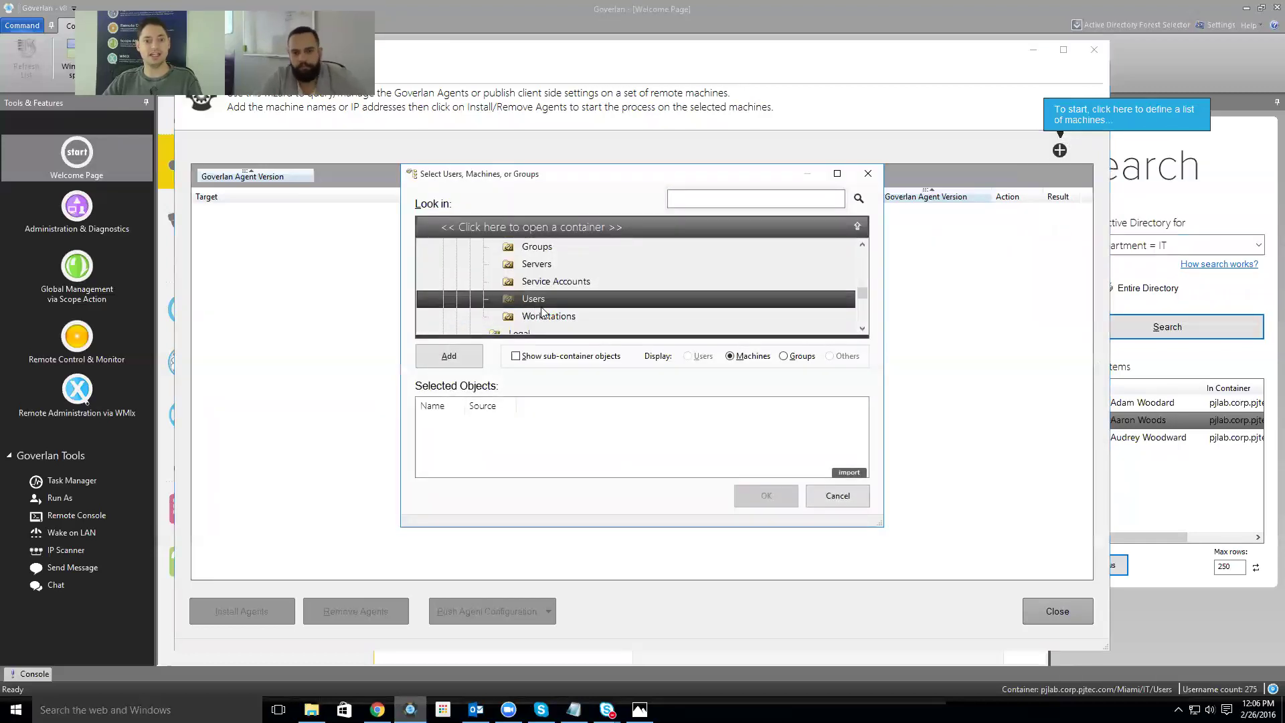
- Add all machines from the Production/Workstations container to the agent management list
scroll(542, 312, "down", 5)
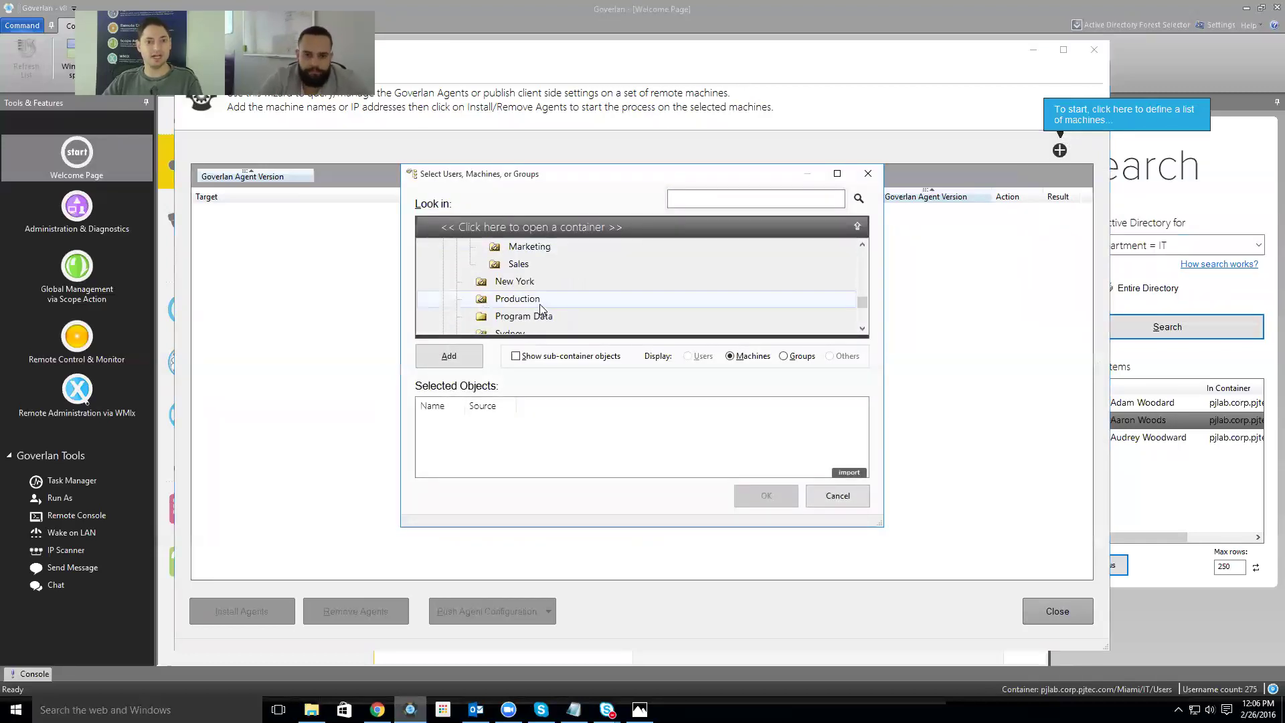
double_click(517, 299)
scroll(542, 309, "down", 3)
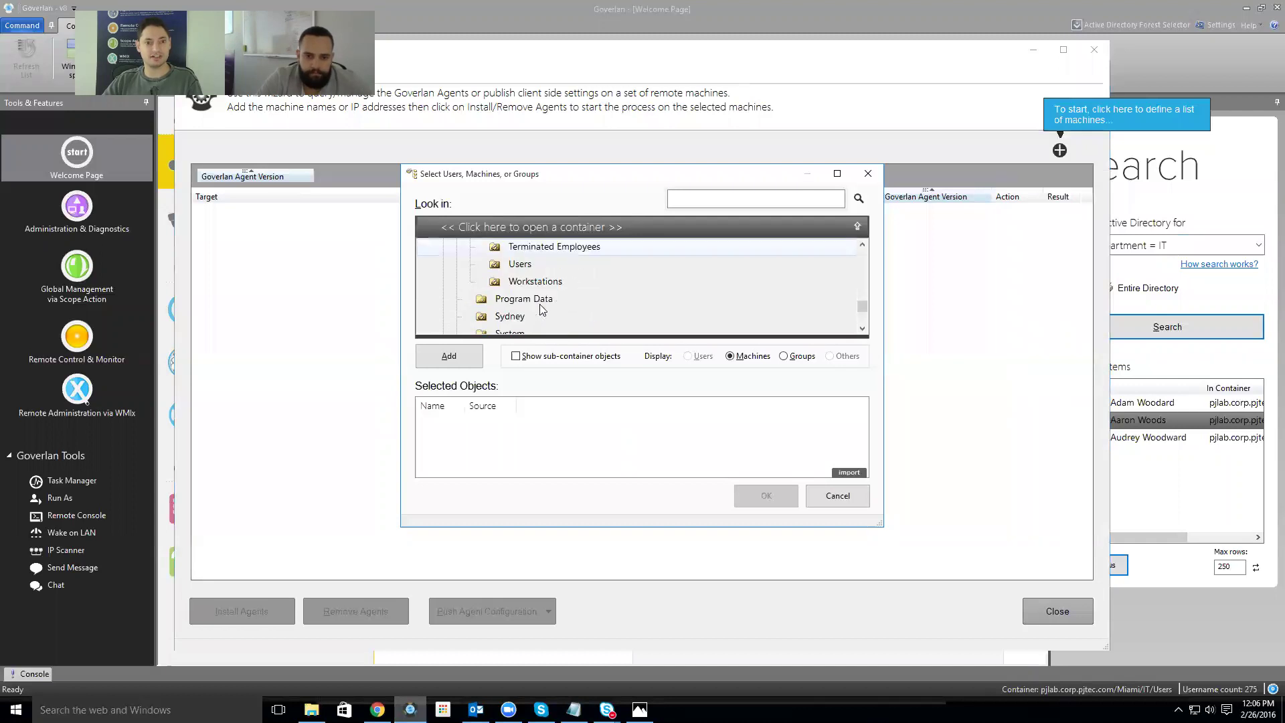
double_click(542, 281)
scroll(544, 274, "down", 3)
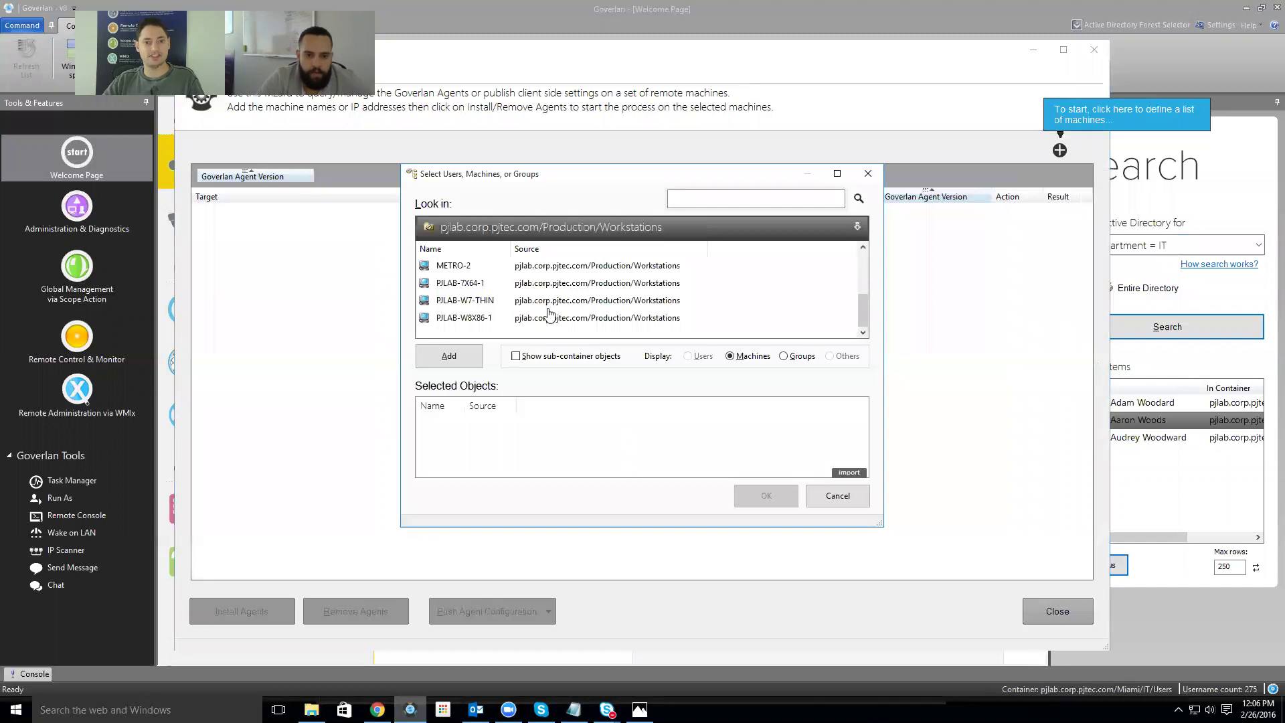
key("ctrl+a")
left_click(449, 356)
left_click(756, 496)
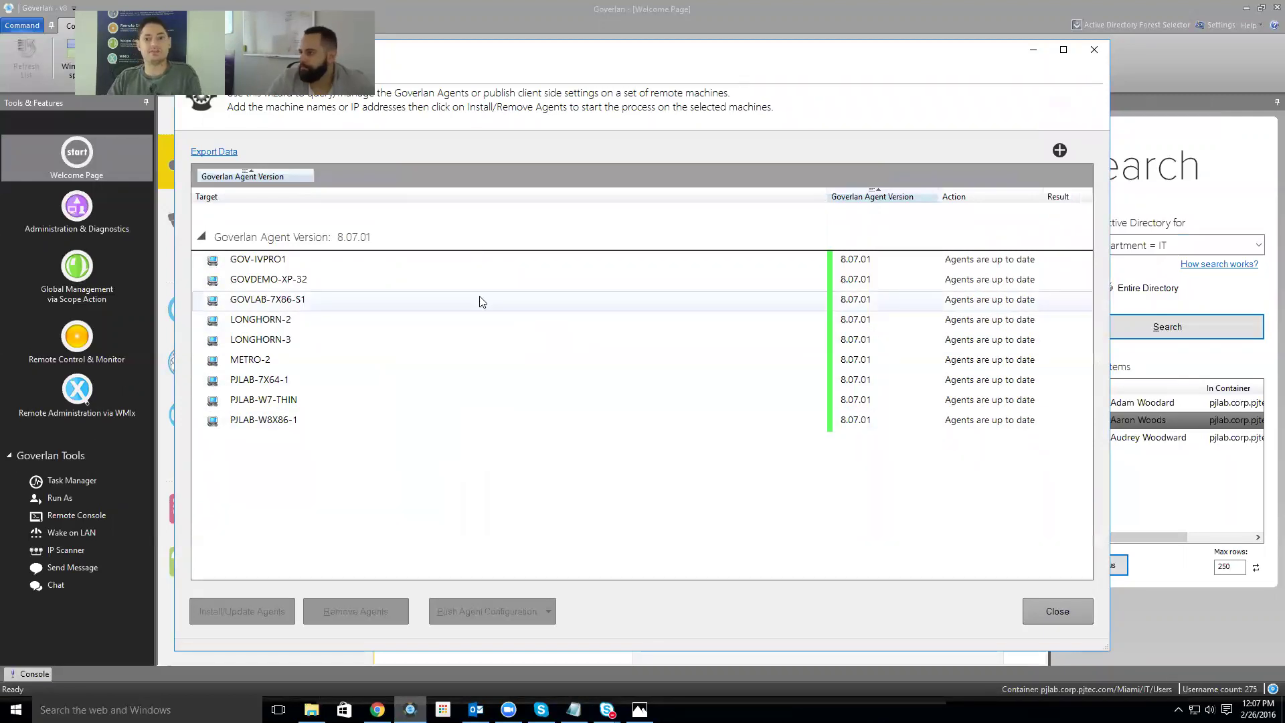
- Remove the Goverlan agents from GOVLAB-7X86-S1, LONGHORN-2, LONGHORN-3 and METRO-2, reinstall them on the same machines, and close the wizard
left_click(394, 305)
left_click(340, 362, "shift")
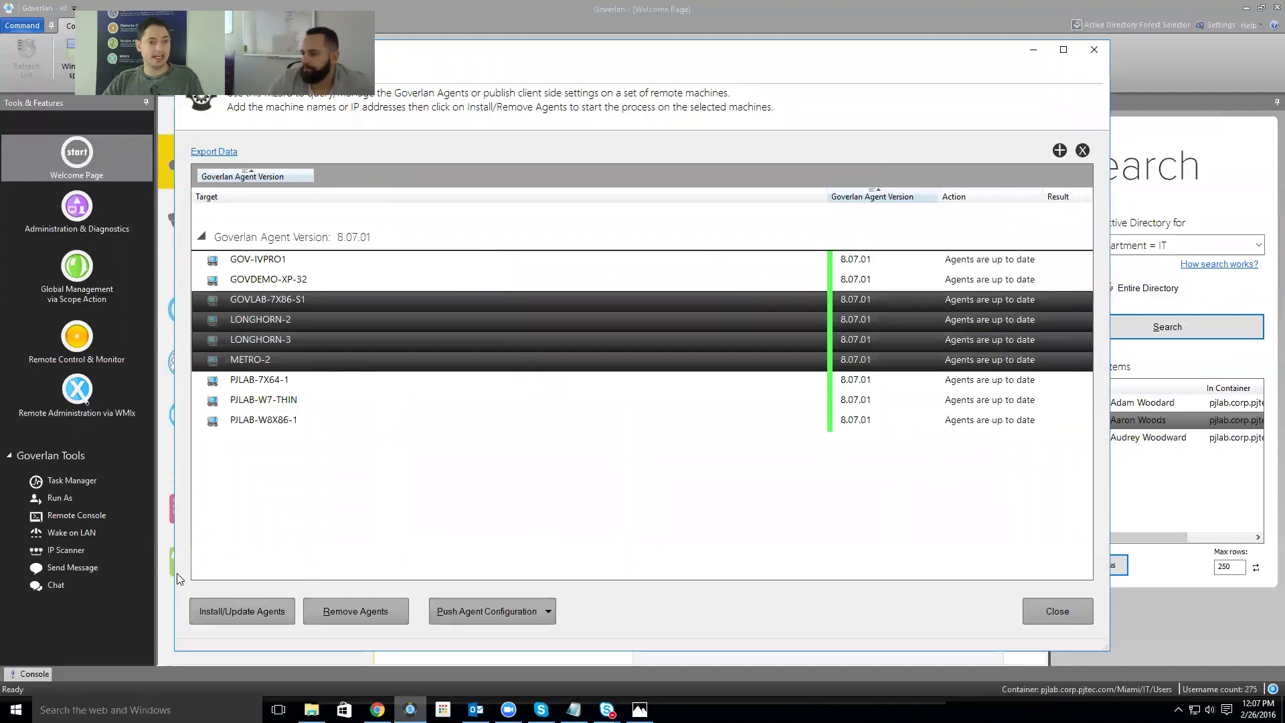
left_click(348, 615)
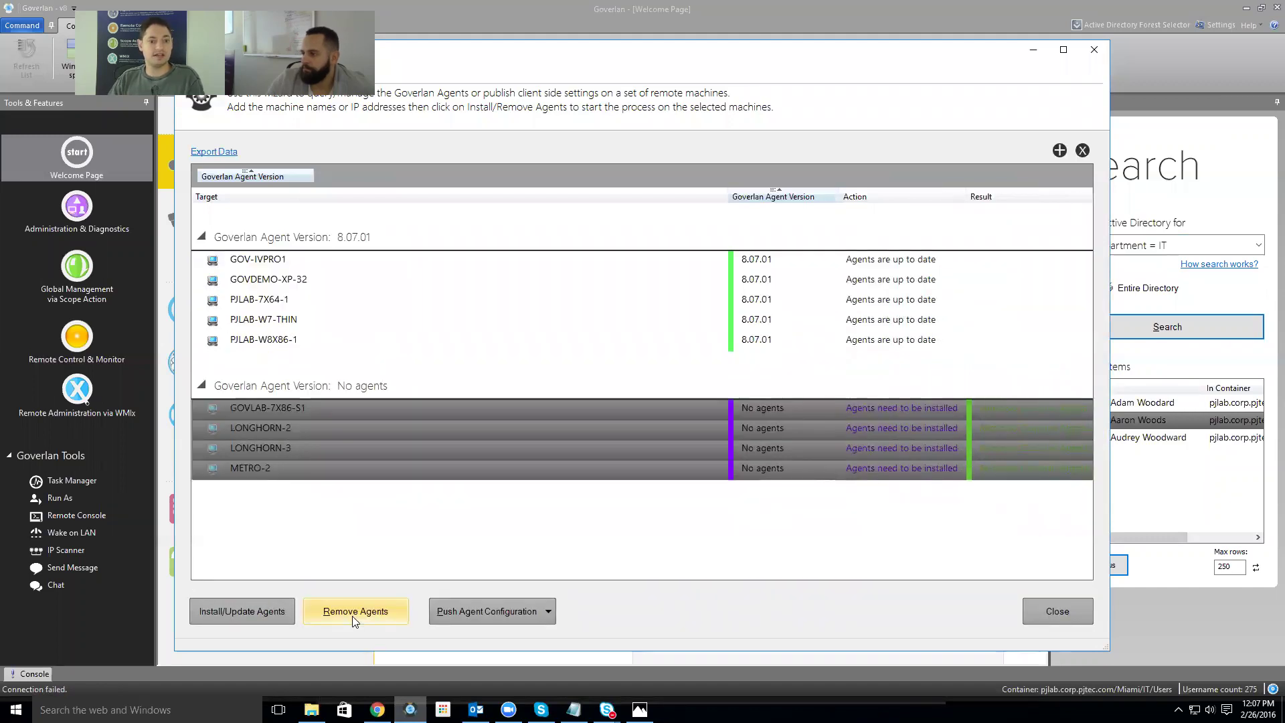
left_click(242, 614)
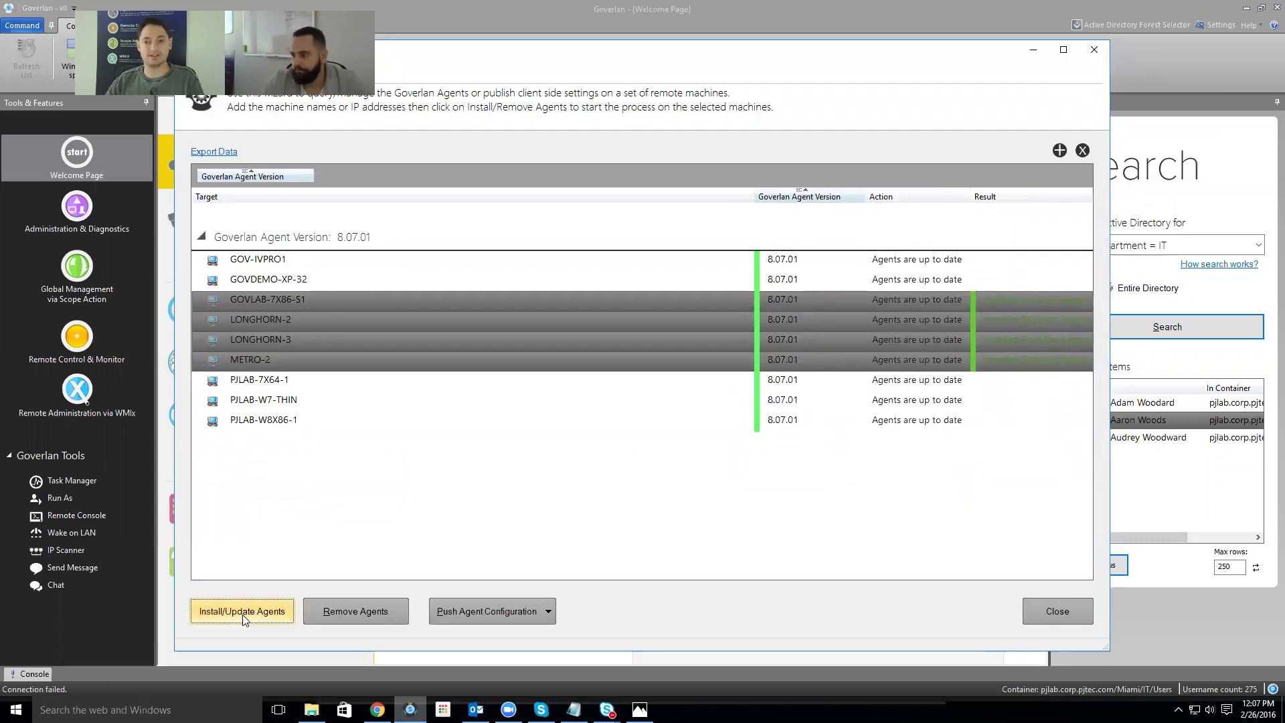
left_click(1042, 609)
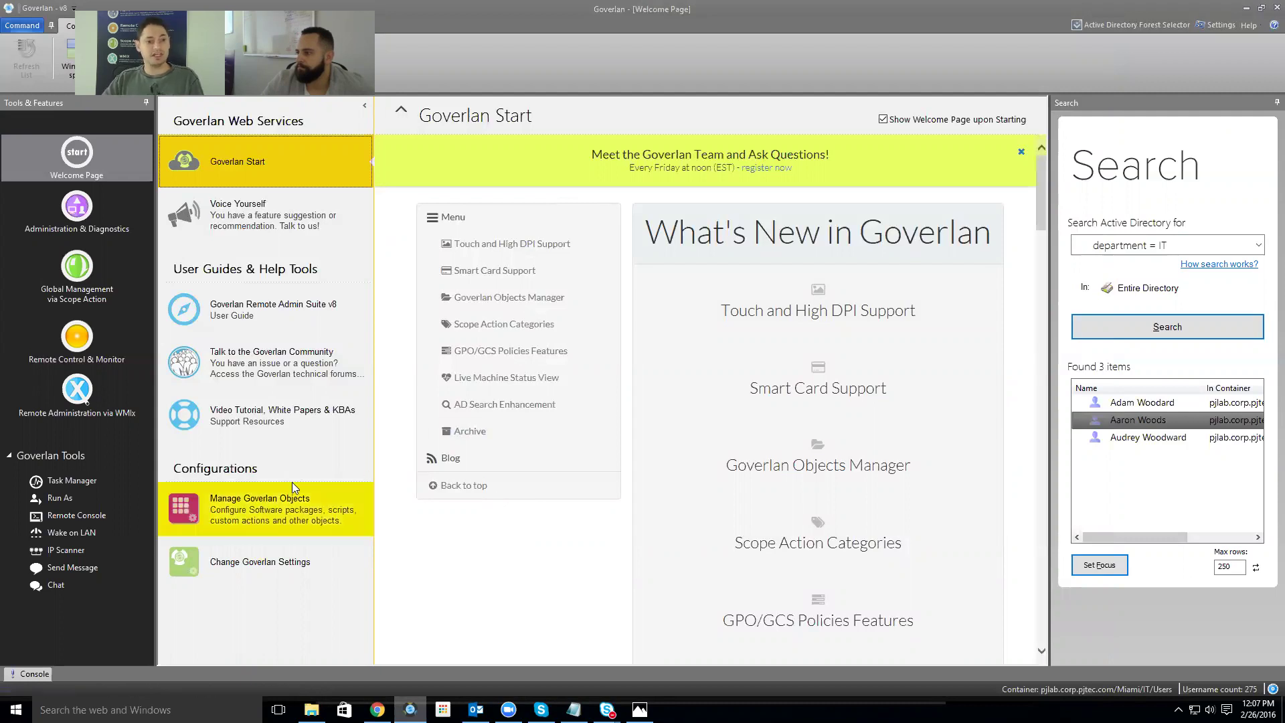
- Open the Goverlan objects management page and show the Software Packages
left_click(223, 510)
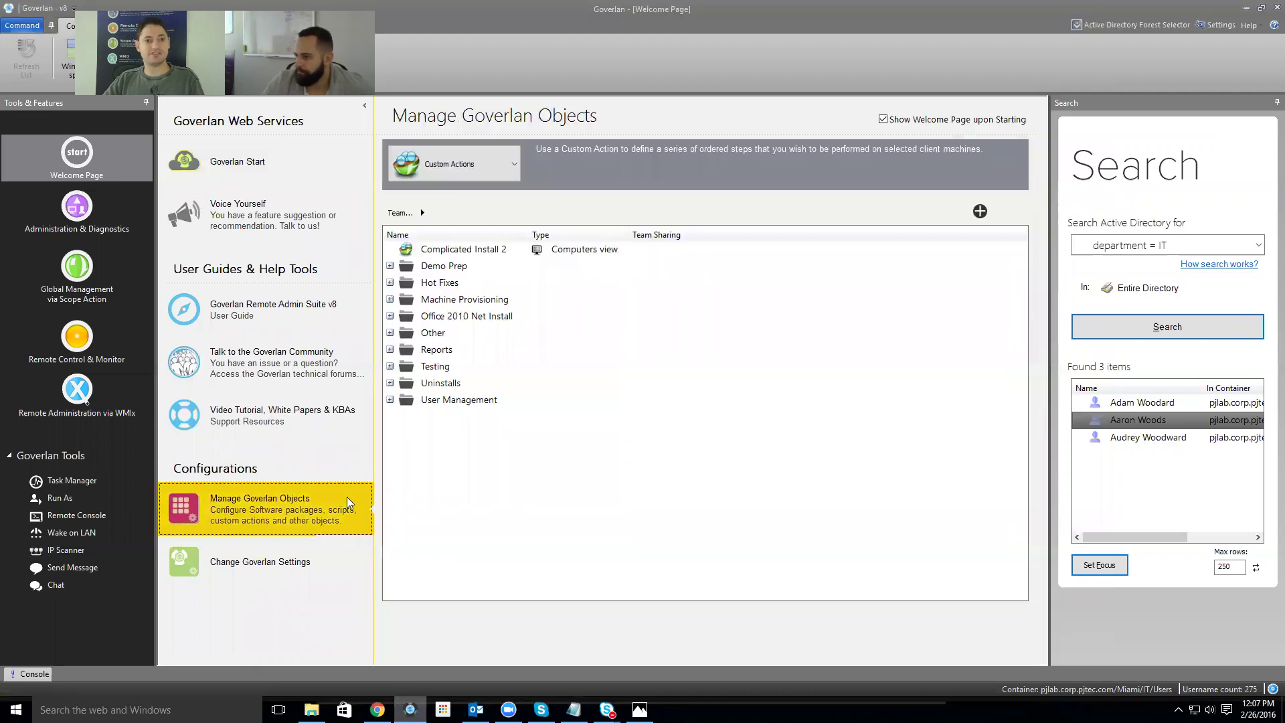
left_click(447, 163)
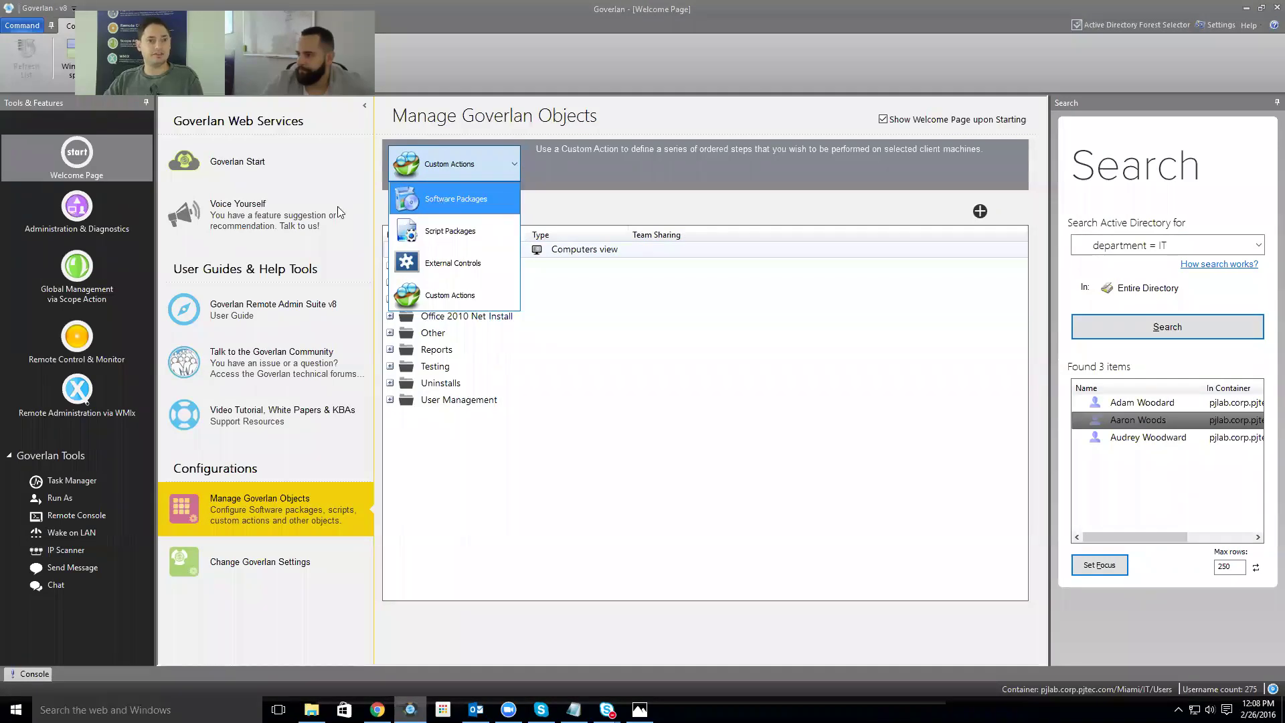
left_click(471, 200)
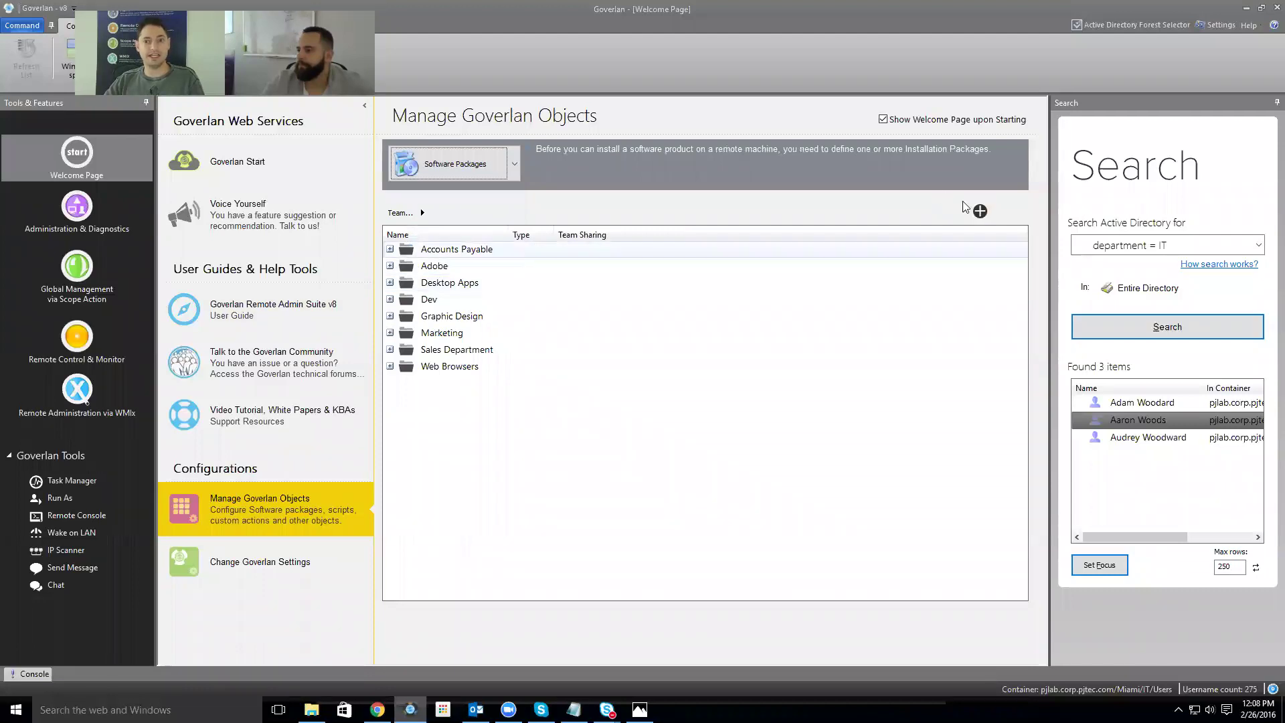
- Start a new setup executable package with the display name "Adobe Reader 11" in the Adobe category
left_click(981, 211)
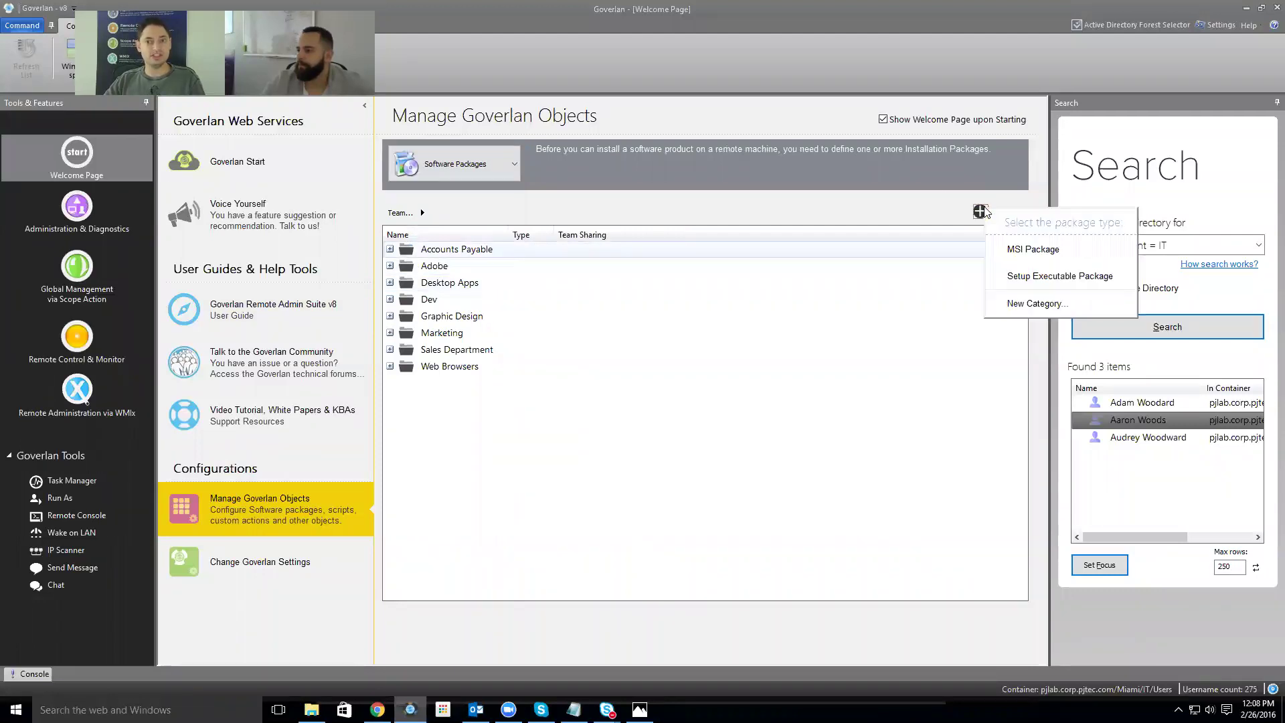
left_click(1039, 270)
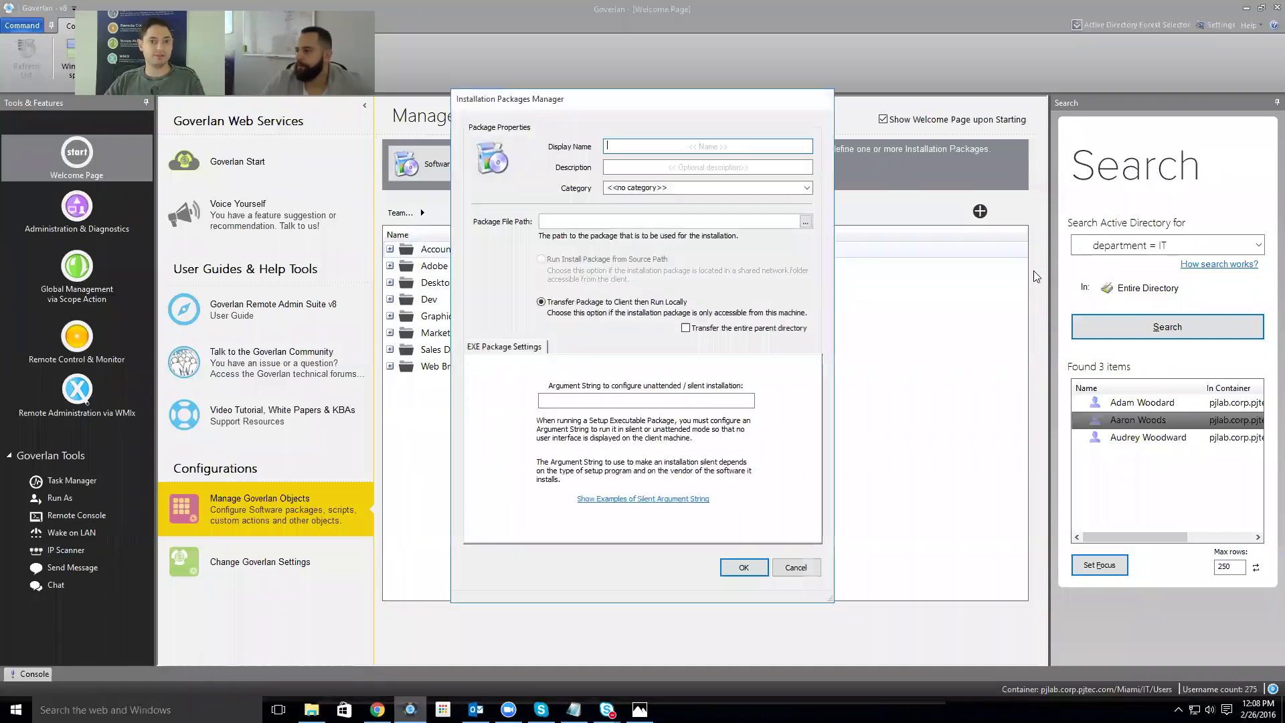
type("A")
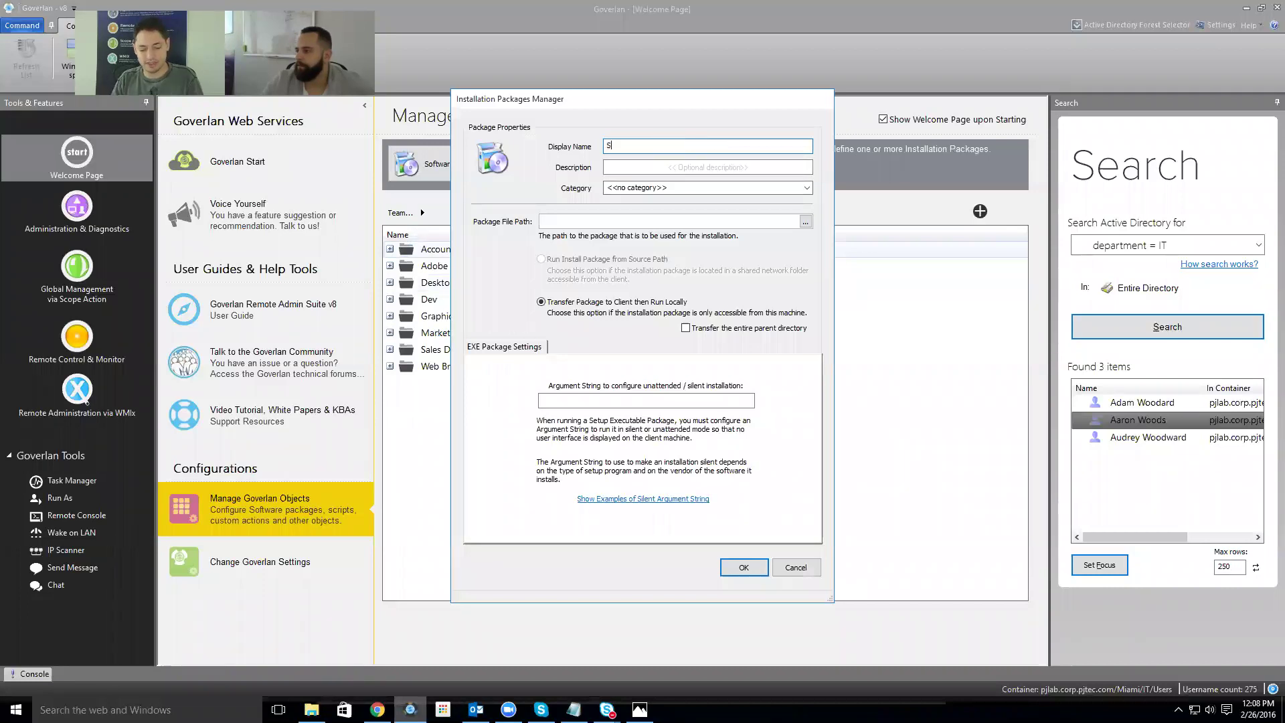
type("dobe ")
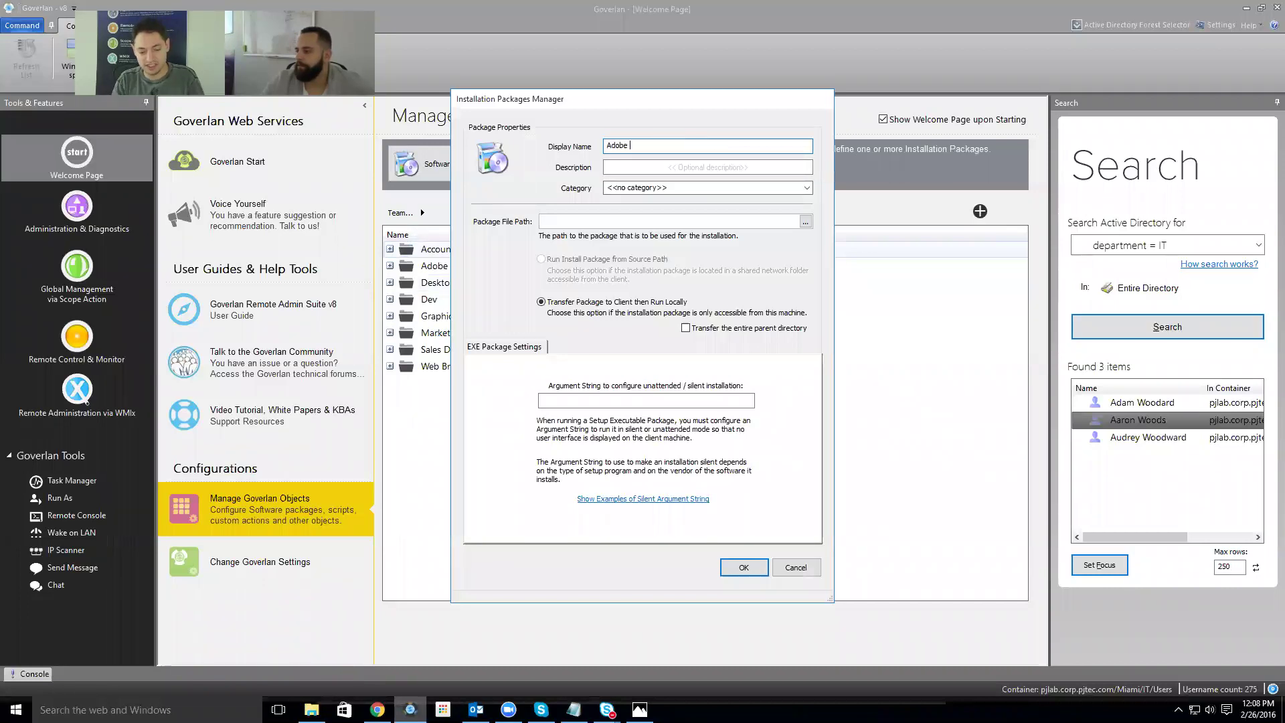
type("Reader 11")
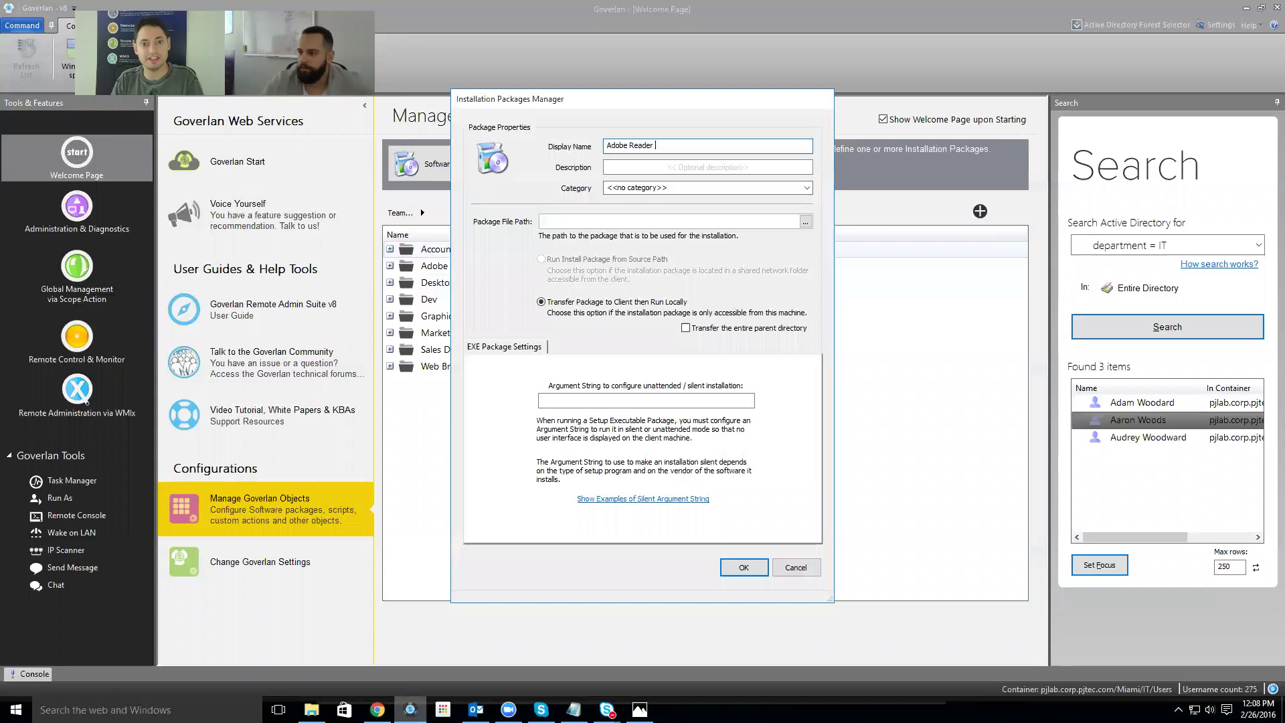
left_click(623, 169)
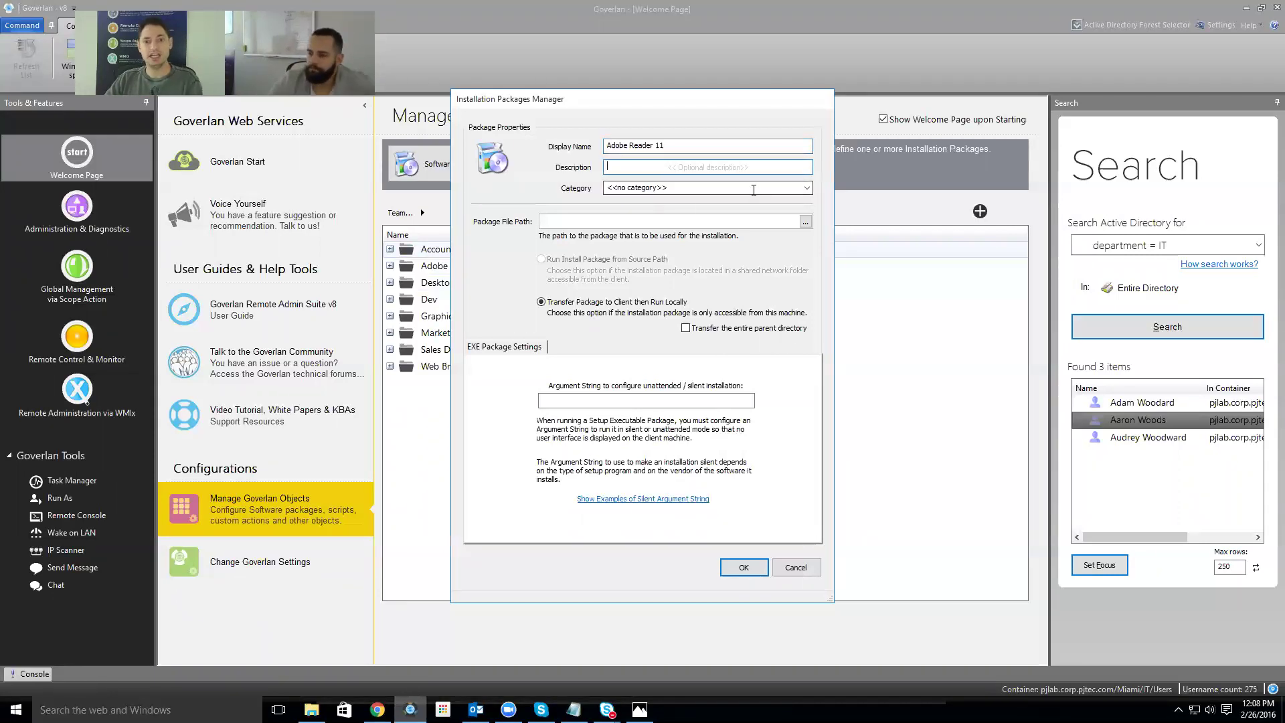
left_click(804, 187)
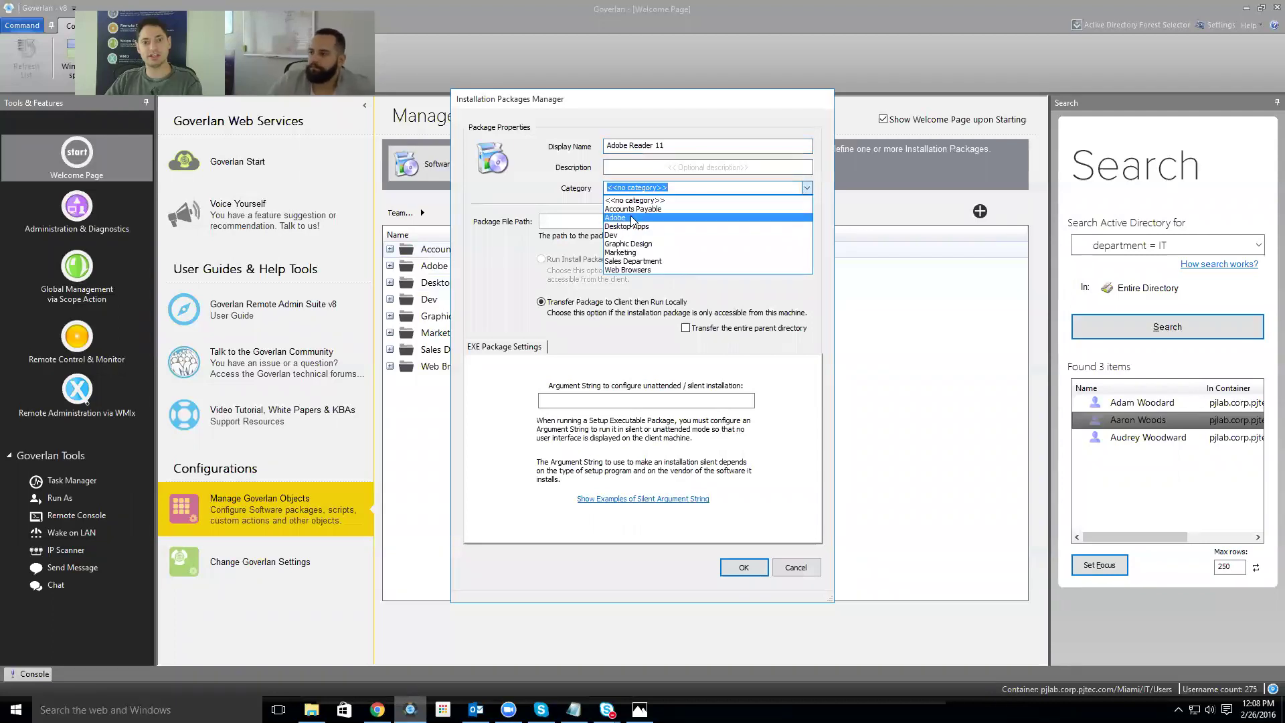
left_click(631, 217)
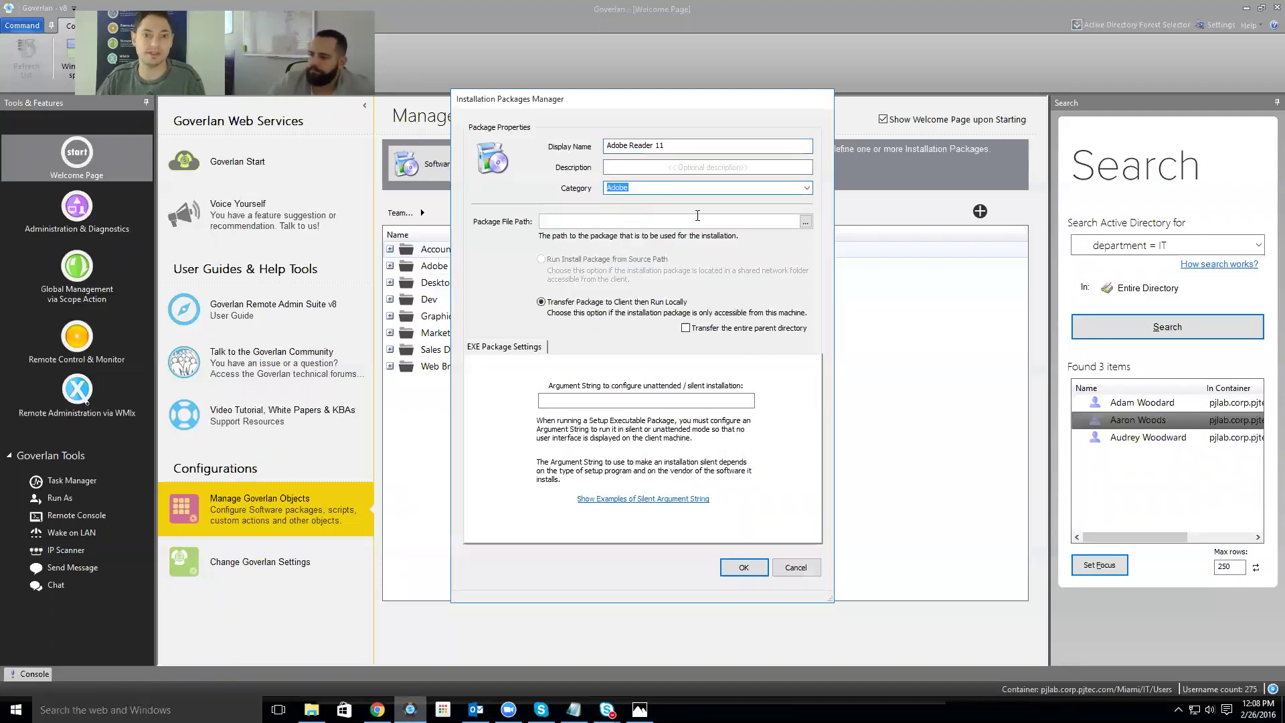
- Choose AdbeRdr11010_en_US.exe from the Software Deployments folder as the package file, then cancel the new package
left_click(805, 222)
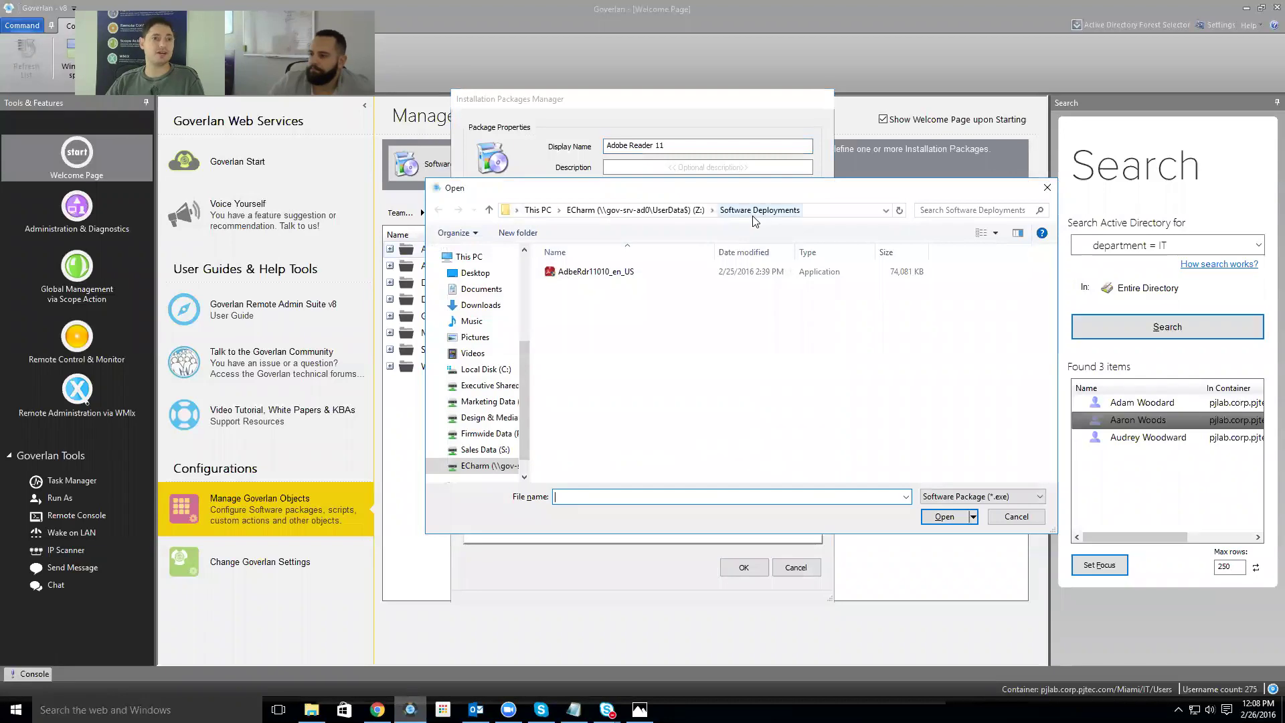
double_click(602, 271)
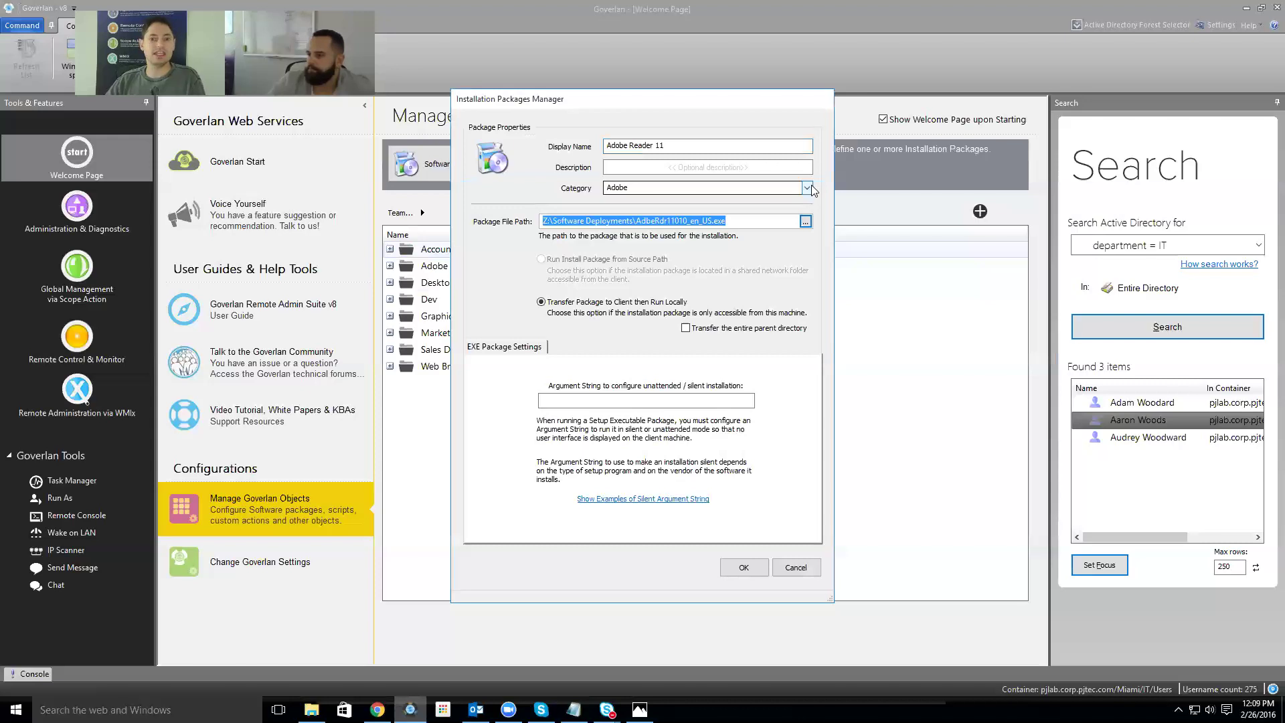
left_click(646, 400)
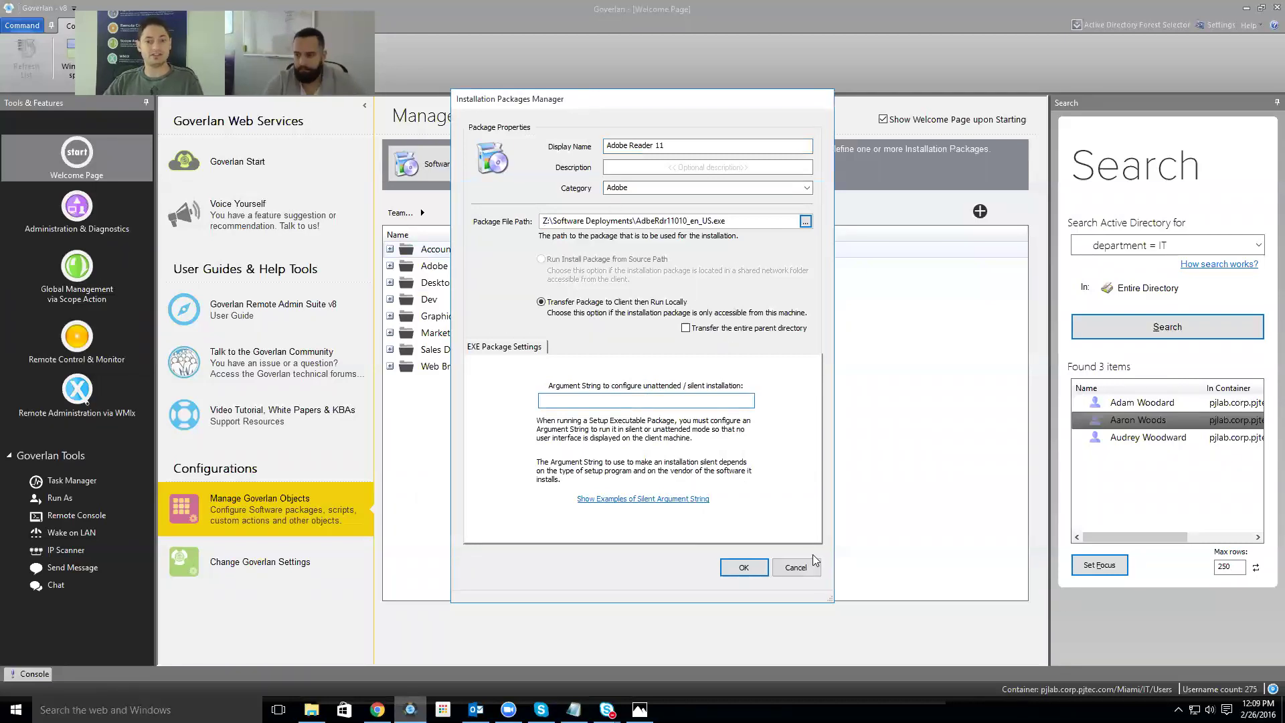
left_click(797, 567)
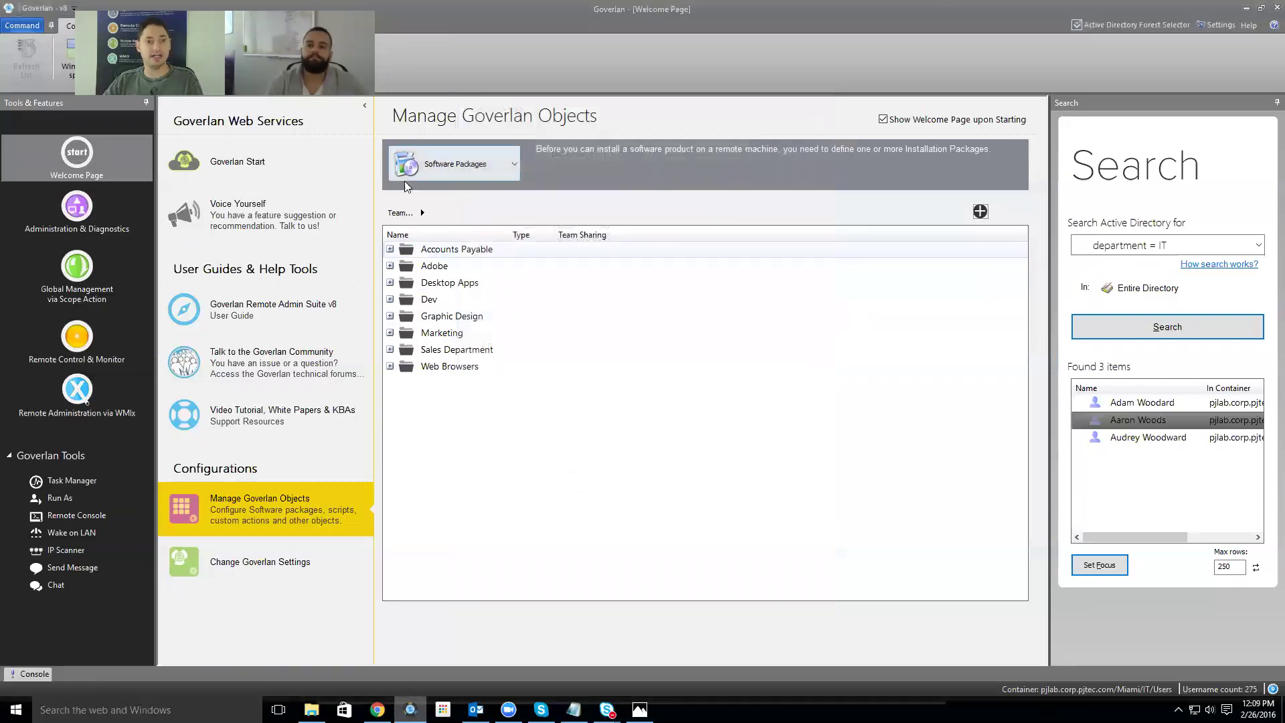
- Review the properties and silent-install argument string of the existing Adobe Reader 11 package in the Adobe category
left_click(392, 266)
left_click(390, 266)
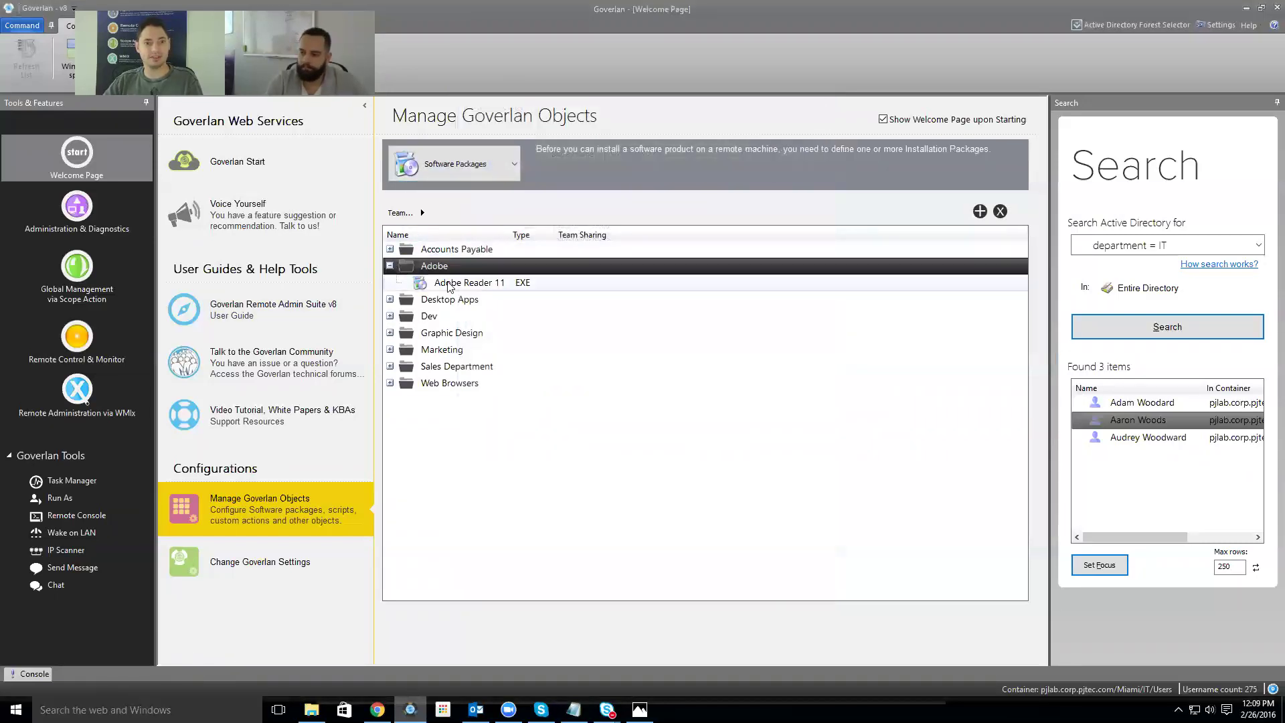
right_click(449, 282)
left_click(498, 416)
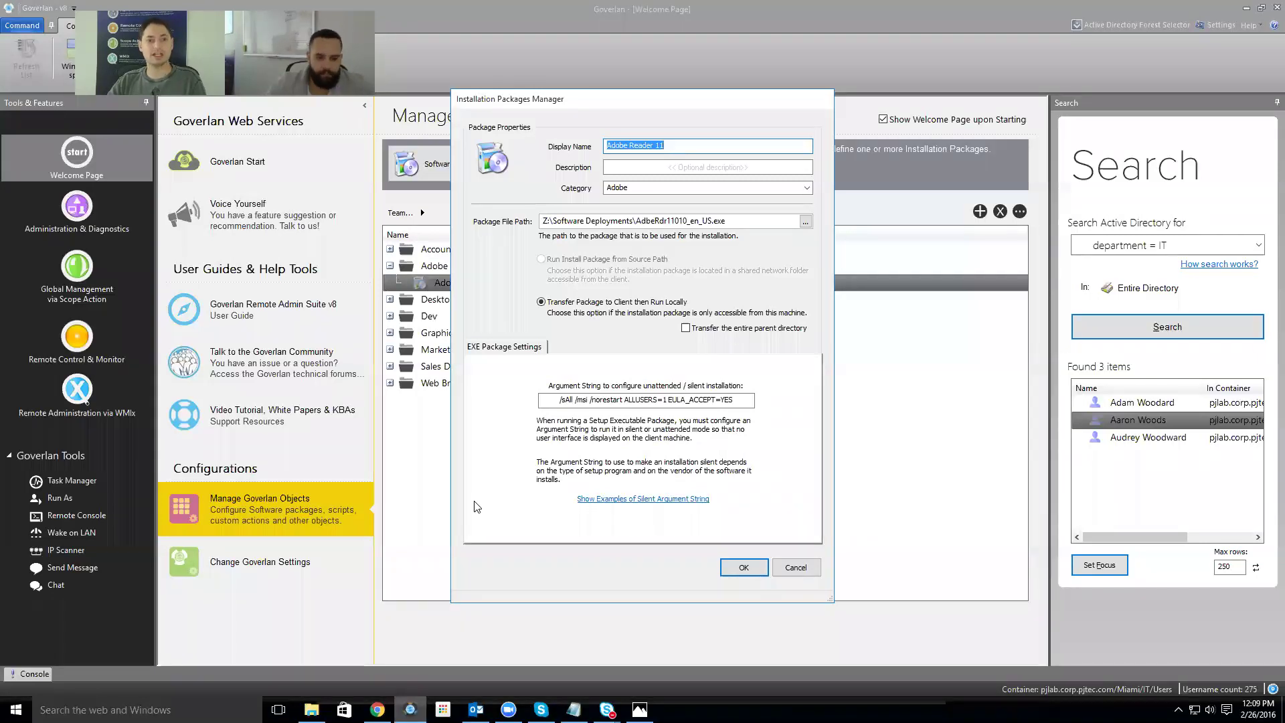
key("Return")
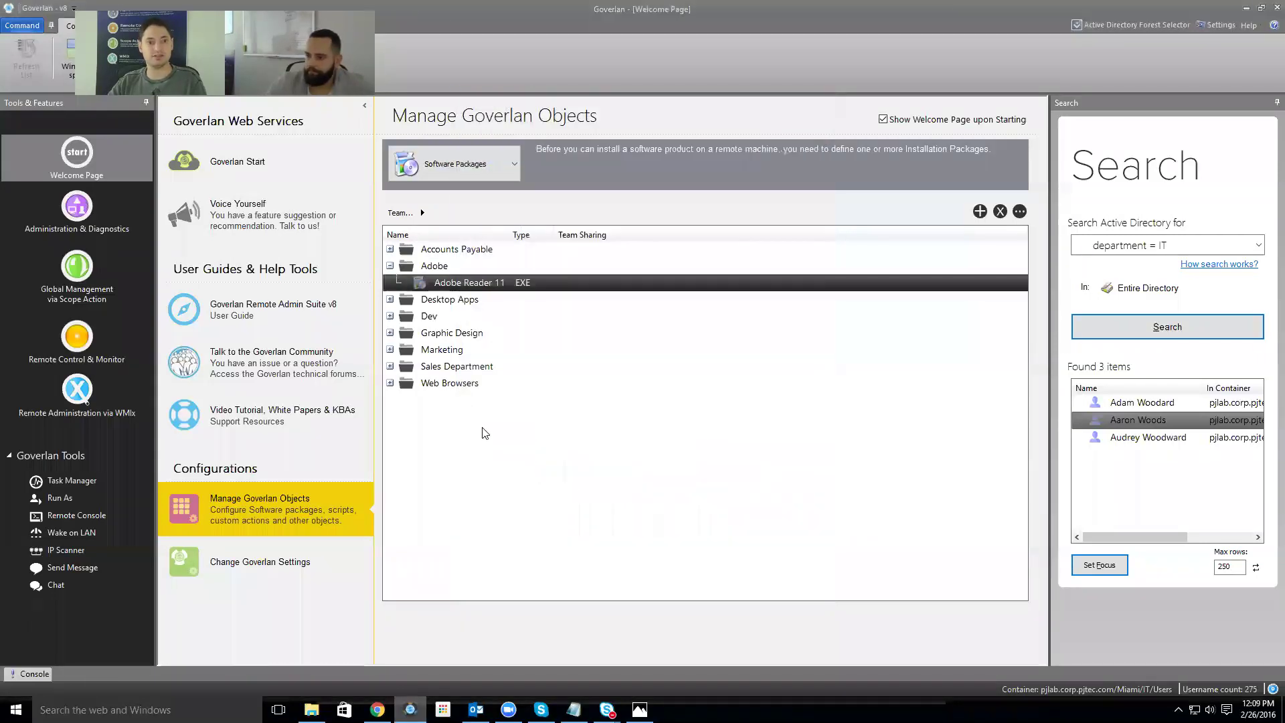
- Show the Script Packages and expand the Exchange category
left_click(496, 163)
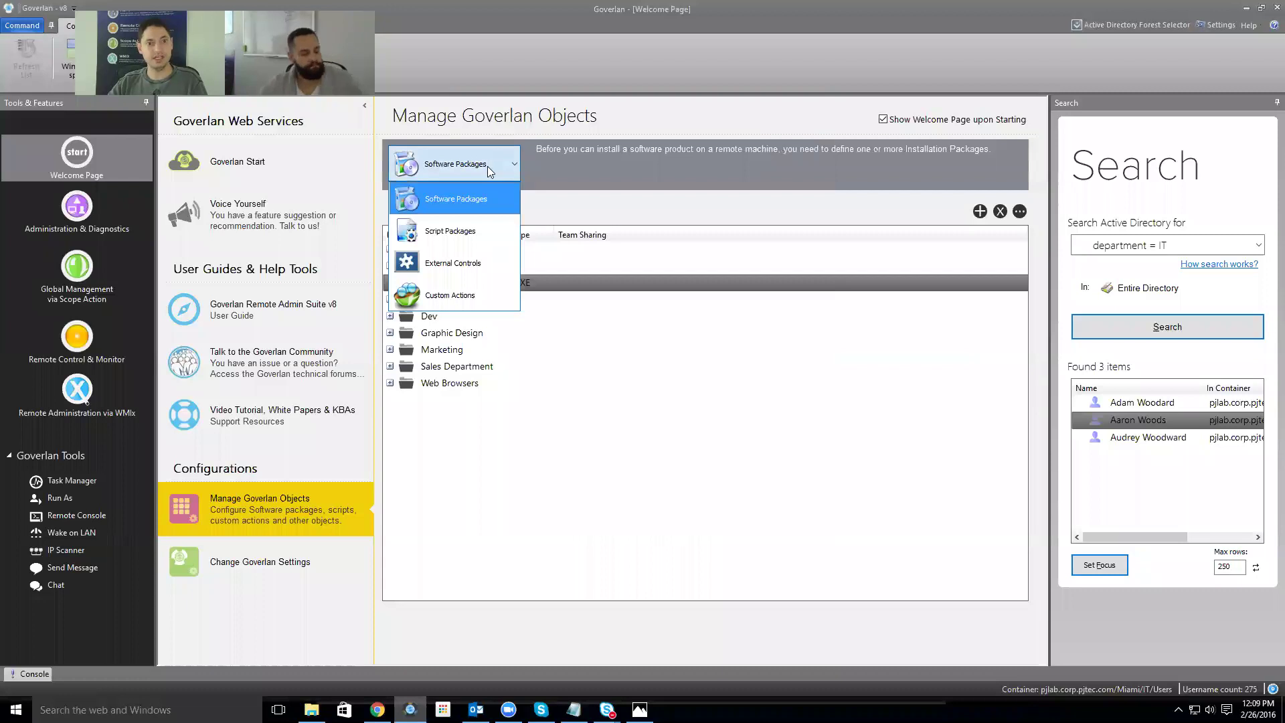
left_click(466, 229)
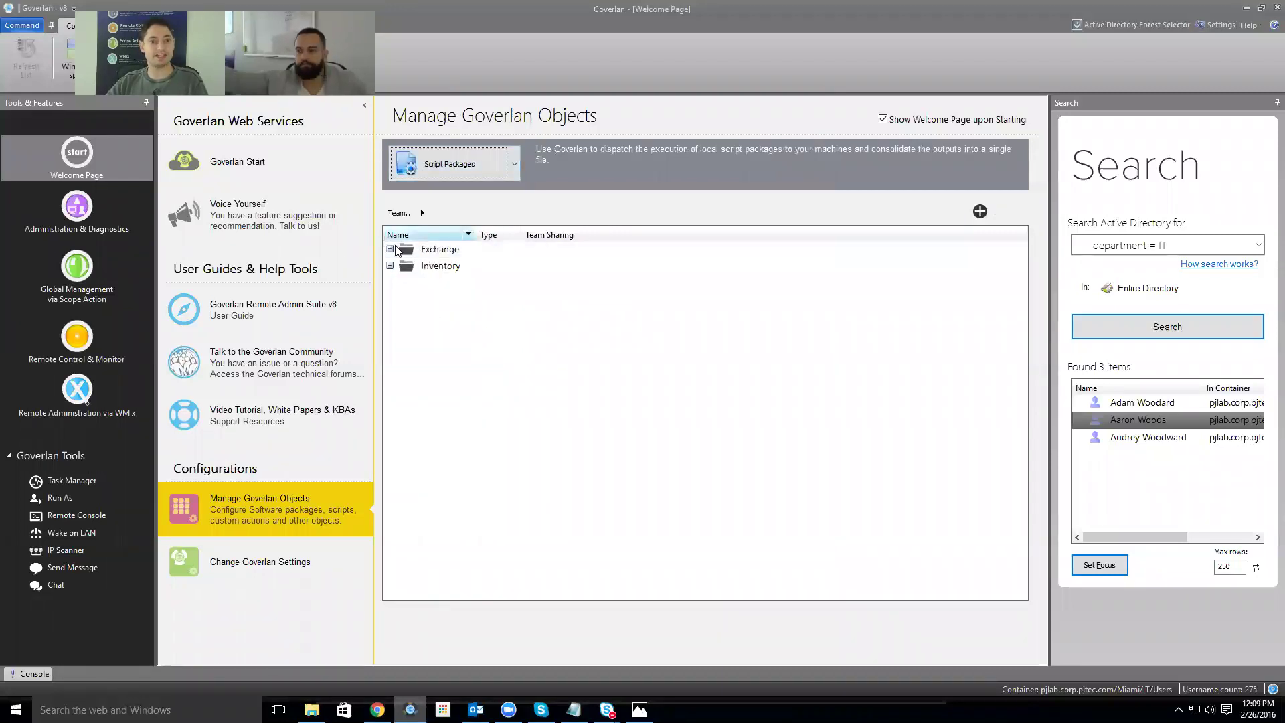
left_click(390, 248)
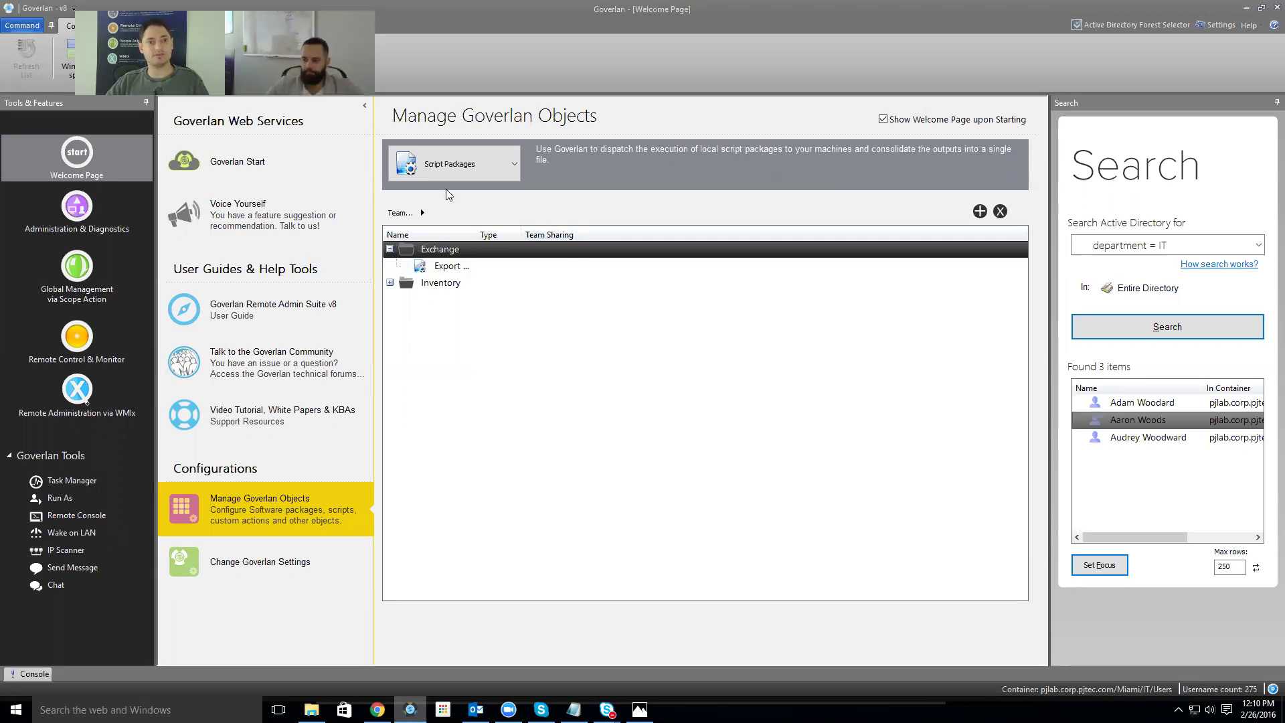
- Show the External Controls and review the Event Viewer control's program path and argument string without changing them
left_click(449, 169)
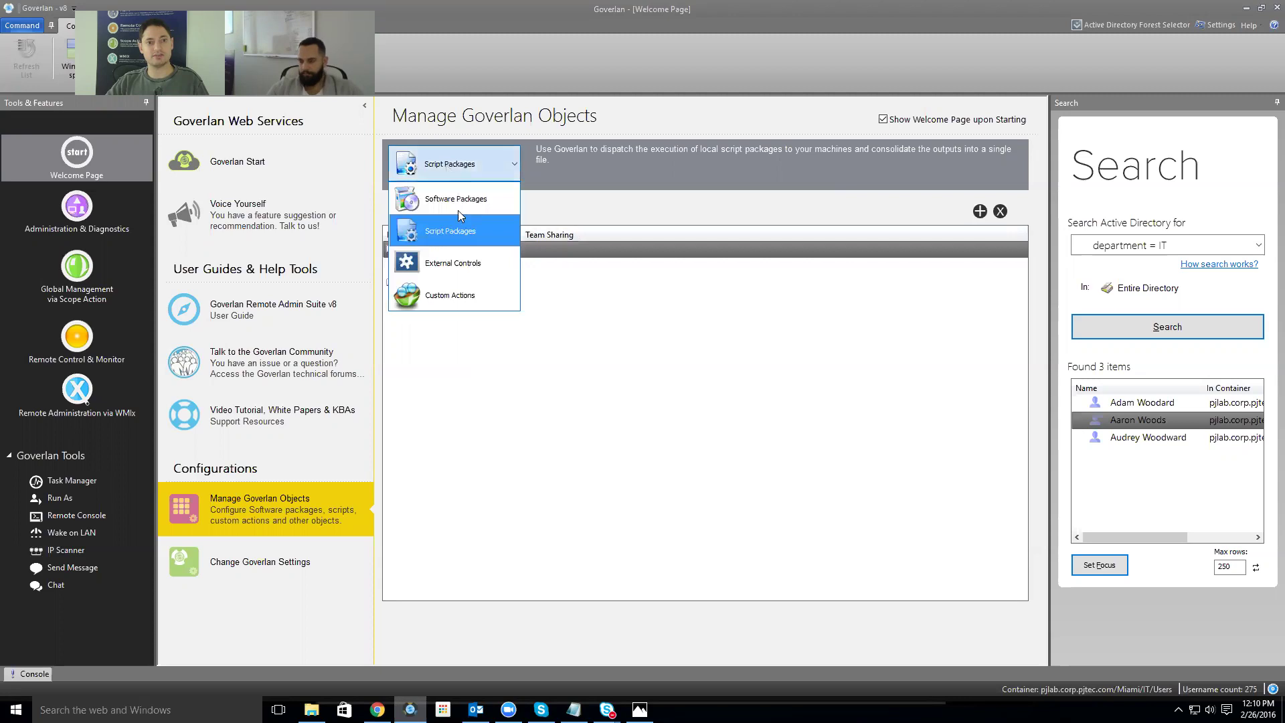
left_click(466, 261)
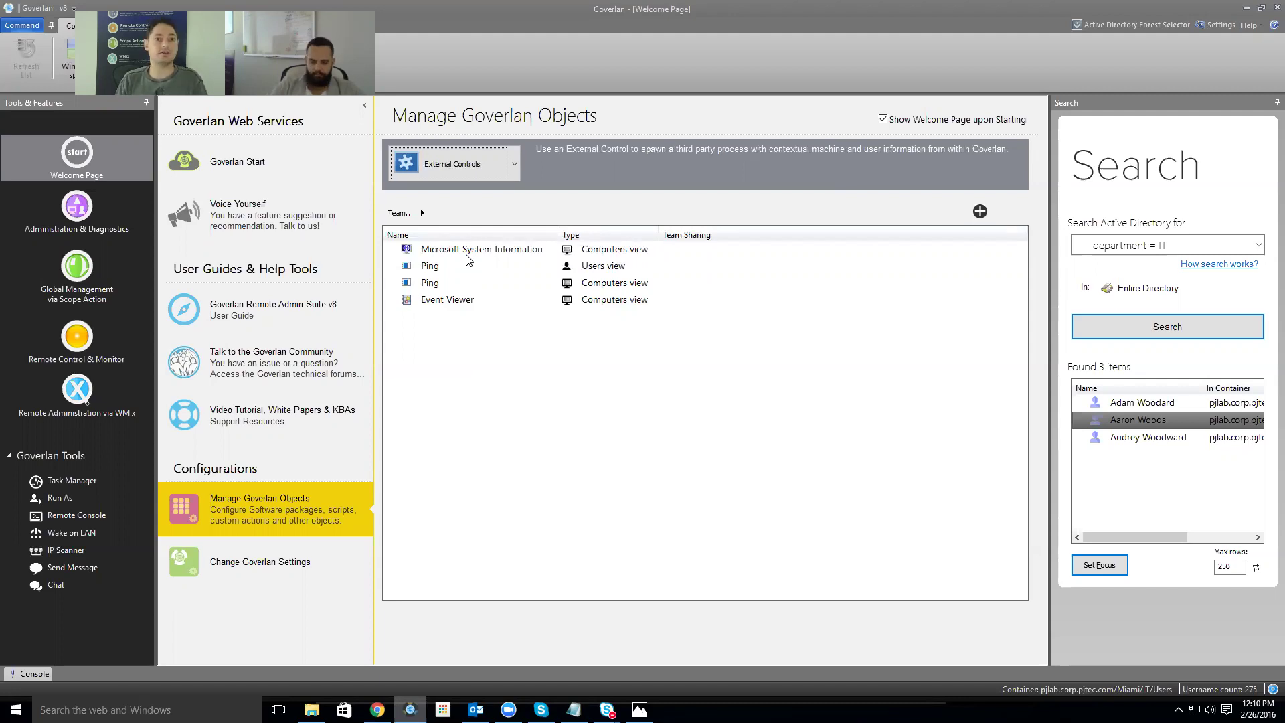
right_click(462, 300)
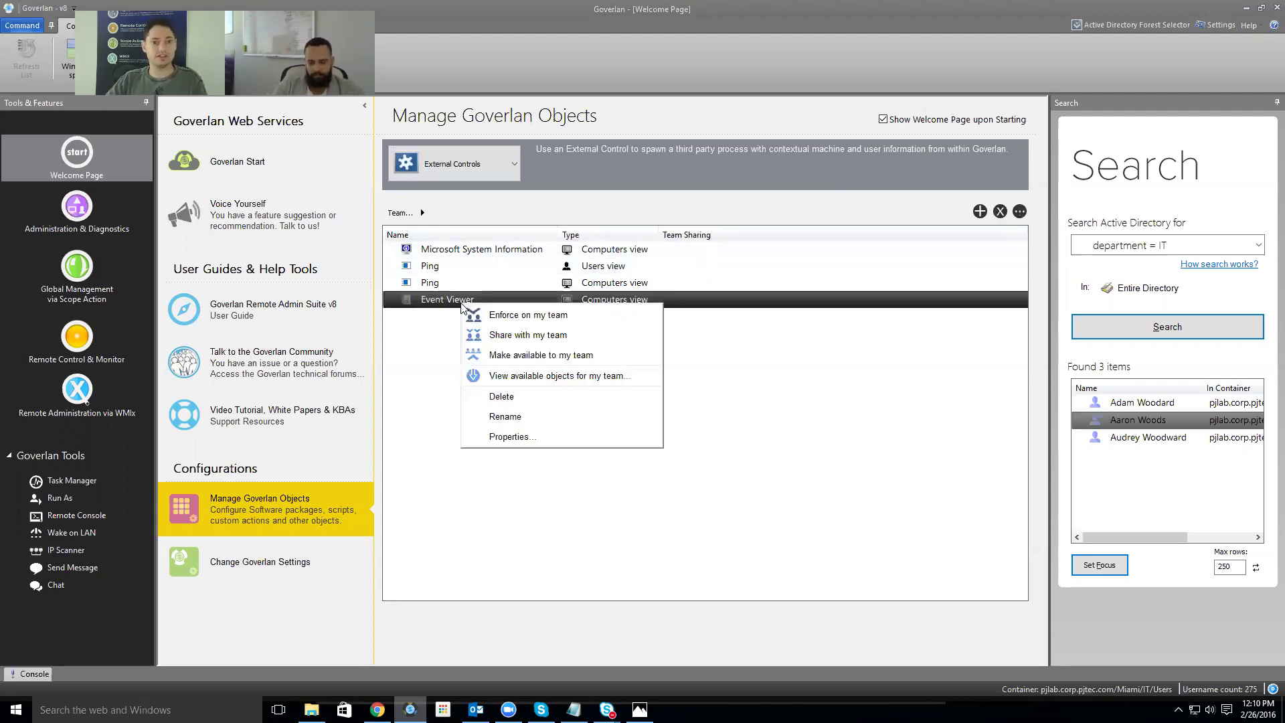
left_click(530, 432)
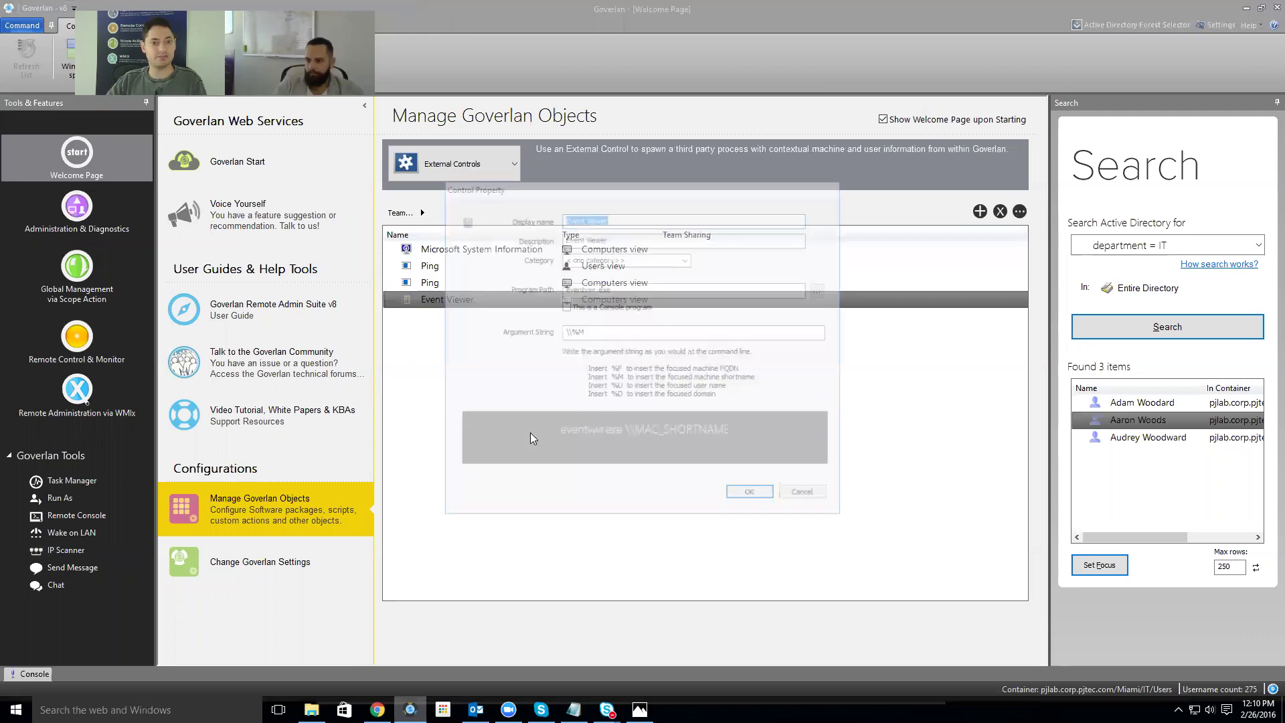
left_click(627, 219)
key("Tab")
key("Tab")
key("Tab")
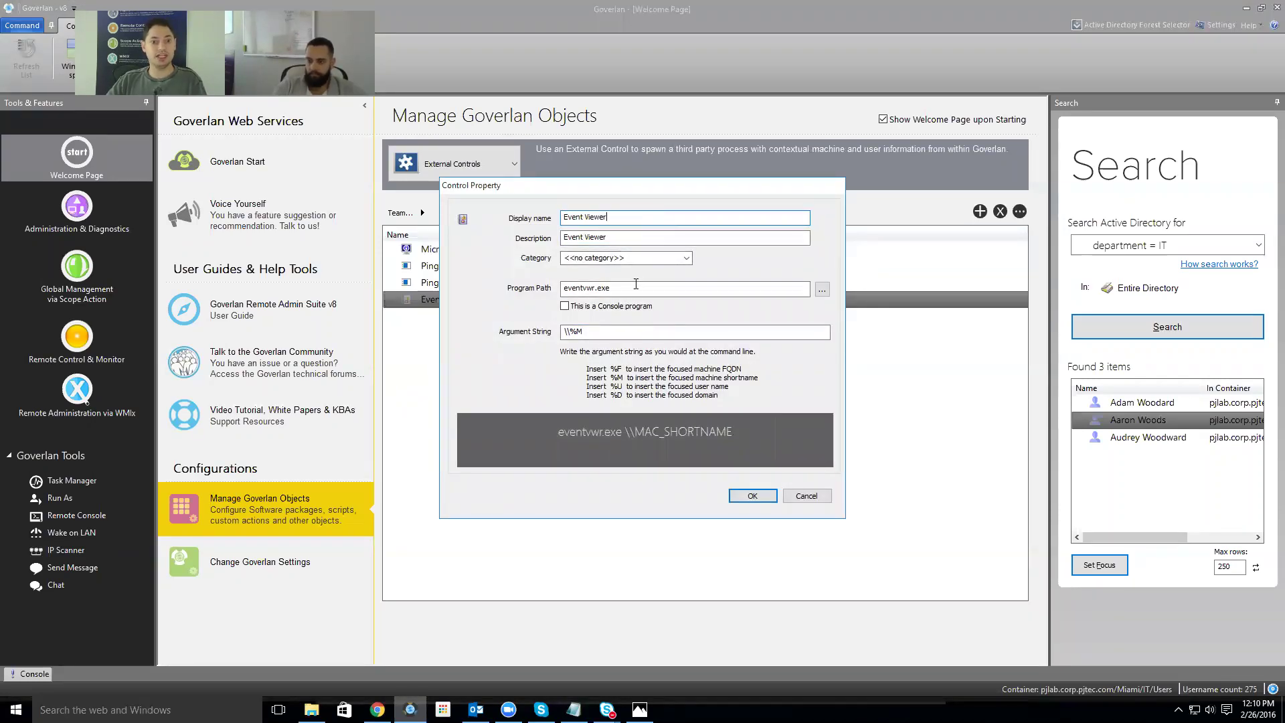
left_click(806, 496)
- Show the Custom Actions and open the properties of the Complicated Install 2 action
left_click(481, 163)
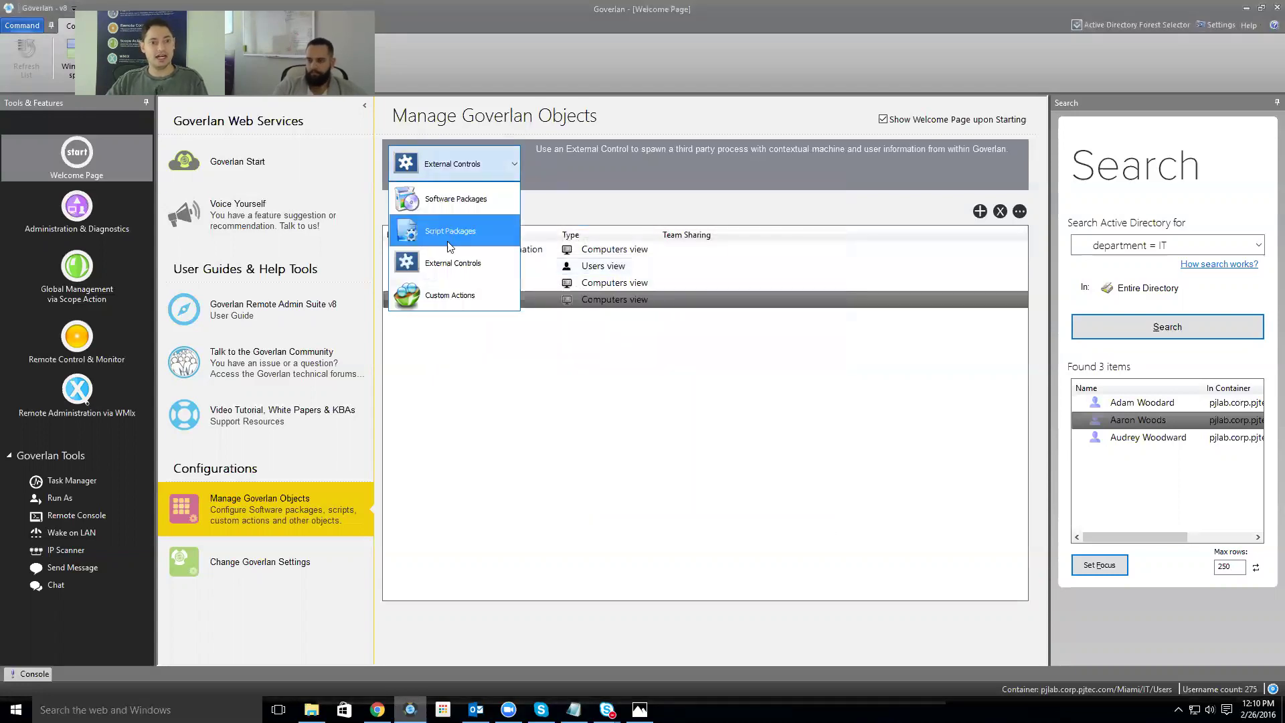
left_click(448, 283)
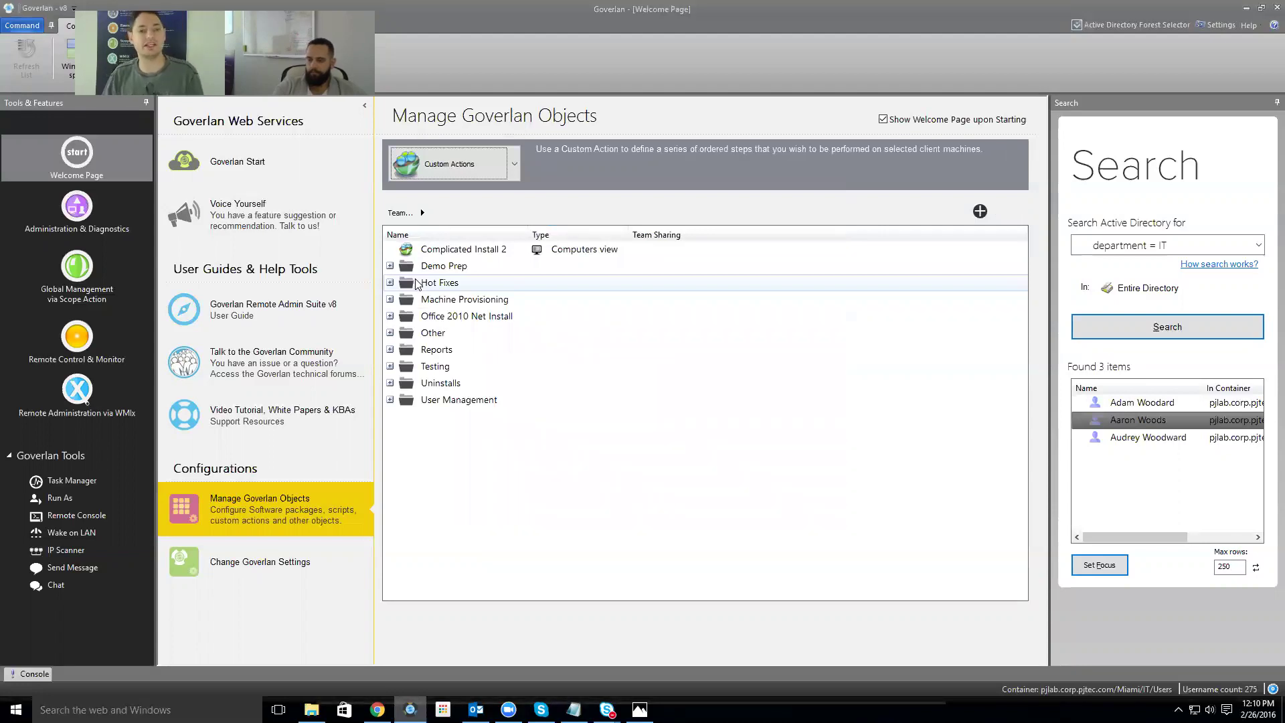
right_click(459, 248)
left_click(514, 378)
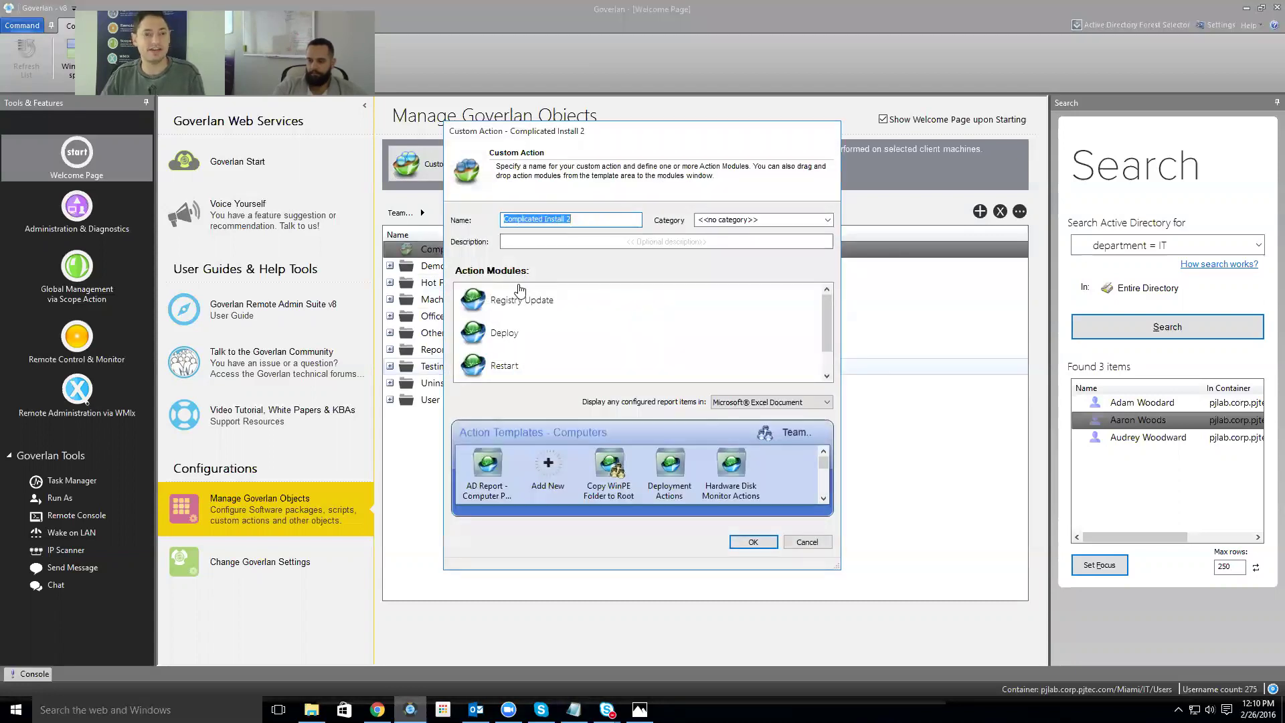
- Move the Deploy module above Registry Update in the Complicated Install 2 action and save it
left_click(507, 311)
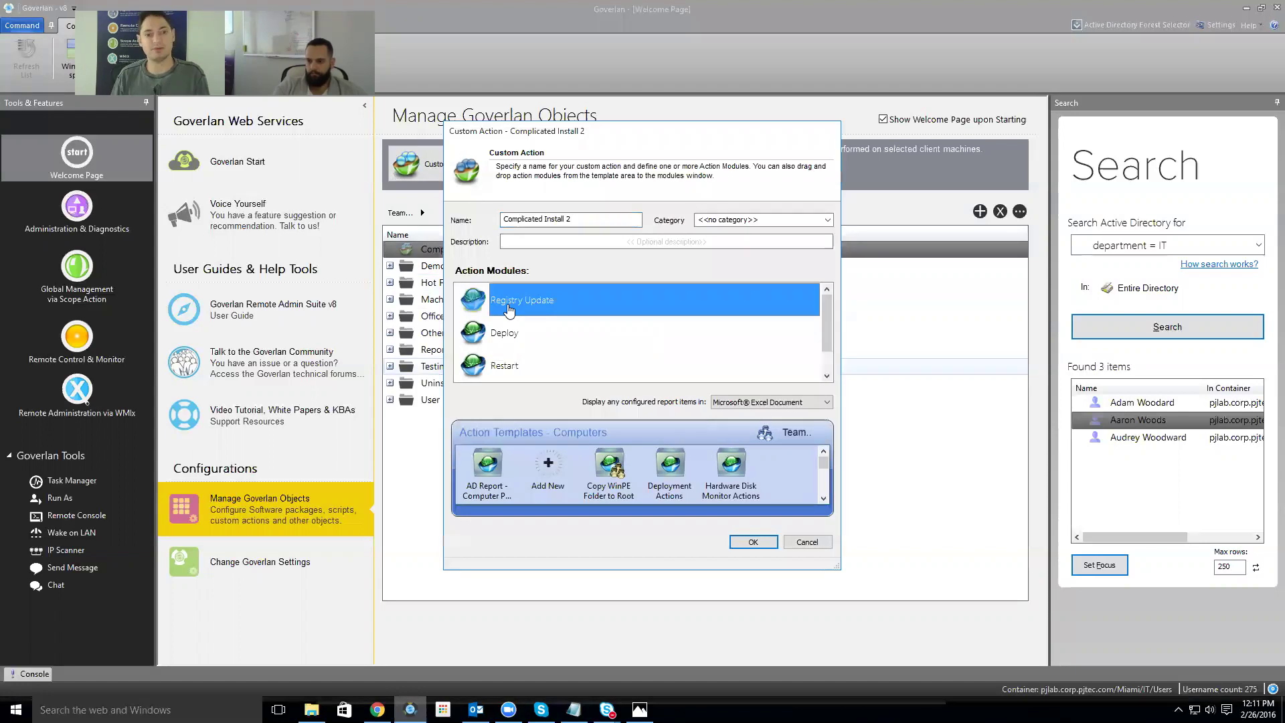
left_click(484, 358)
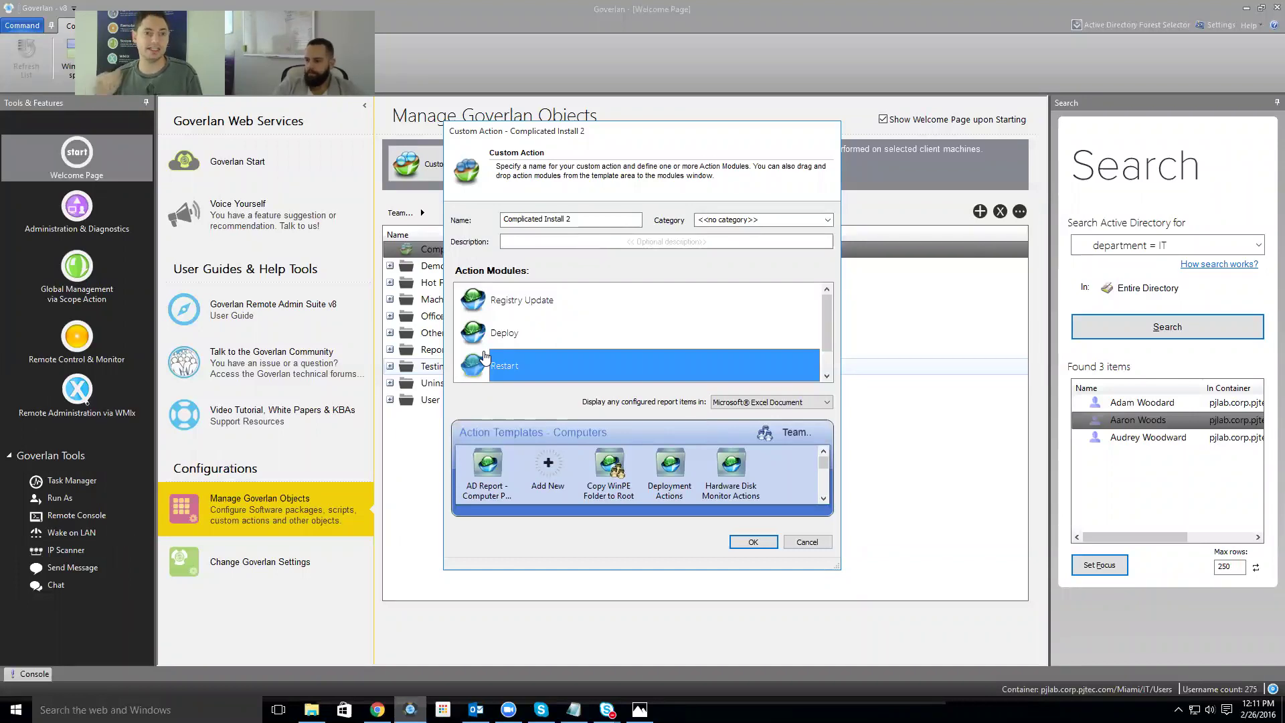
left_click_drag(500, 334, 513, 311)
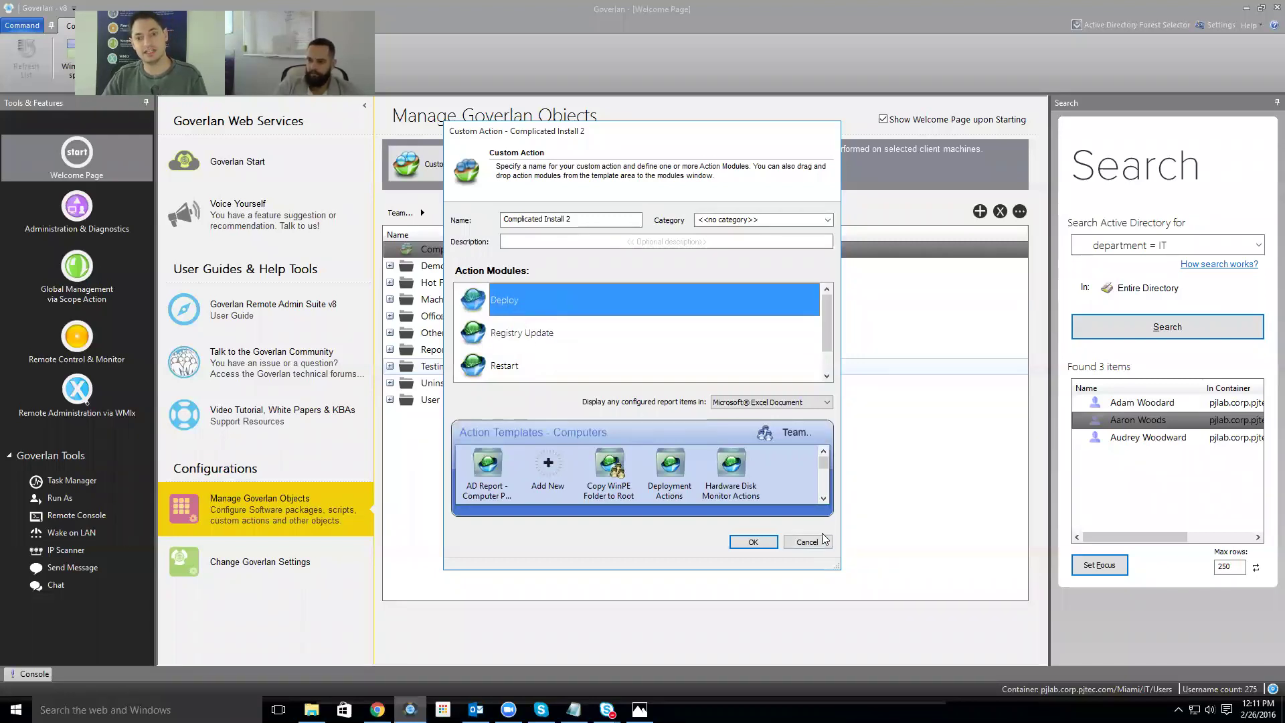
left_click(754, 541)
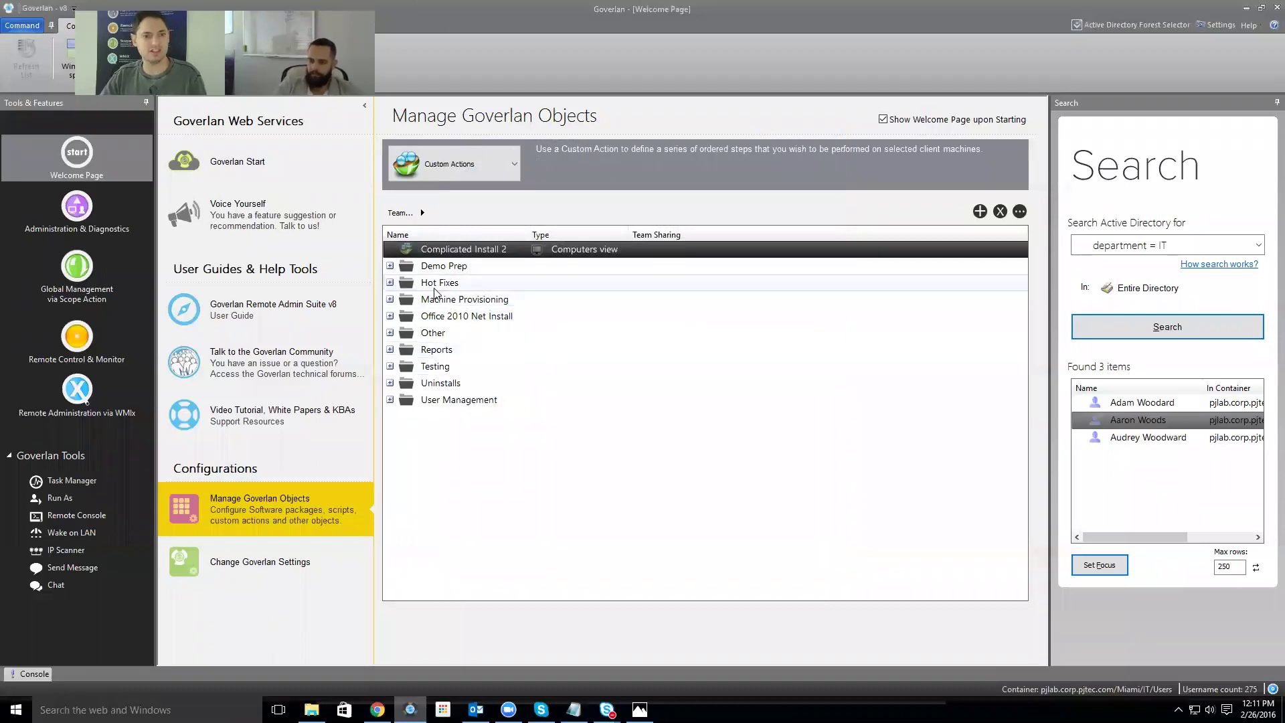
- Expand the Machine Provisioning, Uninstalls and User Management categories to examine their custom actions
left_click(391, 299)
left_click(466, 320)
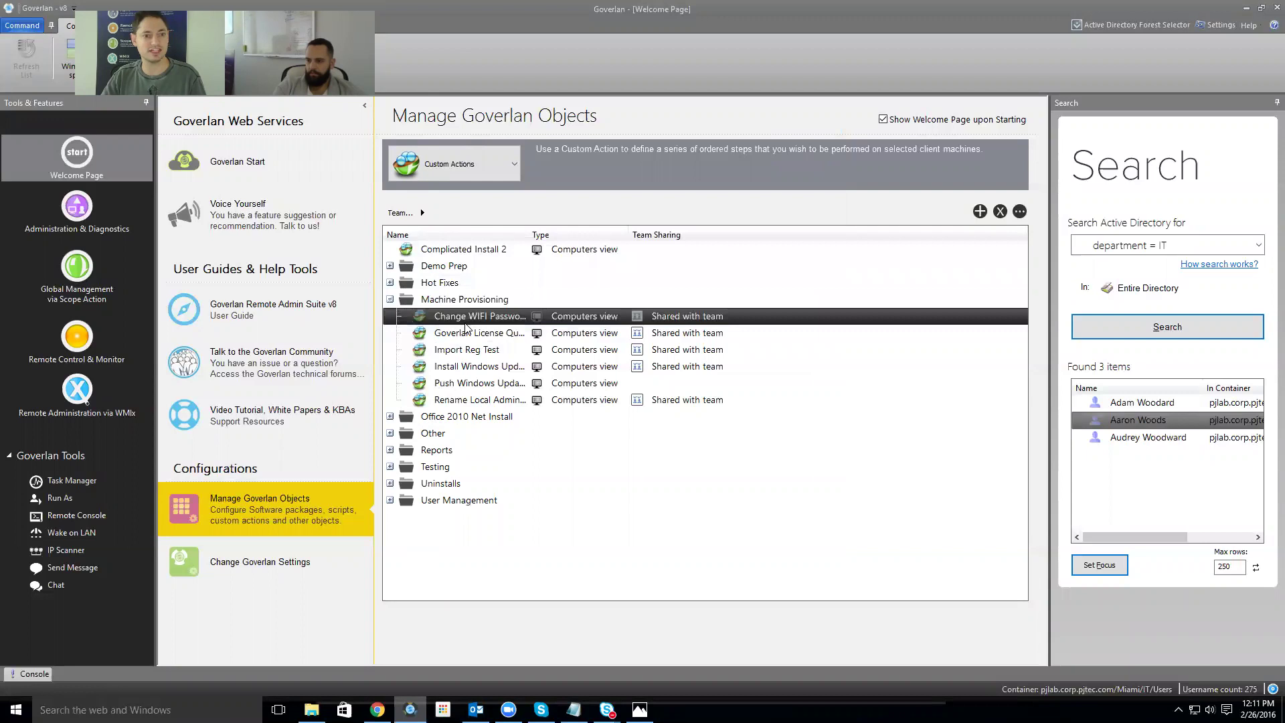
left_click(390, 483)
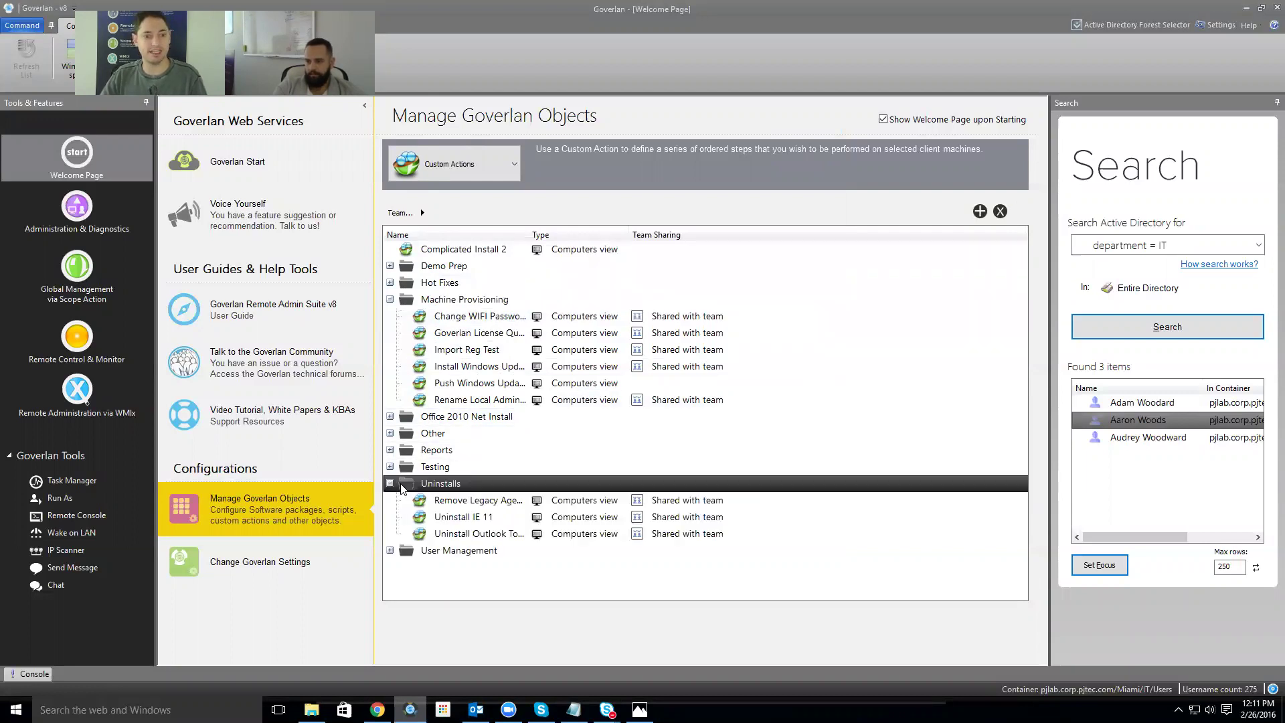
left_click(390, 550)
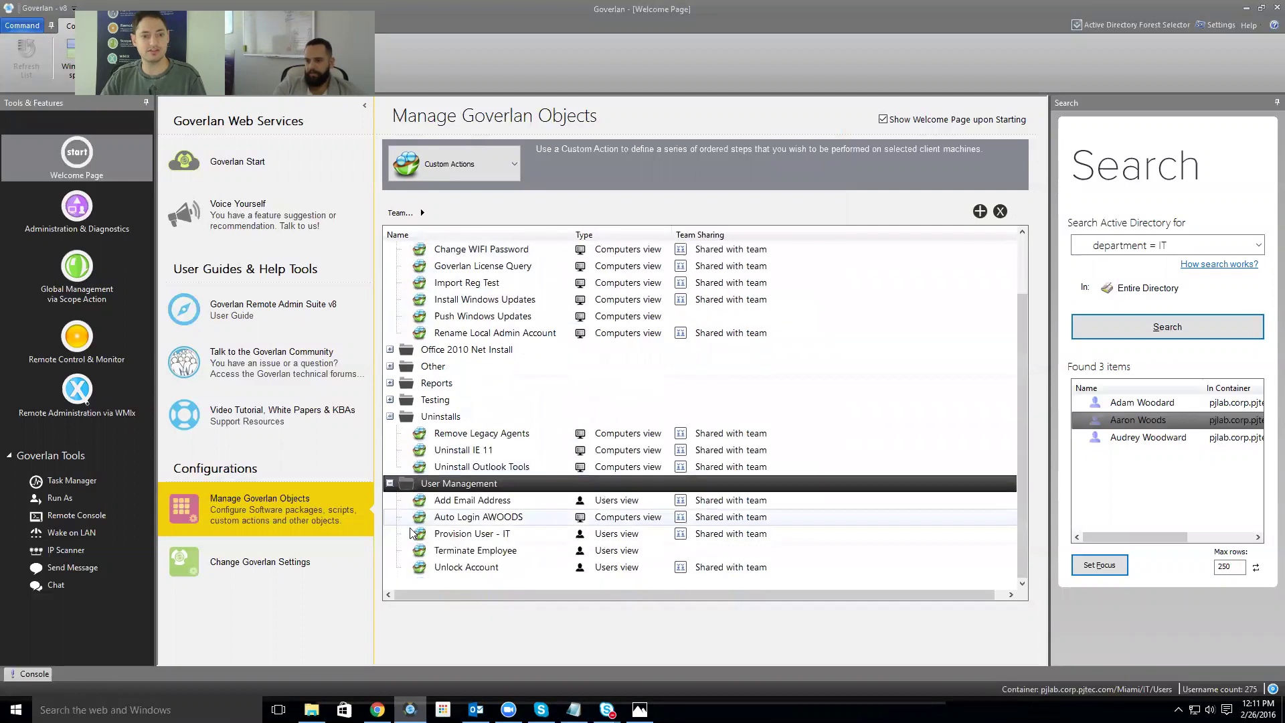
- Review the action modules of the Provision User - IT custom action and close it without changes
left_click(487, 535)
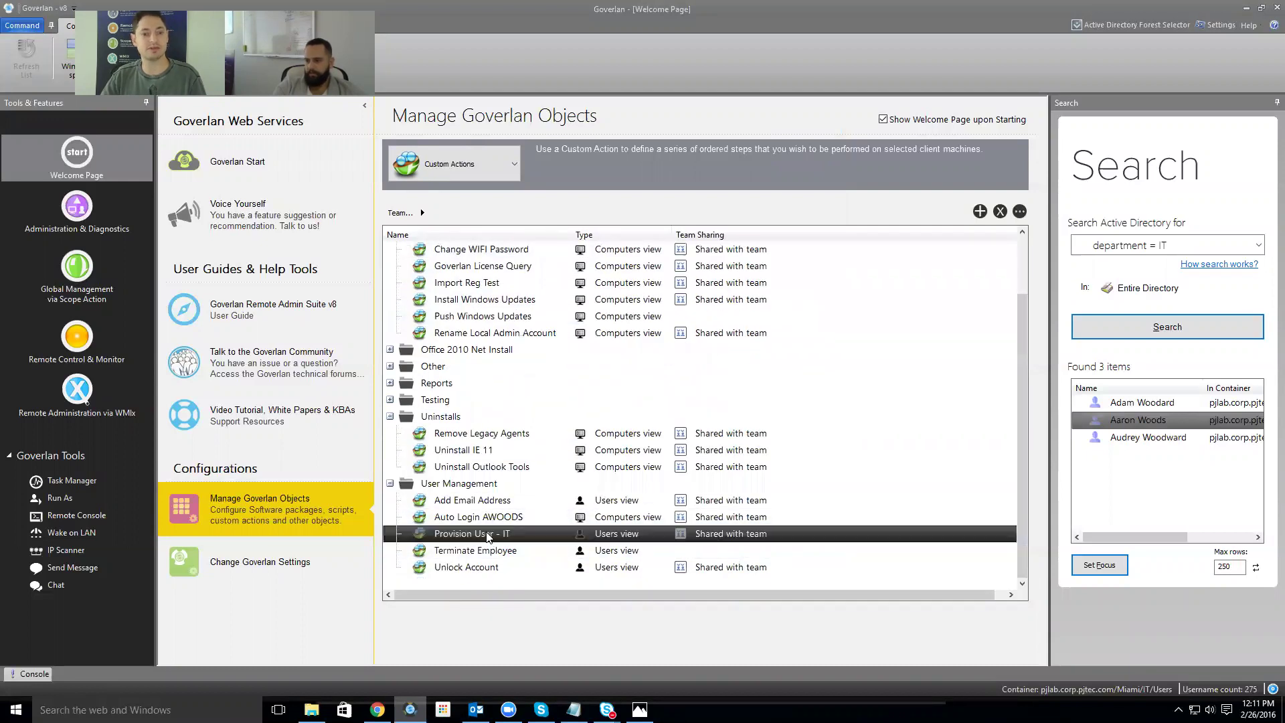
right_click(492, 535)
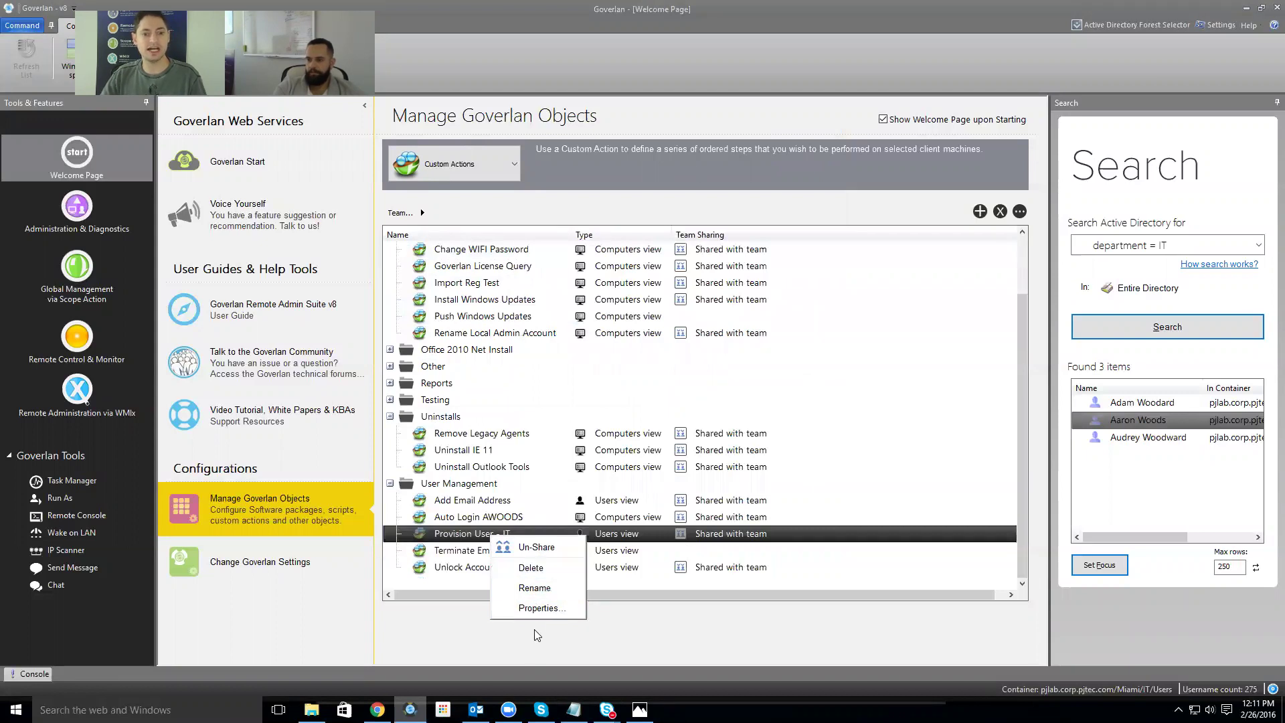
left_click(535, 608)
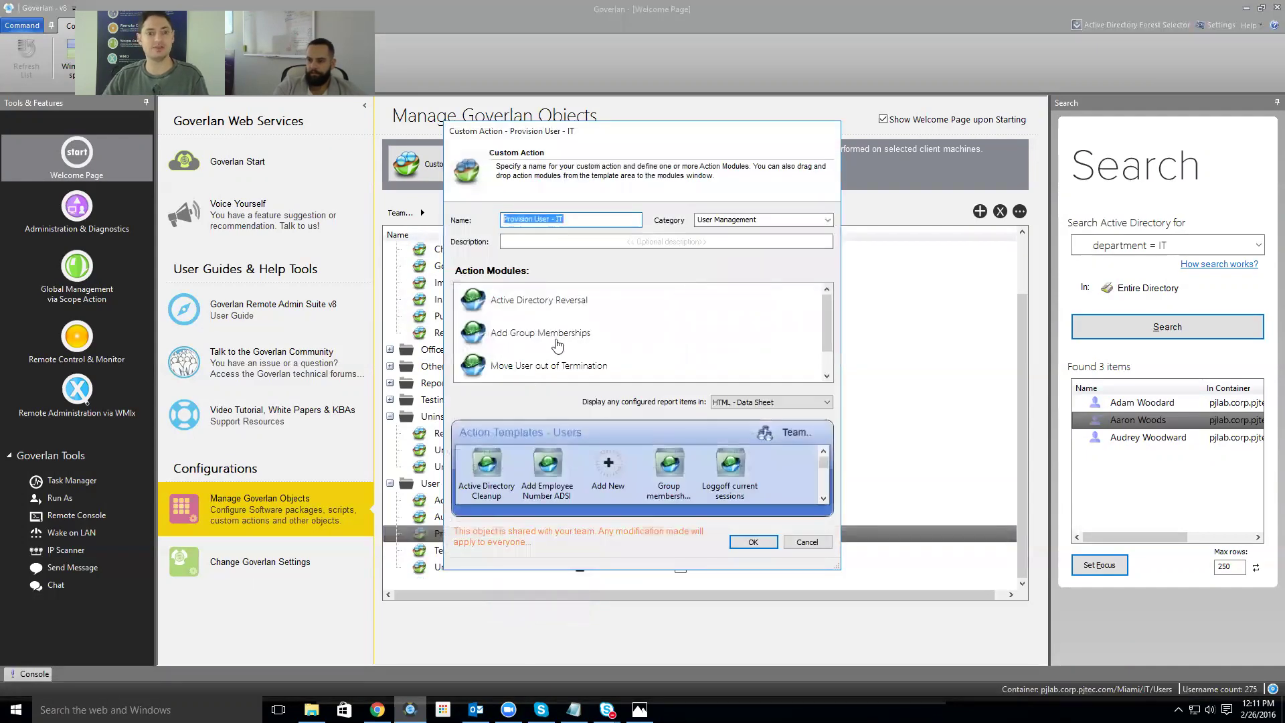
left_click(562, 299)
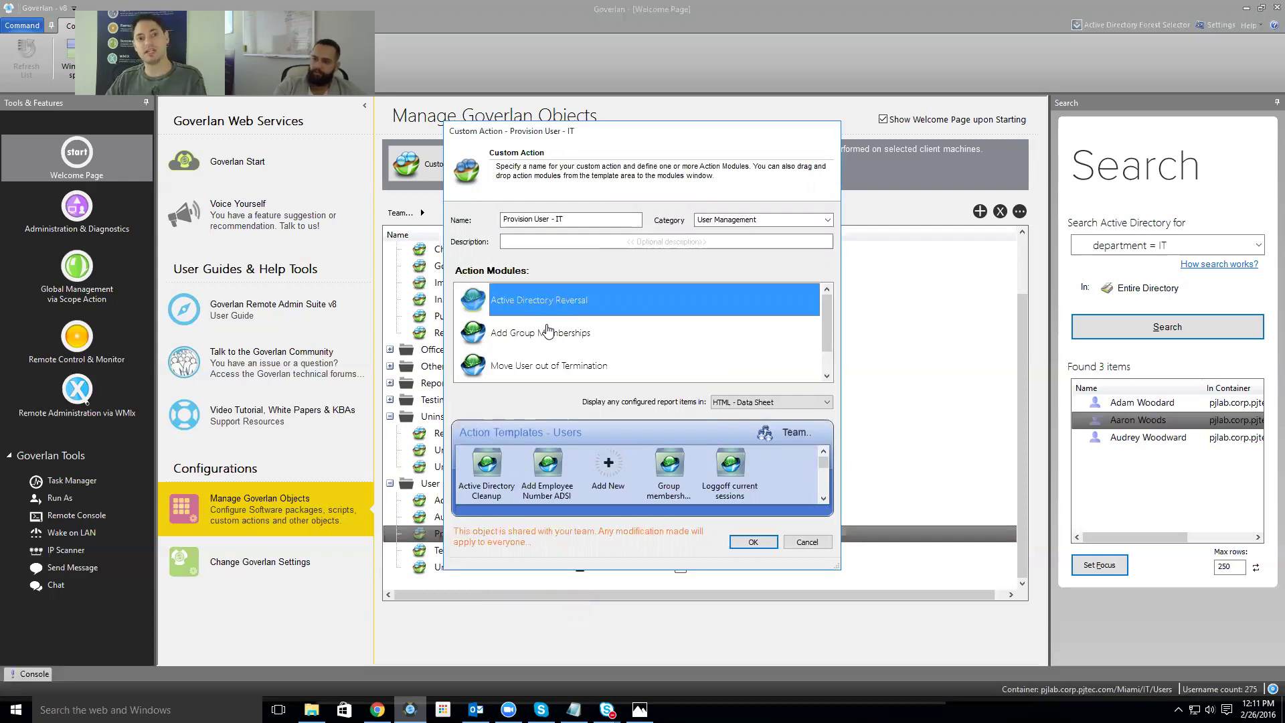
scroll(547, 330, "down", 1)
scroll(547, 330, "up", 1)
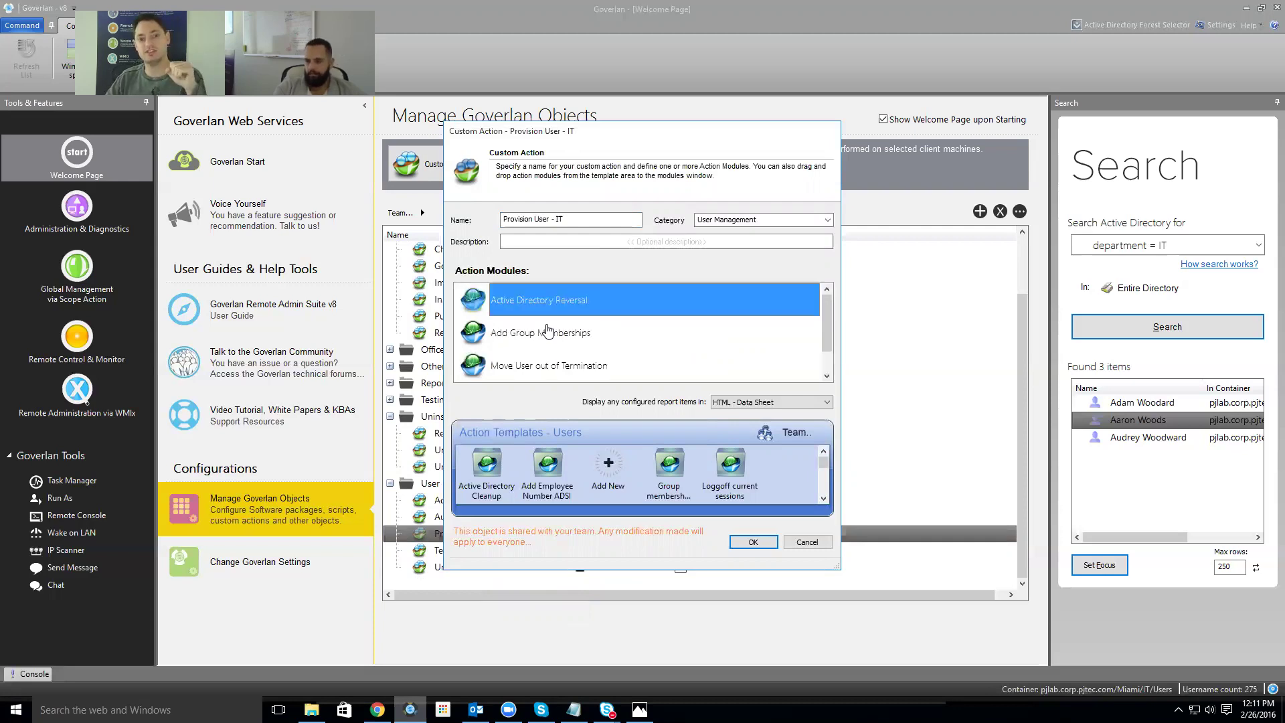
left_click(815, 545)
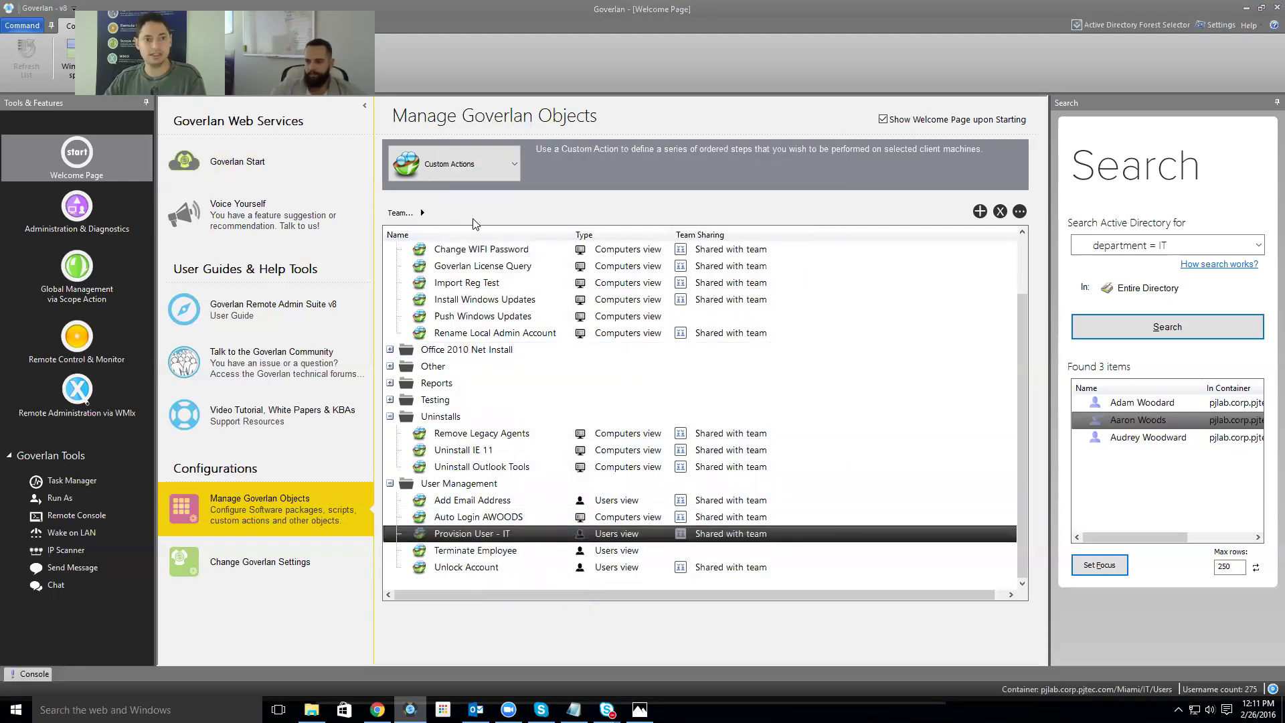
- Collapse the User Management, Uninstalls and Machine Provisioning categories in the custom actions list
left_click(391, 483)
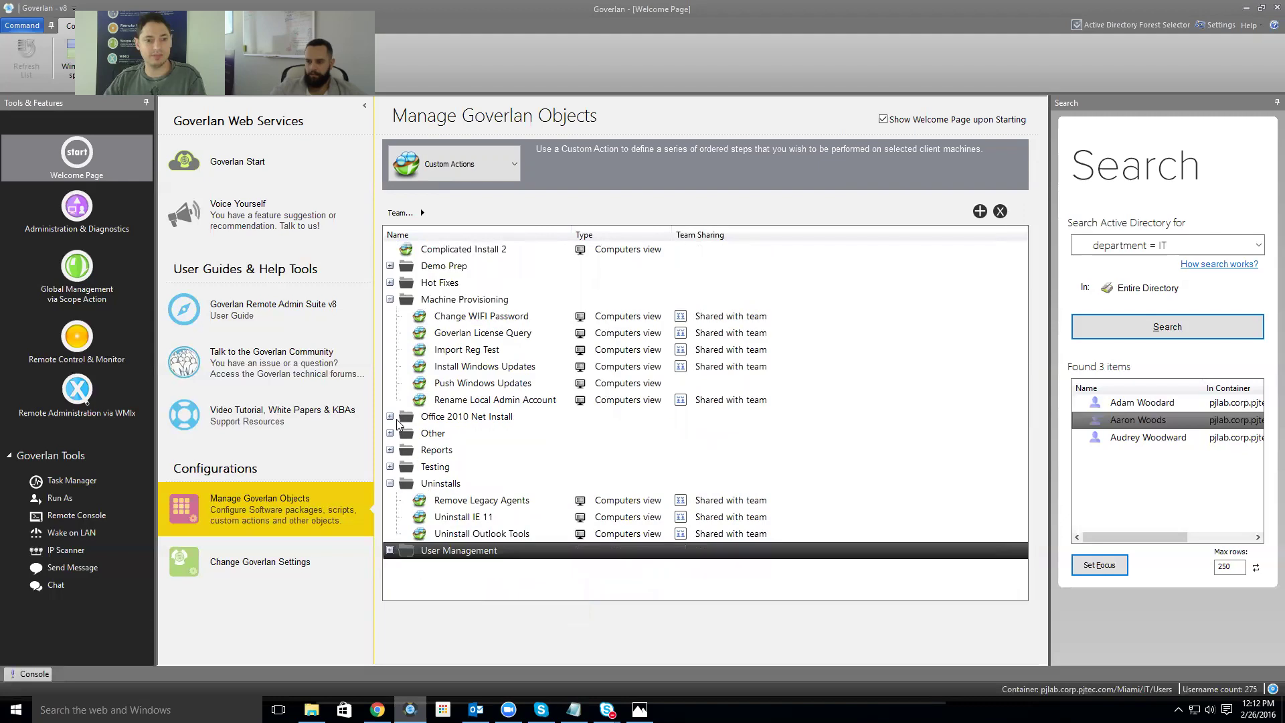
left_click(391, 483)
left_click(390, 299)
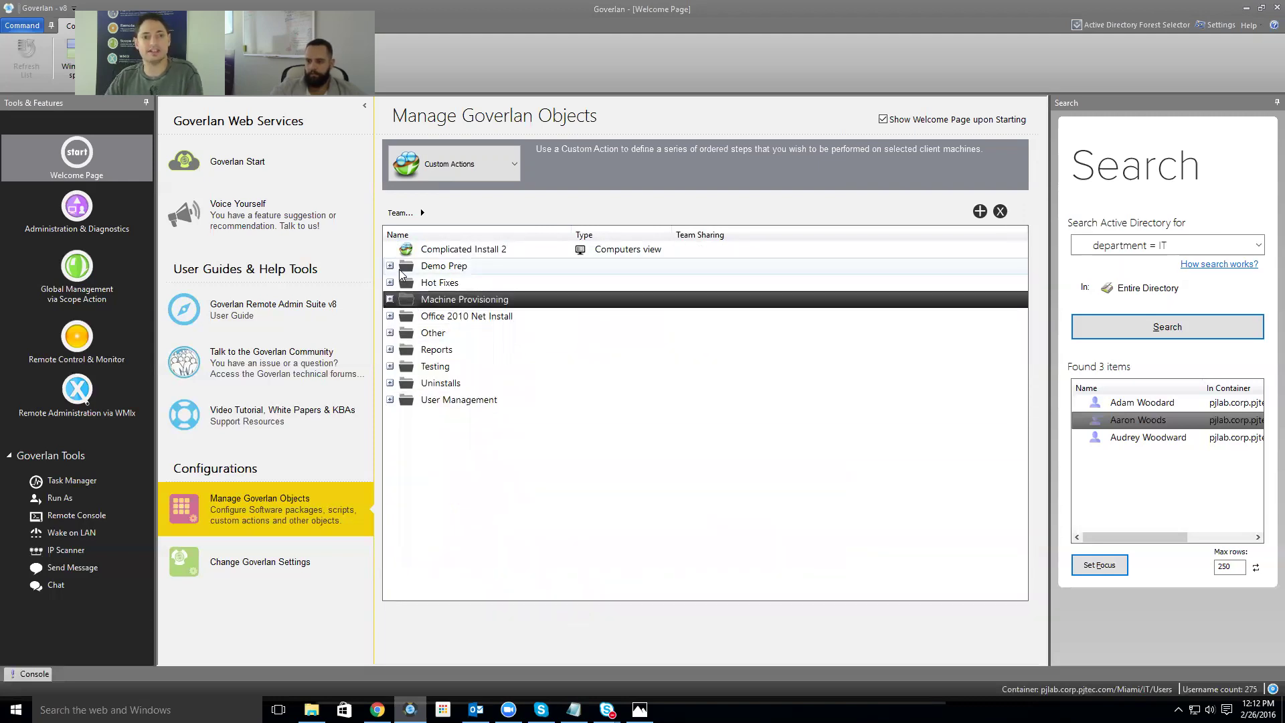
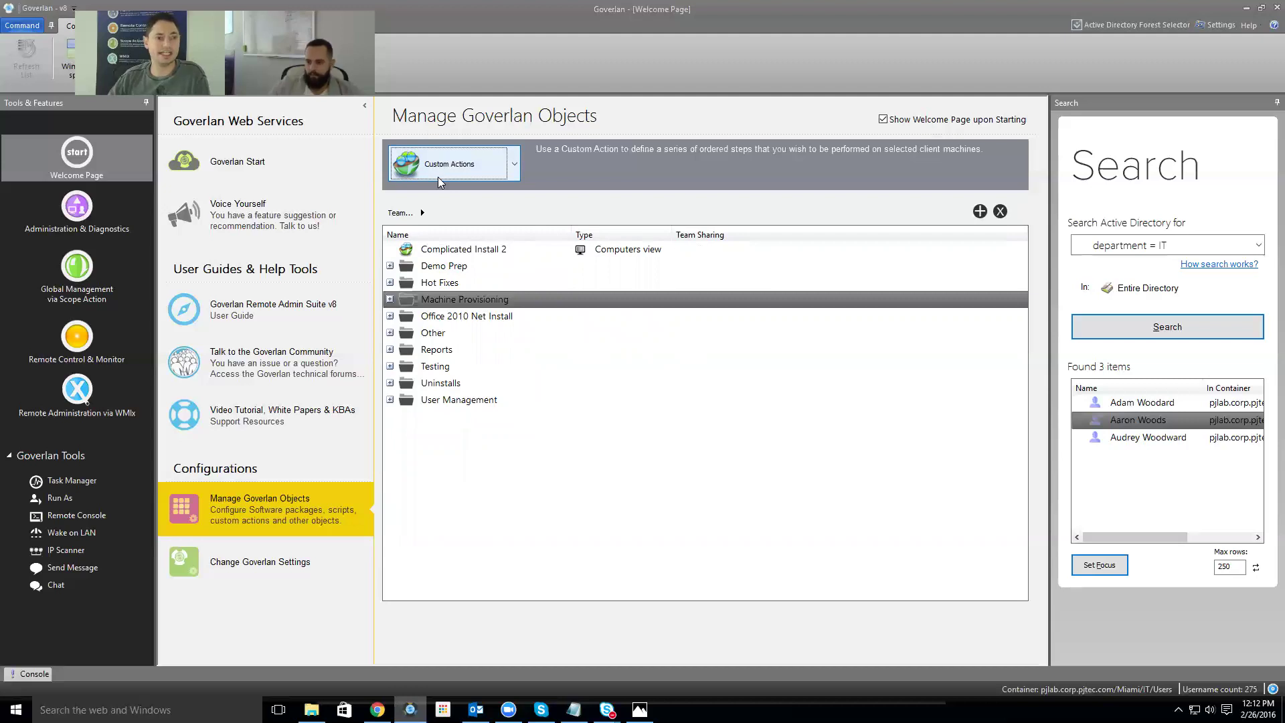
- Read the help on Active Directory search syntax and run the search department = IT
left_click(1198, 244)
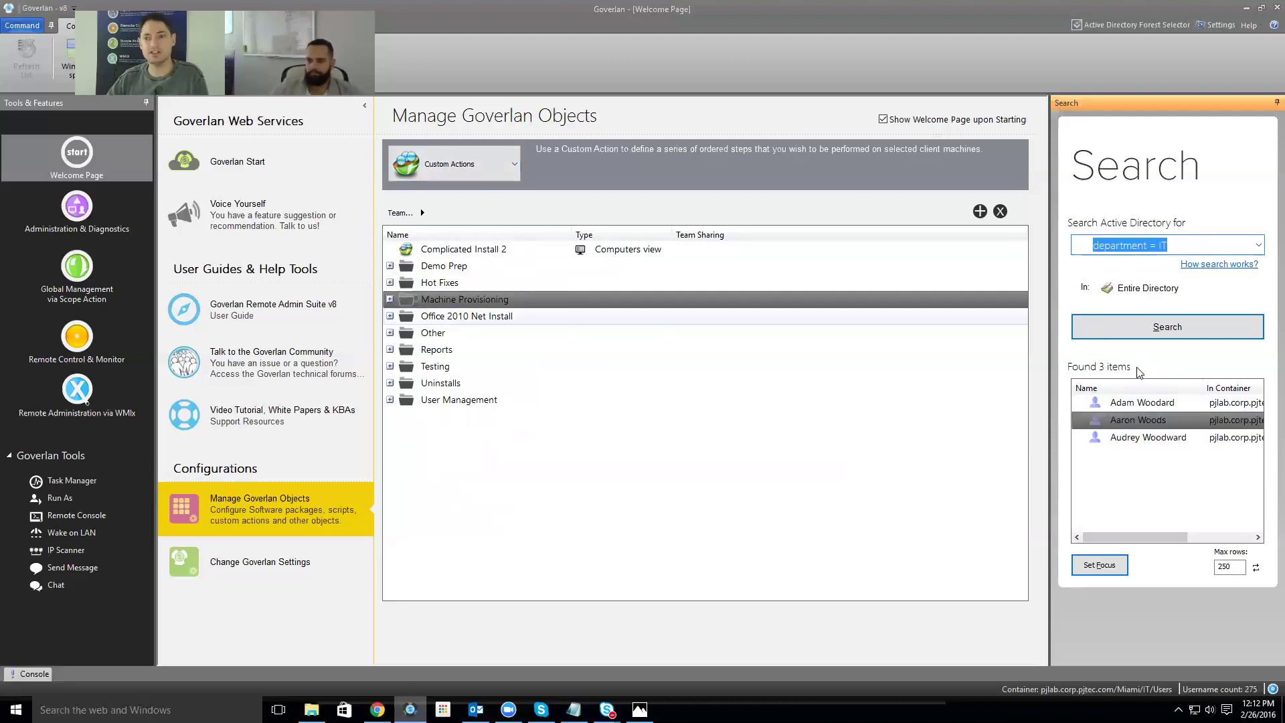
left_click(1218, 264)
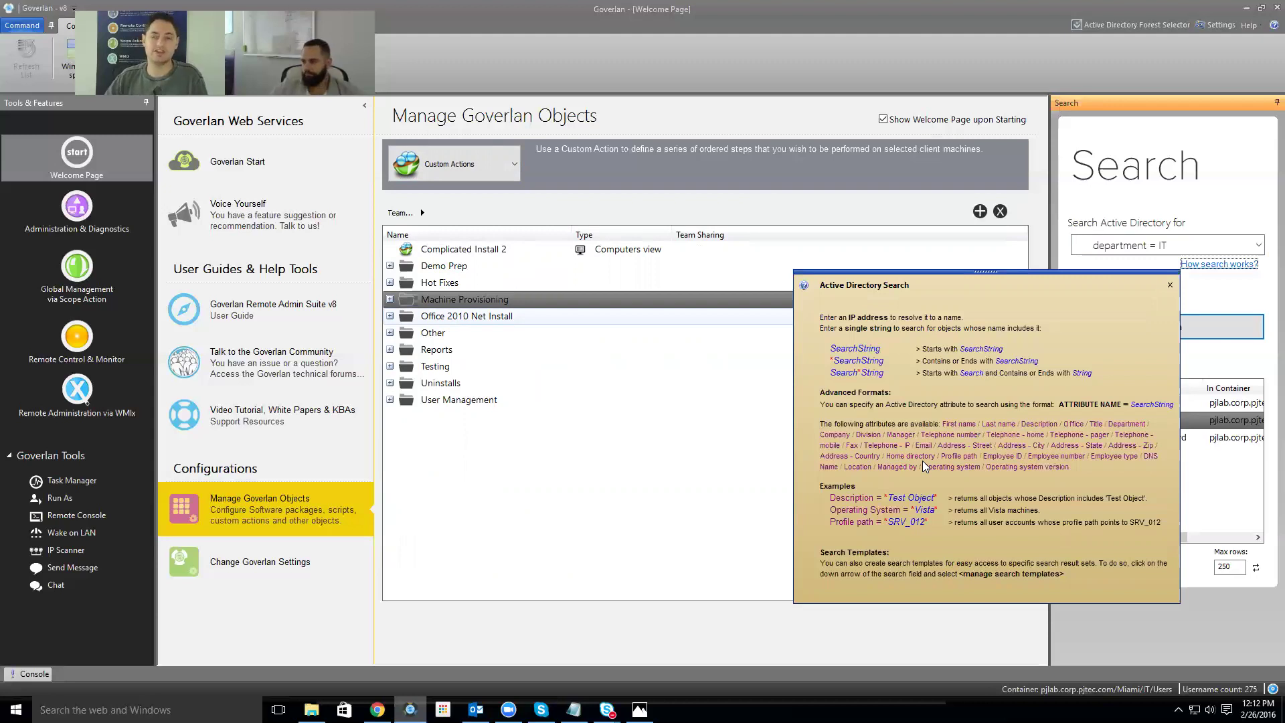
left_click(1170, 285)
left_click(1184, 250)
left_click(1167, 327)
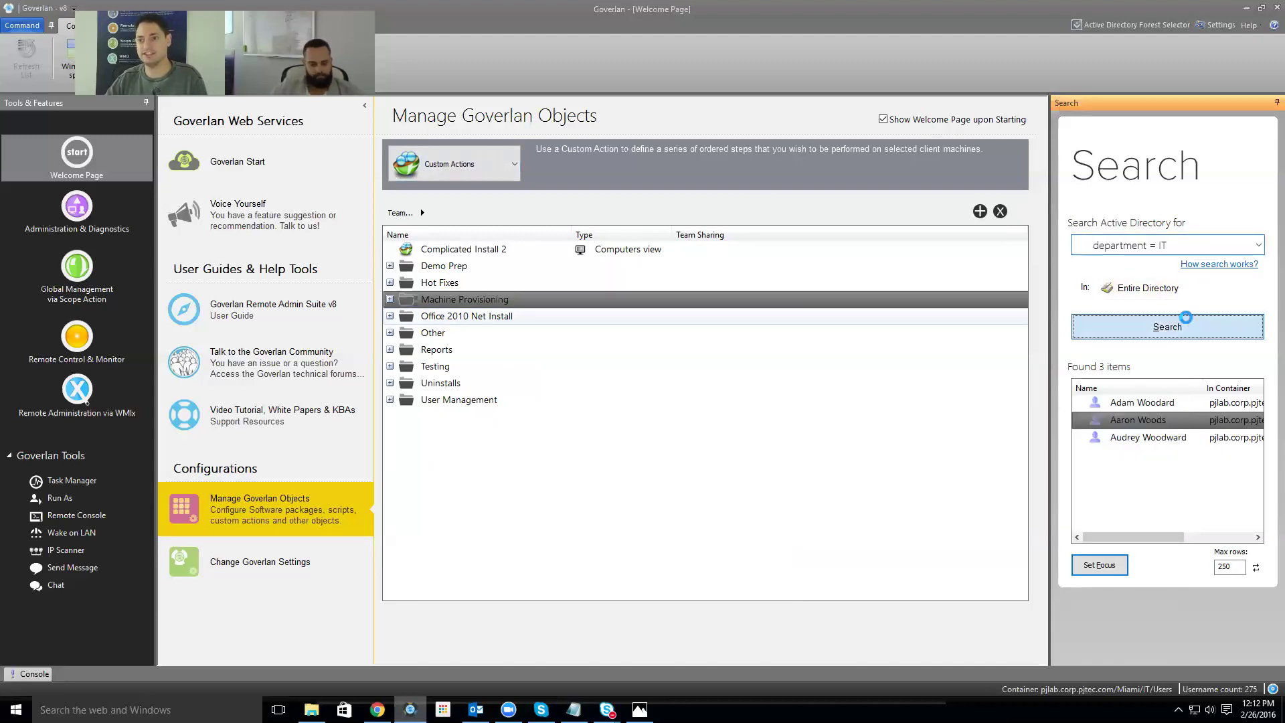
- Search Active Directory for long* and for *vpro*
left_click(1162, 245)
type("long*")
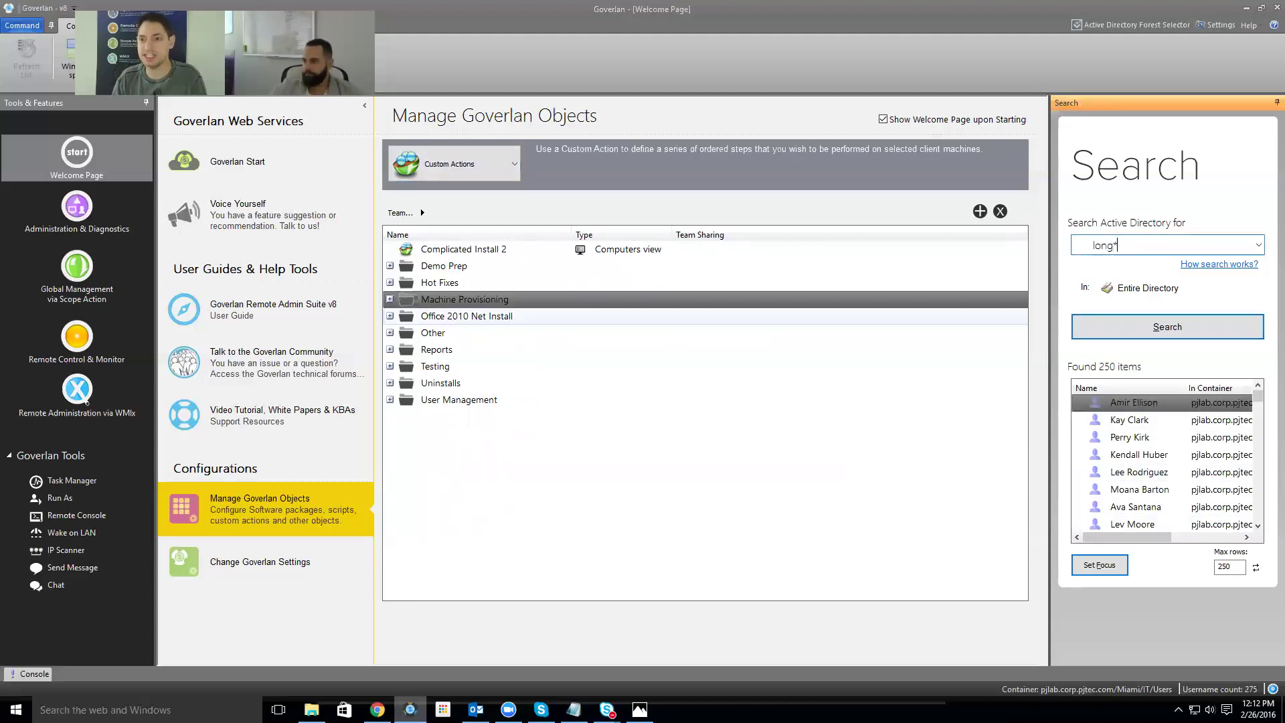
key("Return")
type("*vpro*")
key("Return")
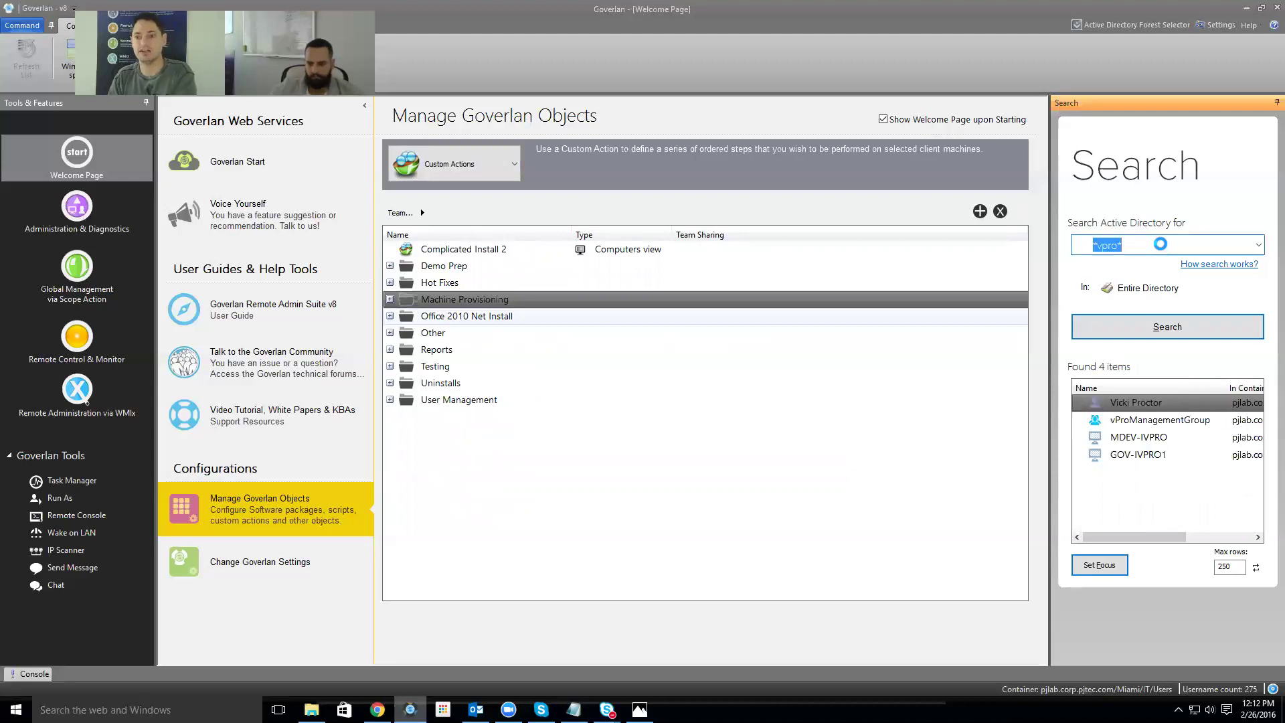
- Search Active Directory for awo* and set the focus on the second user found
type("aw")
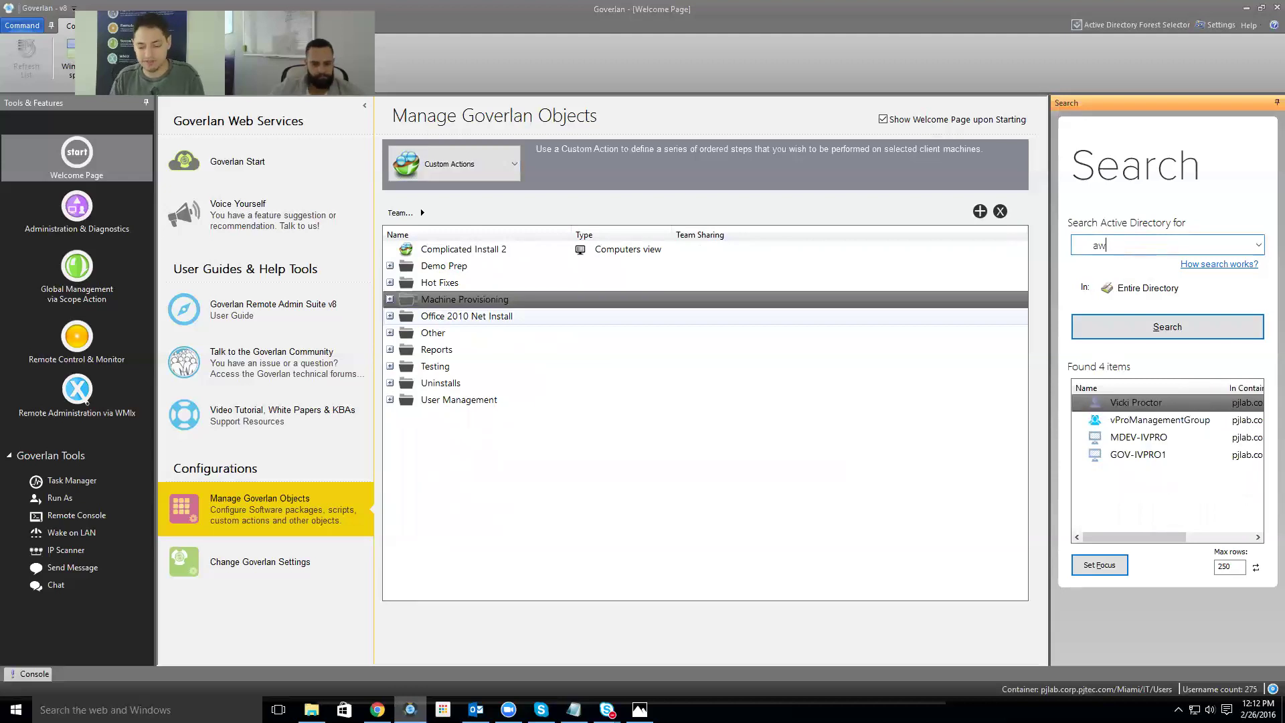
type("o*")
key("Return")
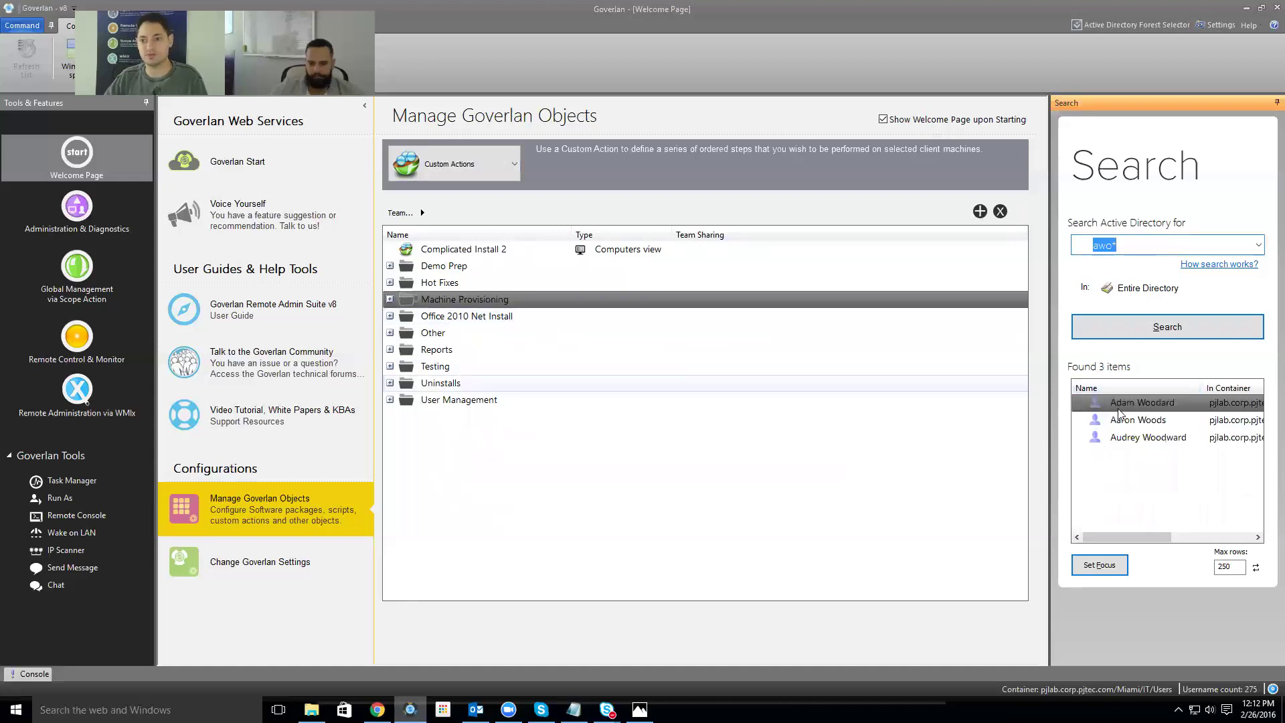
left_click(1137, 422)
left_click(1099, 564)
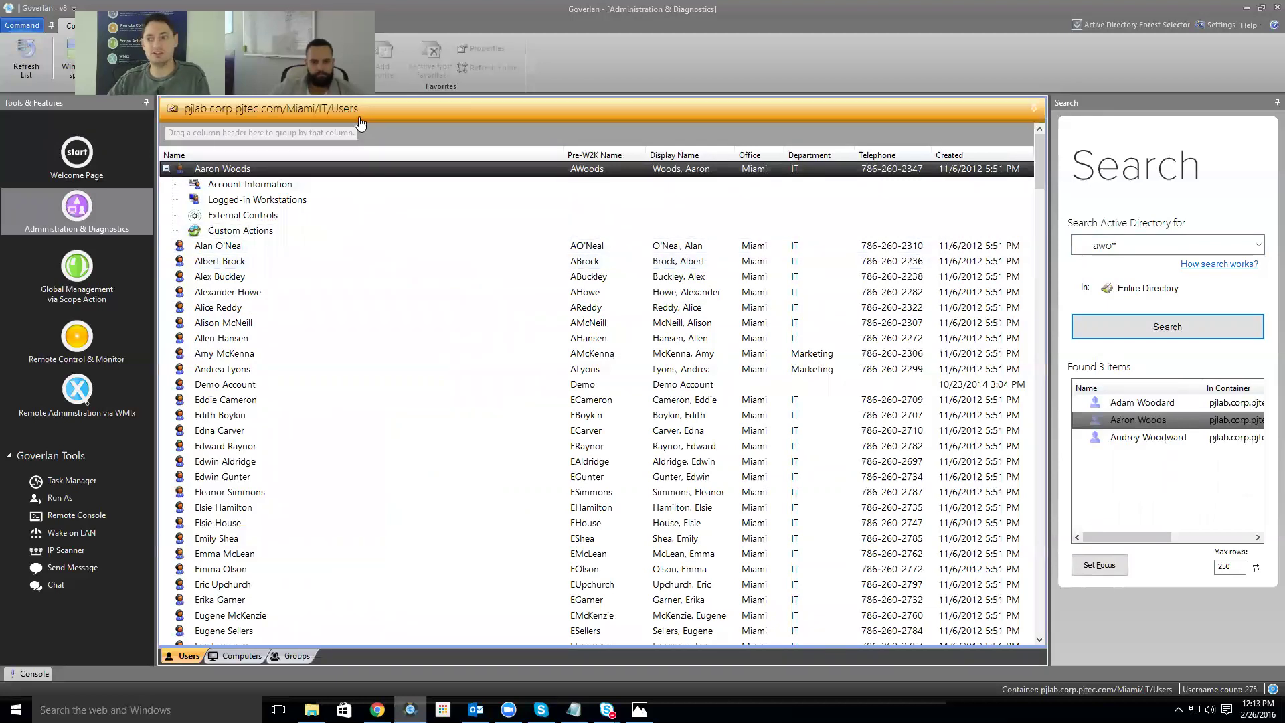
- Open the focused user's account information and show the account's group memberships
double_click(213, 186)
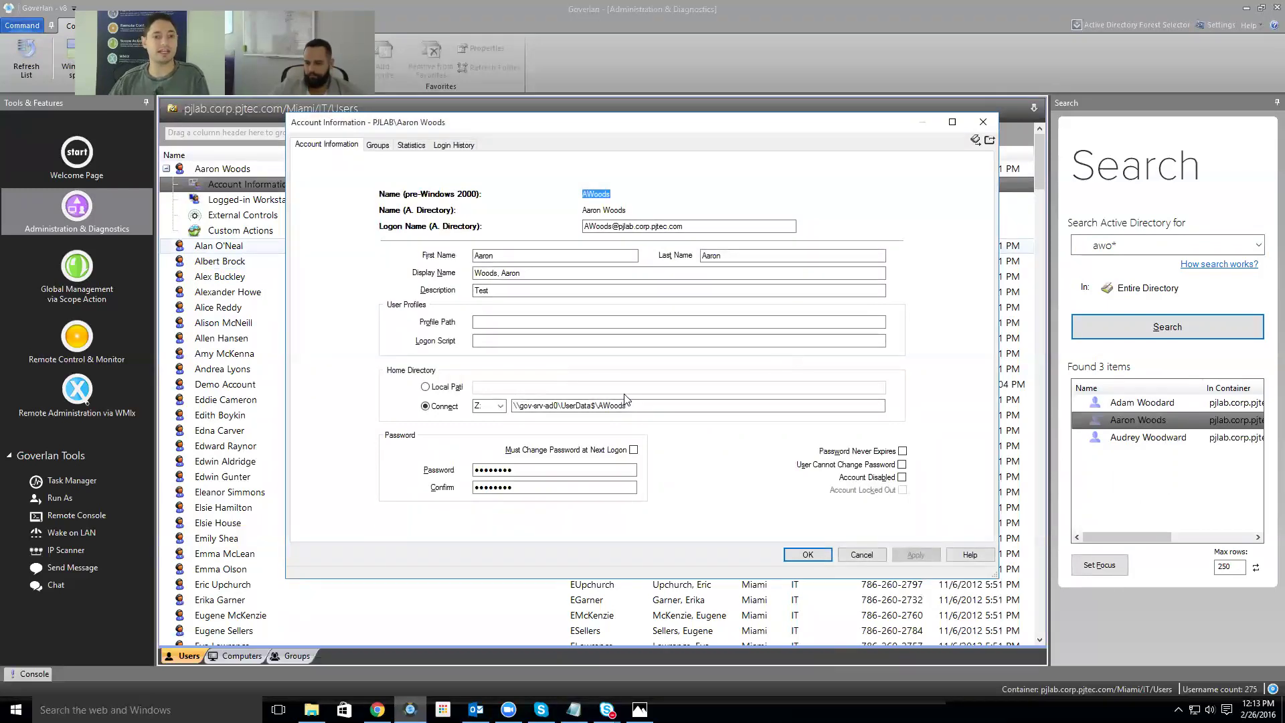
left_click(378, 146)
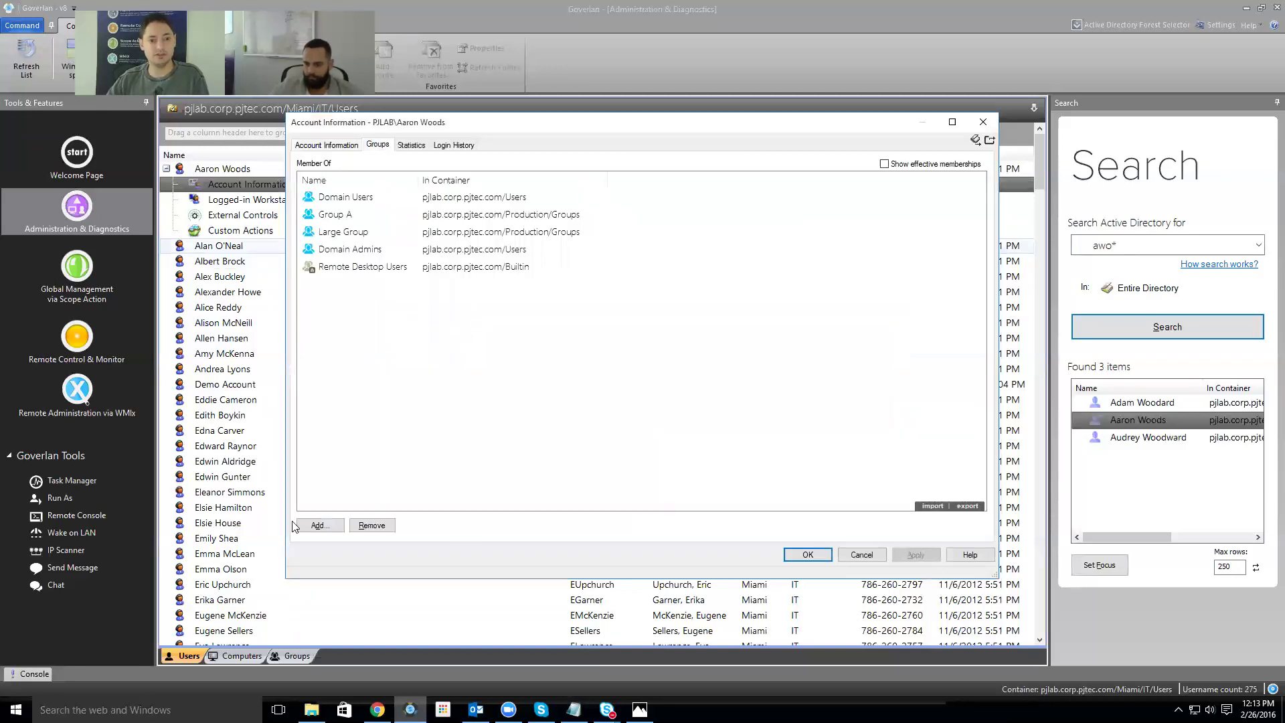
- Search for "group" among the groups that can be added to the user's memberships, and cancel without adding any
left_click(321, 526)
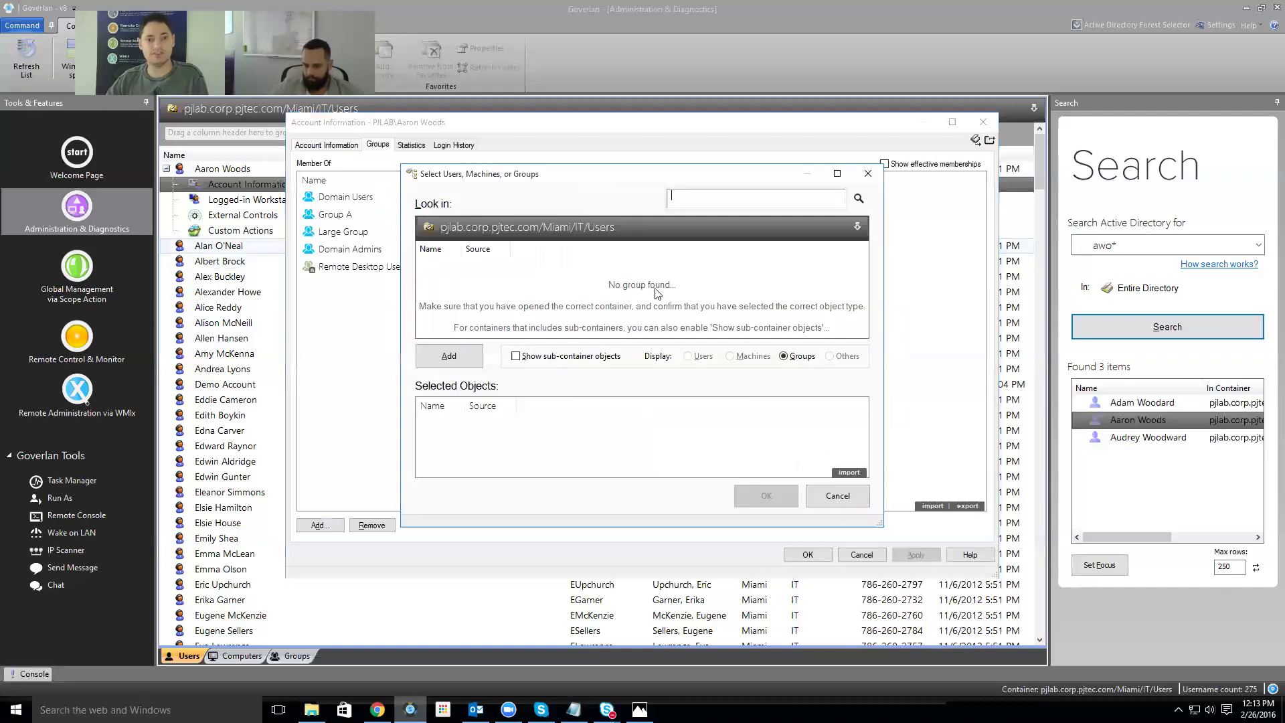
left_click(744, 199)
type("grou")
key("BackSpace")
type("up")
key("Return")
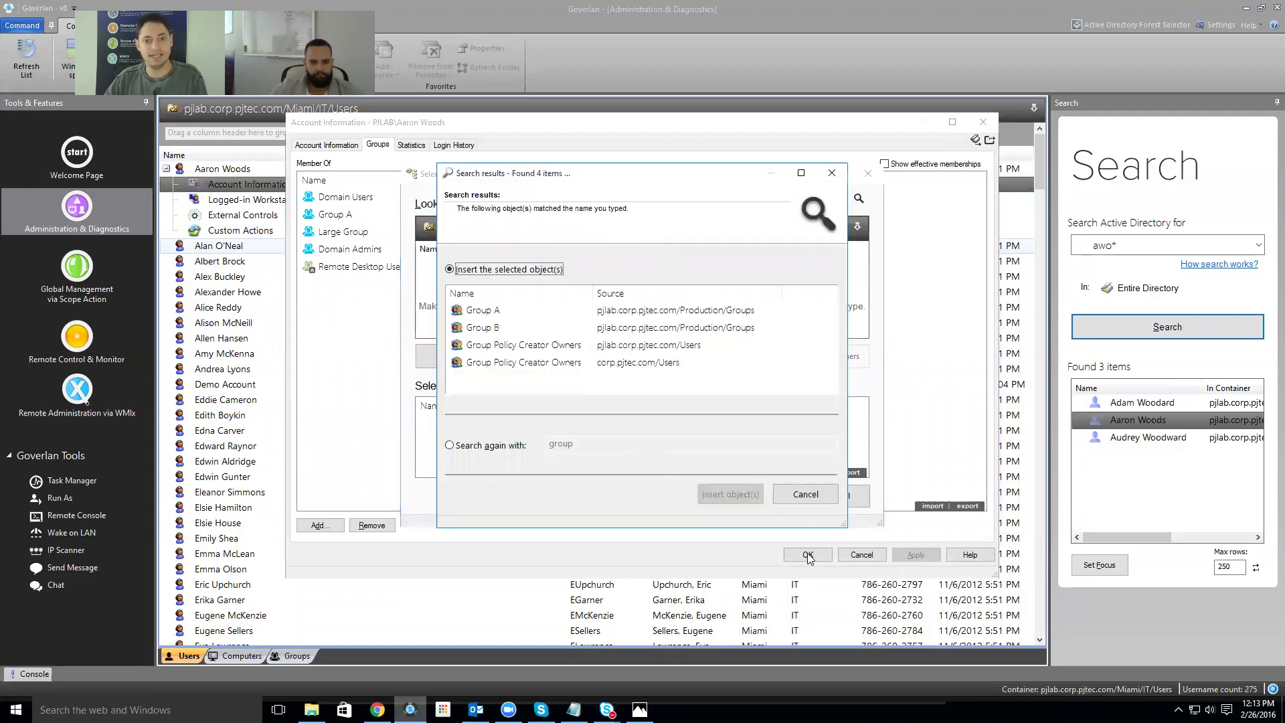
left_click(791, 495)
left_click(848, 496)
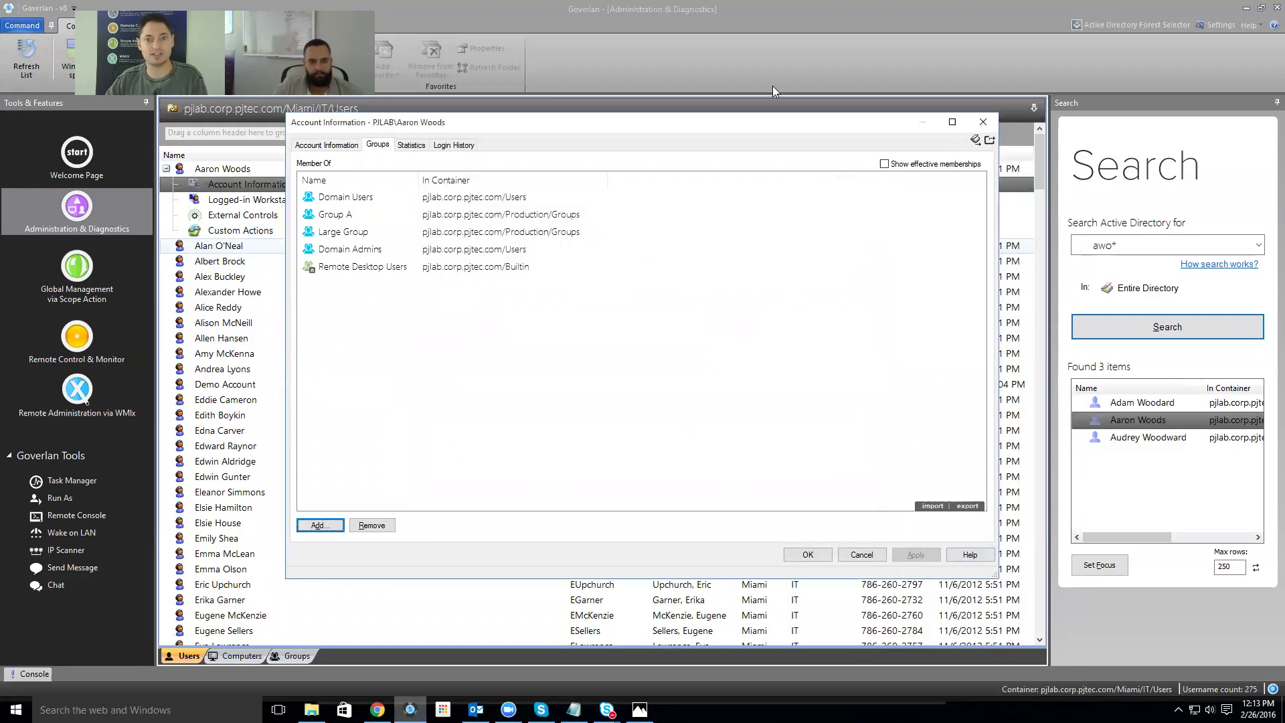
- Show the user's effective group memberships and widen the Effective via column to examine the nested group paths
left_click(885, 165)
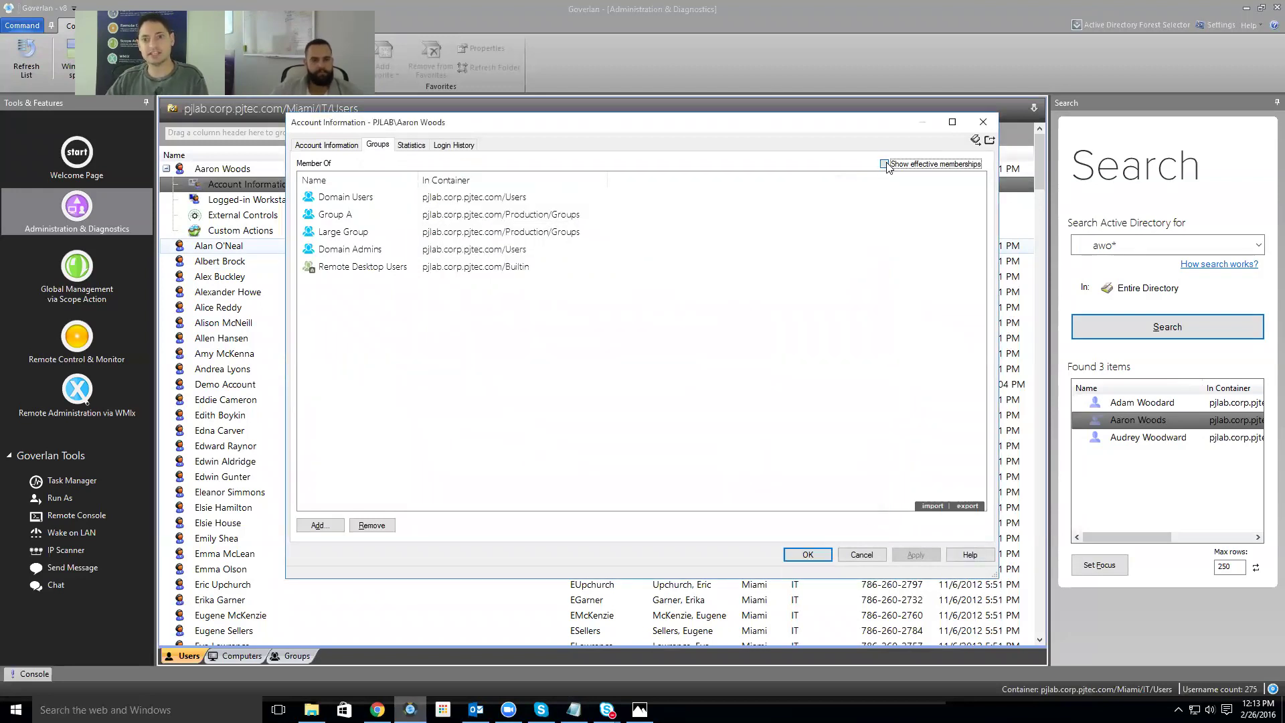
scroll(772, 311, "down", 6)
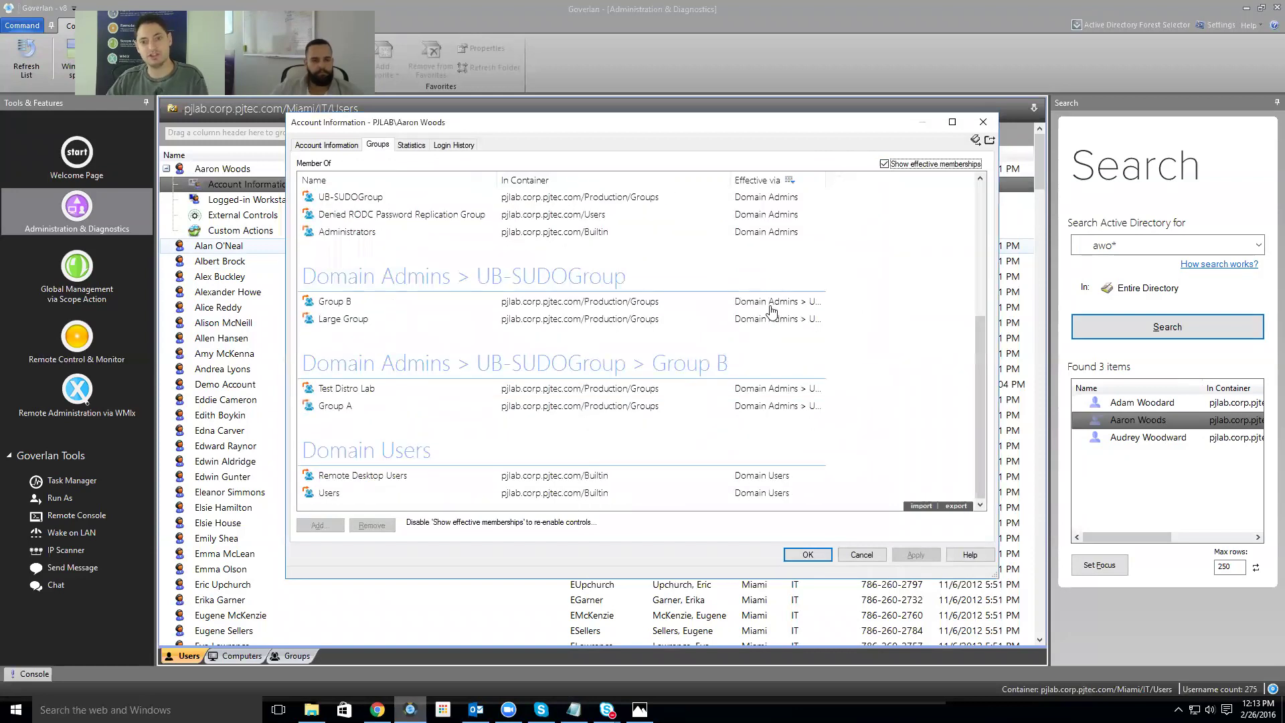
left_click_drag(825, 180, 964, 174)
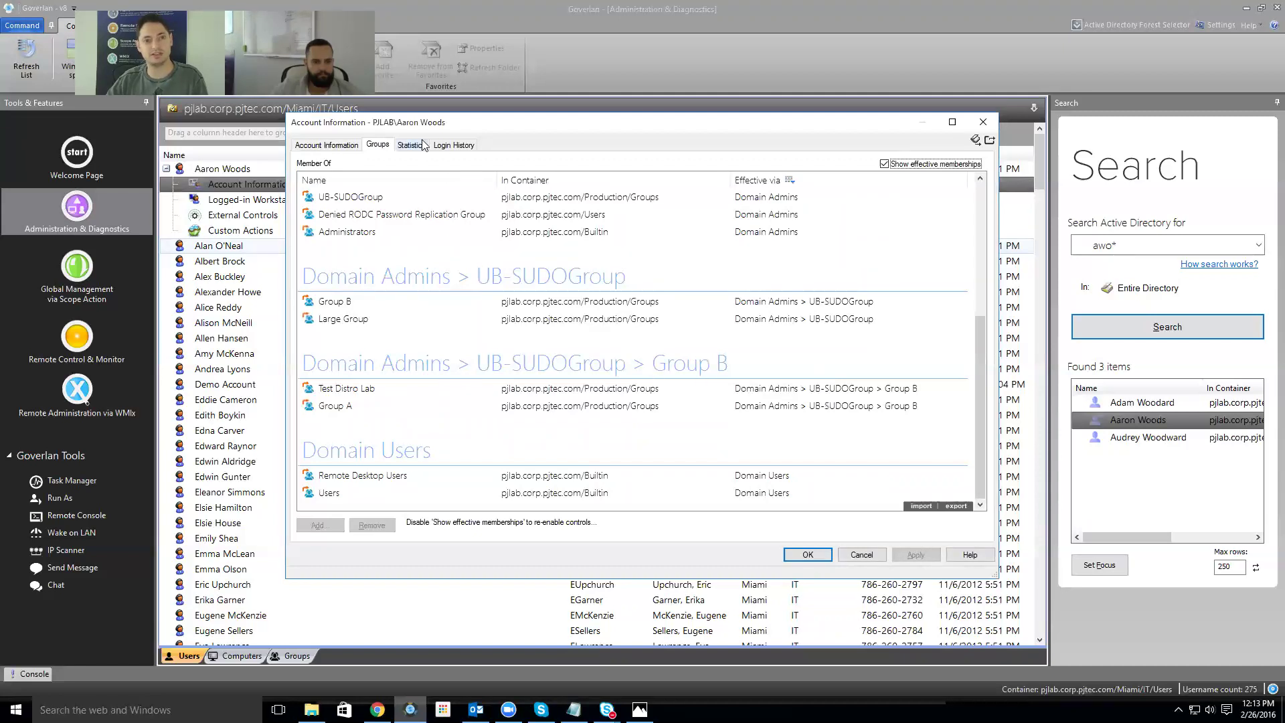
- Review the user's recorded login history and close the account information
left_click(449, 146)
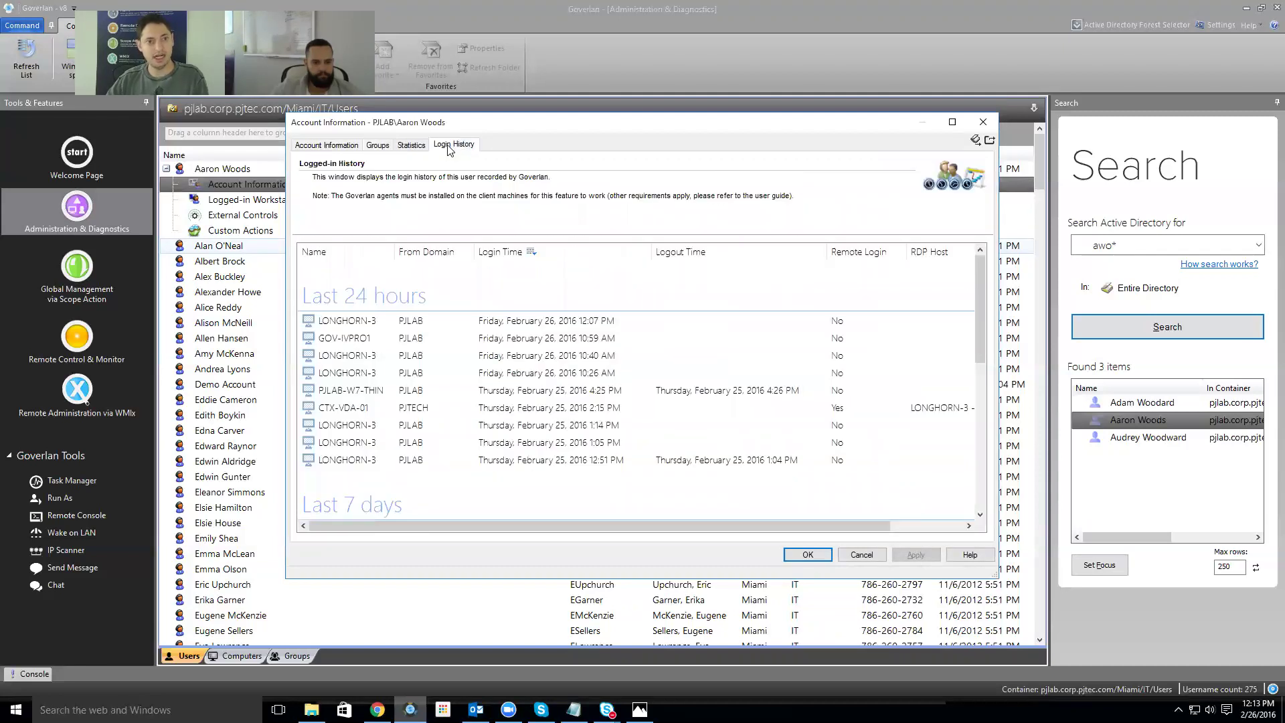
scroll(478, 249, "down", 5)
scroll(478, 248, "up", 5)
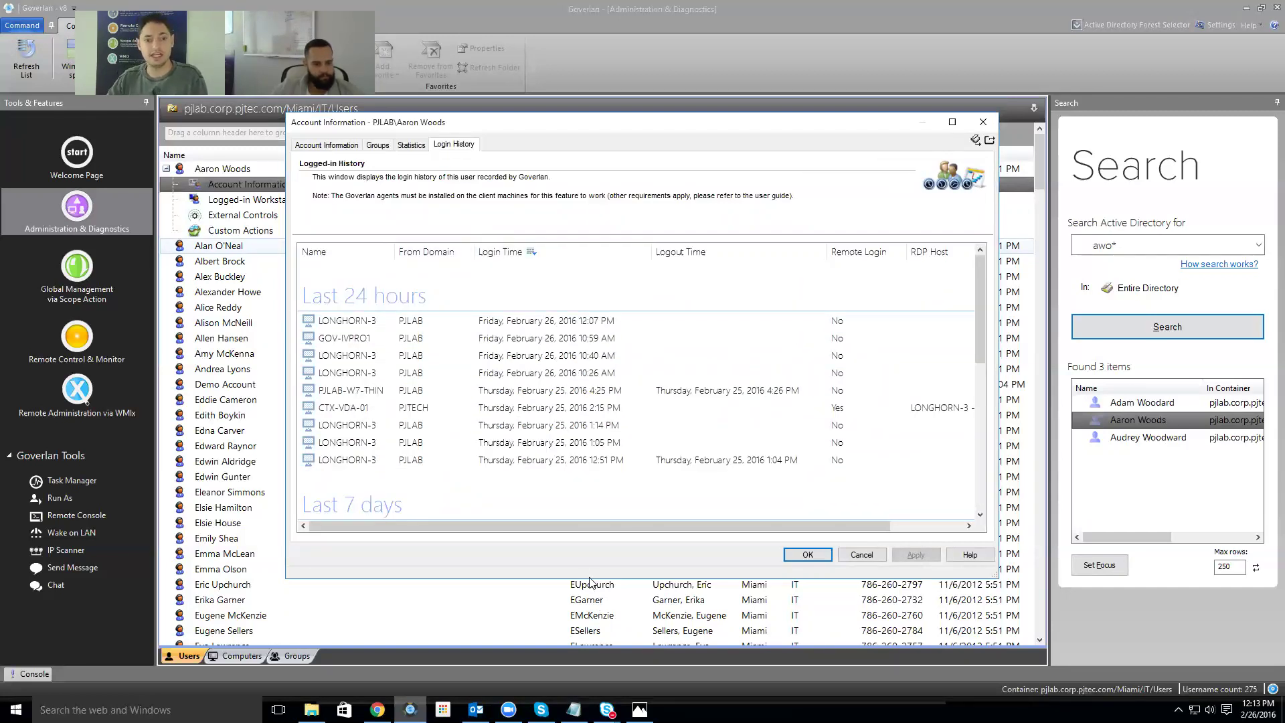
key("Escape")
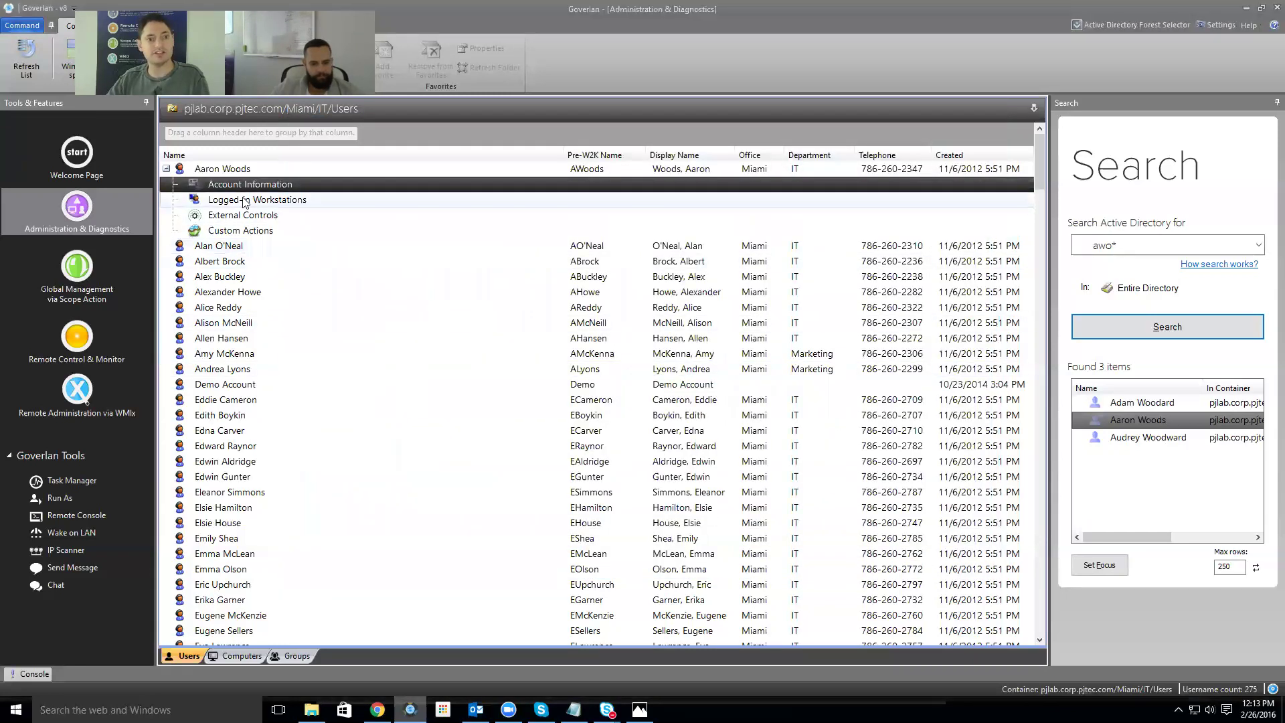
- List the user's logged-in workstations and expand the management tools available for LONGHORN-3
left_click(245, 199)
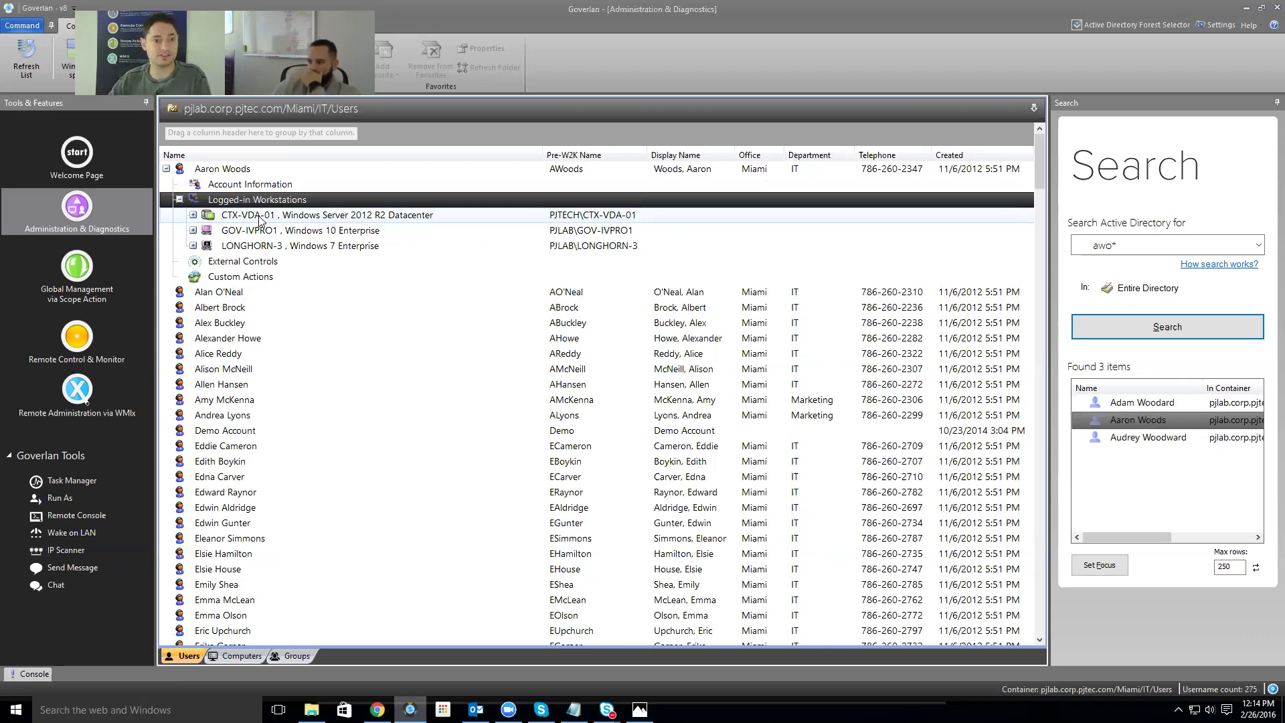
left_click(193, 247)
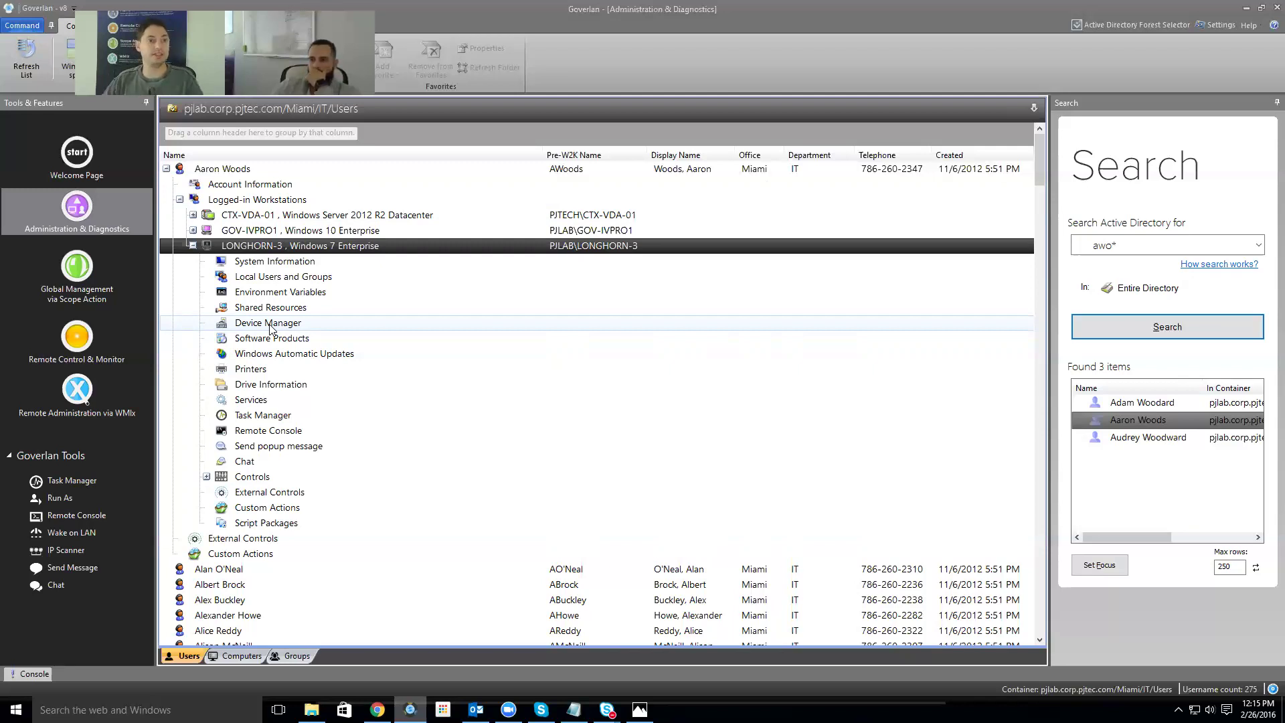
- Show the alternate credentials in the Credentials Manager and bring up the form for adding new credentials
left_click(11, 28)
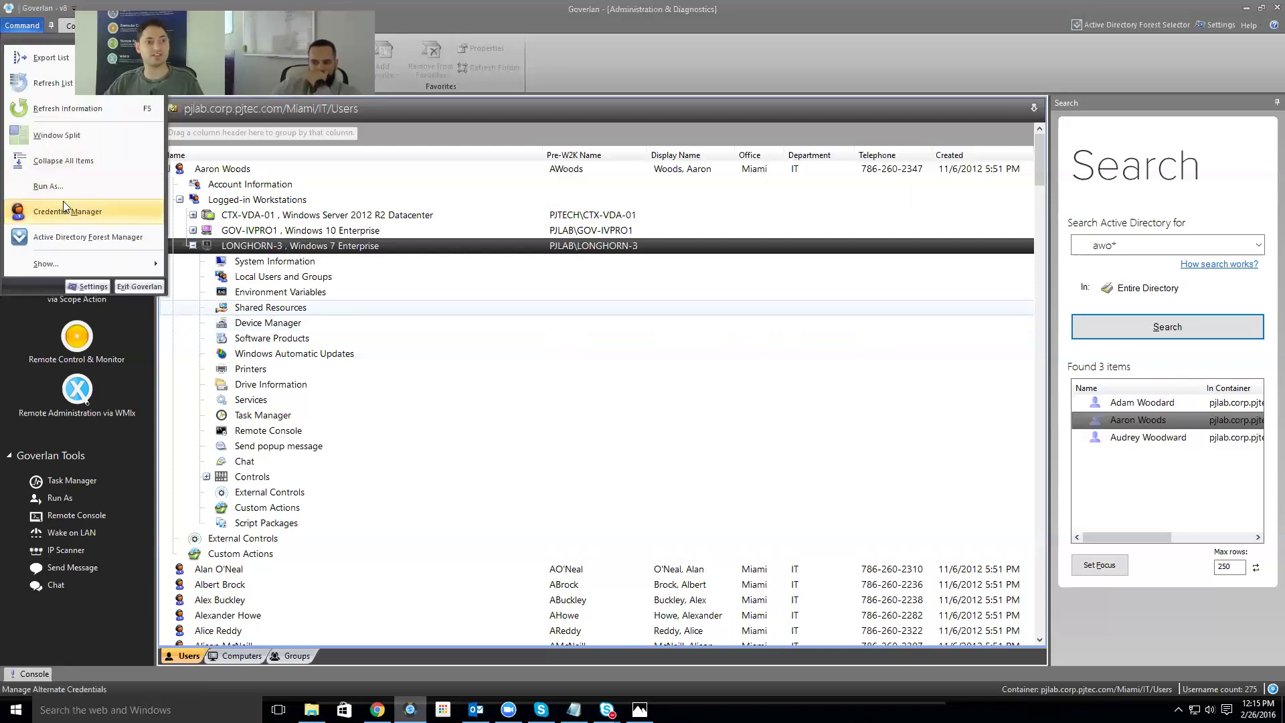
left_click(63, 202)
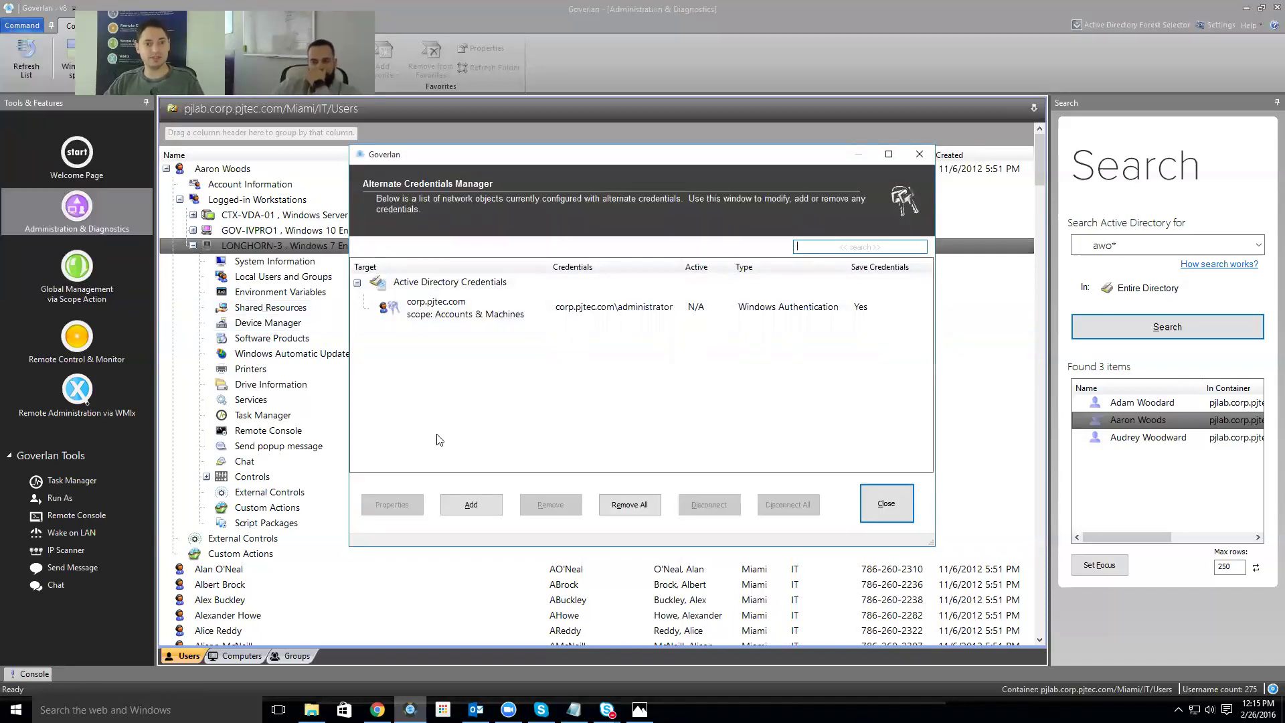
left_click(471, 504)
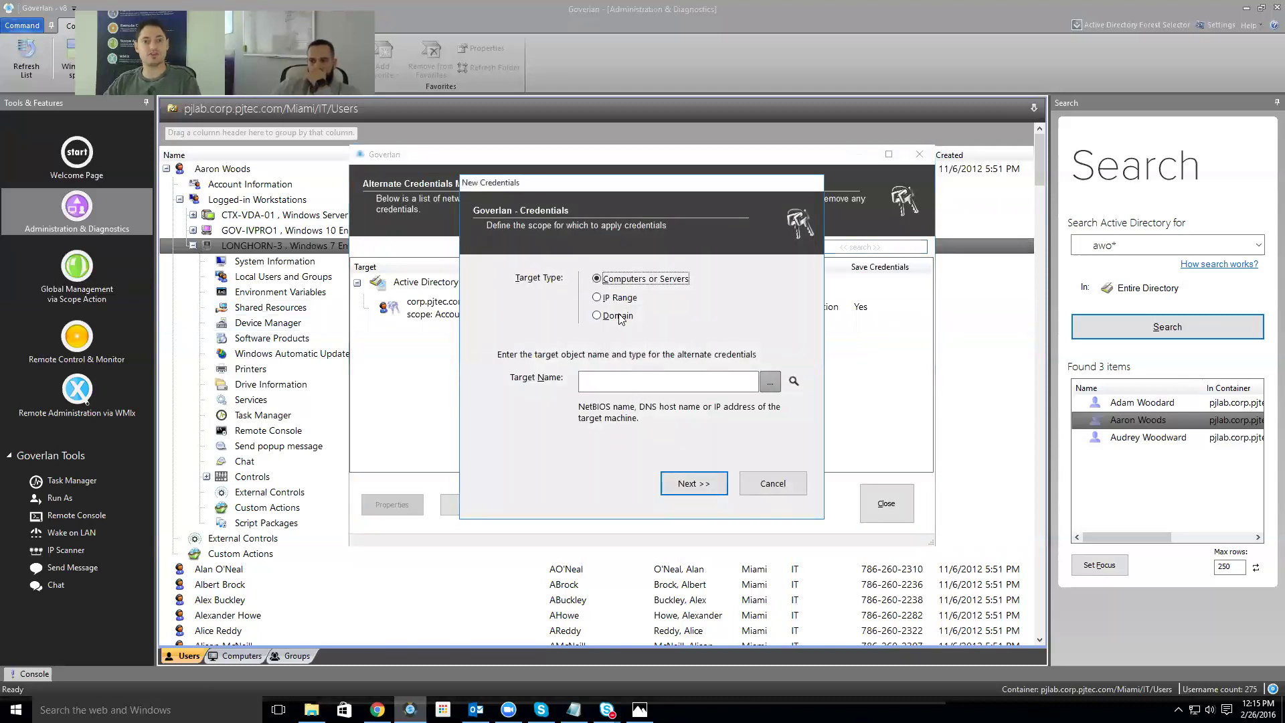
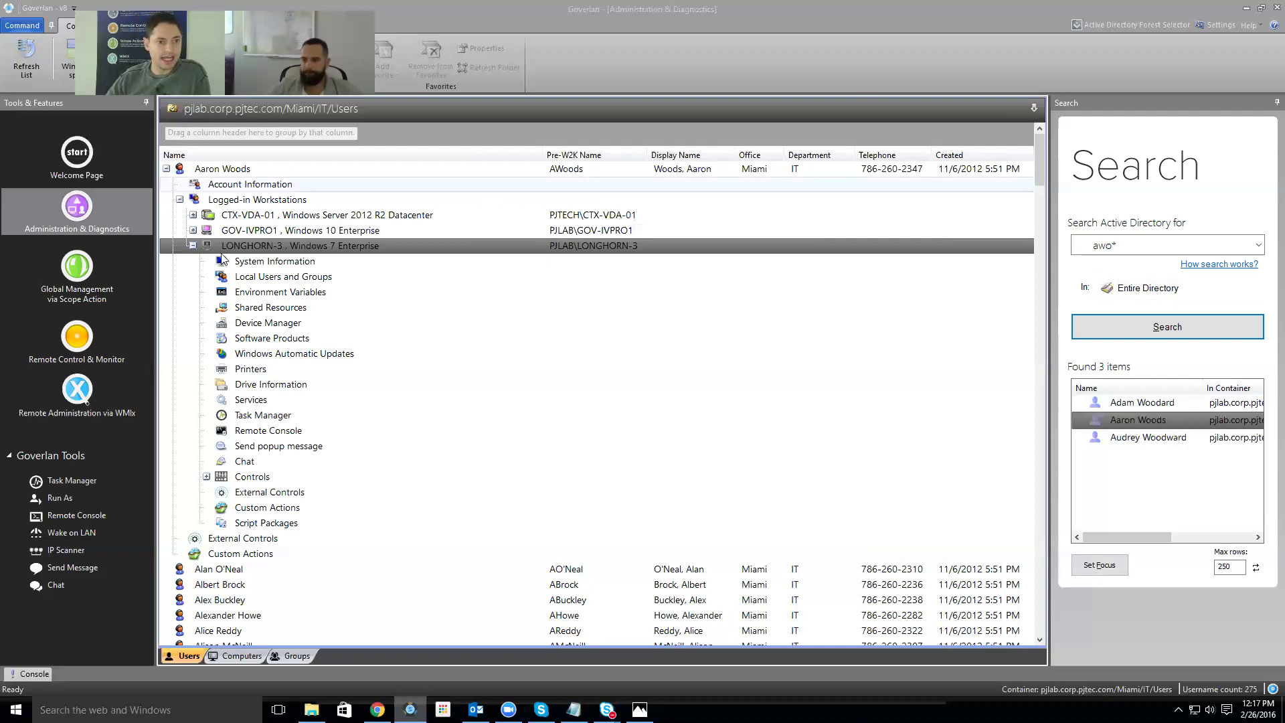
- Open the system information of LONGHORN-3, view its devices in Device Manager, and close Device Manager
double_click(285, 263)
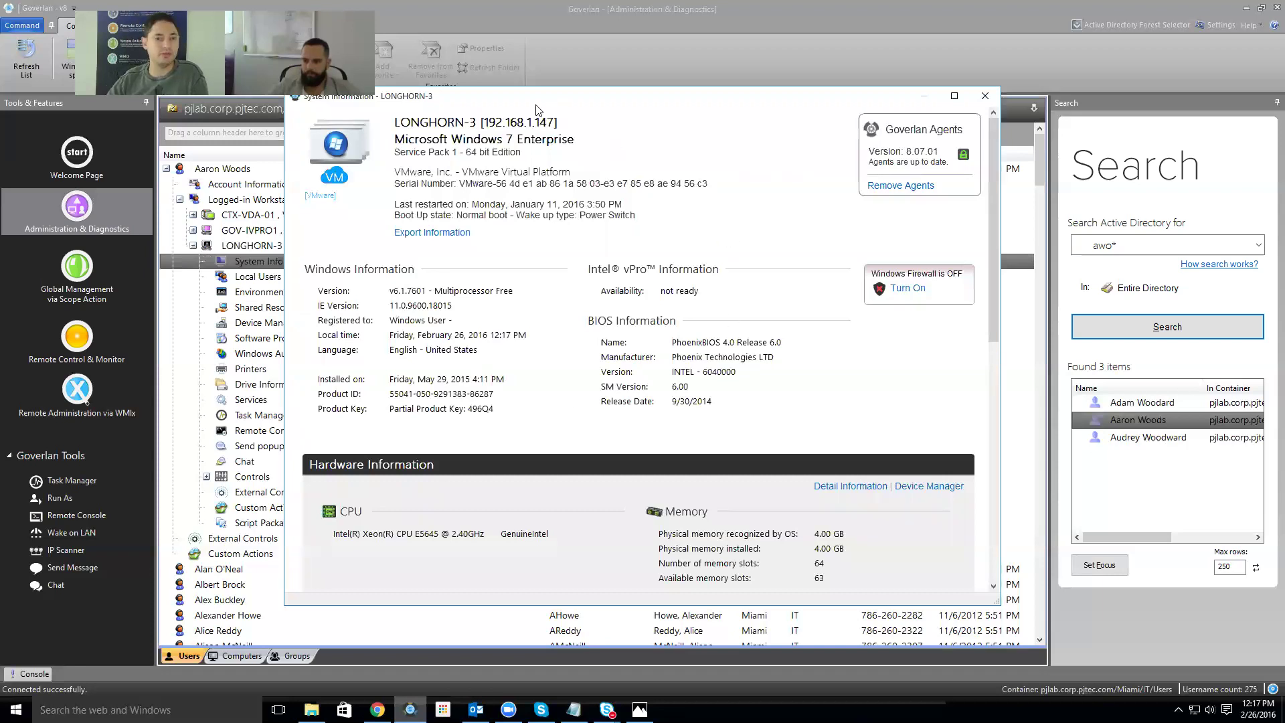
scroll(678, 438, "down", 3)
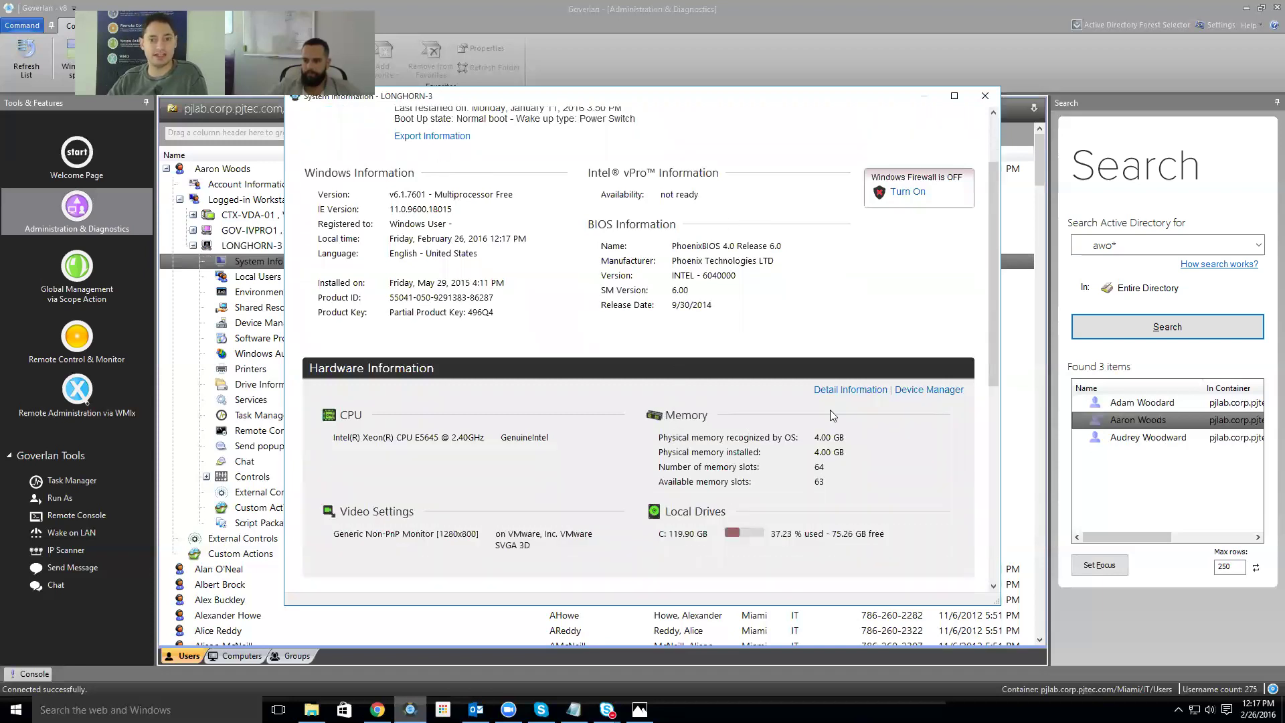
left_click(930, 390)
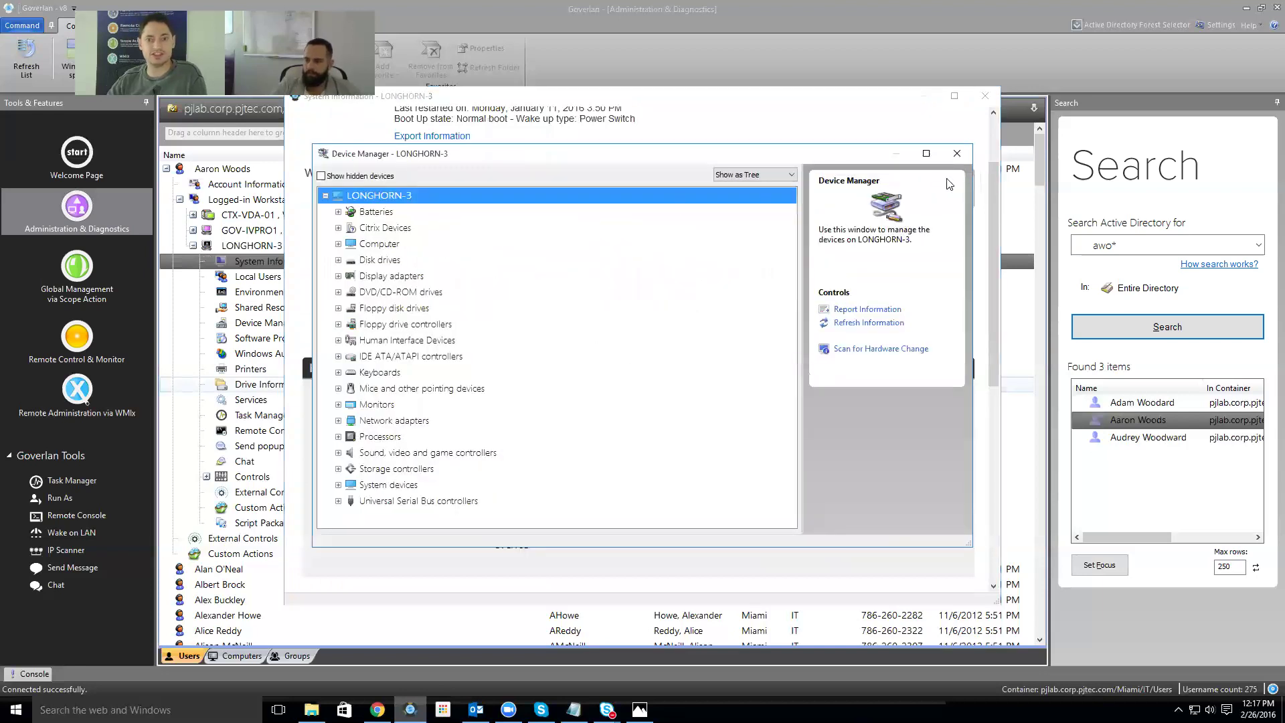
left_click(944, 160)
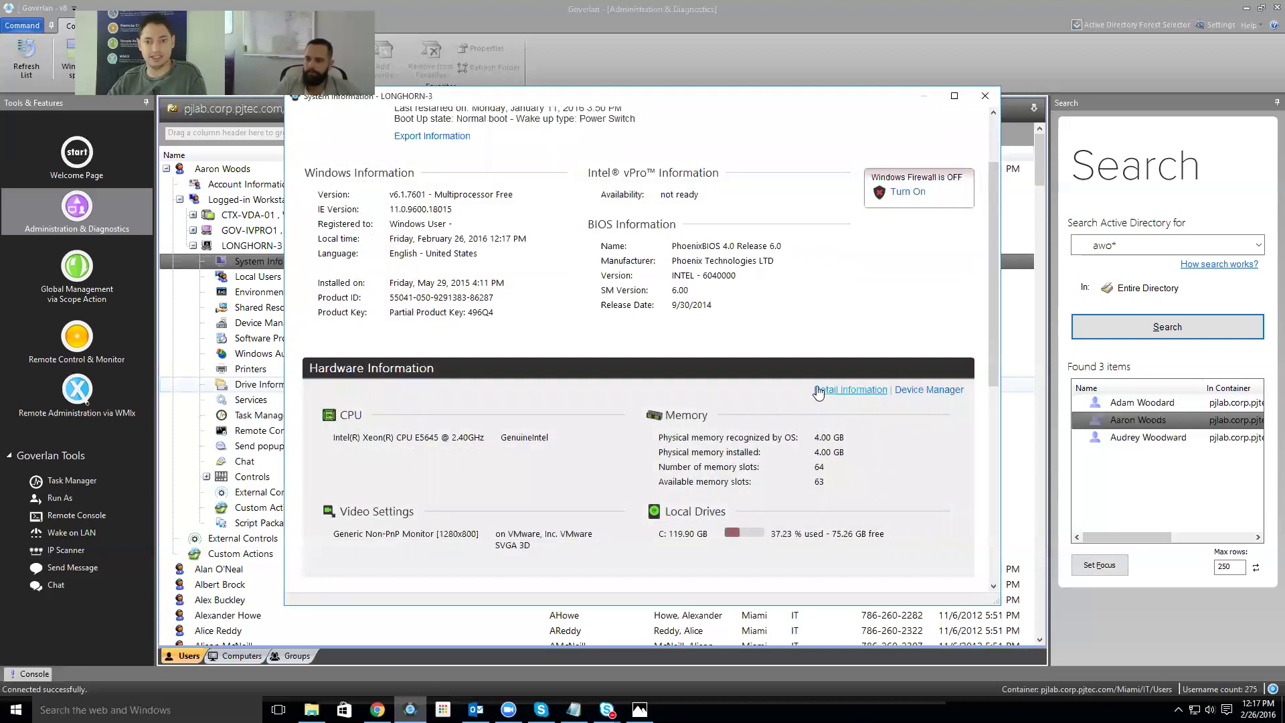
- Examine the video, memory and drive sections of LONGHORN-3's detailed hardware information, and close it
left_click(848, 390)
left_click(421, 180)
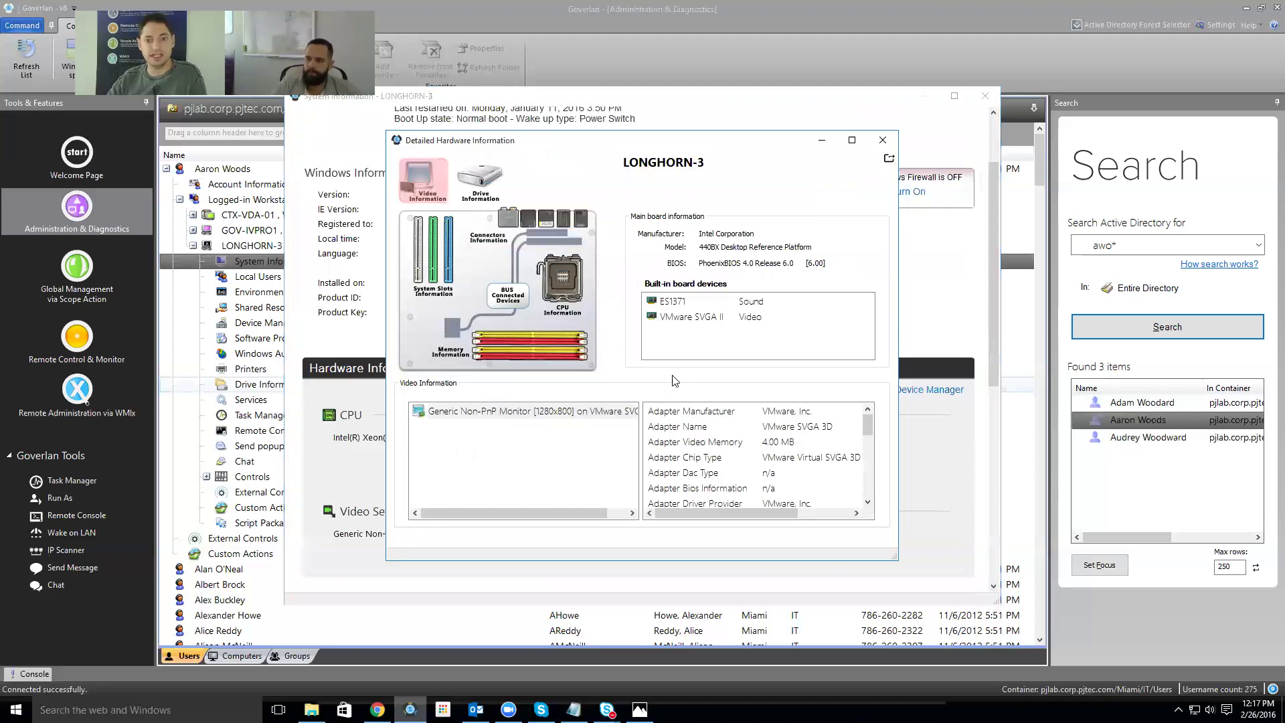
scroll(791, 479, "down", 5)
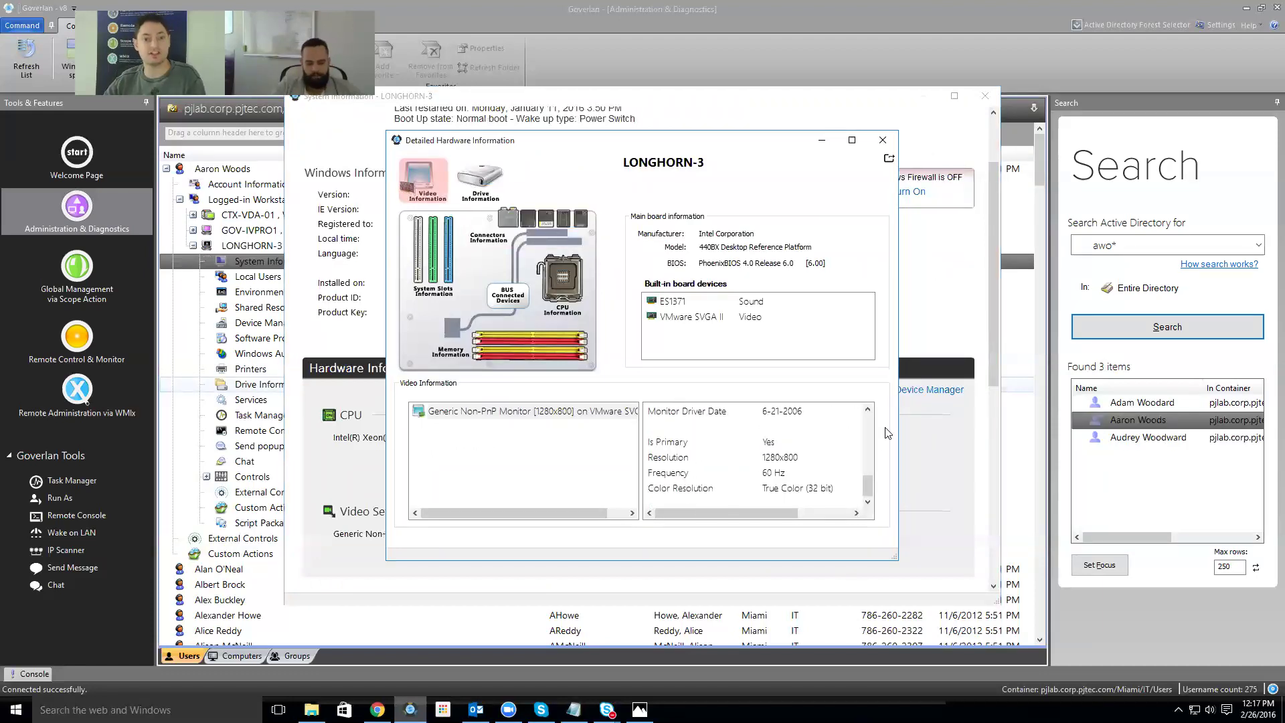
left_click(547, 344)
left_click(480, 179)
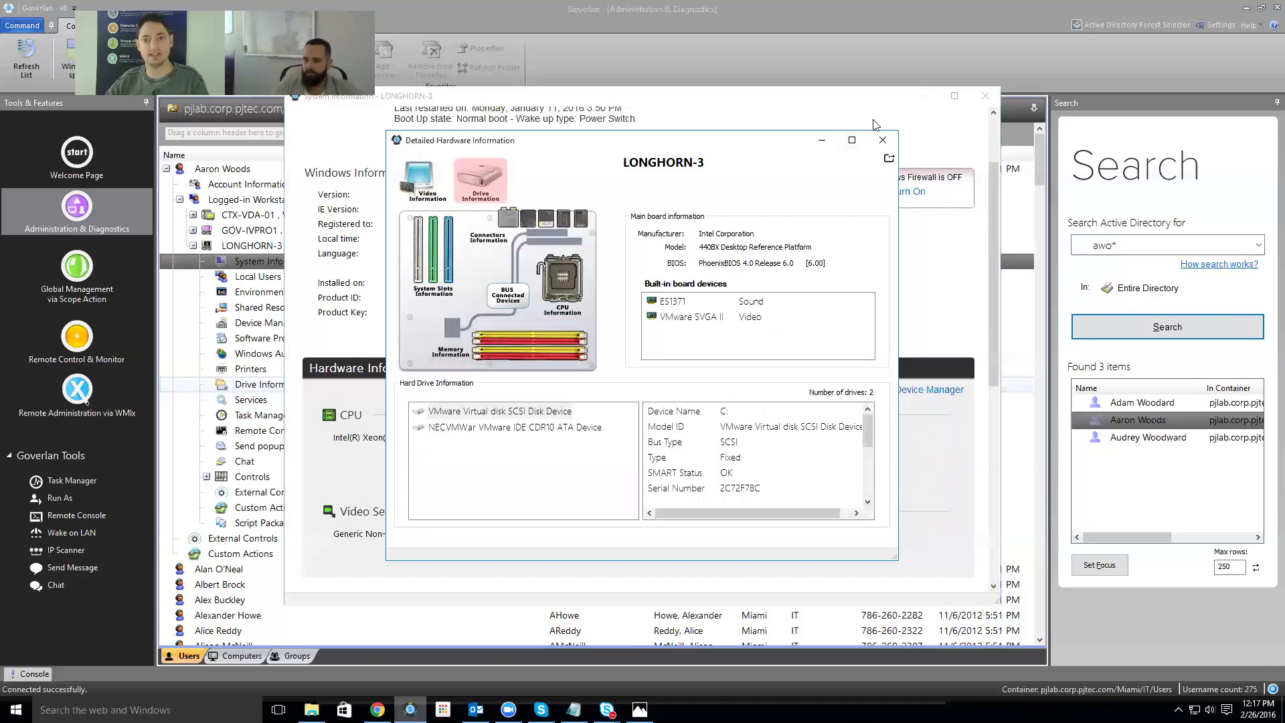
left_click(881, 139)
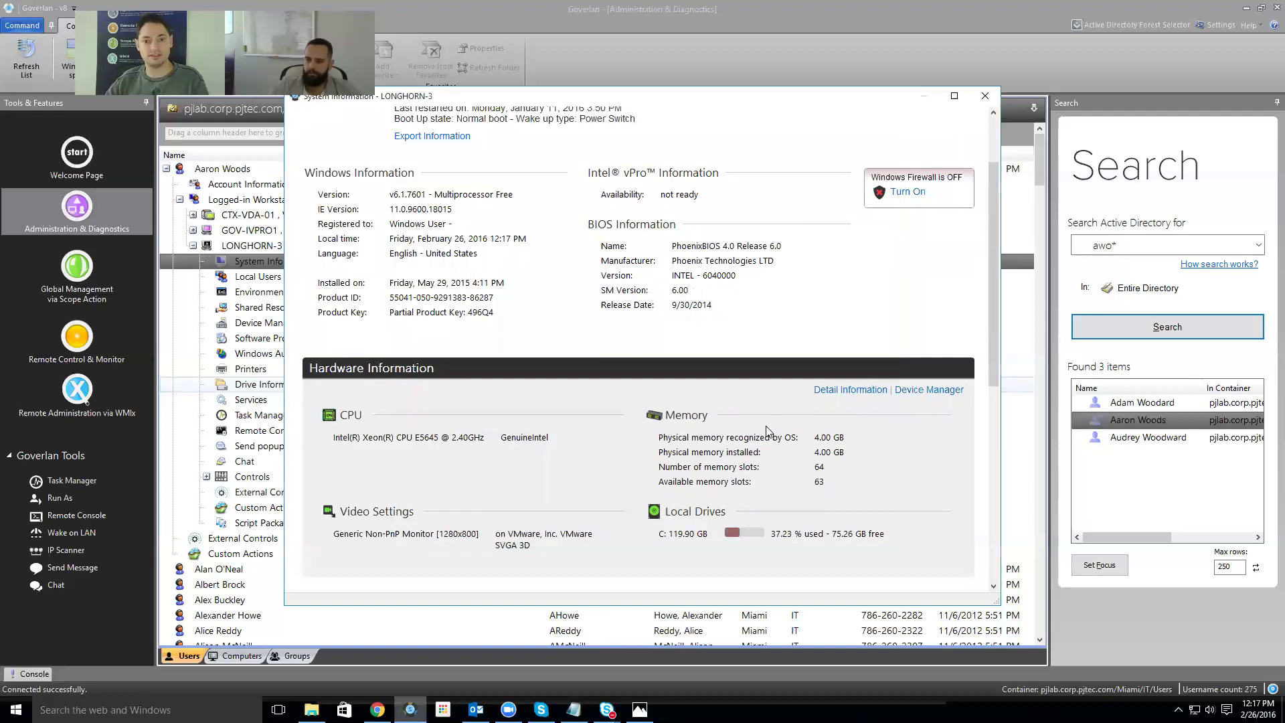
- View LONGHORN-3's modifiable network settings and close them without making changes
scroll(766, 426, "down", 1)
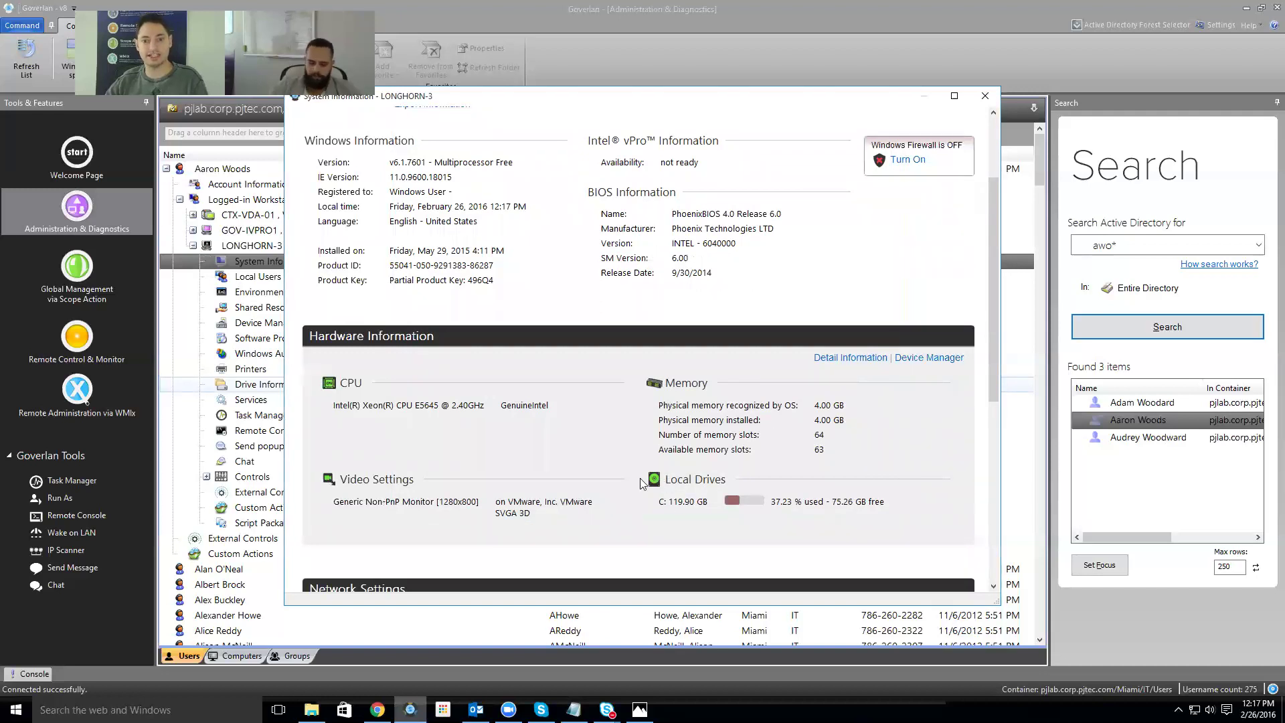
scroll(680, 448, "down", 2)
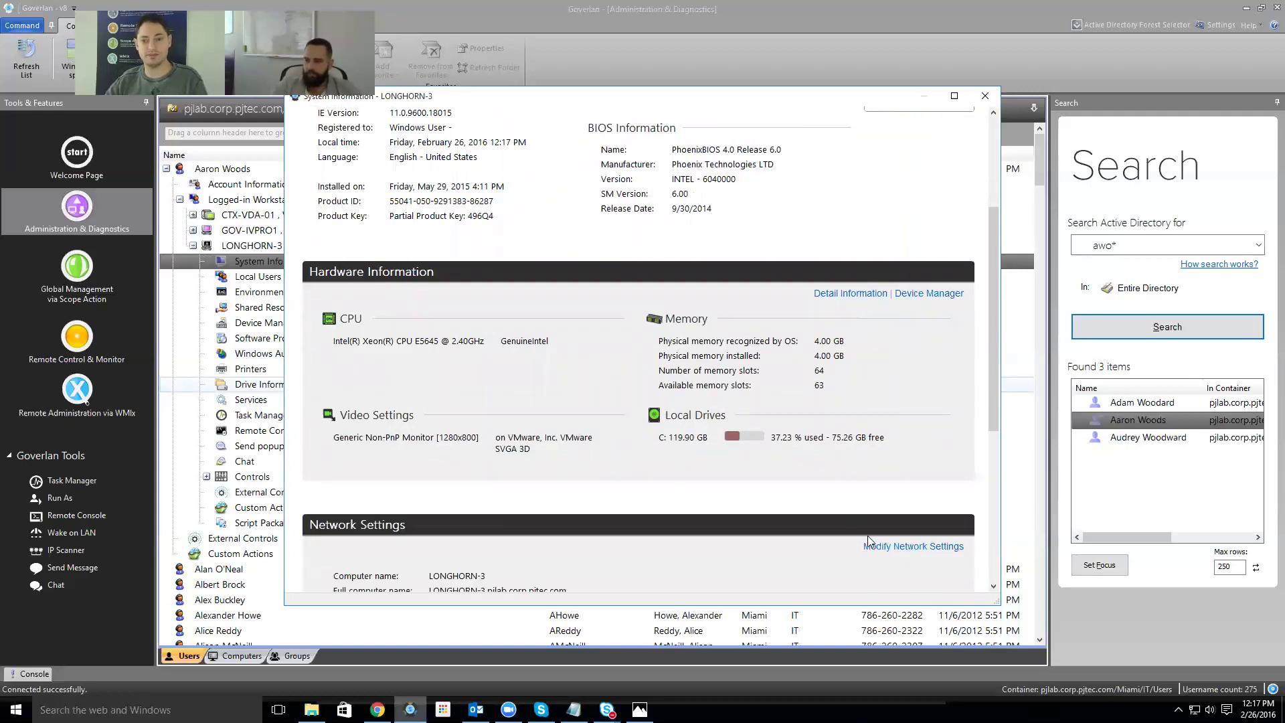
left_click(912, 546)
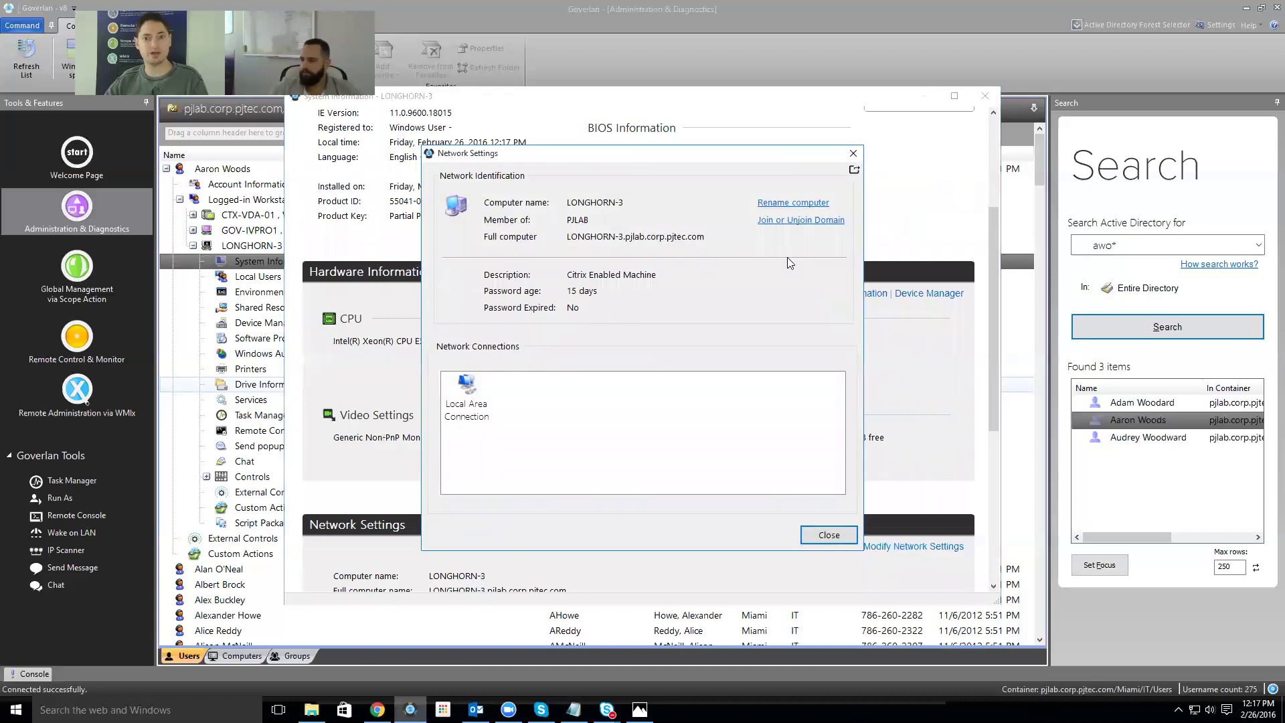
left_click(818, 531)
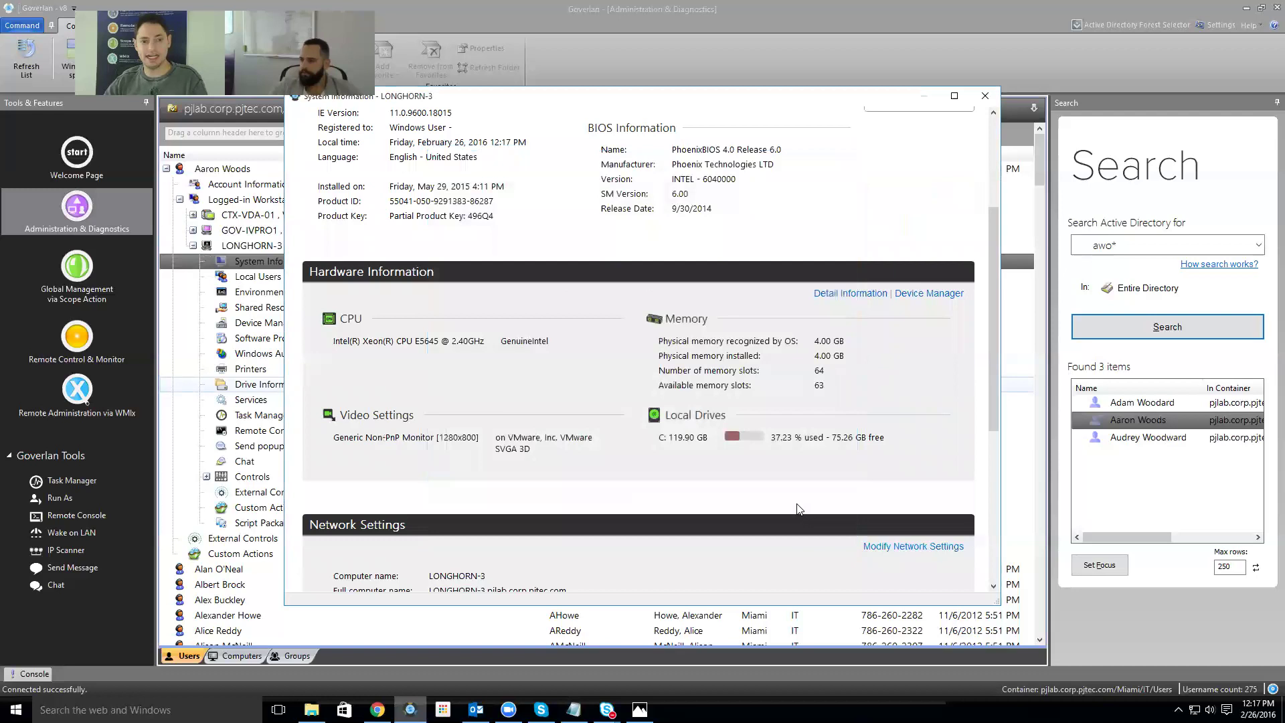
- Open the full log of login events on LONGHORN-3, look through the earlier logins, and close it
scroll(785, 488, "down", 5)
scroll(784, 488, "down", 2)
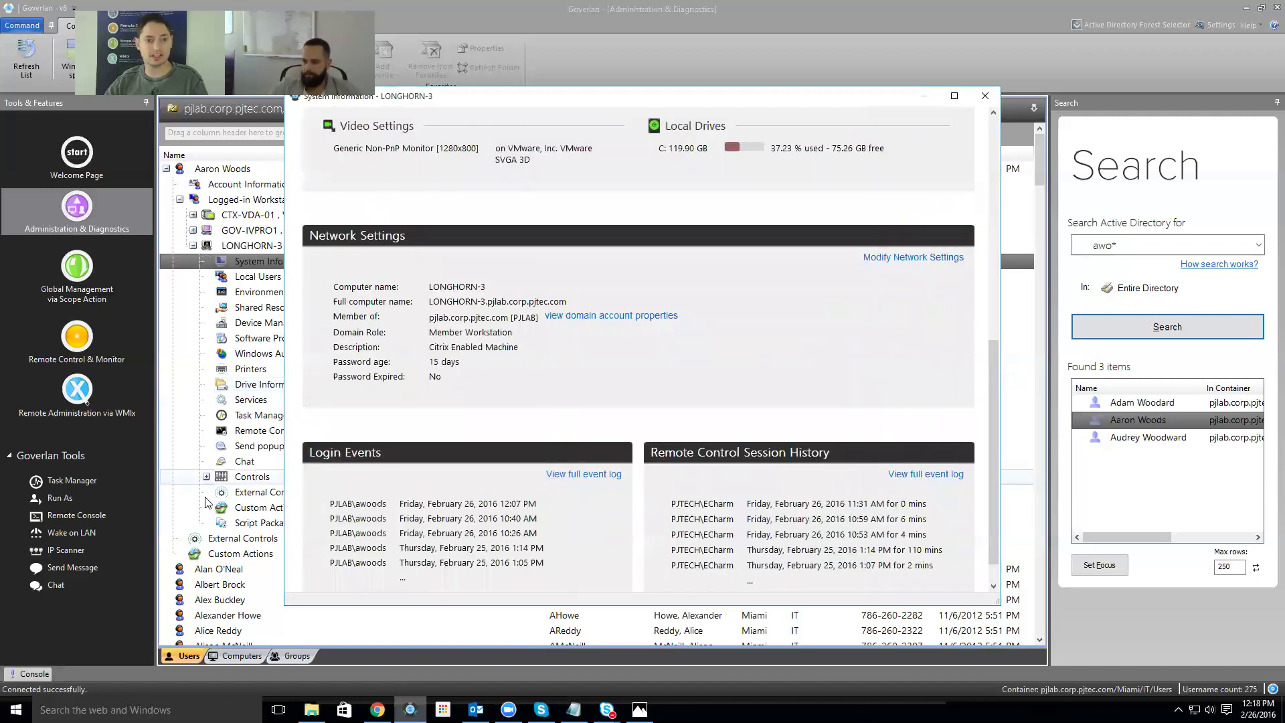
left_click(584, 474)
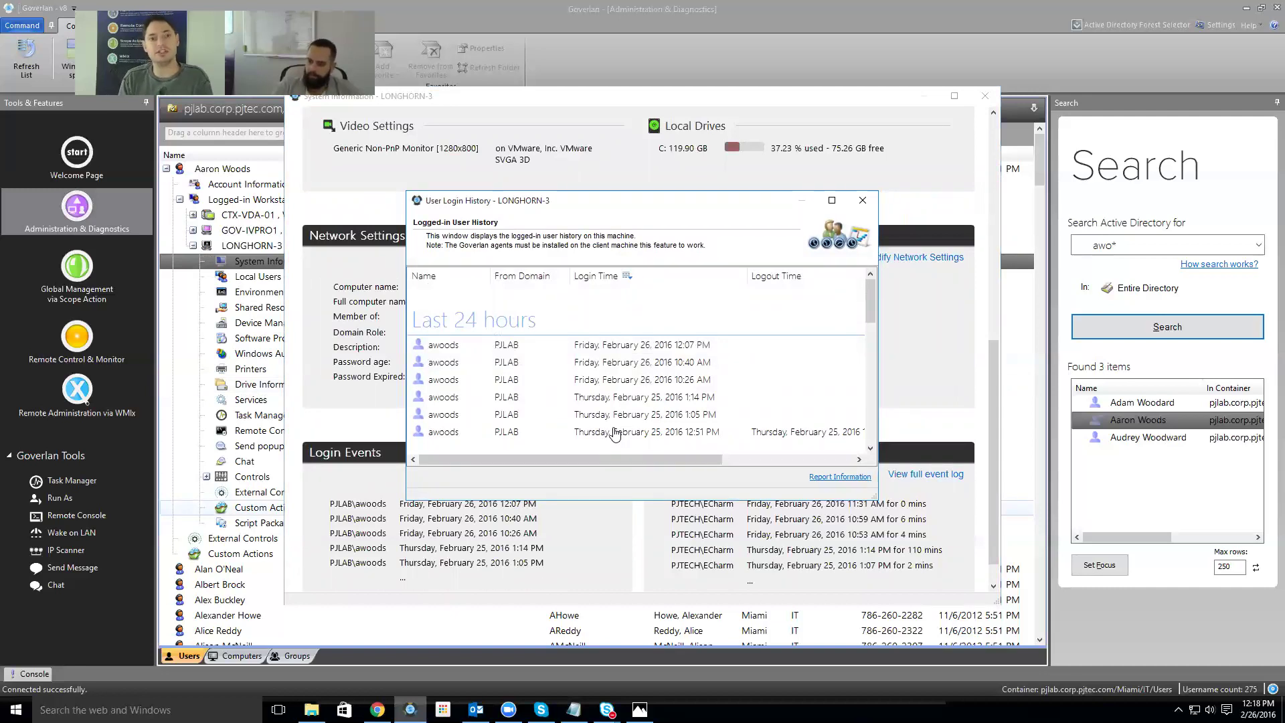
scroll(614, 434, "down", 5)
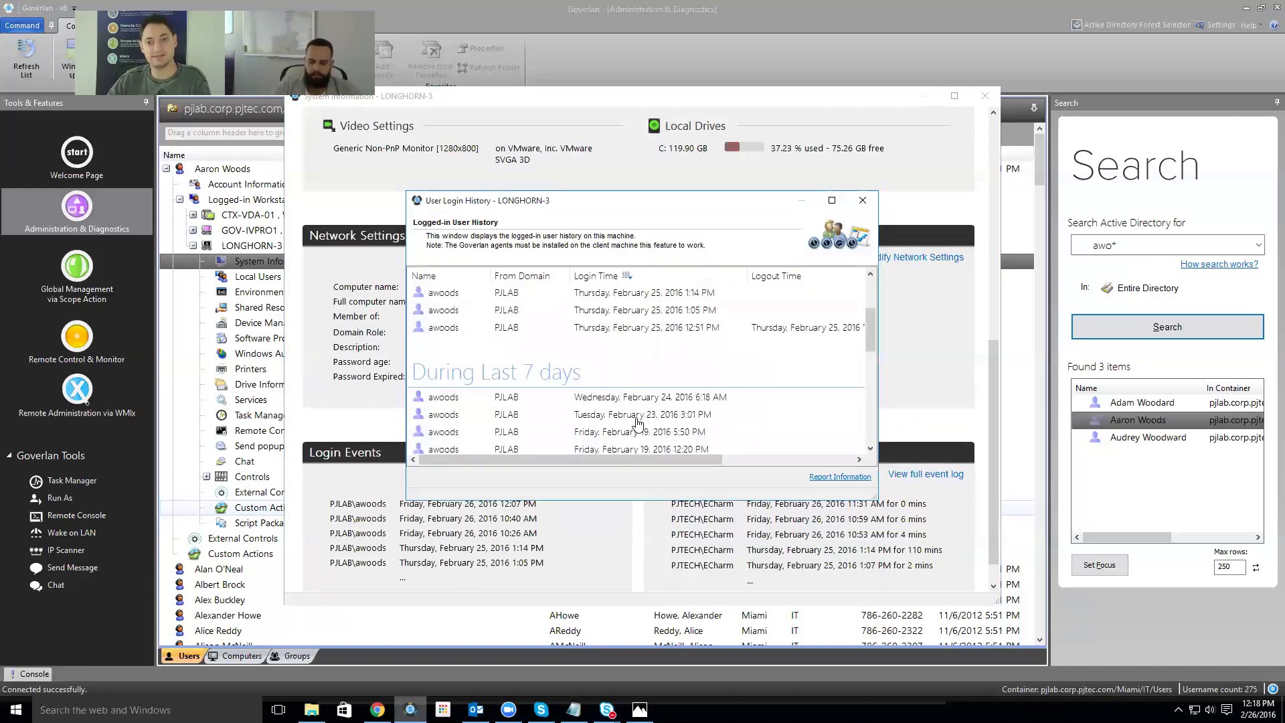
key("Escape")
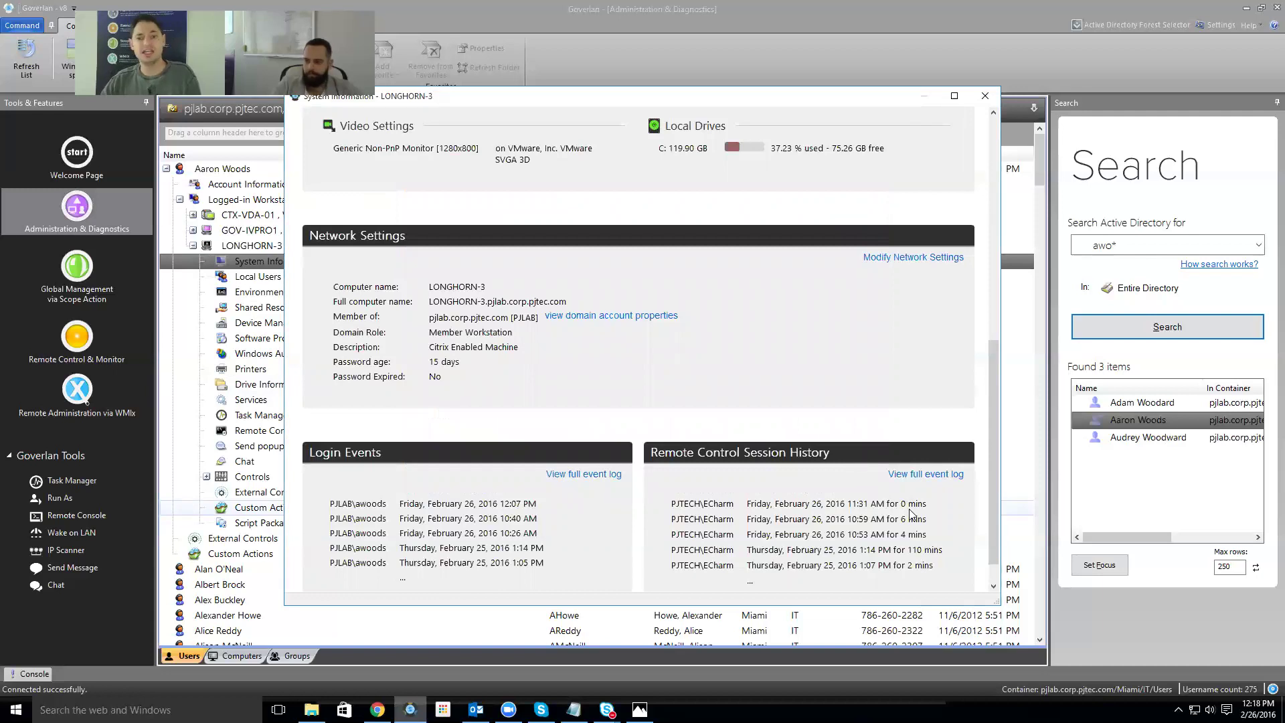
- Open the full remote control session history of LONGHORN-3, enlarge its window to examine the session columns, and close it
left_click(926, 474)
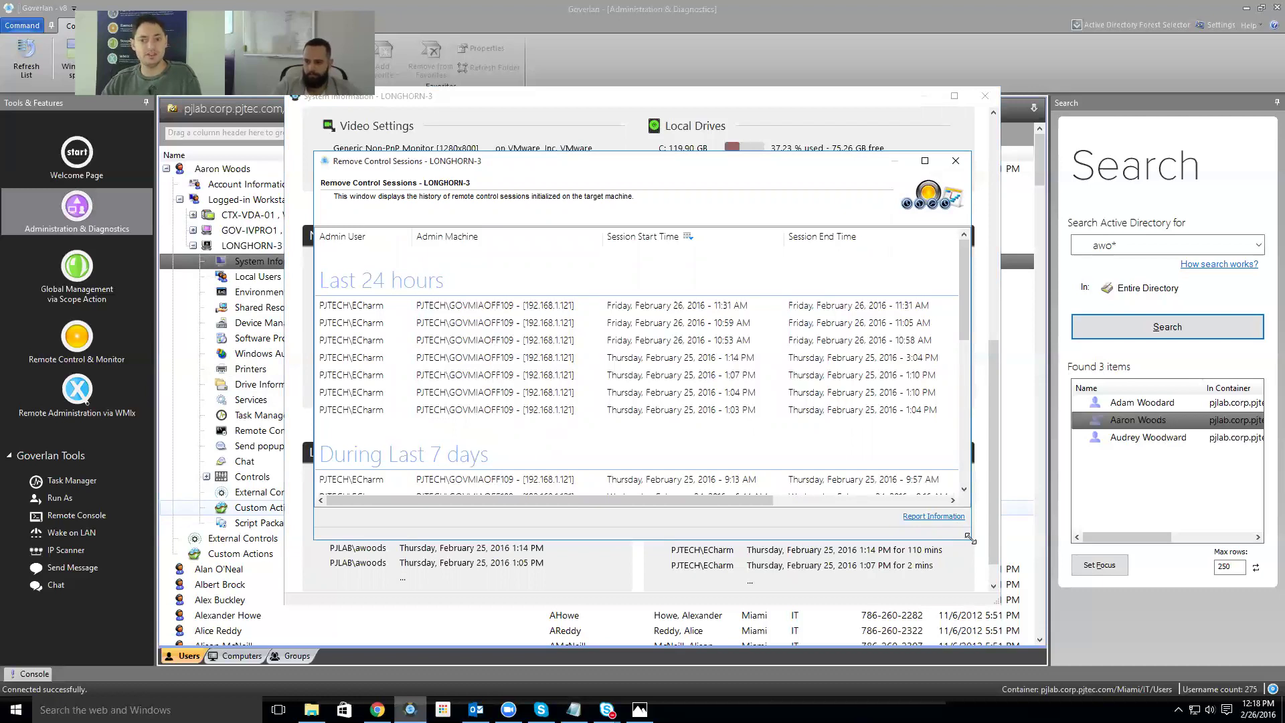
left_click_drag(968, 537, 1223, 605)
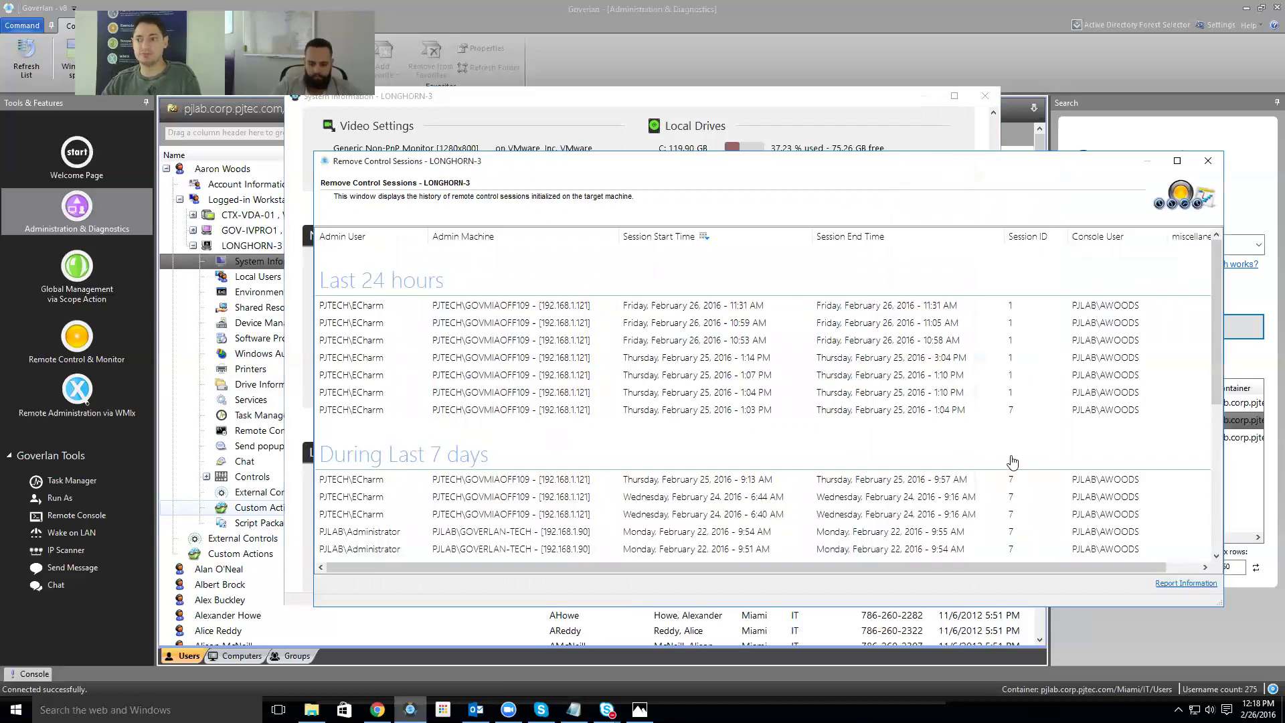
scroll(1012, 461, "down", 5)
scroll(1012, 462, "up", 6)
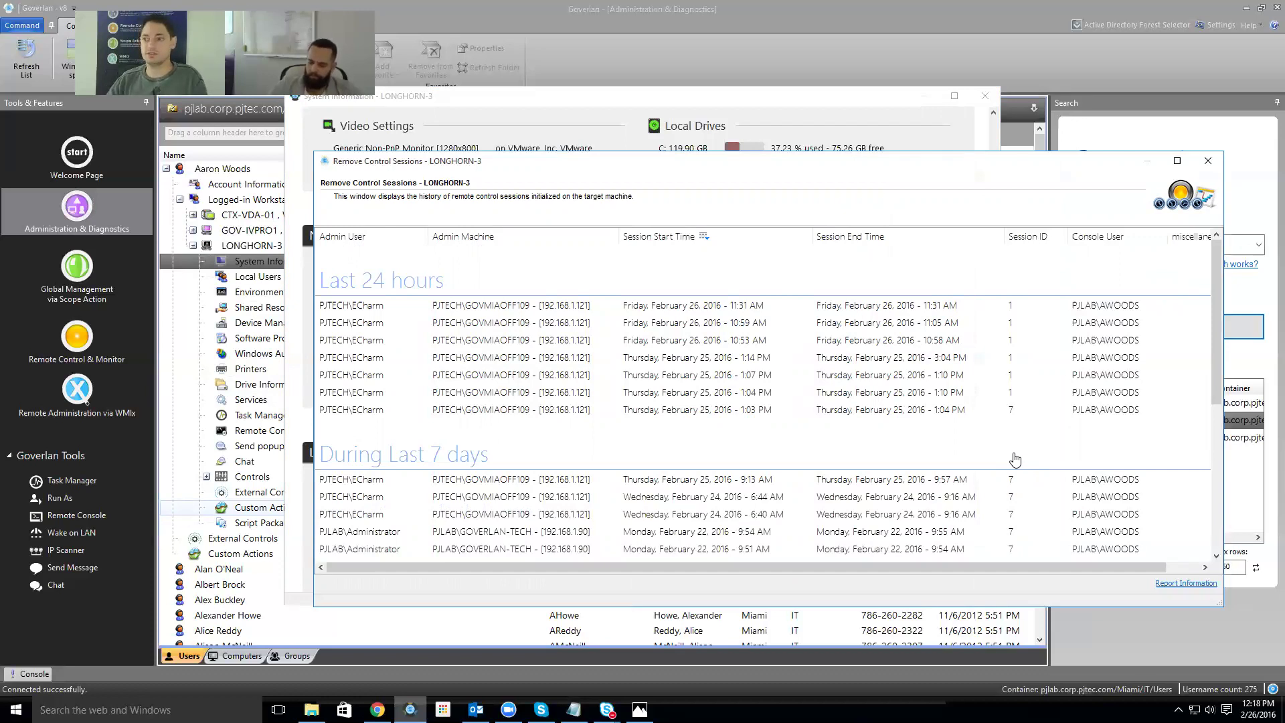
left_click(1208, 161)
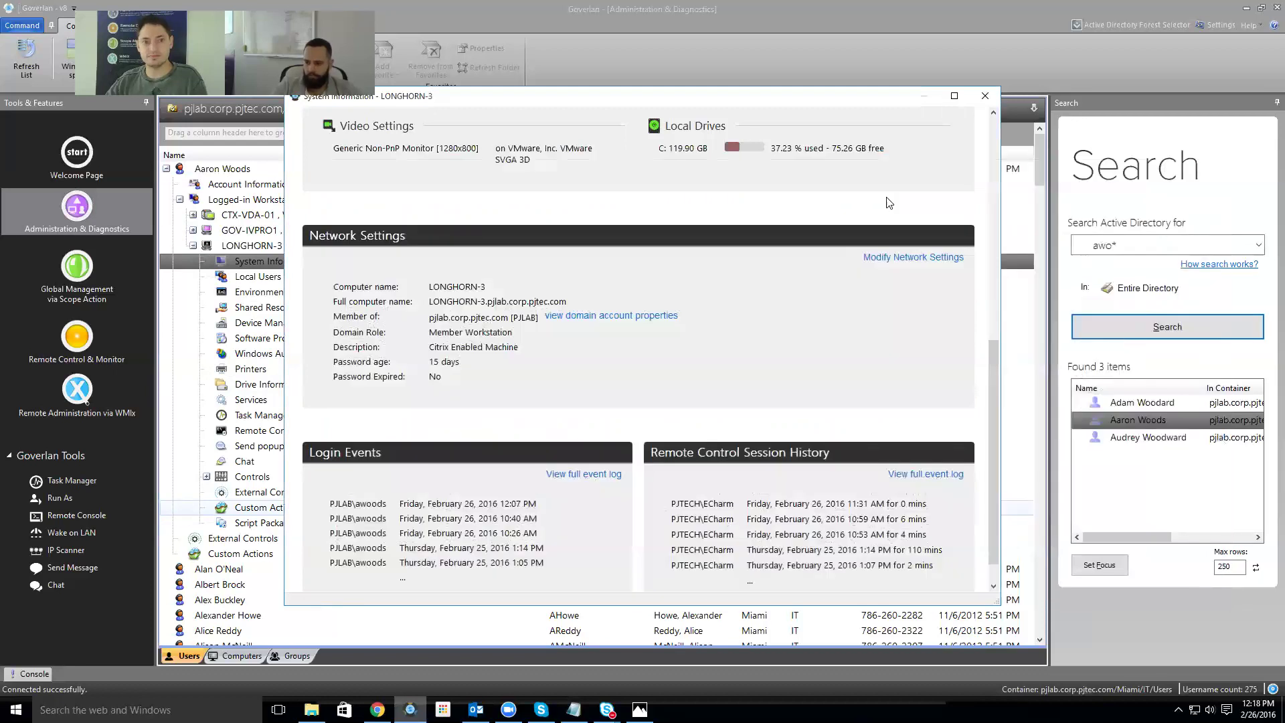
- Remove the Goverlan agents from LONGHORN-3, install them again, and close the system information
scroll(773, 285, "up", 8)
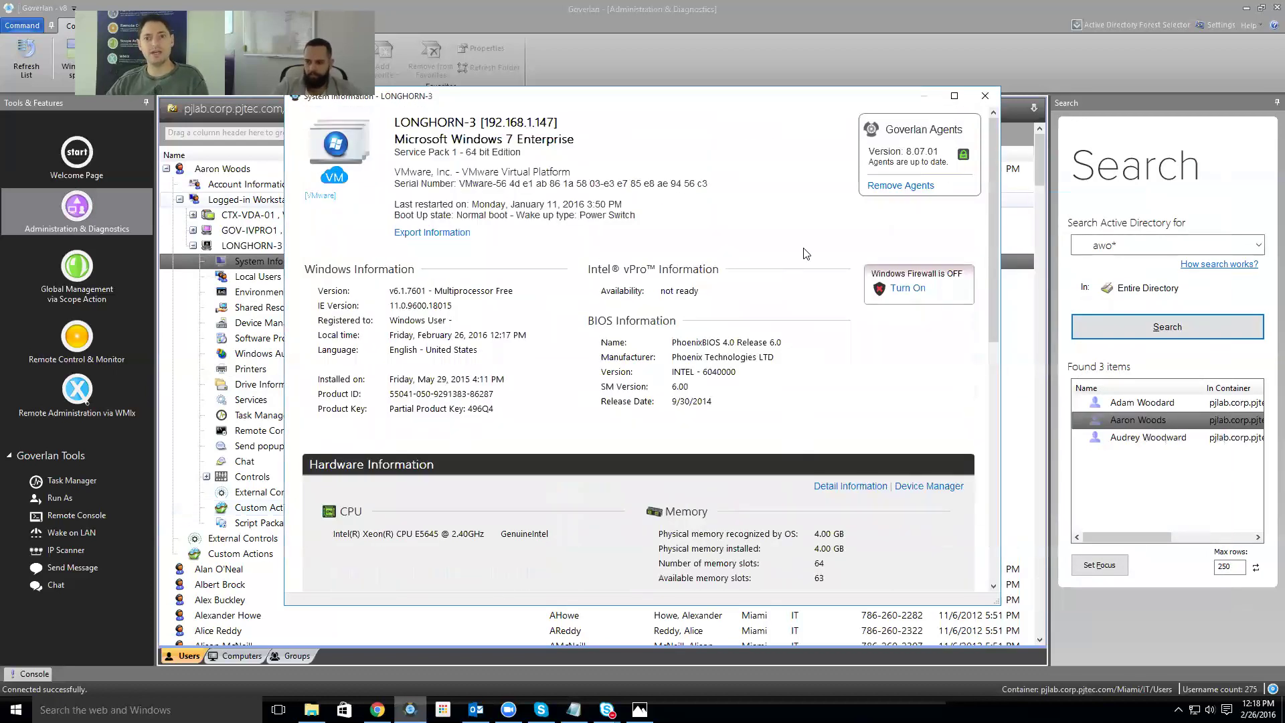
left_click(893, 187)
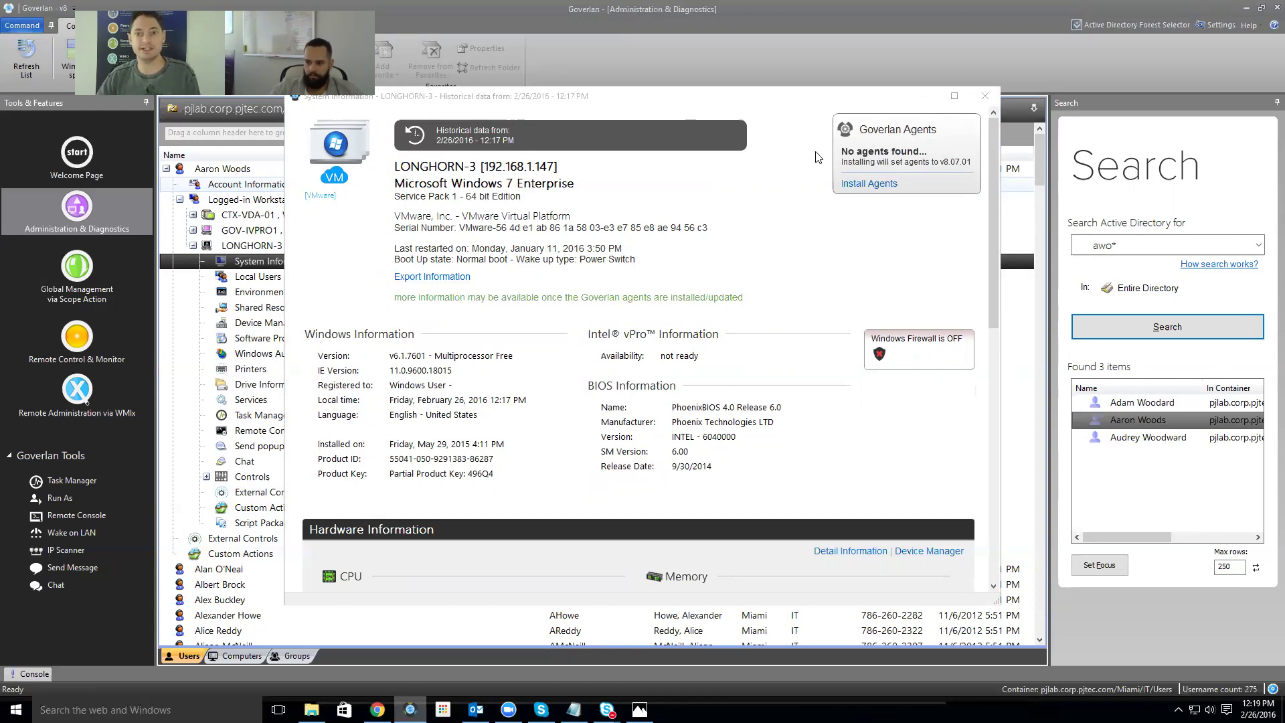
left_click(859, 188)
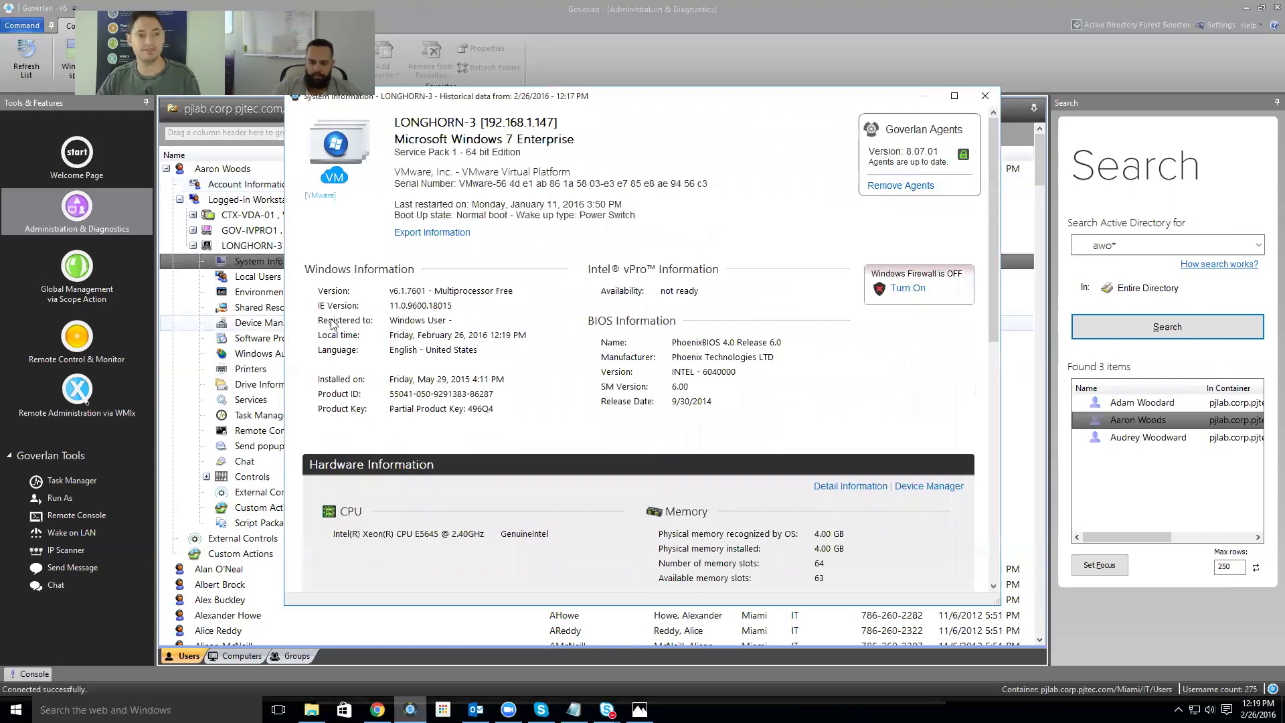
key("Escape")
- Open the software products of LONGHORN-3 and uninstall Adobe Reader XI (11.0.10)
left_click(314, 336)
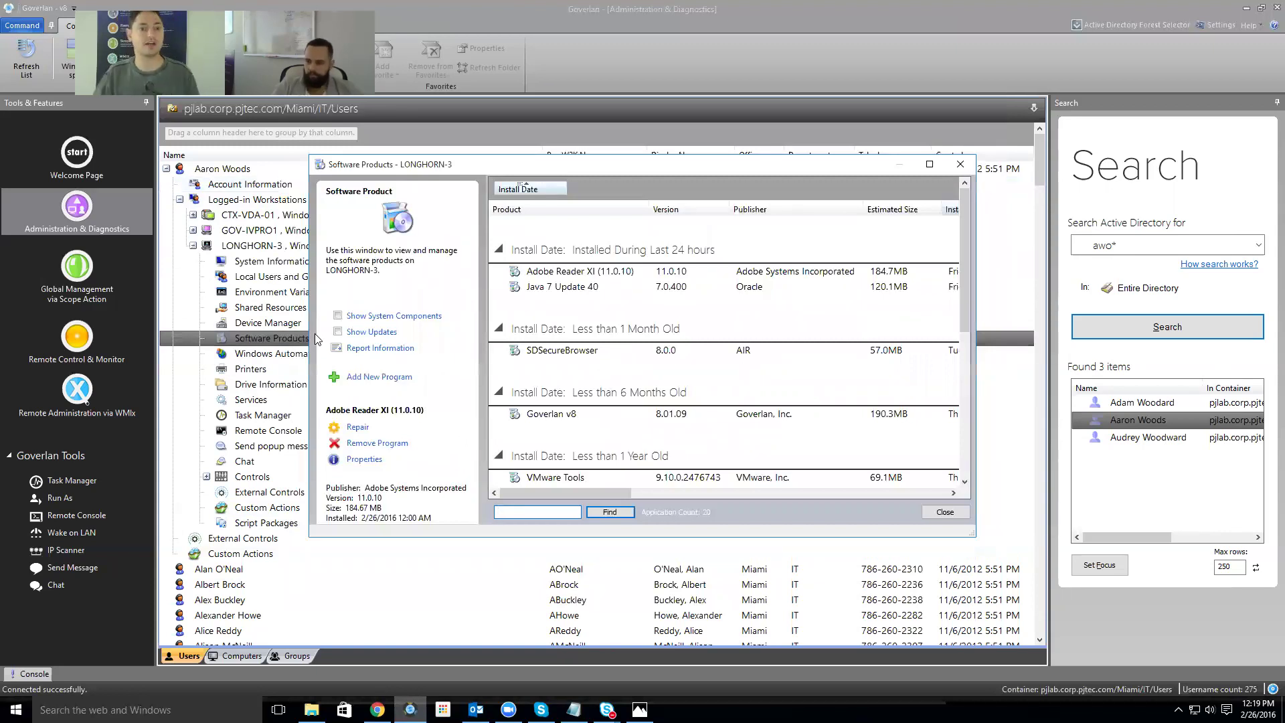
left_click(375, 444)
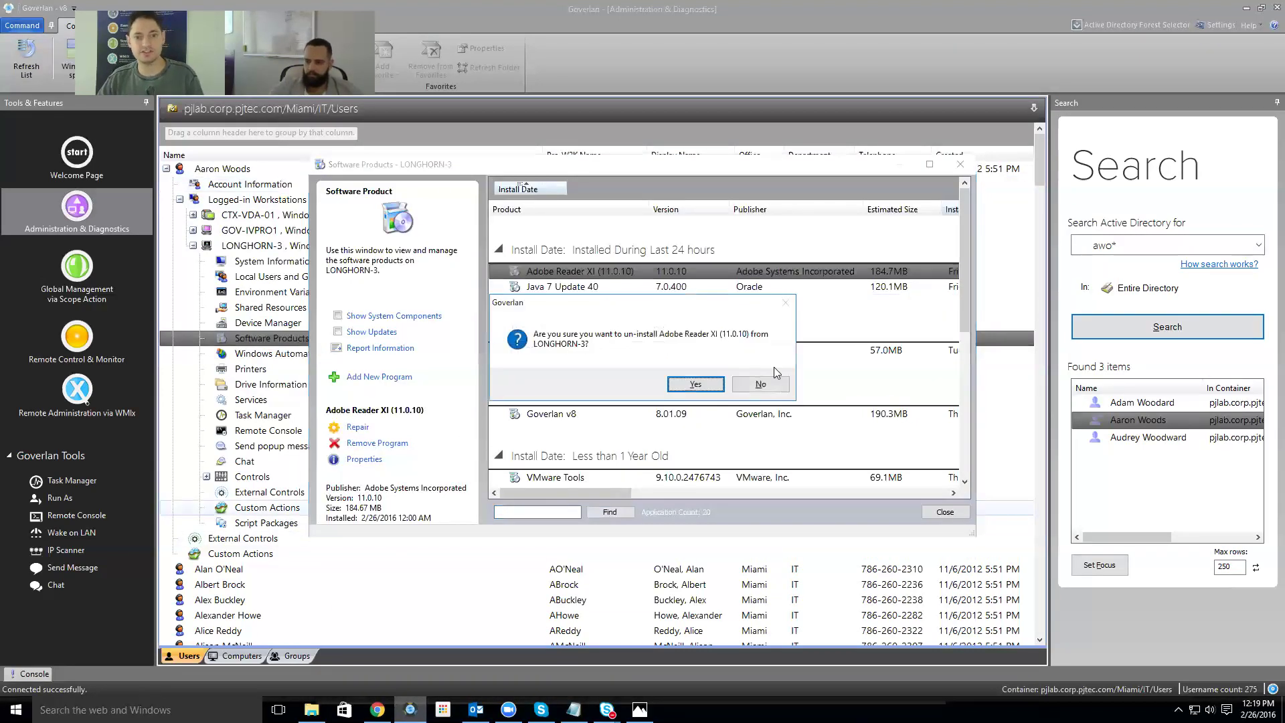
left_click(702, 383)
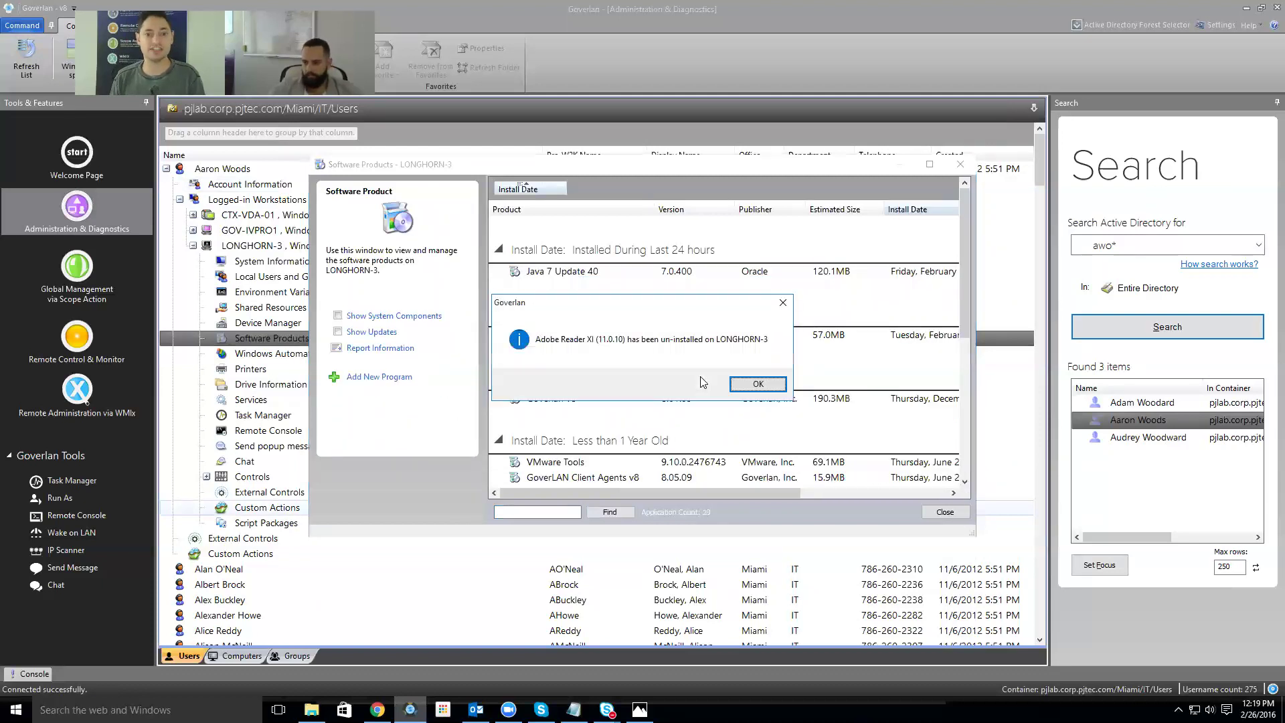
- Install the Adobe Reader 11 software package from the Adobe category on LONGHORN-3 and close the software products
key("Return")
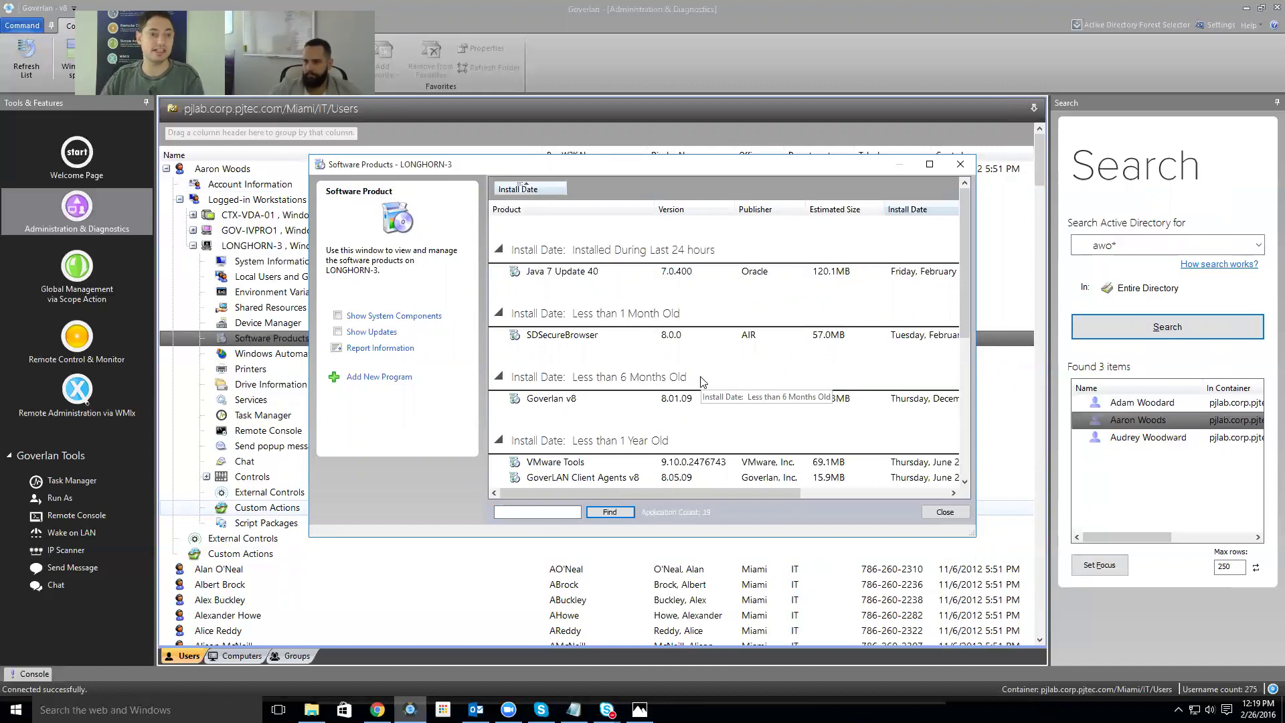
left_click(358, 380)
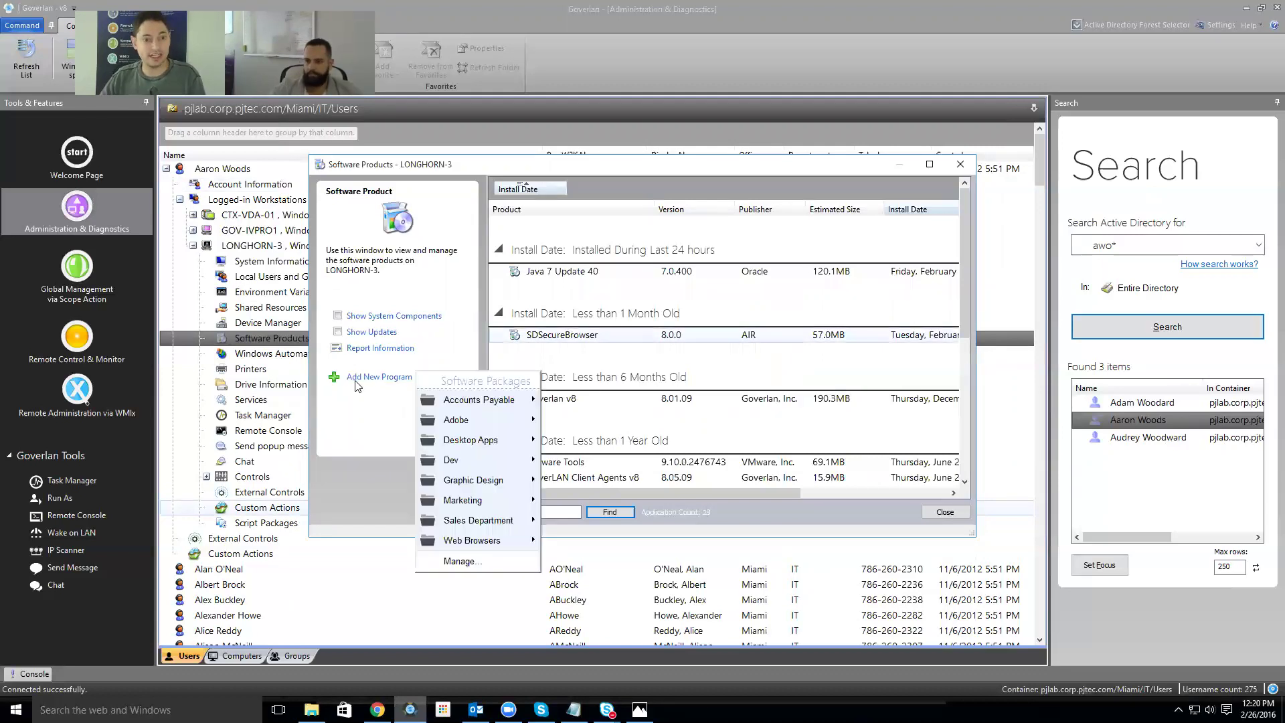
mouse_move(477, 430)
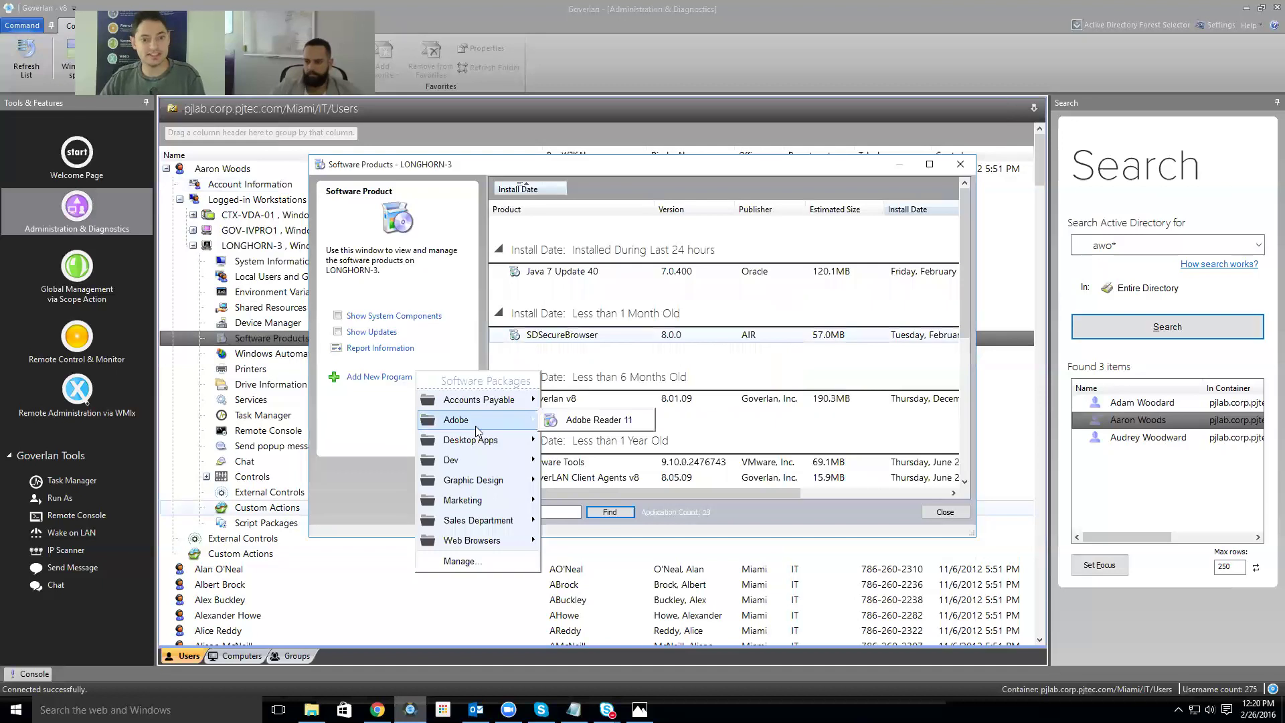
left_click(596, 420)
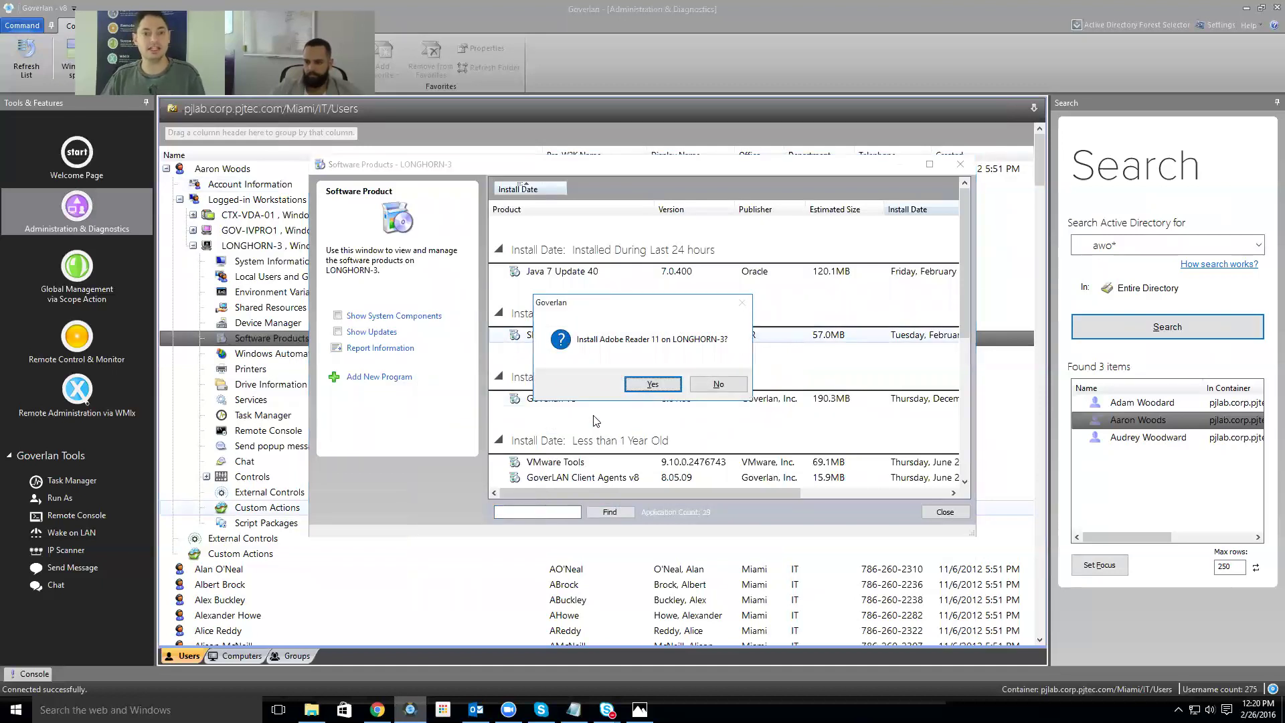
left_click(652, 384)
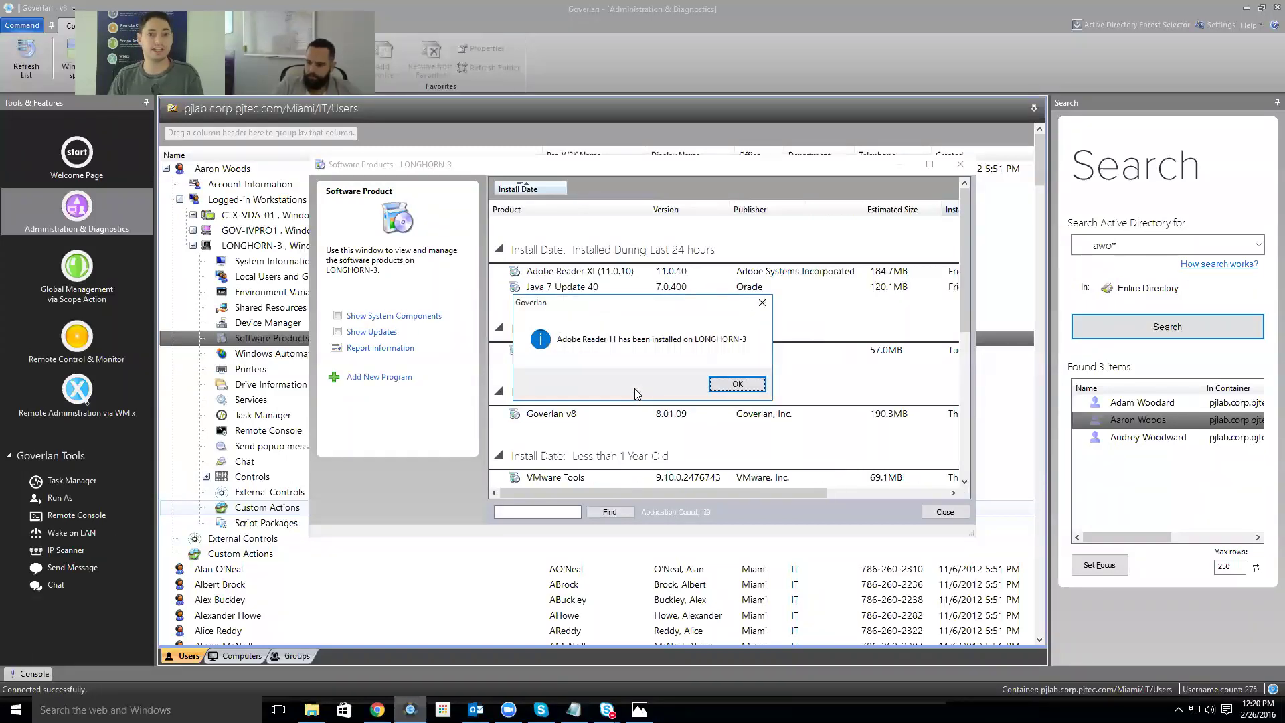
key("Return")
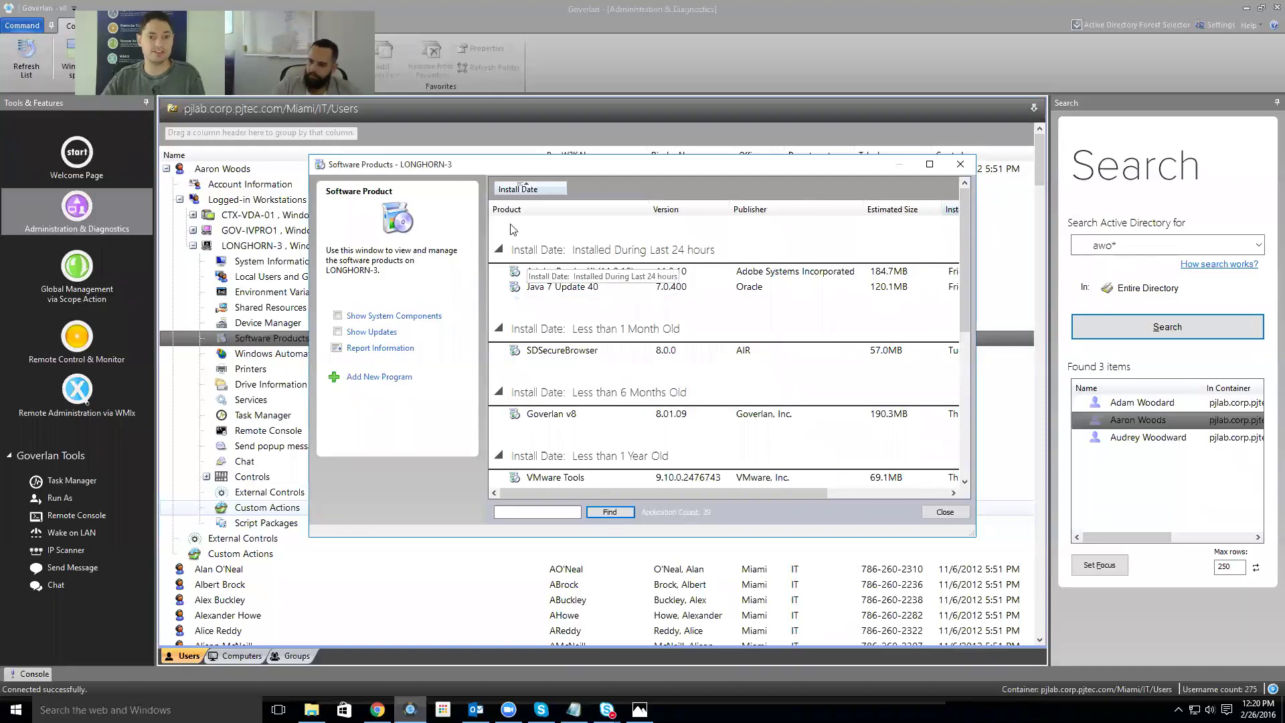
left_click(959, 164)
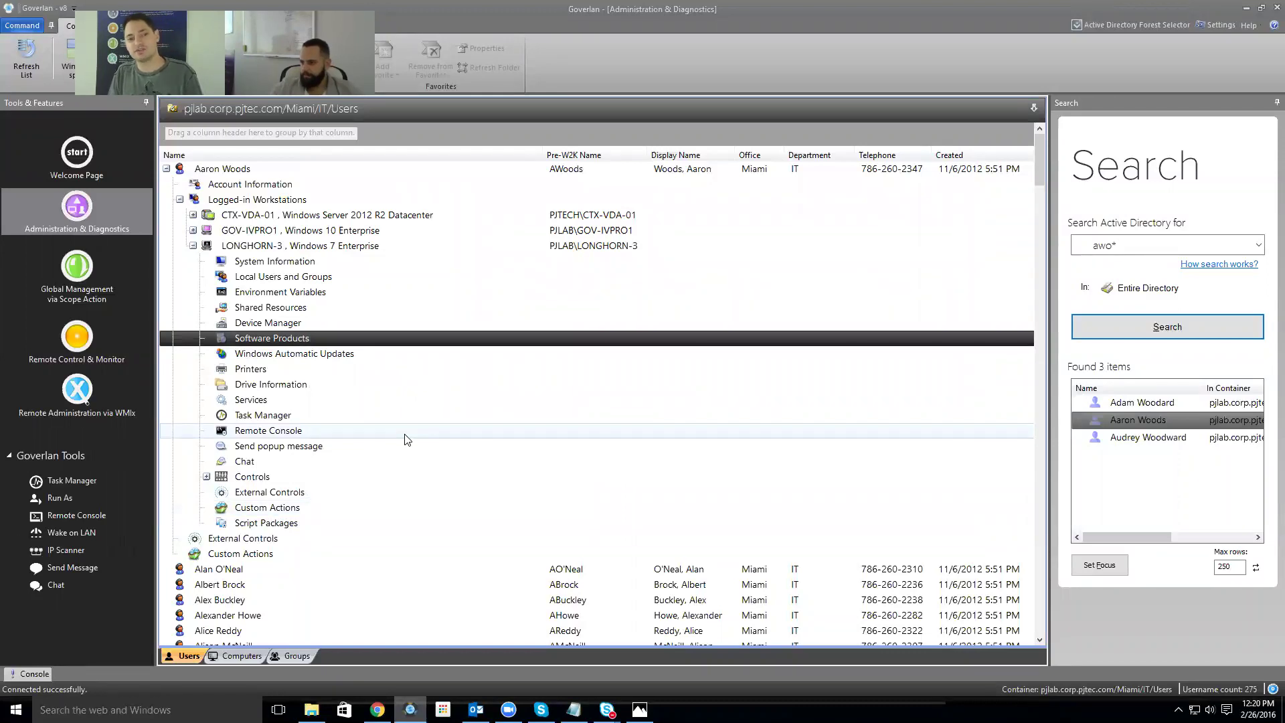
- Open the software package management from LONGHORN-3's software products, examine the Adobe category's packages, and close both windows
double_click(298, 338)
left_click(374, 377)
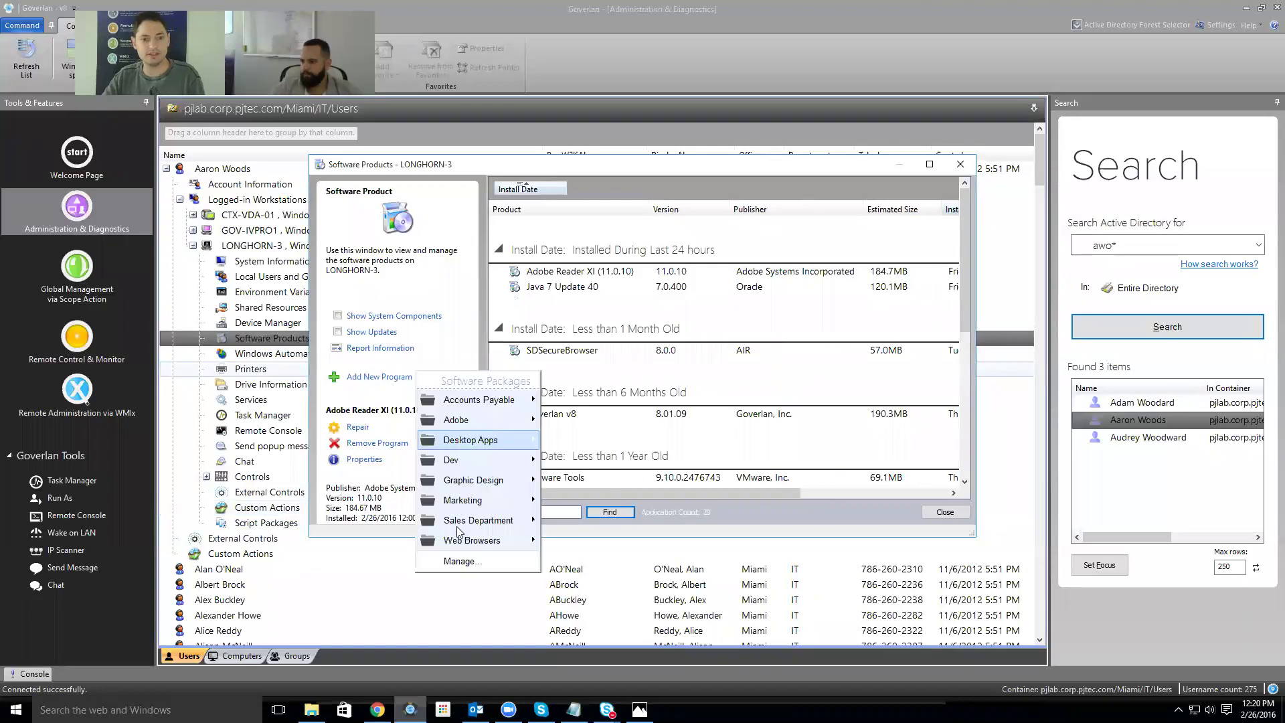
left_click(466, 562)
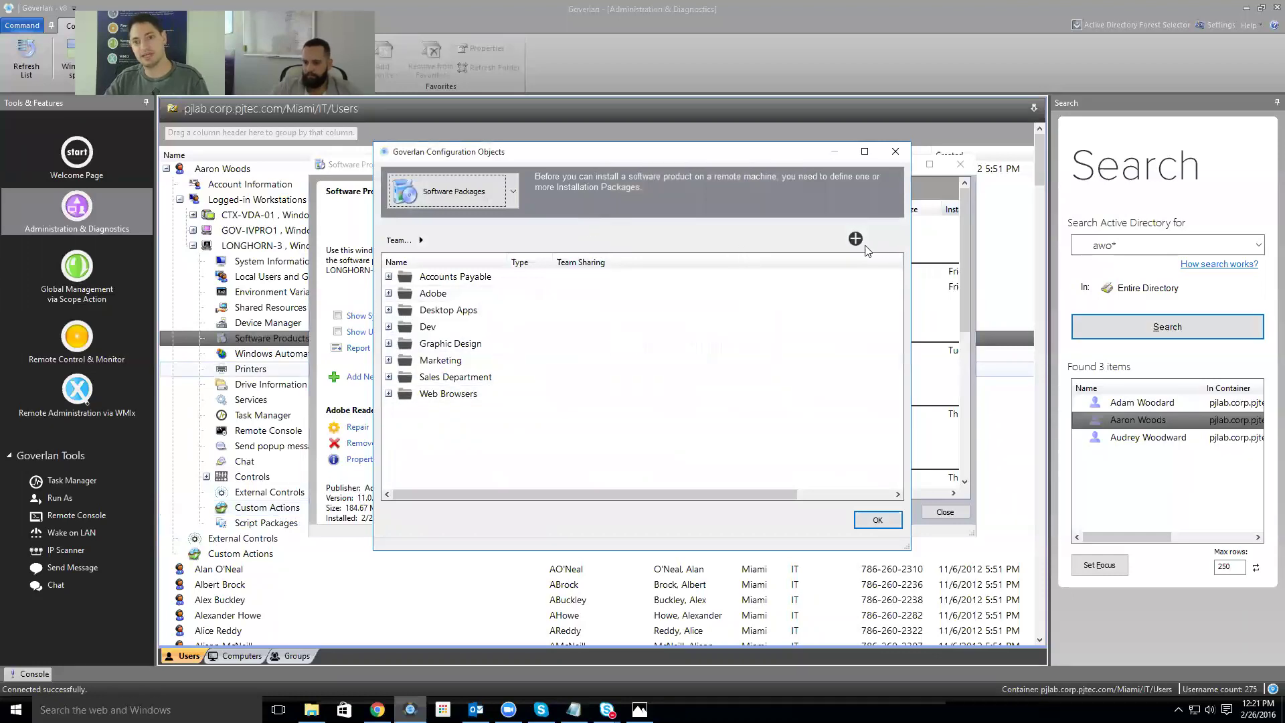
left_click(389, 293)
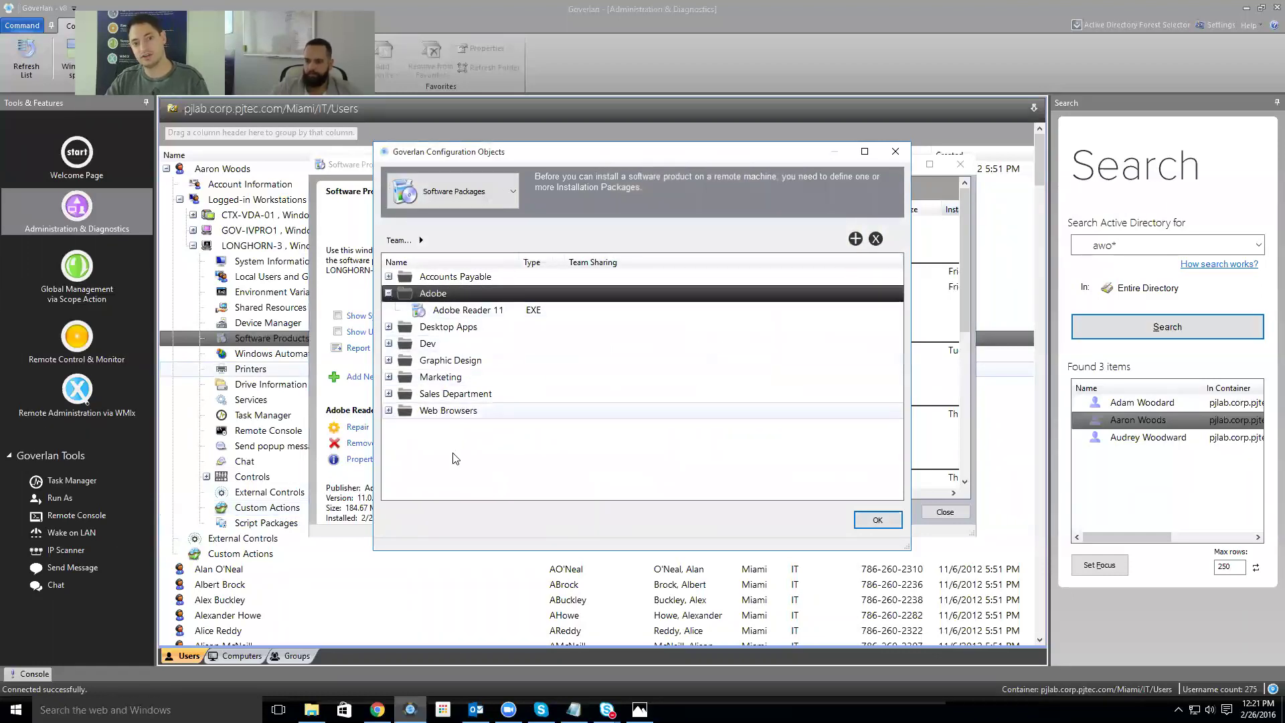
left_click(877, 520)
left_click(946, 511)
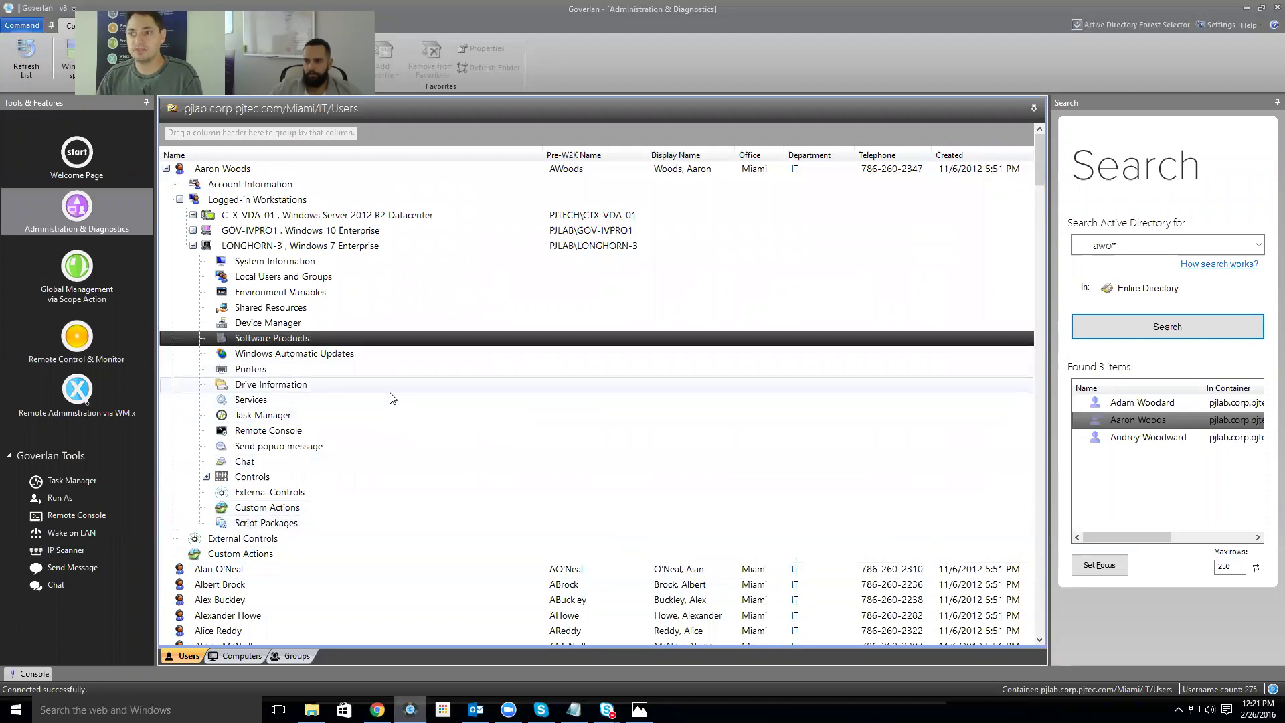
- Set the focus to machine LONGHORN-3 in the computers view and show its management features
right_click(238, 247)
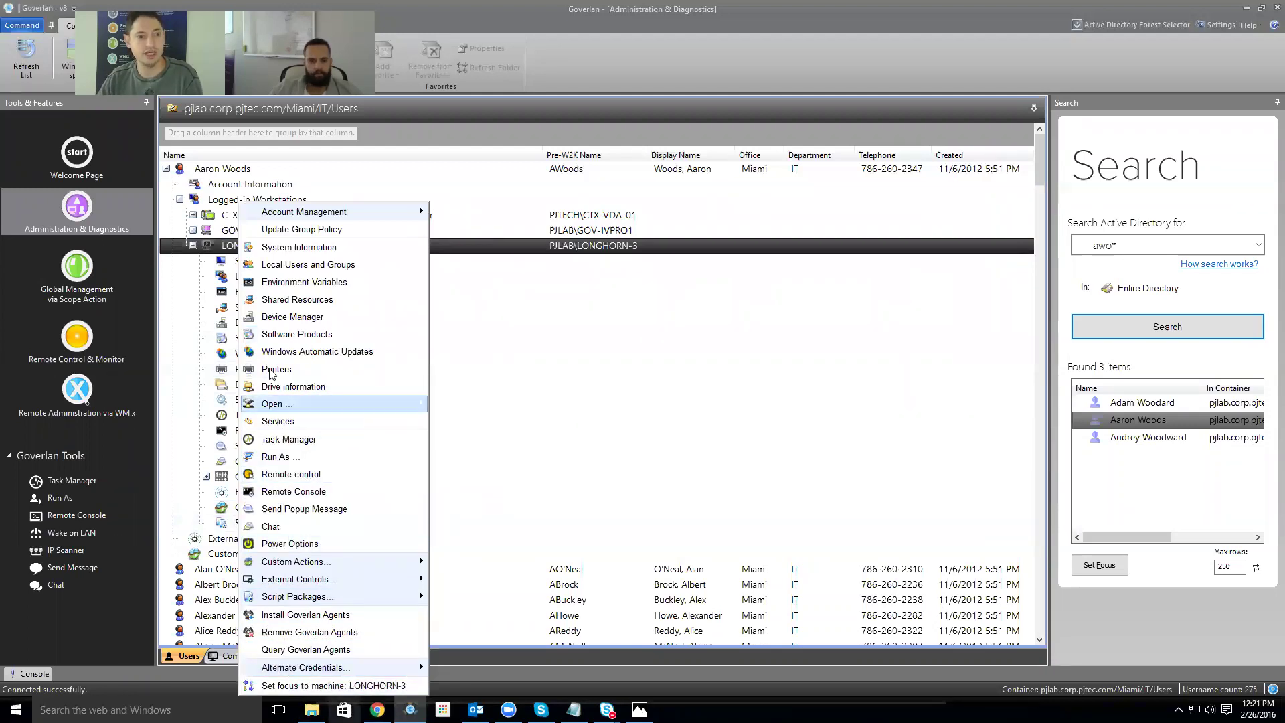
left_click(328, 685)
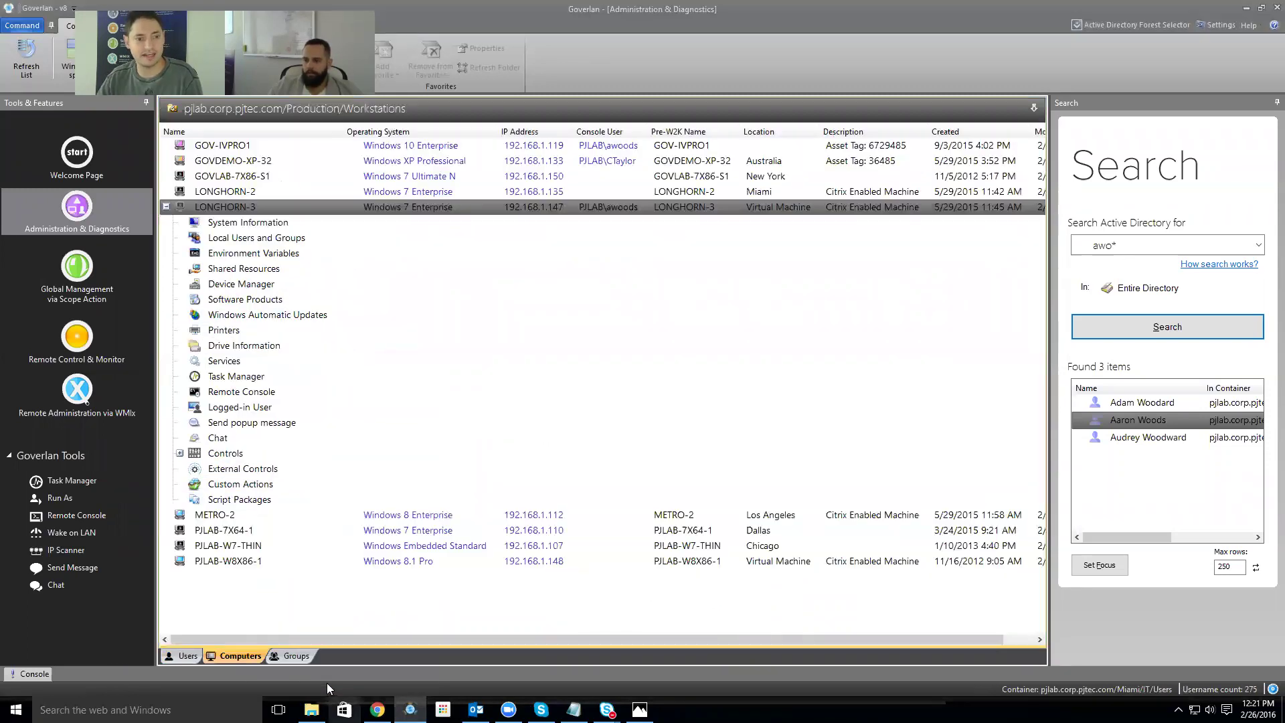
left_click(166, 206)
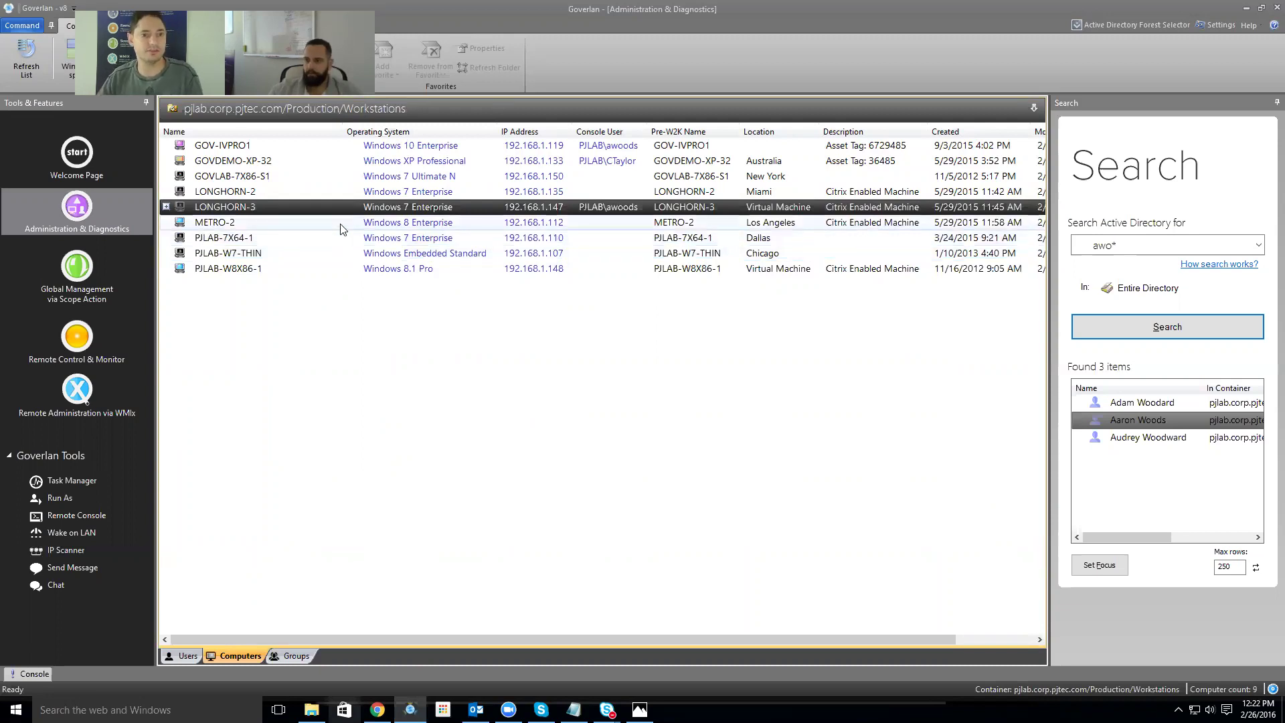
double_click(309, 209)
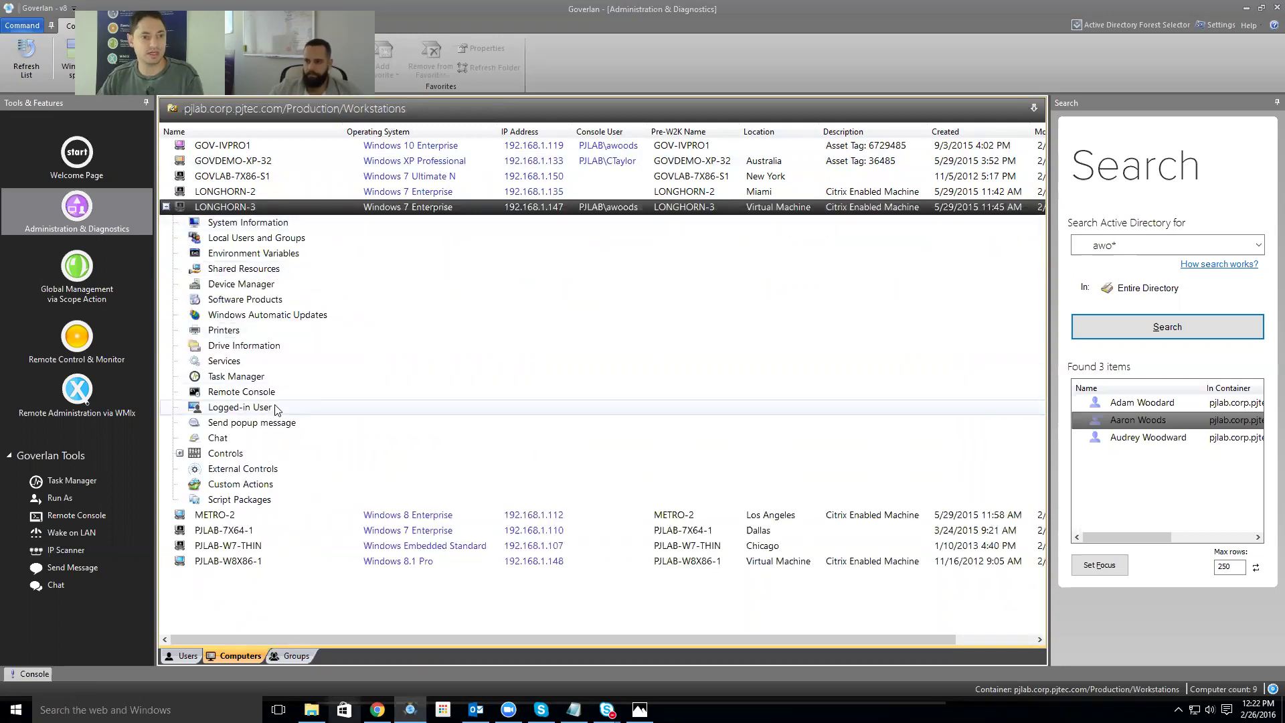
- Create a new custom action from LONGHORN-3's custom actions management and name it "Software Inventory Report for Demo"
right_click(232, 487)
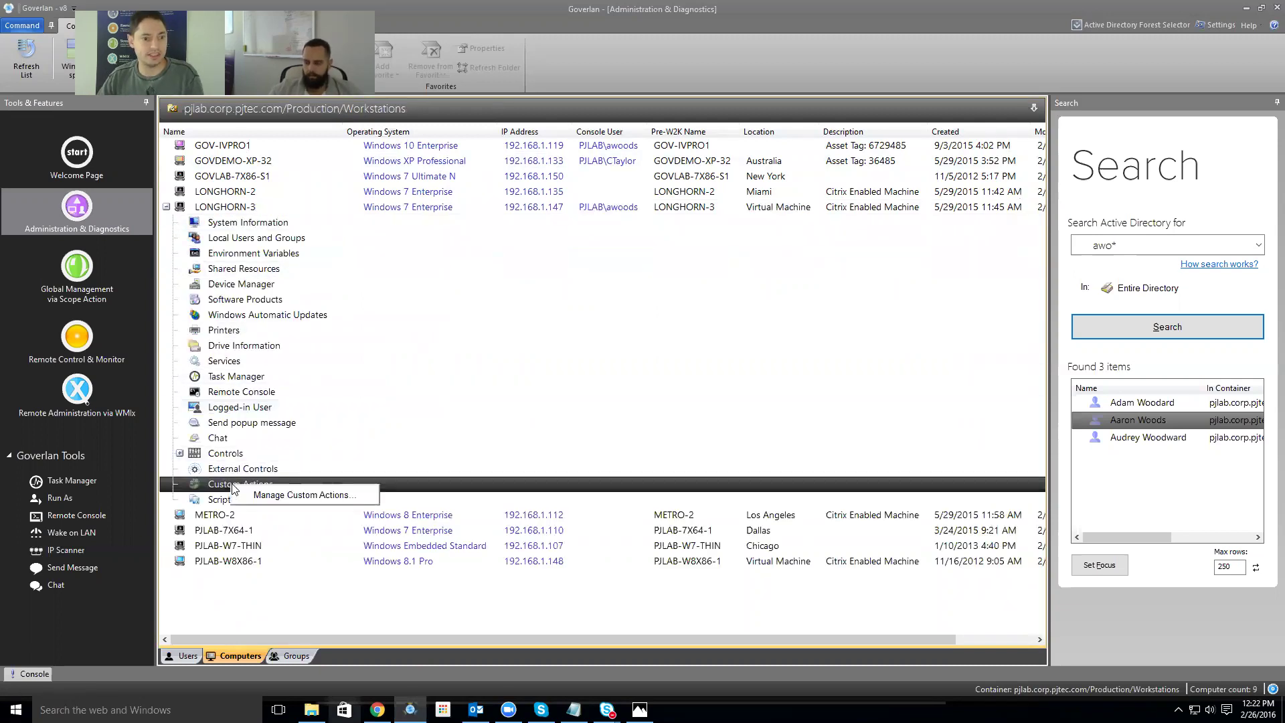
left_click(276, 494)
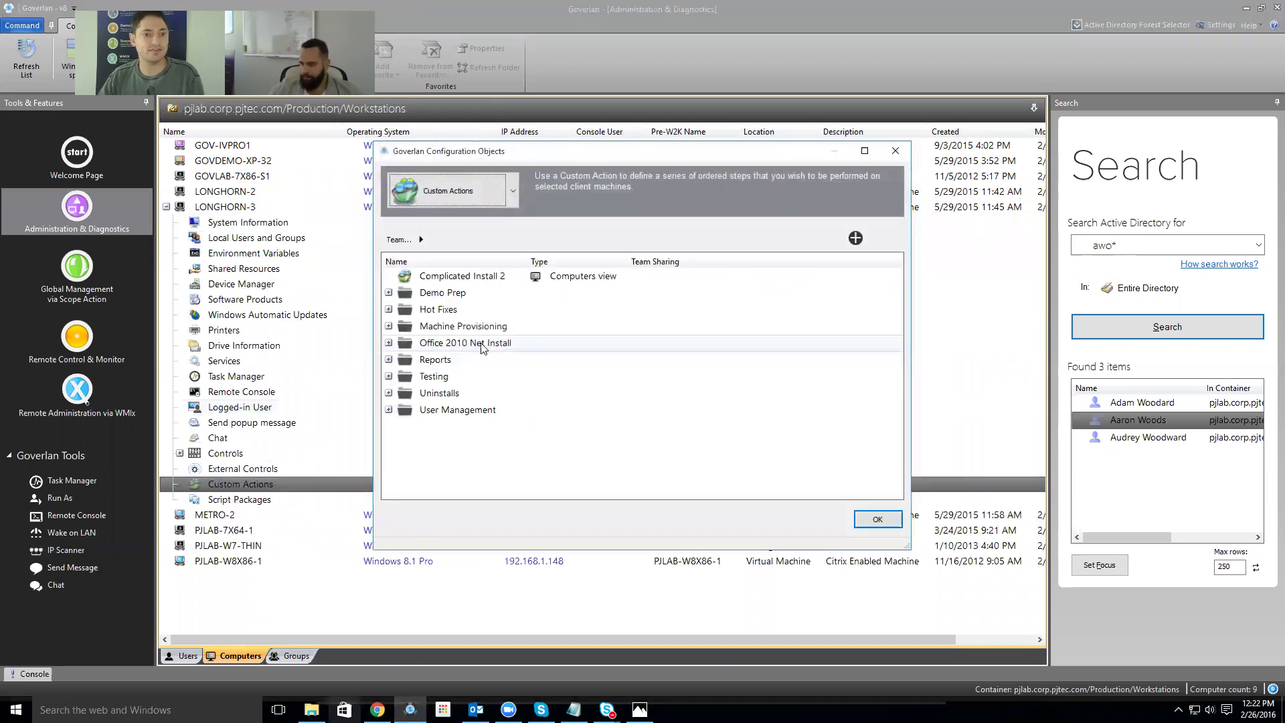
left_click(855, 238)
left_click(878, 280)
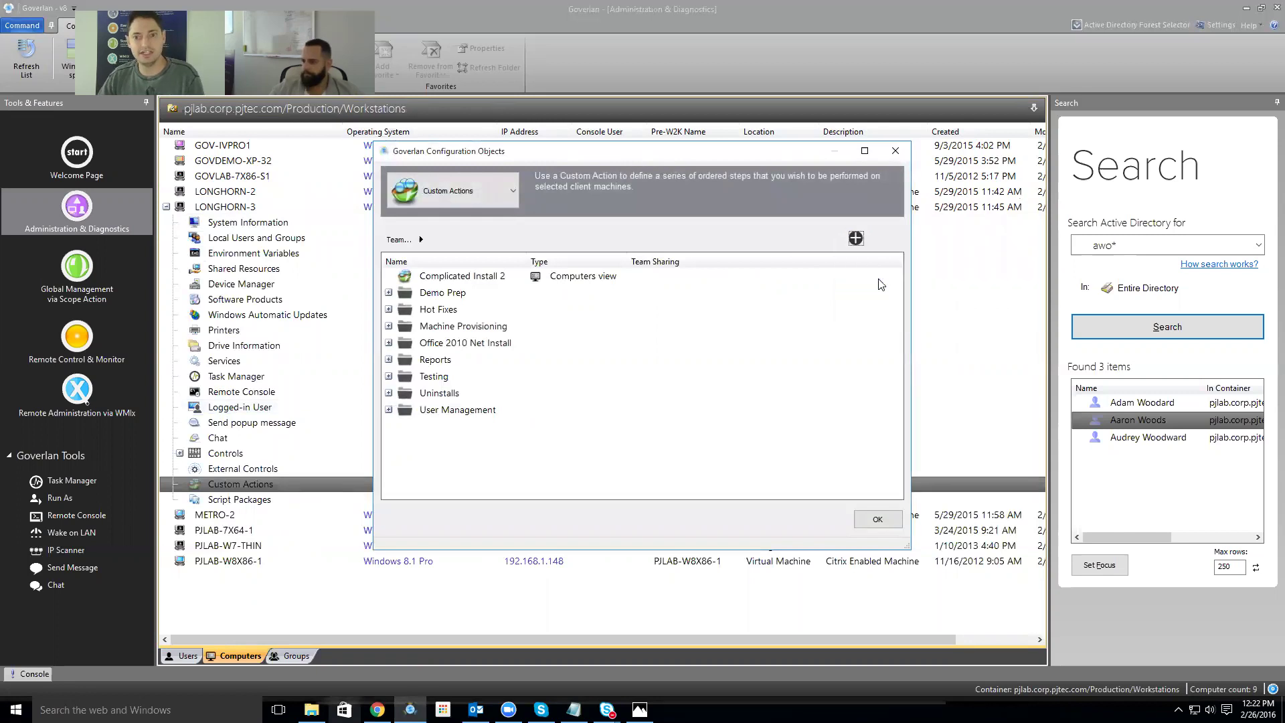
type("Software Inventory ")
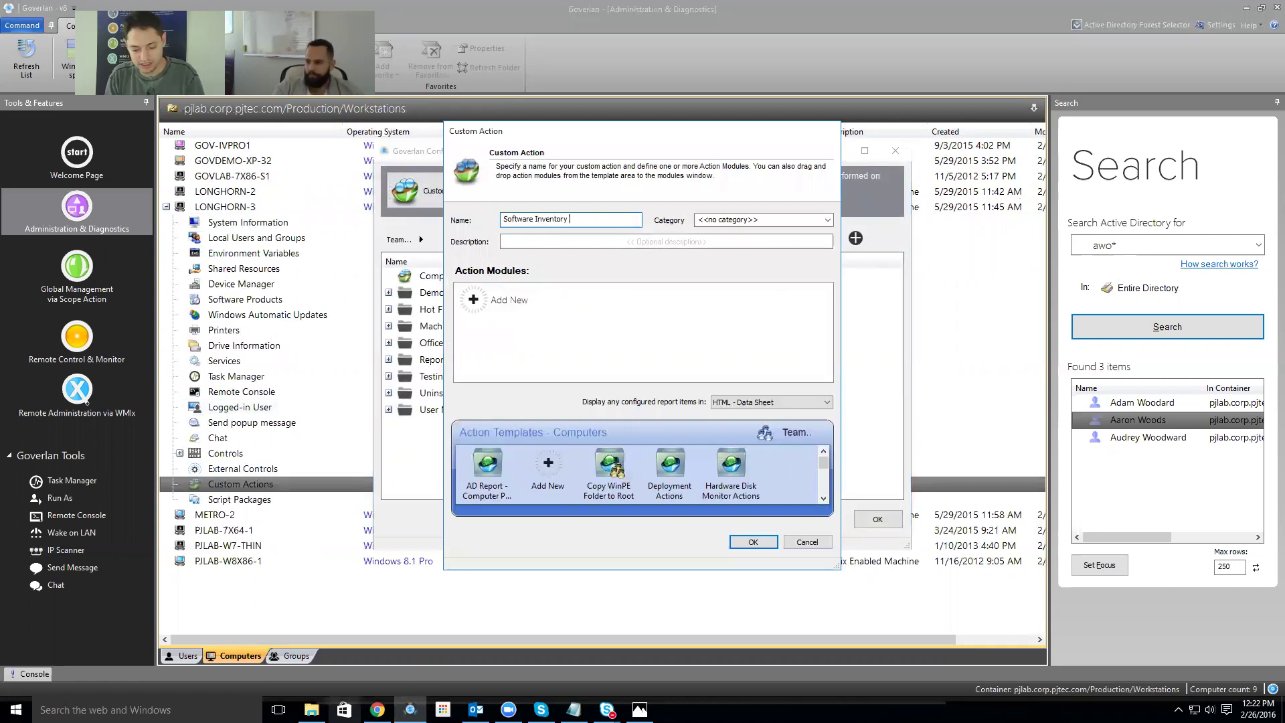
type("Repor")
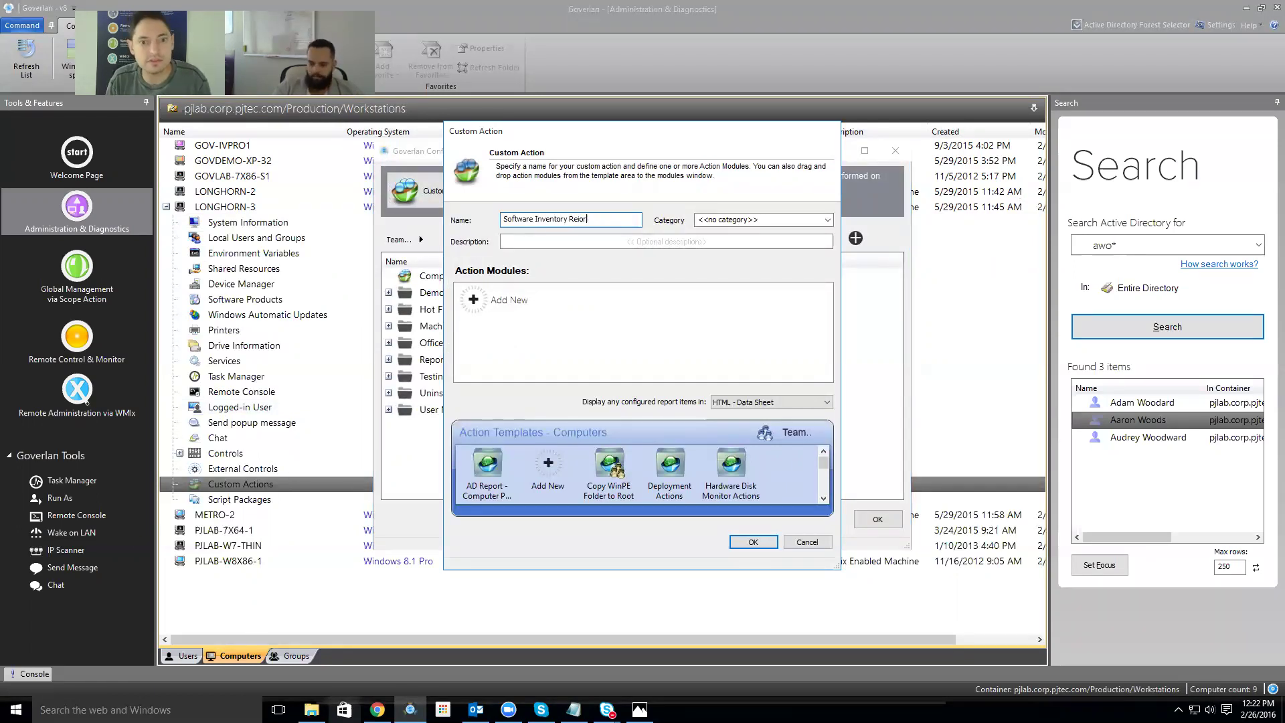
type("t ")
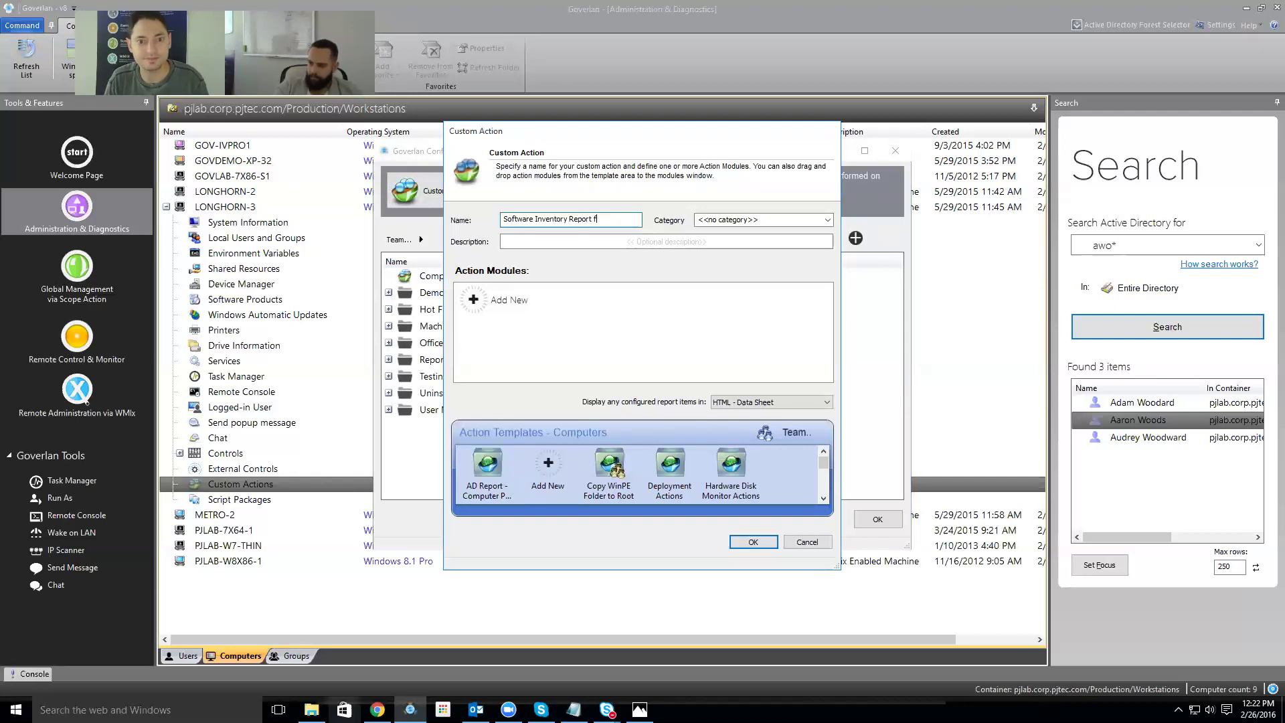
type("for D")
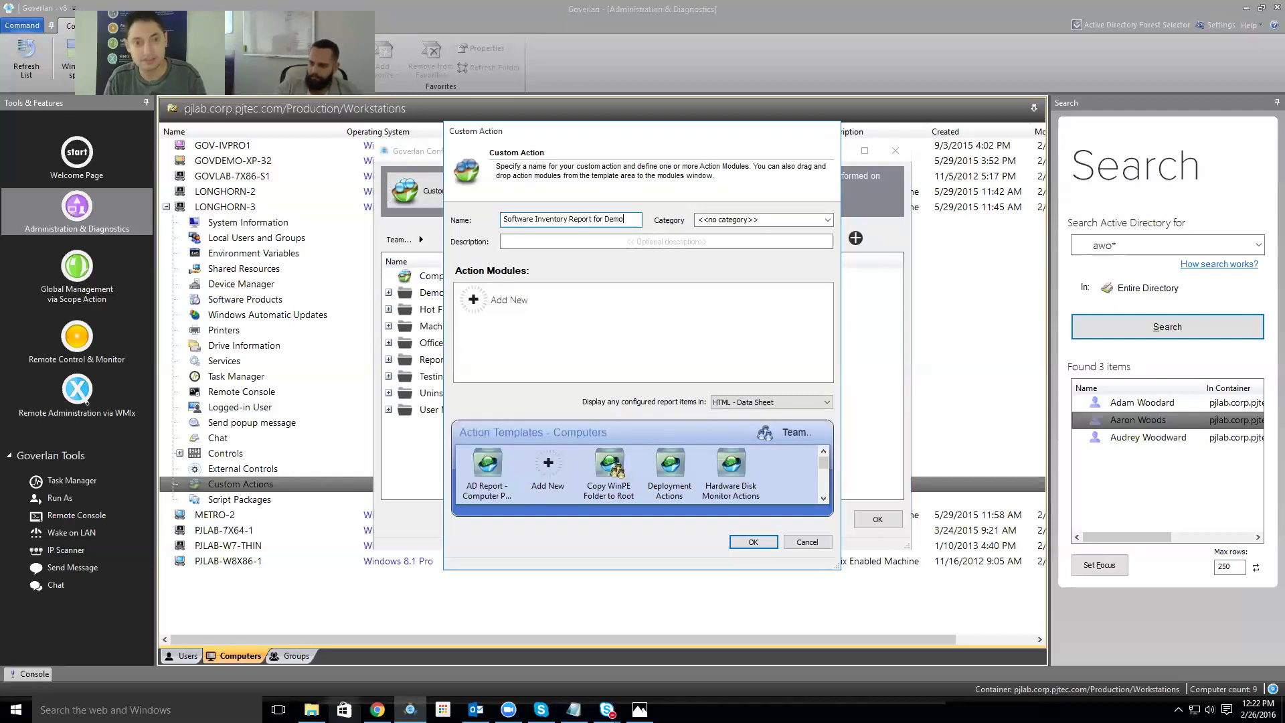
type("emo")
- Add an action module reporting the Software Products properties Product Name, Product Version, Product Code and Install Date
left_click(505, 300)
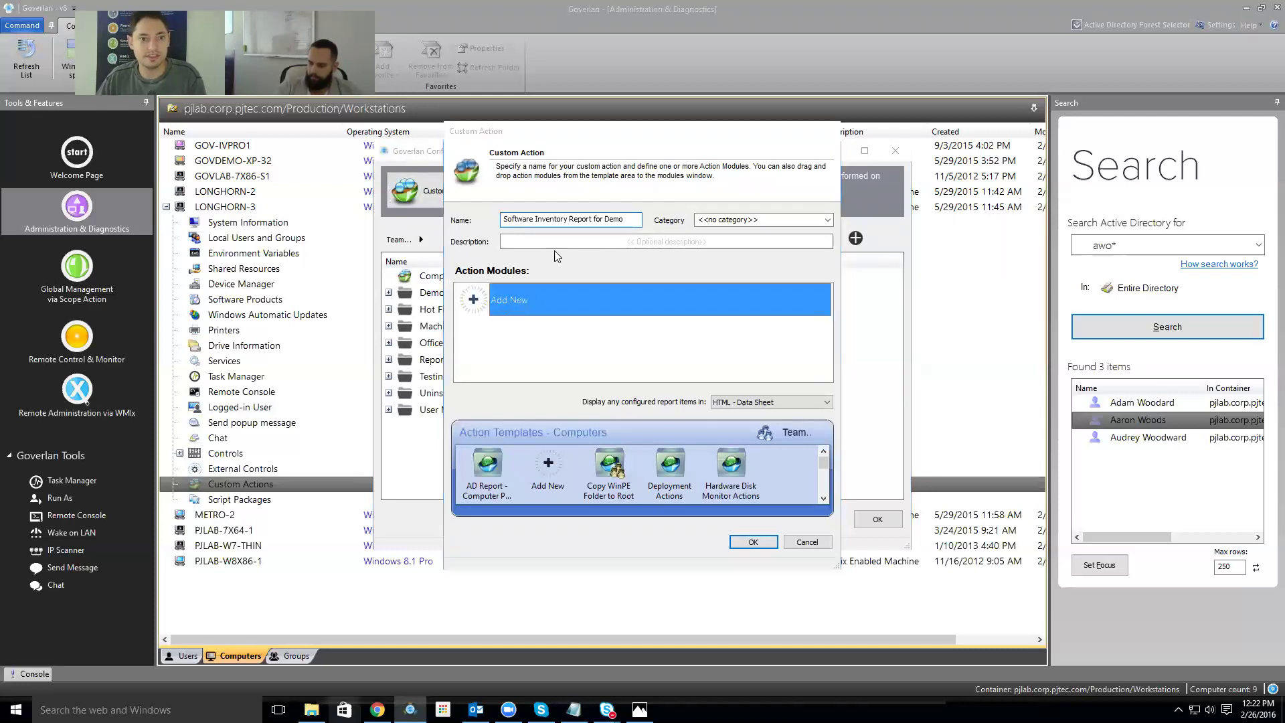
left_click_drag(604, 80, 625, 138)
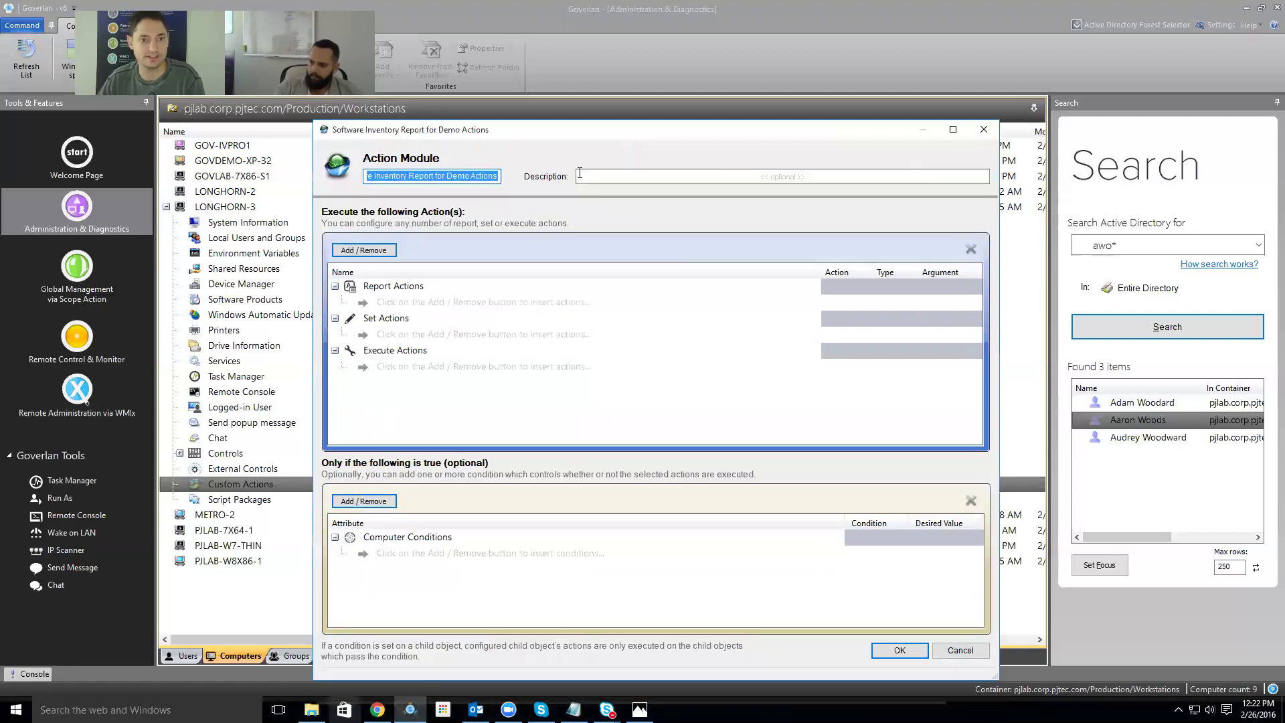
left_click(376, 250)
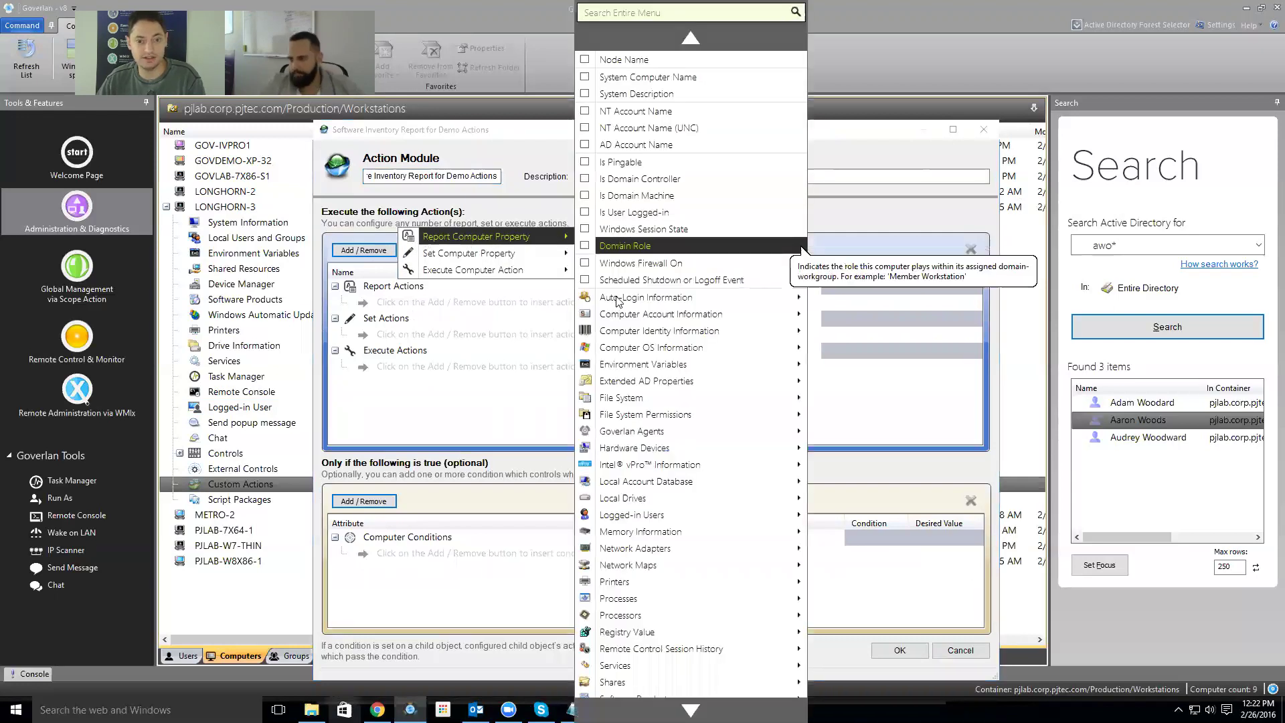
mouse_move(469, 253)
left_click(355, 246)
left_click(354, 246)
mouse_move(428, 236)
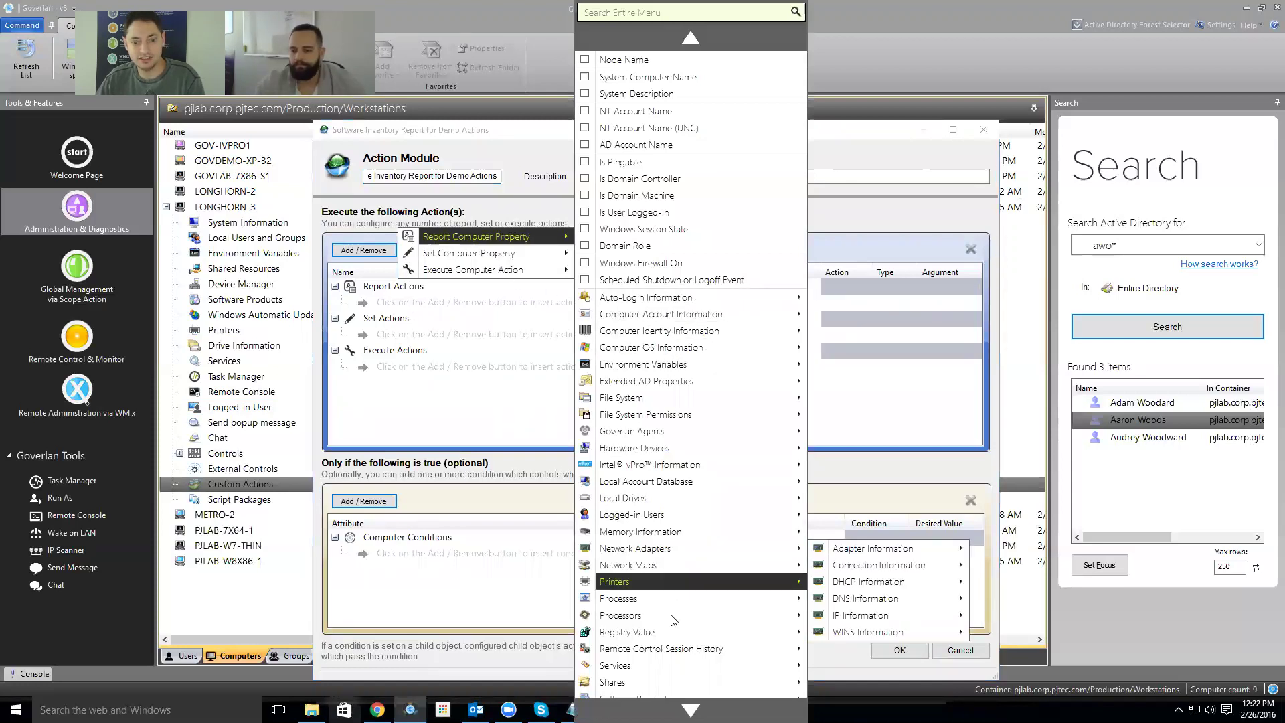
scroll(689, 682, "down", 1)
mouse_move(691, 682)
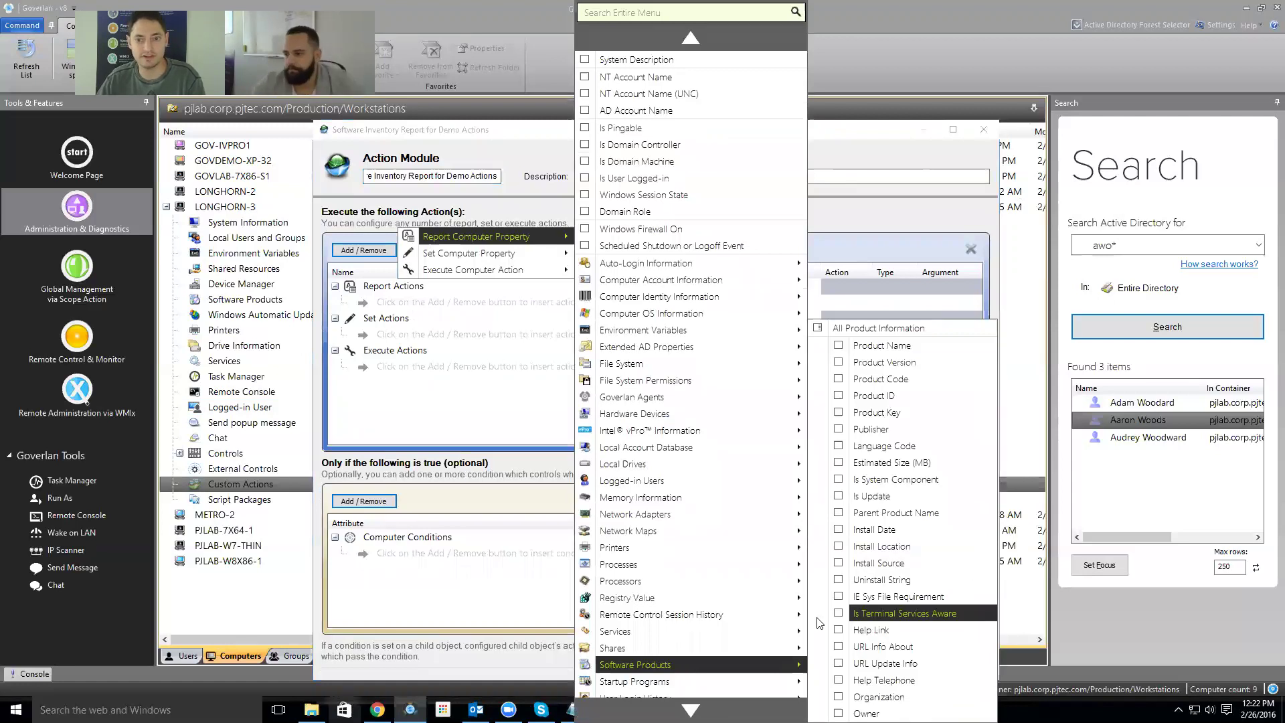
left_click(869, 346)
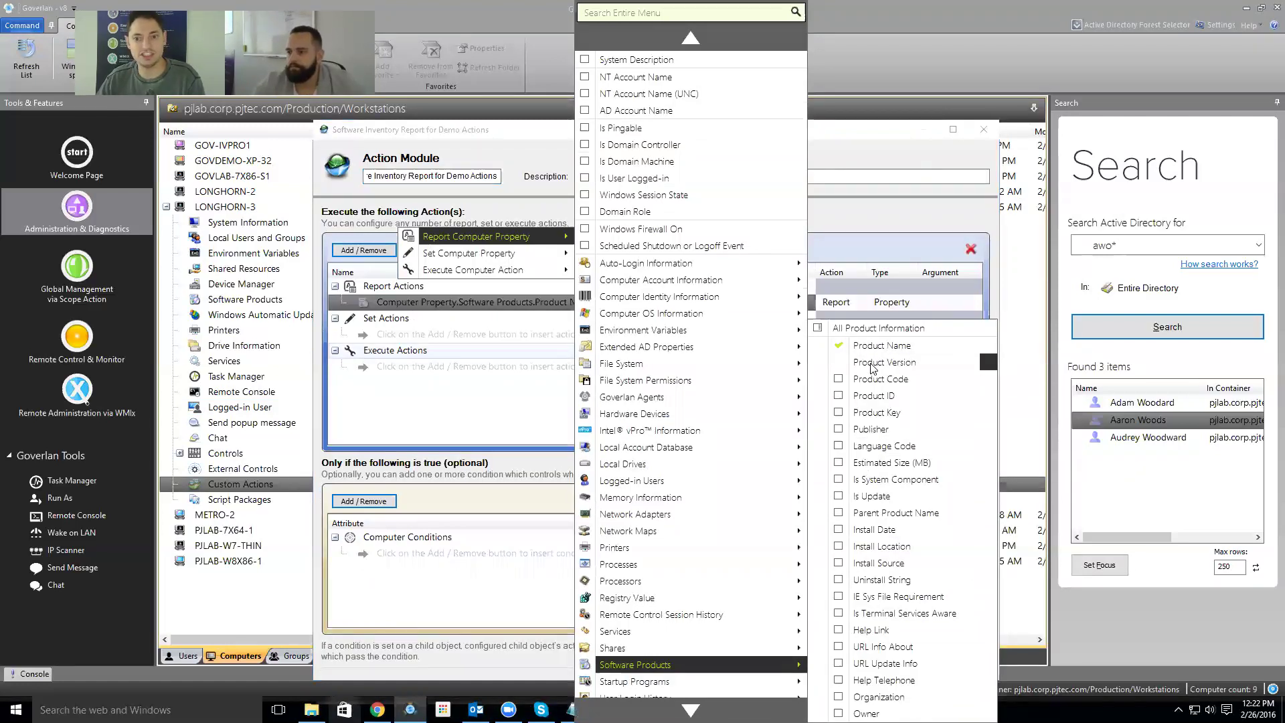
left_click(871, 362)
left_click(872, 379)
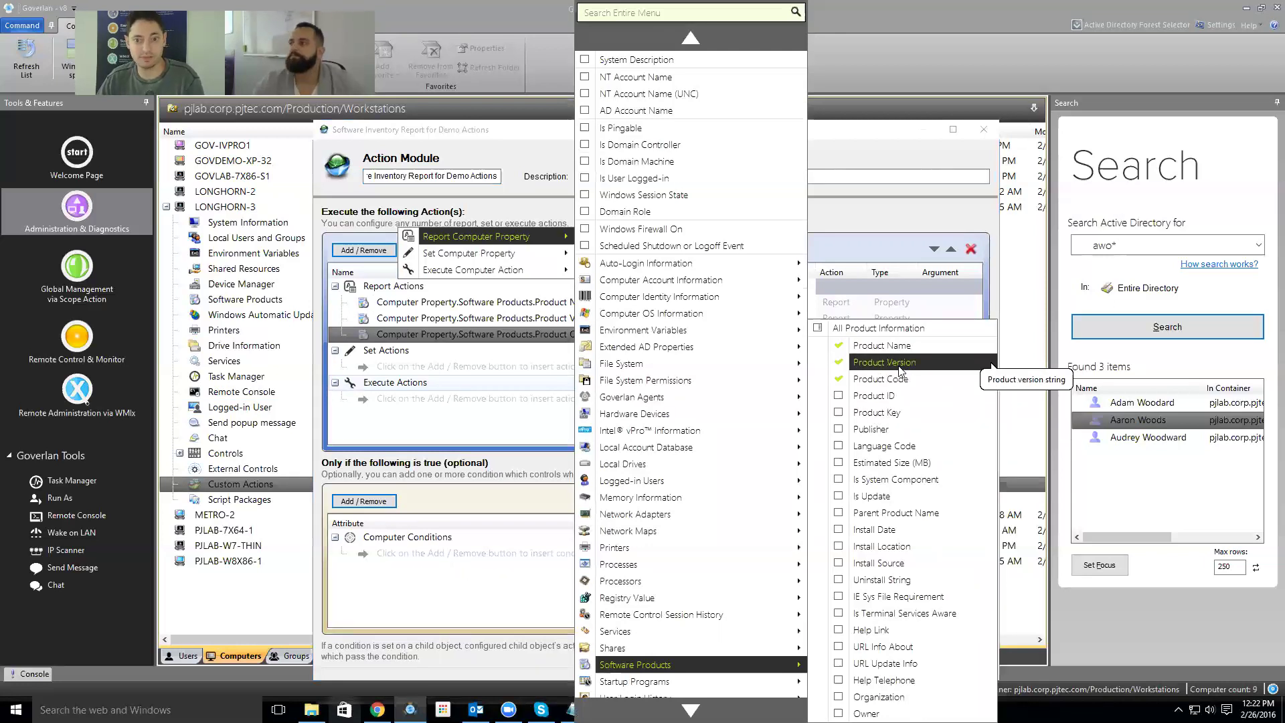
left_click(898, 535)
left_click(471, 483)
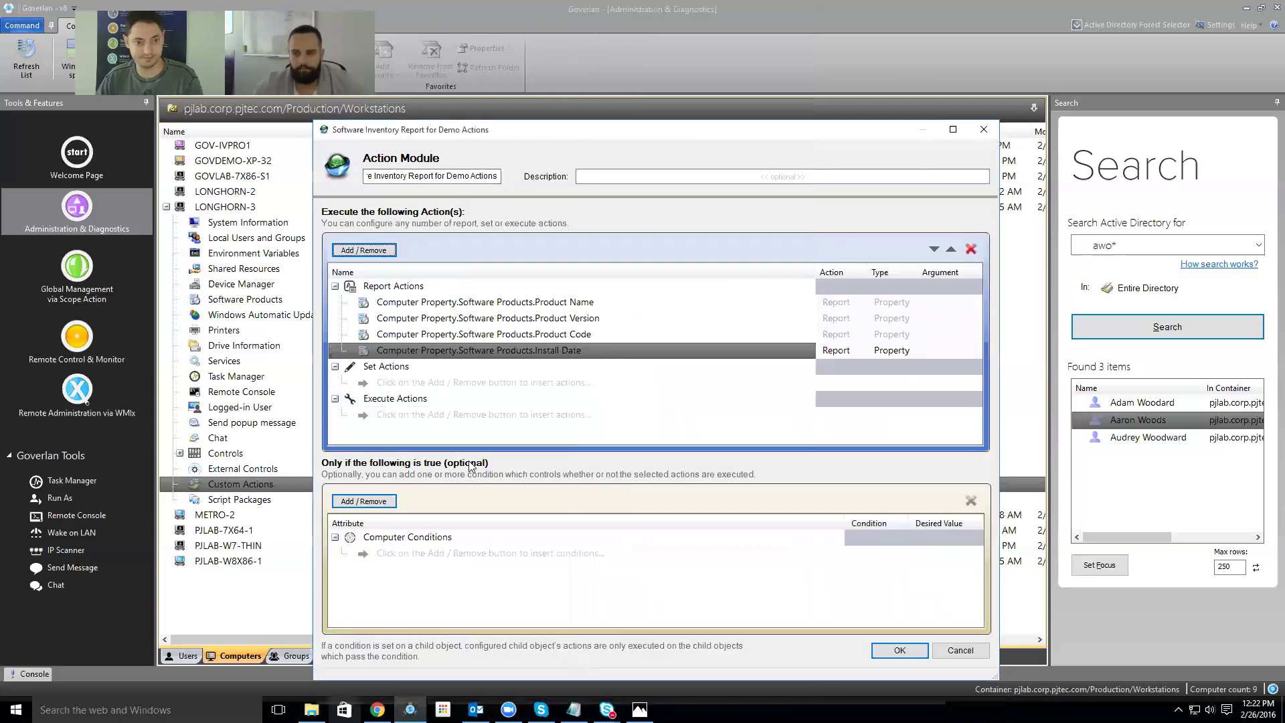
- Add the User Login History properties User Name, Login Time and Logout Time to the action module's report actions
left_click(363, 249)
mouse_move(475, 236)
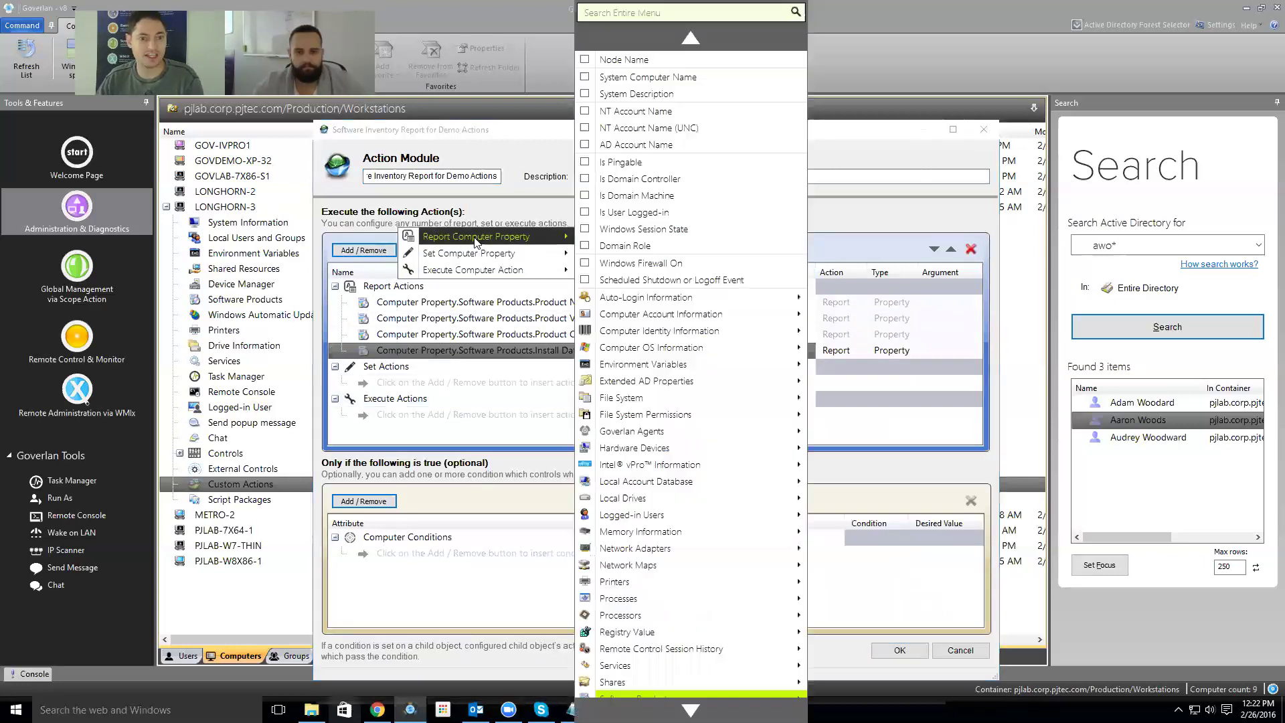
scroll(682, 631, "down", 2)
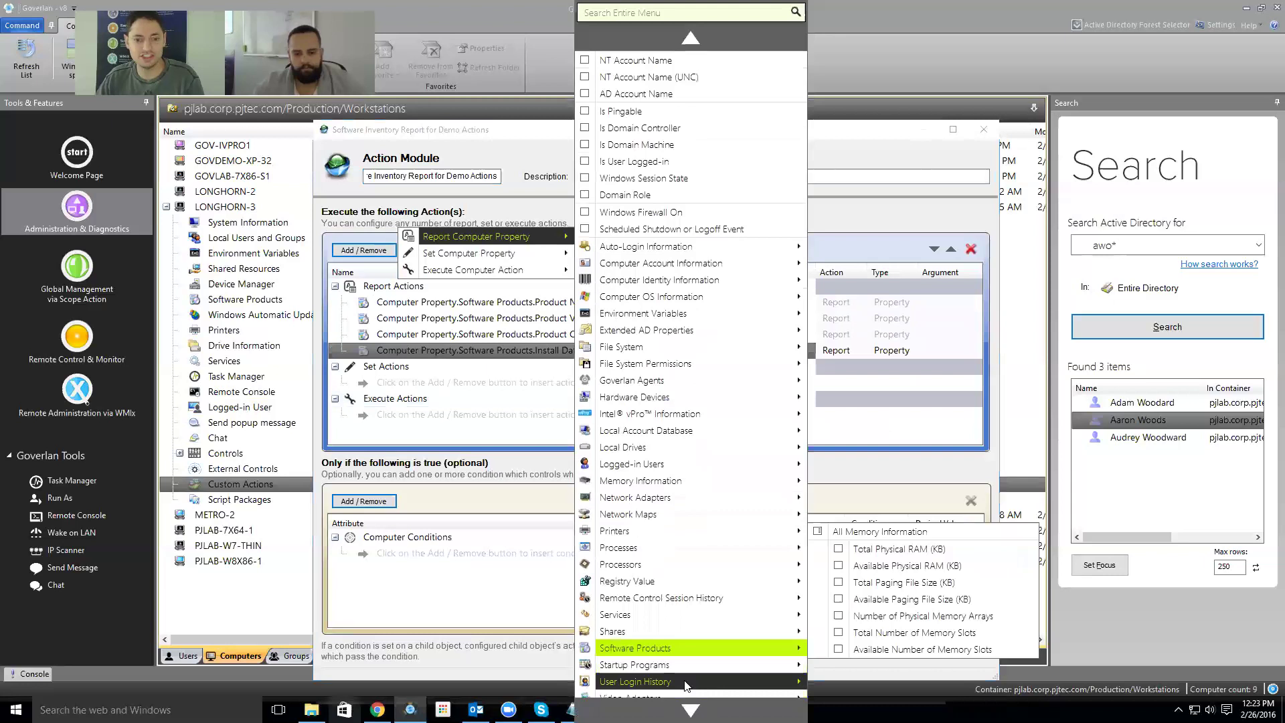
mouse_move(671, 623)
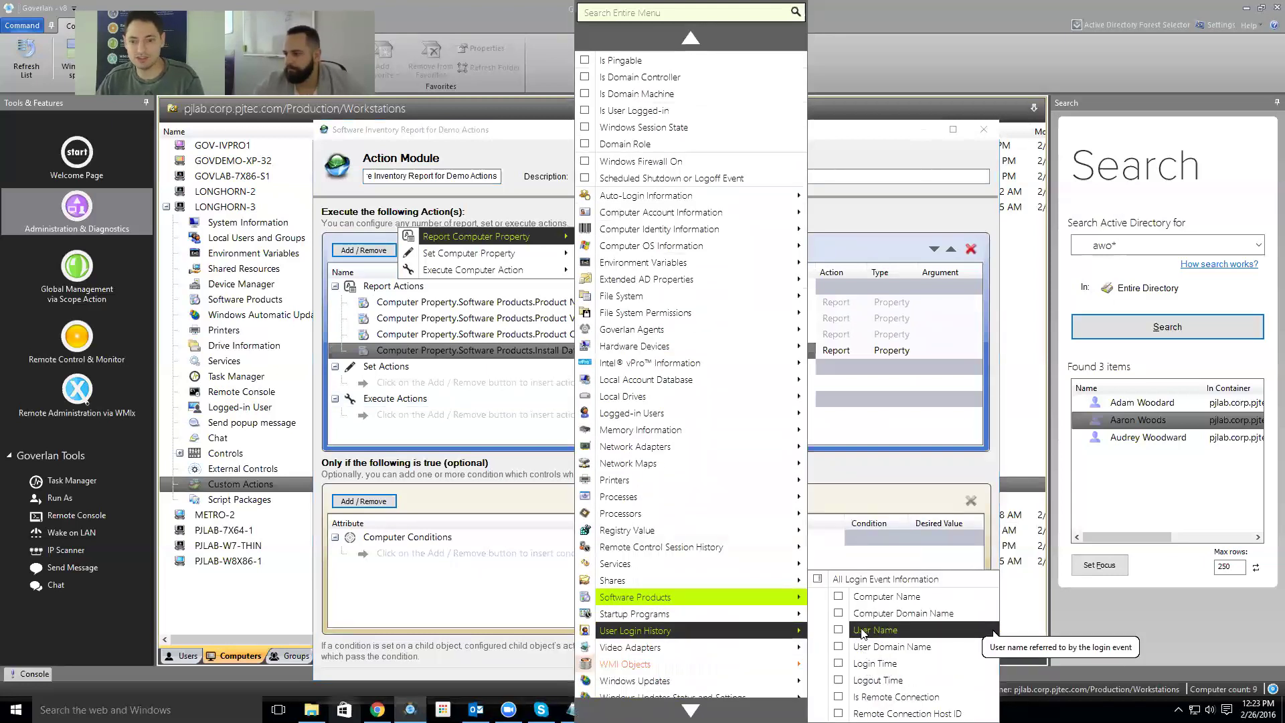
left_click(863, 631)
left_click(863, 666)
left_click(863, 665)
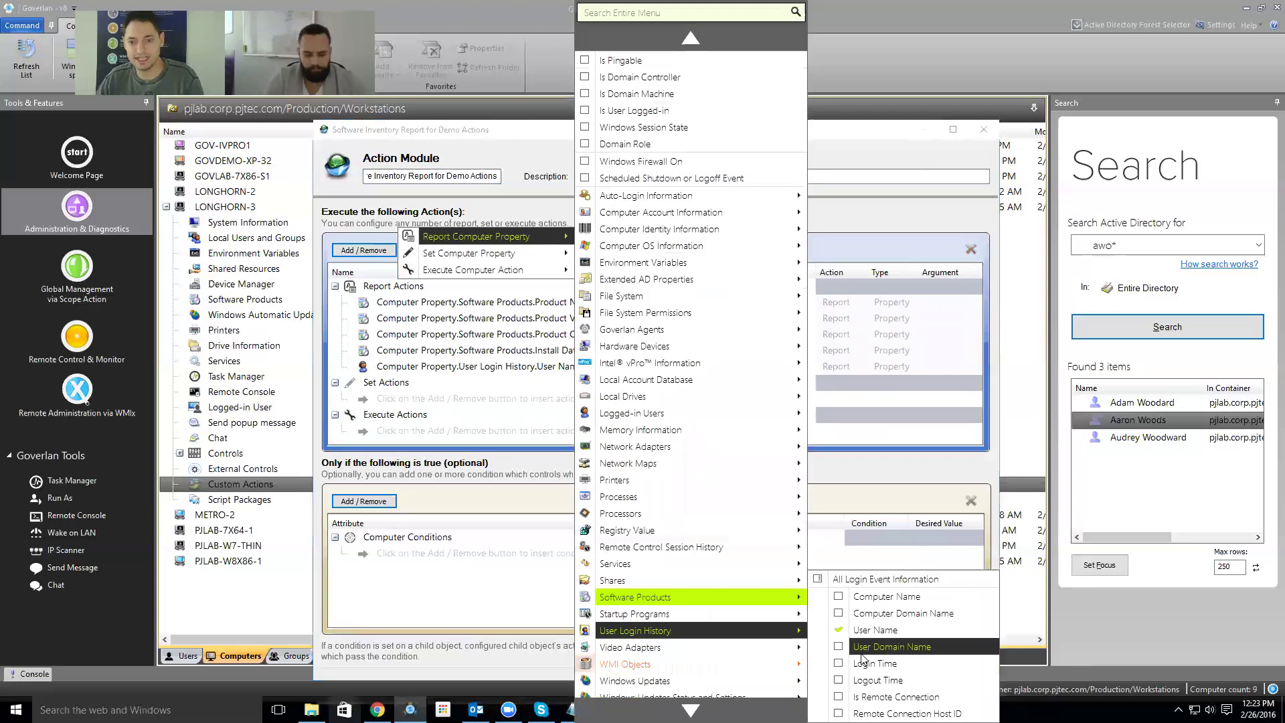
left_click(862, 666)
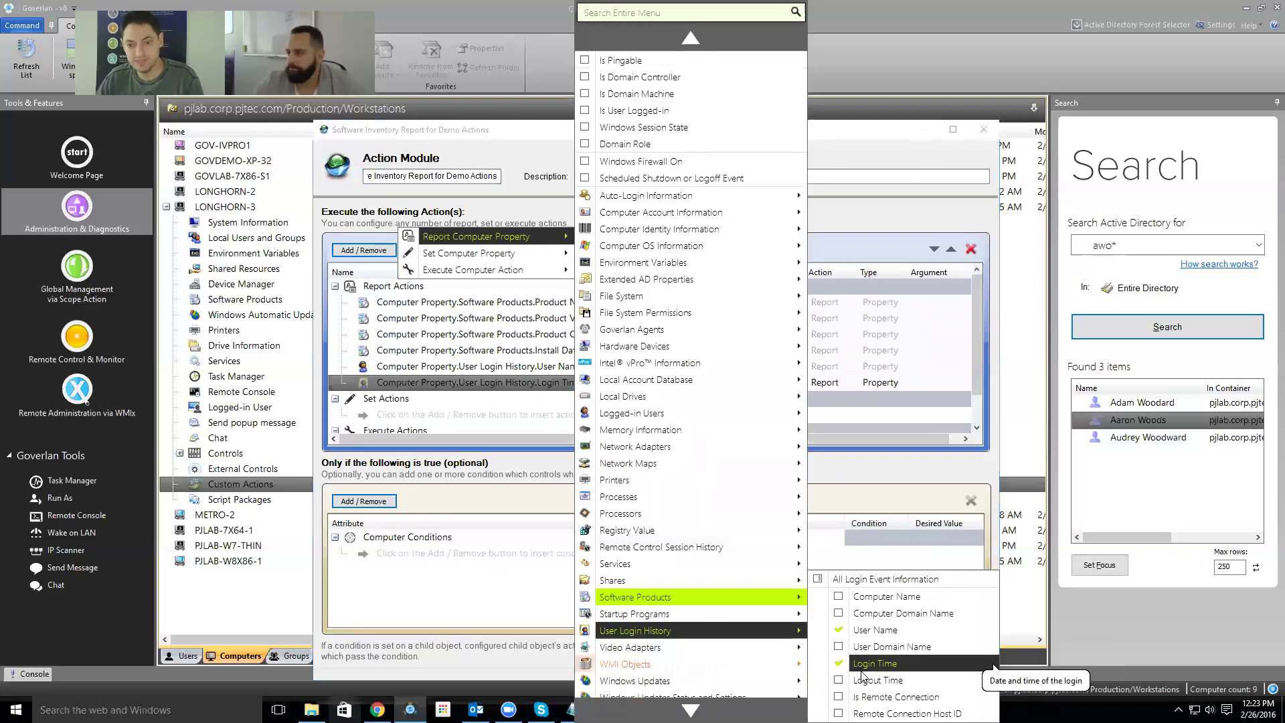
left_click(868, 681)
left_click(533, 524)
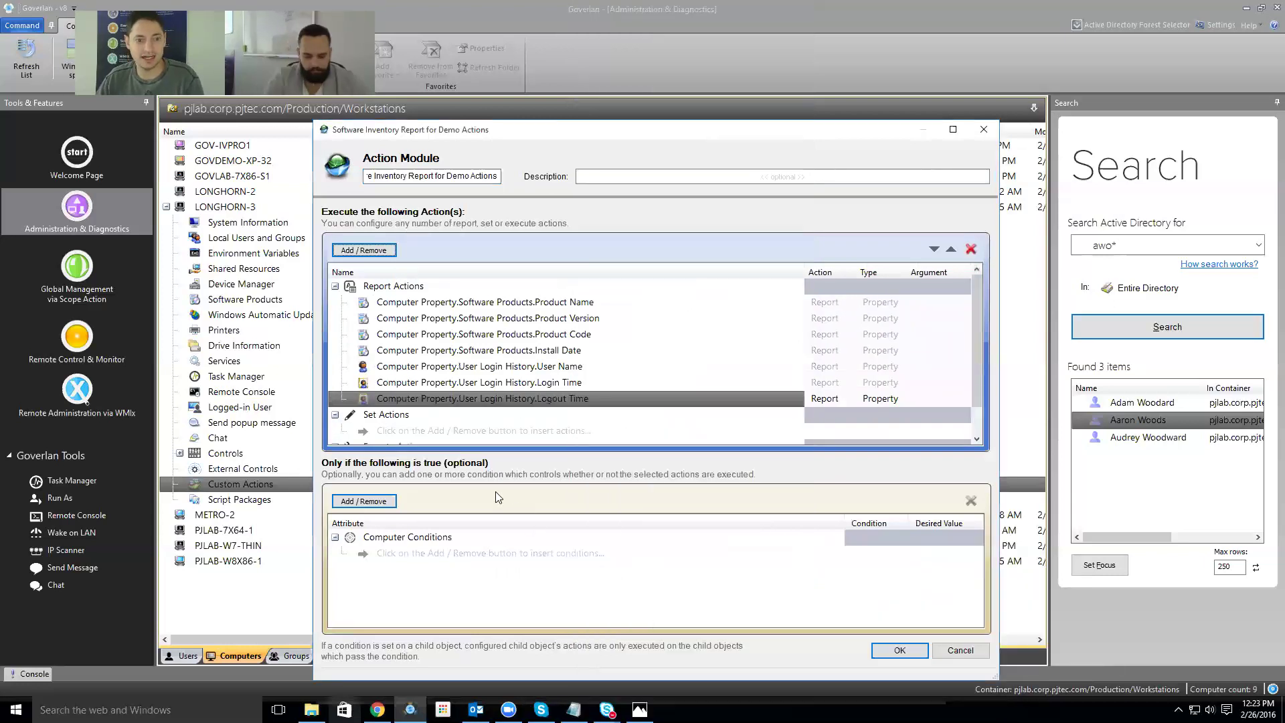
- Report the Computer OS Information properties OS Display Name, OS Version, OS Version Major and OS Version Minor as well
left_click(365, 251)
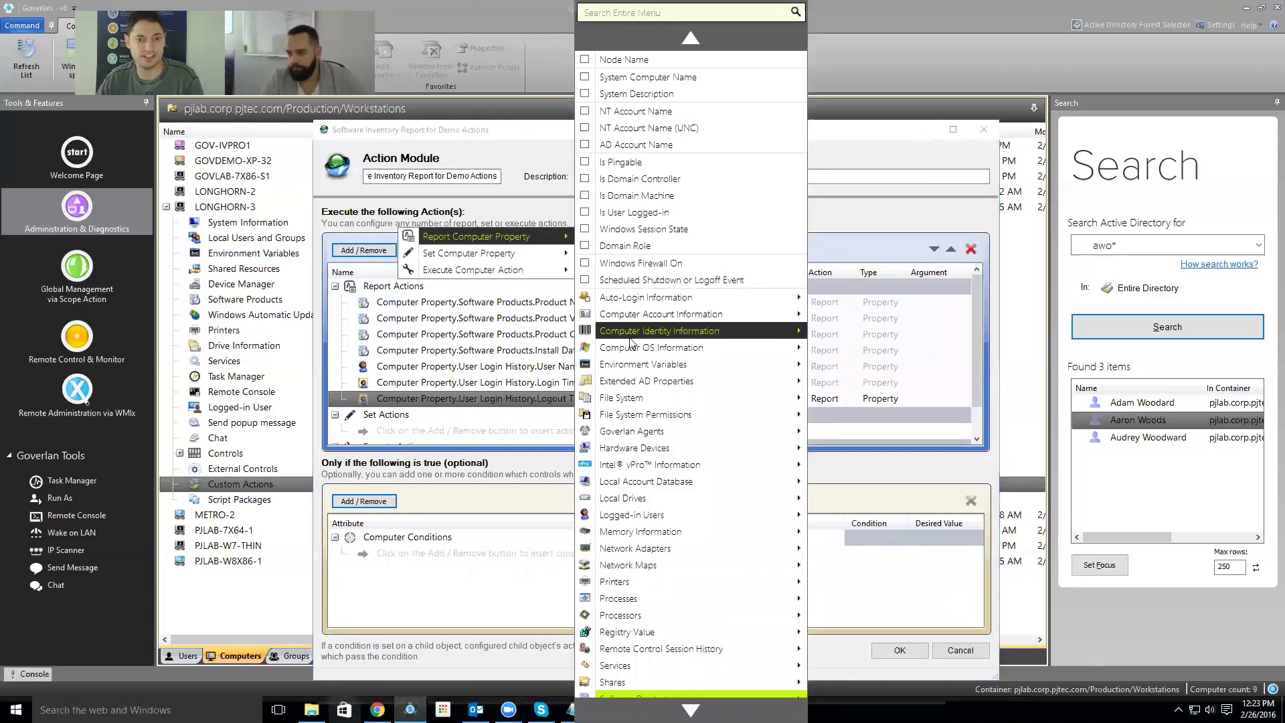
mouse_move(769, 347)
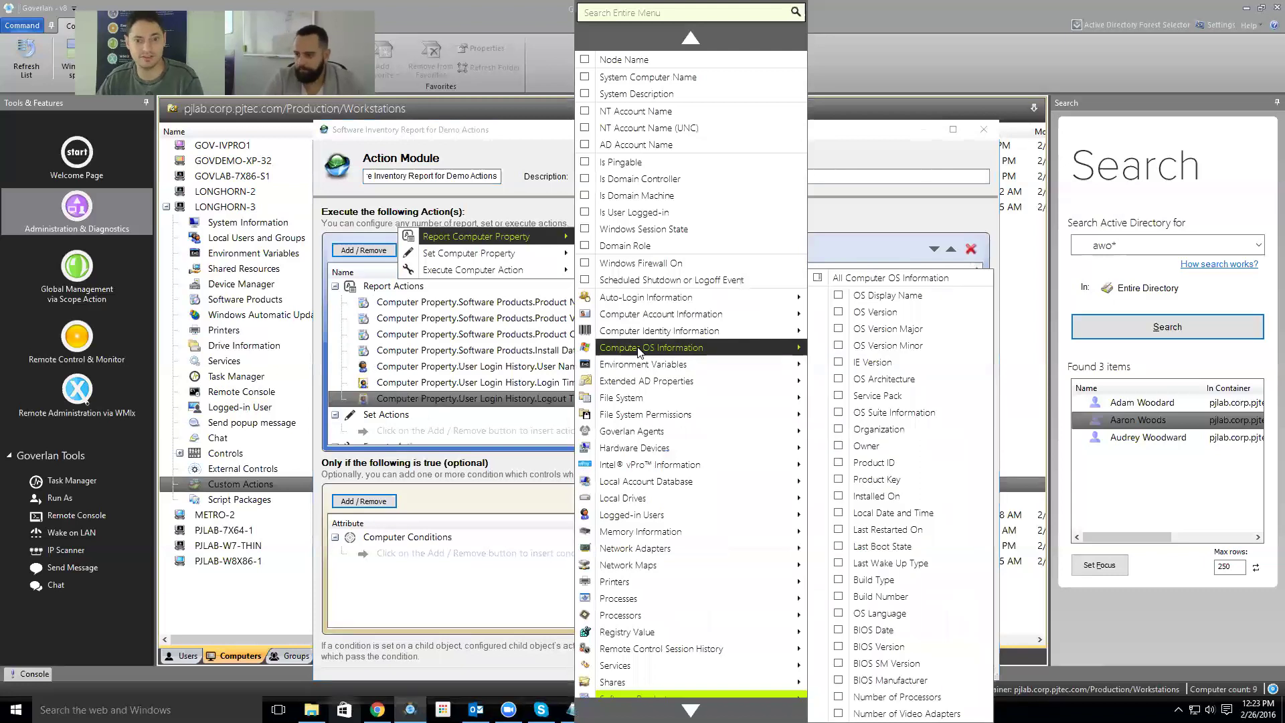
left_click(888, 295)
left_click(876, 312)
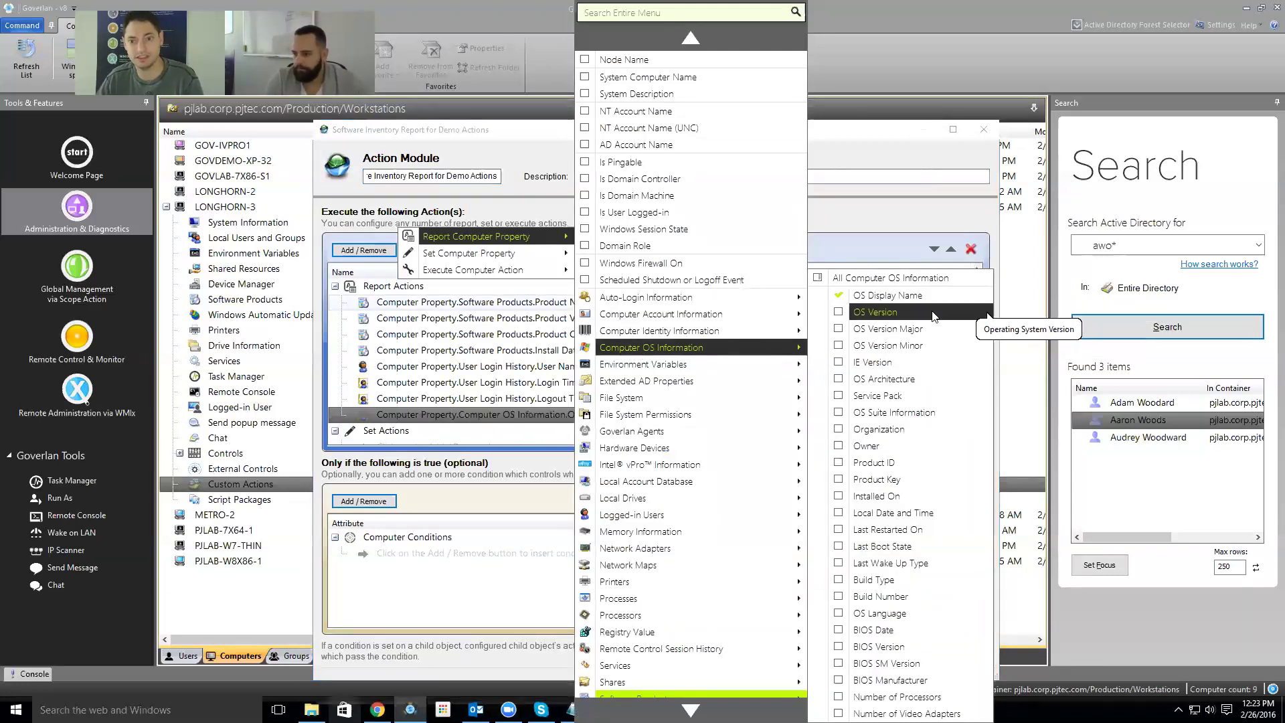
left_click(897, 329)
left_click(910, 345)
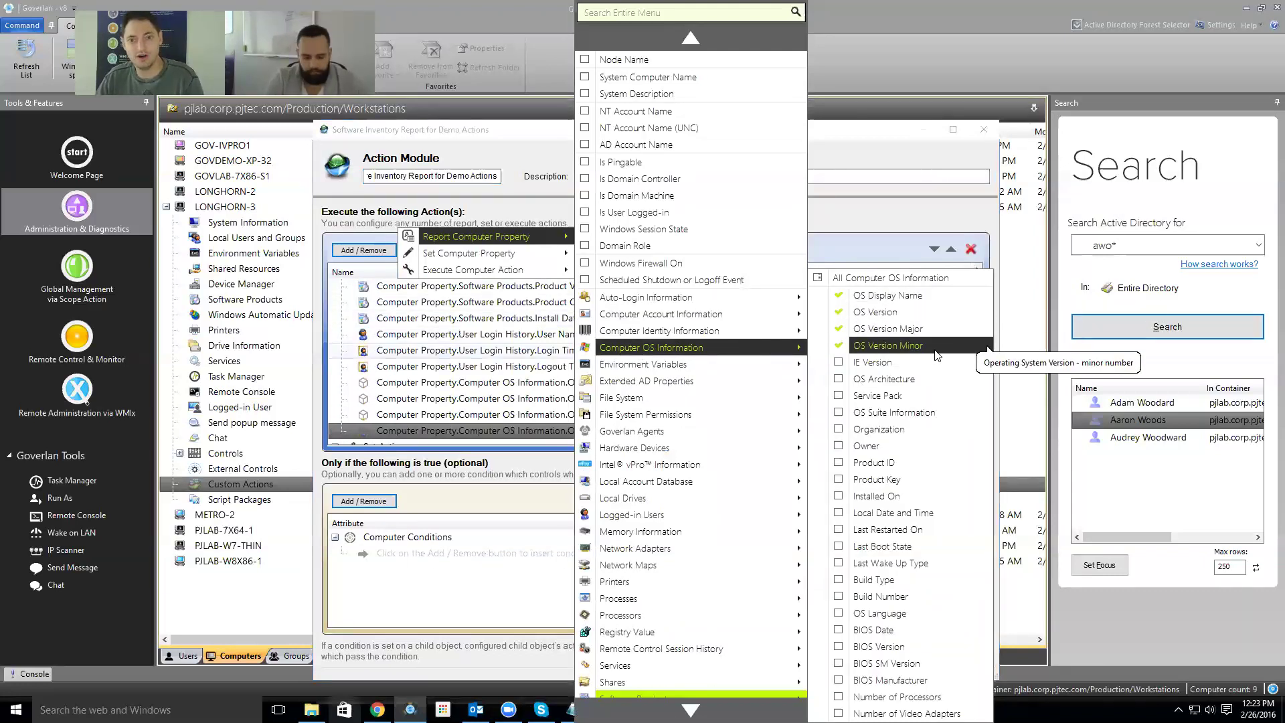
left_click(424, 501)
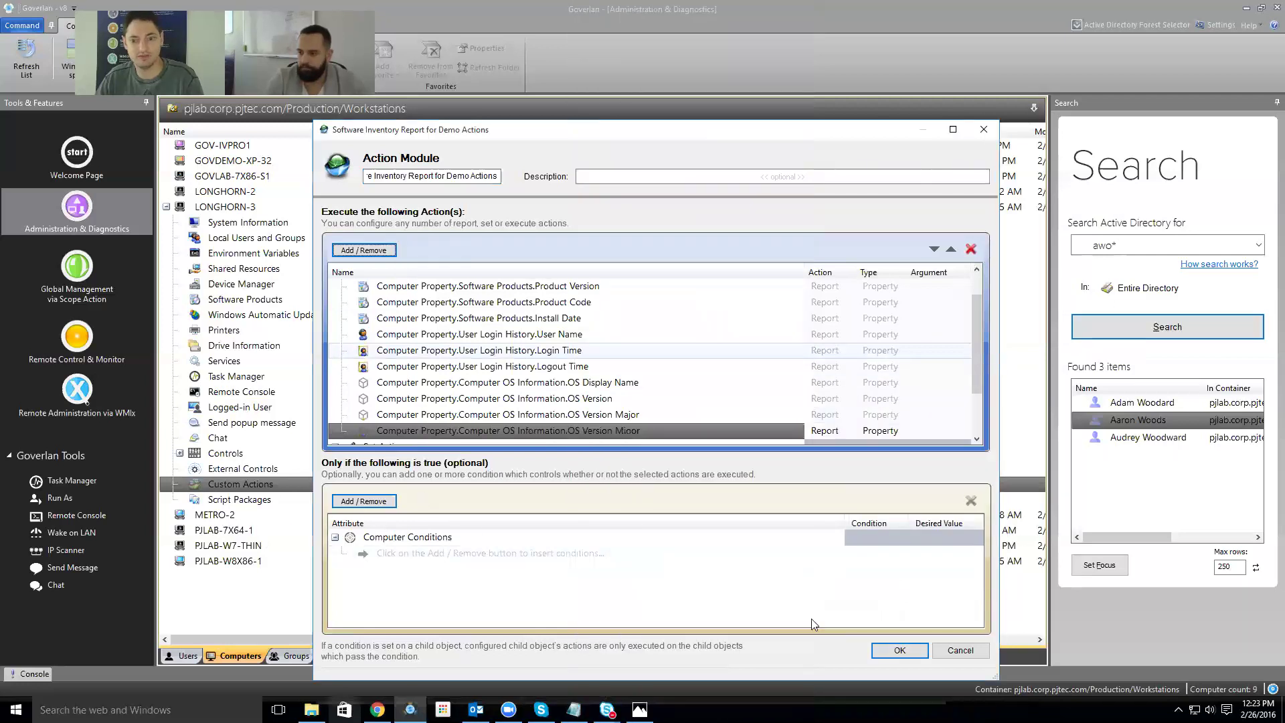
- Save the action module and the custom action, and close the configuration objects window
left_click(898, 651)
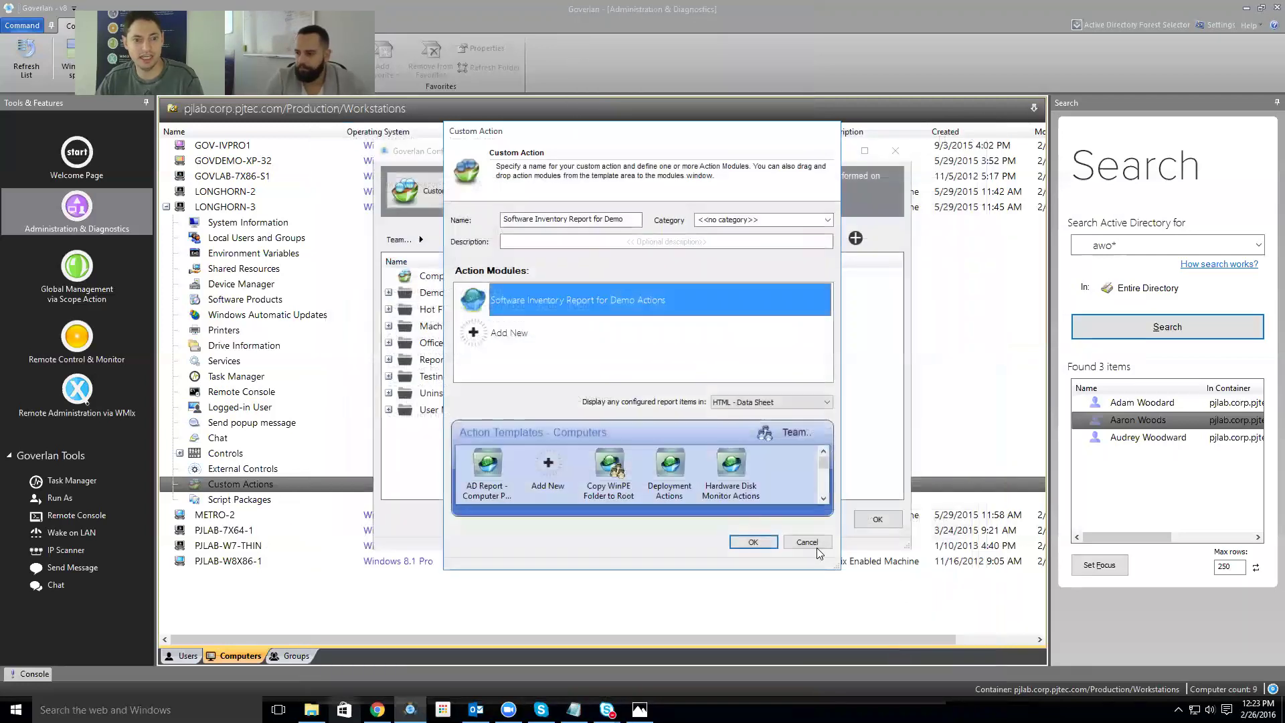
left_click(753, 541)
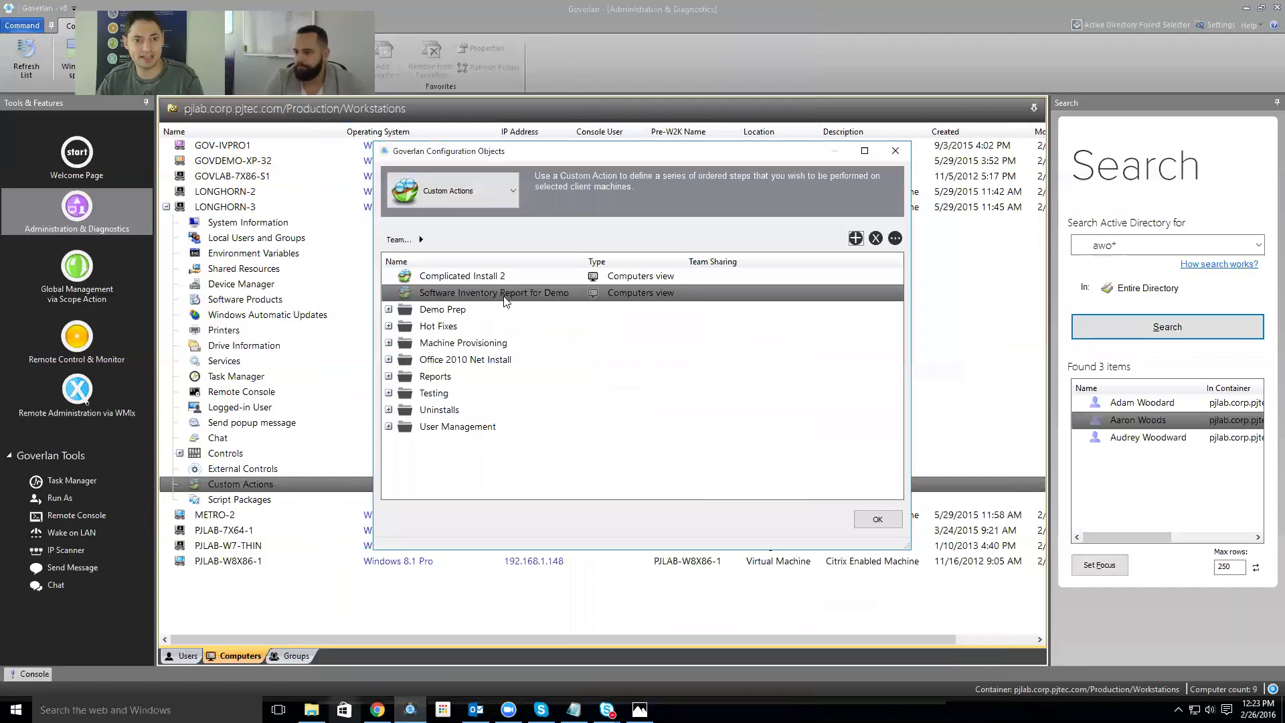
left_click(859, 520)
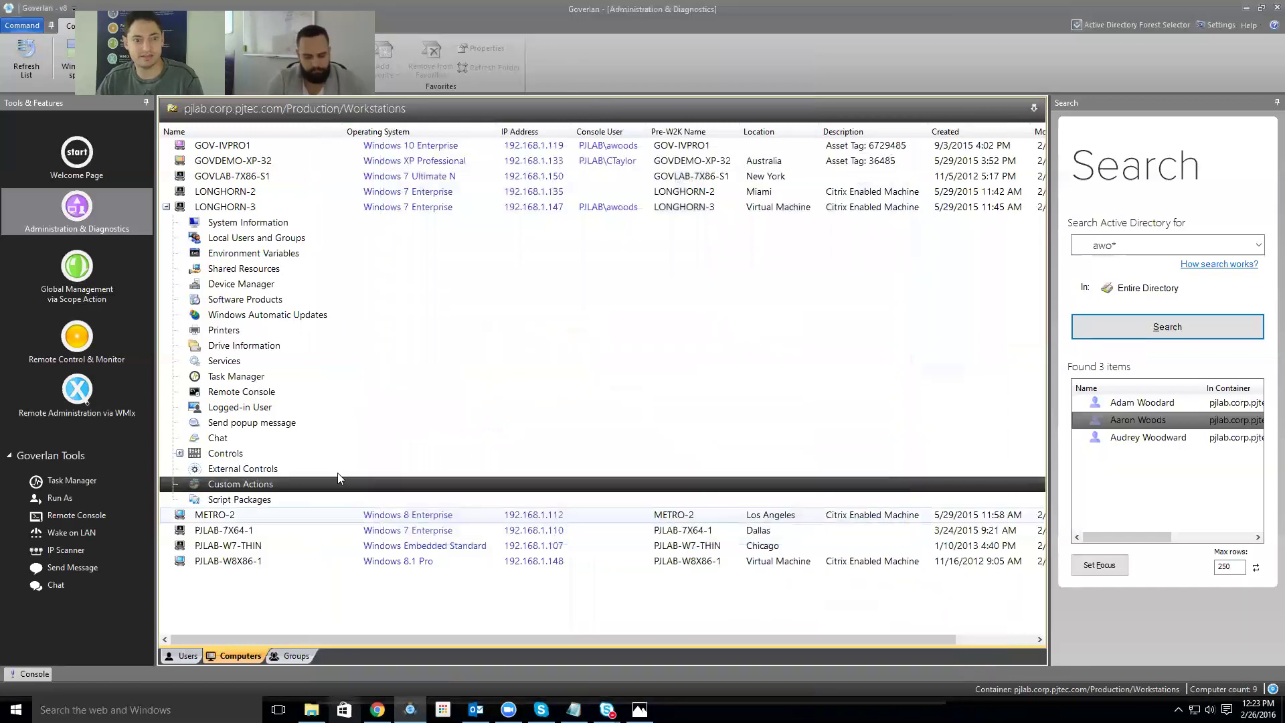
- Execute the custom action "Software Inventory Report for Demo" on LONGHORN-3
double_click(228, 485)
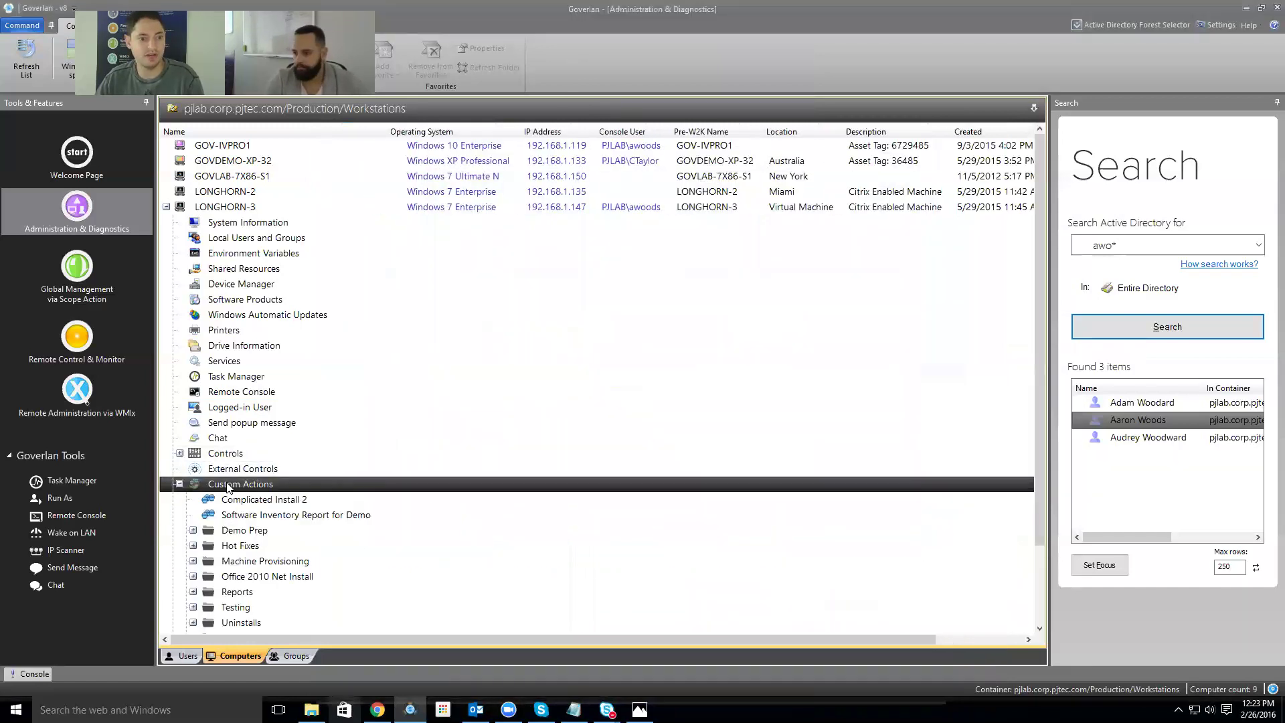
double_click(278, 515)
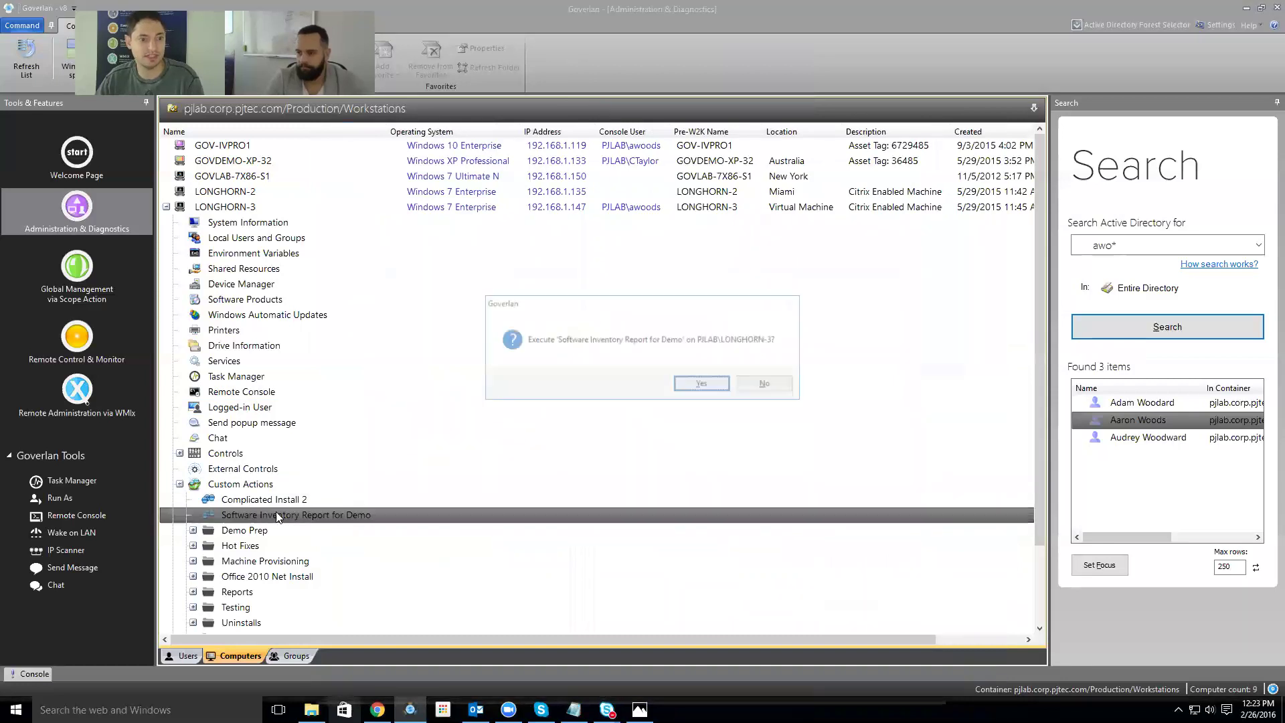
left_click(685, 384)
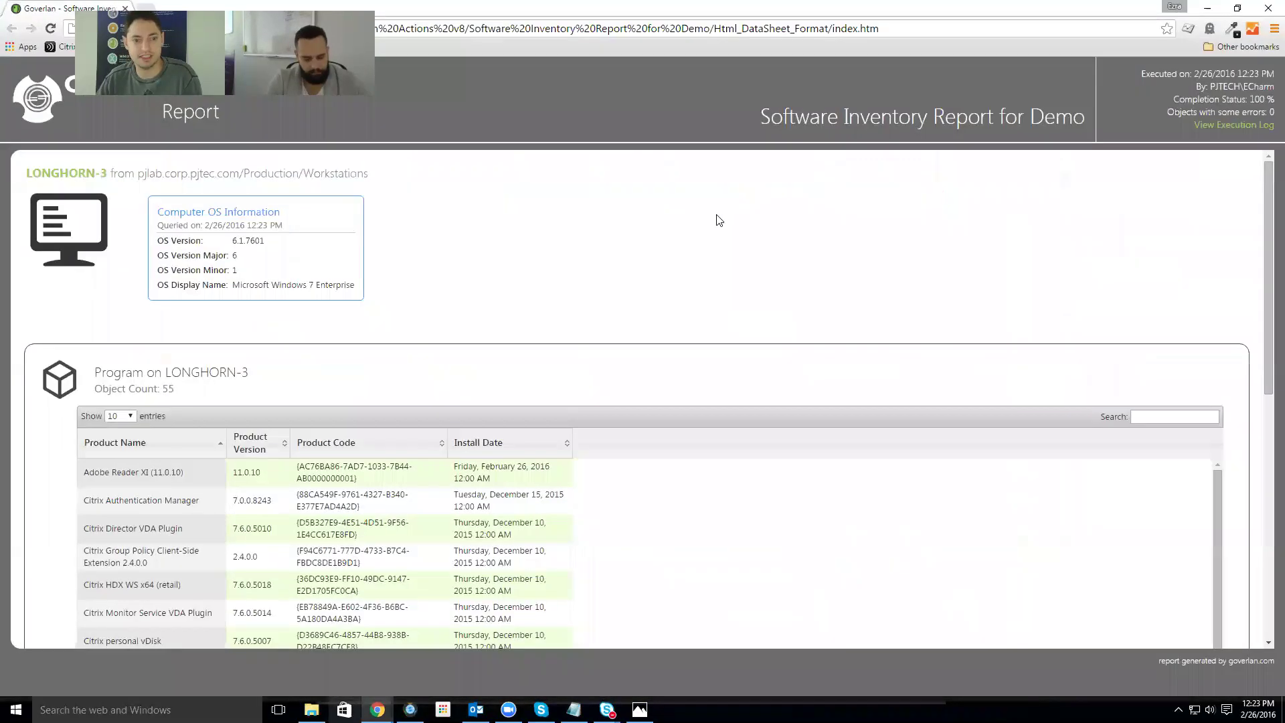
- Examine the generated report's OS information, program list and user login events, and return to the Goverlan console
scroll(646, 287, "down", 3)
scroll(595, 296, "up", 3)
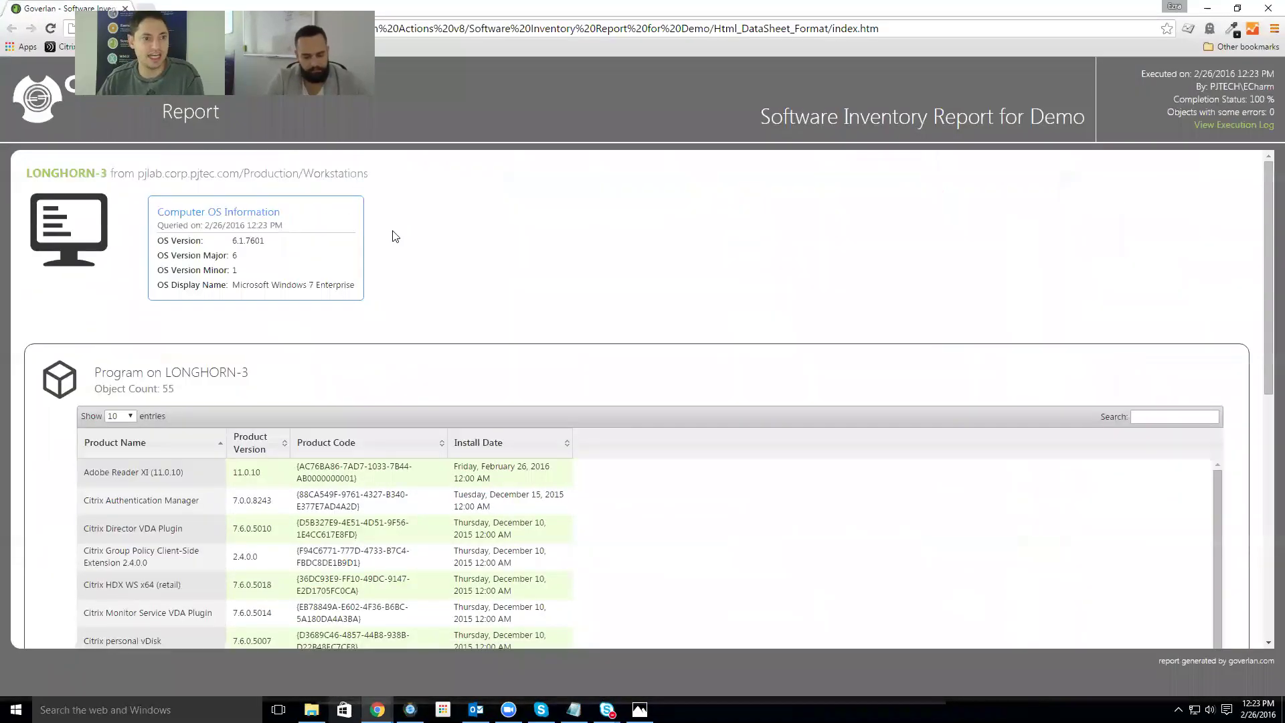
scroll(315, 350, "down", 5)
scroll(338, 395, "up", 2)
scroll(340, 396, "down", 5)
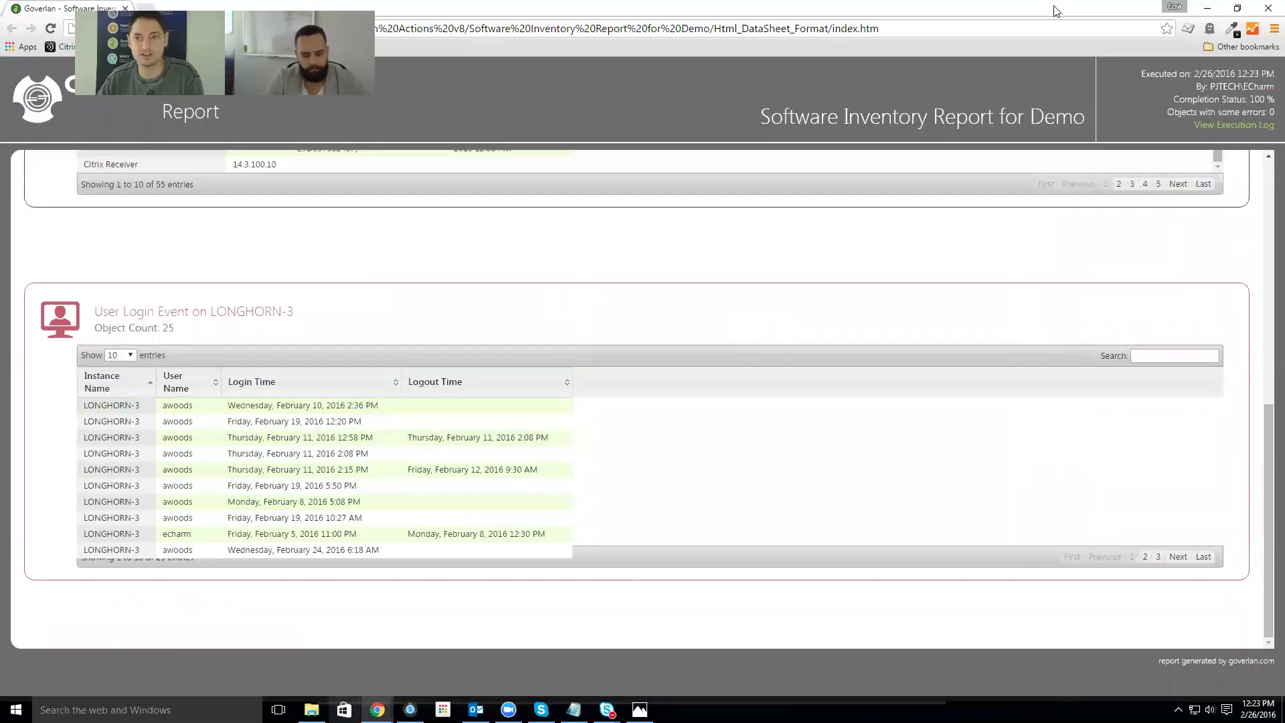
key("alt+Tab")
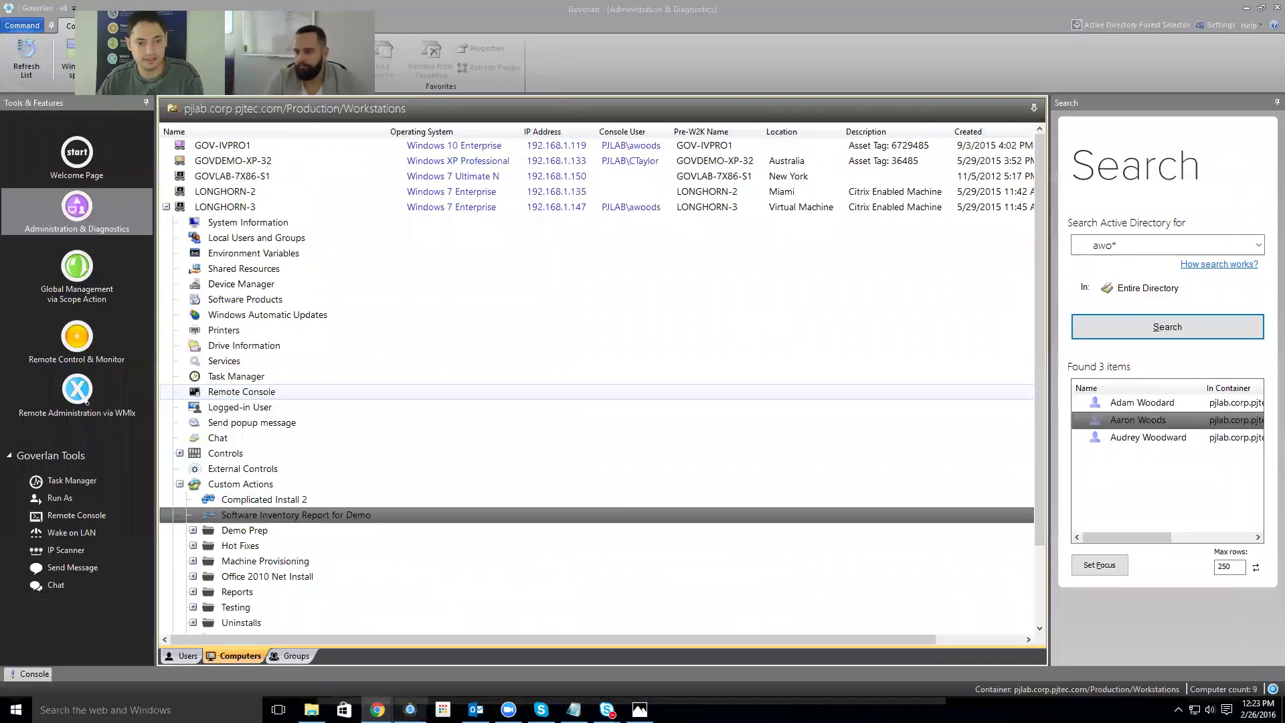
- Open a second Goverlan Management Console, maximize it, and show the existing scope actions under Global Management
mouse_move(410, 708)
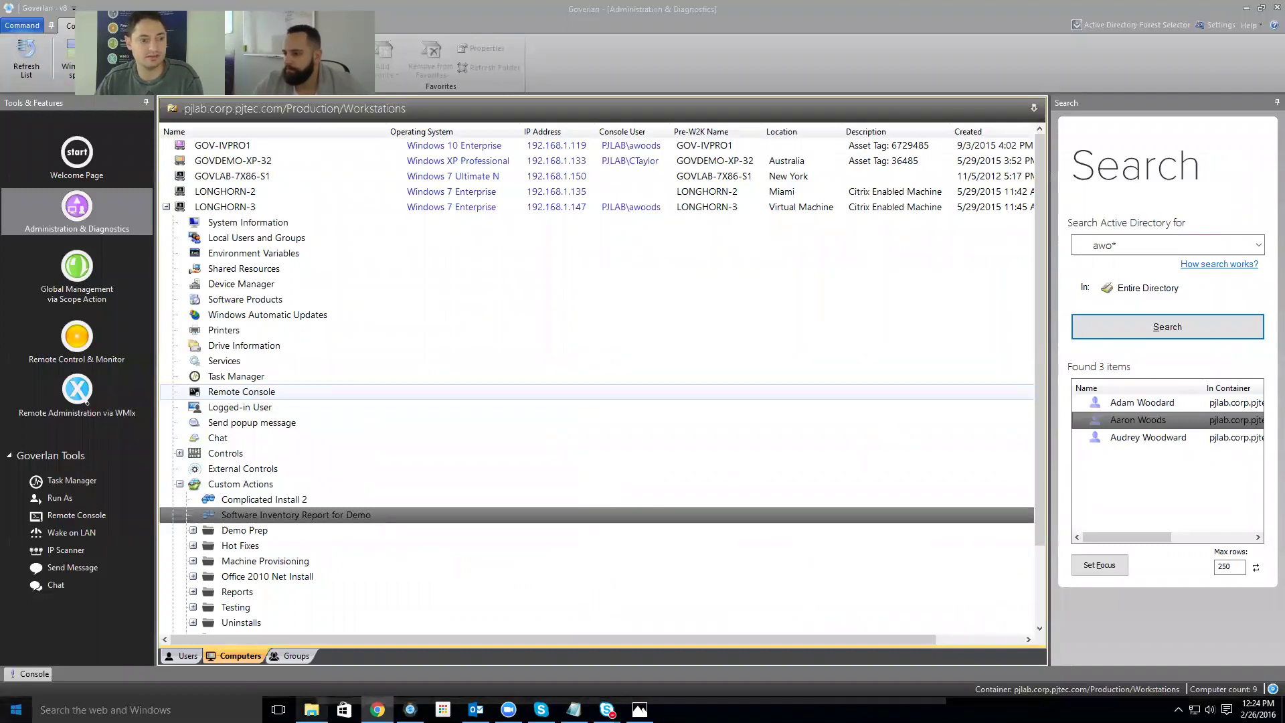
key("super")
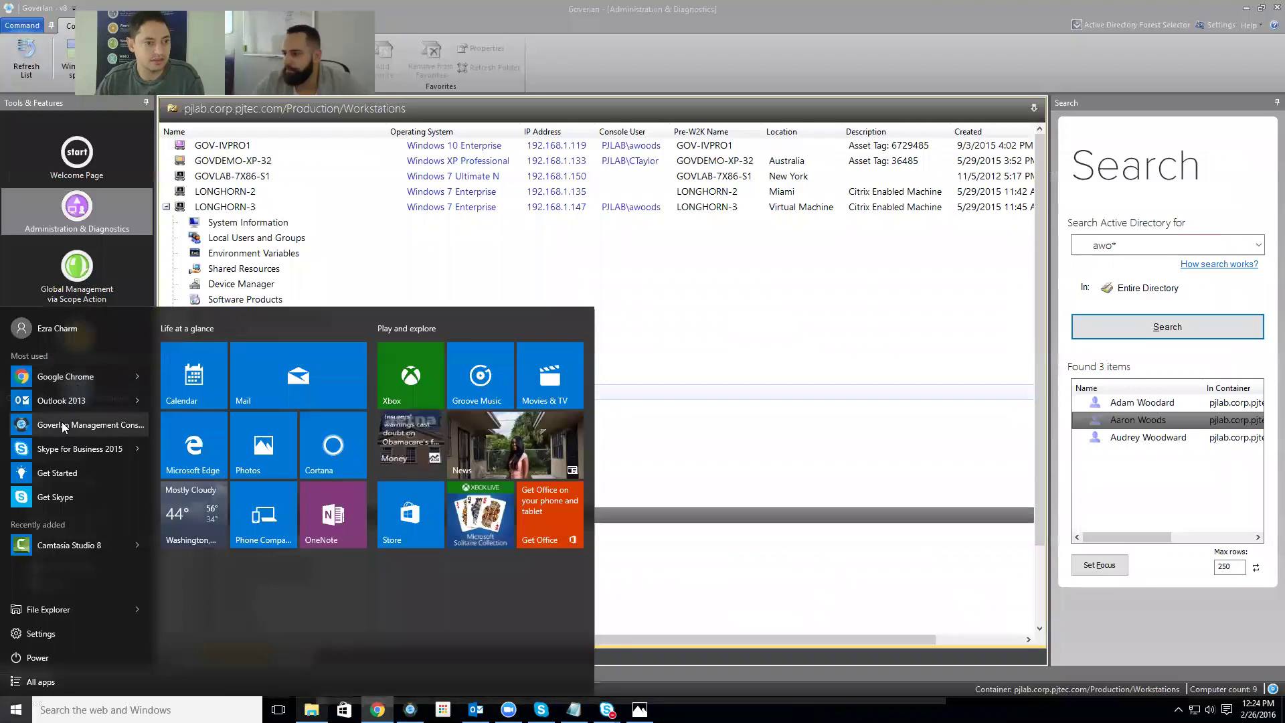
left_click(90, 418)
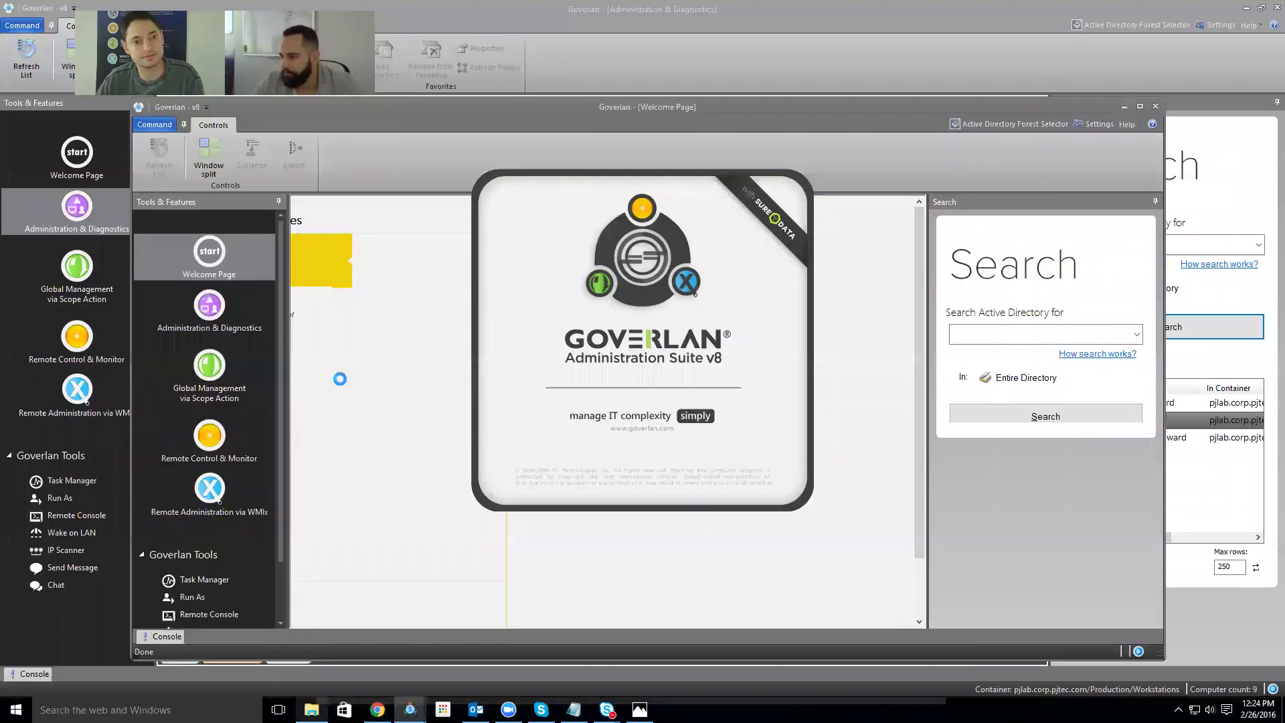
double_click(379, 102)
left_click(76, 271)
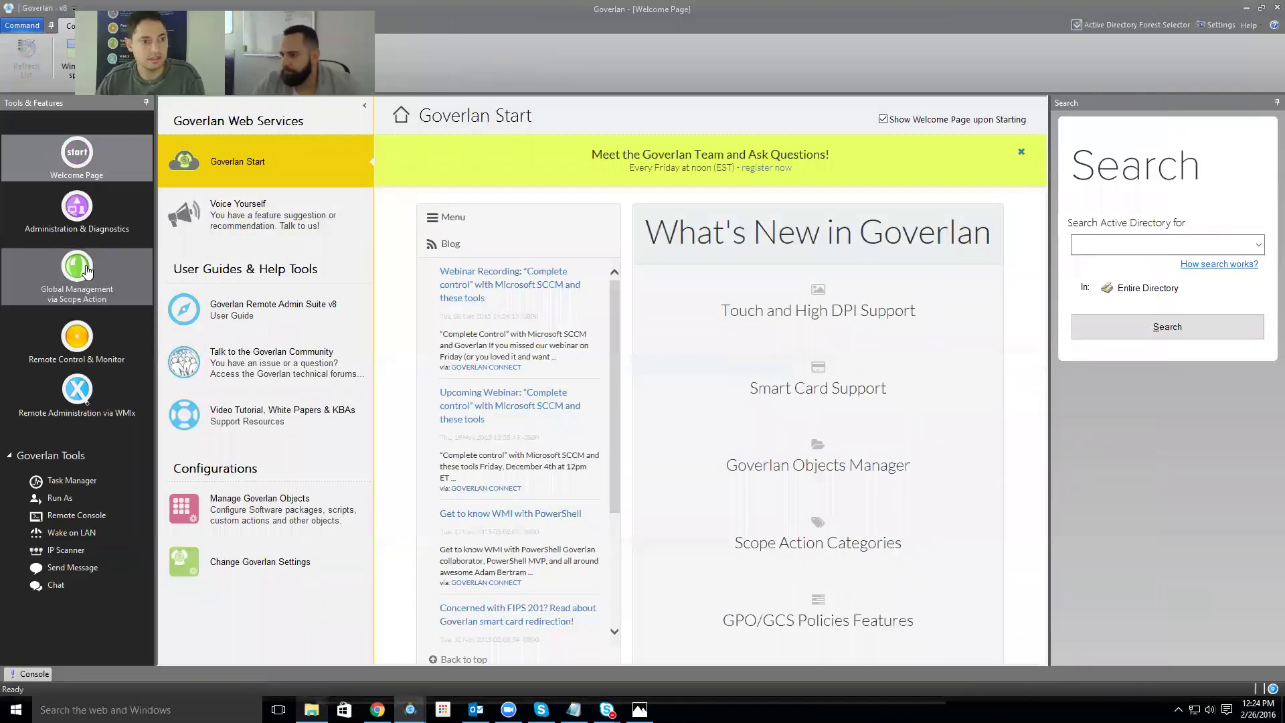
scroll(327, 394, "down", 5)
scroll(344, 373, "up", 3)
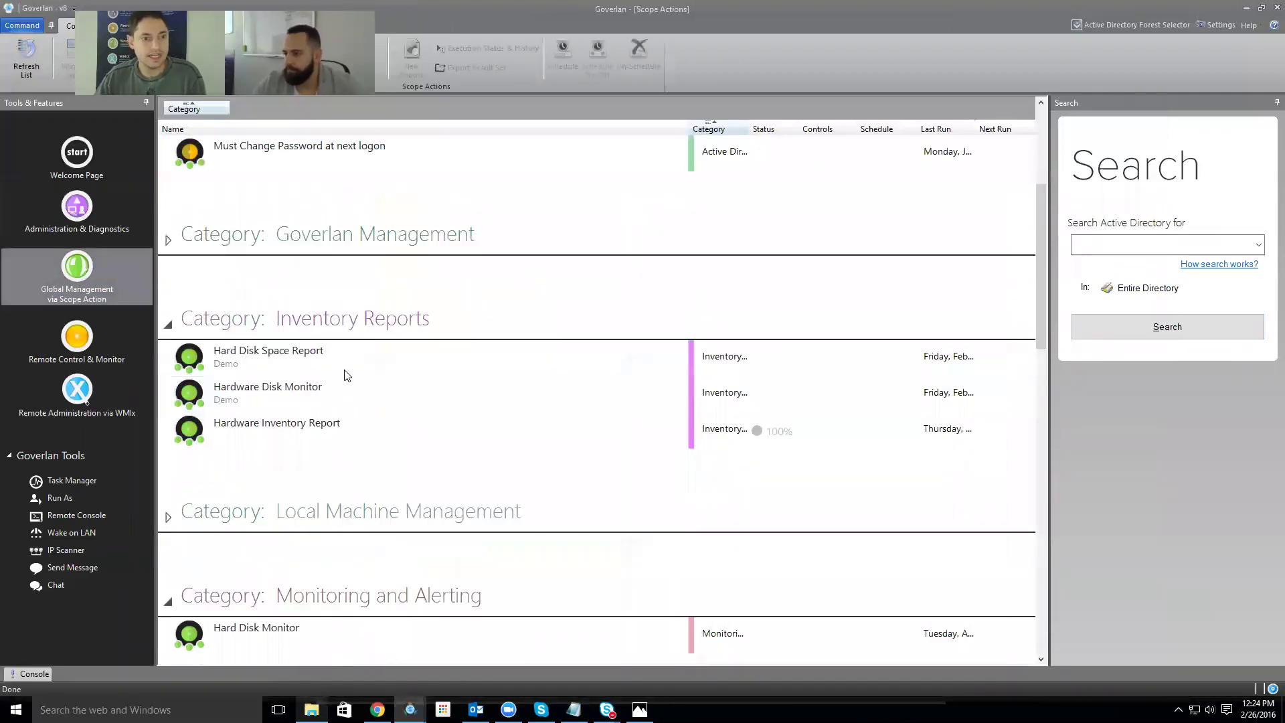
scroll(352, 362, "up", 3)
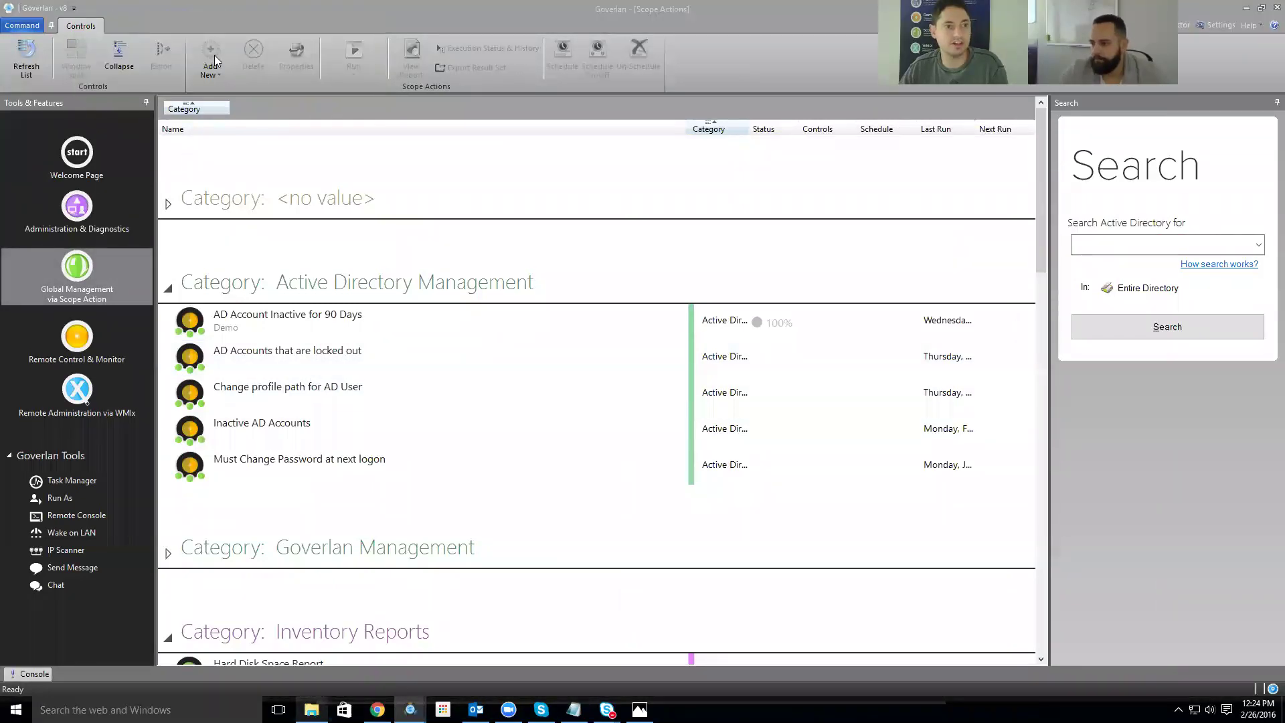
- Create a new scope action named "Software Inventory" in the Software Inventory category and continue to its scope definition
left_click(207, 54)
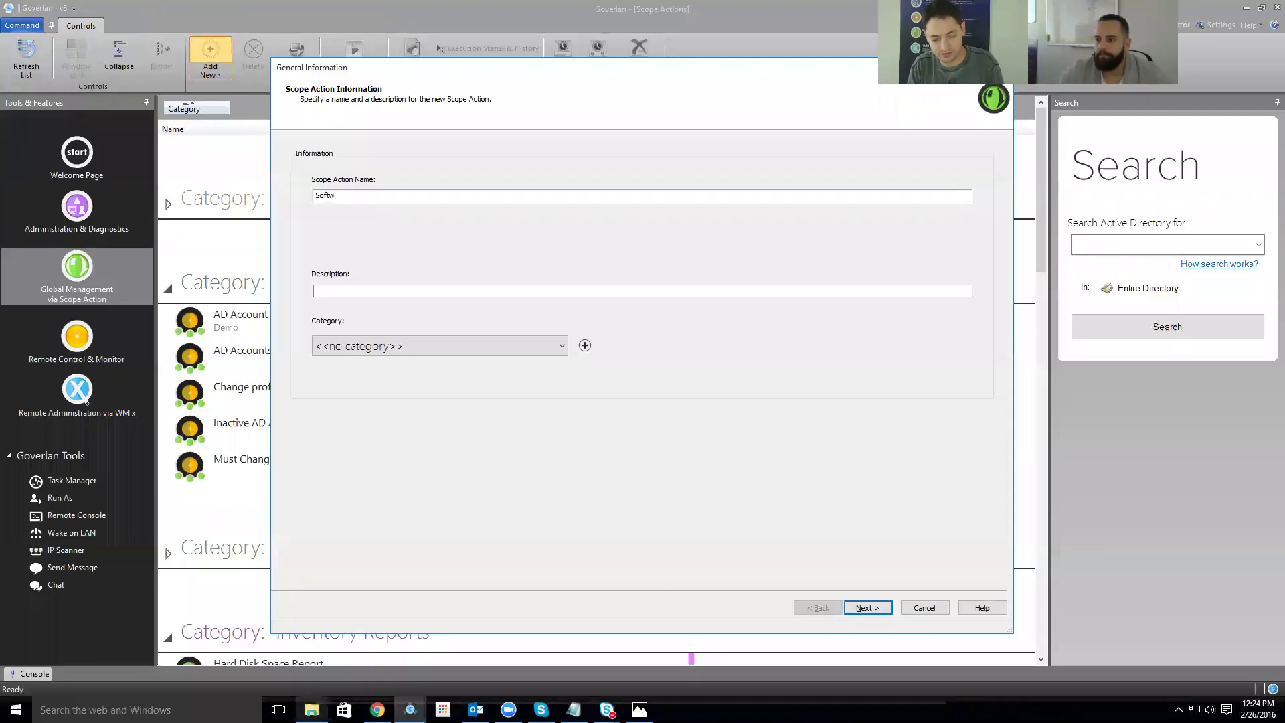
type("Software Inventory")
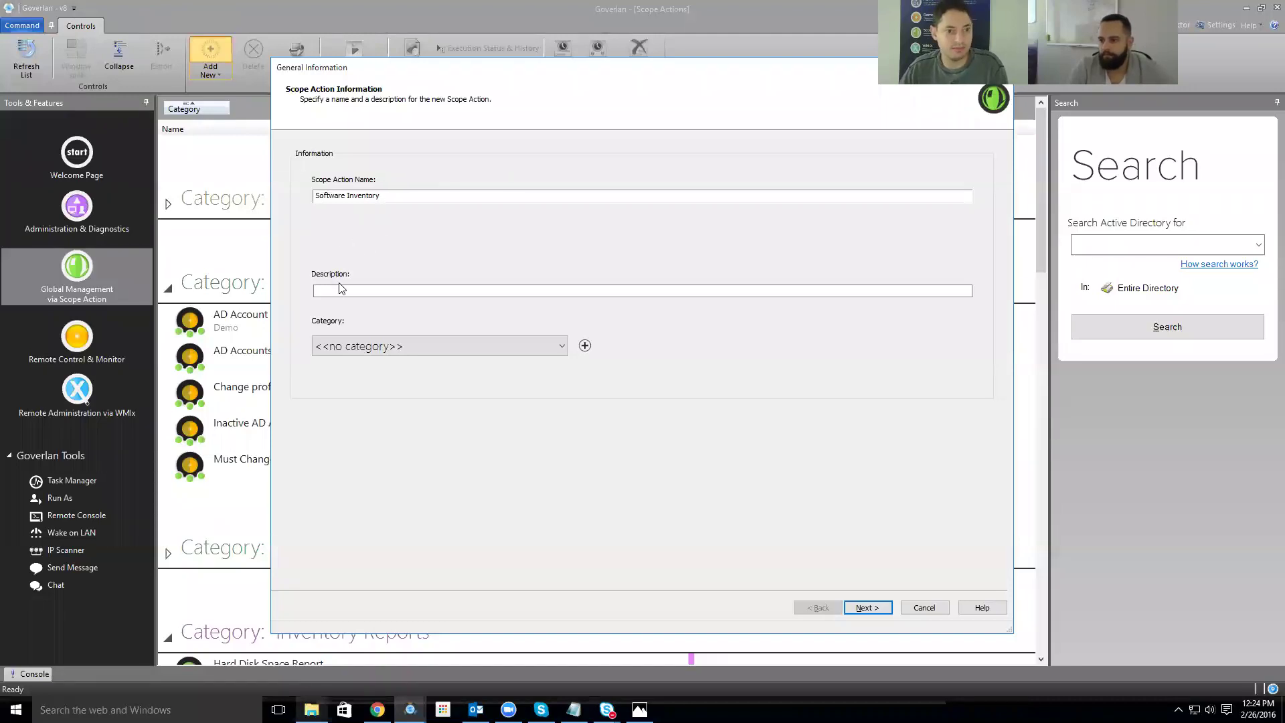
left_click(364, 347)
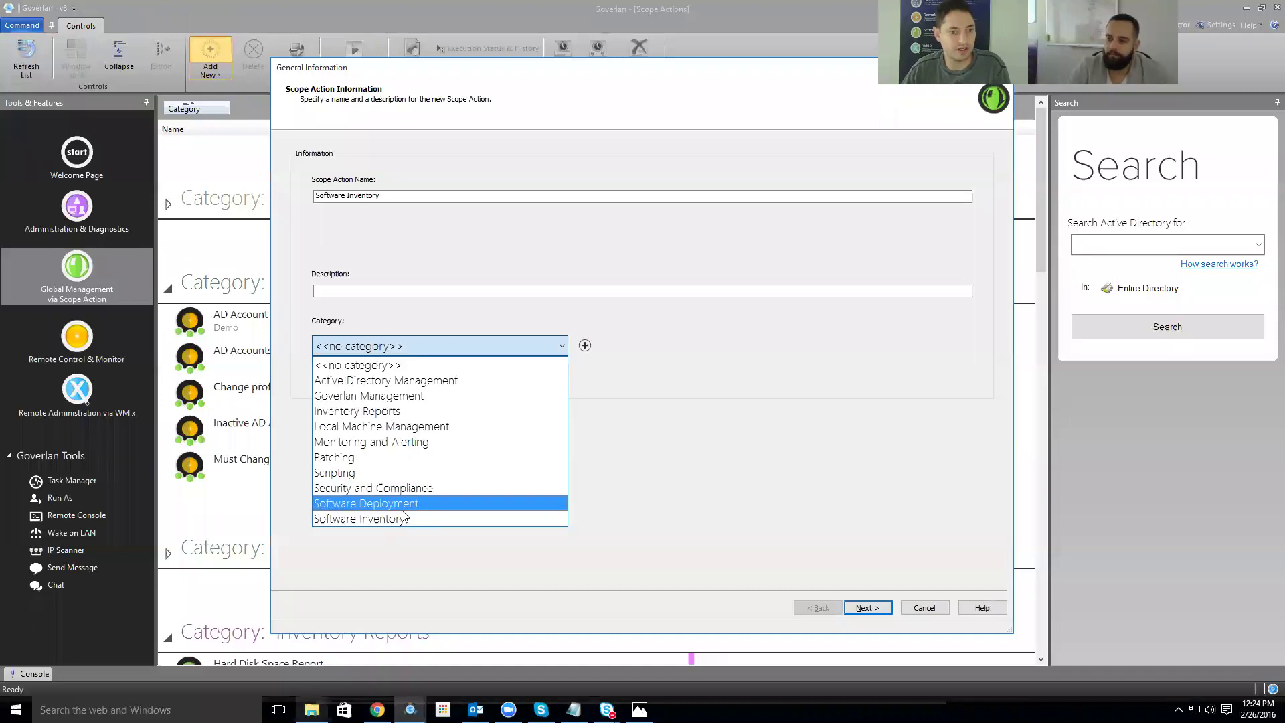
left_click(402, 510)
left_click(373, 360)
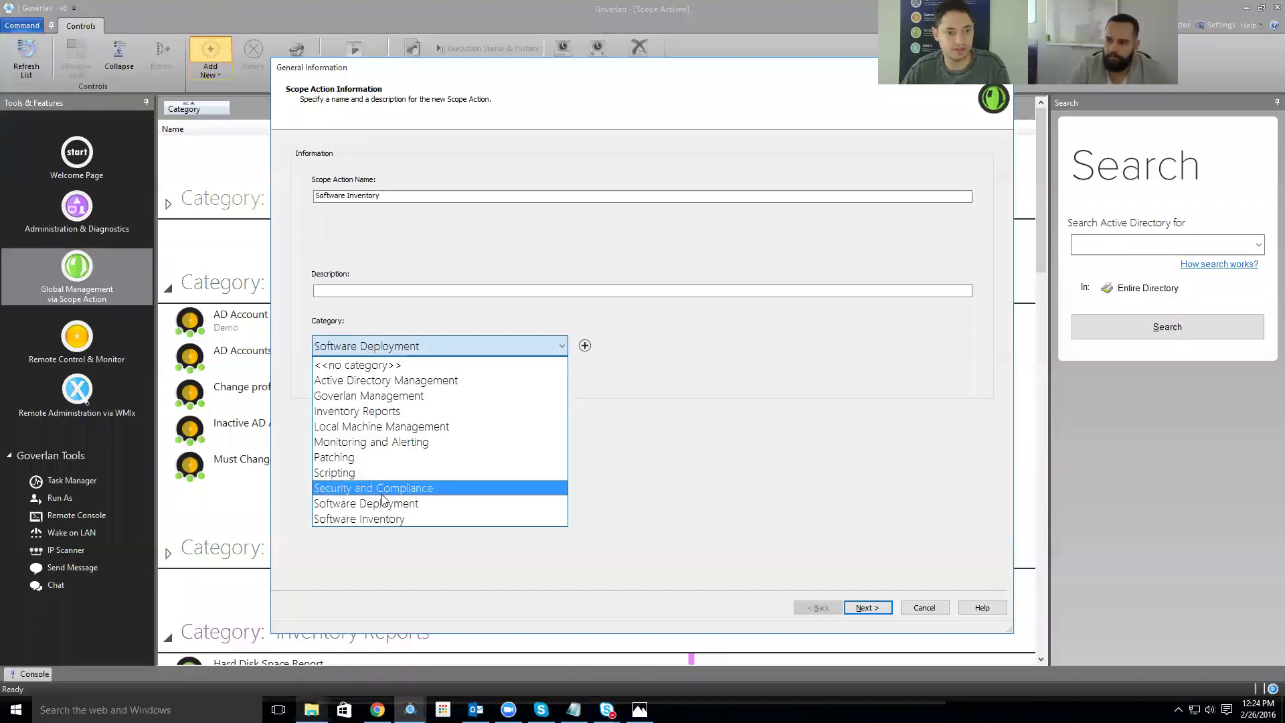
left_click(386, 516)
left_click(863, 607)
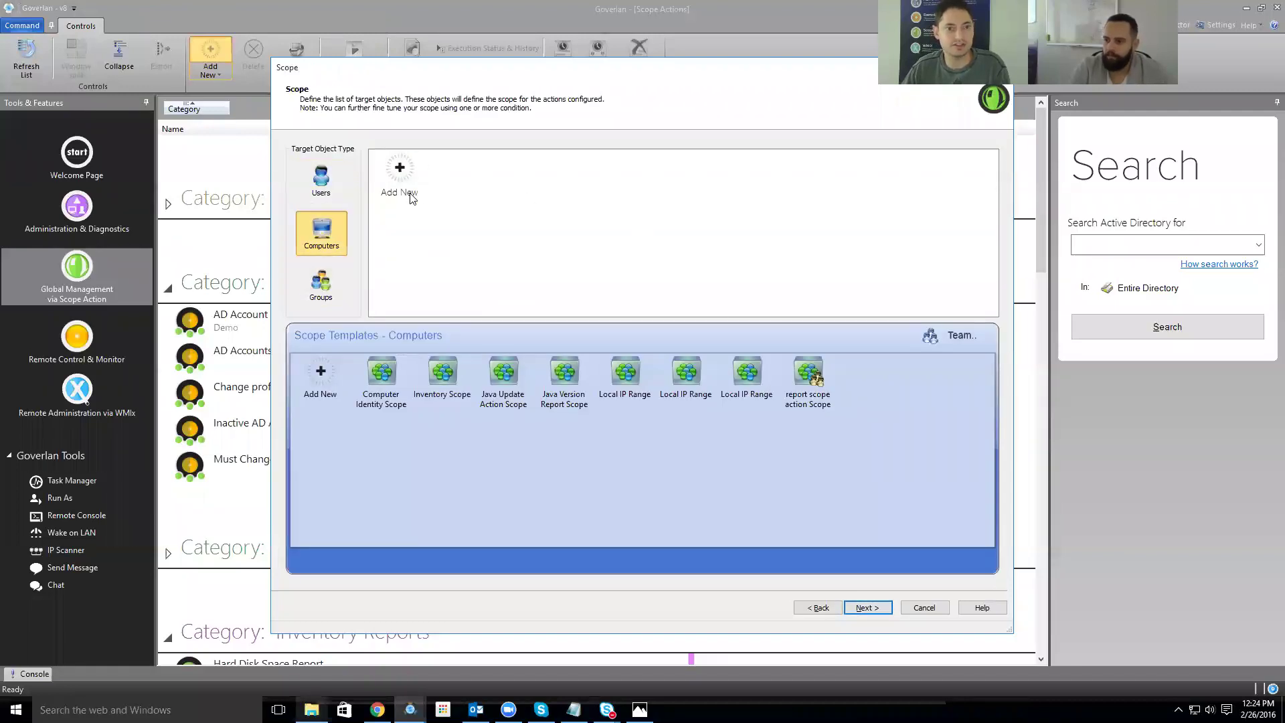
- Define the computer scope as the Workstations container under Production in pjlab.corp.pjtec.com and continue to the action modules
double_click(406, 184)
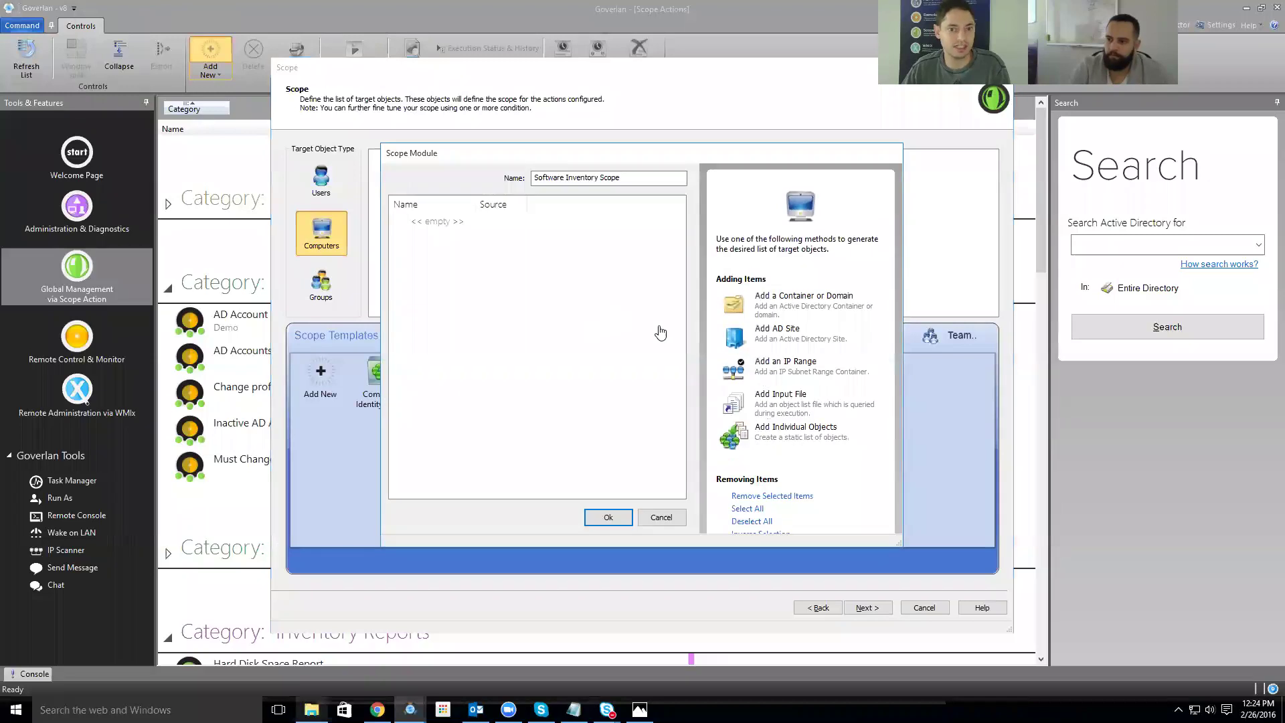
left_click(790, 311)
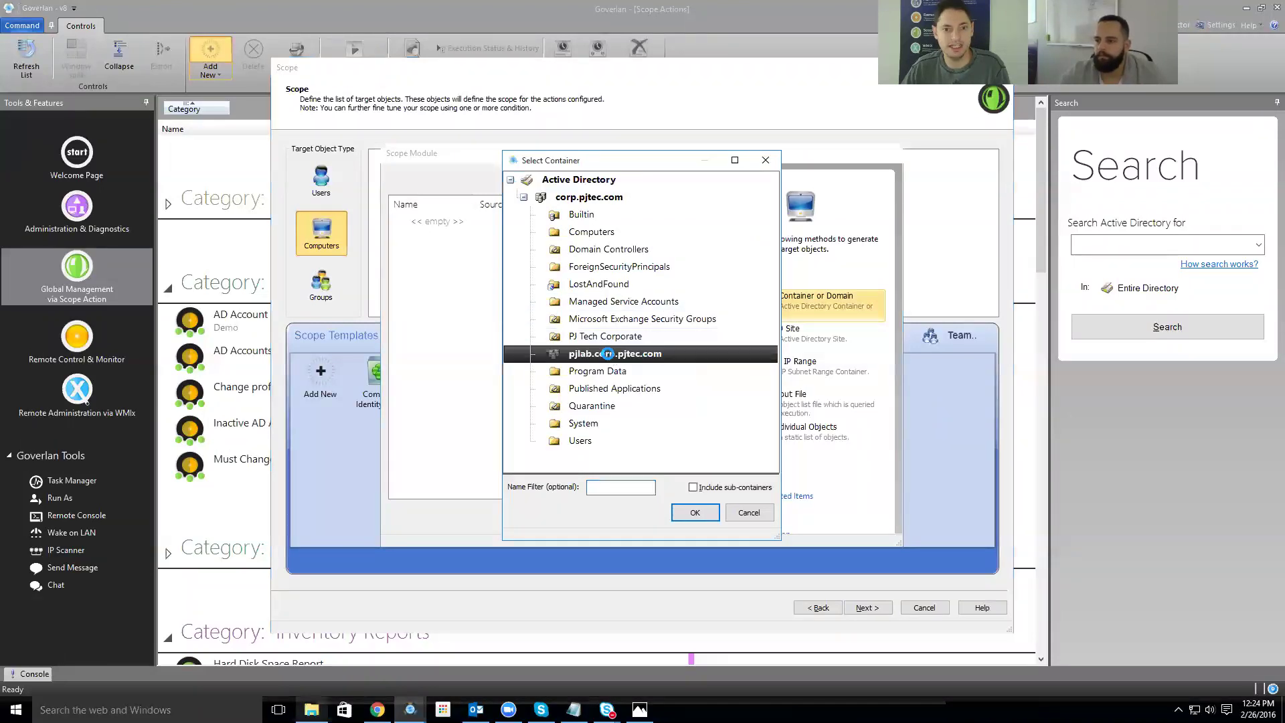
double_click(611, 353)
scroll(611, 360, "down", 4)
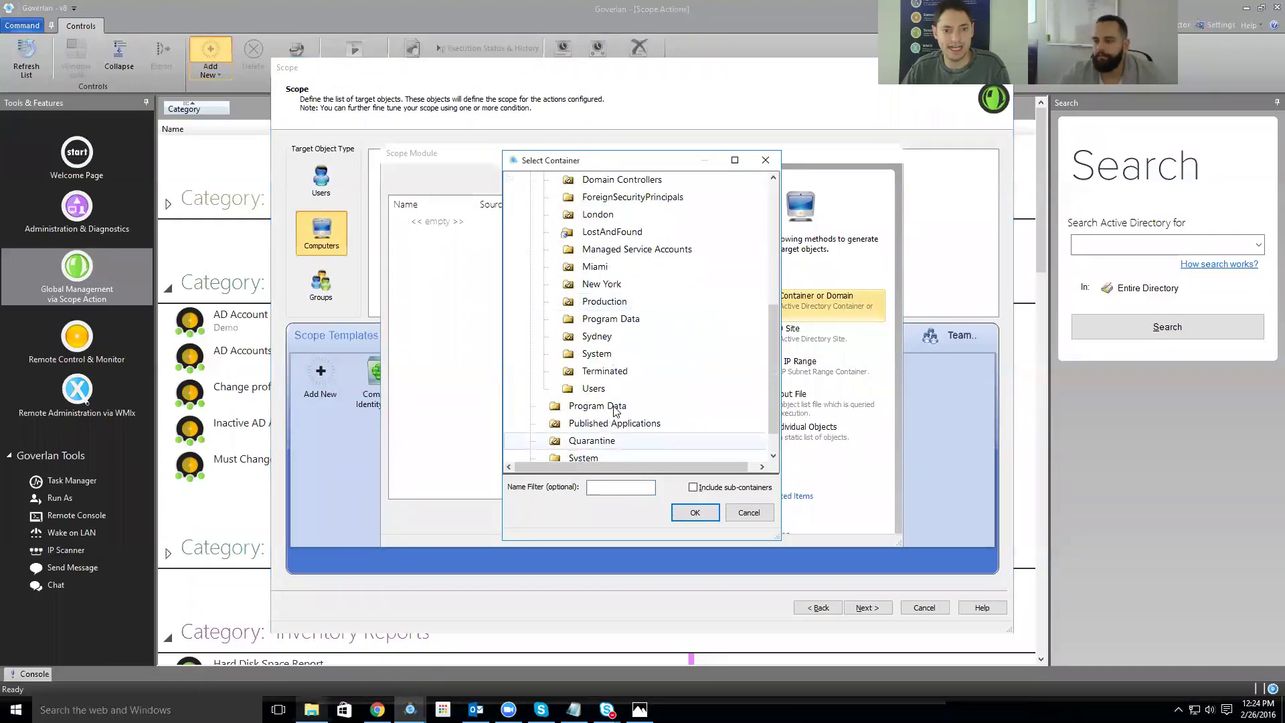
scroll(610, 402, "down", 1)
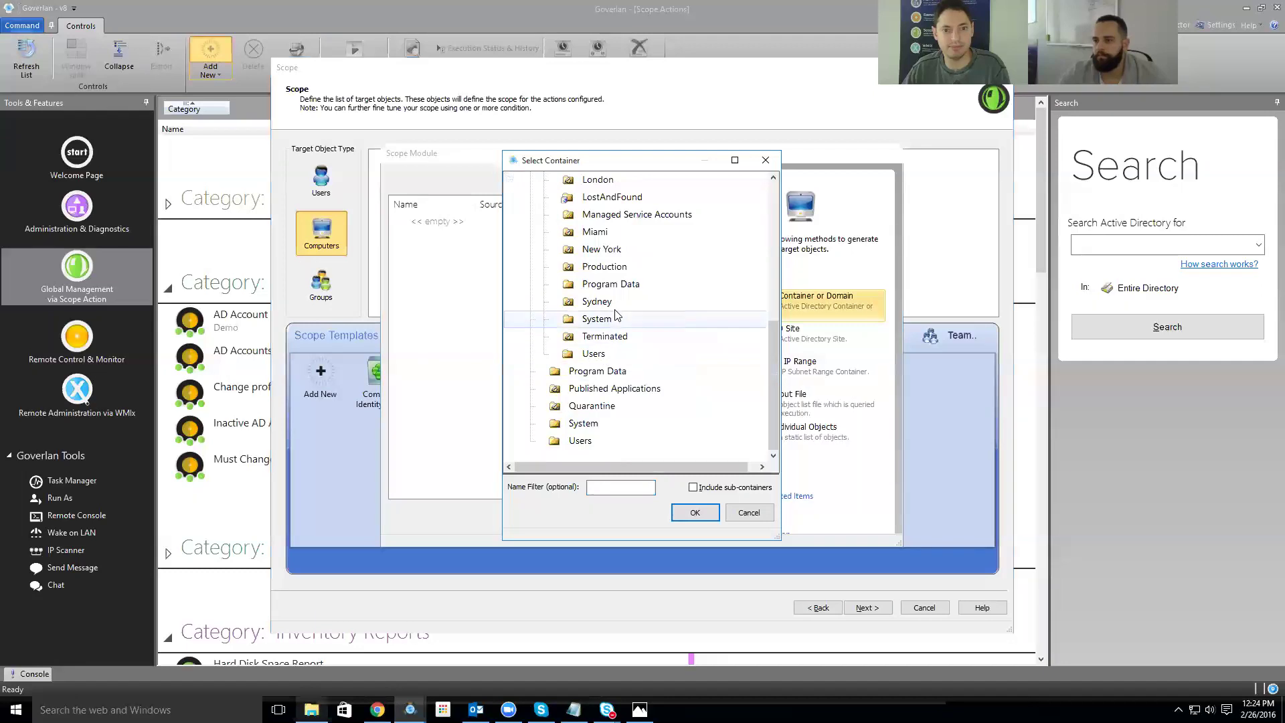
double_click(604, 267)
scroll(605, 329, "down", 1)
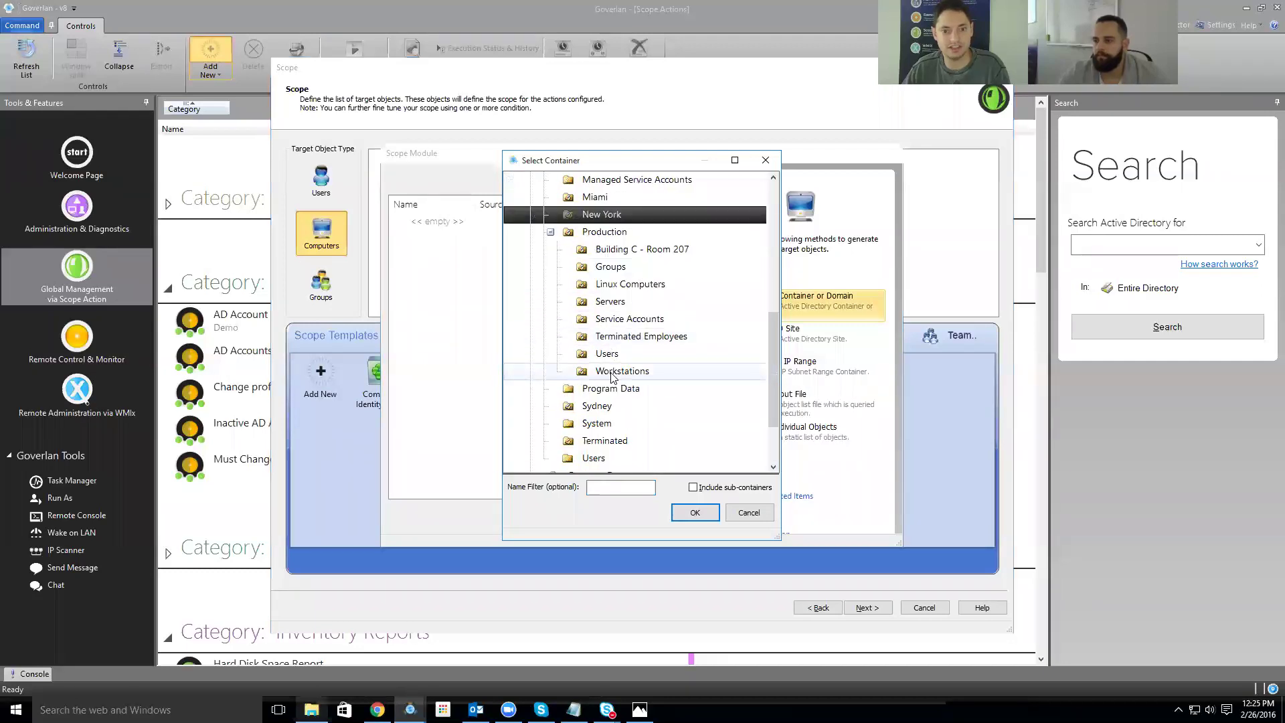
left_click(621, 371)
left_click(694, 513)
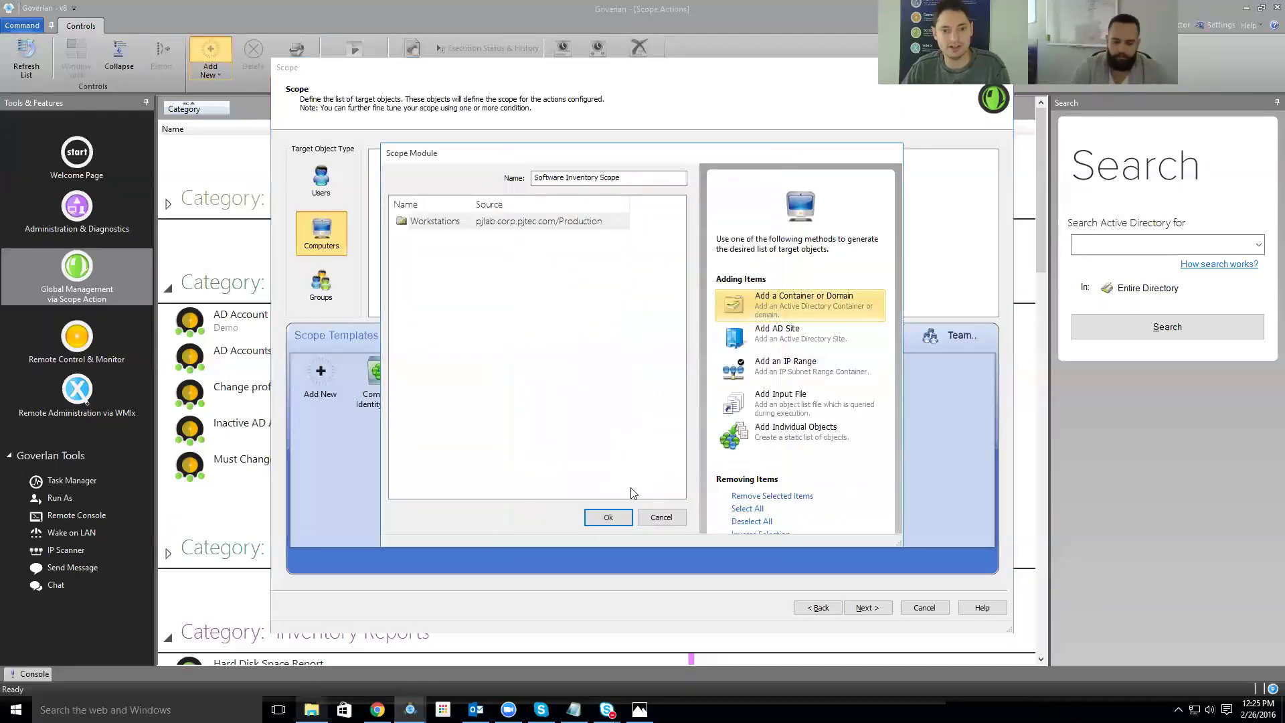
left_click(596, 518)
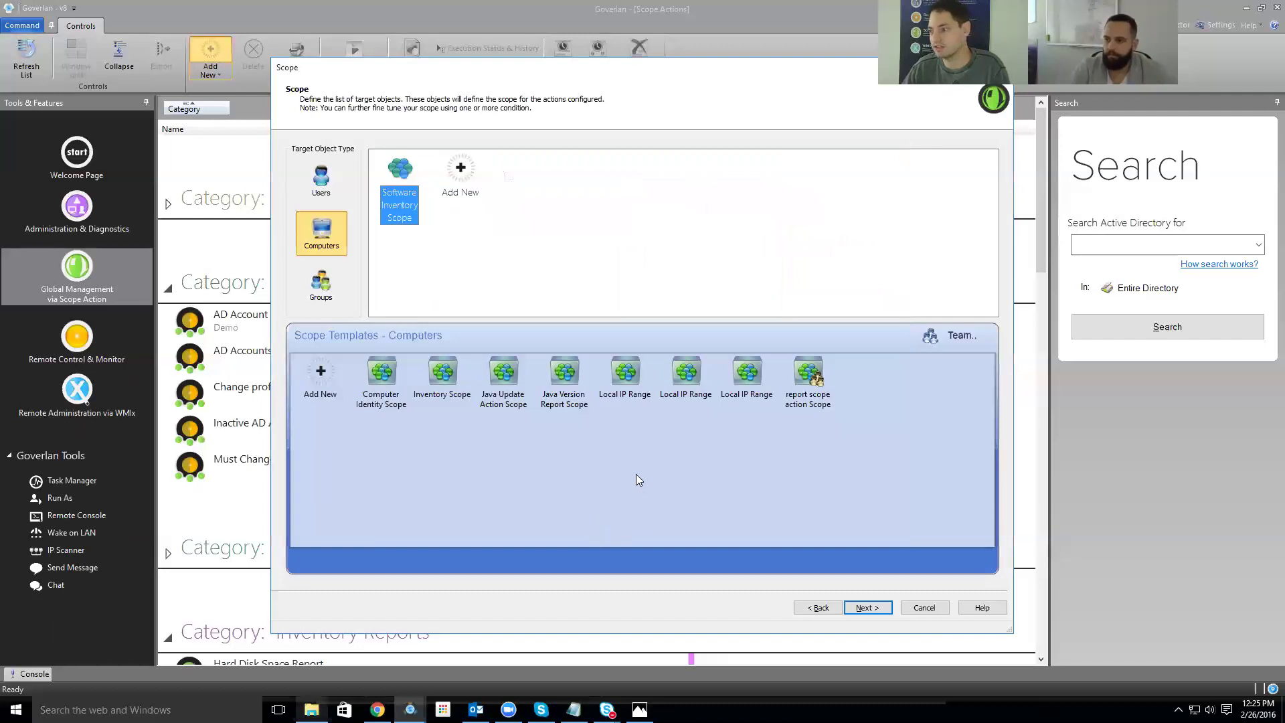
left_click(866, 607)
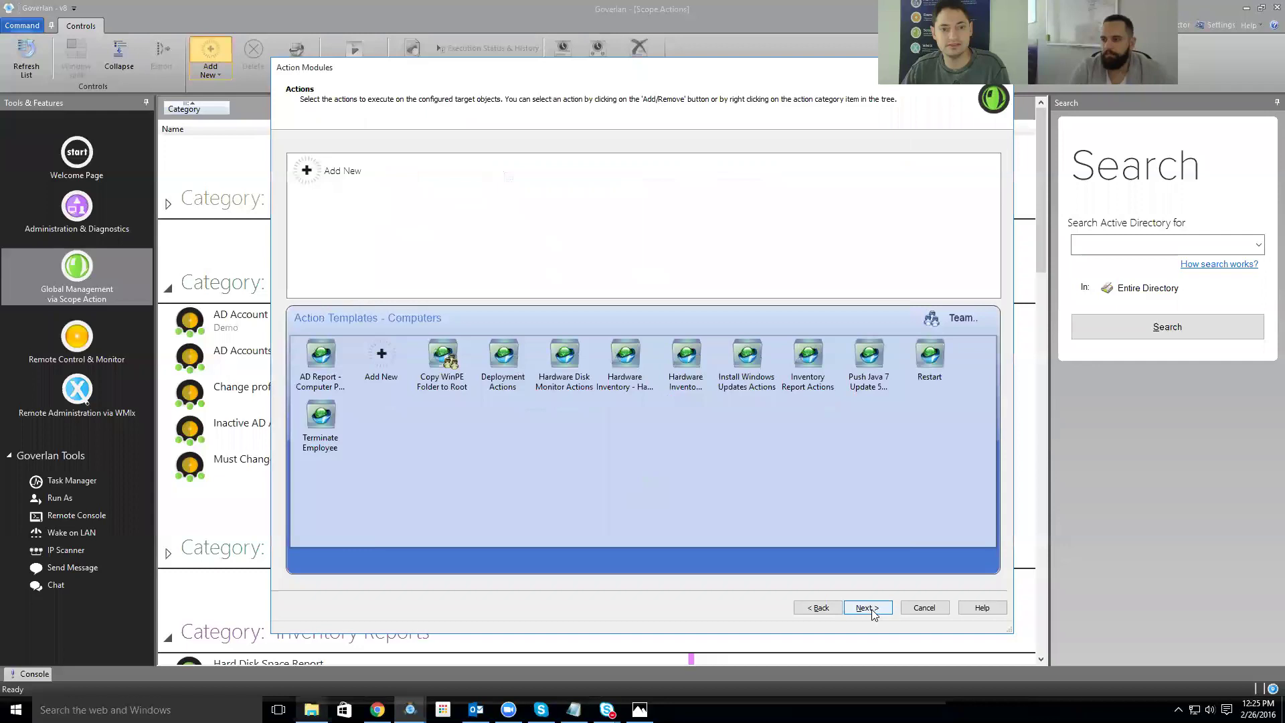
- Create a new action module reporting each software product's Product Name, Product Version, Product Code and Install Date
left_click(335, 172)
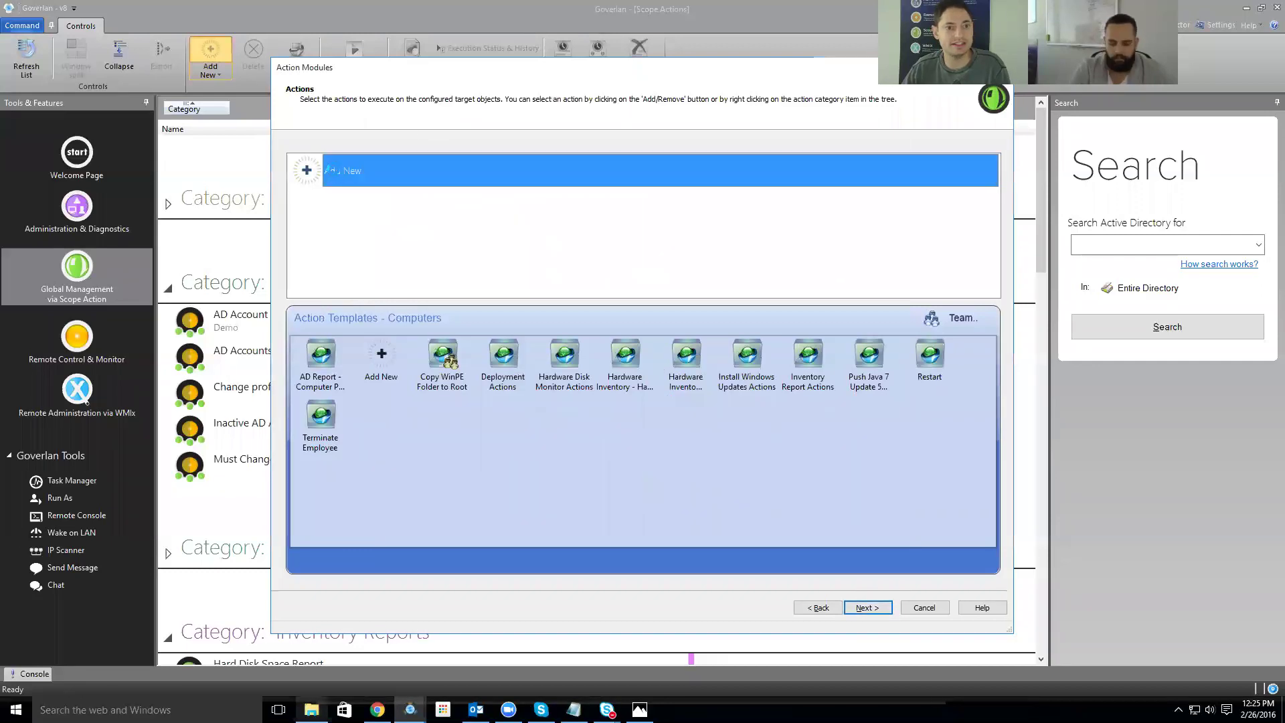
left_click(346, 197)
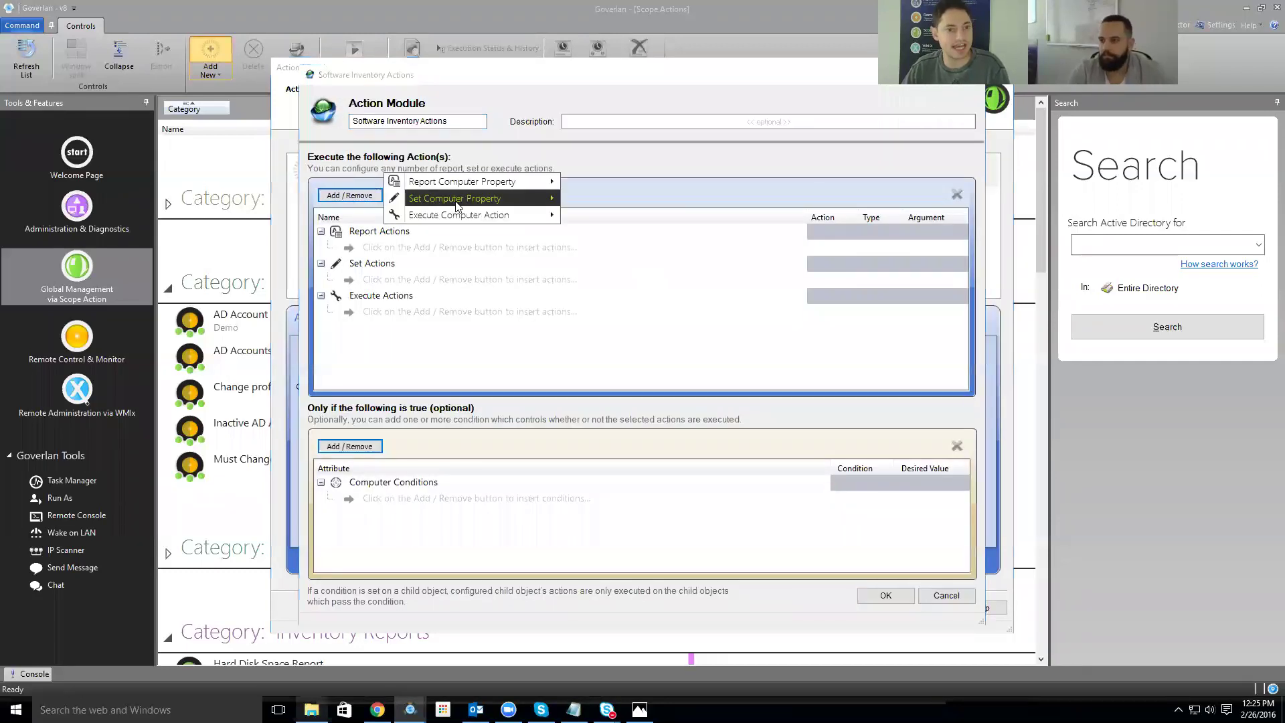
mouse_move(462, 182)
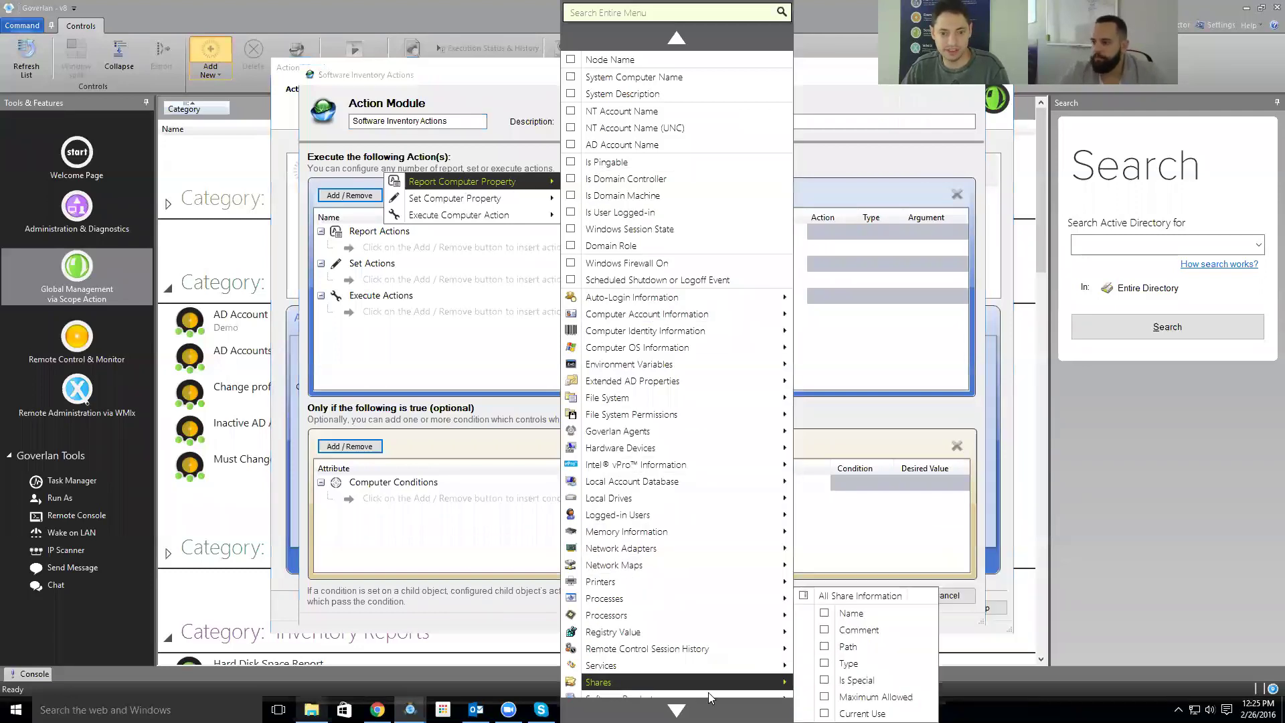
scroll(707, 692, "down", 3)
mouse_move(681, 581)
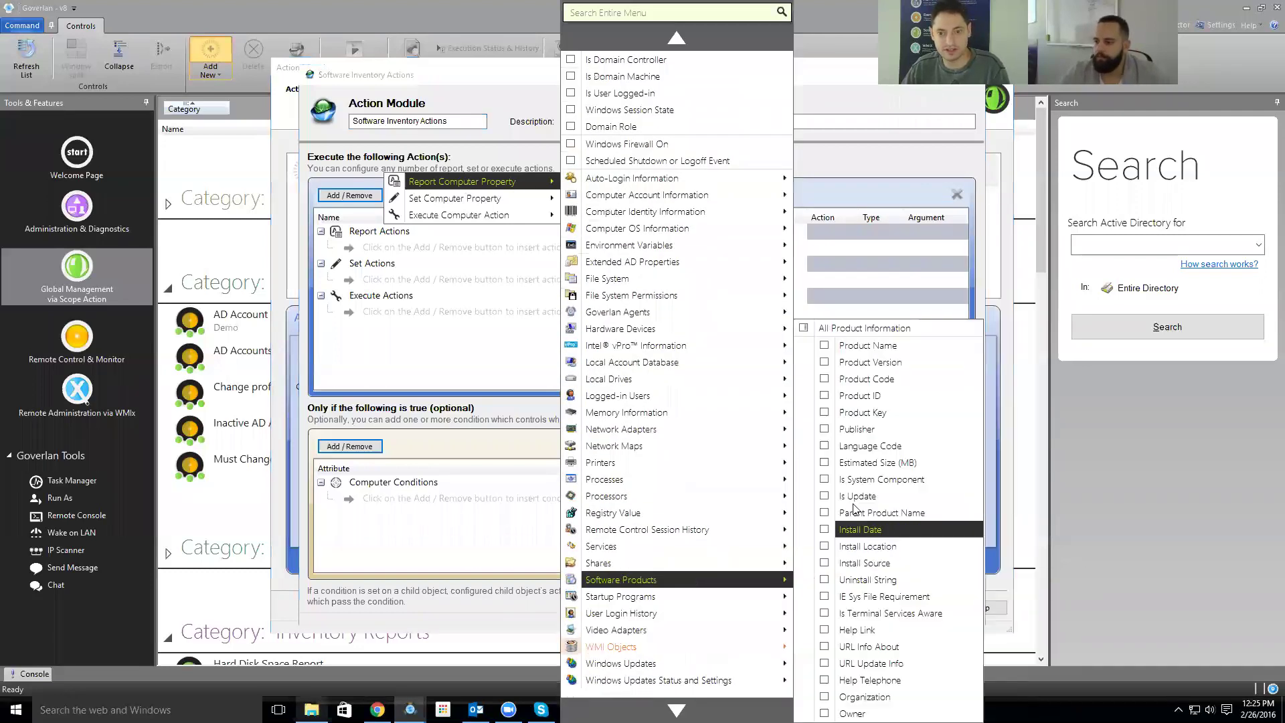
left_click(863, 346)
left_click(863, 362)
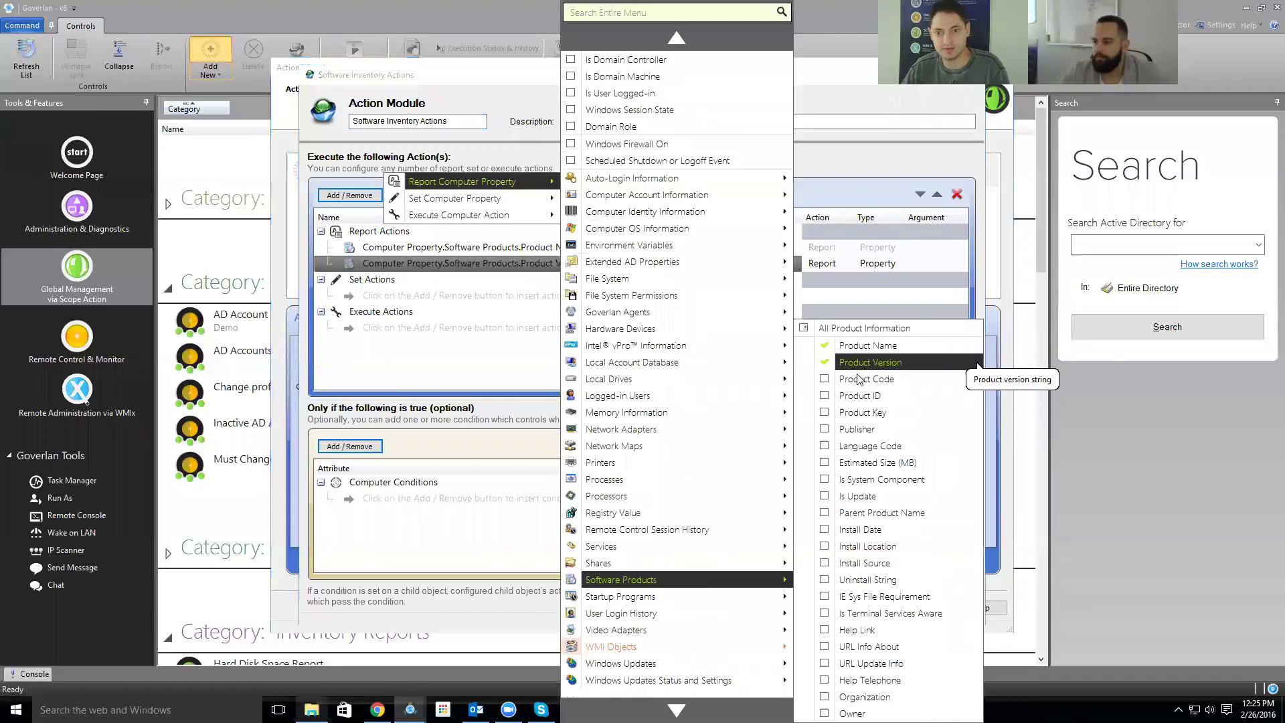
left_click(863, 379)
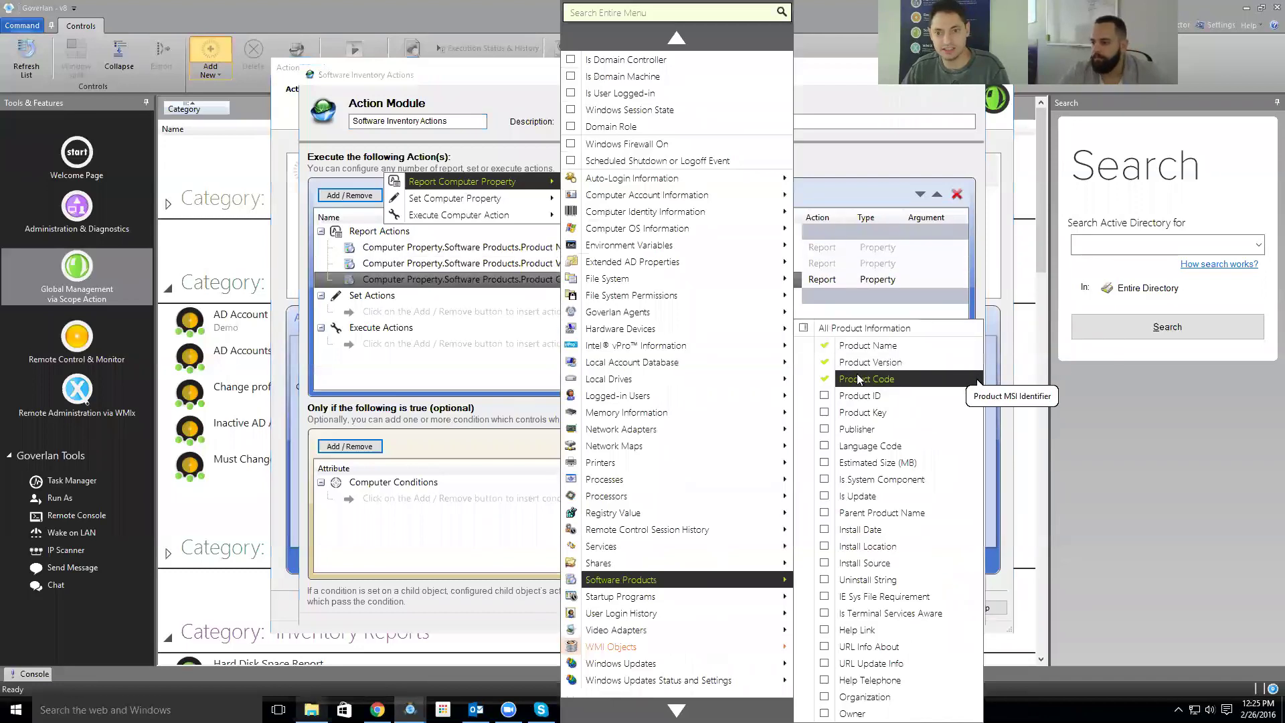
left_click(863, 529)
- Add the User Login History properties User Name, User Domain Name, Login Time and Logout Time to the report actions
mouse_move(720, 396)
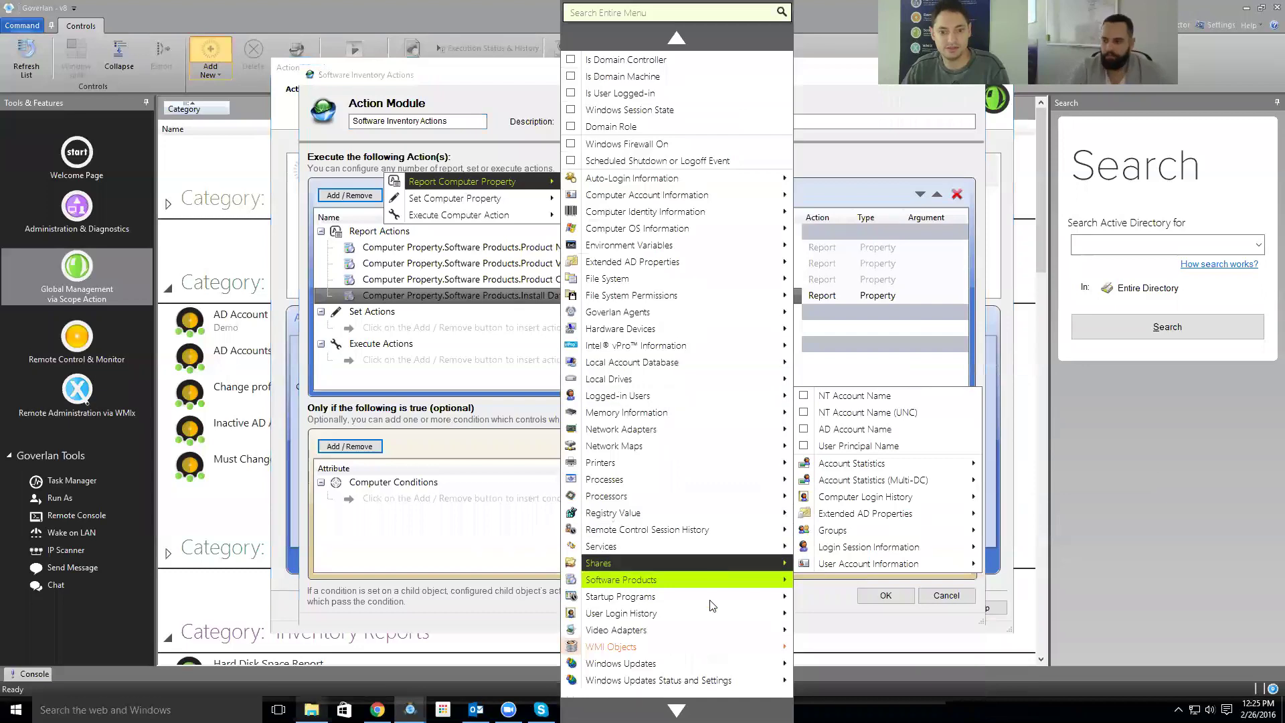
mouse_move(712, 613)
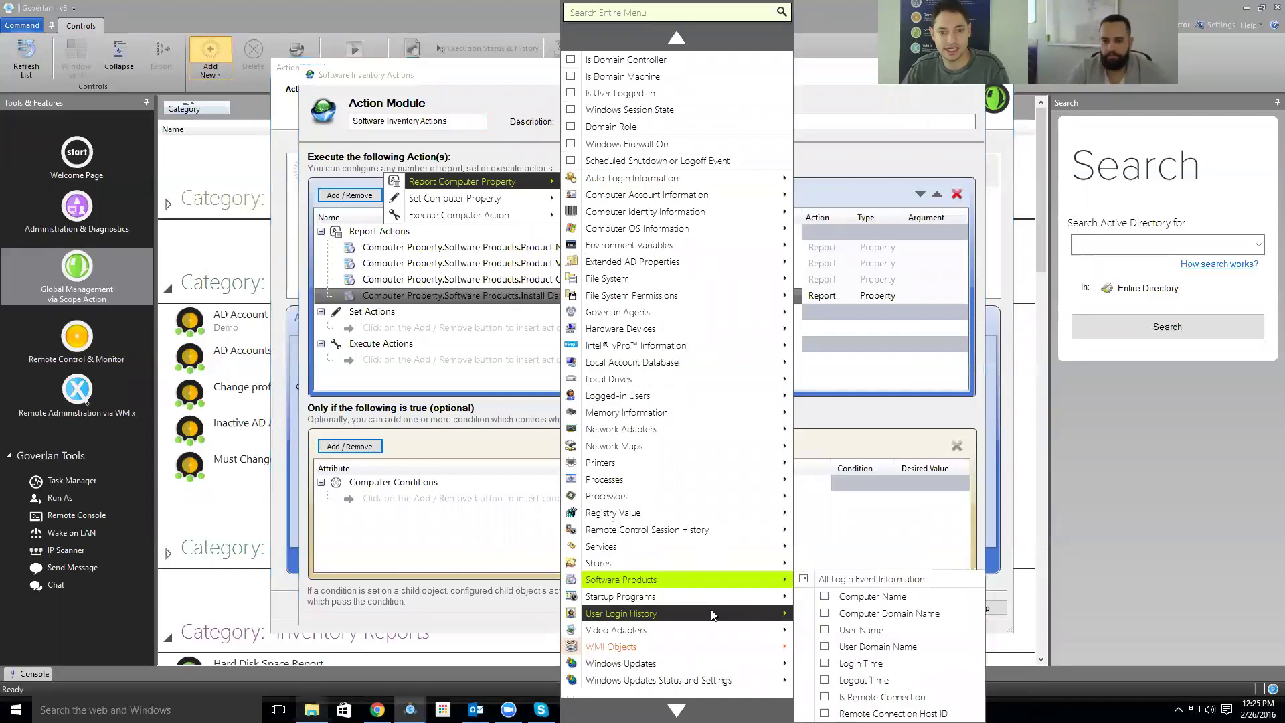
left_click(862, 631)
left_click(864, 646)
left_click(867, 663)
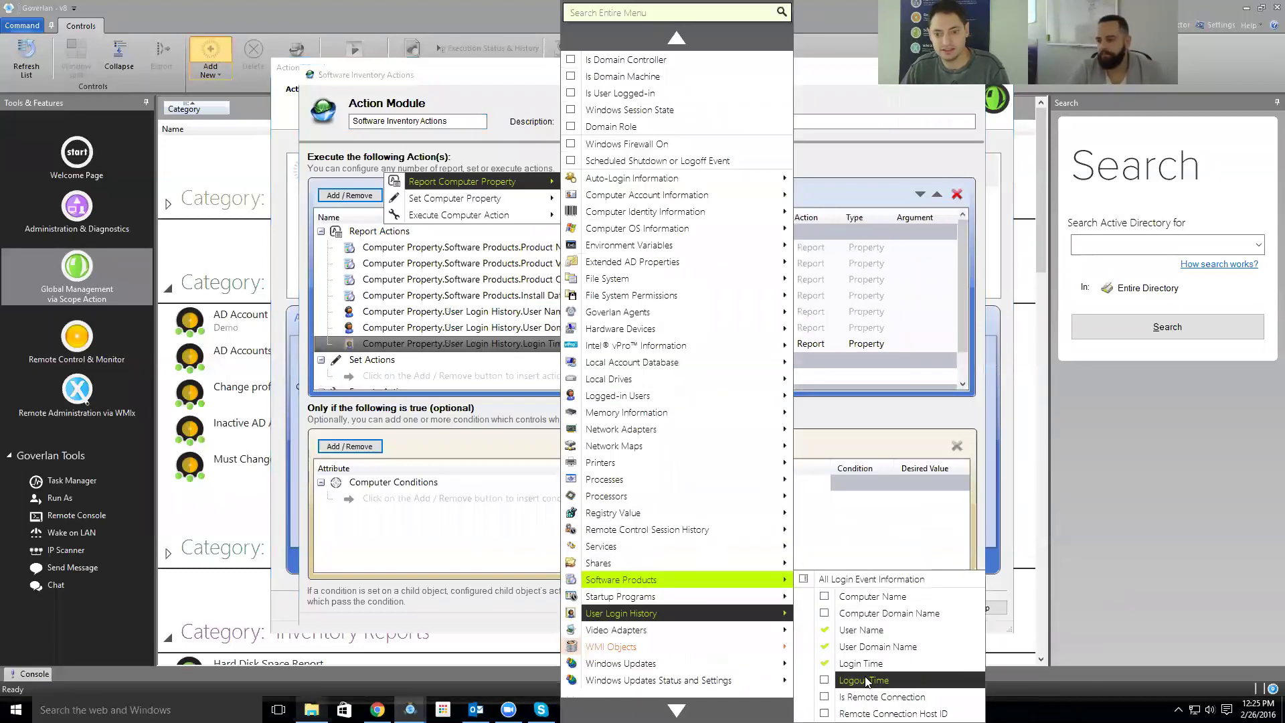
left_click(864, 680)
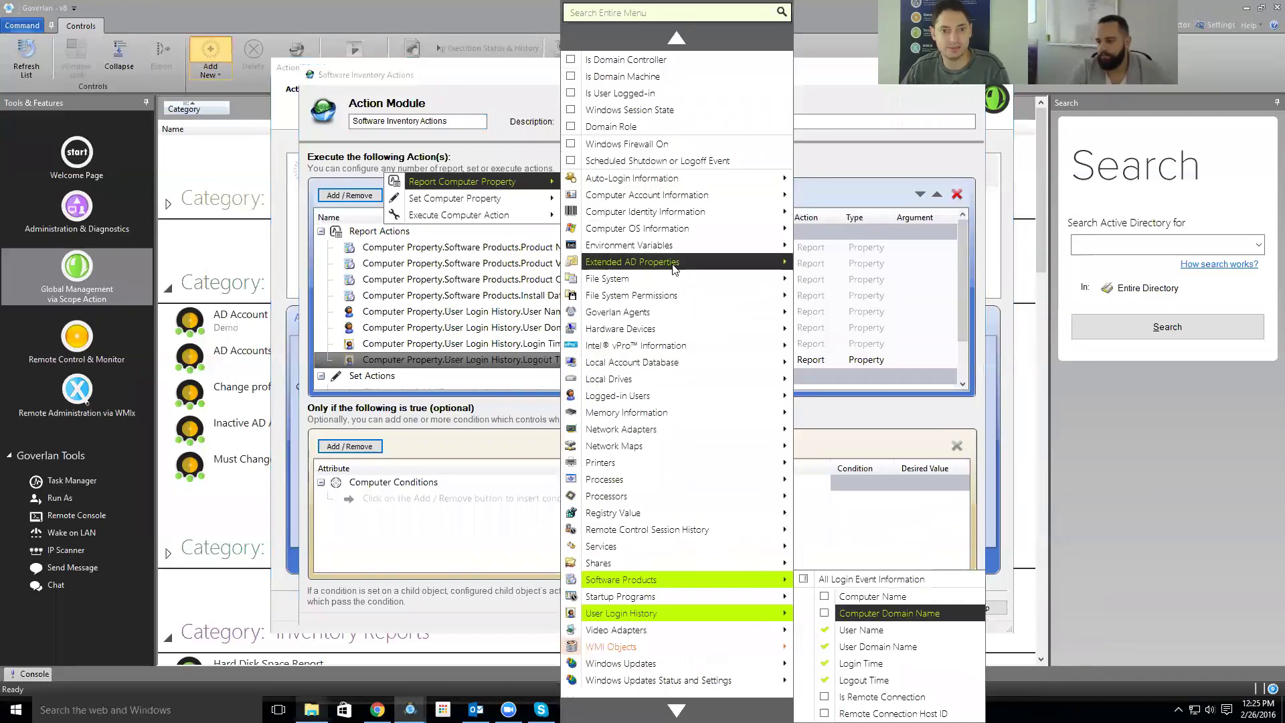
- Add the OS Display Name, OS Version and OS Version Major properties to the report actions and accept the action module
mouse_move(684, 240)
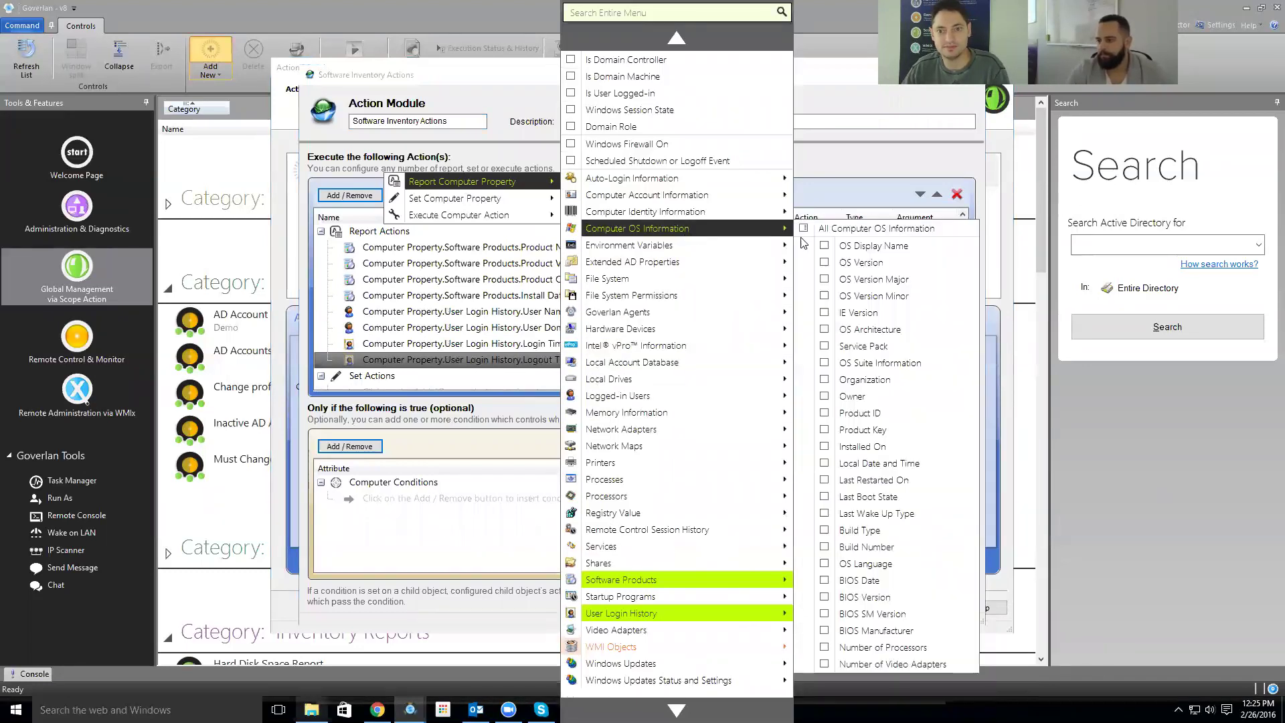
left_click(857, 245)
left_click(854, 278)
left_click(856, 263)
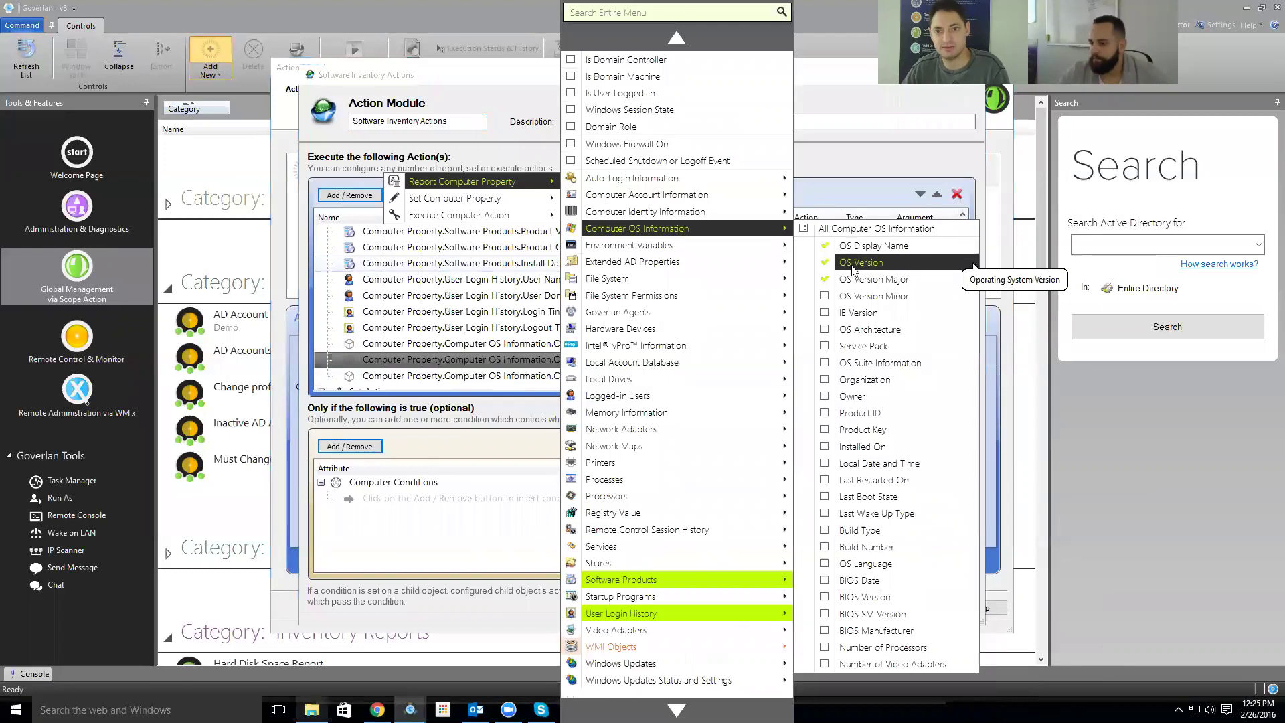
left_click(388, 409)
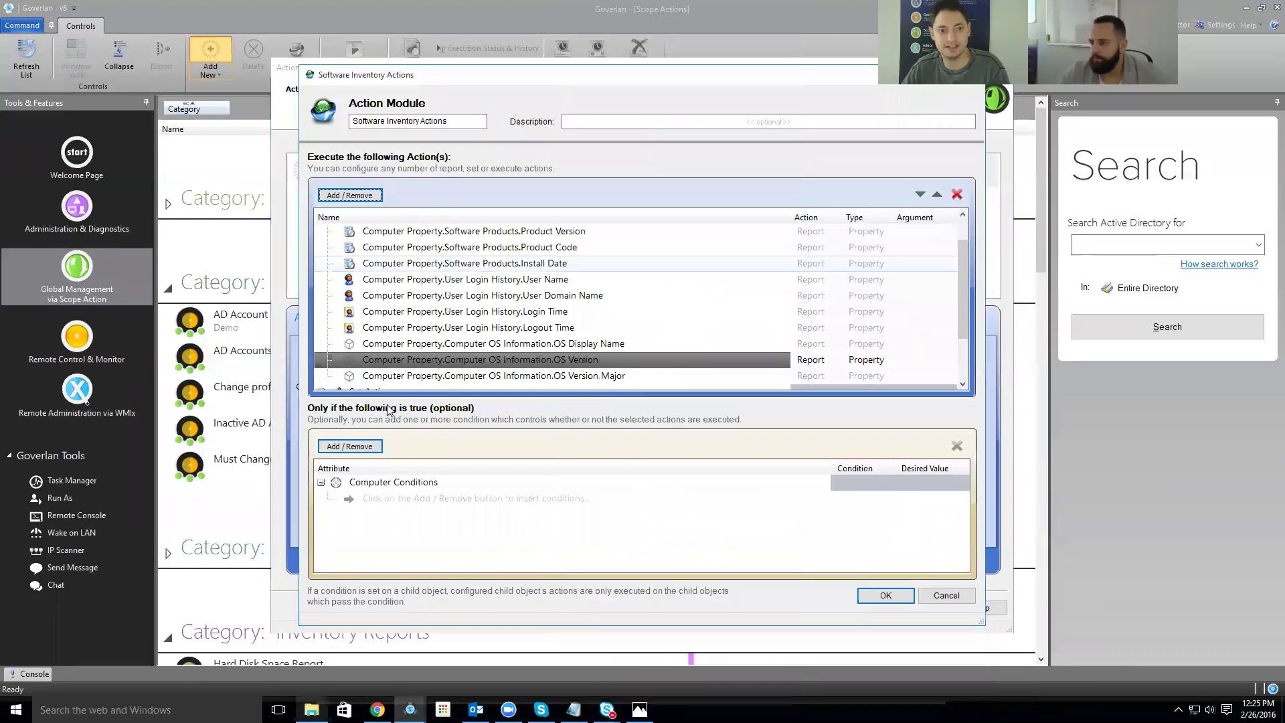
left_click(873, 597)
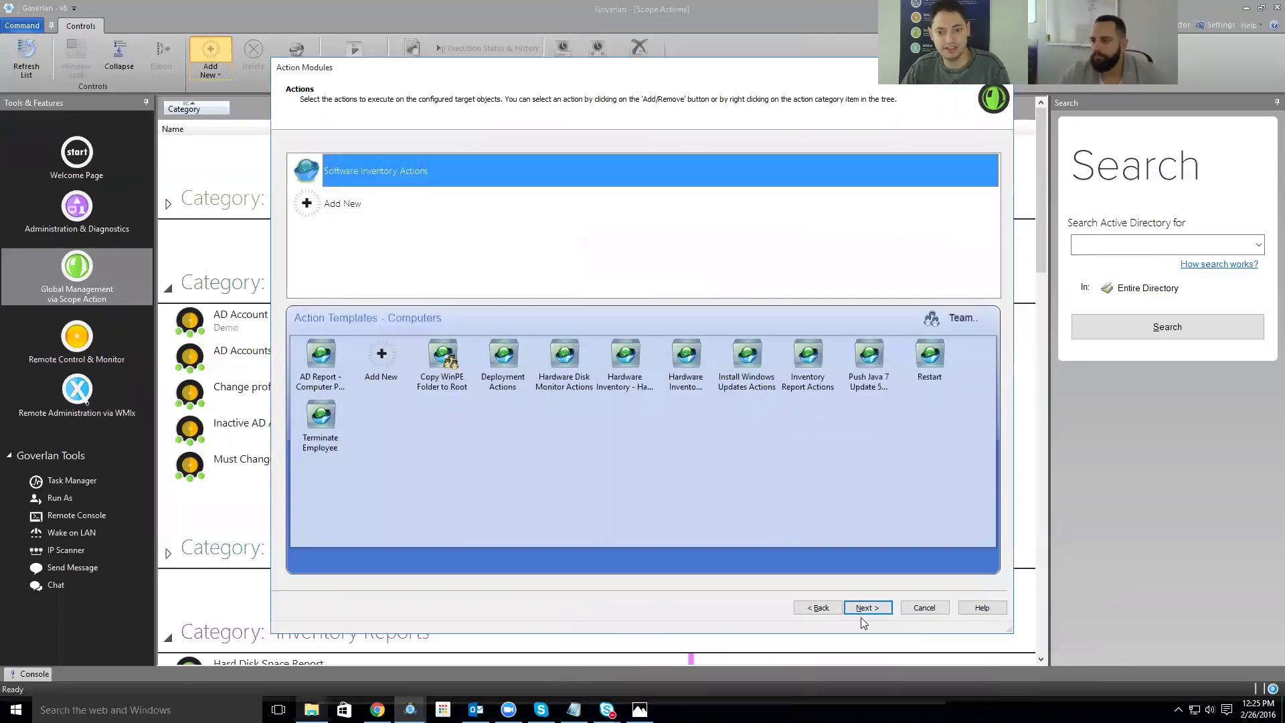
- Choose the HTML - Data sheet report format and finish the wizard with the scope action set to run now
left_click(866, 609)
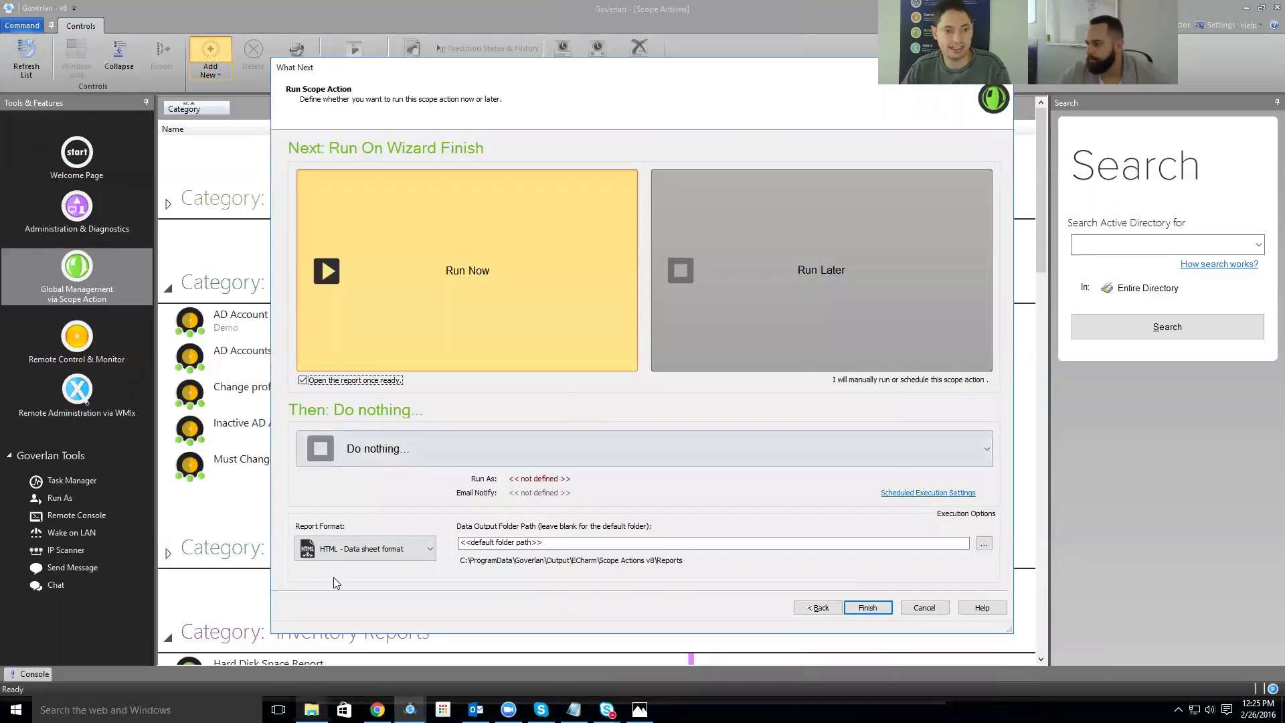
left_click(394, 553)
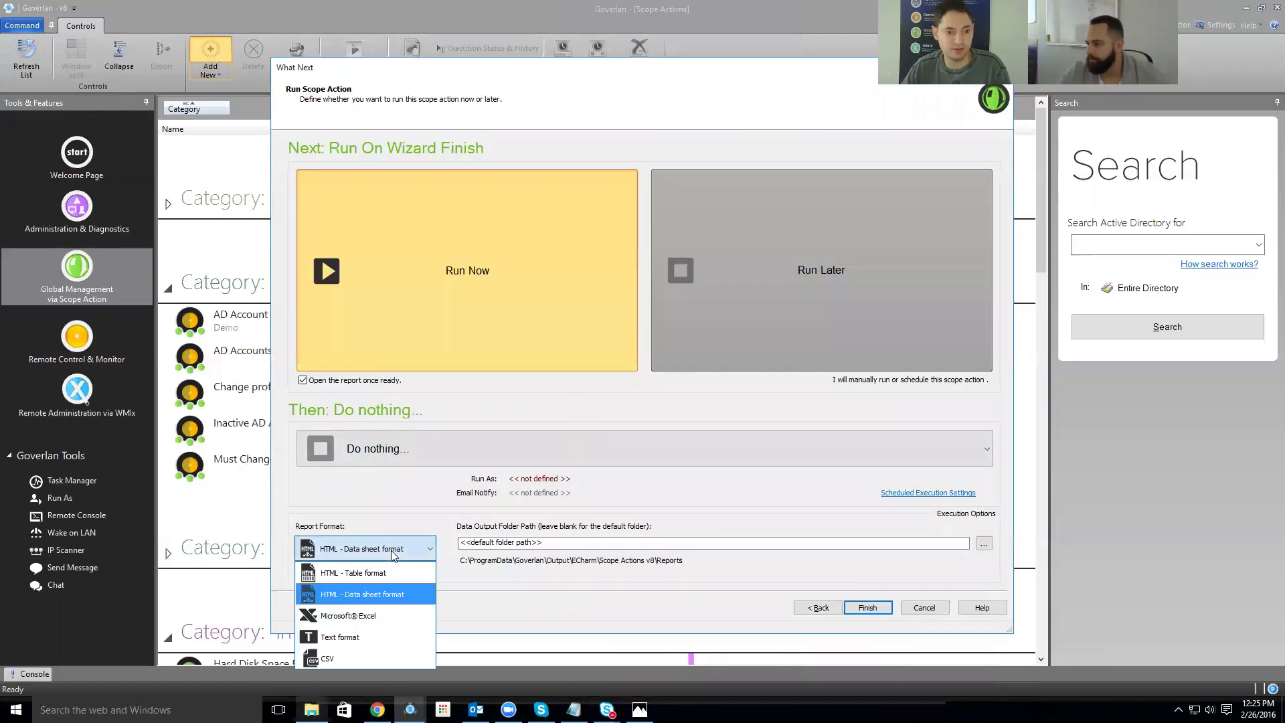
left_click(373, 593)
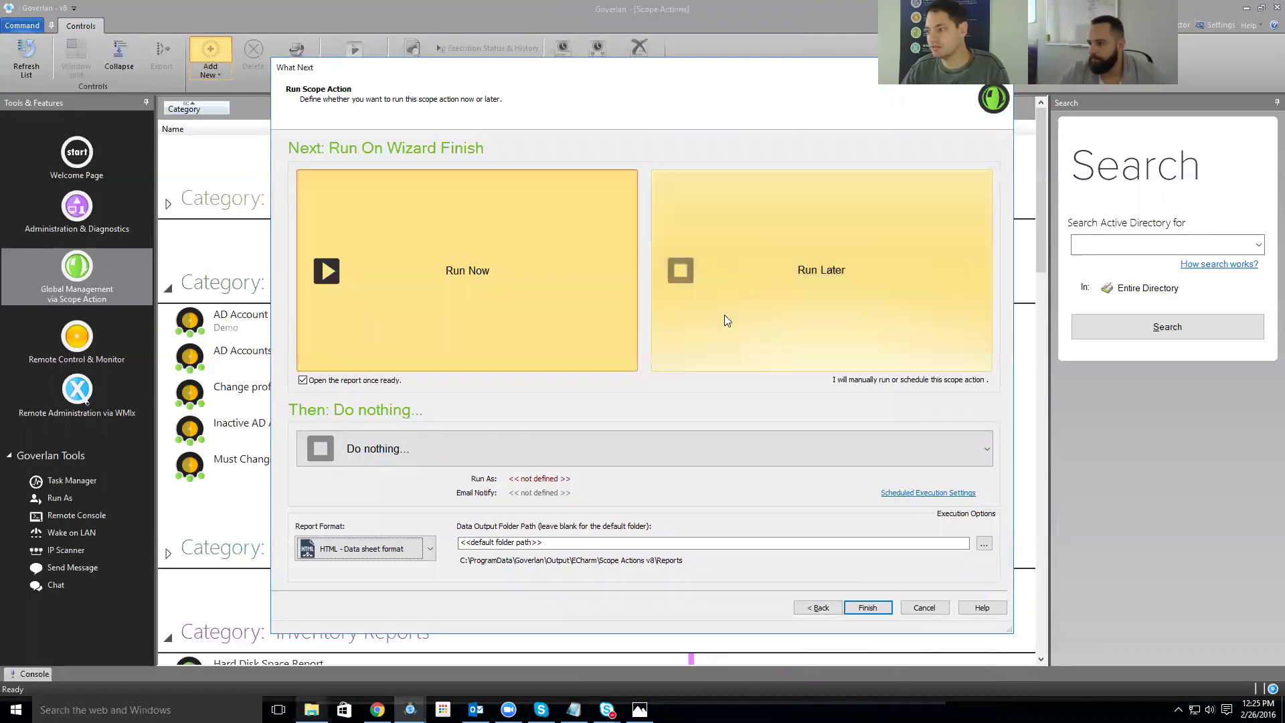
left_click(867, 607)
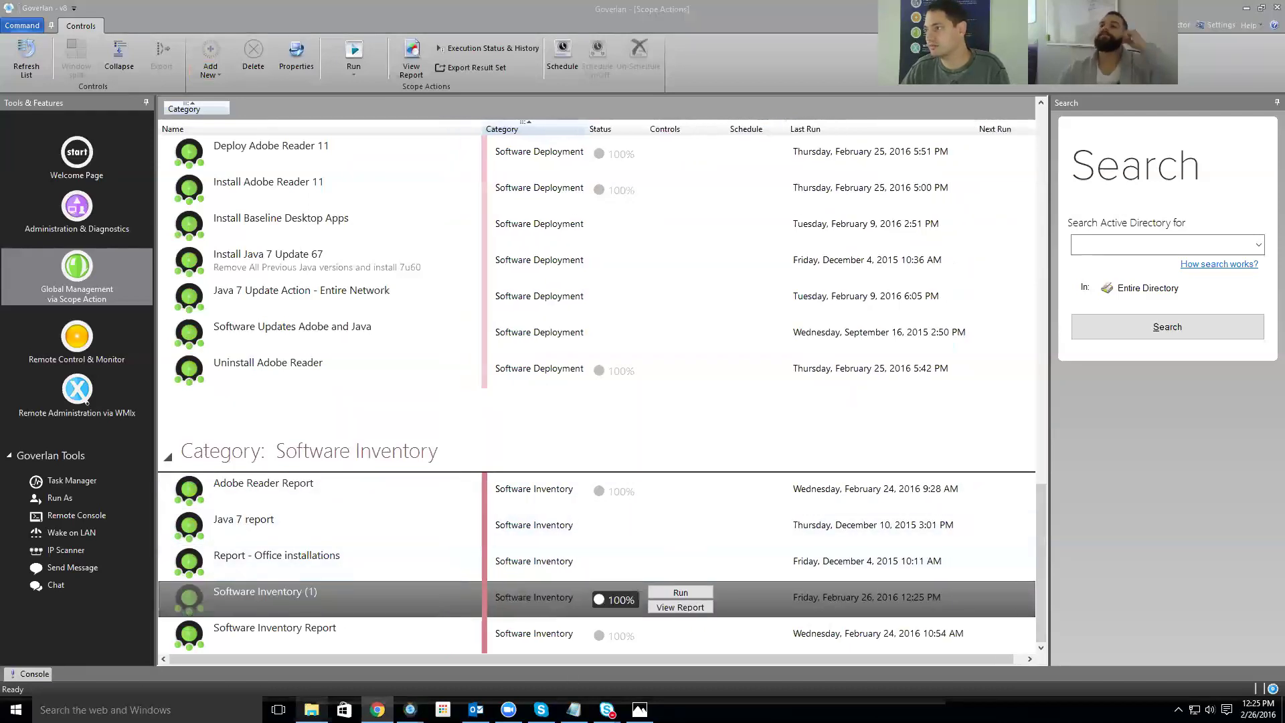
- Open the Software Inventory report, examine GOVDEMO-XP-32's OS information, program list and login events, and return to the report's computer list
left_click(680, 607)
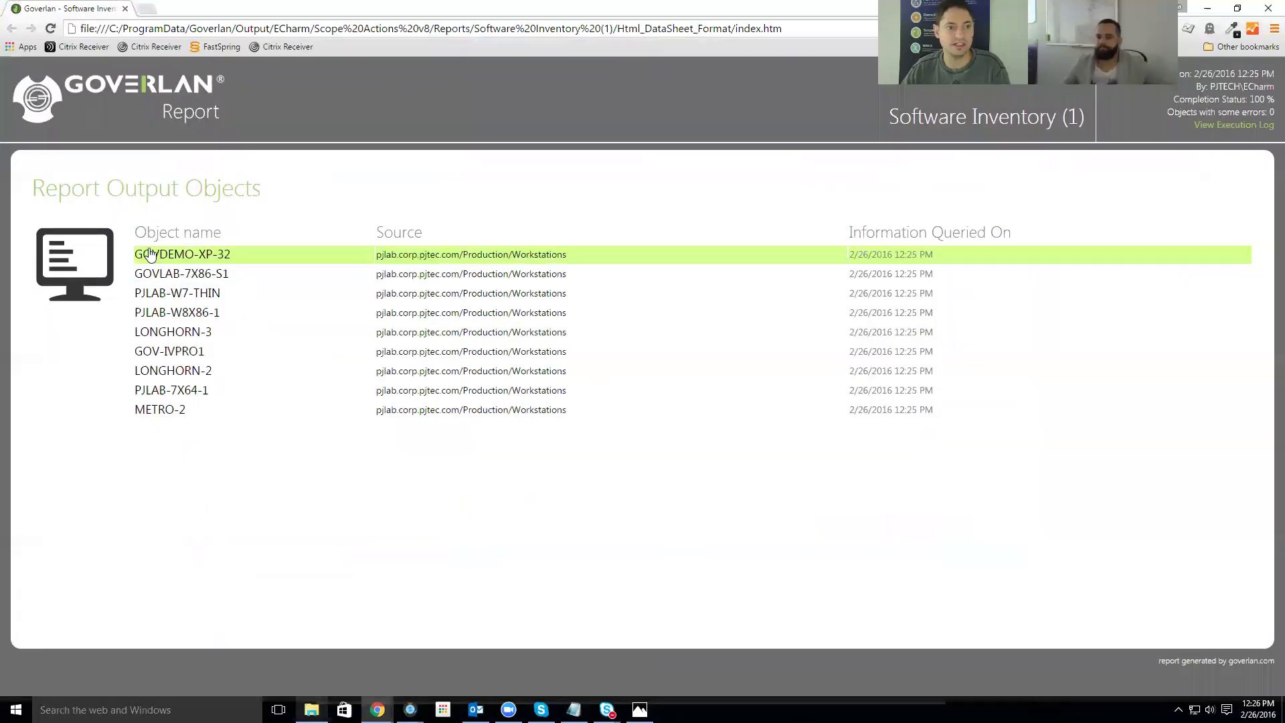
left_click(214, 256)
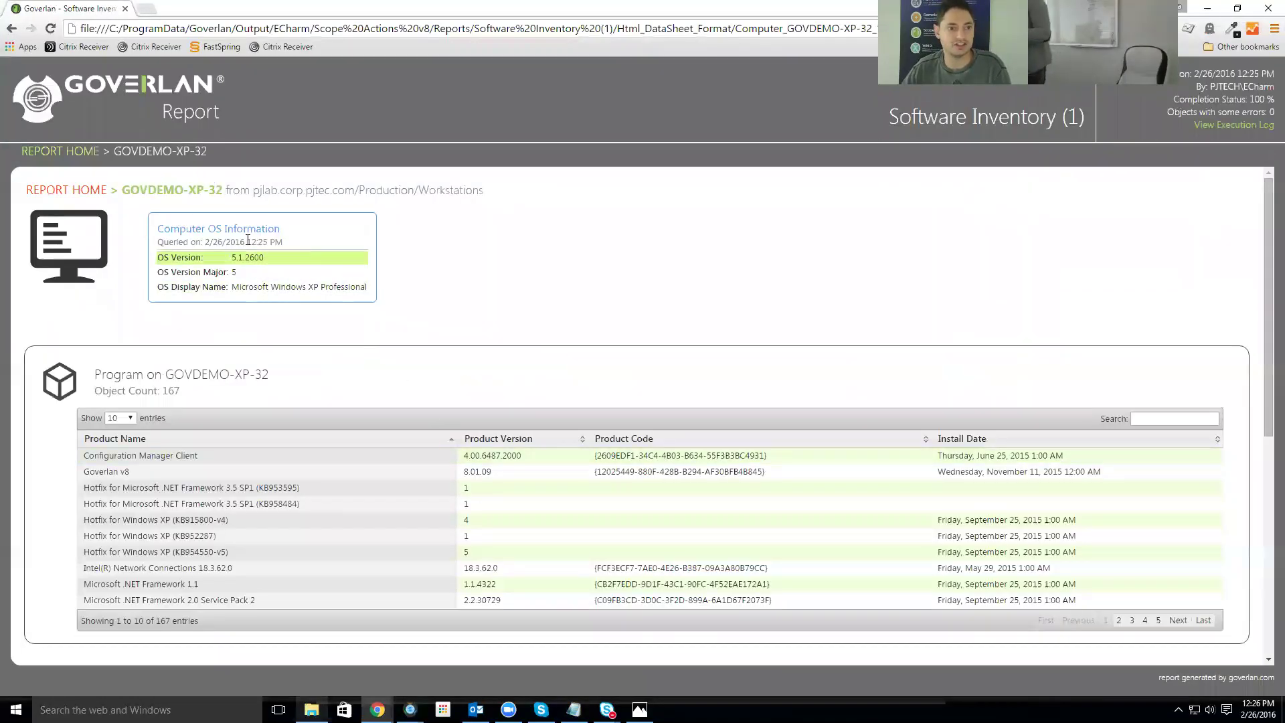
scroll(390, 363, "down", 7)
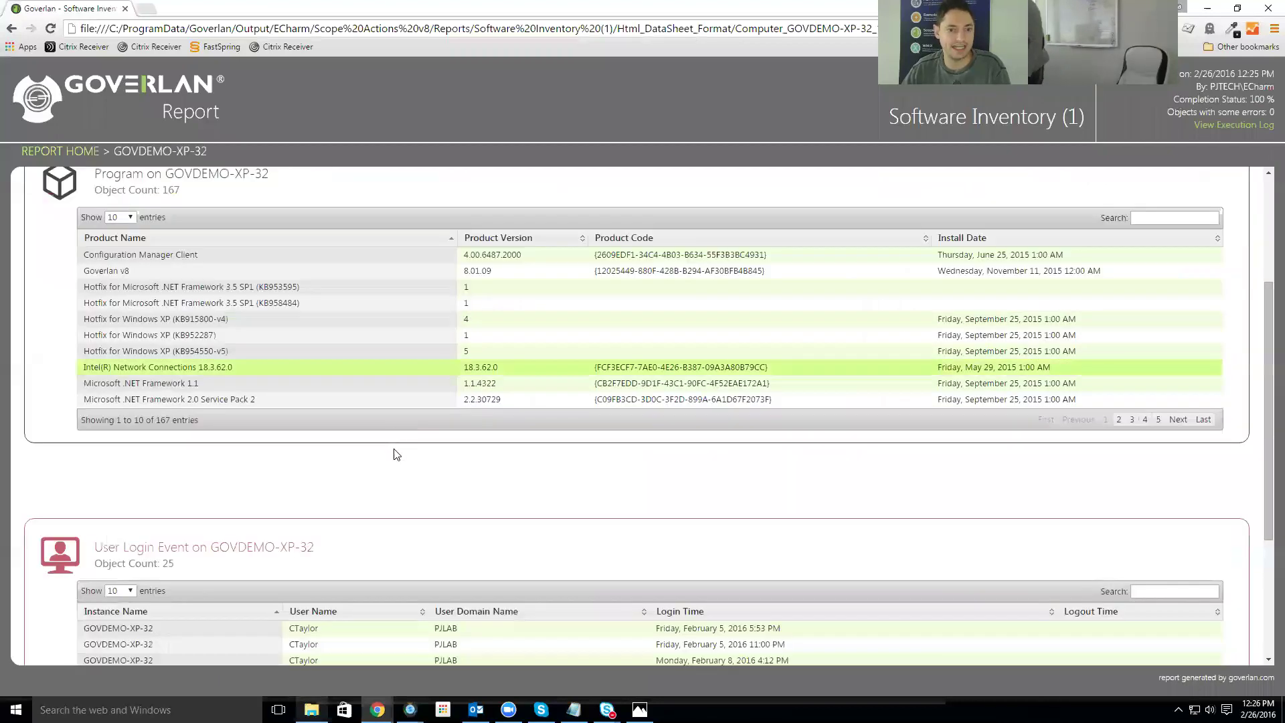
scroll(393, 513, "up", 6)
scroll(239, 214, "up", 2)
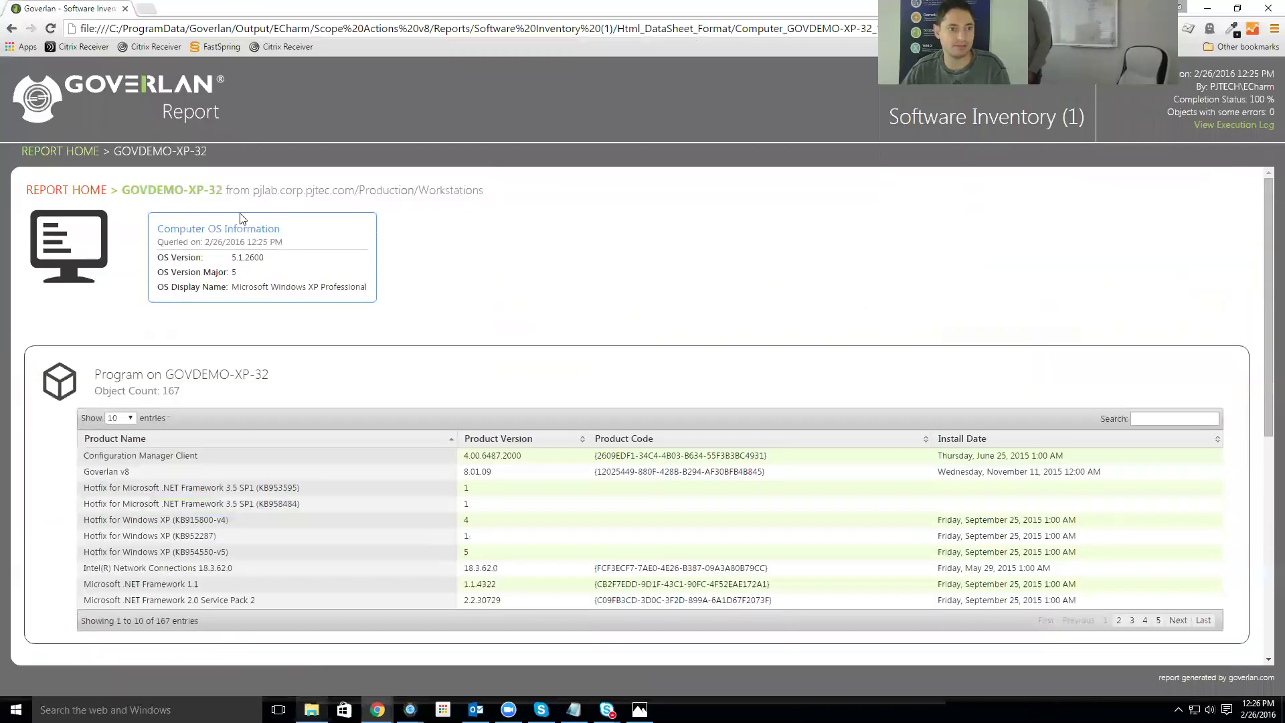
left_click_drag(158, 258, 263, 264)
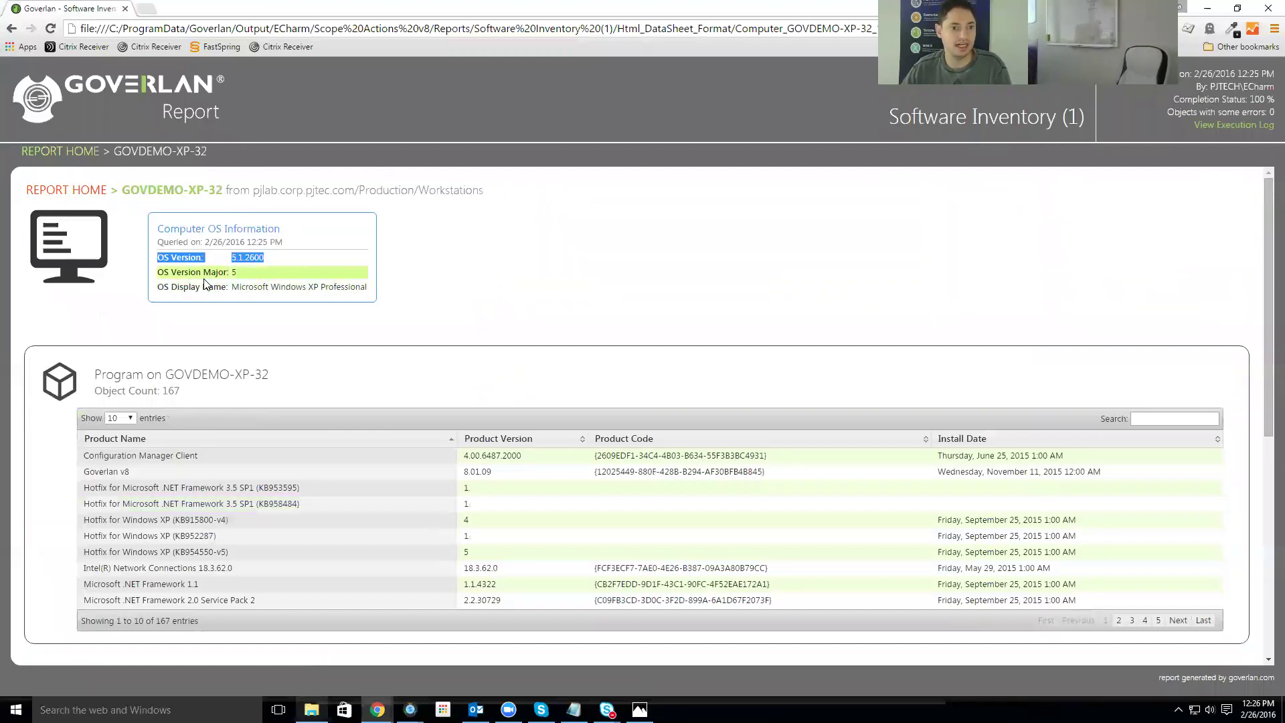
scroll(331, 308, "down", 4)
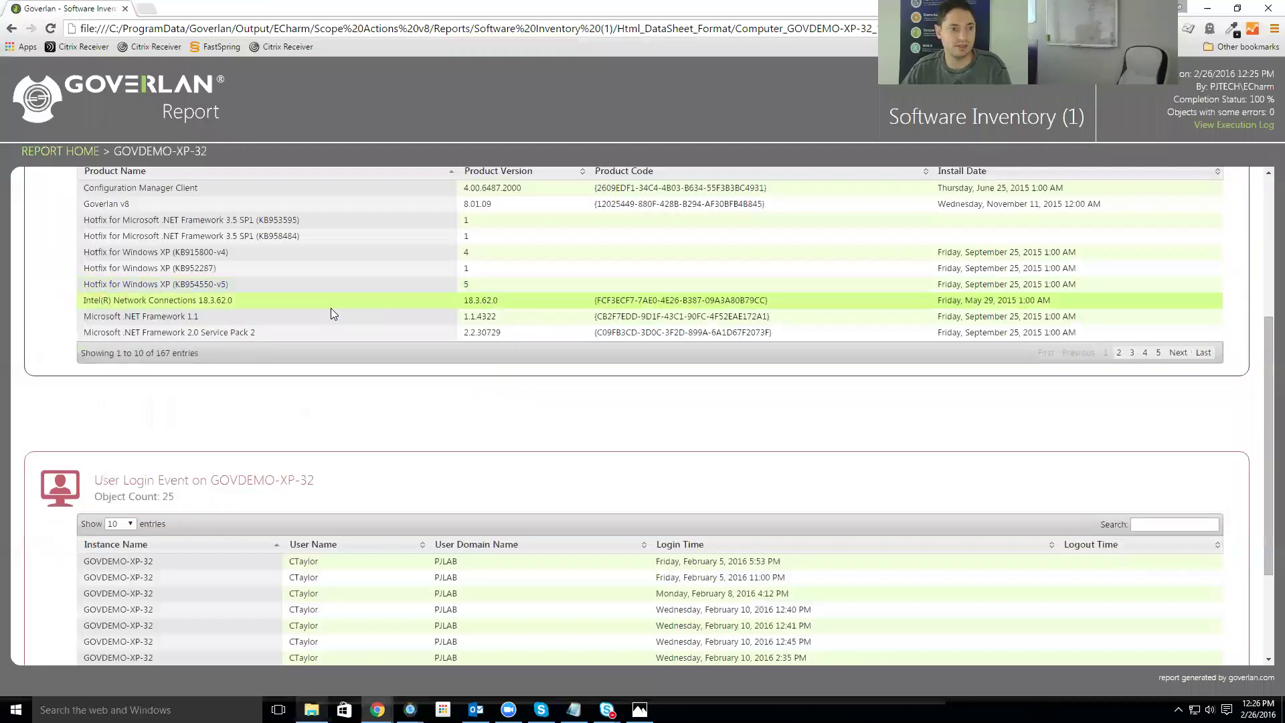
scroll(342, 310, "up", 3)
scroll(322, 422, "down", 5)
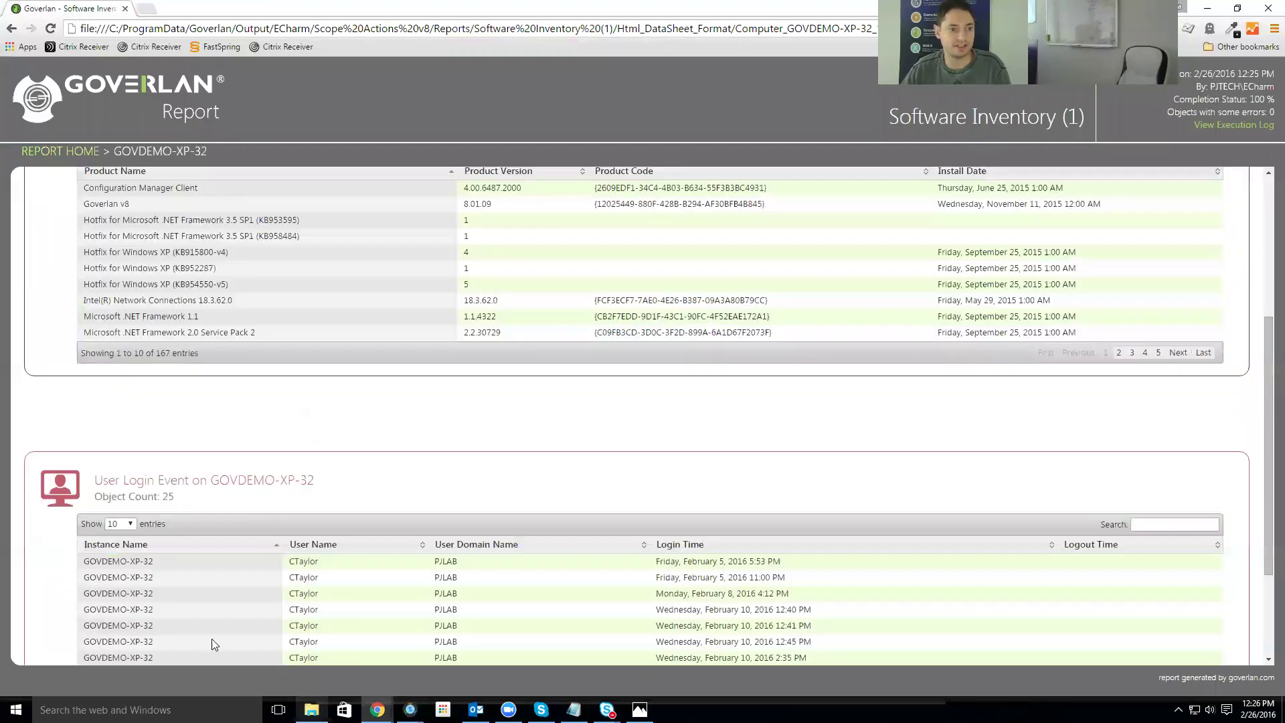
scroll(190, 285, "up", 4)
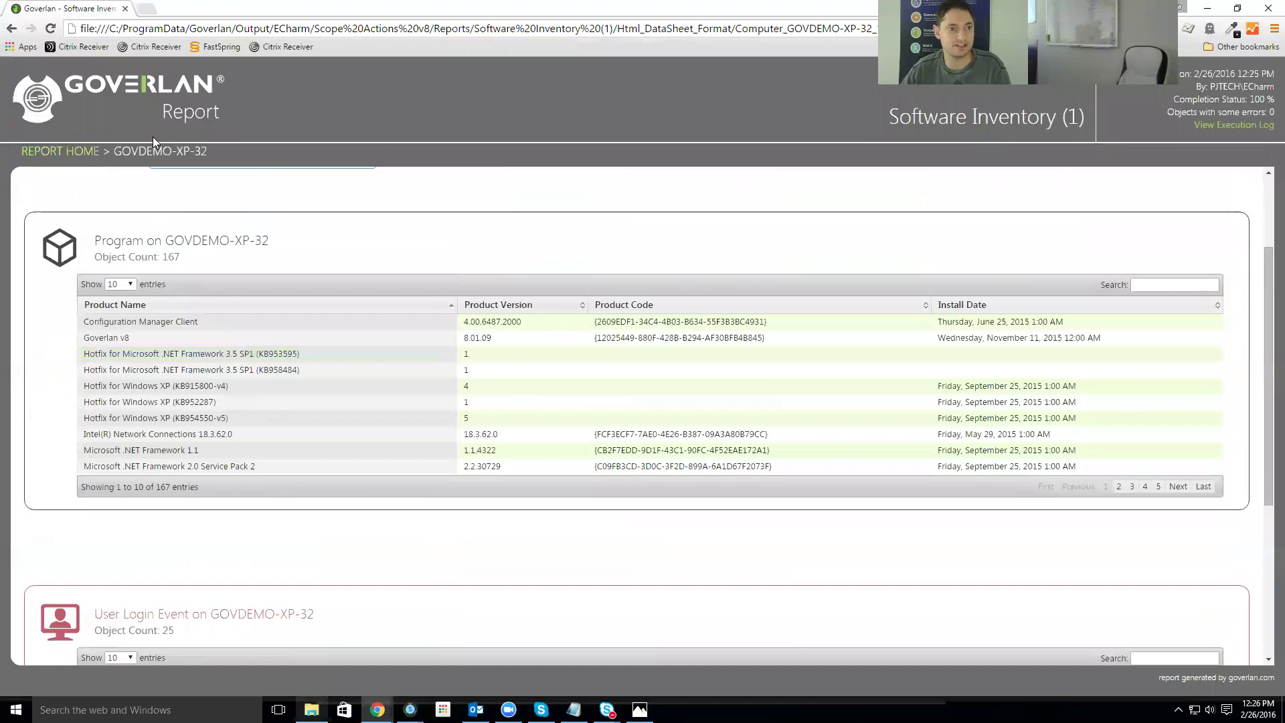
left_click(63, 150)
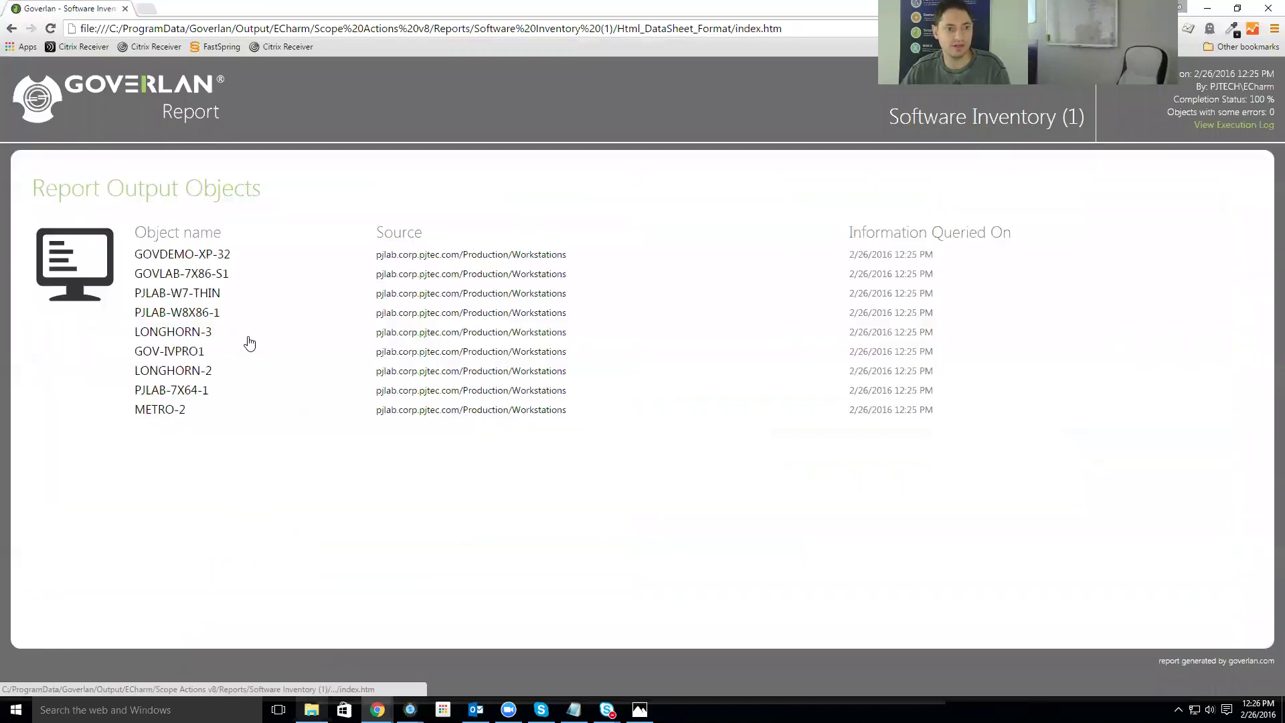
- Examine LONGHORN-3's OS information, program list and user login events in the Software Inventory report, and close the report
left_click(257, 343)
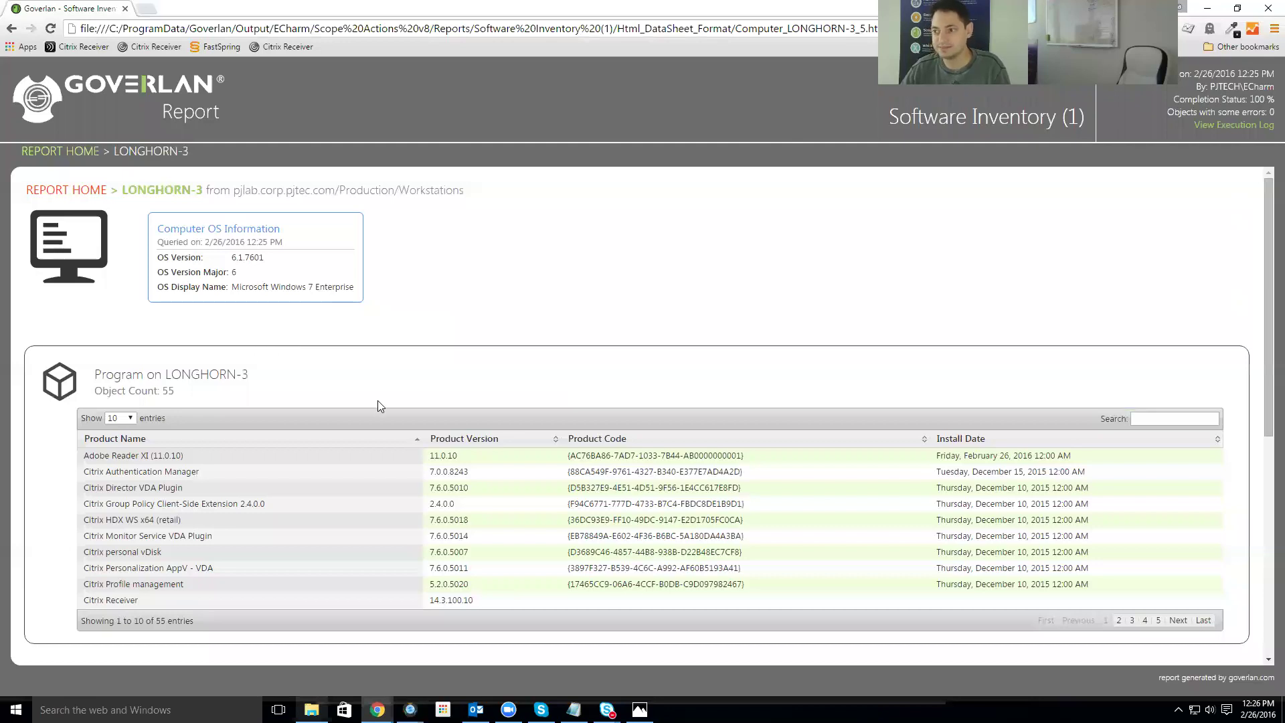
scroll(361, 385, "down", 5)
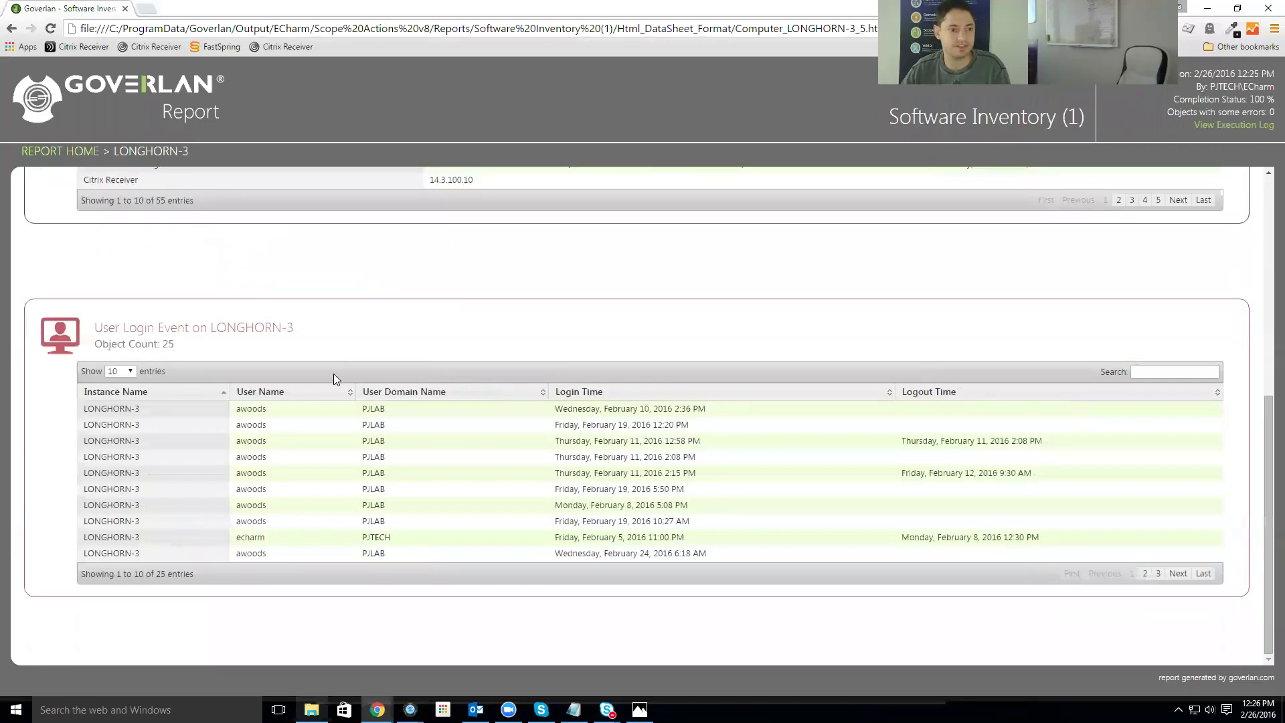
scroll(328, 380, "up", 3)
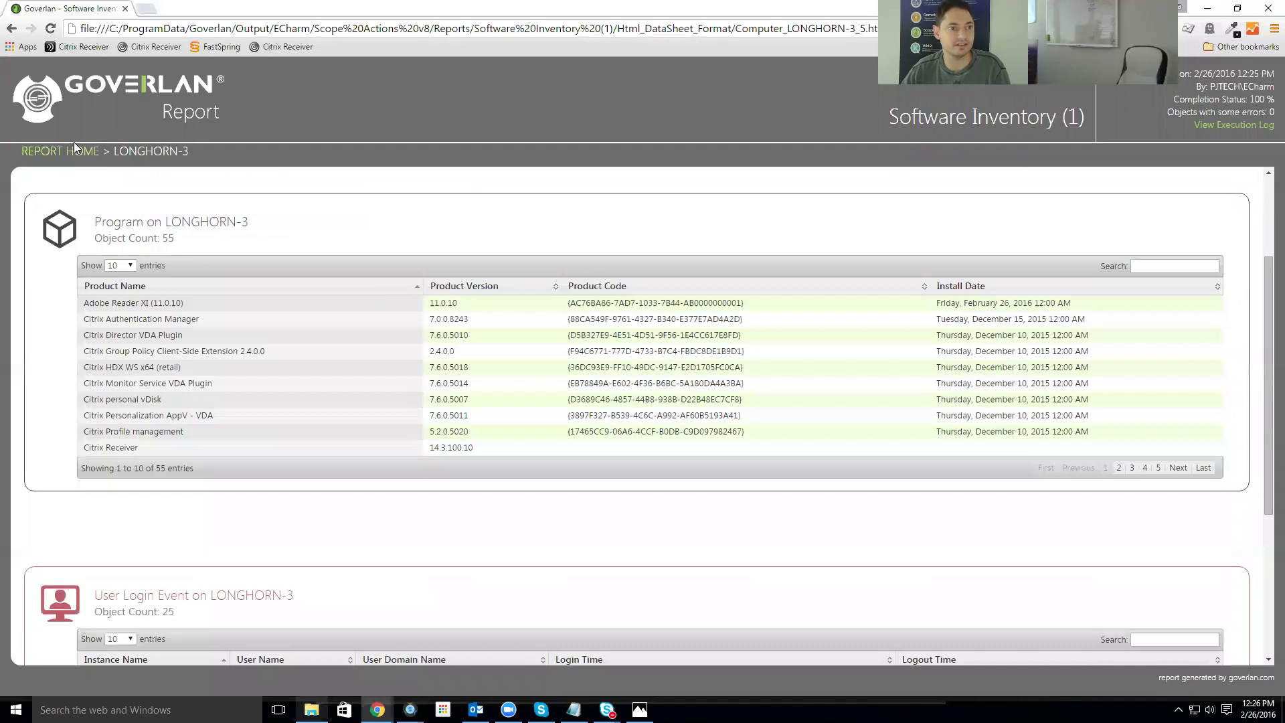
left_click(125, 8)
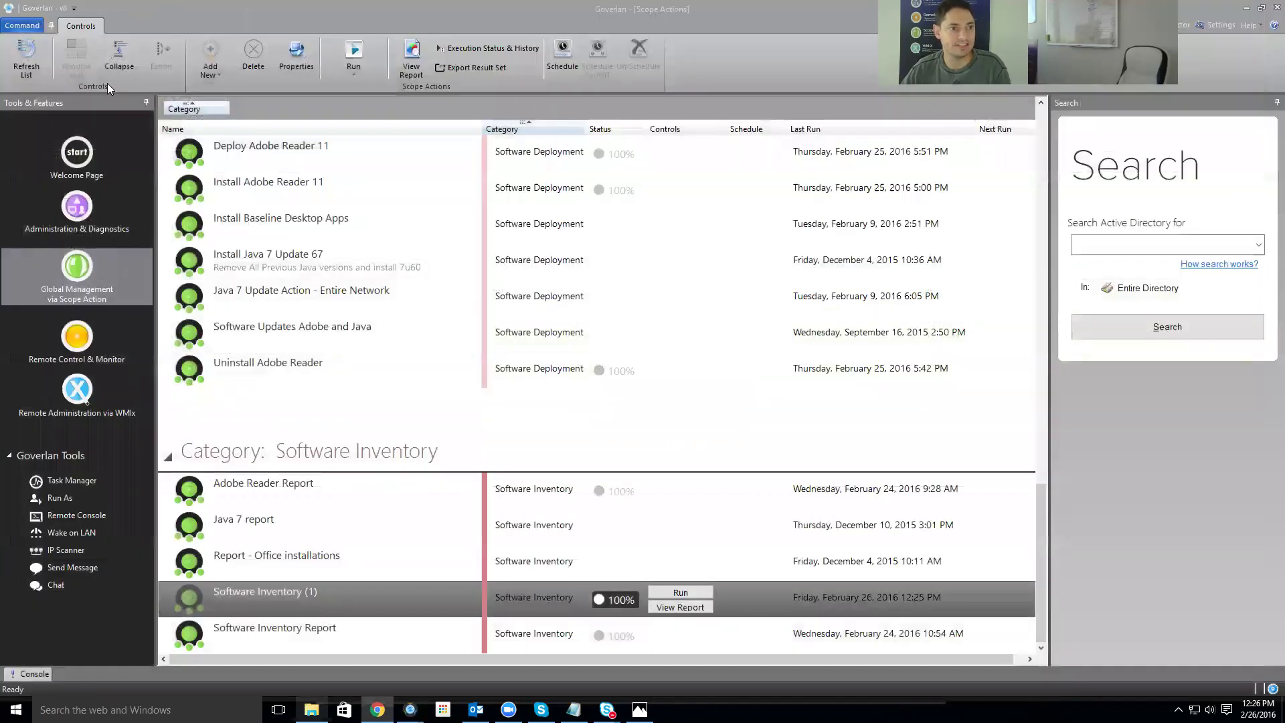
- Run the Adobe Reader Report custom action on the Production/Workstations computers GOV-IVPRO1 through PJLAB-W7-THIN, and close the report it produces
left_click(73, 225)
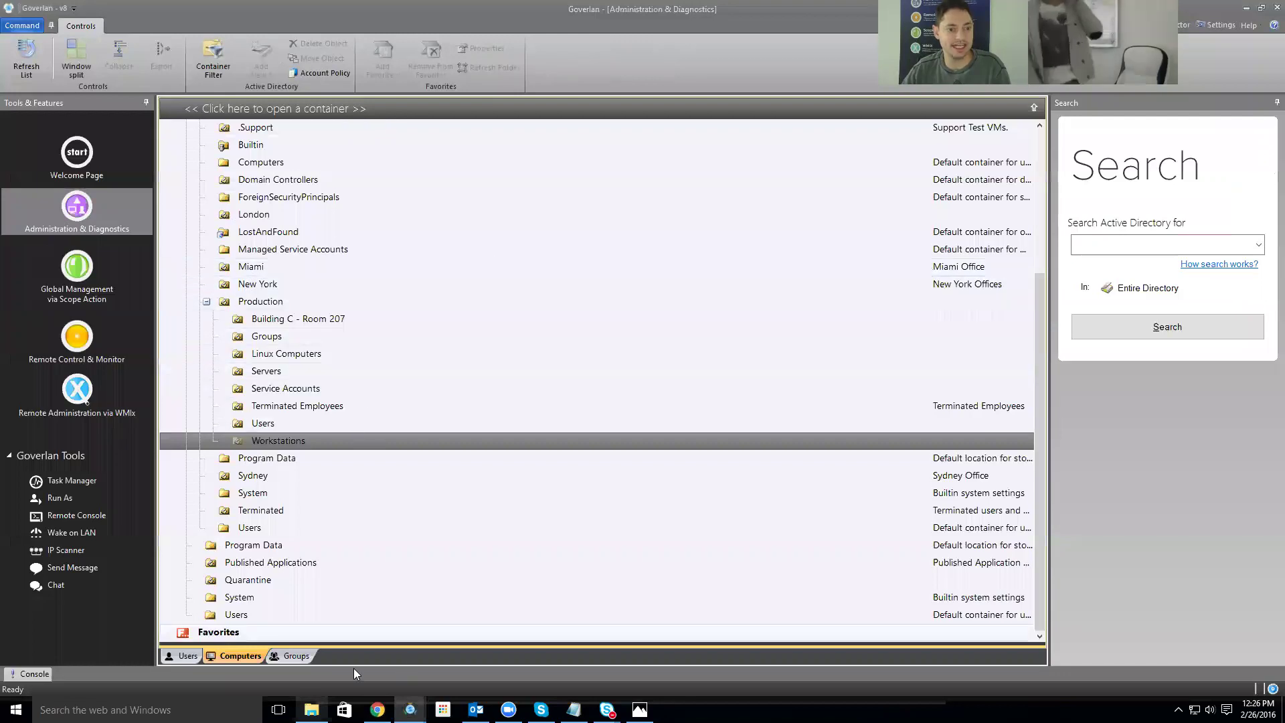
left_click(279, 442)
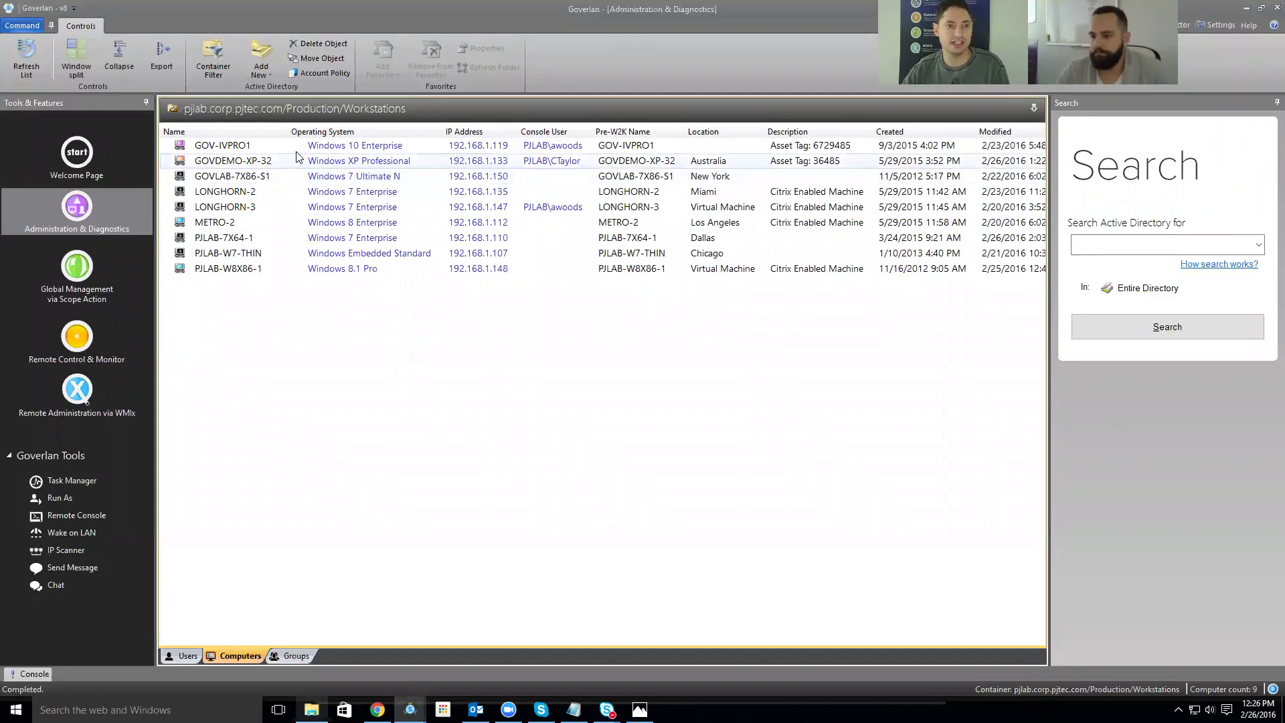
left_click(294, 145)
left_click(284, 259, "shift")
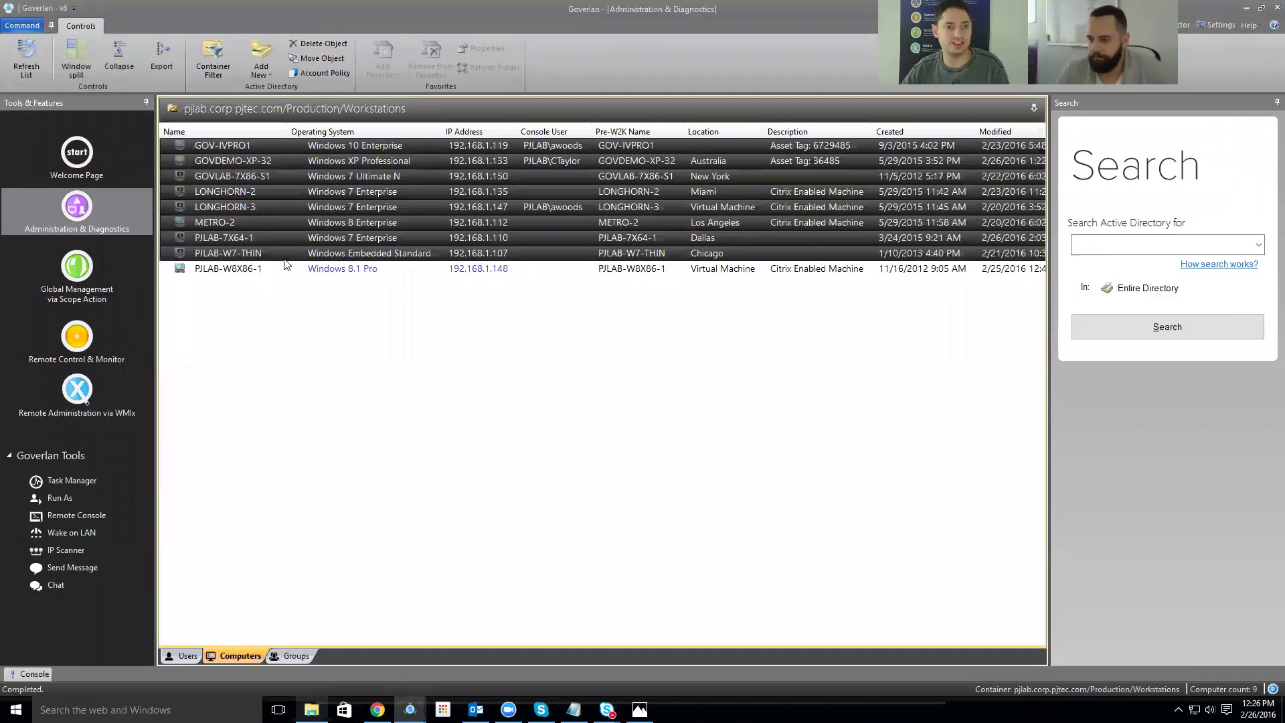
right_click(291, 212)
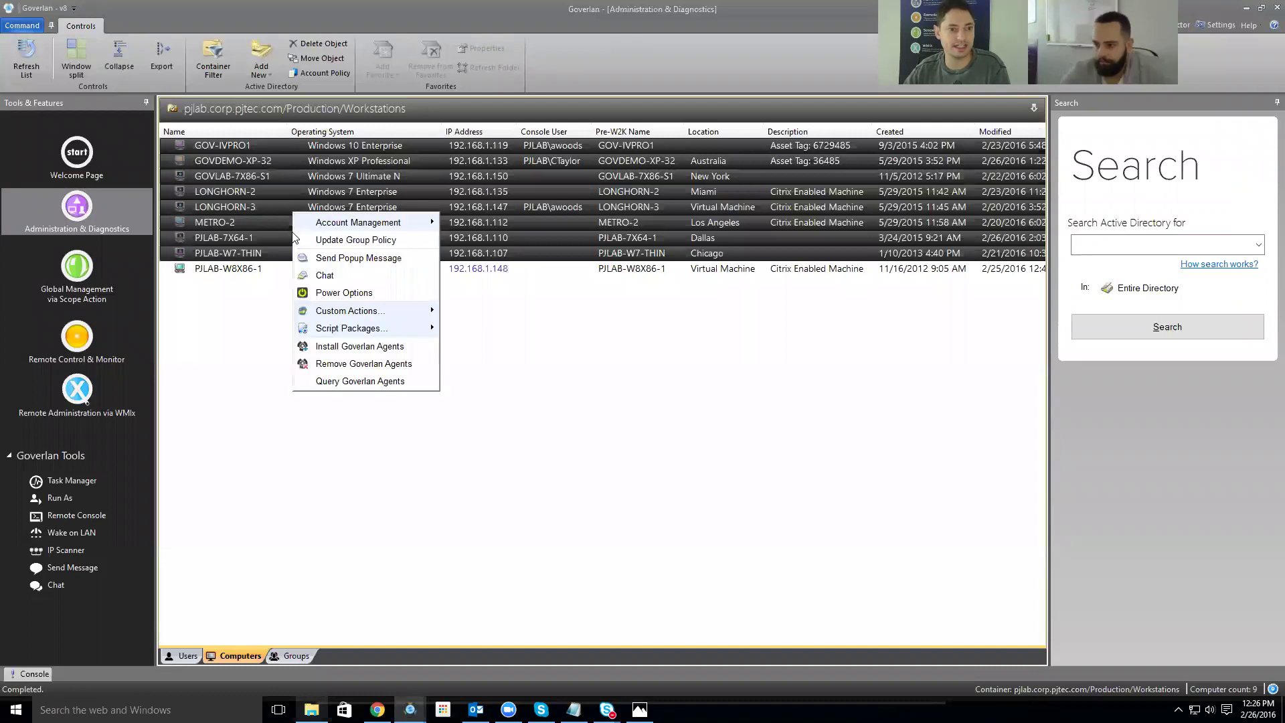
mouse_move(372, 309)
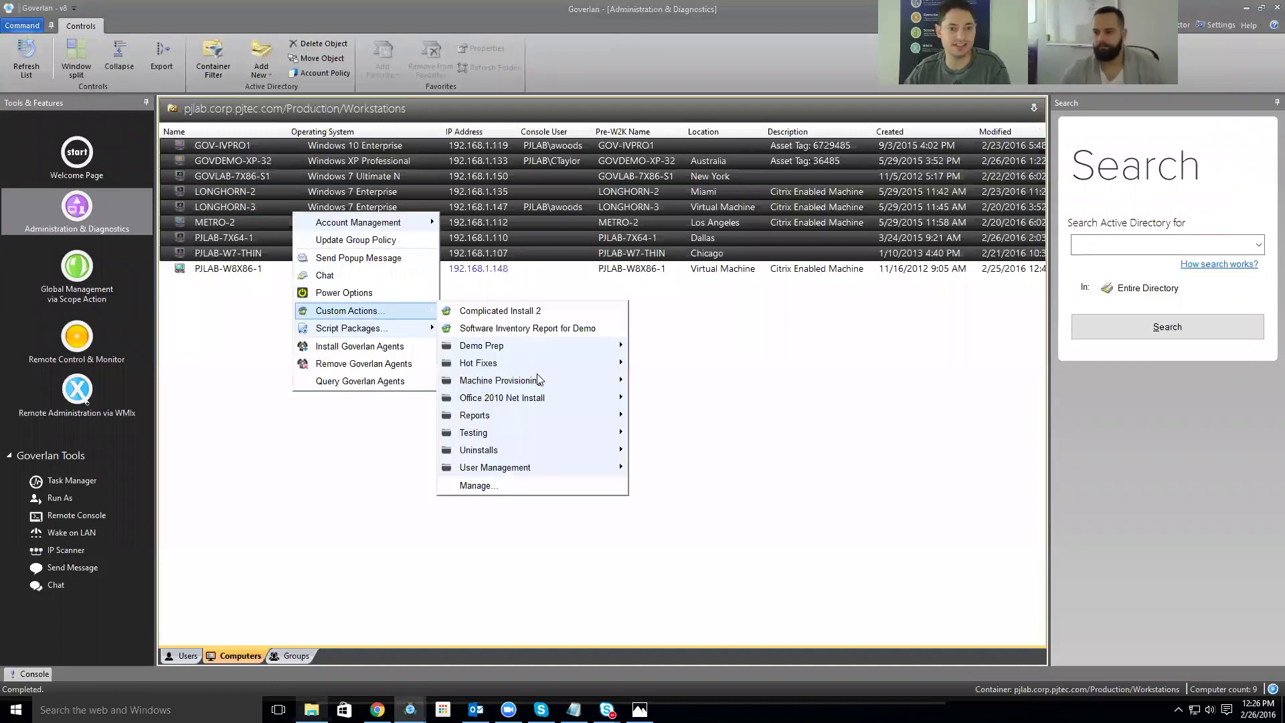
mouse_move(564, 414)
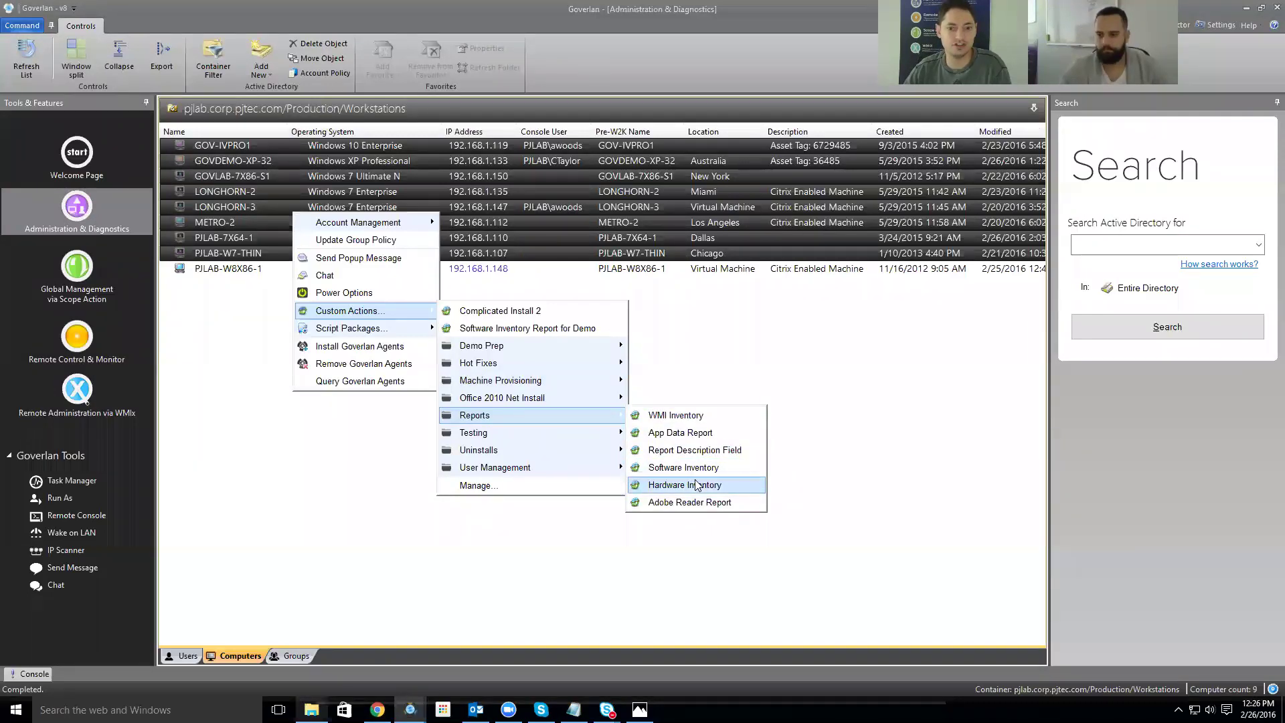
left_click(689, 502)
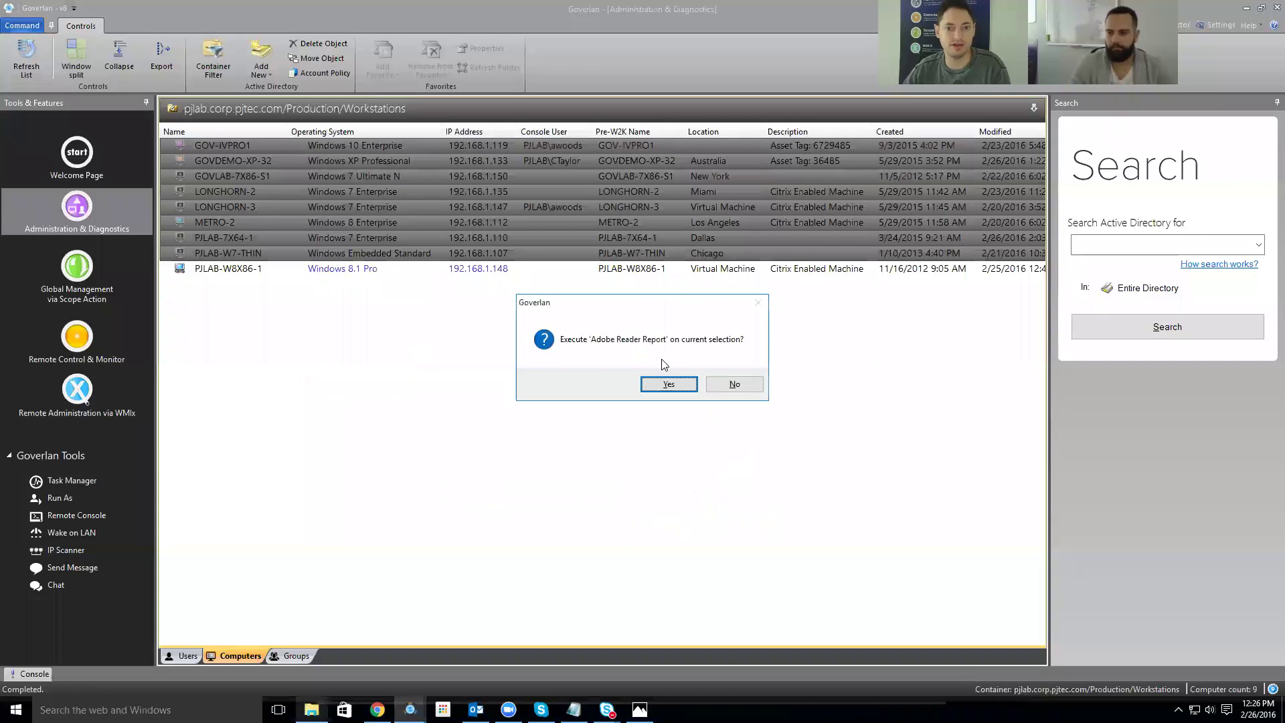
left_click(679, 384)
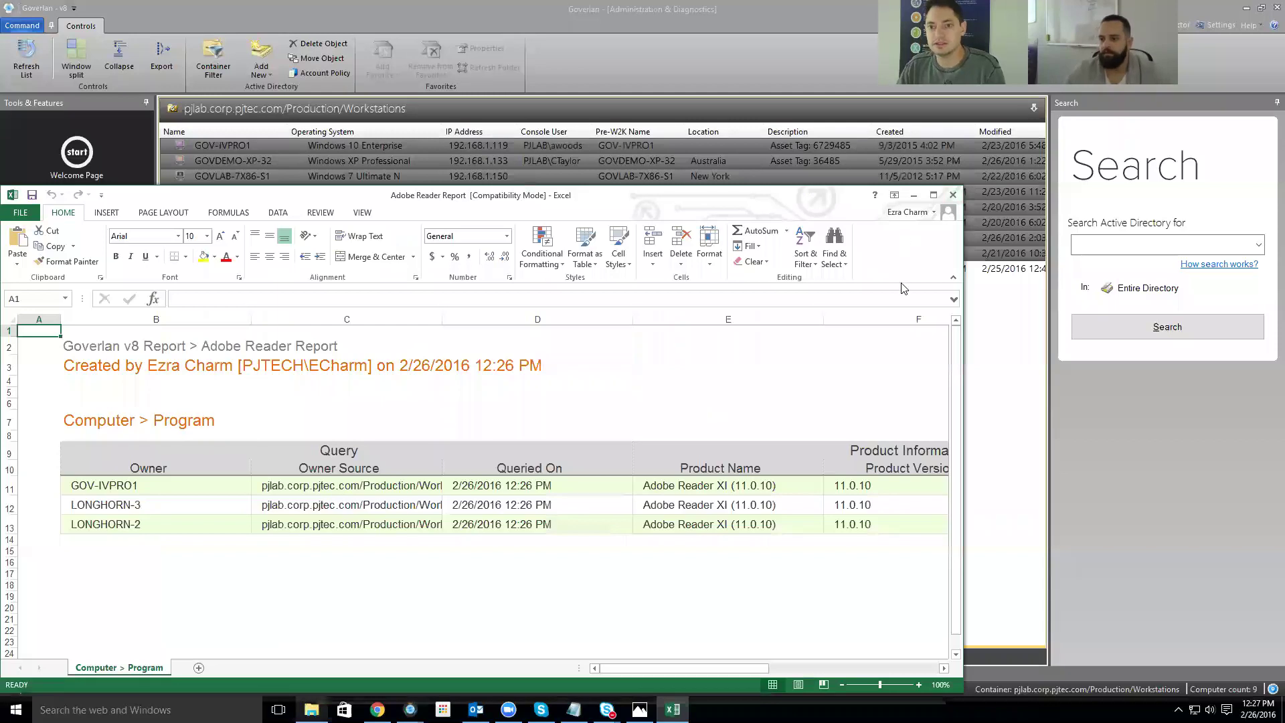
left_click(952, 195)
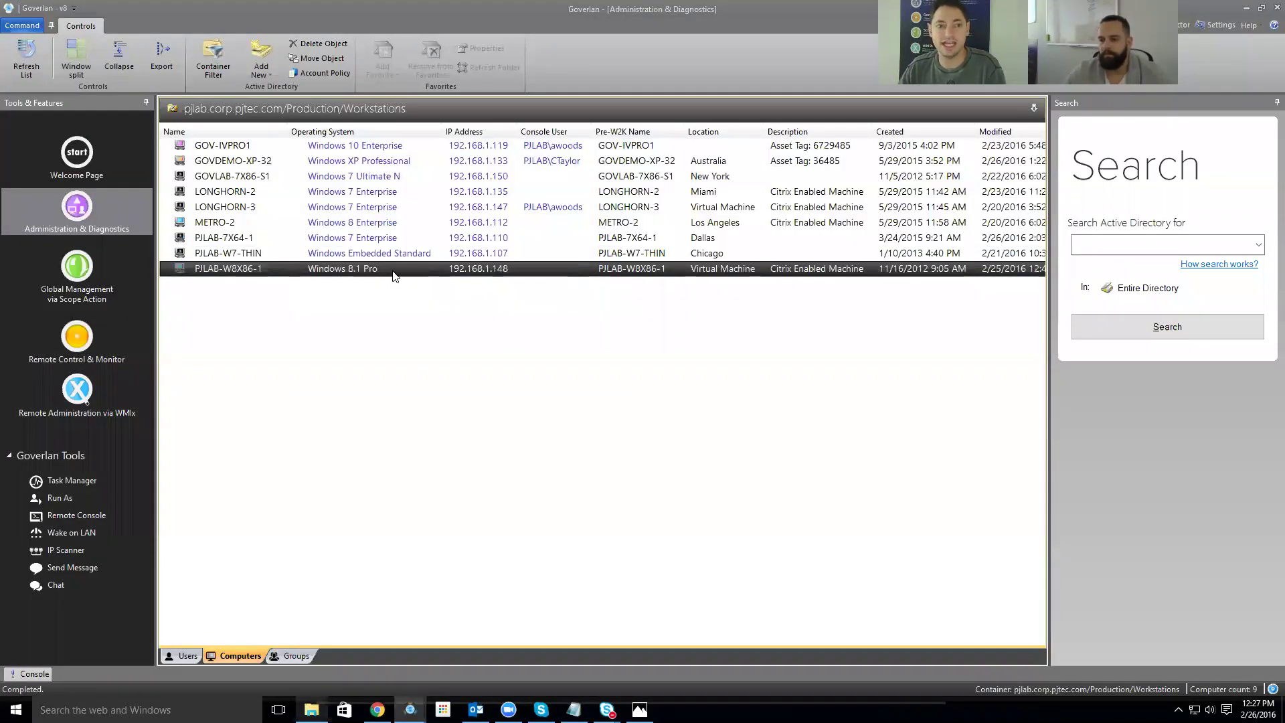
- Open the properties of the Software Inventory (1) scope action and add its Software Inventory Actions module to the action templates
left_click(111, 288)
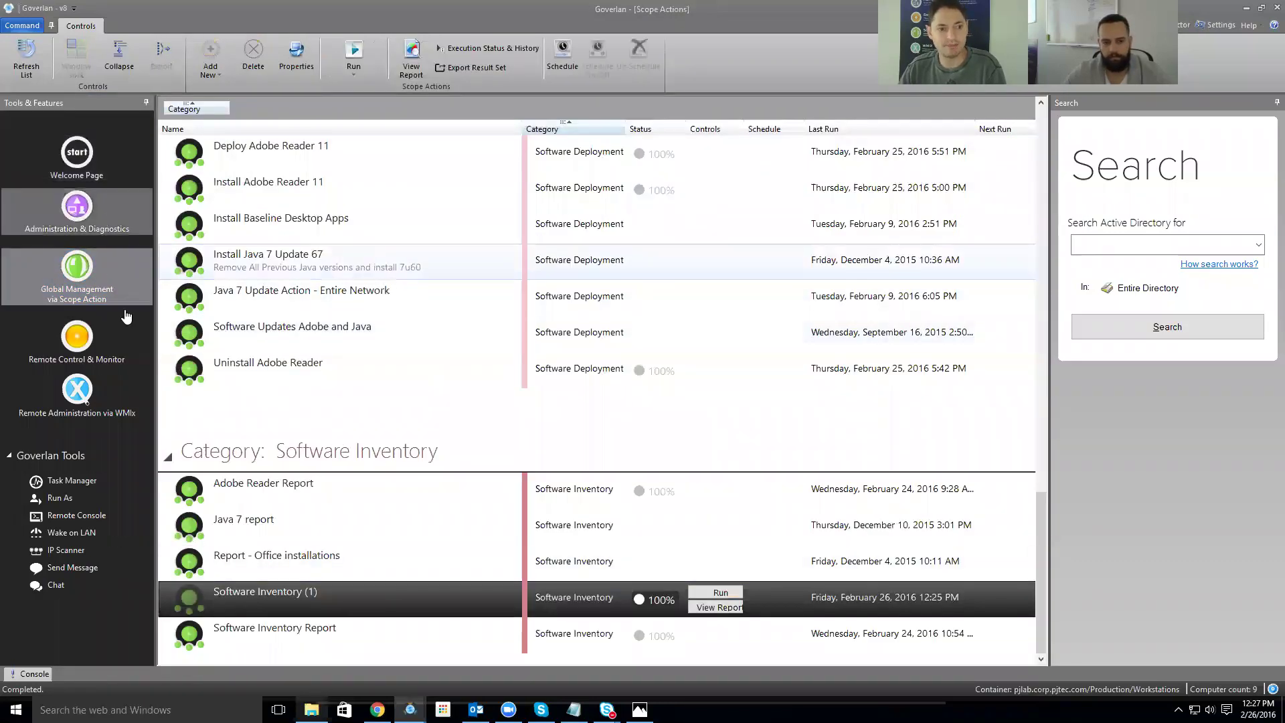
right_click(309, 603)
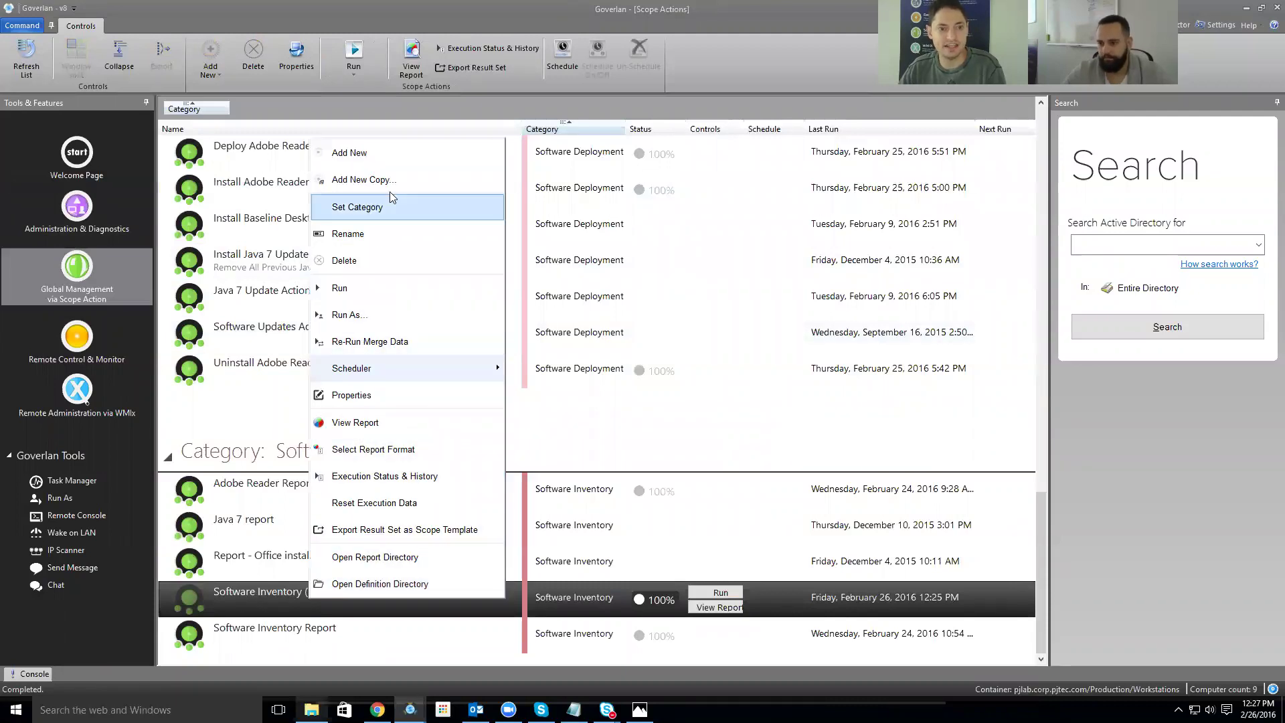
left_click(355, 392)
left_click(467, 92)
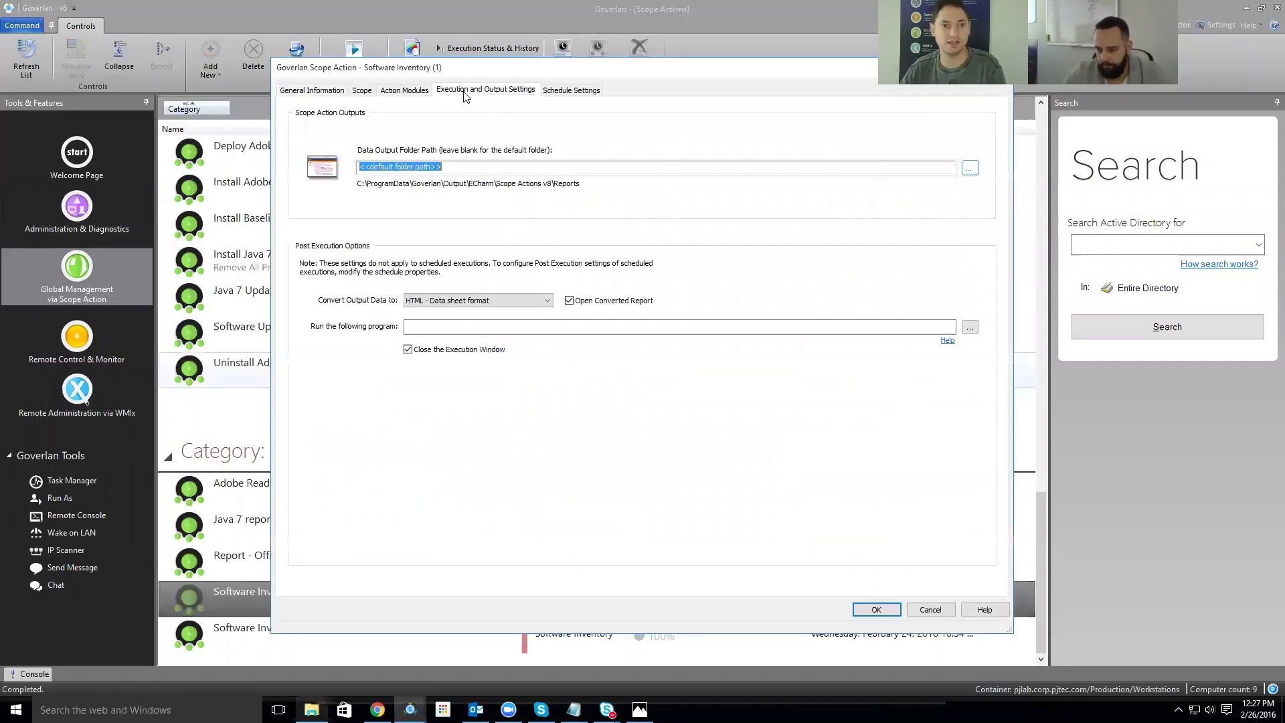
left_click(404, 90)
right_click(394, 131)
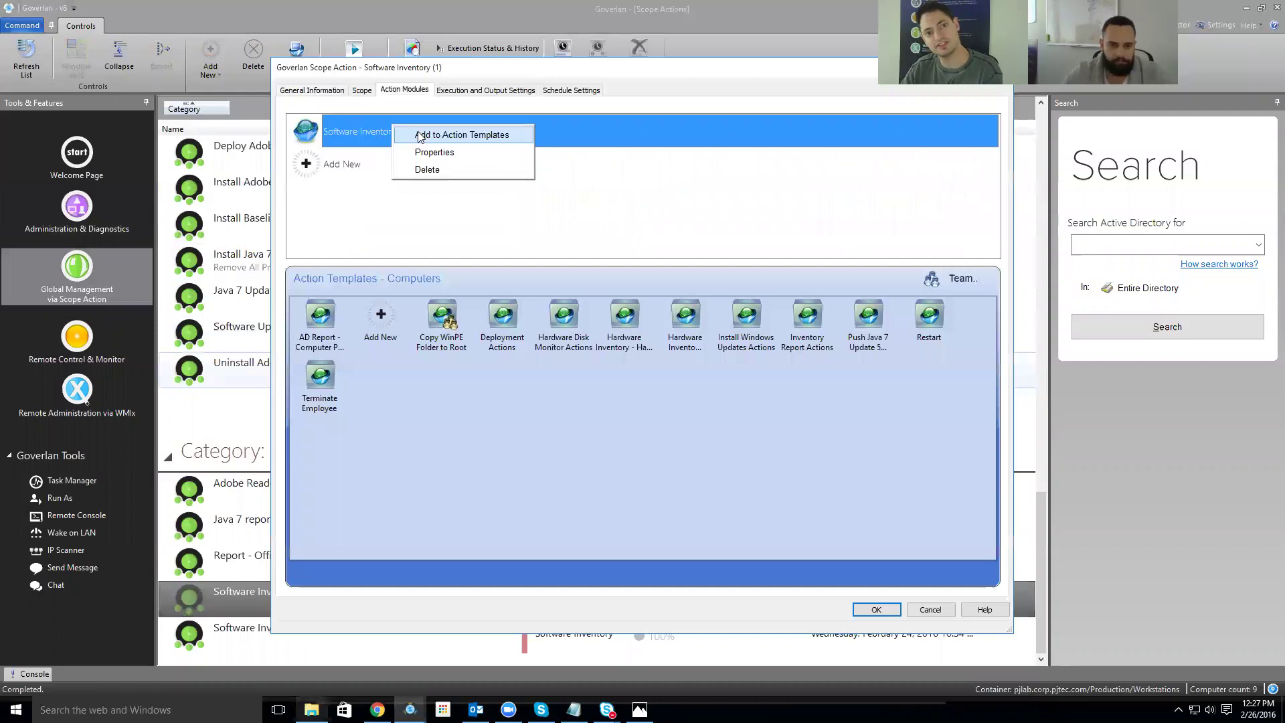
left_click(420, 137)
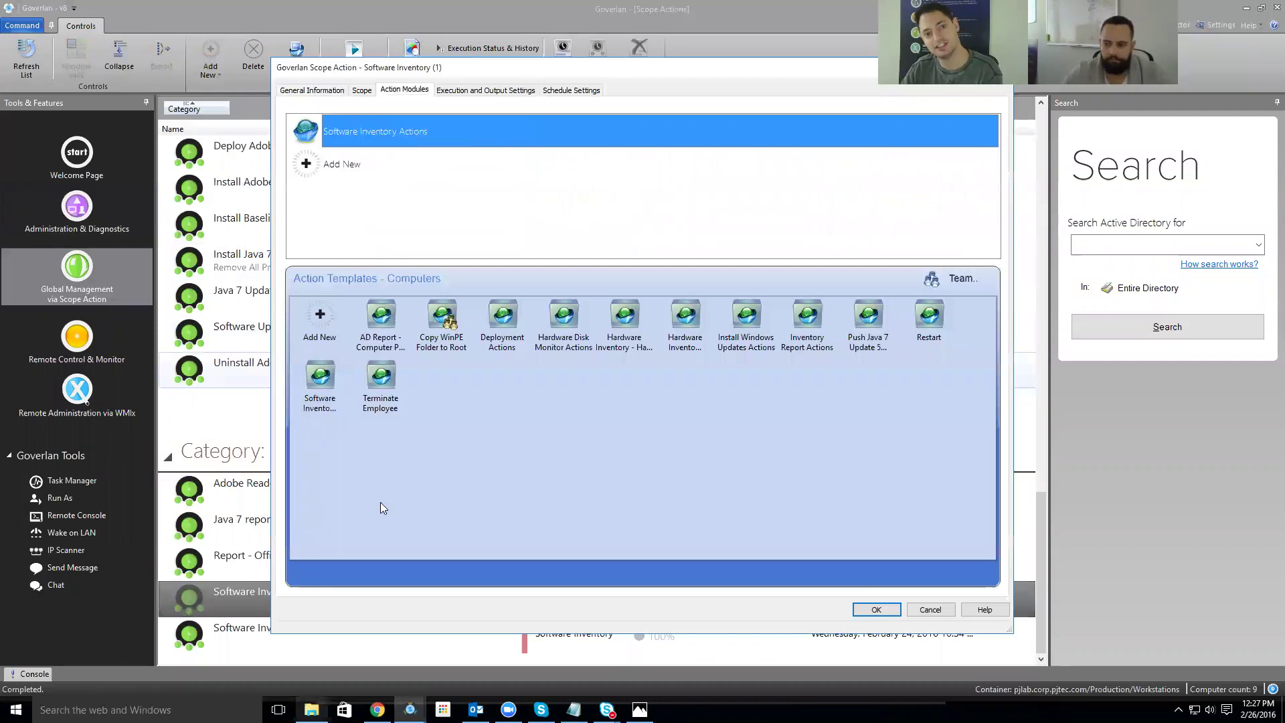
- Try to enforce the Terminate Employee action template on the team
right_click(381, 389)
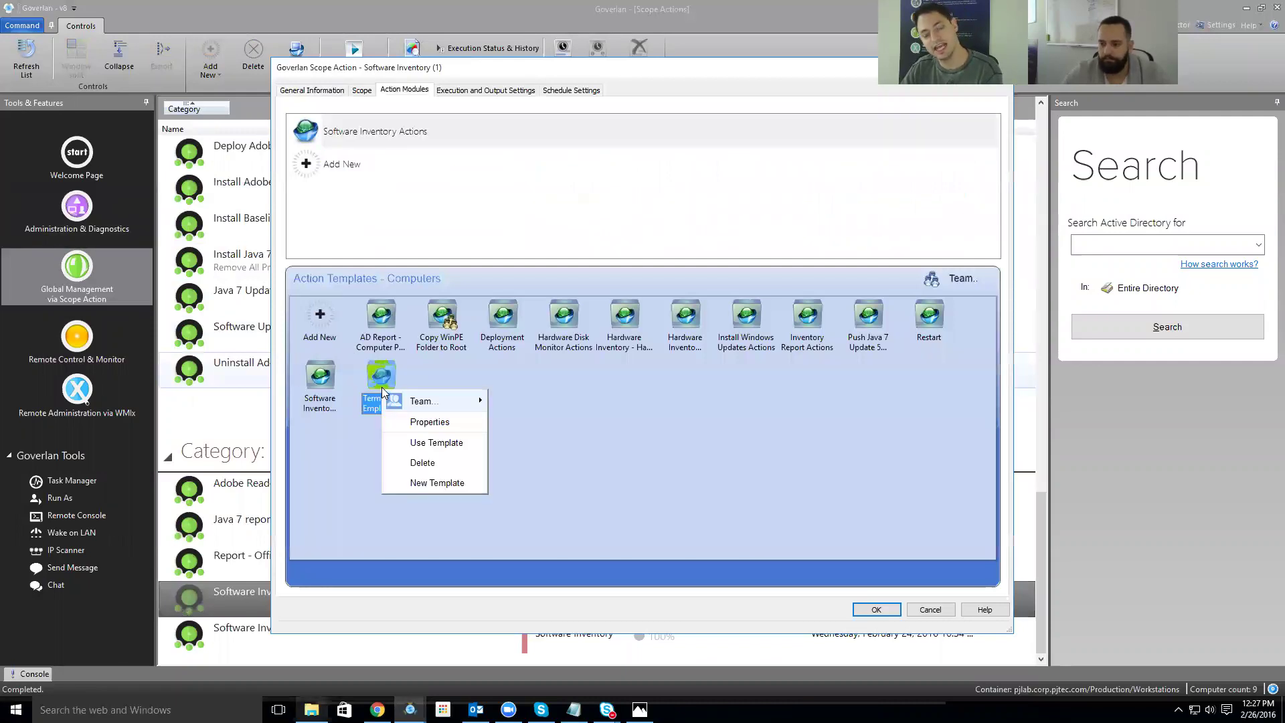
mouse_move(428, 401)
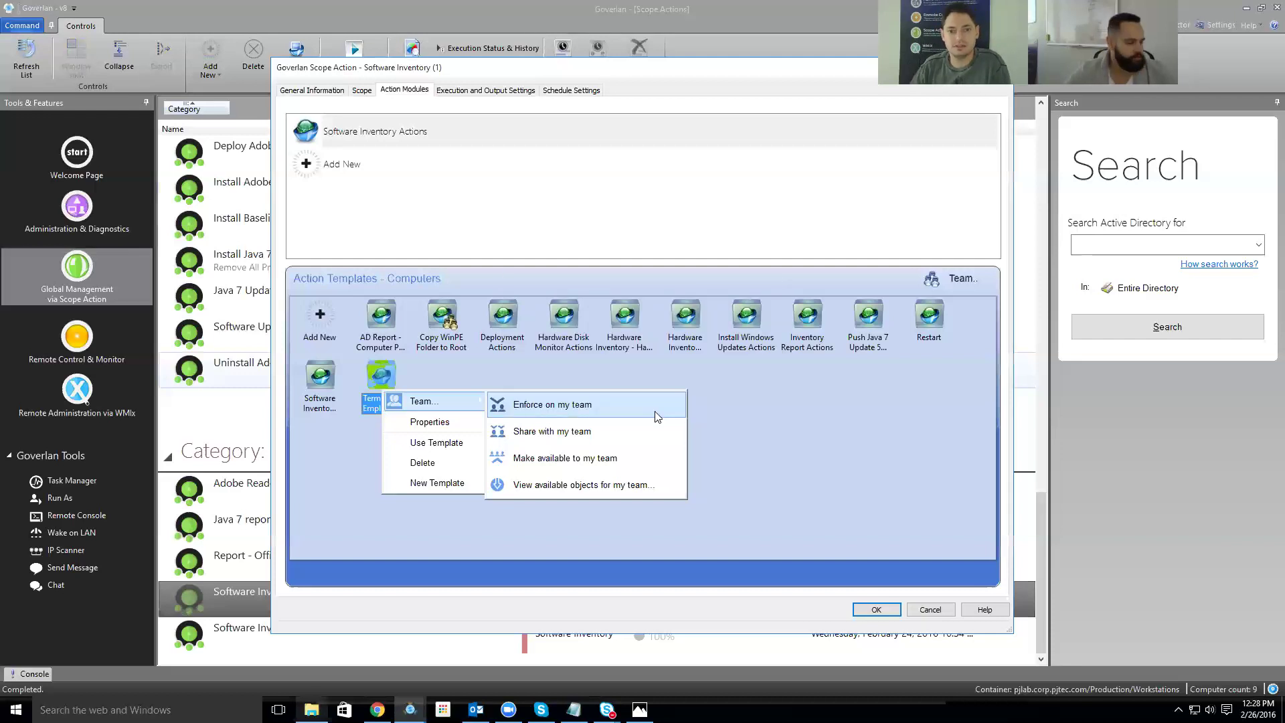
left_click(671, 404)
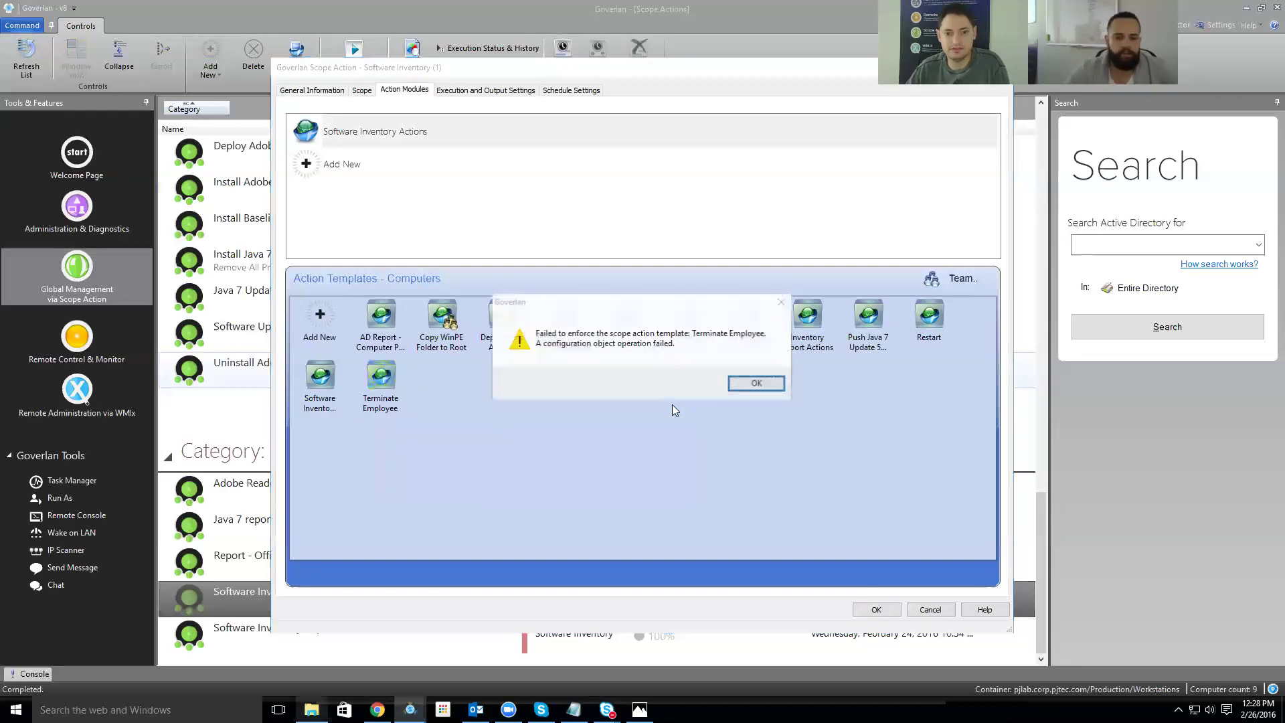
left_click(772, 387)
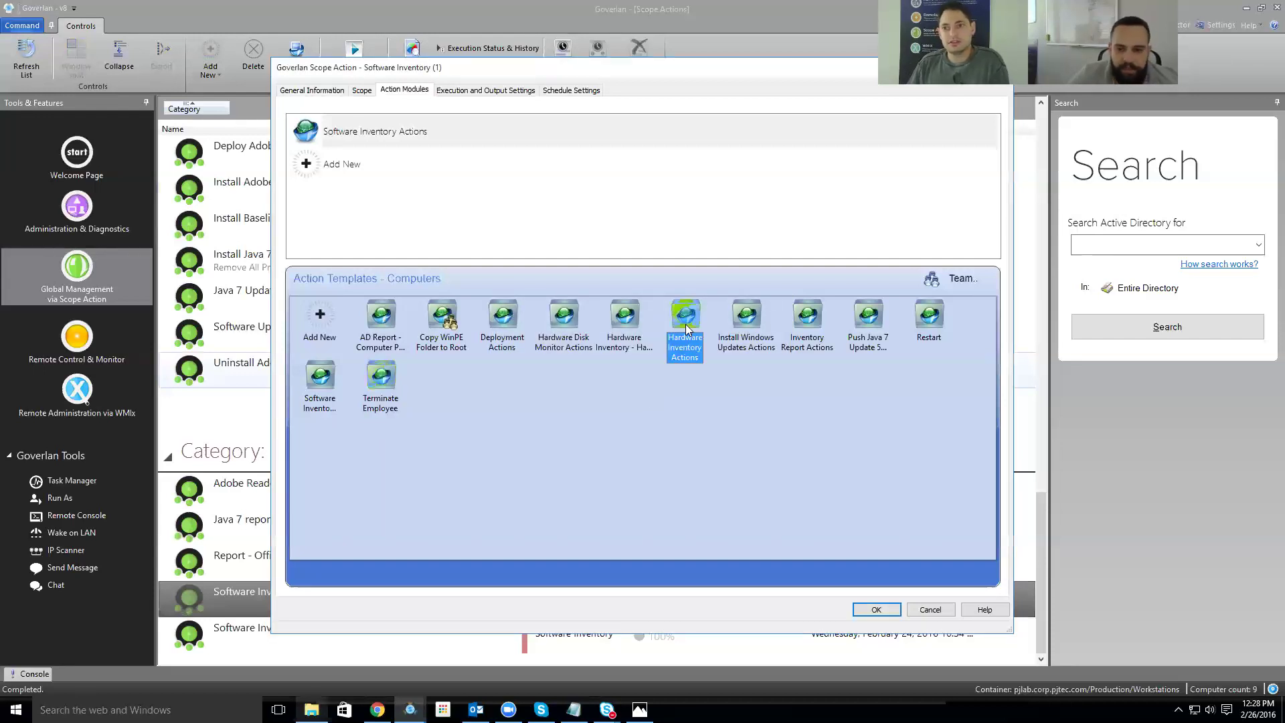
- Try to make the Push Java 7 Update 50 Actions template available to the team
right_click(865, 313)
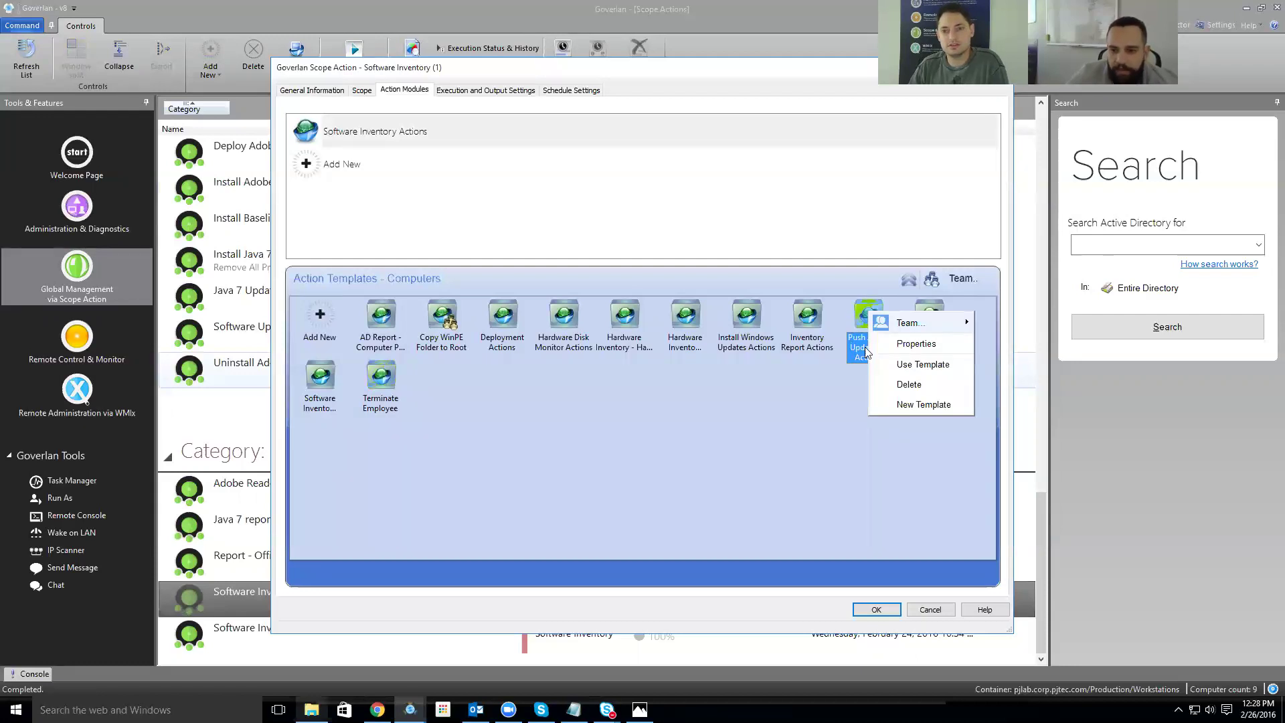
mouse_move(914, 325)
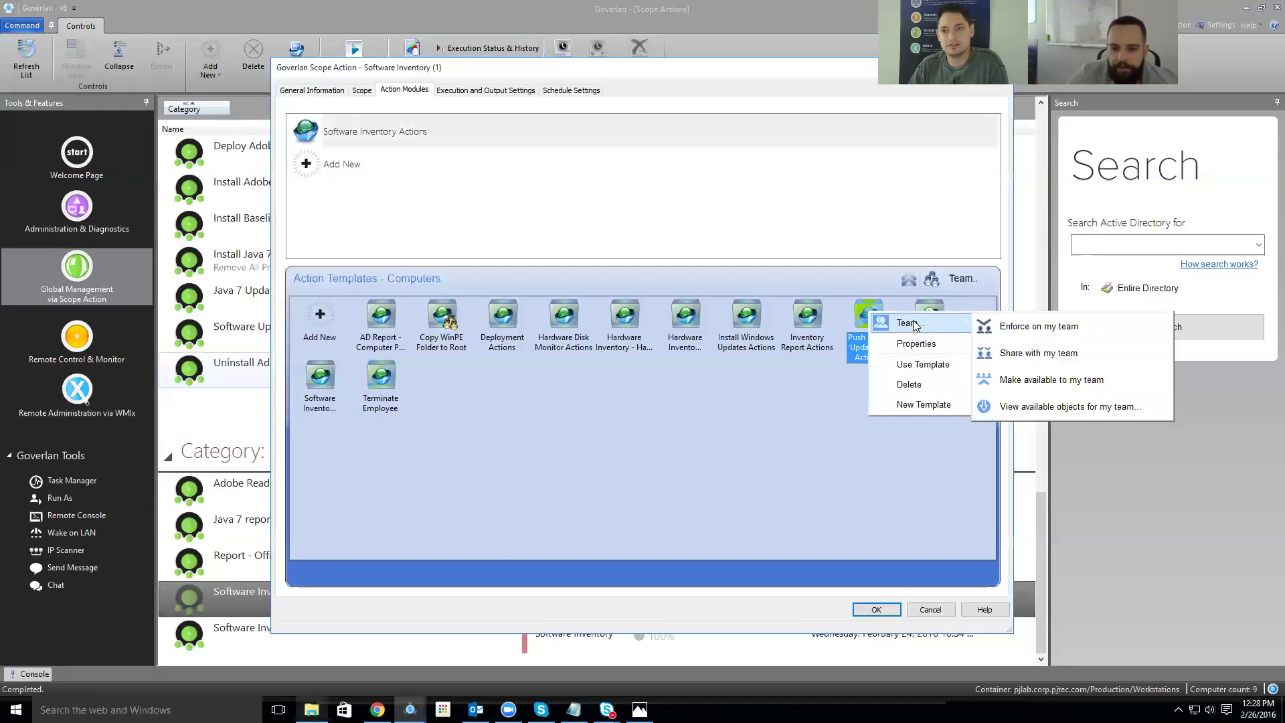
left_click(1022, 380)
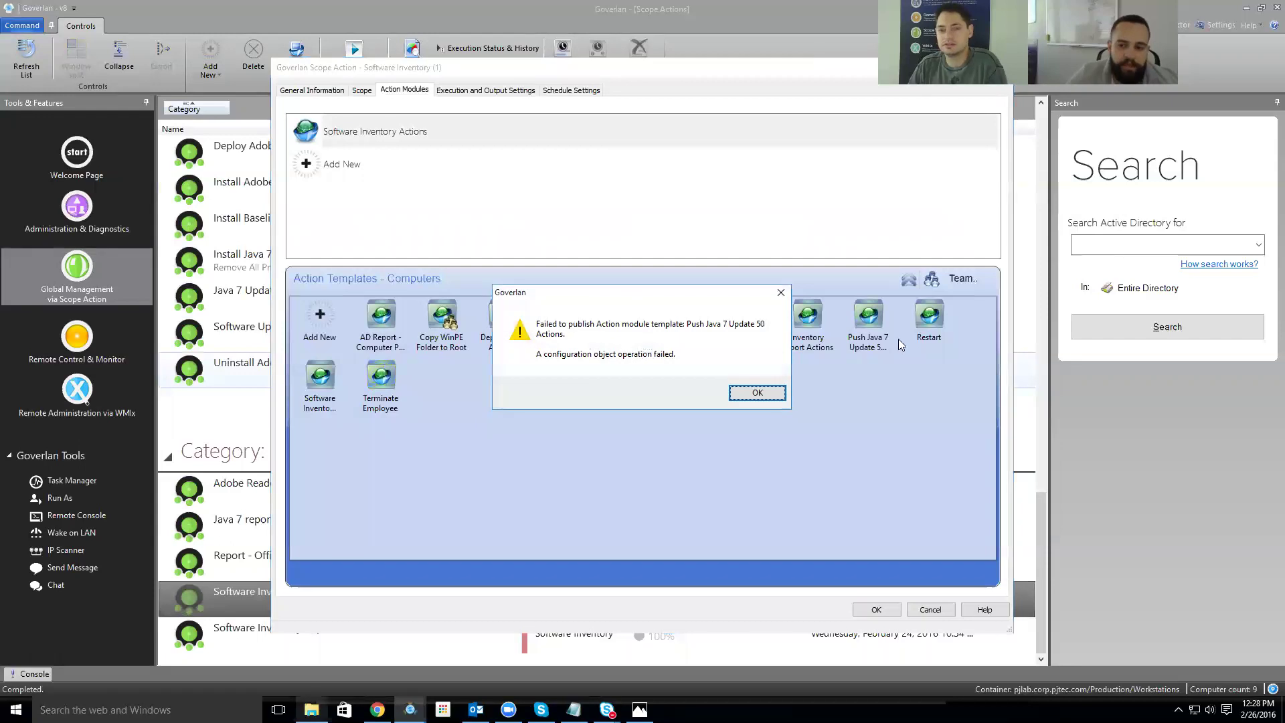
left_click(743, 392)
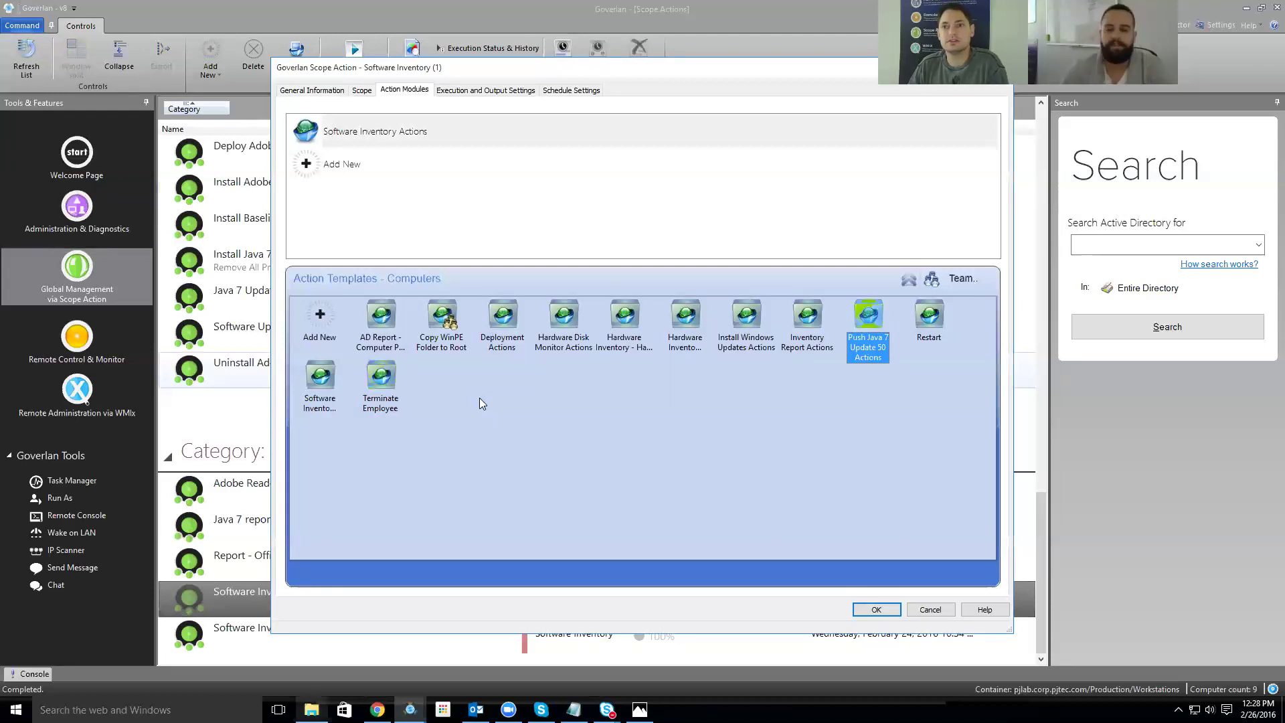
- Open the published action template objects available to the team and examine the Report - Retrieve Data for Offline Retrieval Actions and Rename Module entries
left_click(957, 278)
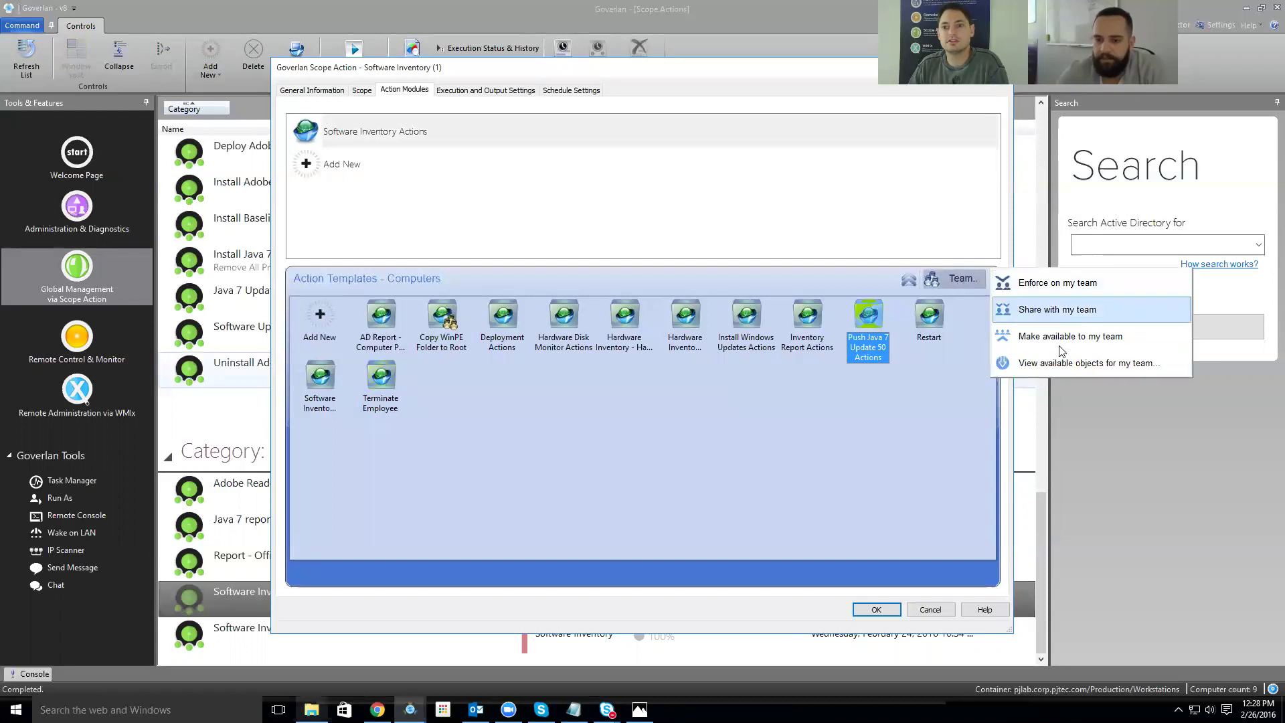
left_click(1041, 366)
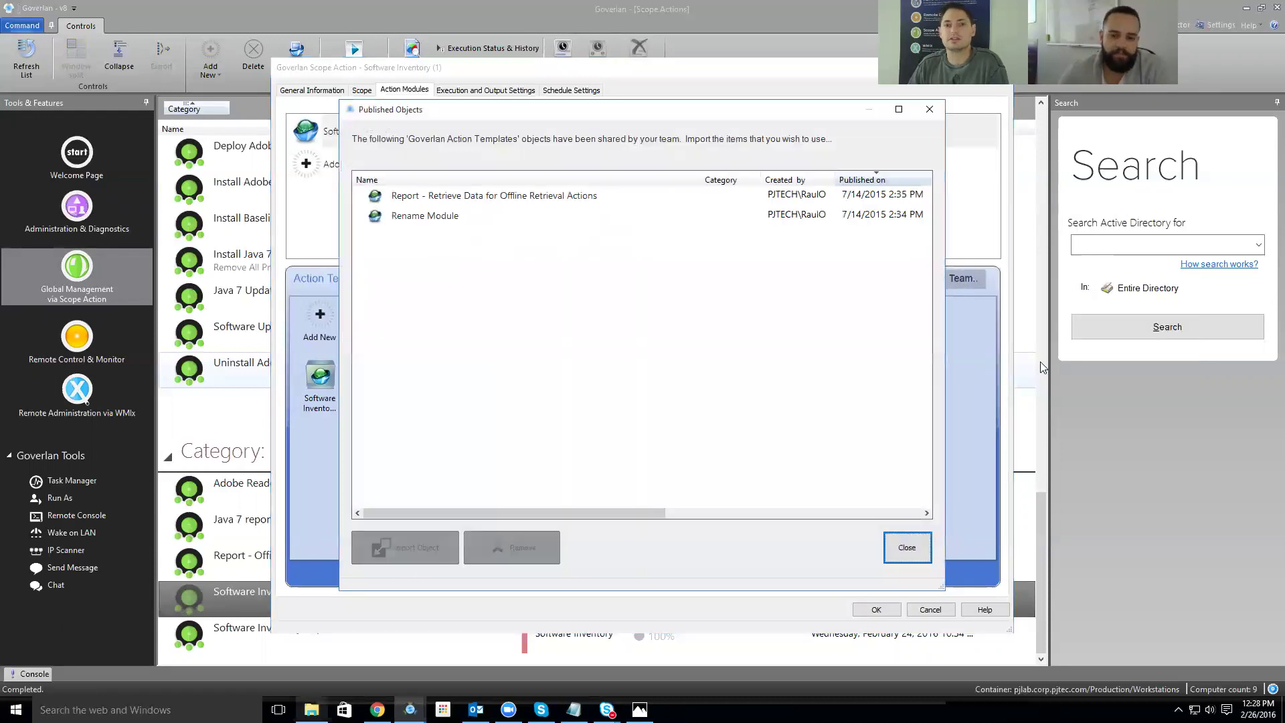
left_click(521, 194)
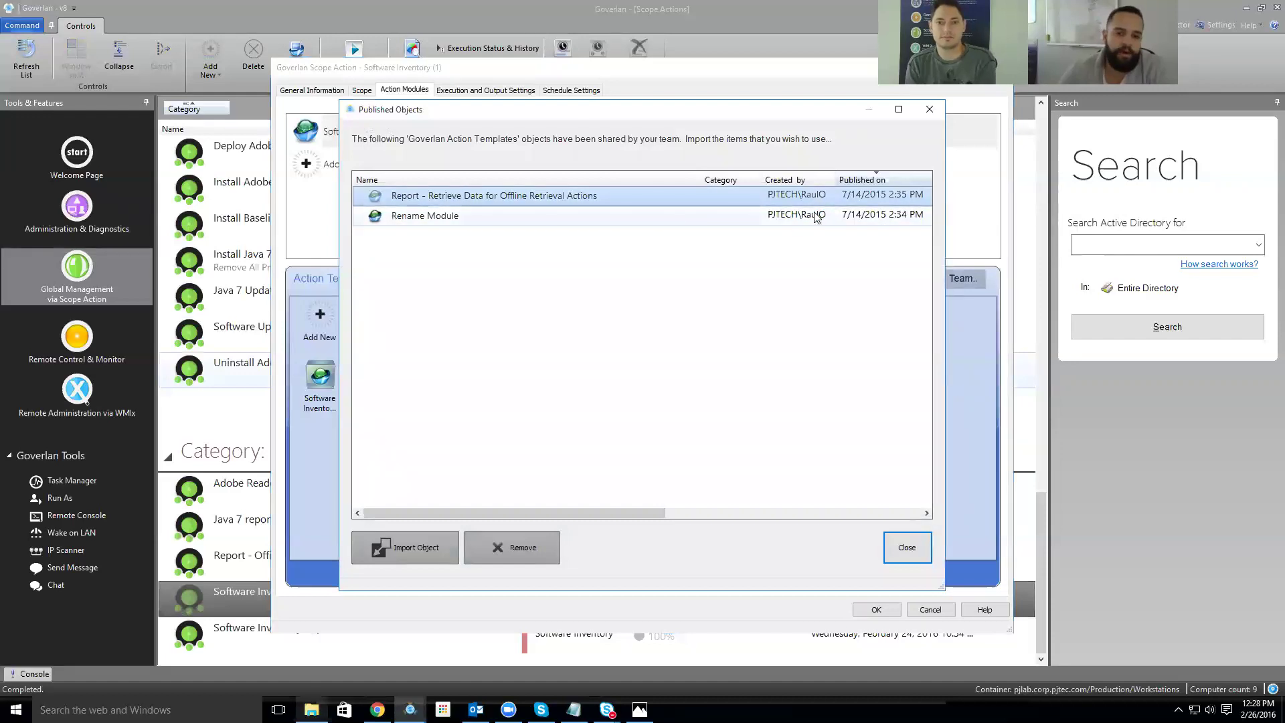
left_click(745, 214)
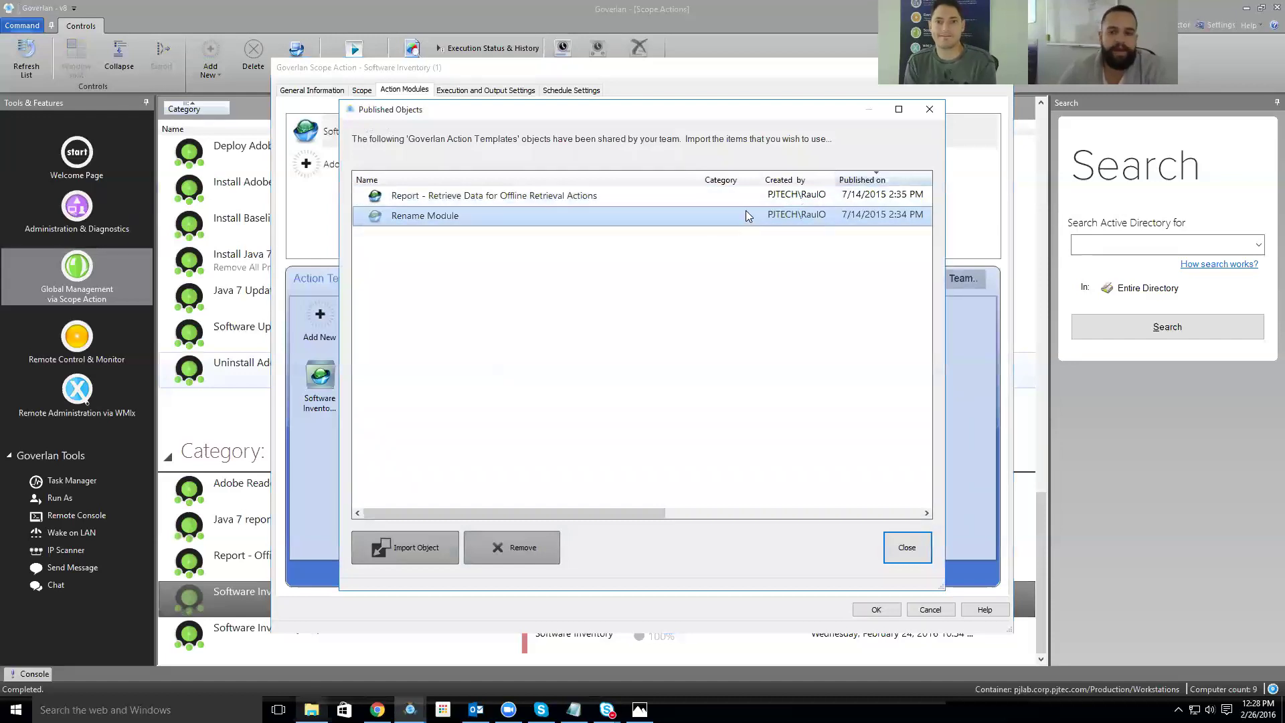
left_click(797, 198)
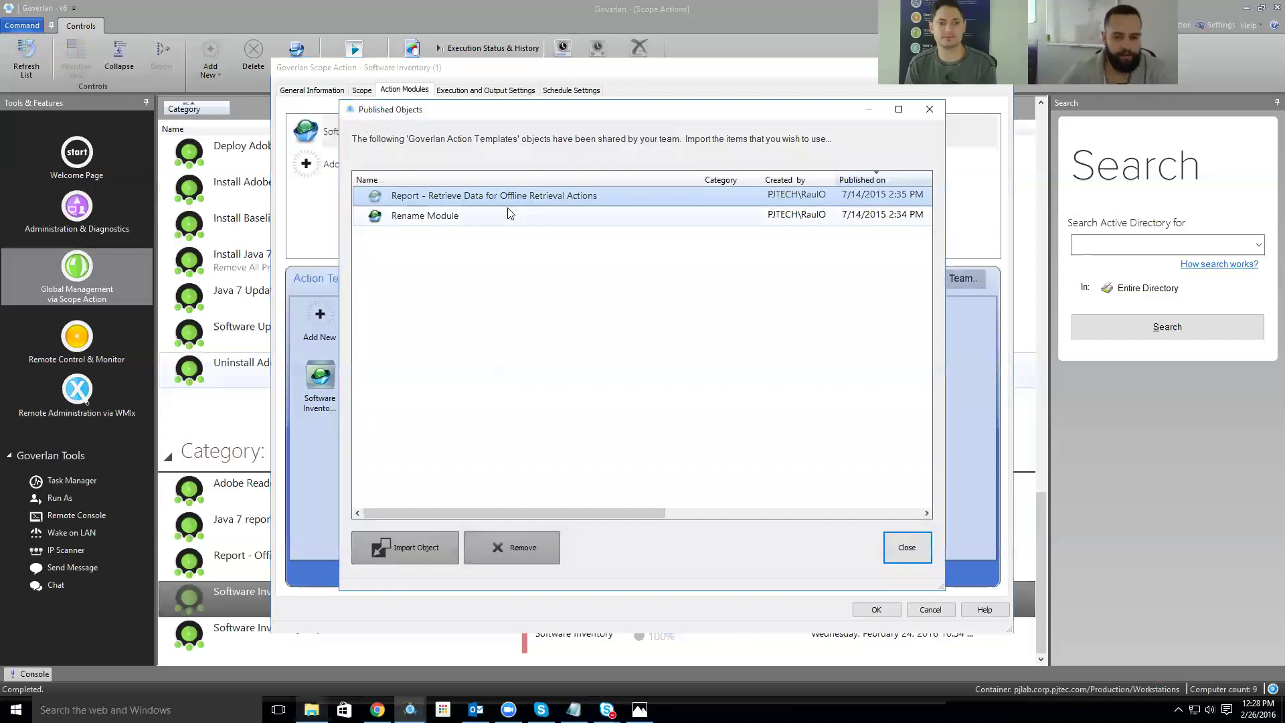
left_click_drag(536, 115, 509, 107)
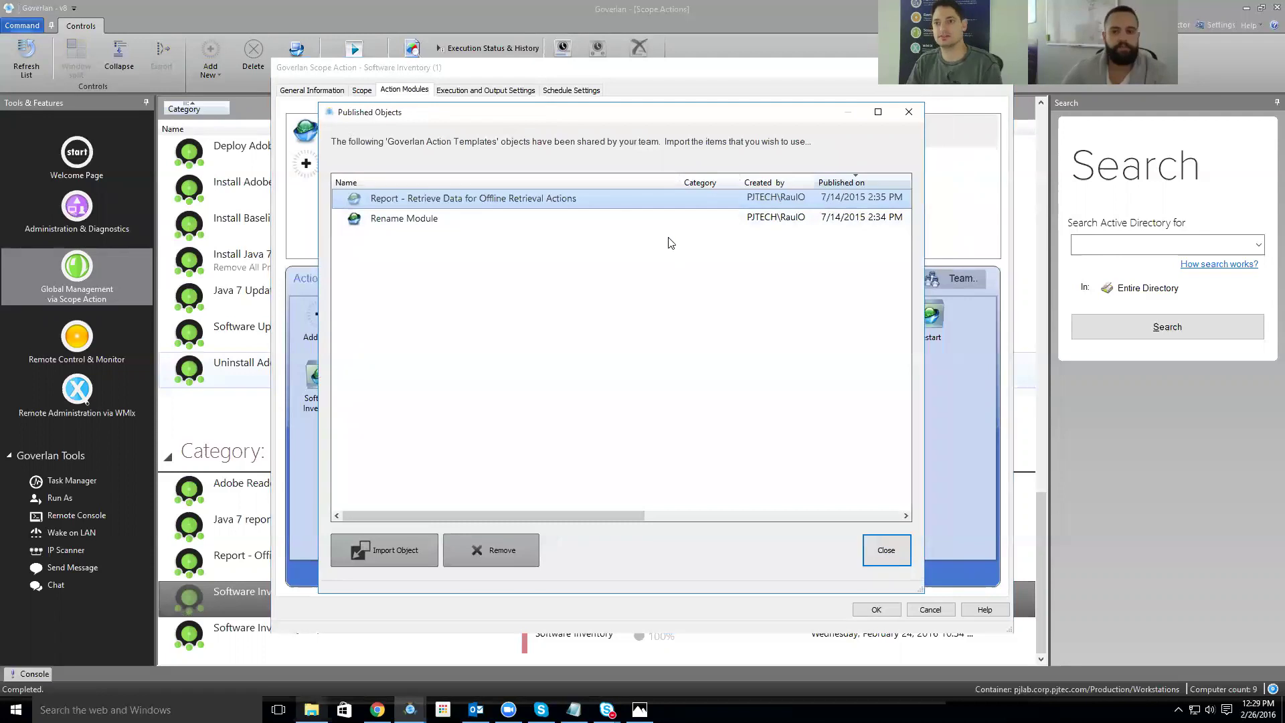
left_click(644, 221)
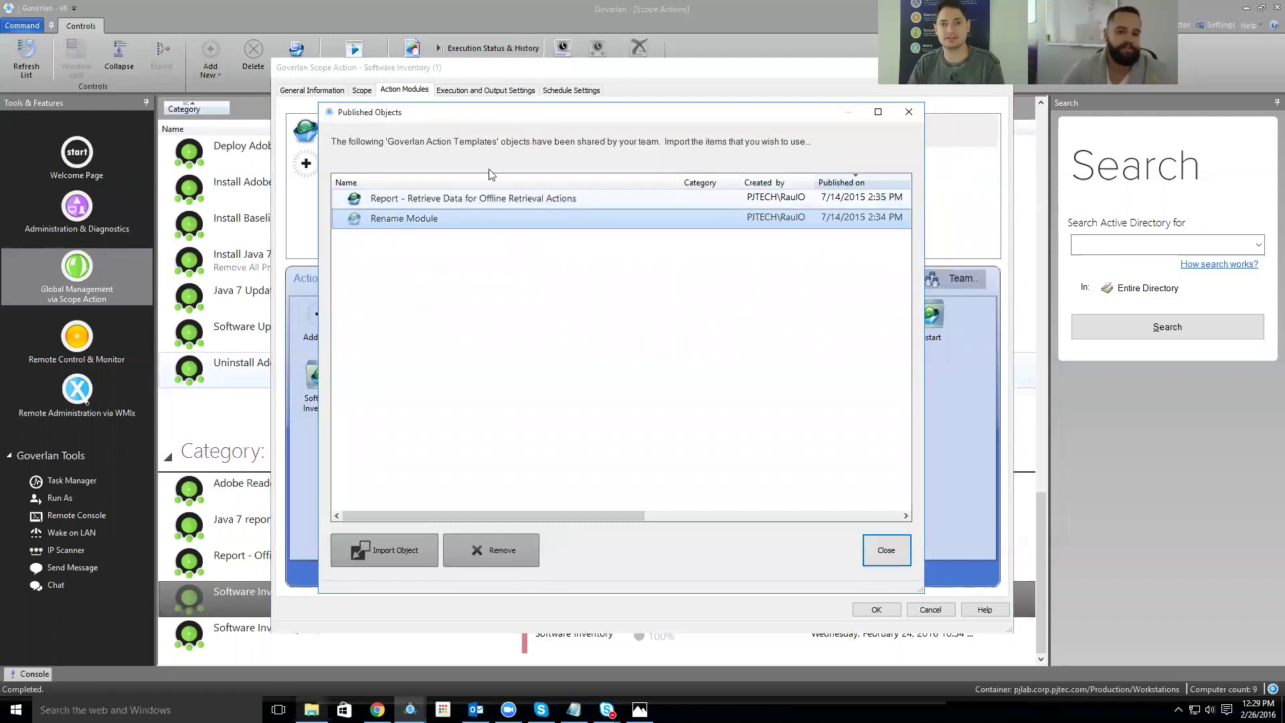
left_click(505, 201)
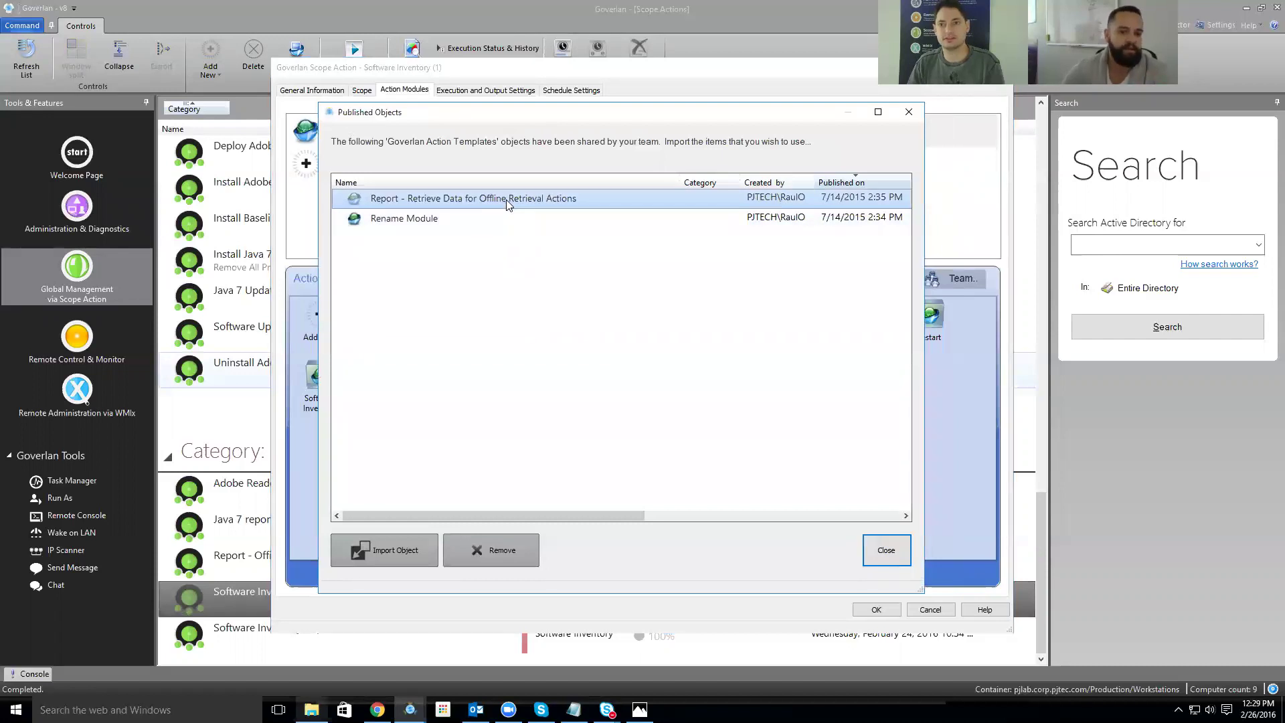
left_click(470, 215)
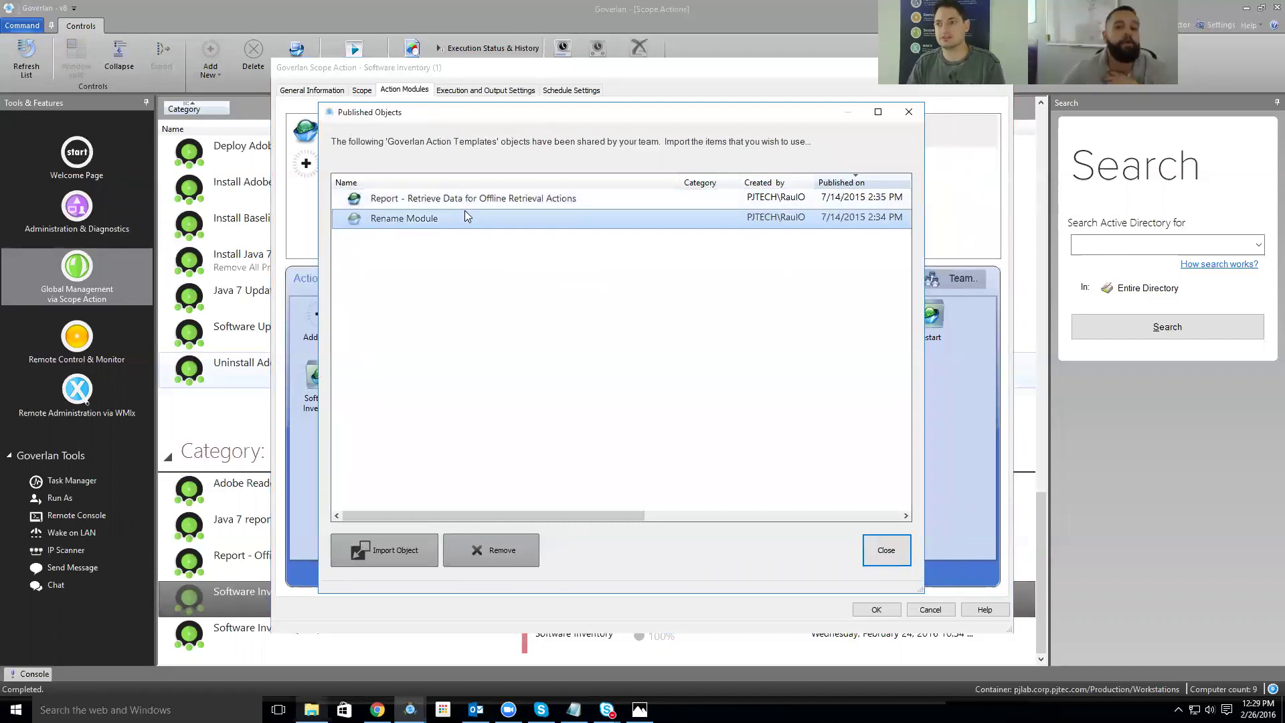
- Close the published objects list and cancel out of the Software Inventory (1) scope action's properties
left_click(463, 199)
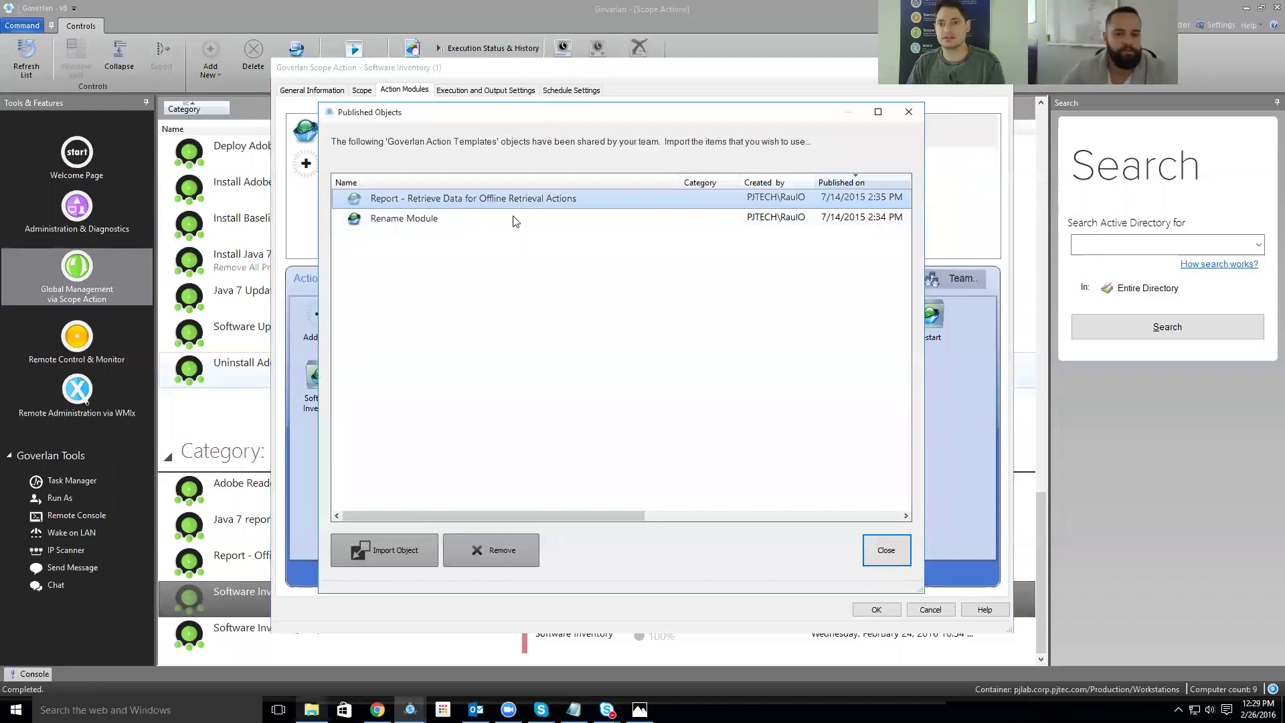
left_click(886, 551)
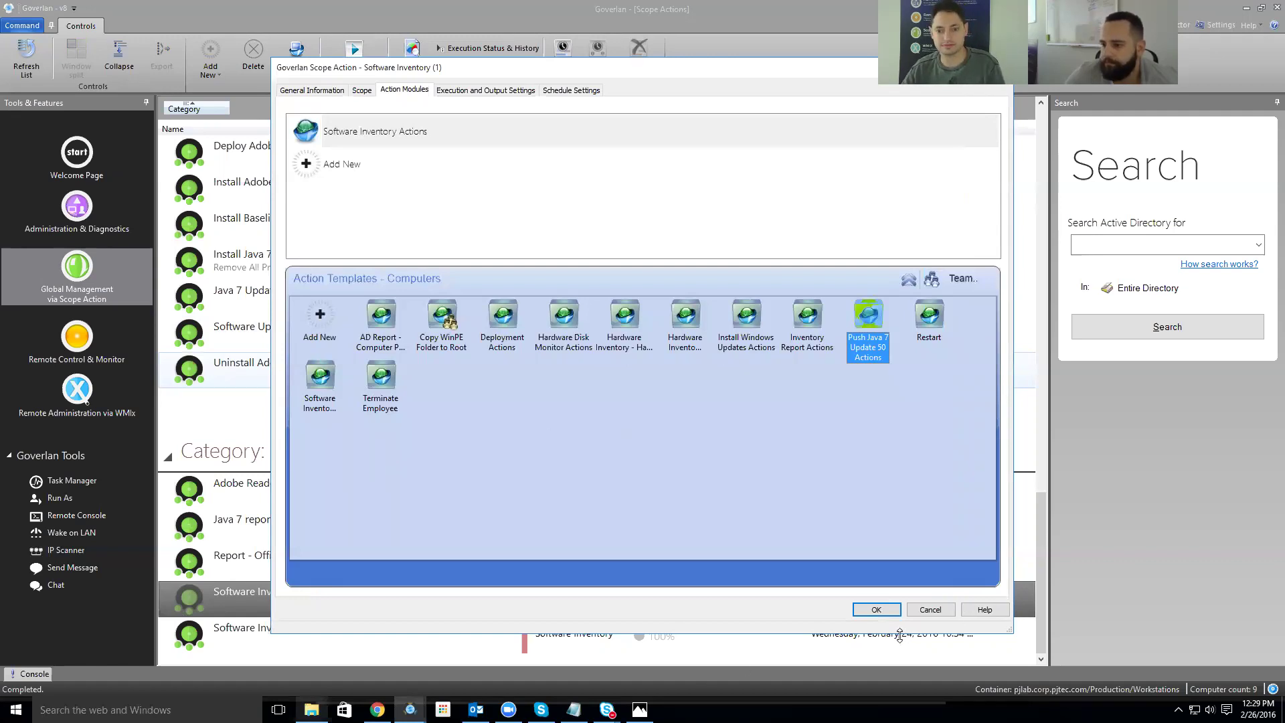
left_click(930, 609)
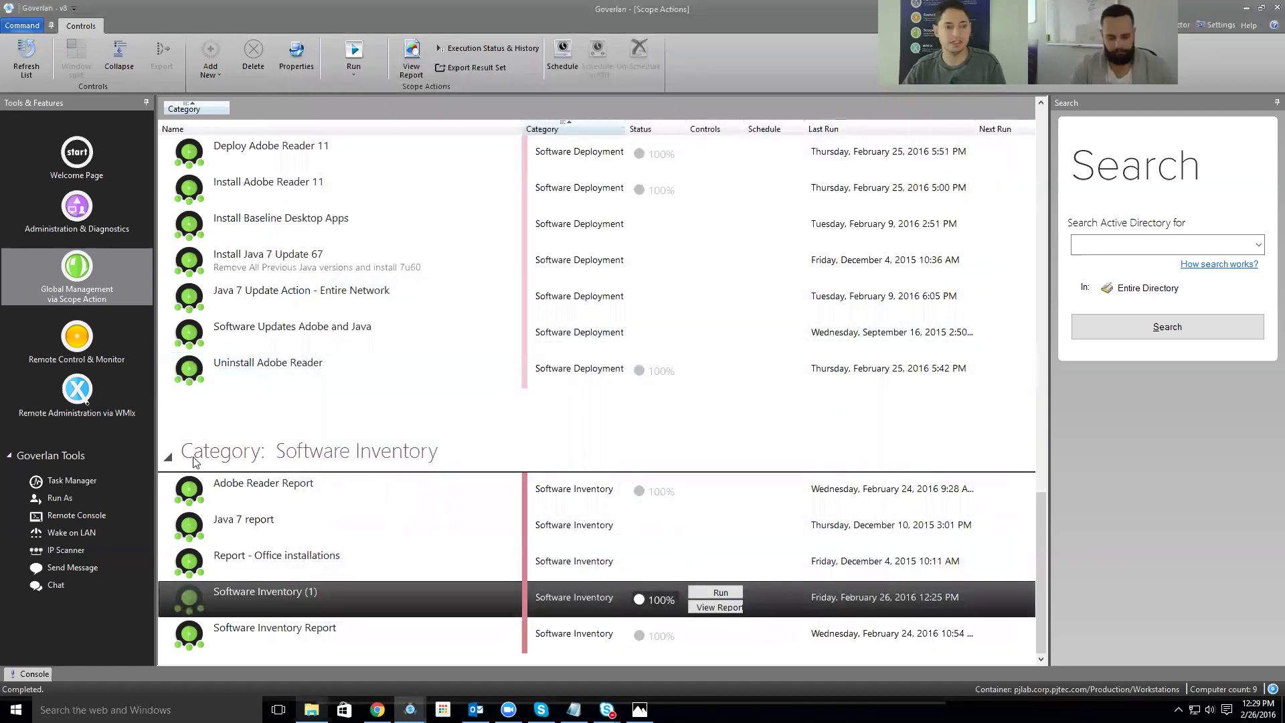
left_click(328, 338)
scroll(328, 340, "up", 5)
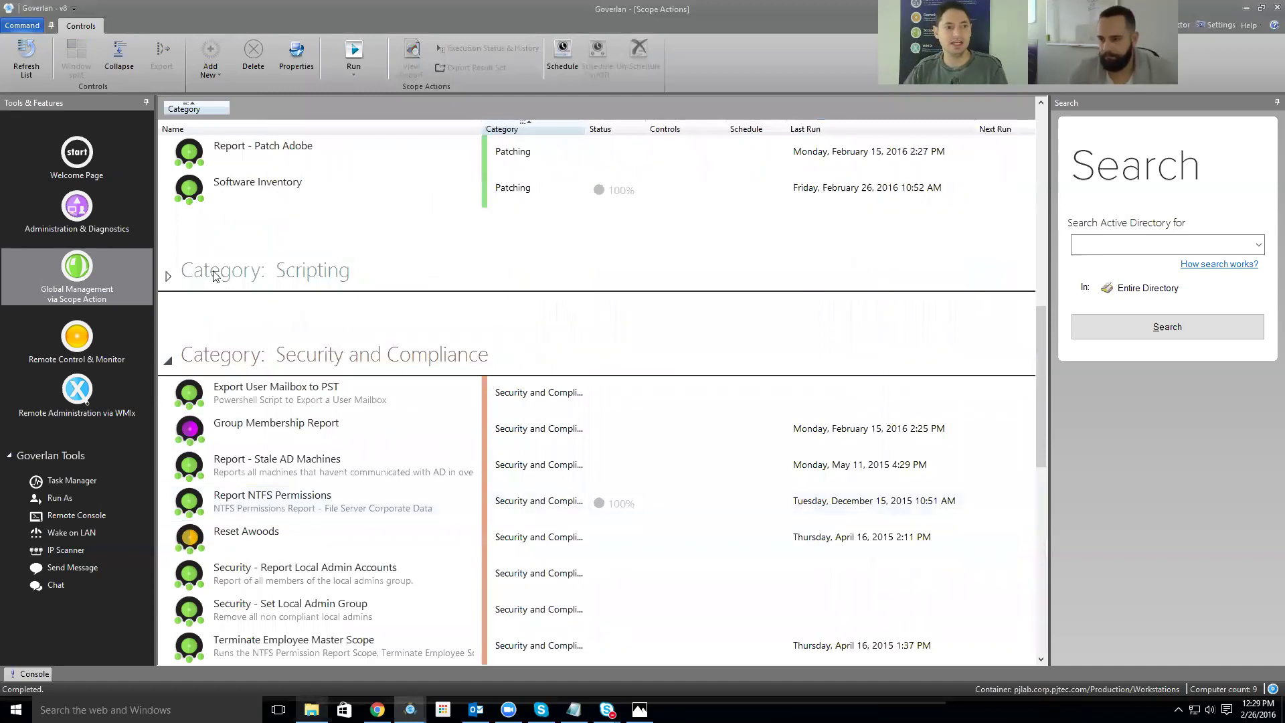
- Switch to Administration & Diagnostics and open the users of the Miami/IT/Users container
left_click(99, 215)
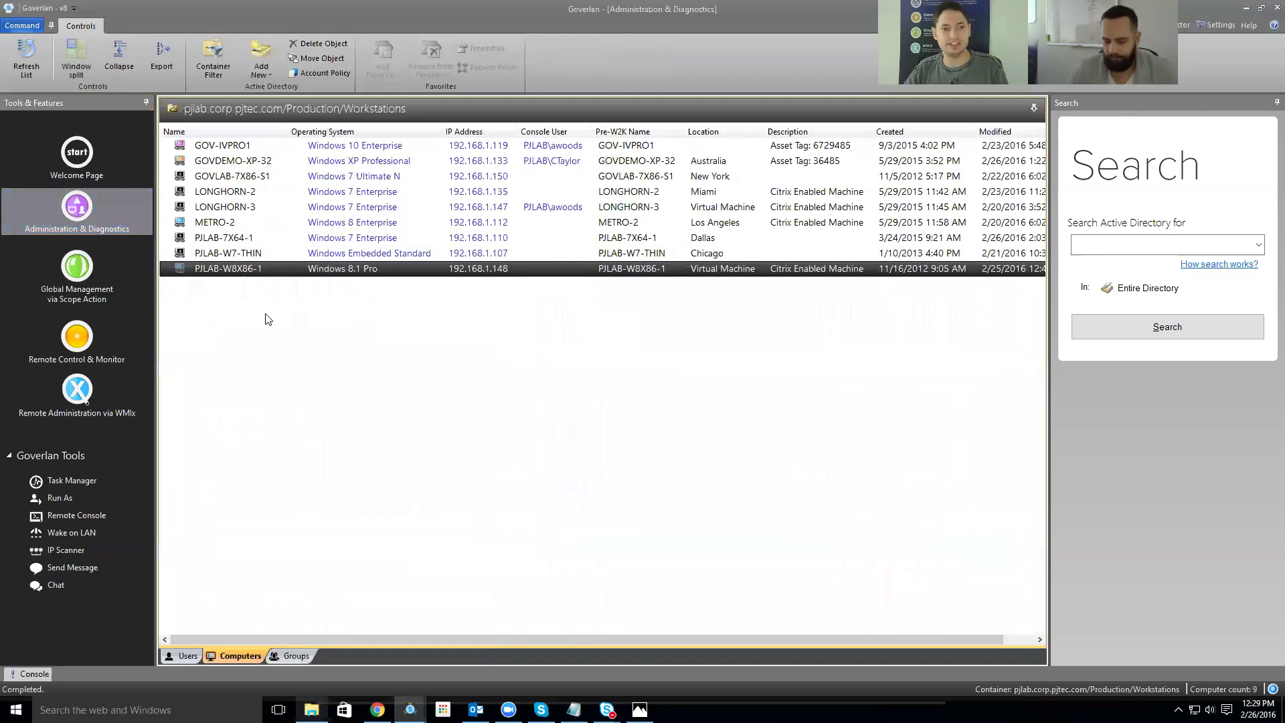
left_click(182, 659)
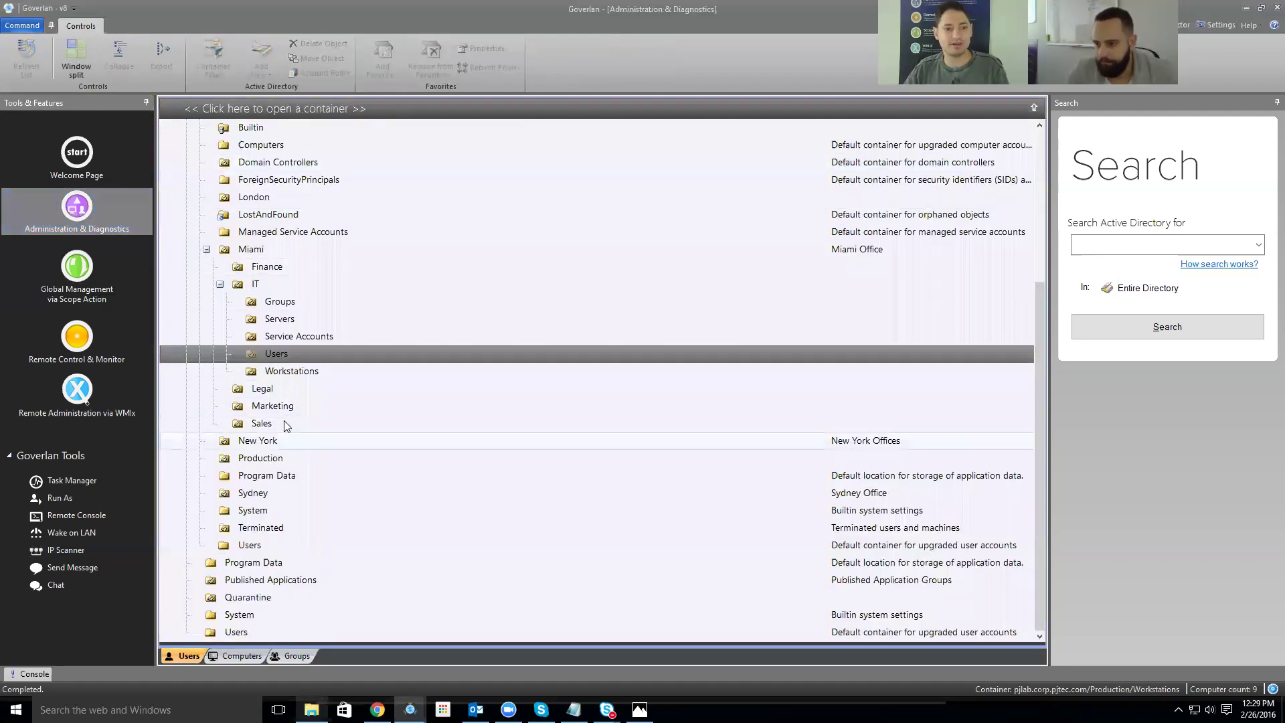
left_click(286, 357)
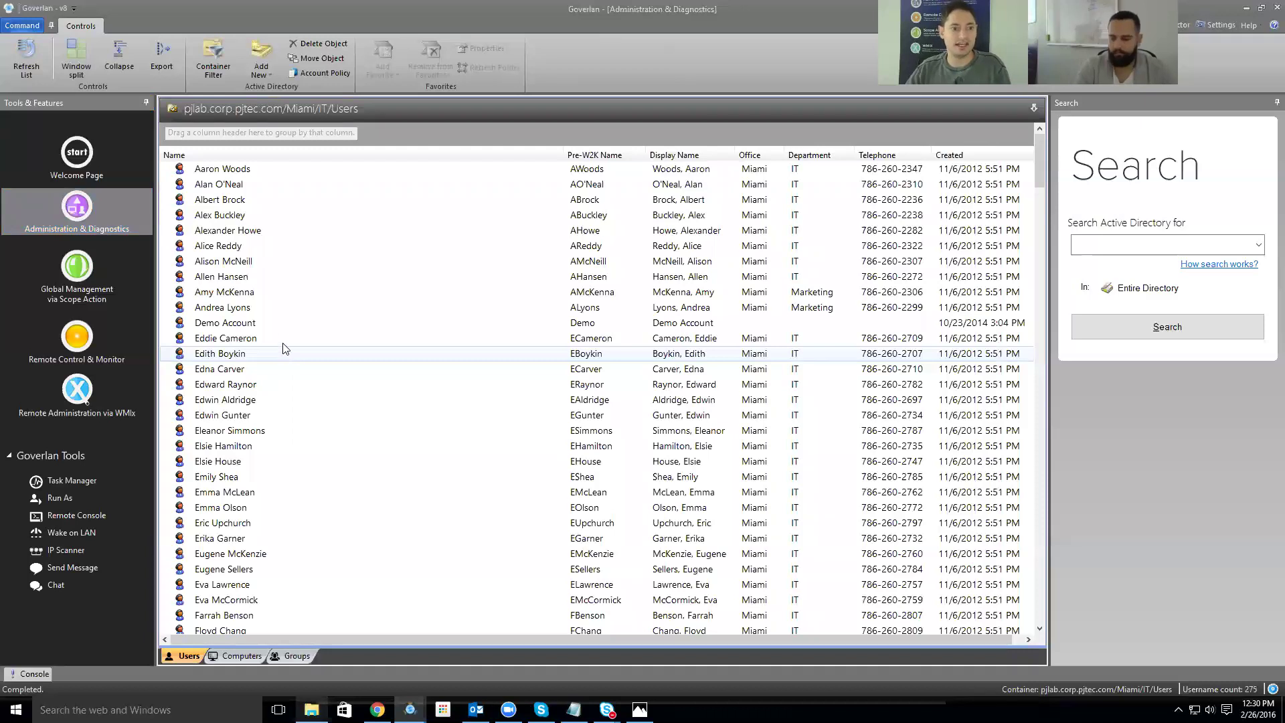
- Expand a Marketing user's User Management custom actions and open the properties of Terminate Employee
left_click(270, 292)
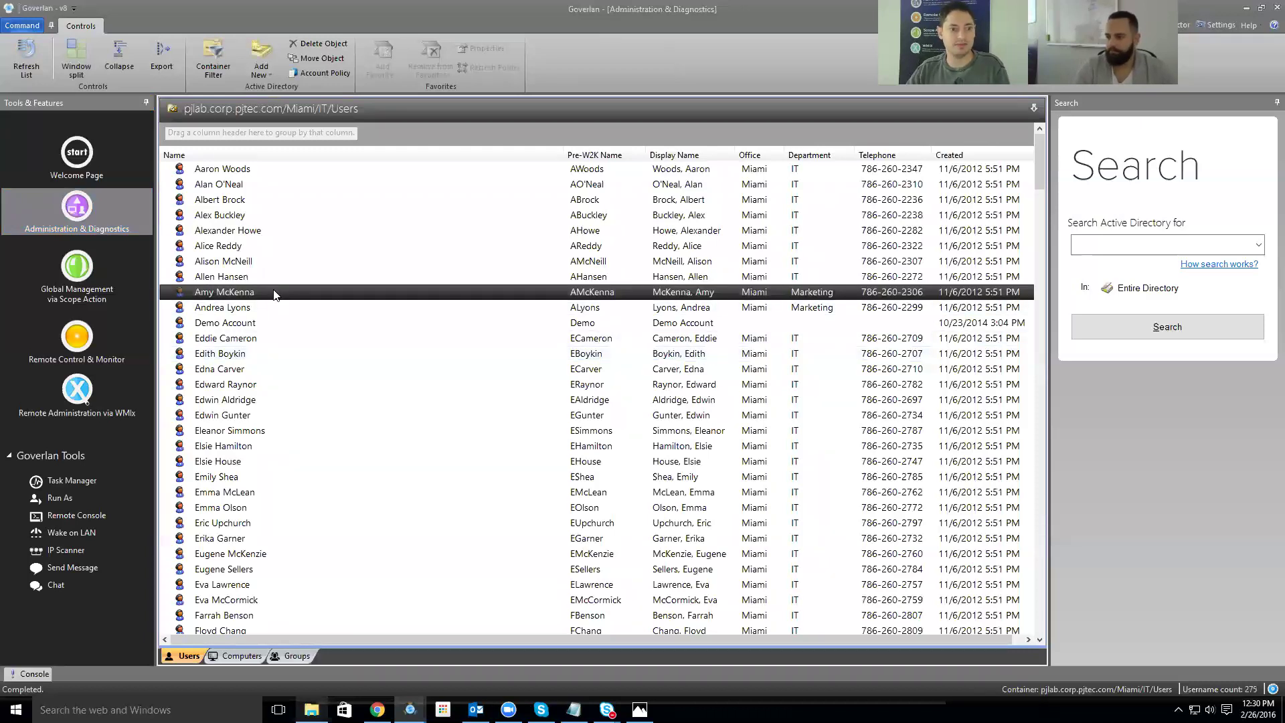
left_click(273, 295)
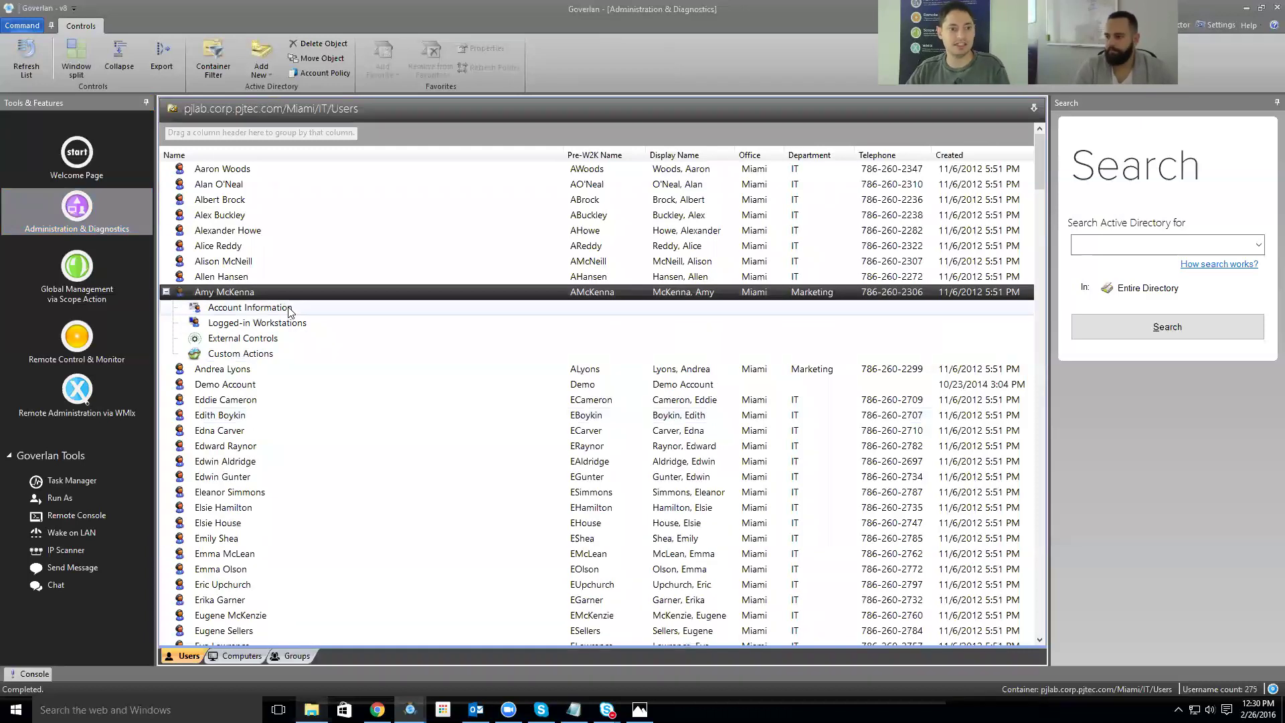
left_click(257, 352)
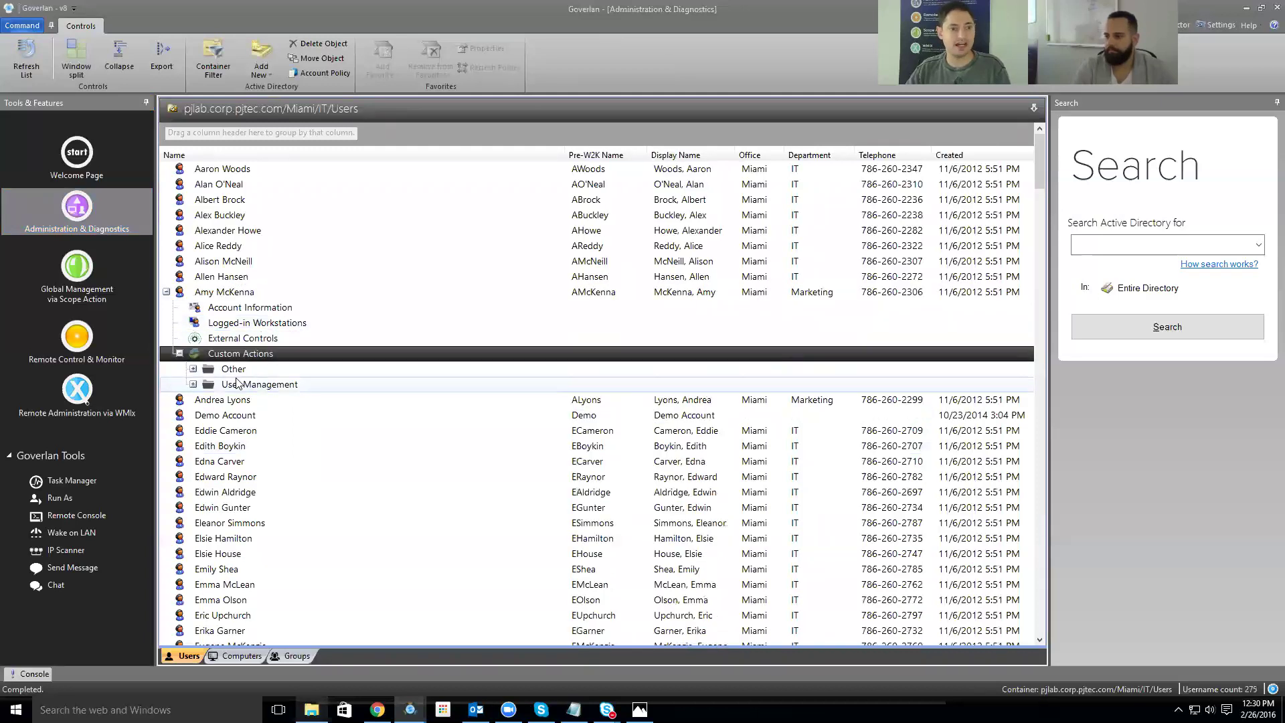
left_click(193, 384)
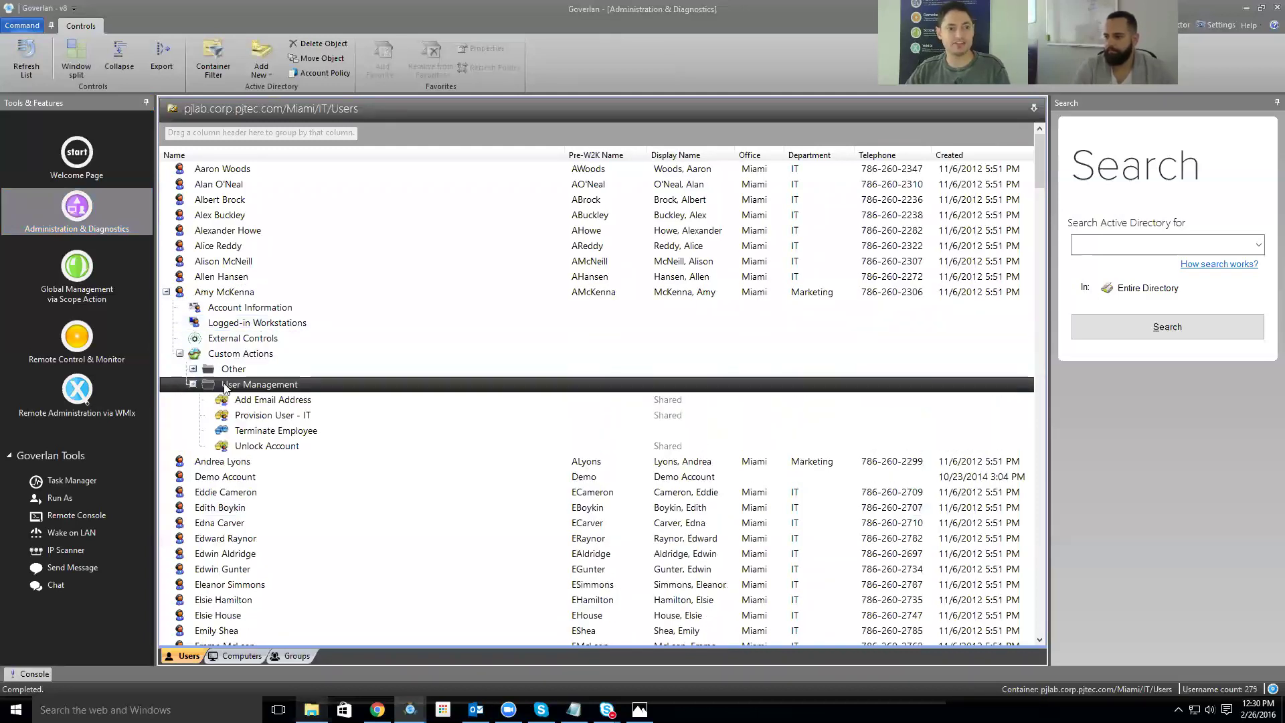
left_click(287, 433)
right_click(288, 434)
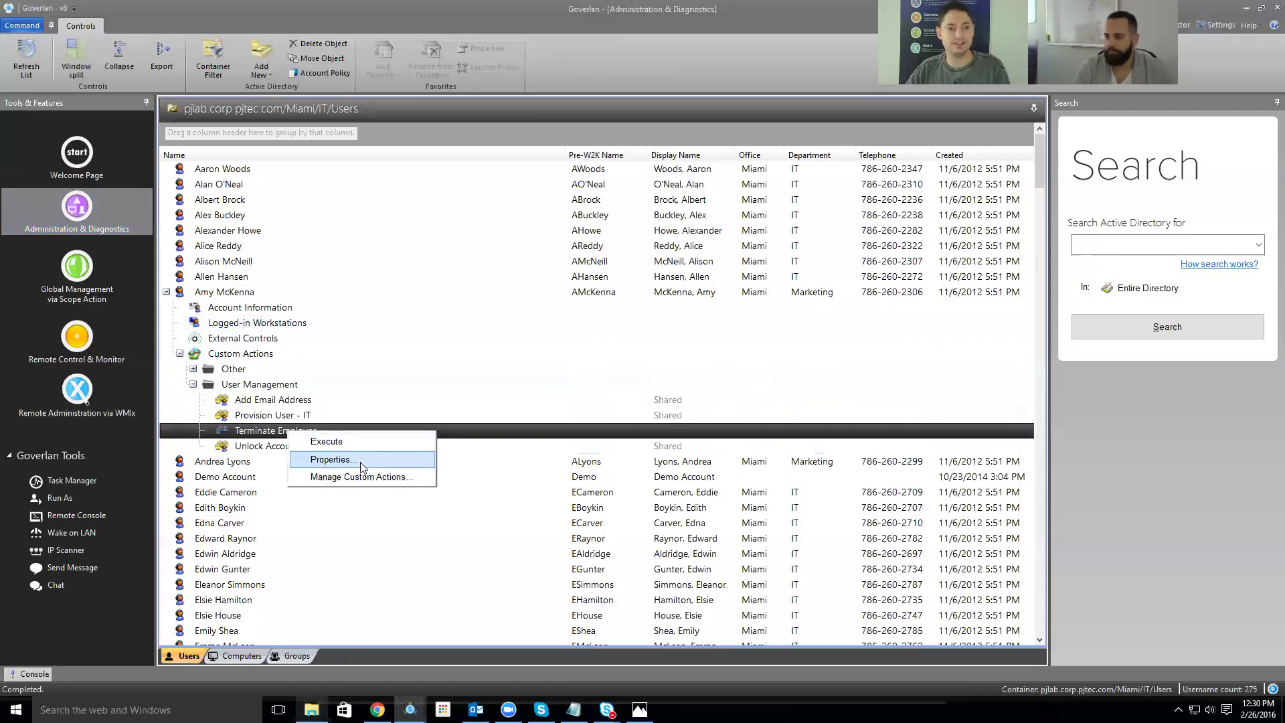
left_click(363, 456)
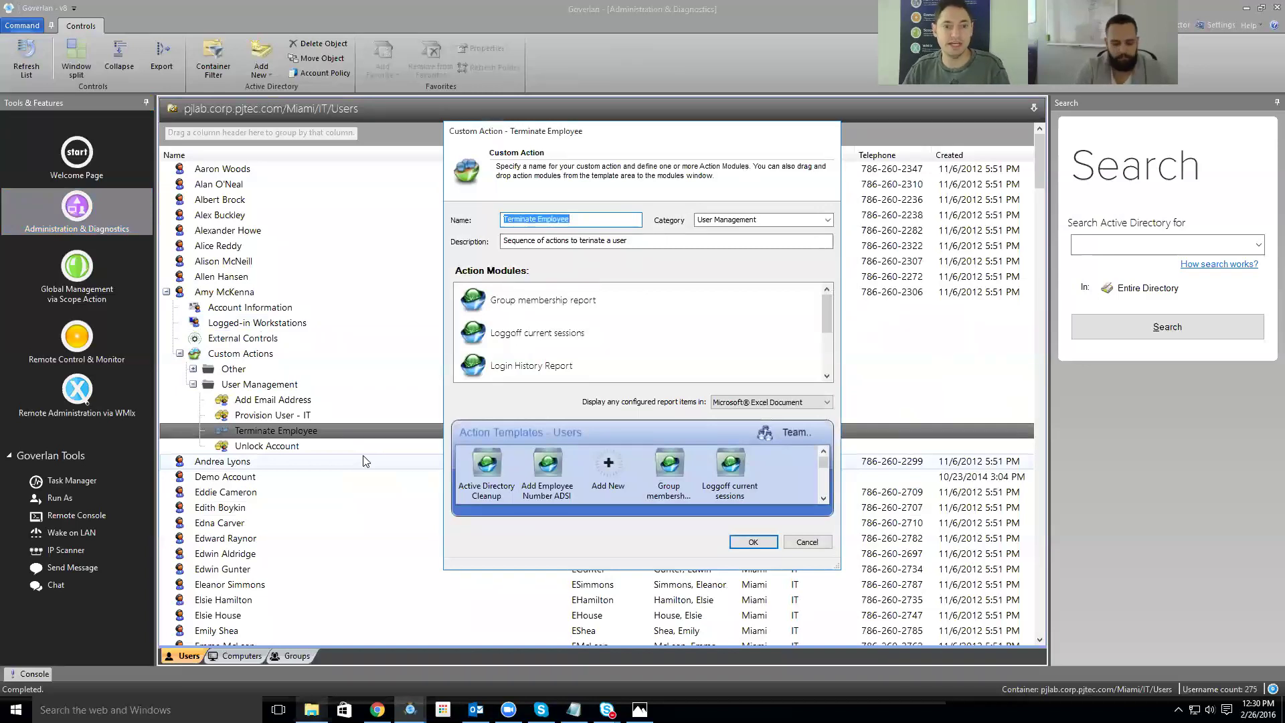
- Inspect the Loggoff current sessions module of Terminate Employee, including the arguments of its Logoff console user action
left_click(620, 315)
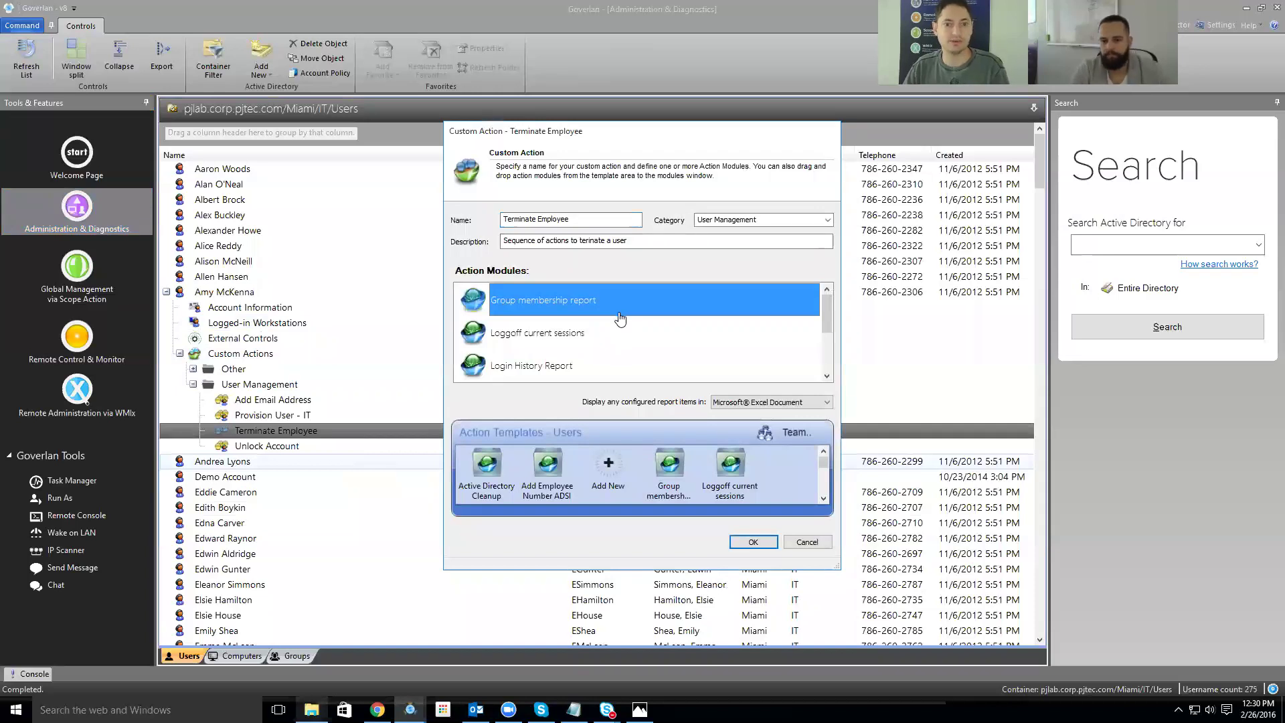
left_click(588, 343)
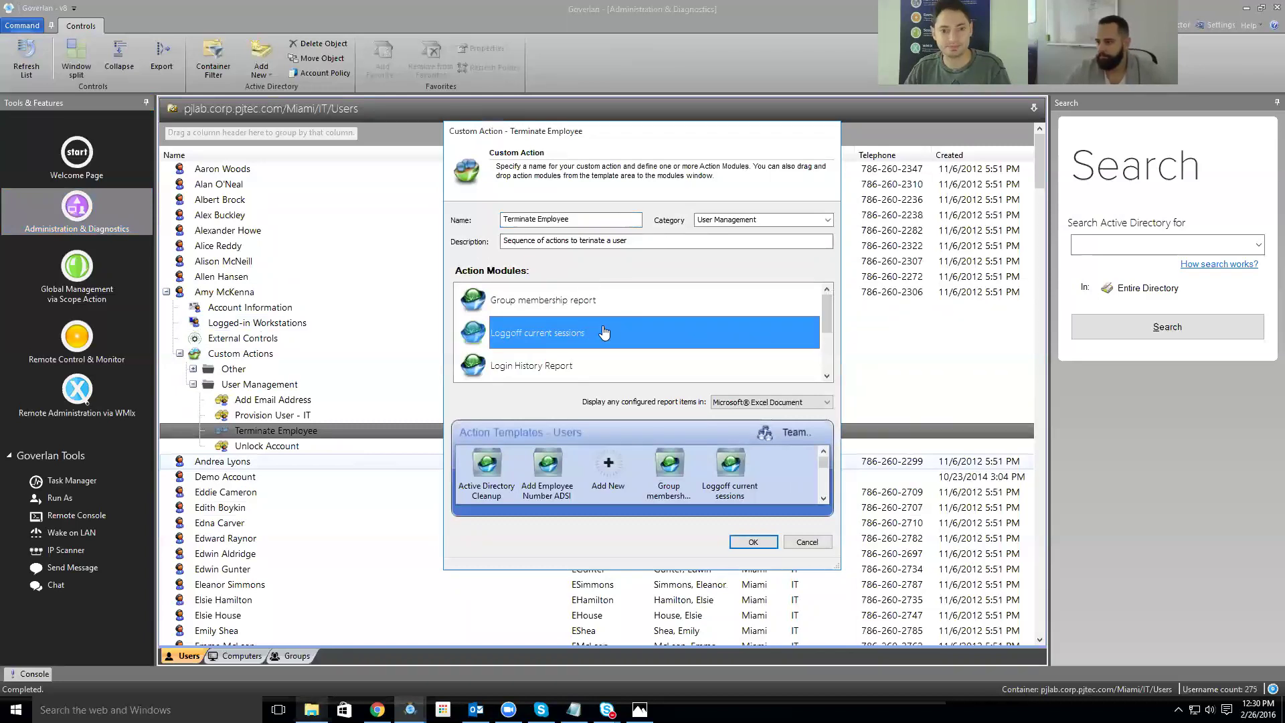
double_click(605, 332)
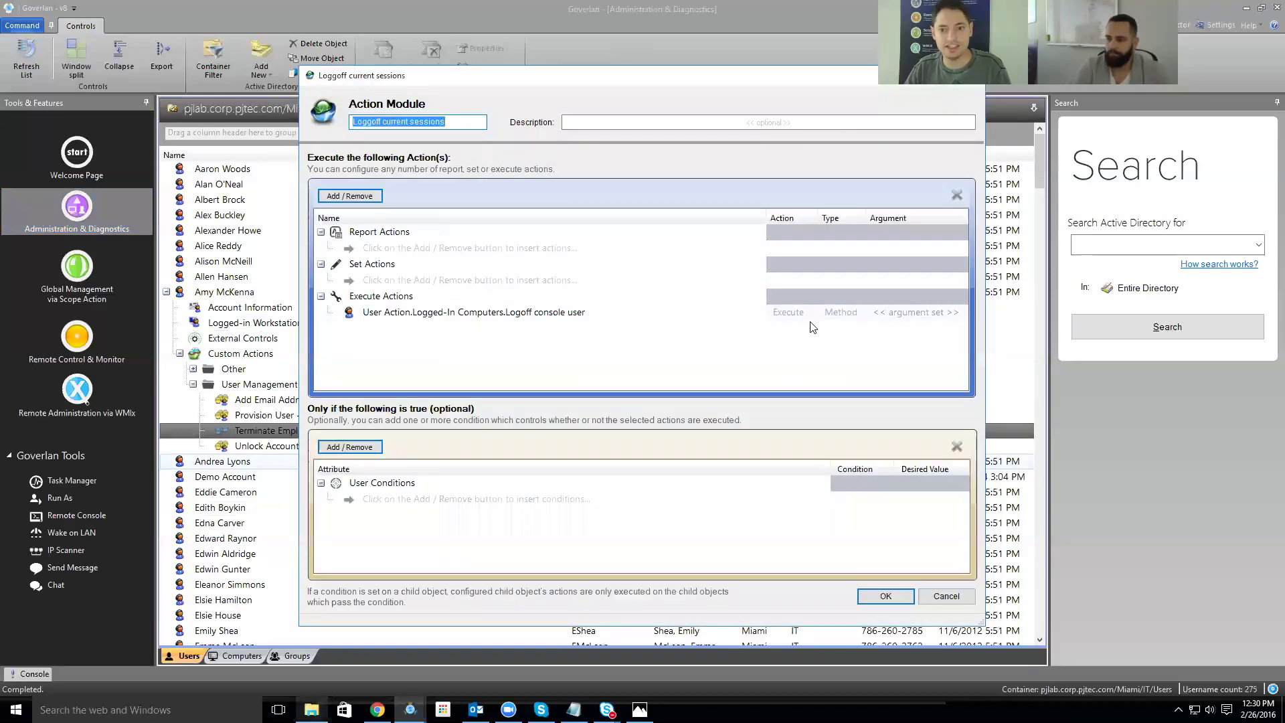
double_click(811, 314)
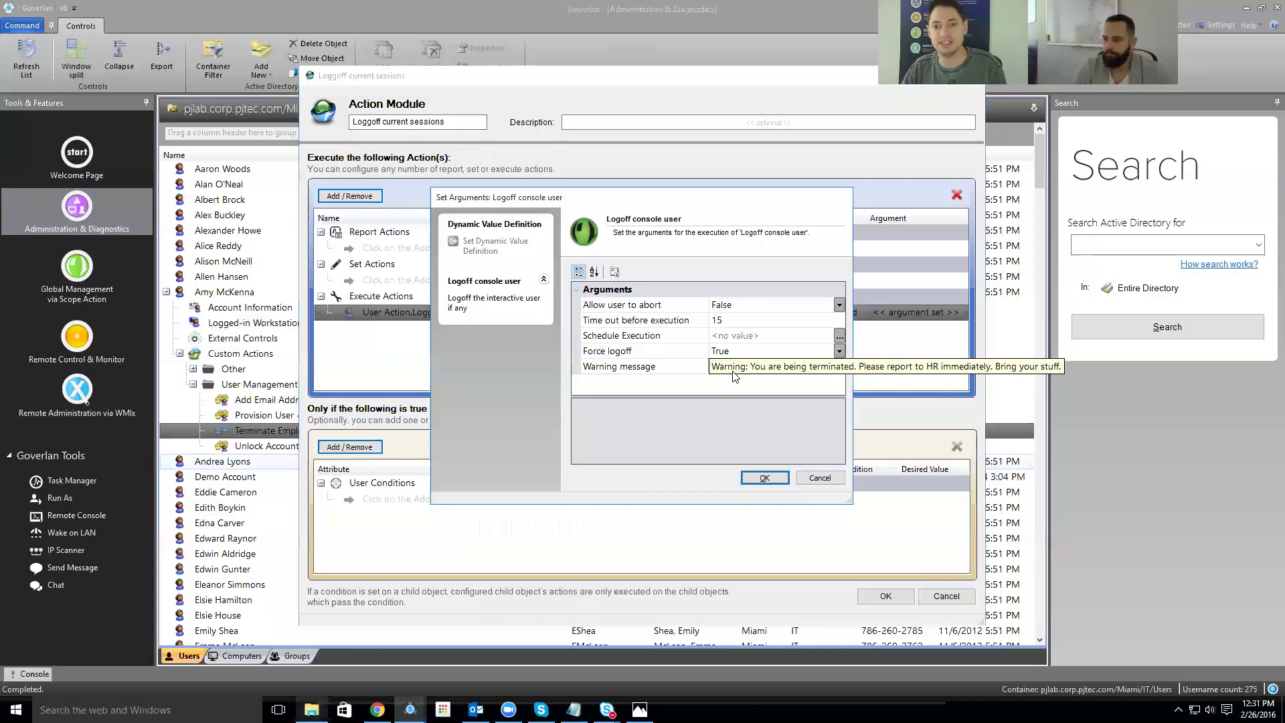
key("Return")
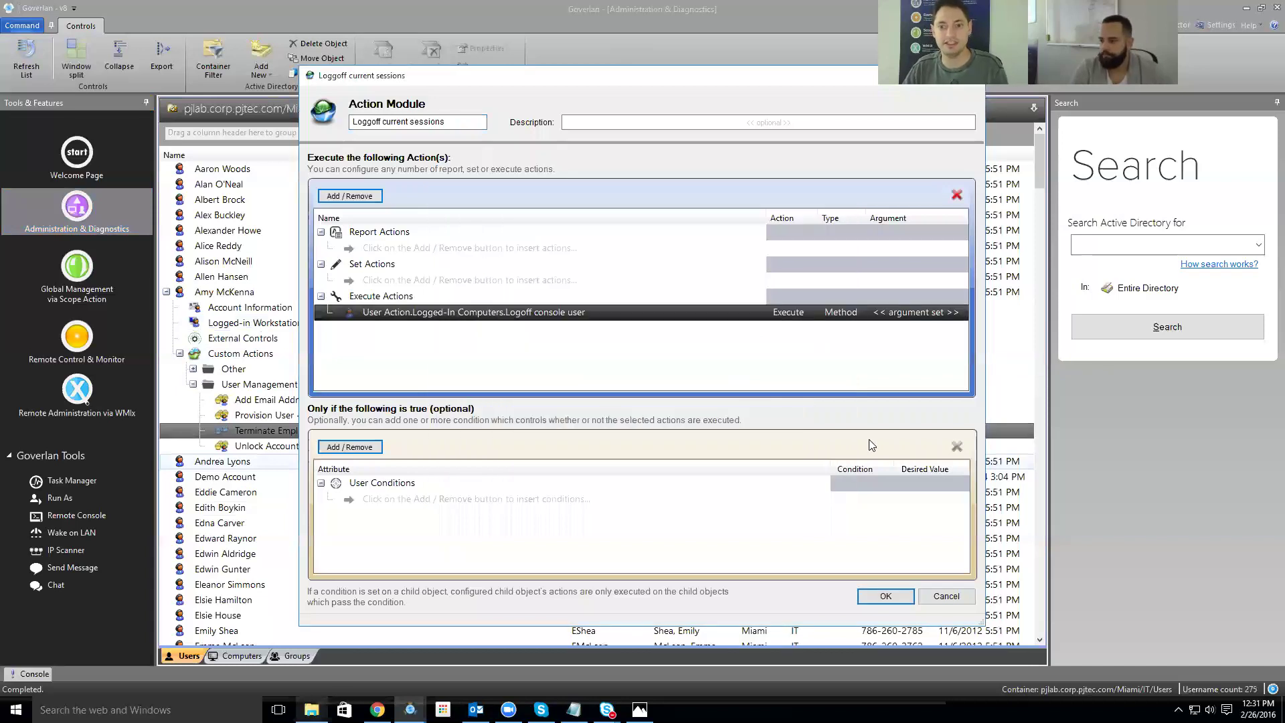
key("Return")
- Review the Login History Report, Active Directory Cleanup and Remove Group Memberships modules, and close the custom action
left_click(581, 372)
scroll(587, 355, "down", 1)
scroll(590, 314, "up", 1)
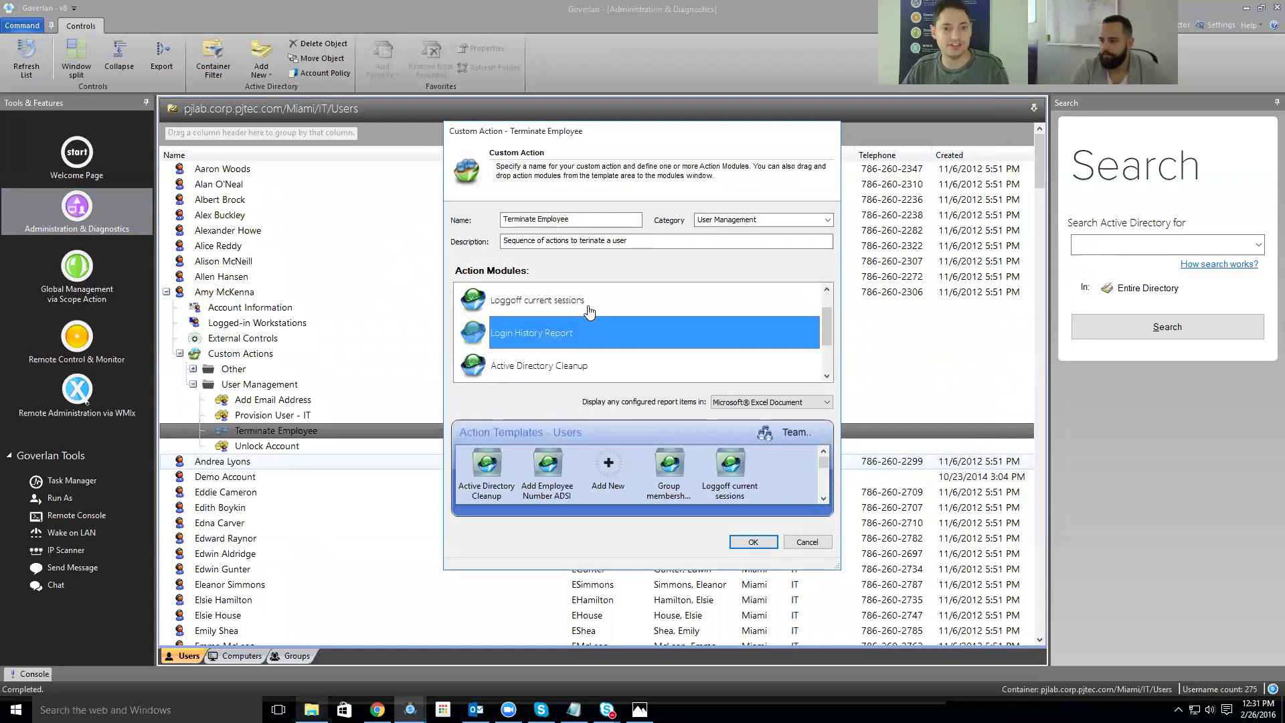
left_click(595, 369)
scroll(599, 367, "down", 1)
left_click(606, 342)
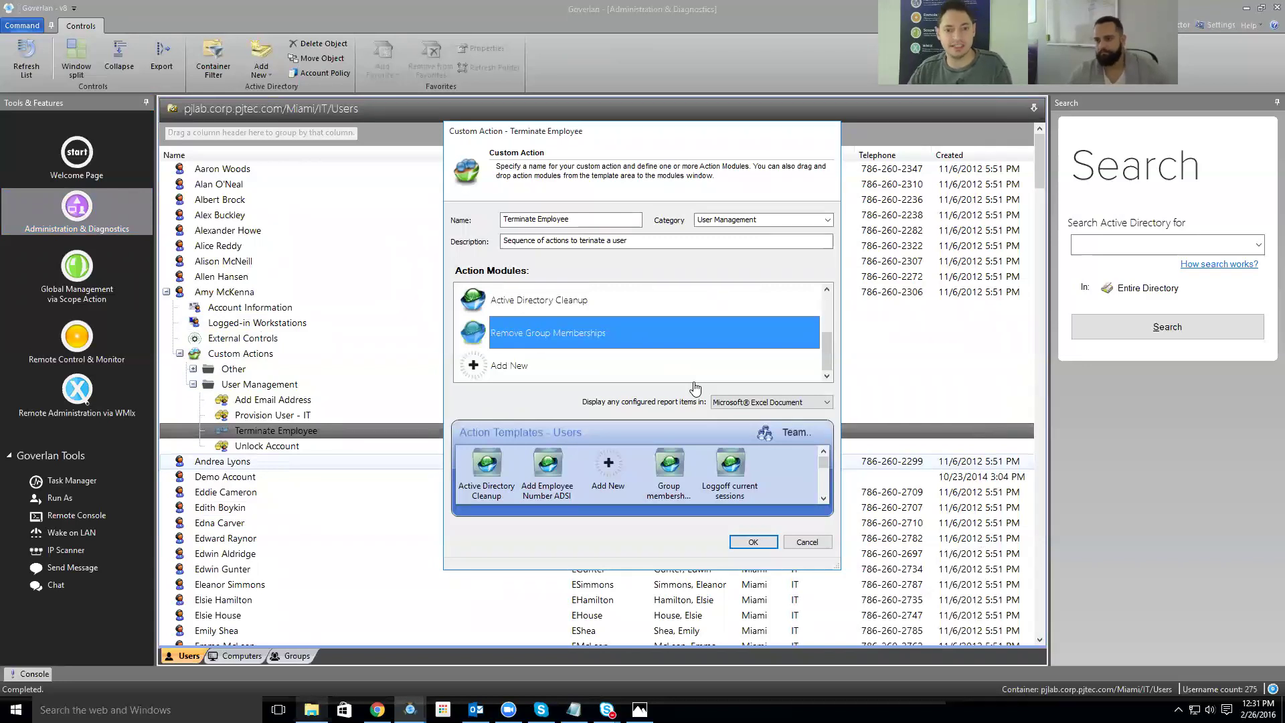
key("Return")
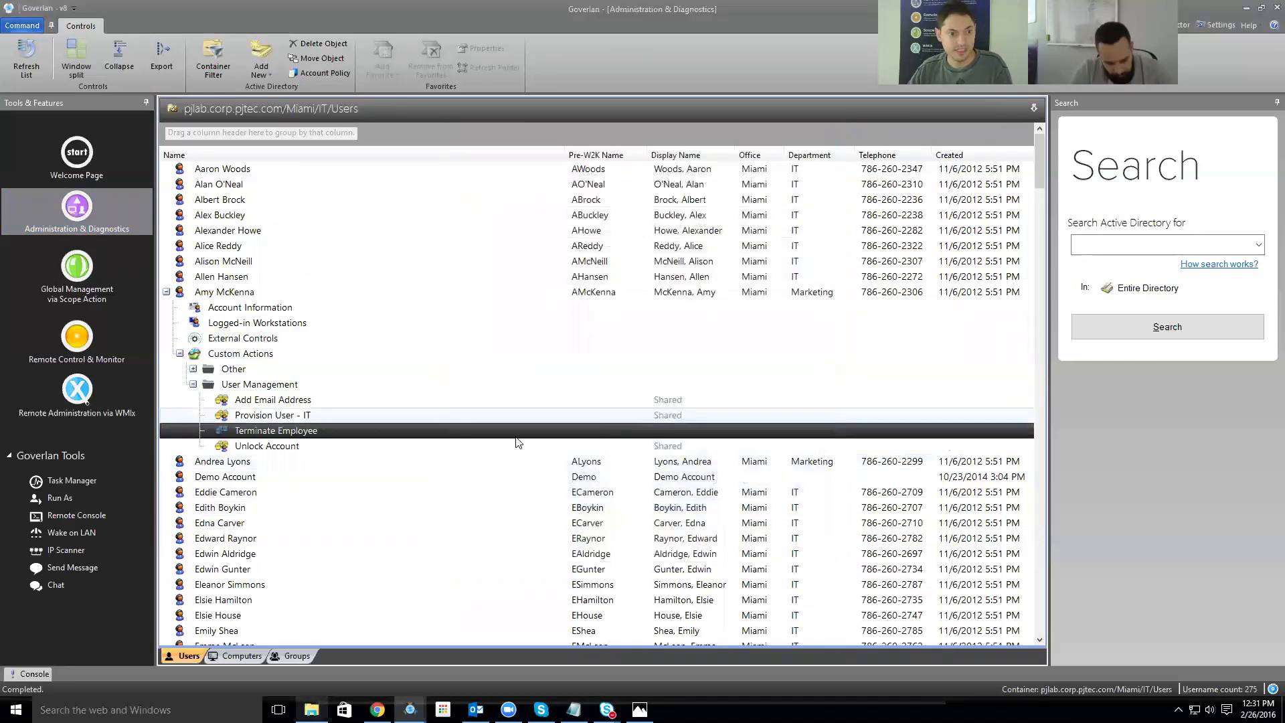
- Execute the Terminate Employee custom action on the expanded Marketing user
double_click(246, 432)
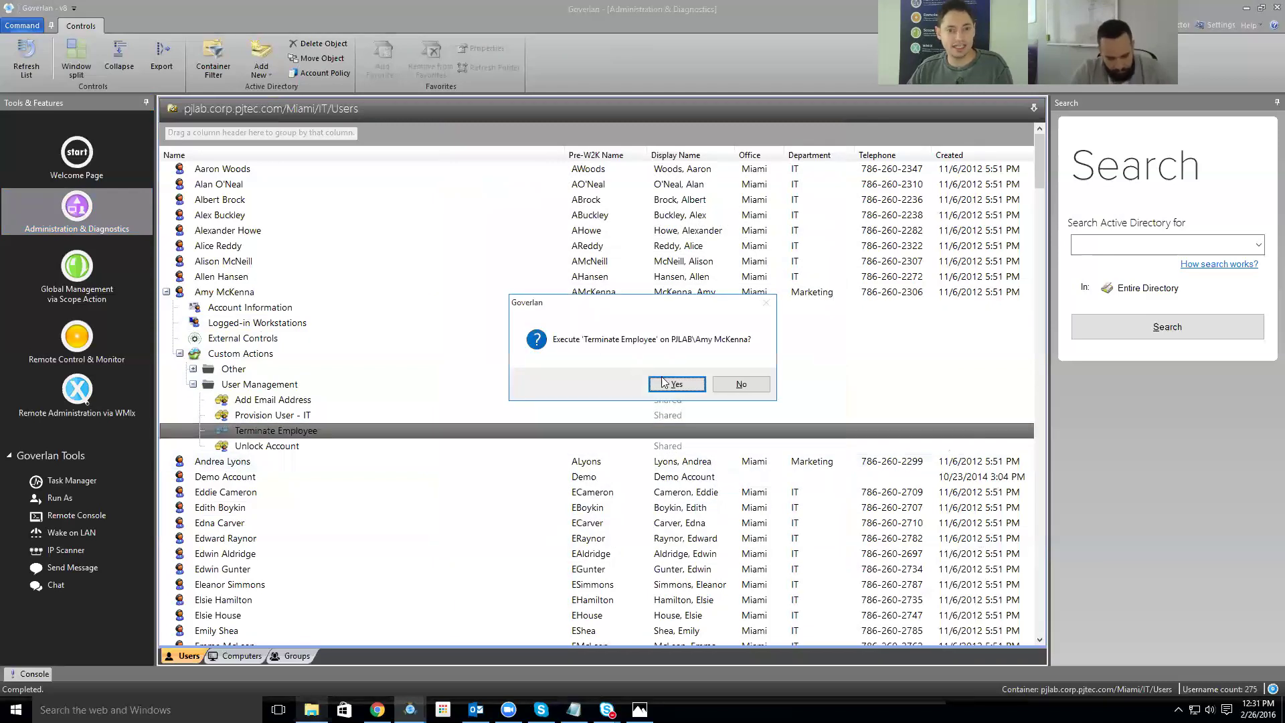
left_click(665, 380)
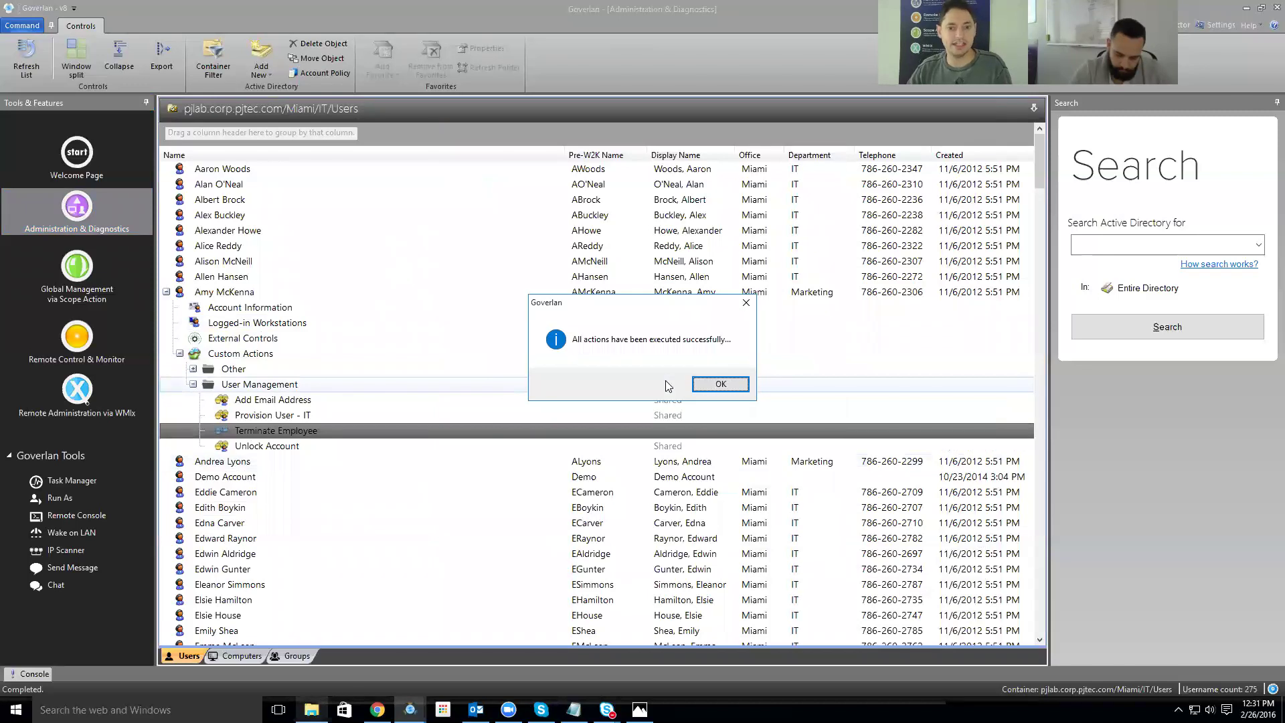
left_click(716, 385)
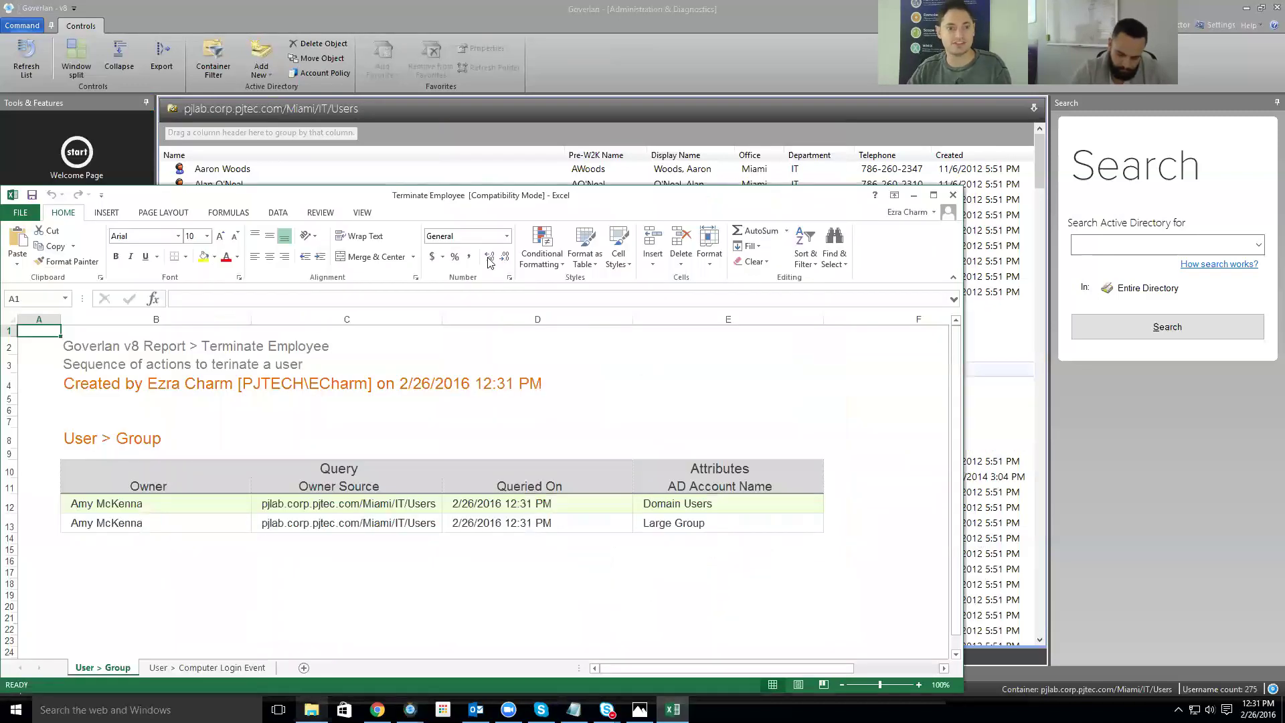
- Examine the User > Group and User > Computer Login Event sheets of the Excel report, and return to Goverlan
left_click_drag(529, 109, 461, 109)
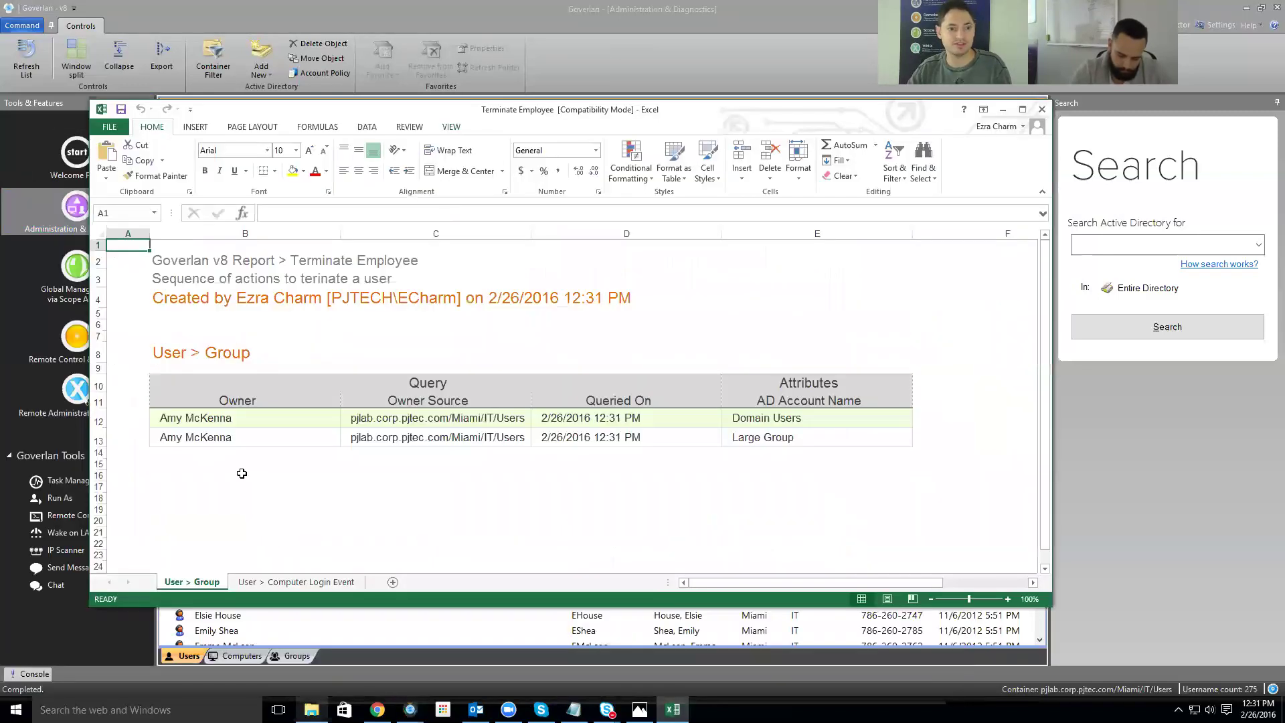
left_click_drag(213, 339, 528, 451)
left_click(348, 534)
left_click(290, 581)
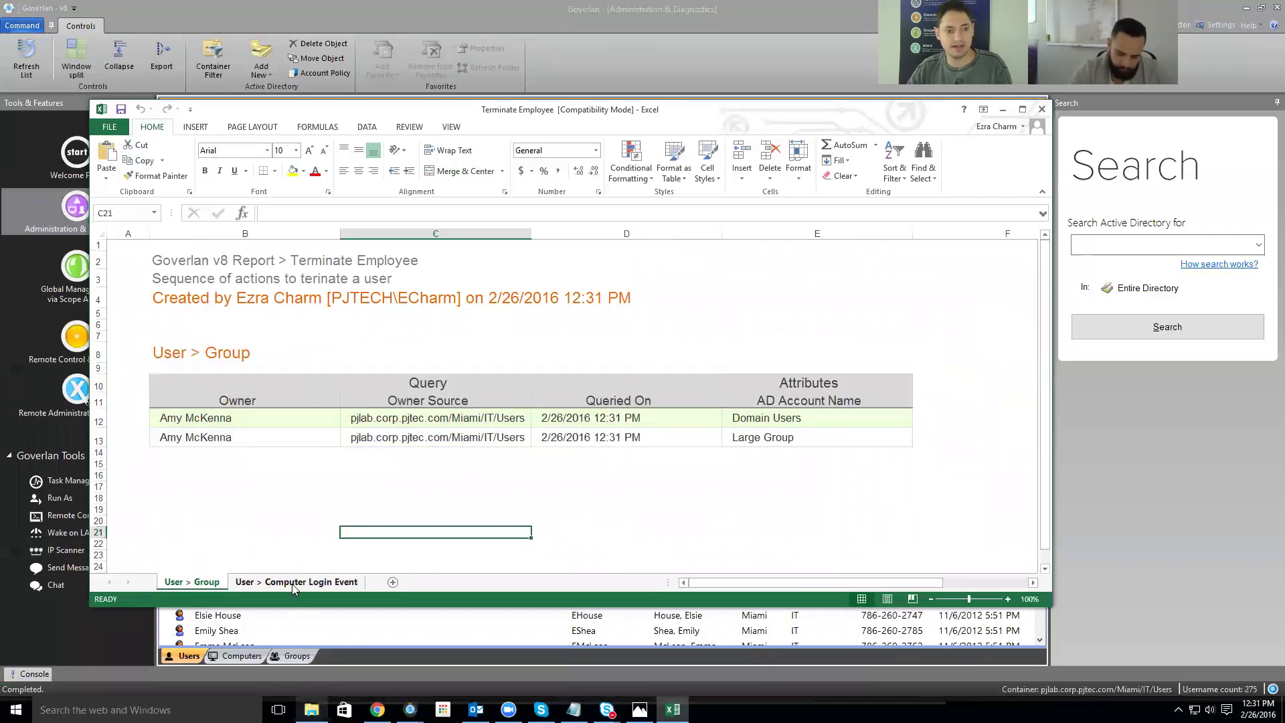
left_click(314, 611)
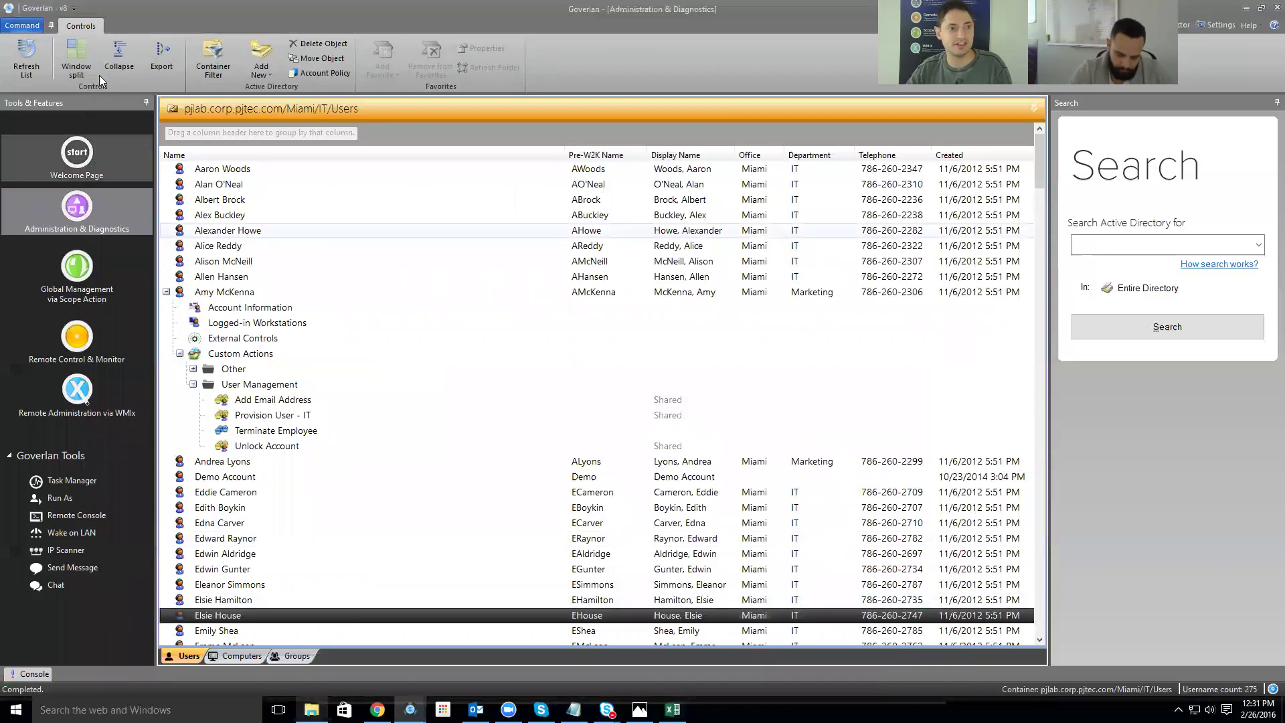
- Refresh the Miami/IT/Users list and open the Terminated container to check for the terminated user
left_click(27, 57)
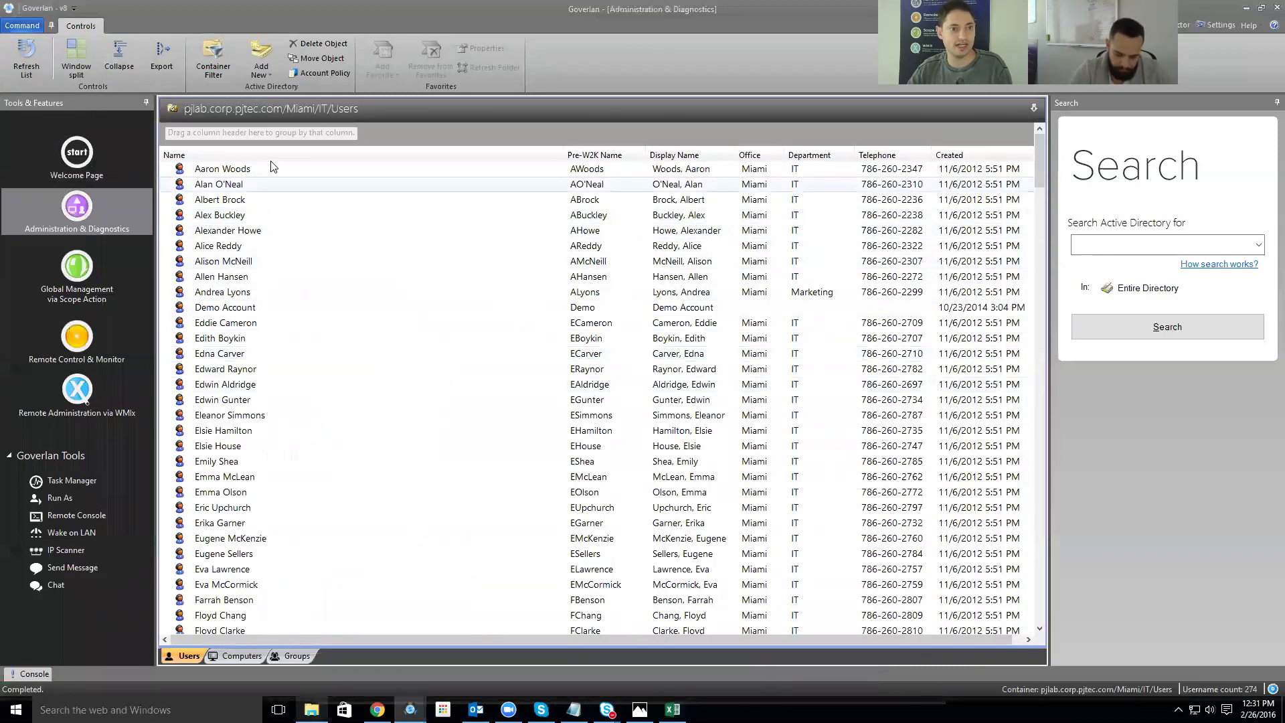
left_click(274, 109)
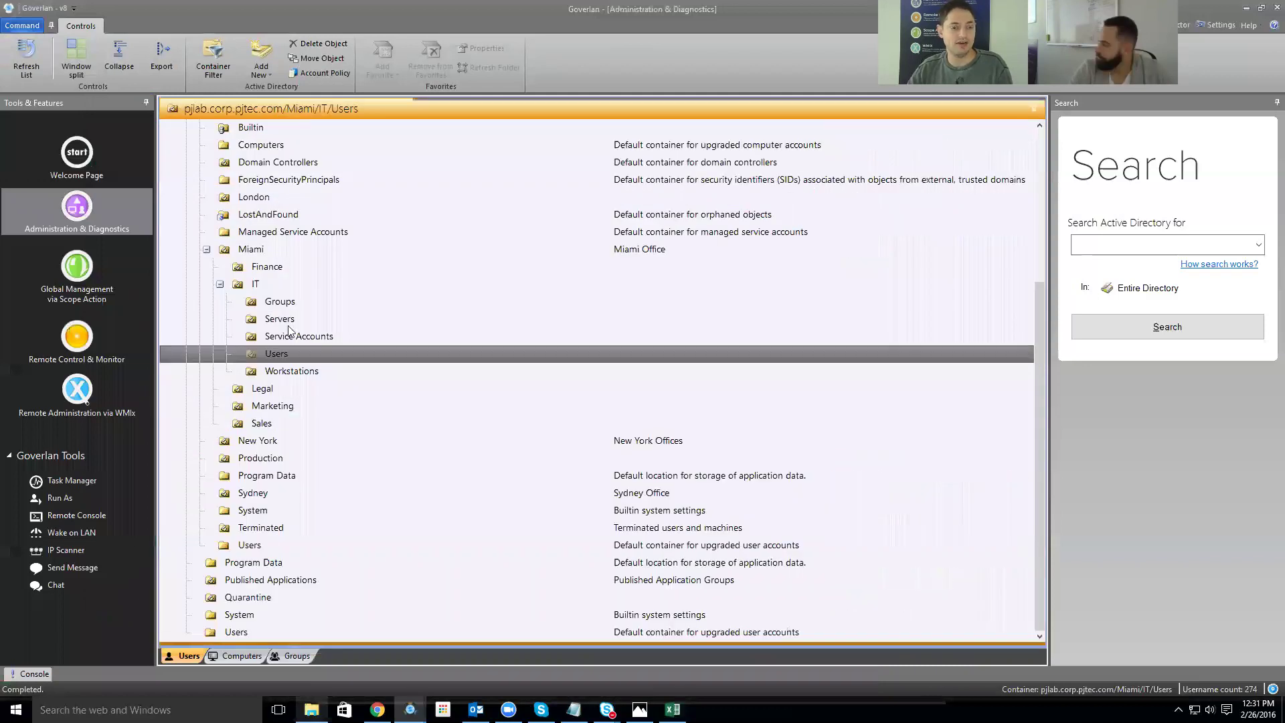
left_click(262, 527)
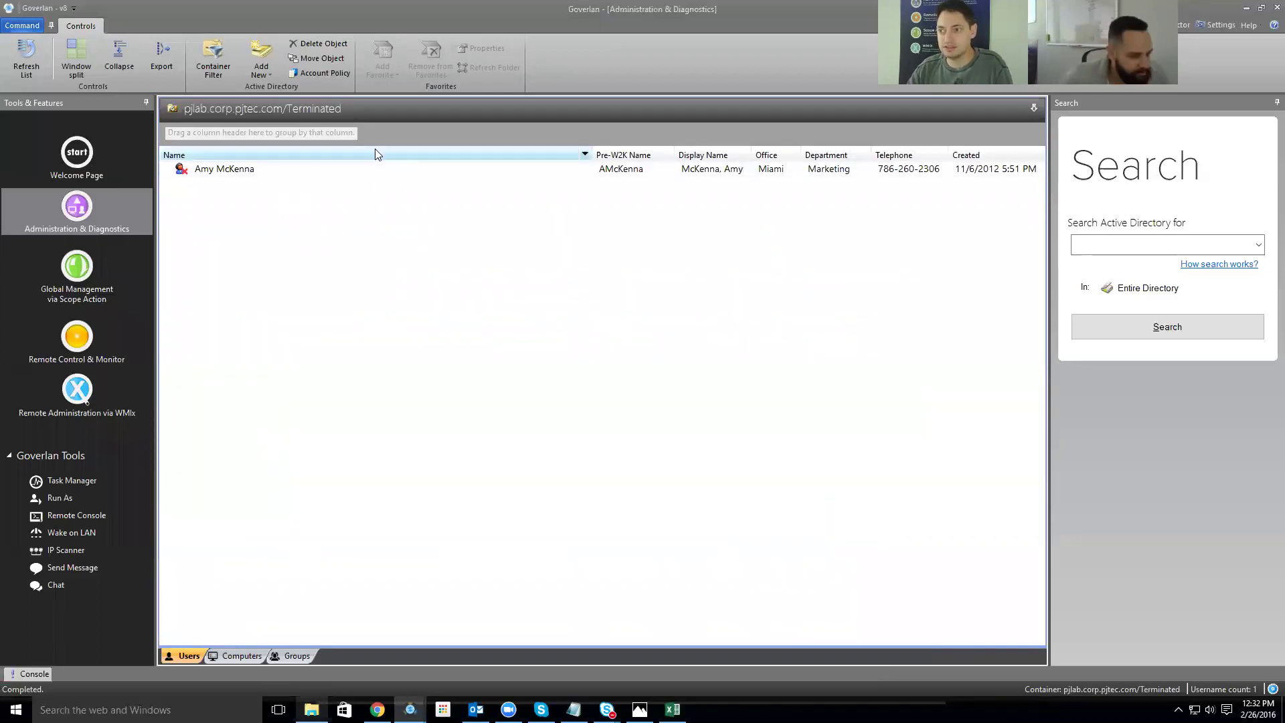
- Examine the terminated user's account information and group memberships, and close the account dialog
double_click(252, 169)
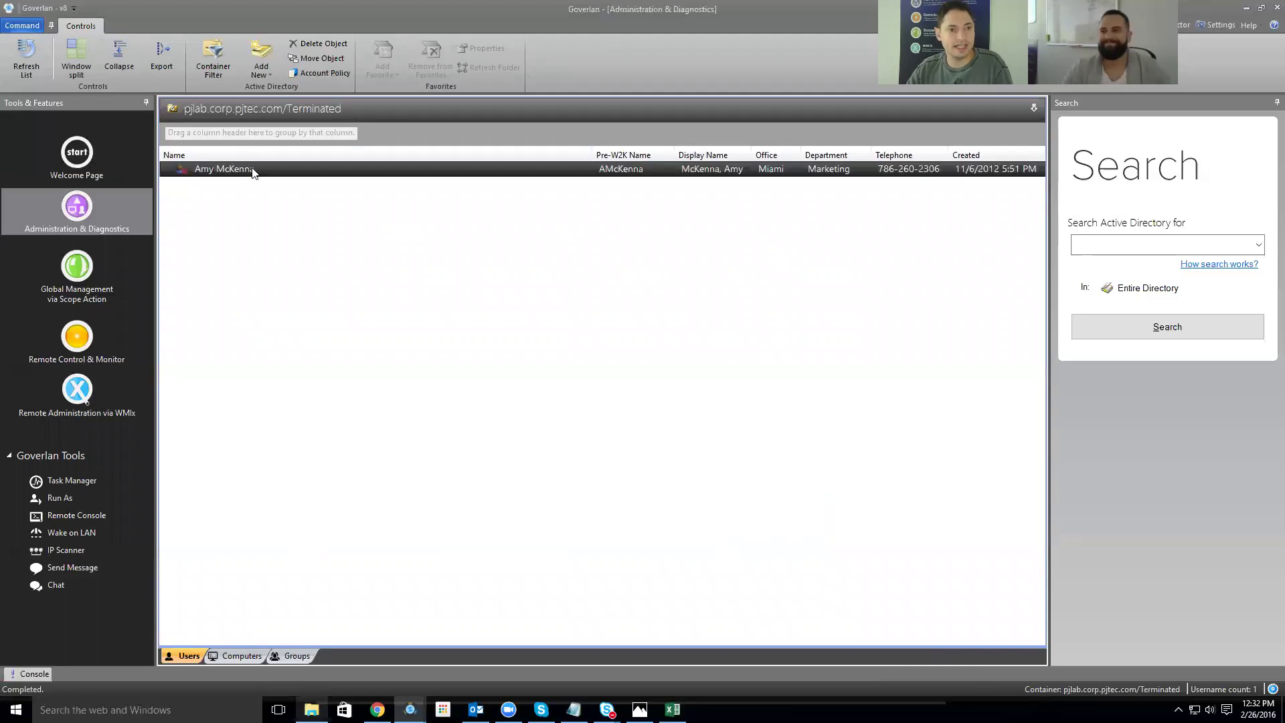
double_click(249, 183)
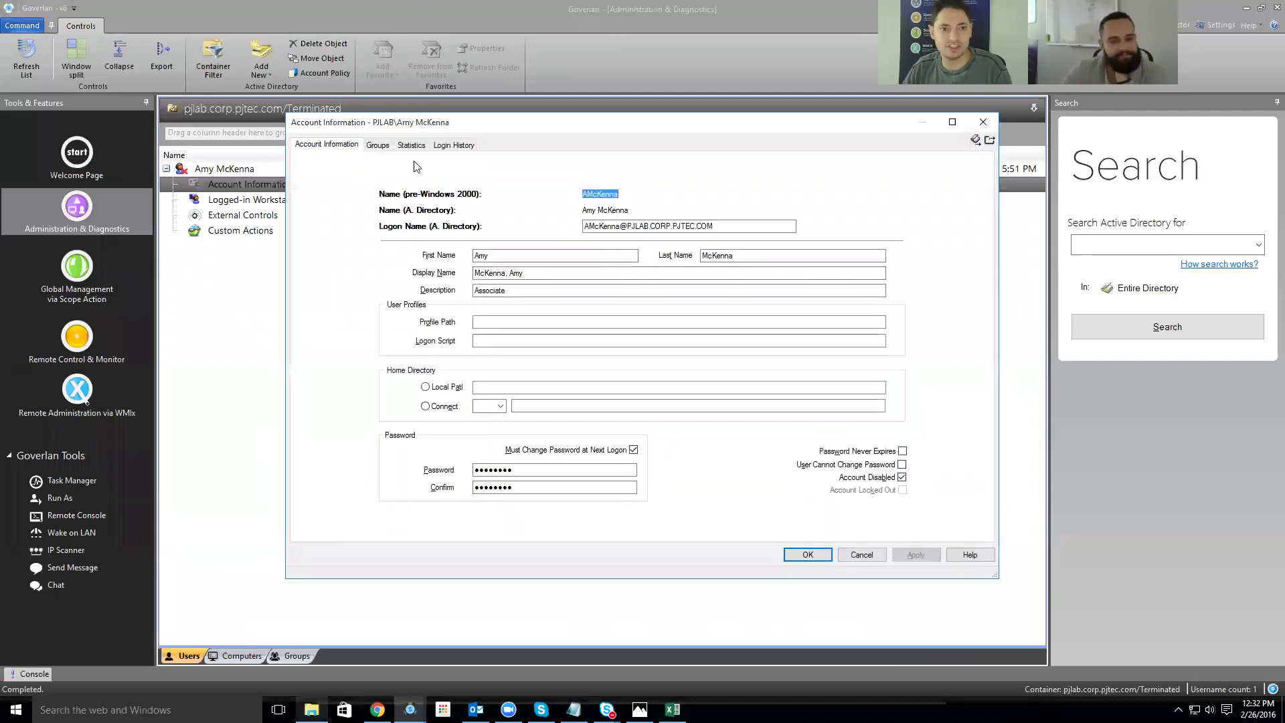
left_click(377, 145)
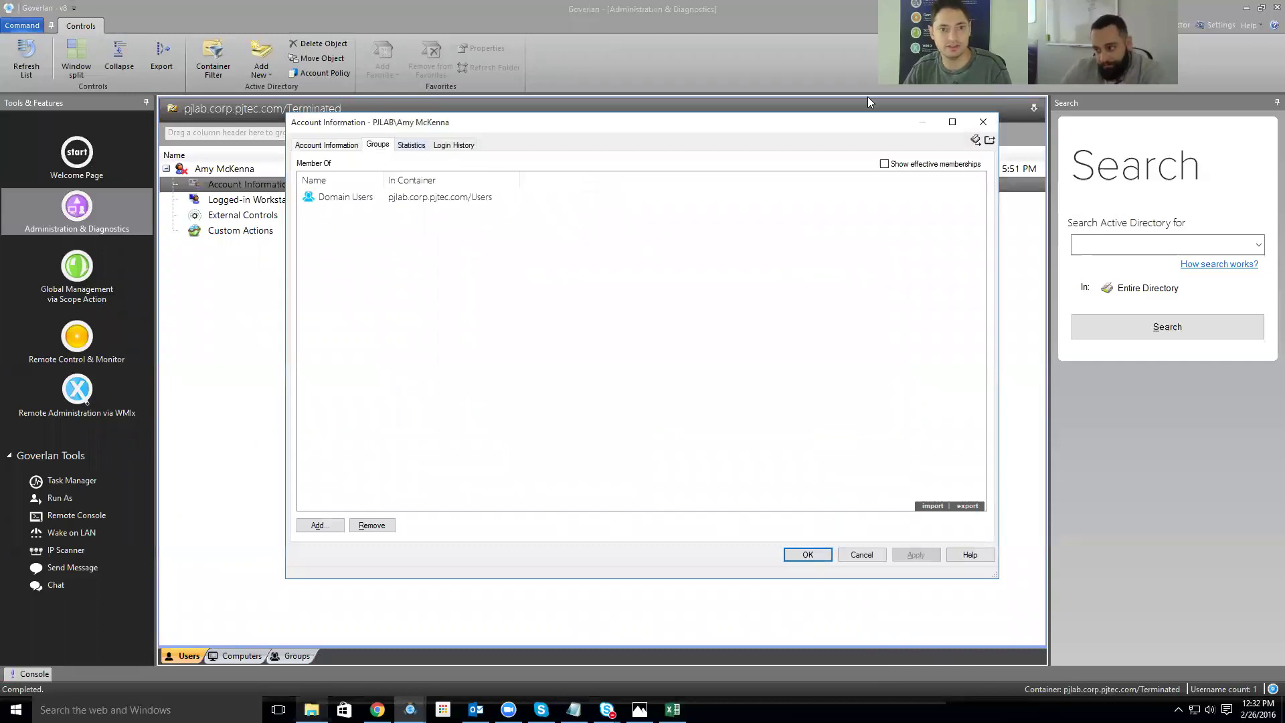
left_click(980, 121)
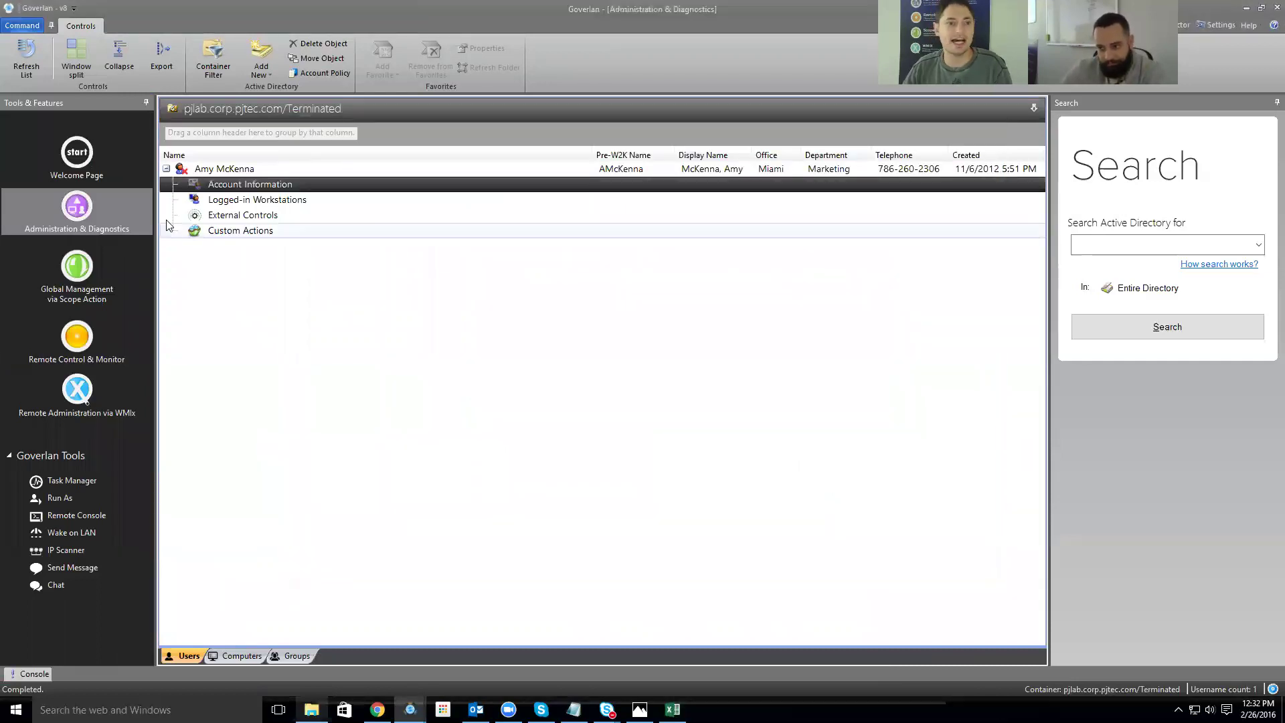
left_click(226, 170)
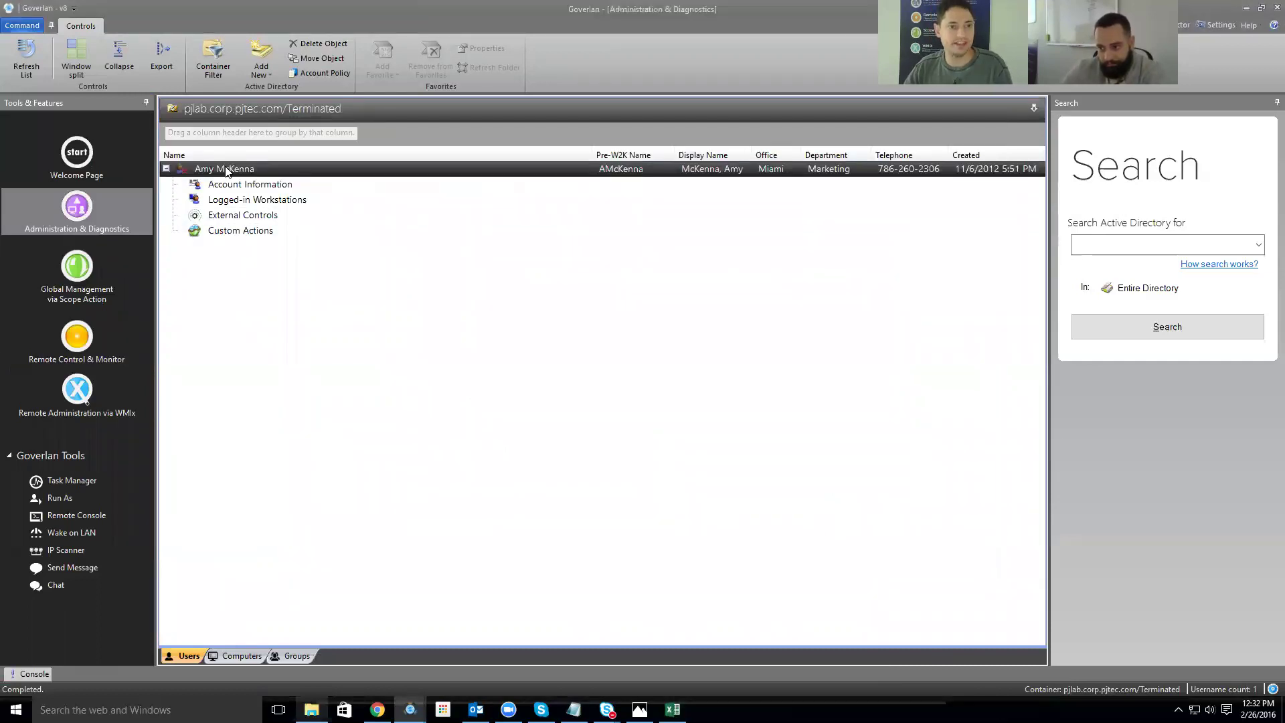
- Review the custom actions available for the terminated user and the user's account information, and close the account dialog
right_click(226, 168)
mouse_move(296, 280)
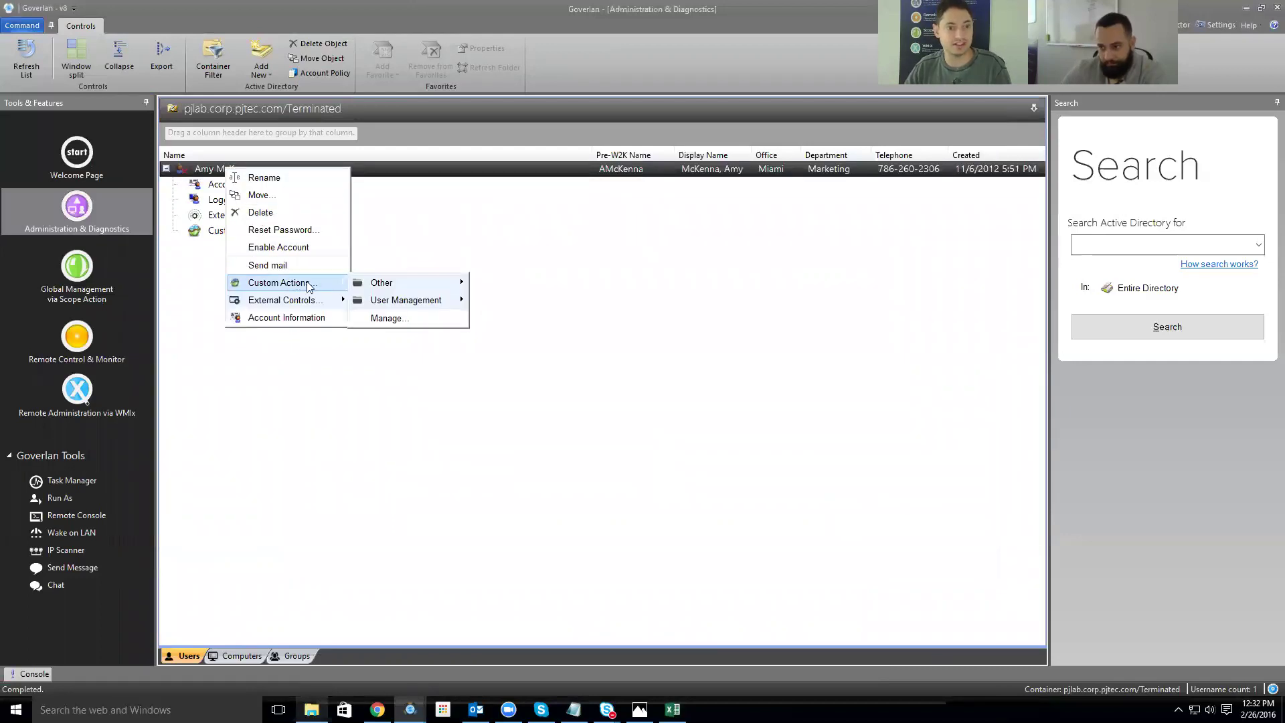
mouse_move(400, 300)
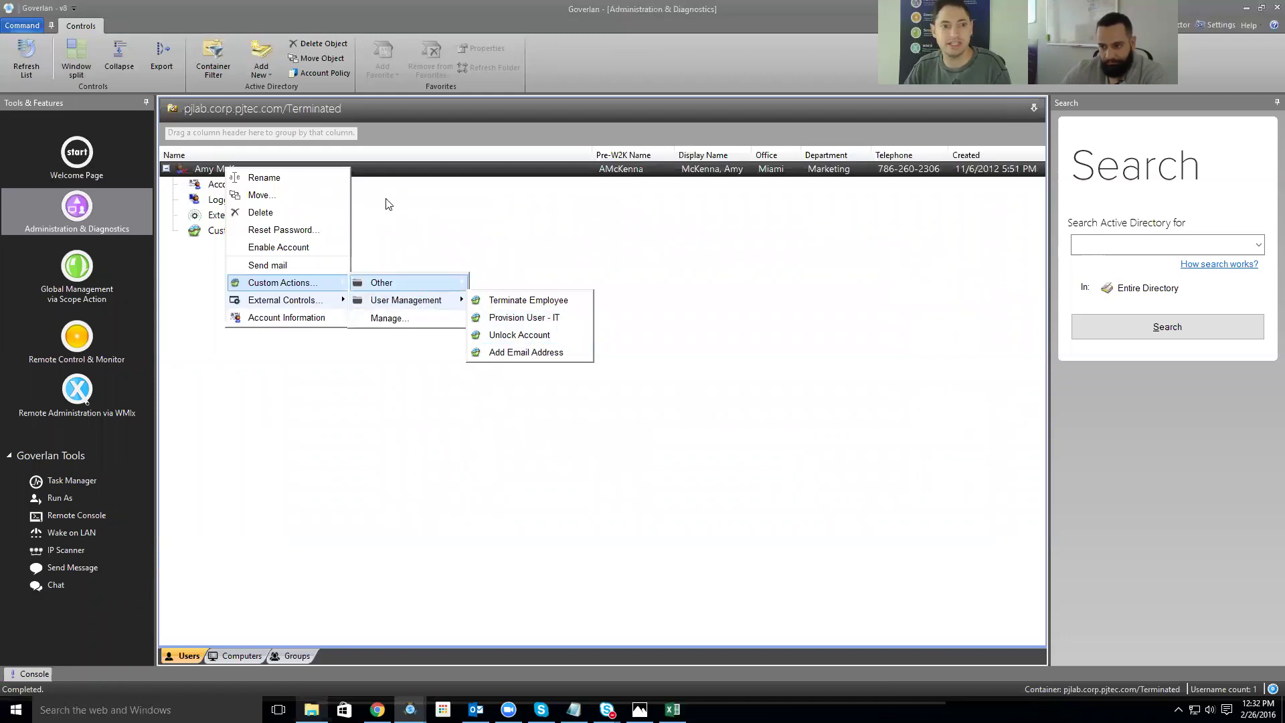
left_click(287, 317)
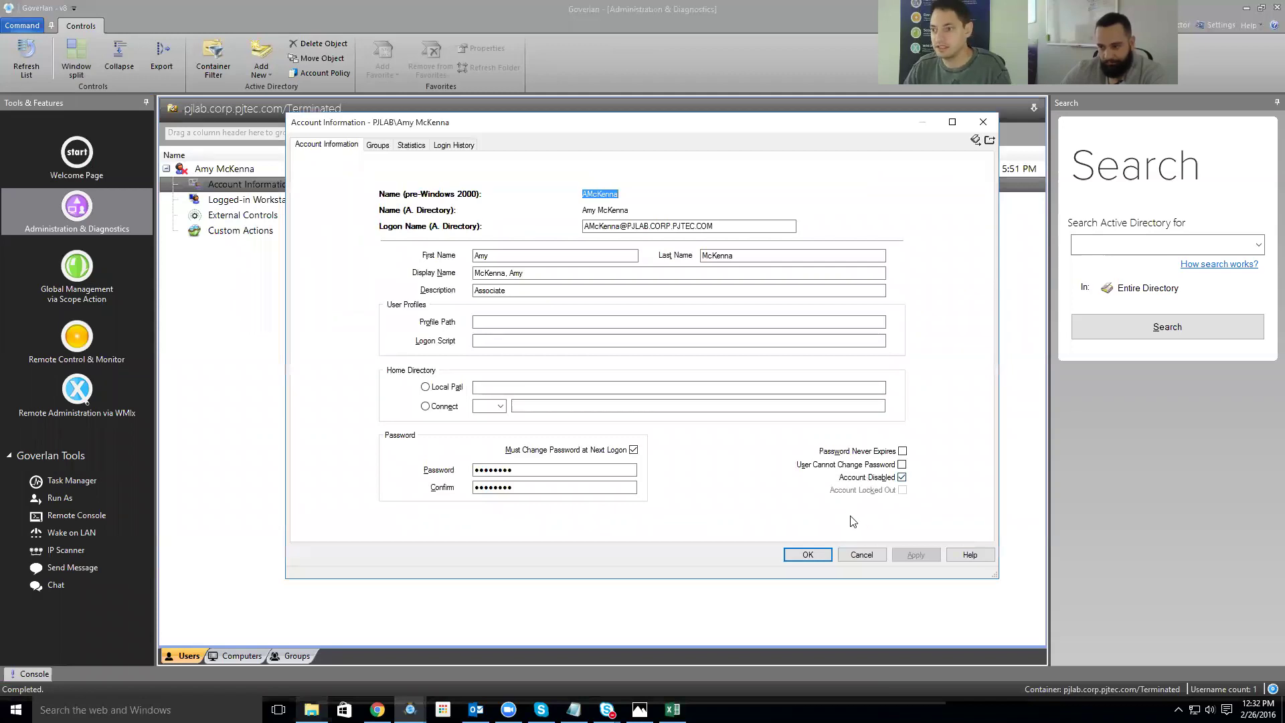
left_click(860, 554)
- Execute the Provision User - IT custom action on the terminated user and refresh the Terminated container
left_click(241, 170)
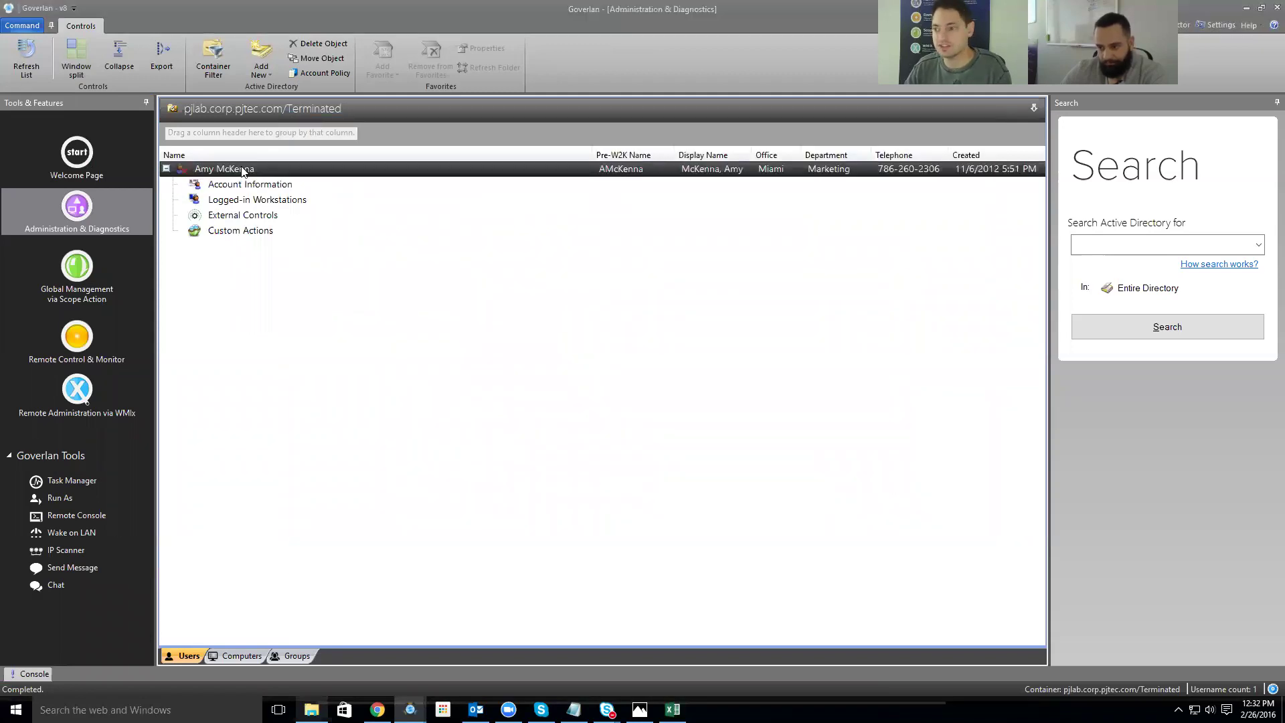
right_click(242, 170)
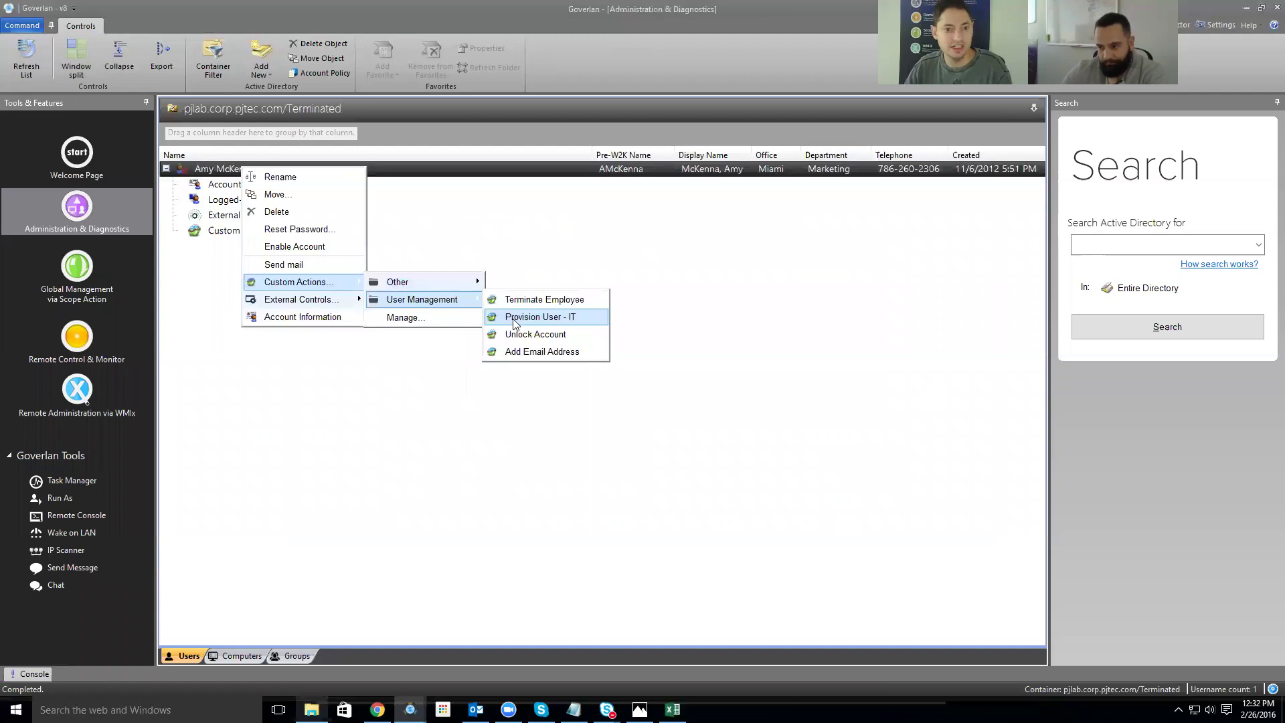
left_click(516, 316)
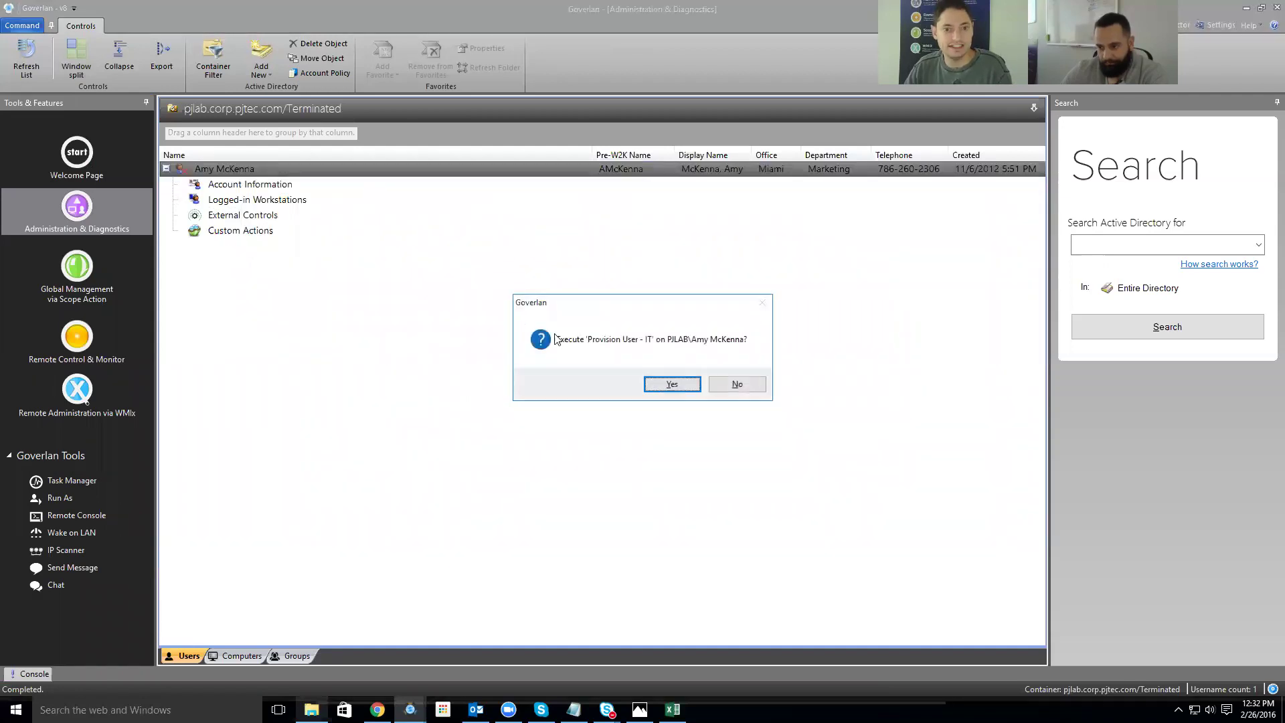
left_click(677, 382)
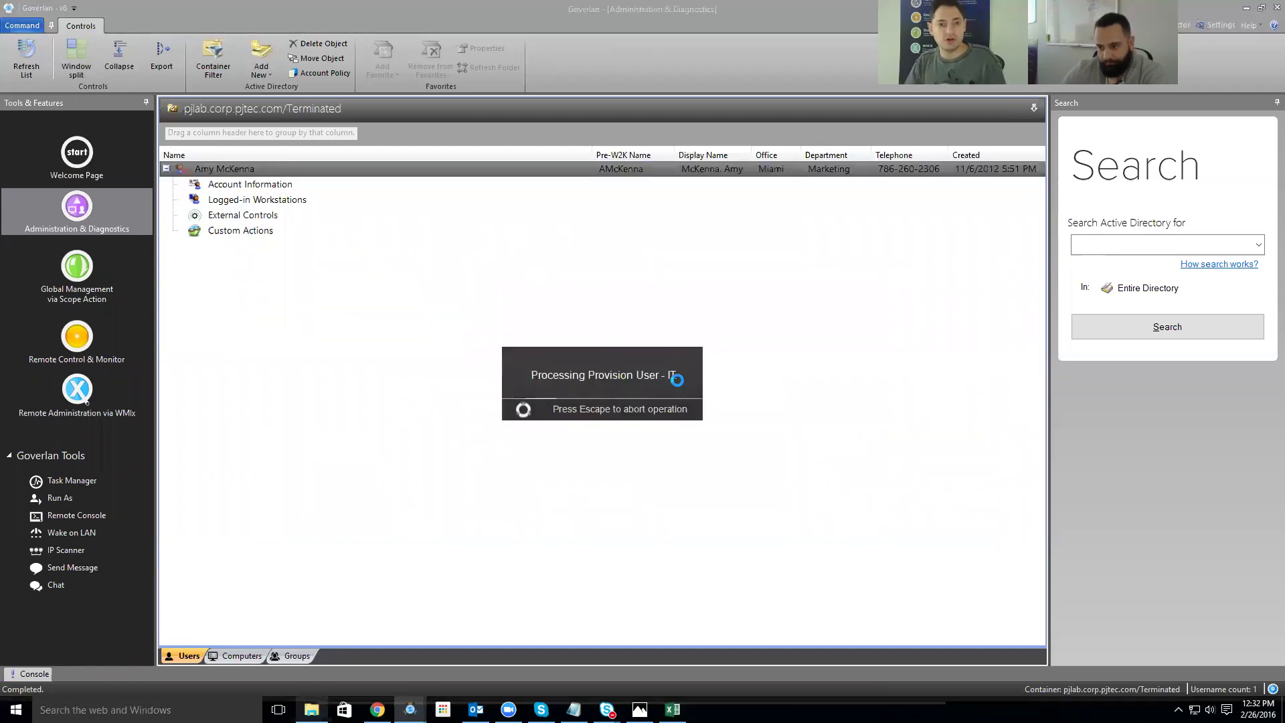
key("Return")
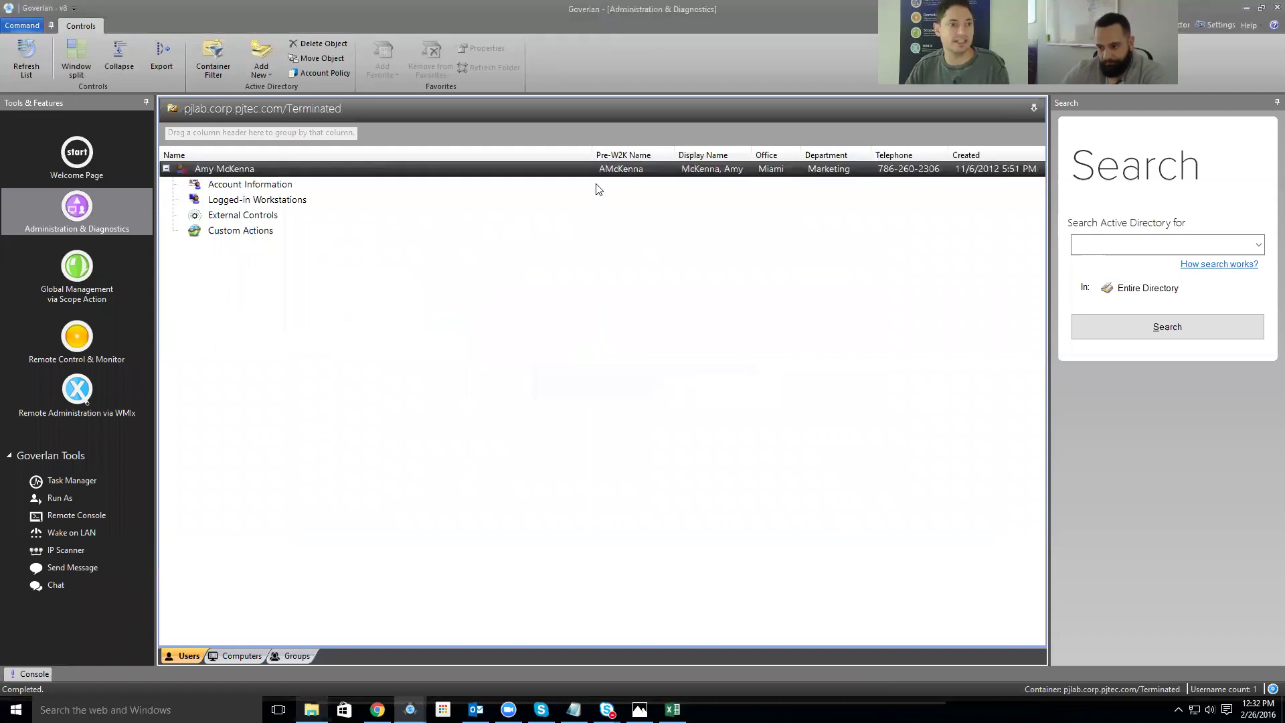
left_click(28, 62)
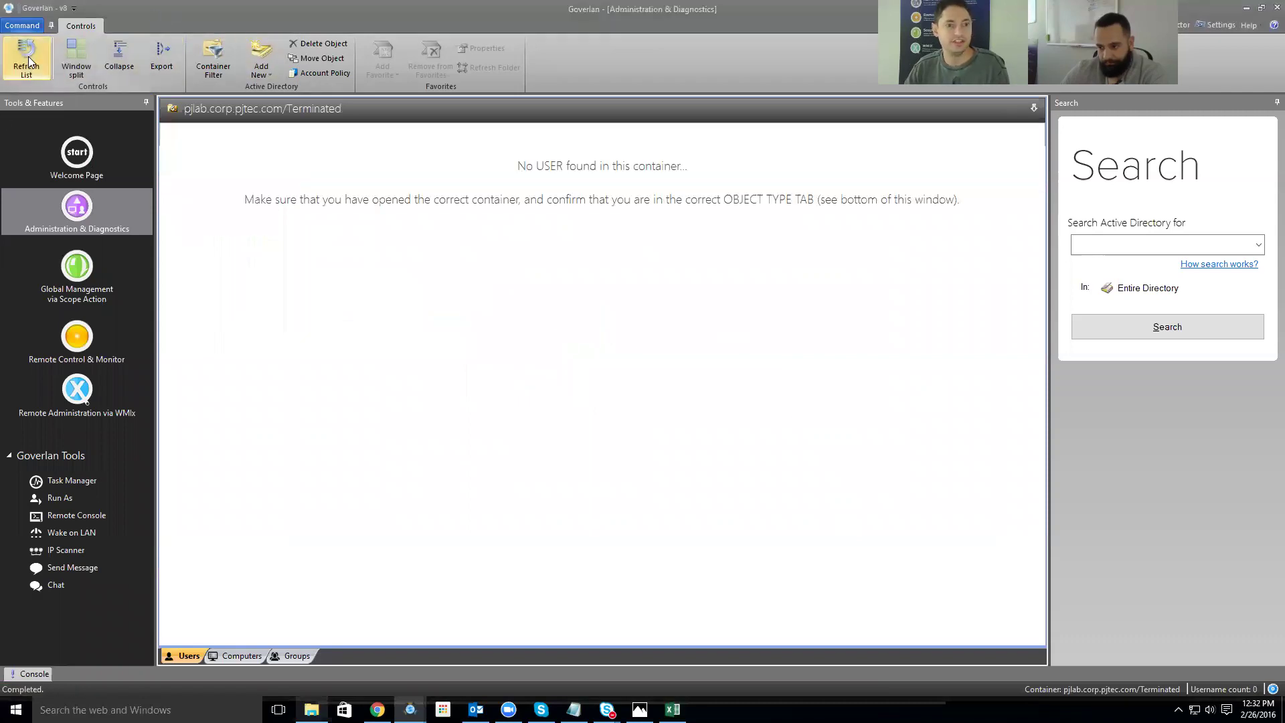
- Open the Miami/IT/Users container, check the reprovisioned Marketing user's account information, and close the dialog
left_click(214, 109)
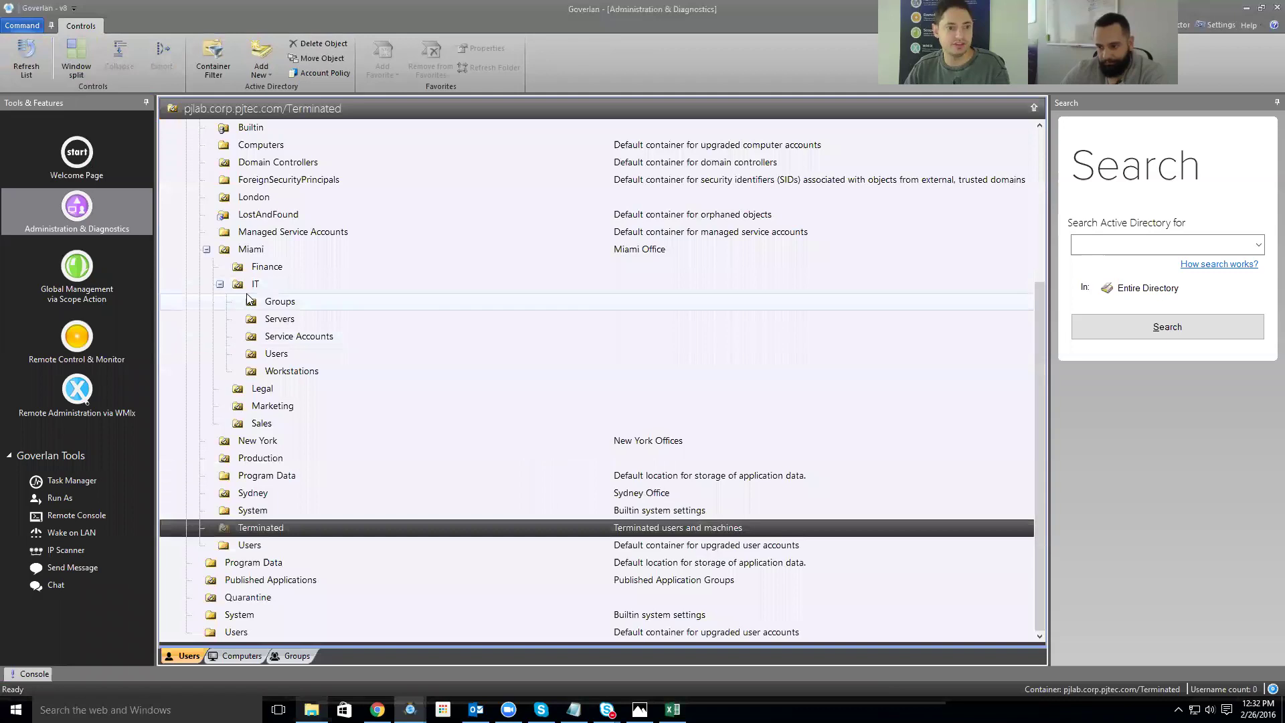
left_click(275, 352)
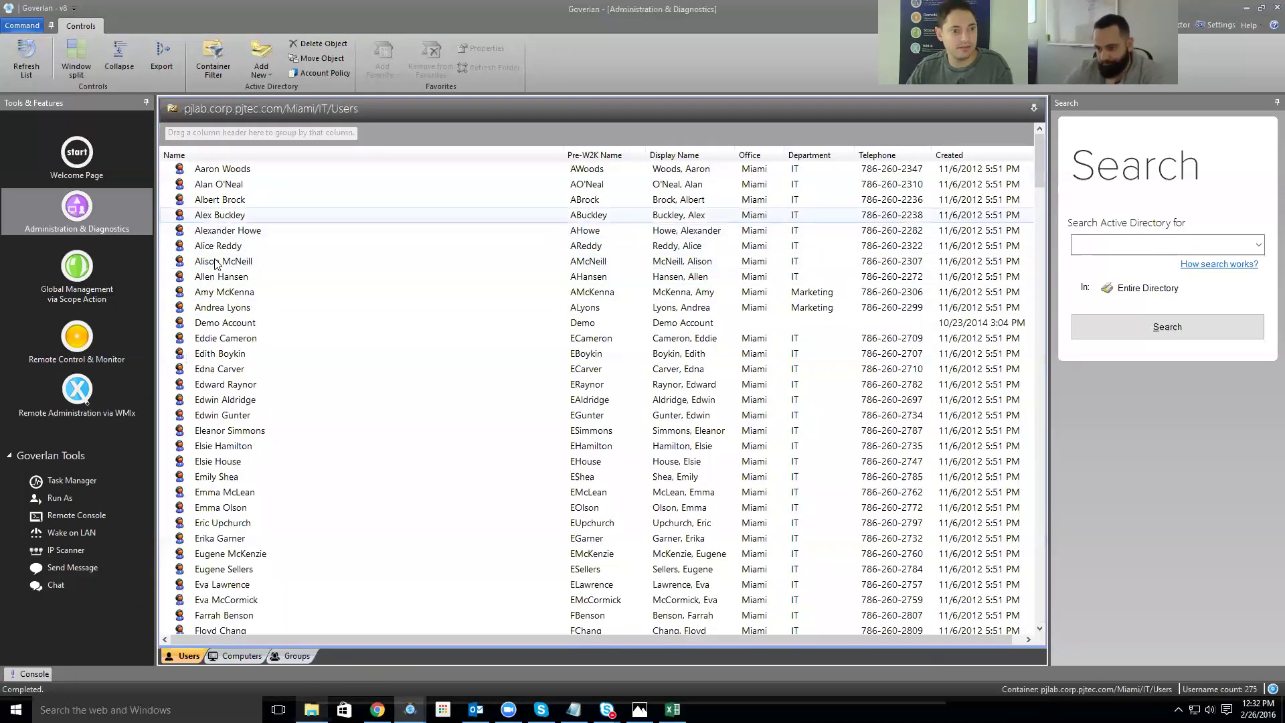
left_click(217, 292)
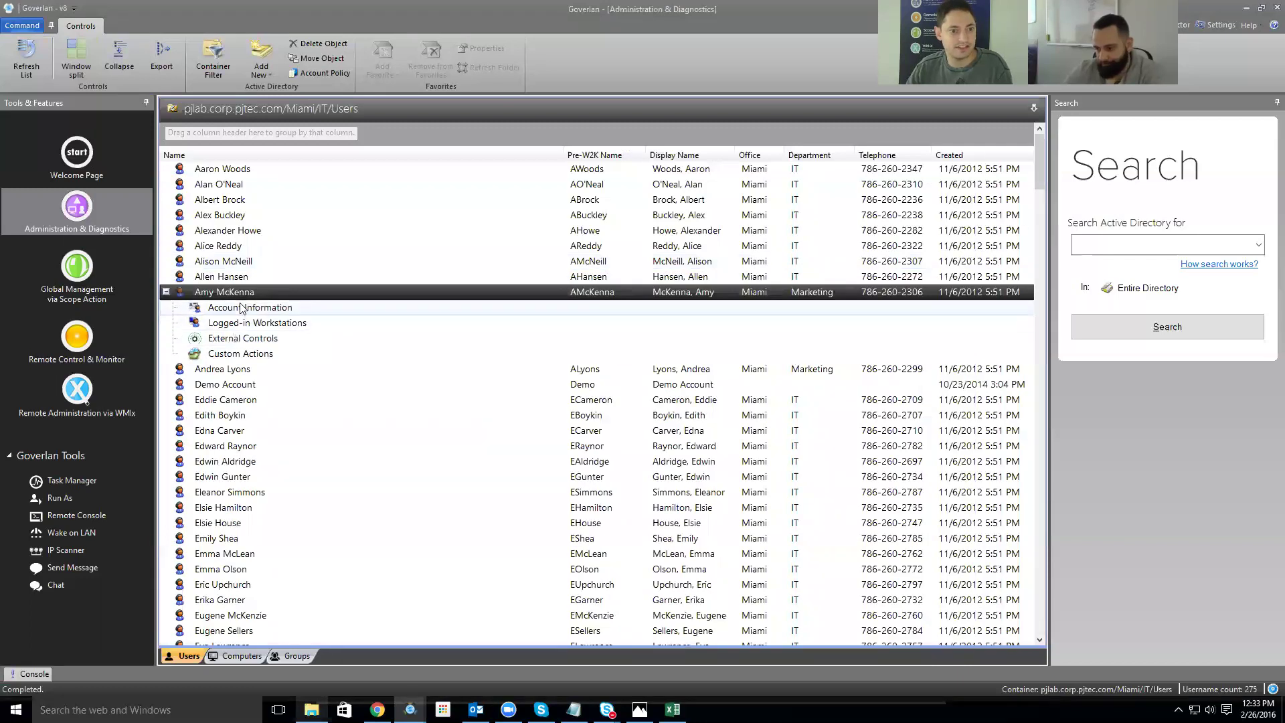
double_click(244, 307)
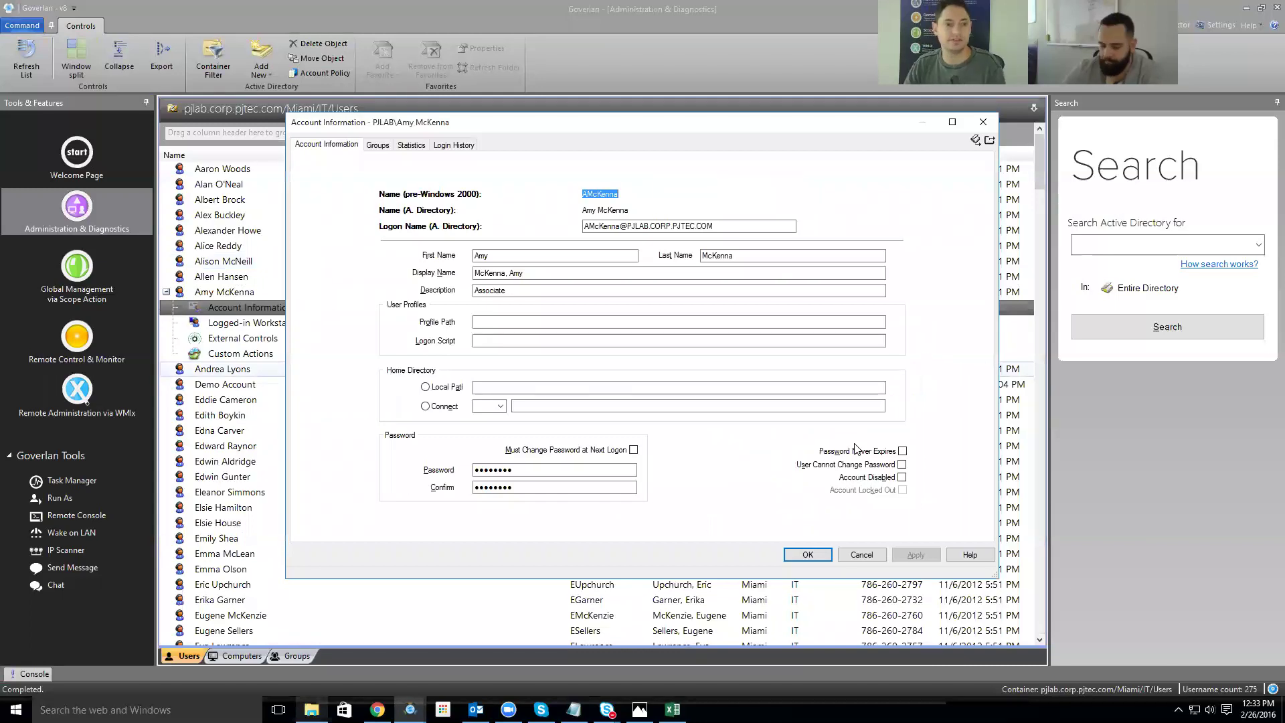
key("Escape")
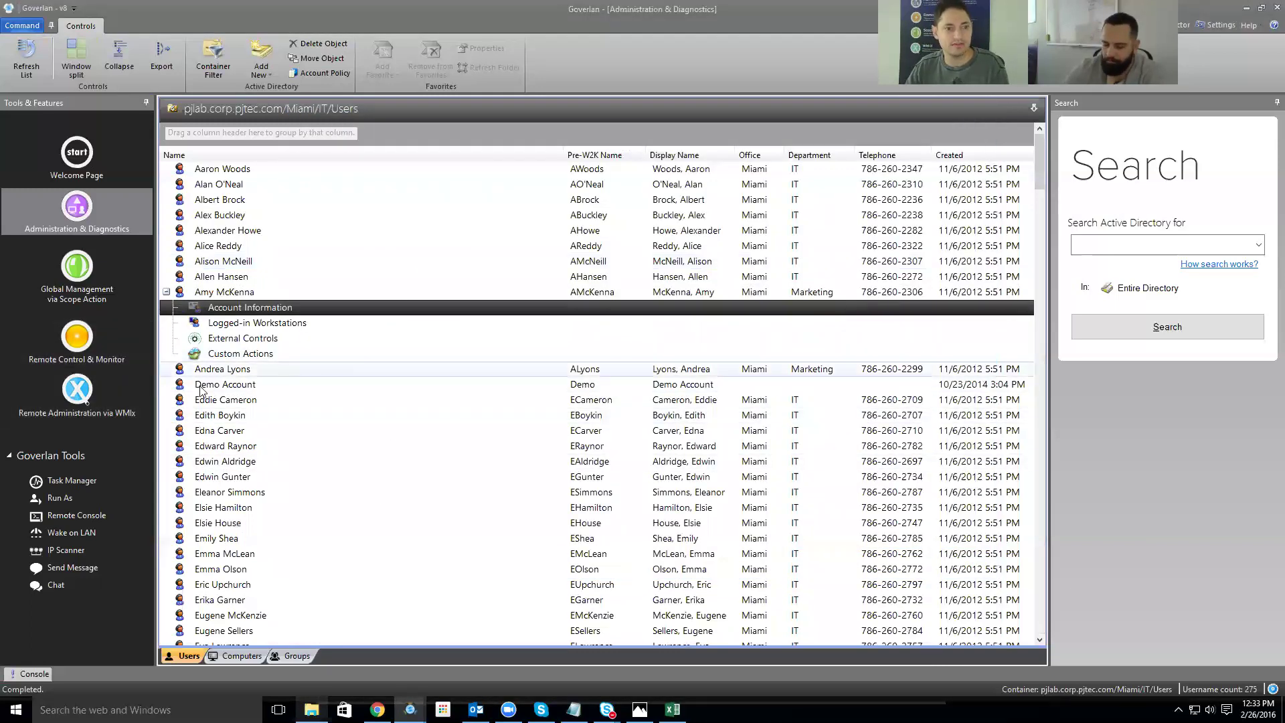
- Open the properties of the Terminate Employee custom action and examine the report action in its Group membership report module
double_click(266, 353)
double_click(241, 383)
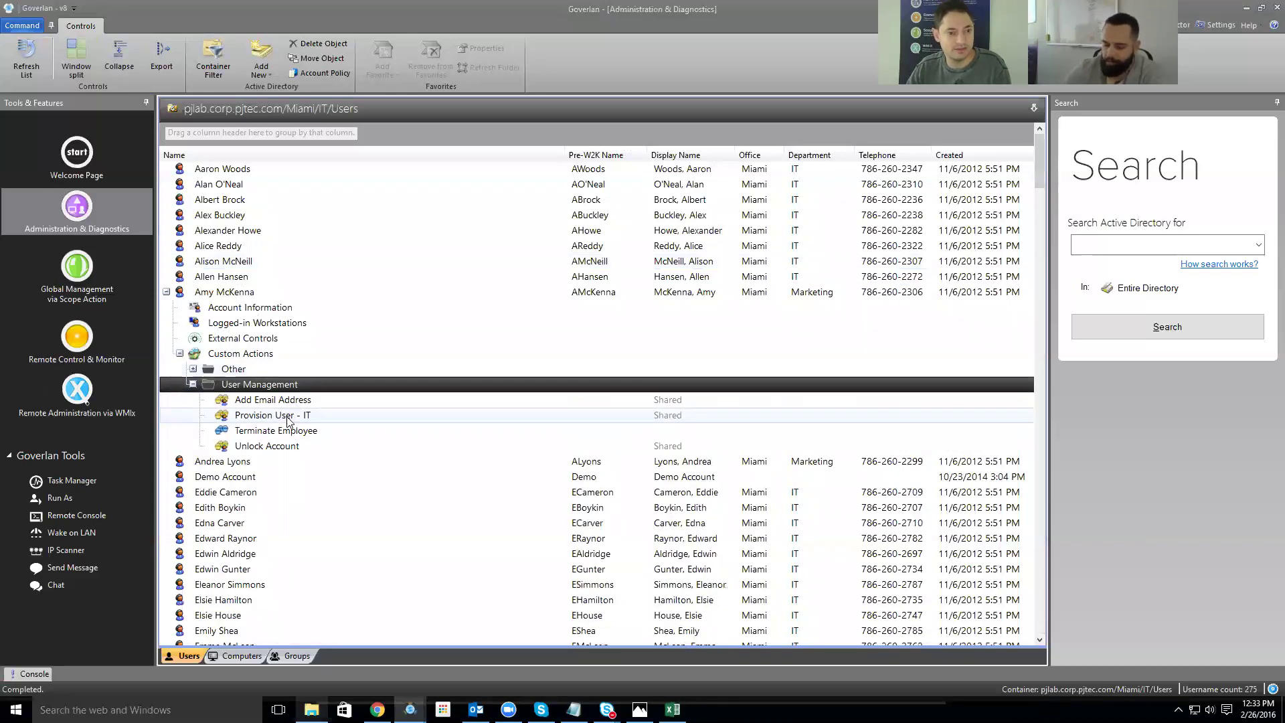
right_click(306, 431)
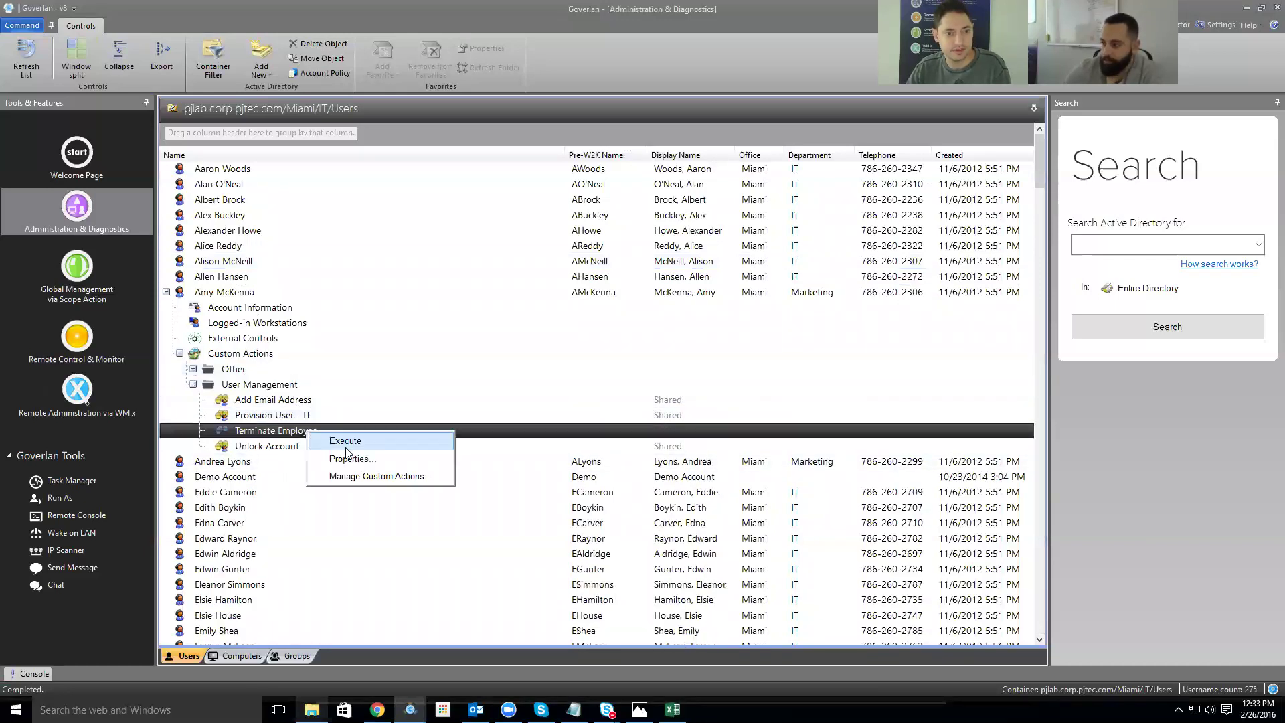
left_click(351, 458)
left_click(544, 300)
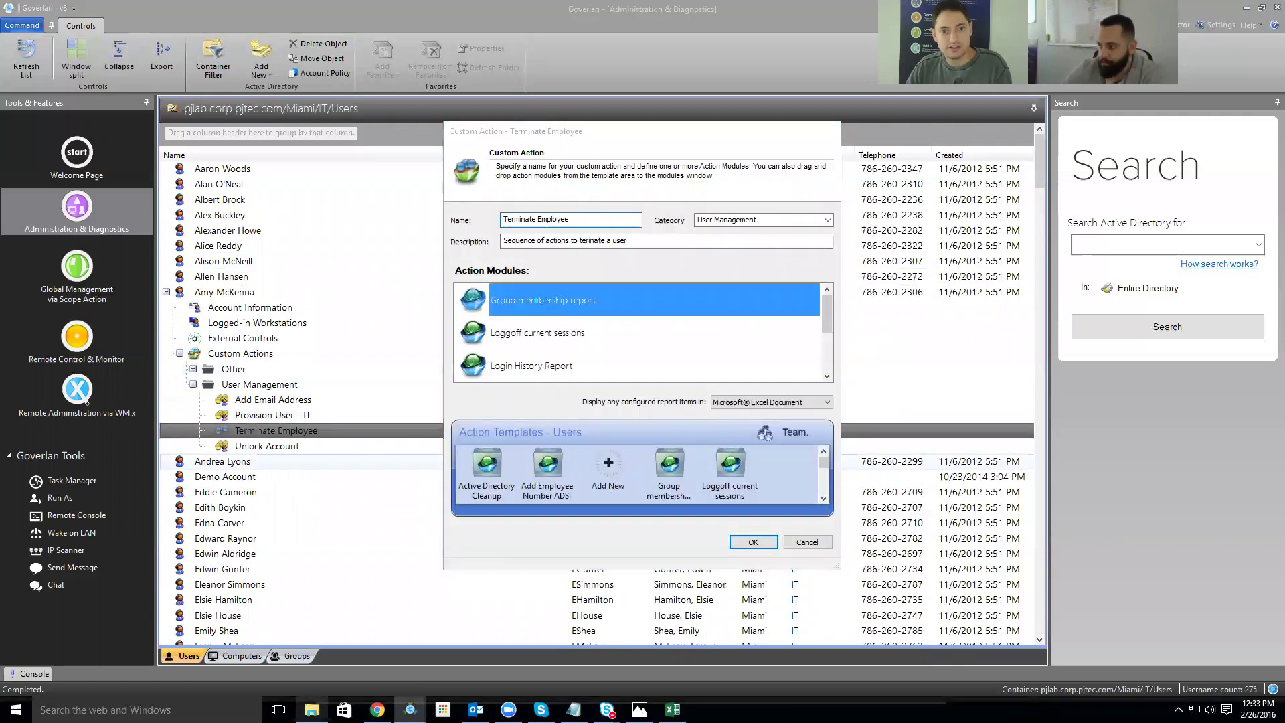
double_click(543, 300)
left_click(476, 249)
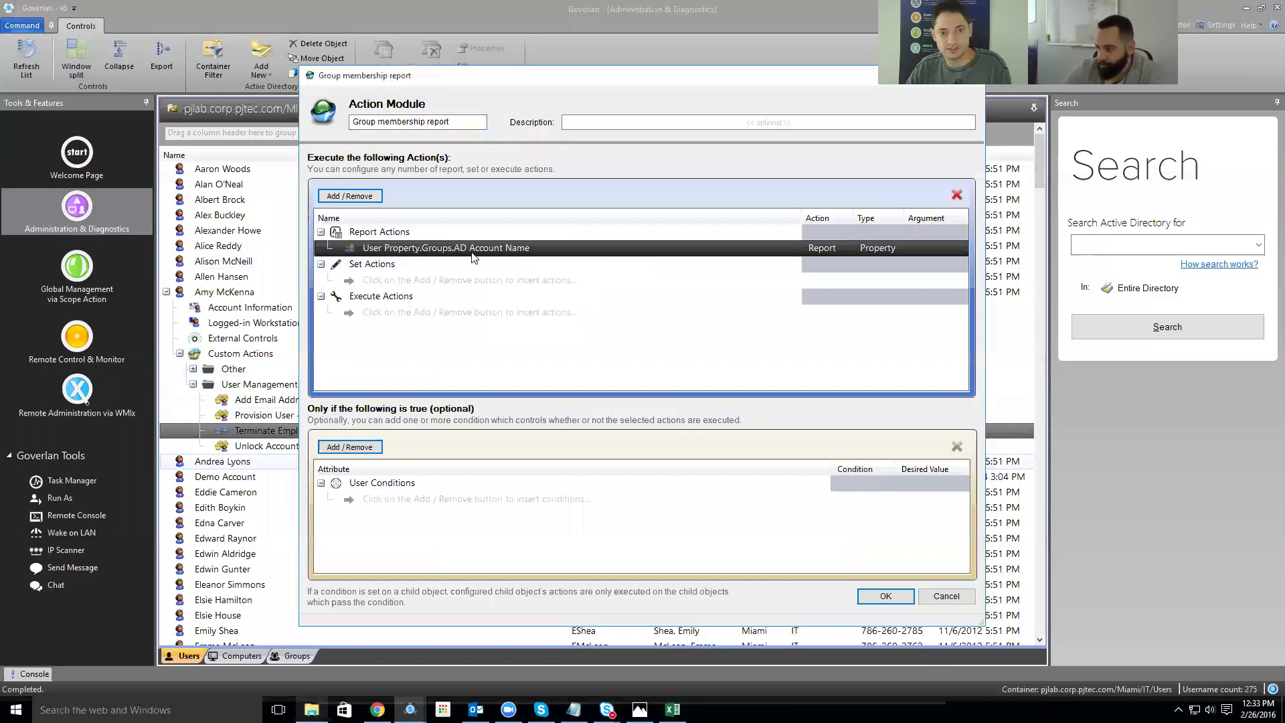
key("Escape")
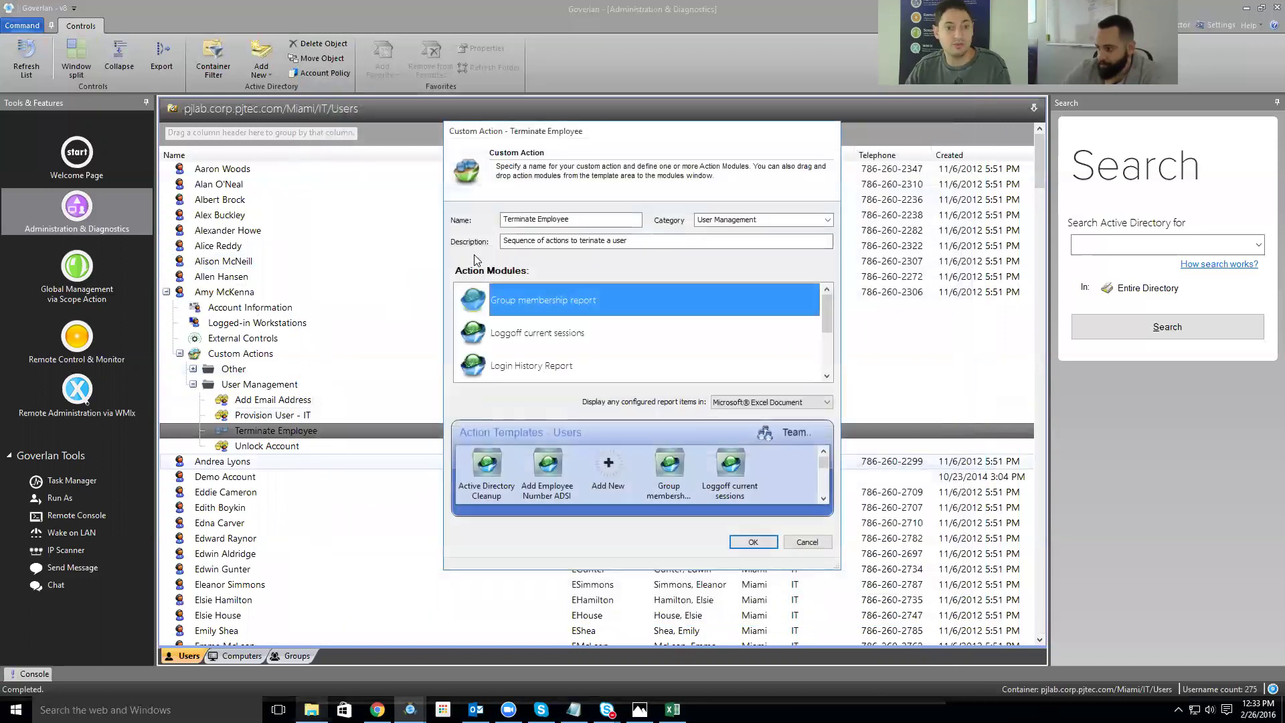
- Look through the action modules of Terminate Employee and examine the Login History Report module's configured action
left_click(562, 342)
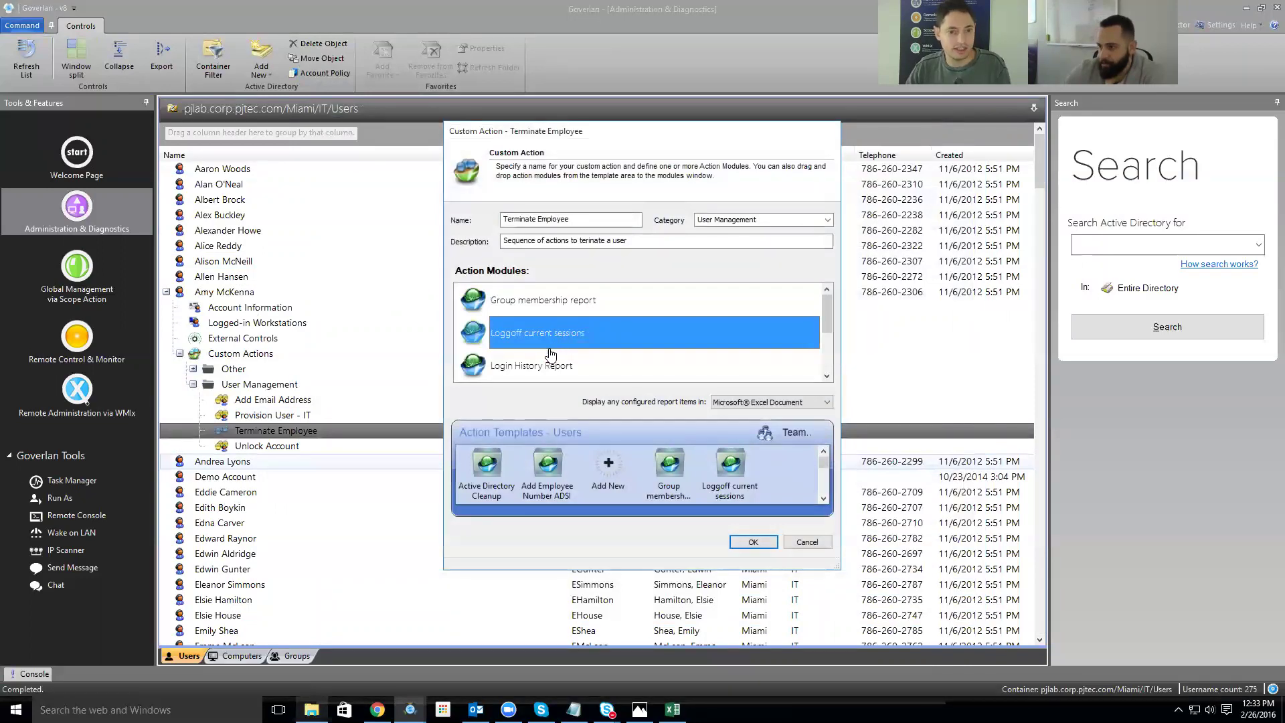
left_click(545, 367)
scroll(543, 355, "down", 3)
scroll(543, 353, "up", 2)
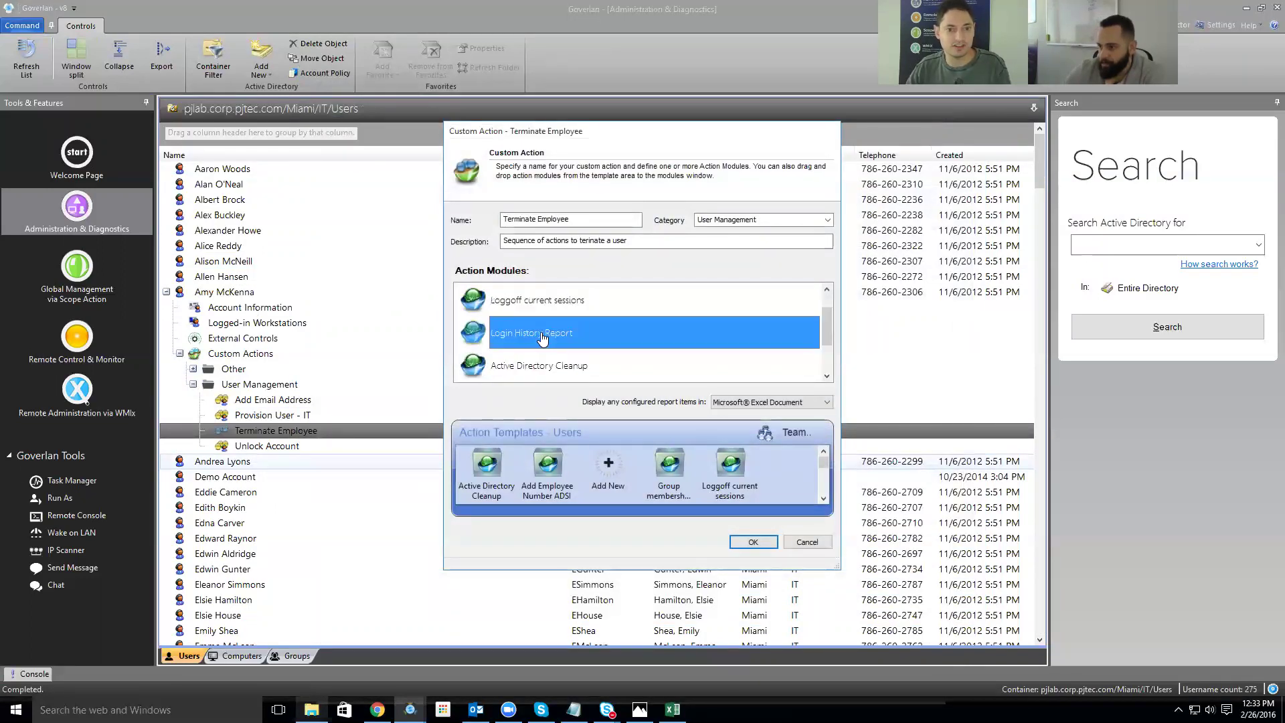
scroll(545, 342, "up", 1)
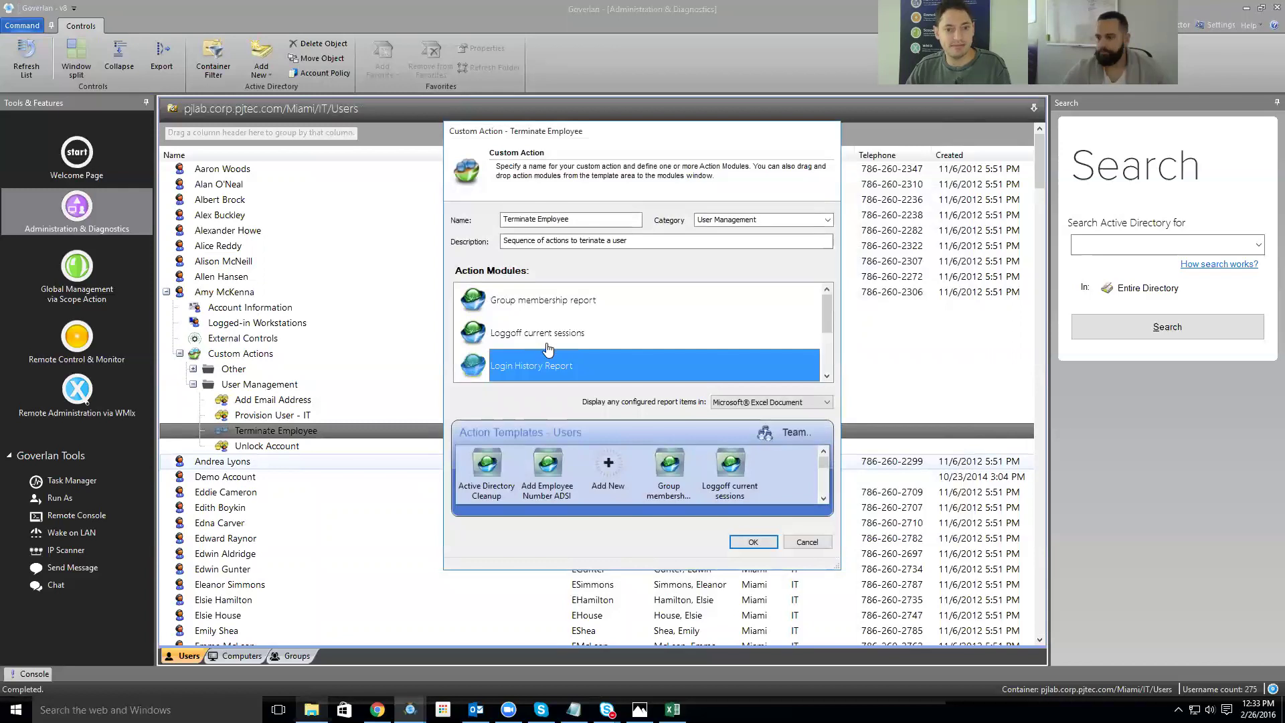
scroll(548, 355, "down", 2)
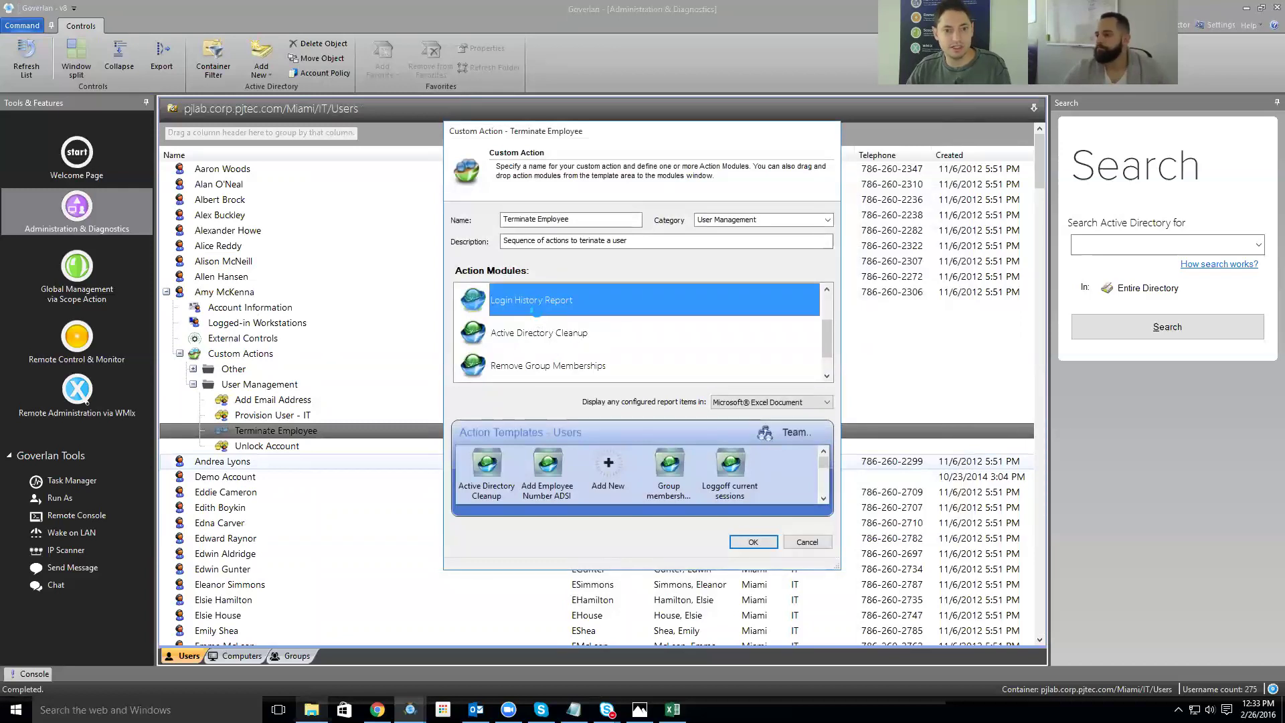
double_click(539, 314)
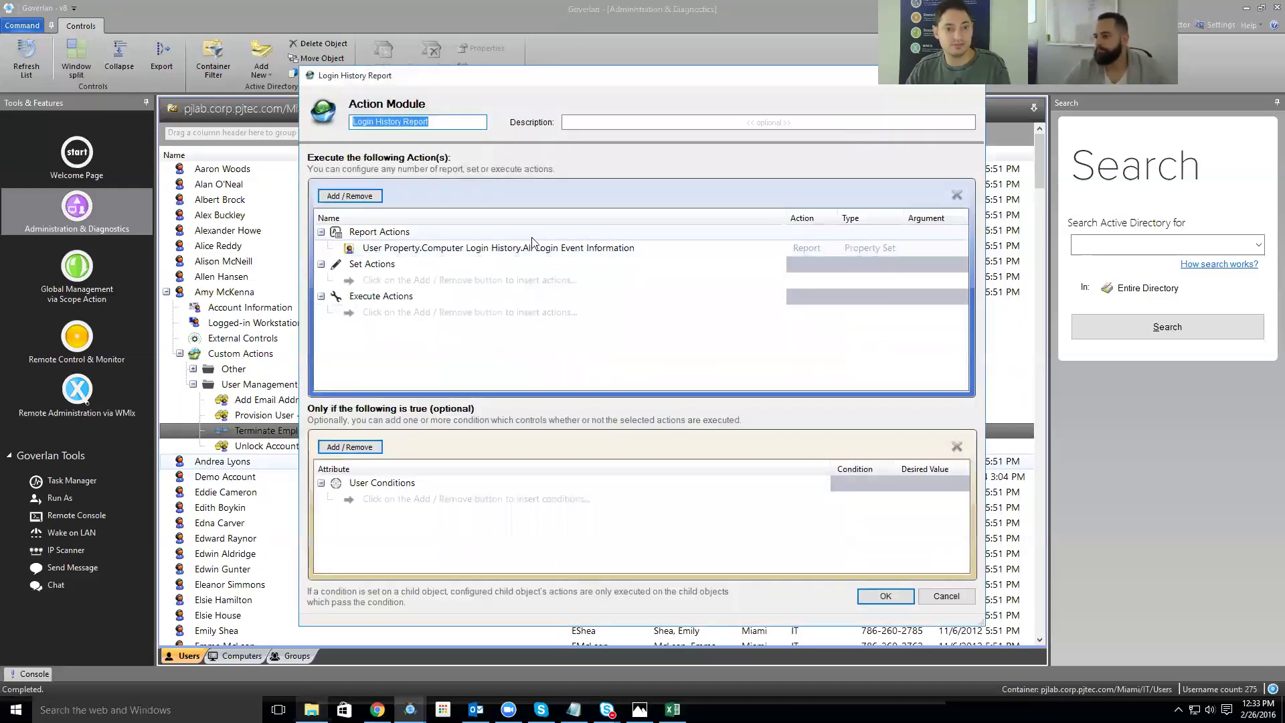
key("Escape")
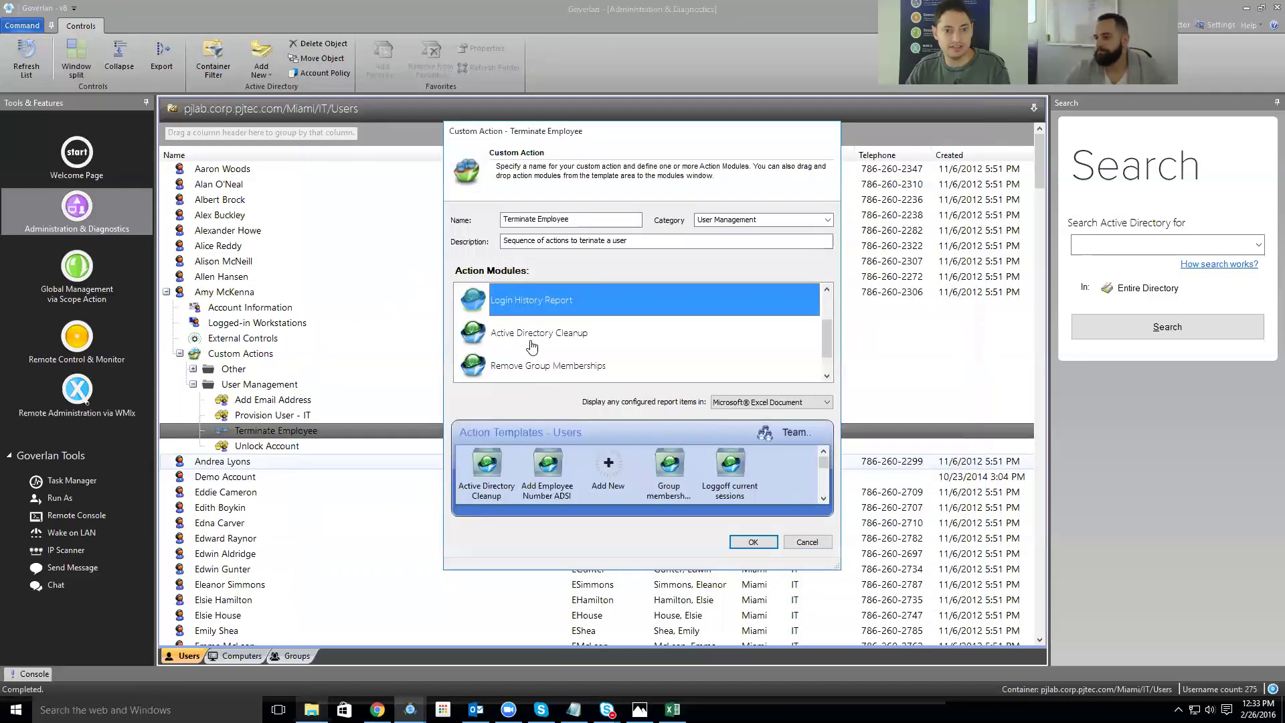
- Examine the Active Directory Cleanup module's available set and execute actions and the Move Object target container, and close the custom action's dialogs
double_click(530, 335)
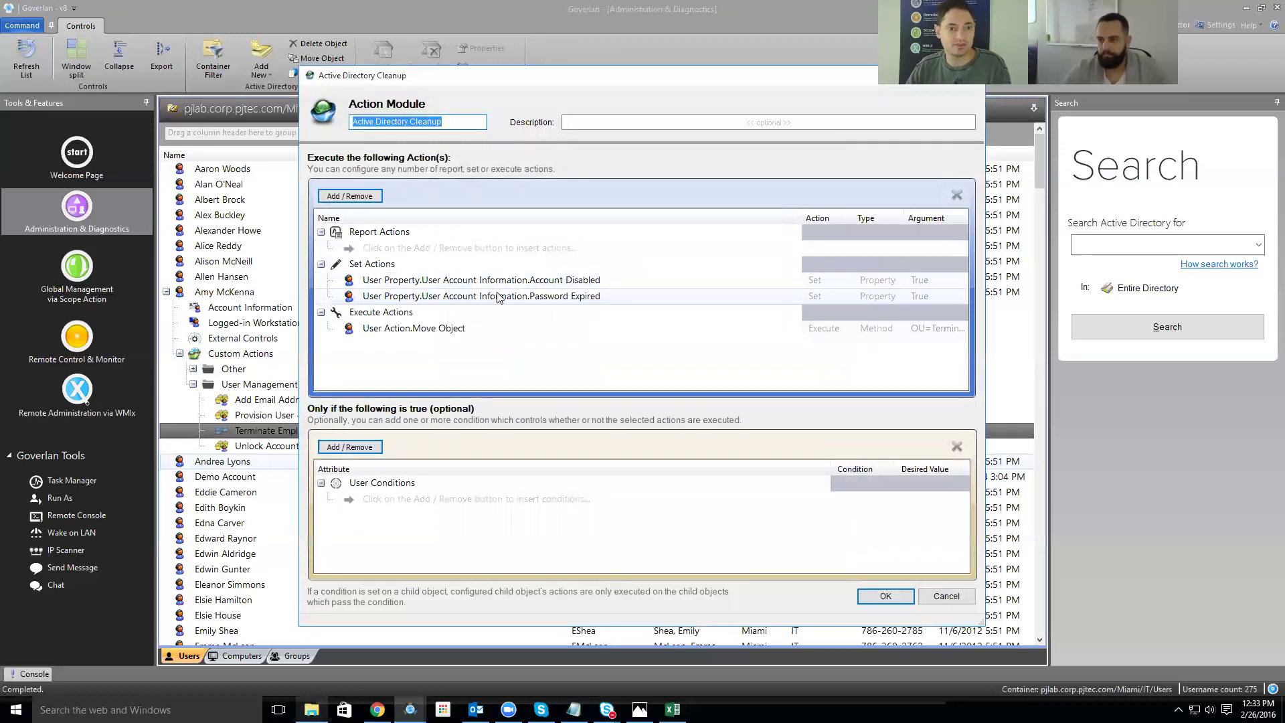
left_click(365, 198)
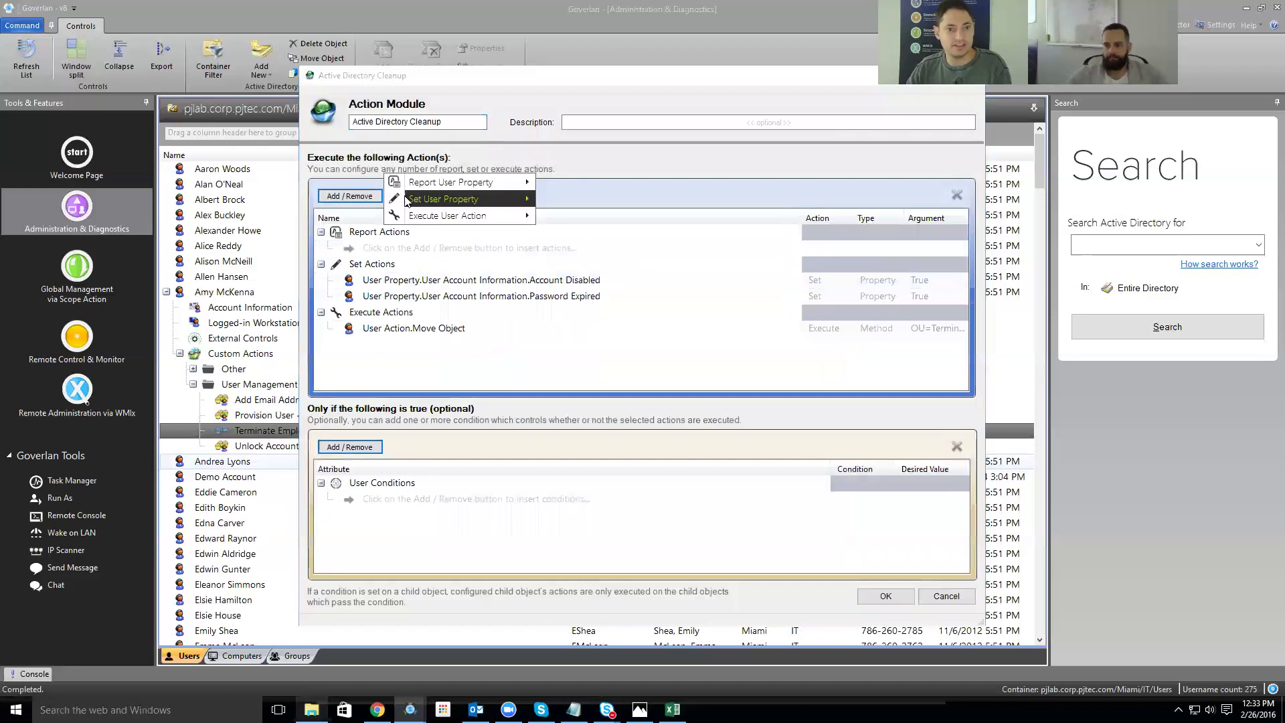
mouse_move(455, 199)
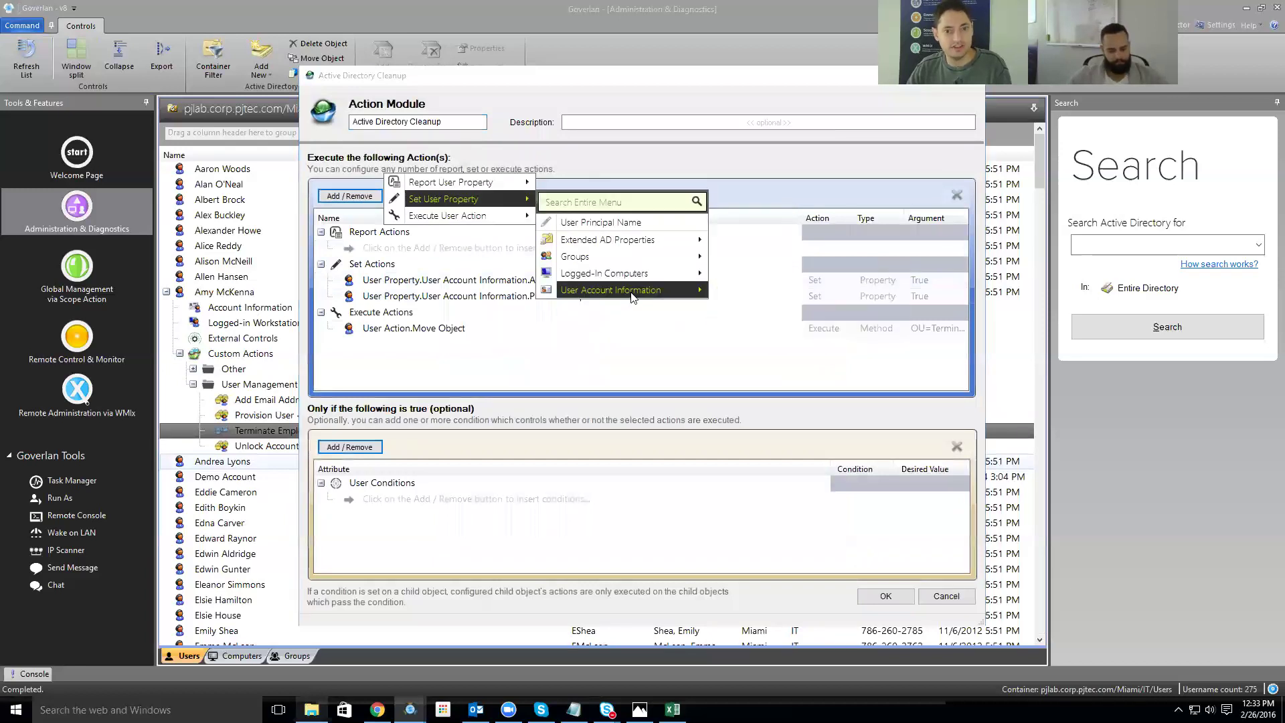
mouse_move(633, 290)
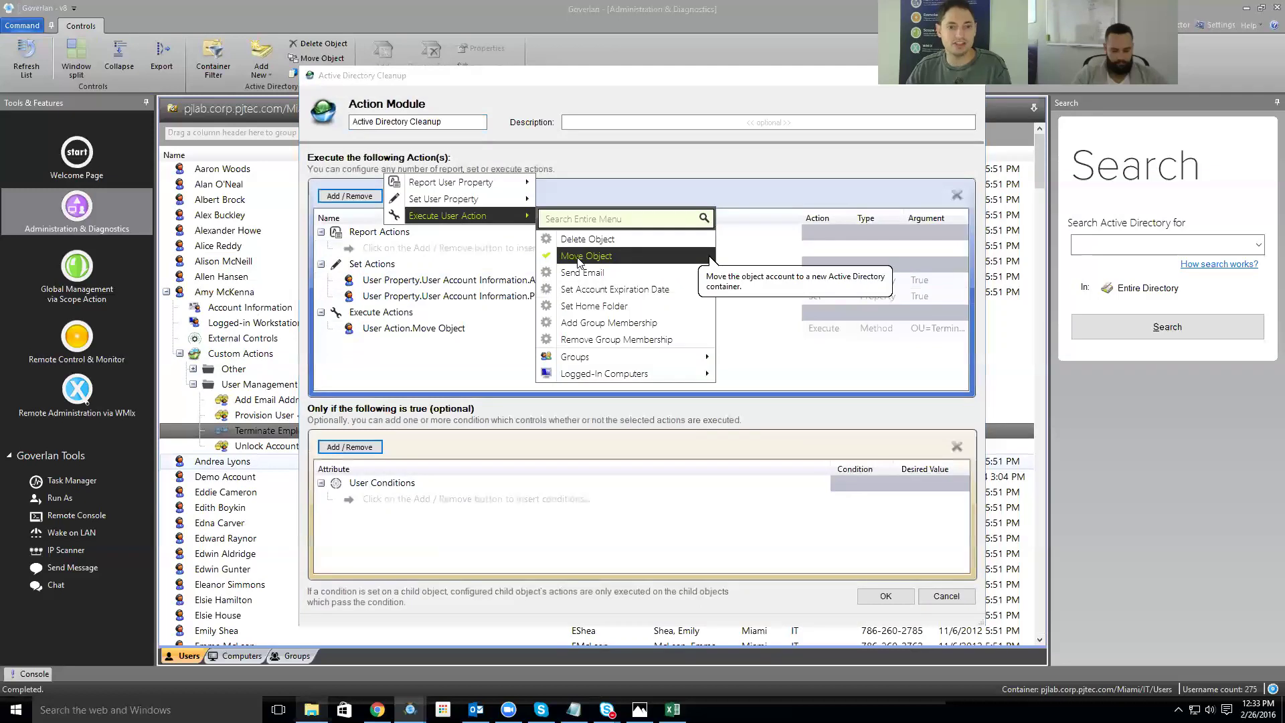
left_click(411, 401)
double_click(917, 328)
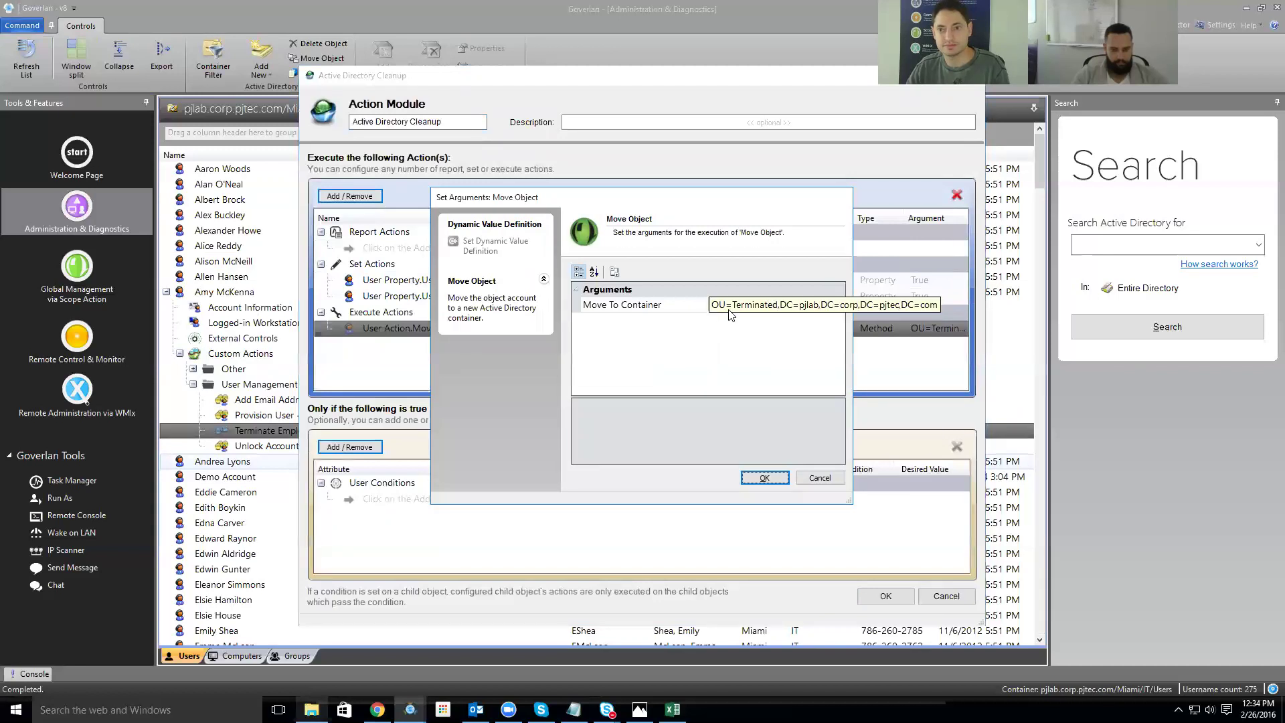
key("Return")
key("Return")
key("Return")
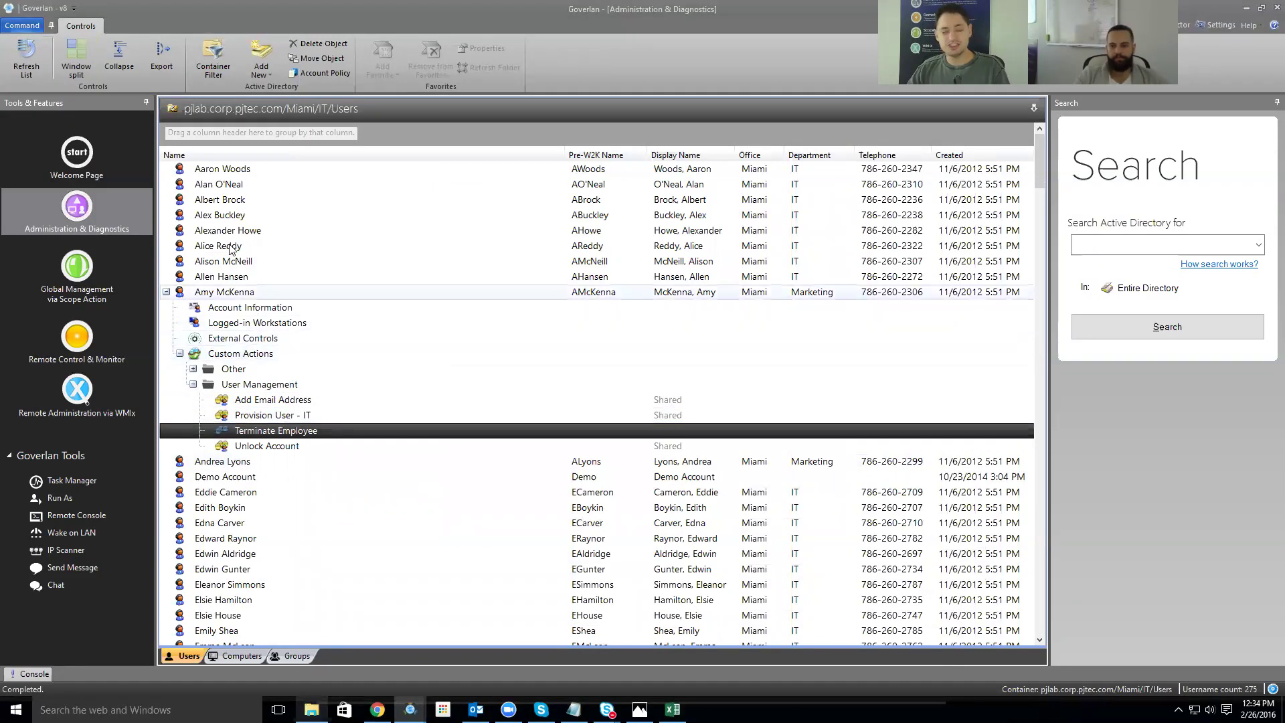
- Open the properties of the AD Account Inactive for 90 Days scope action under Active Directory Management
left_click(82, 278)
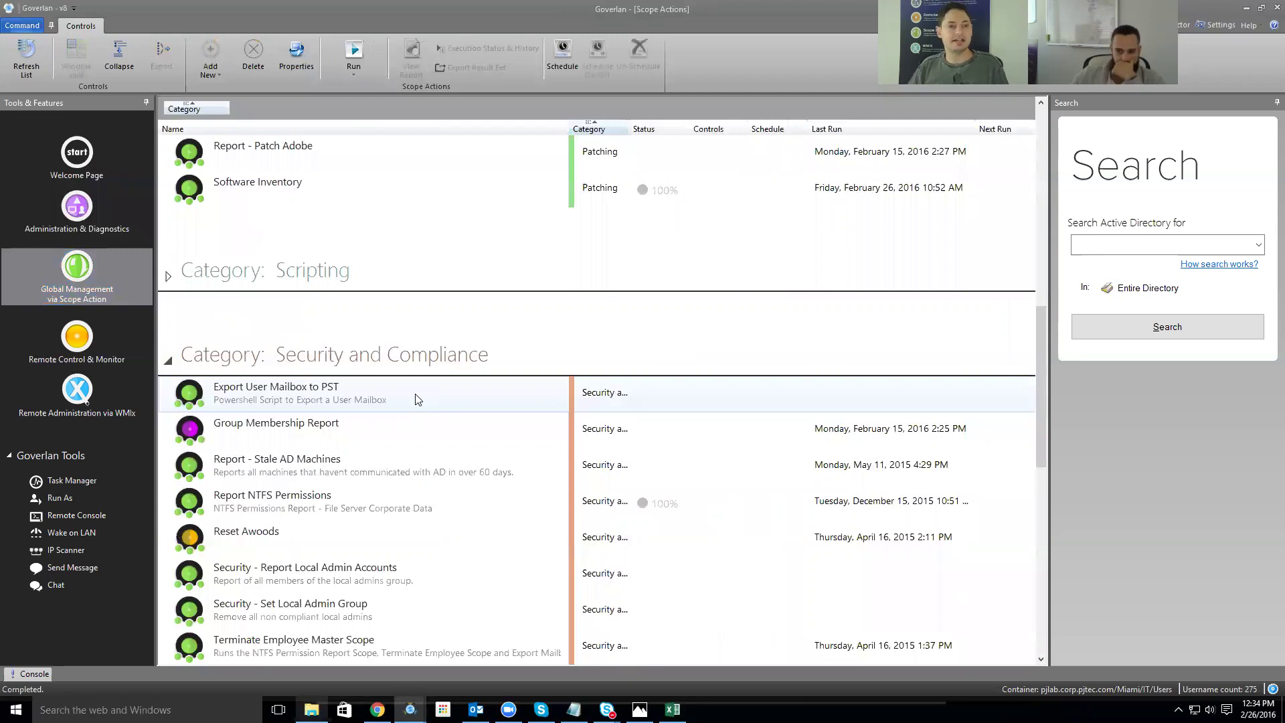
scroll(415, 400, "up", 15)
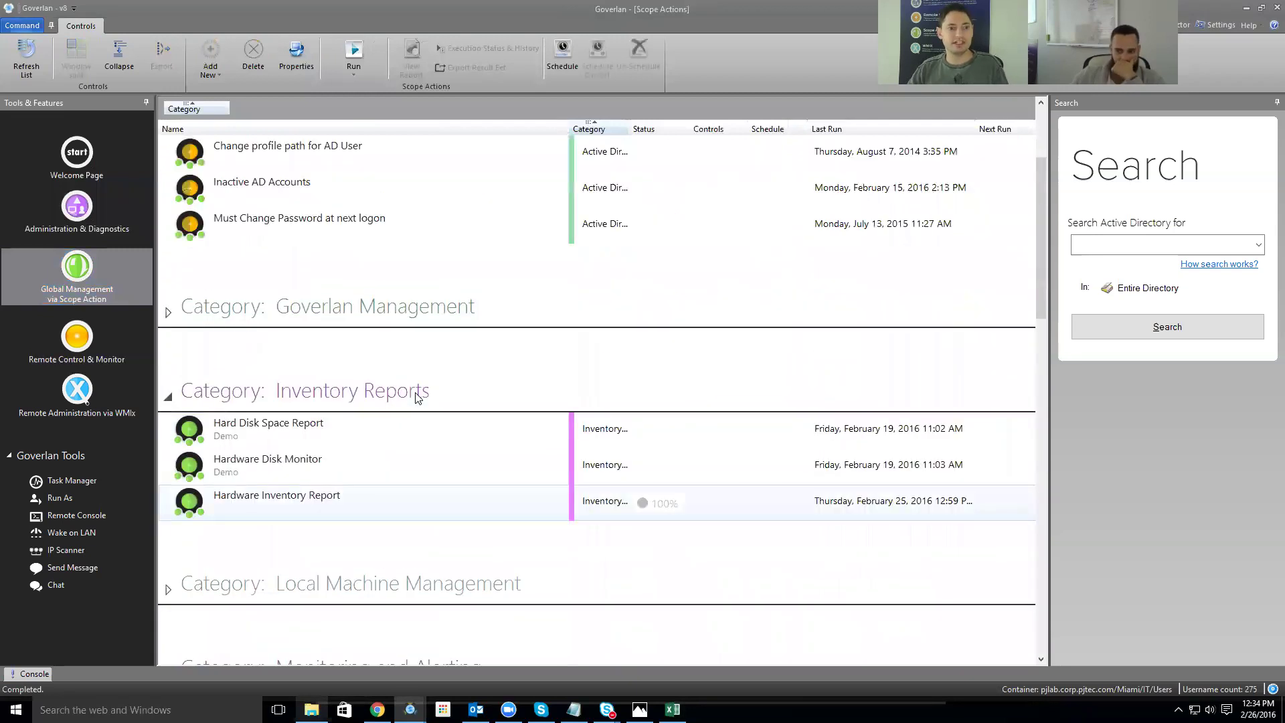
left_click(364, 319)
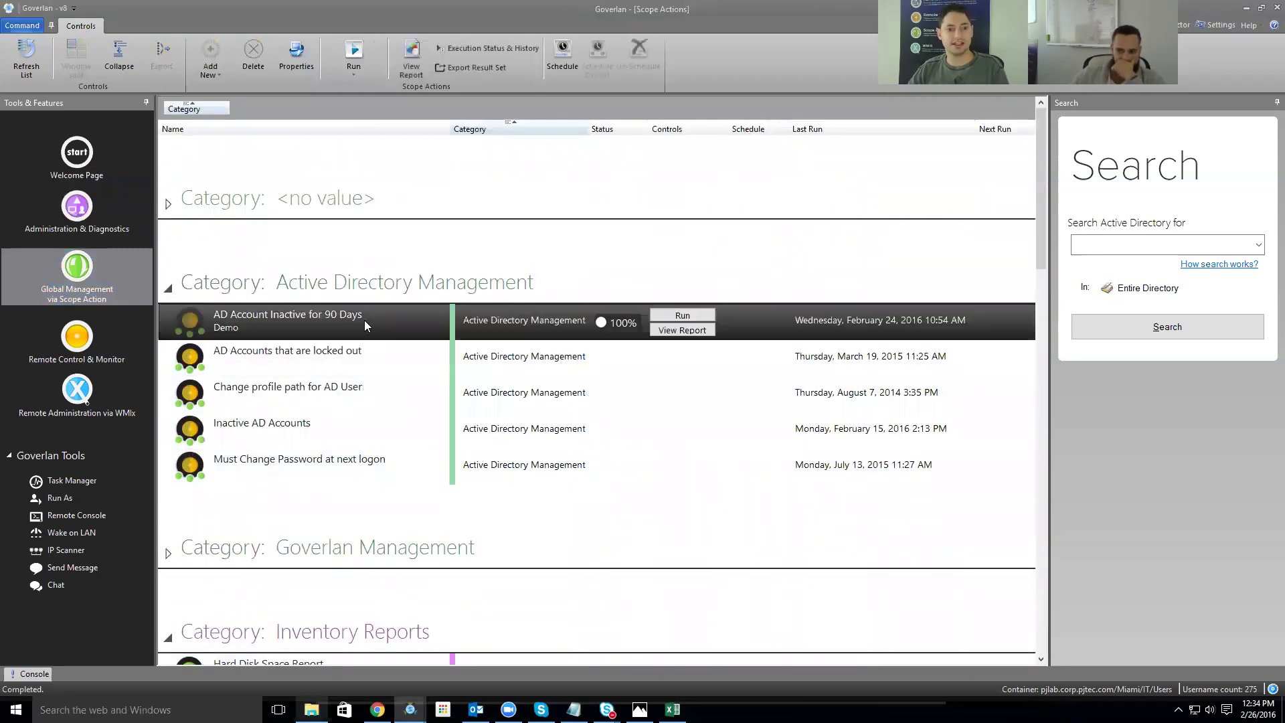
right_click(364, 320)
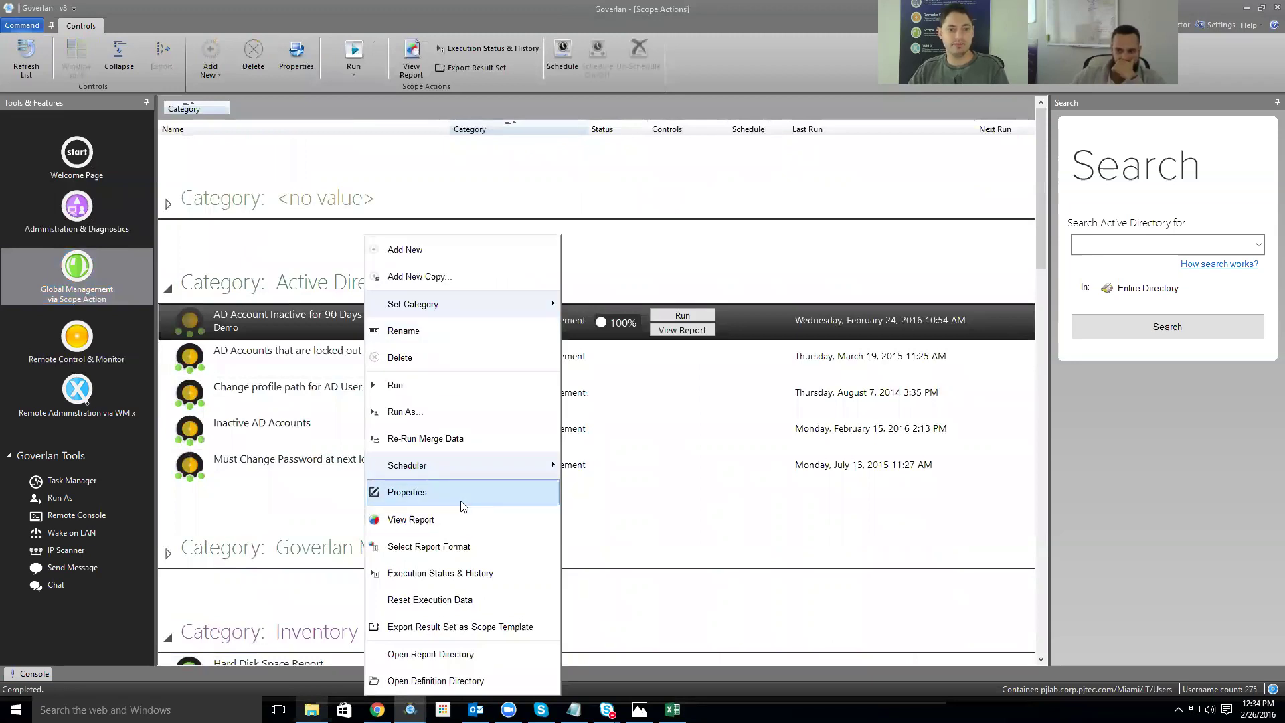
left_click(443, 492)
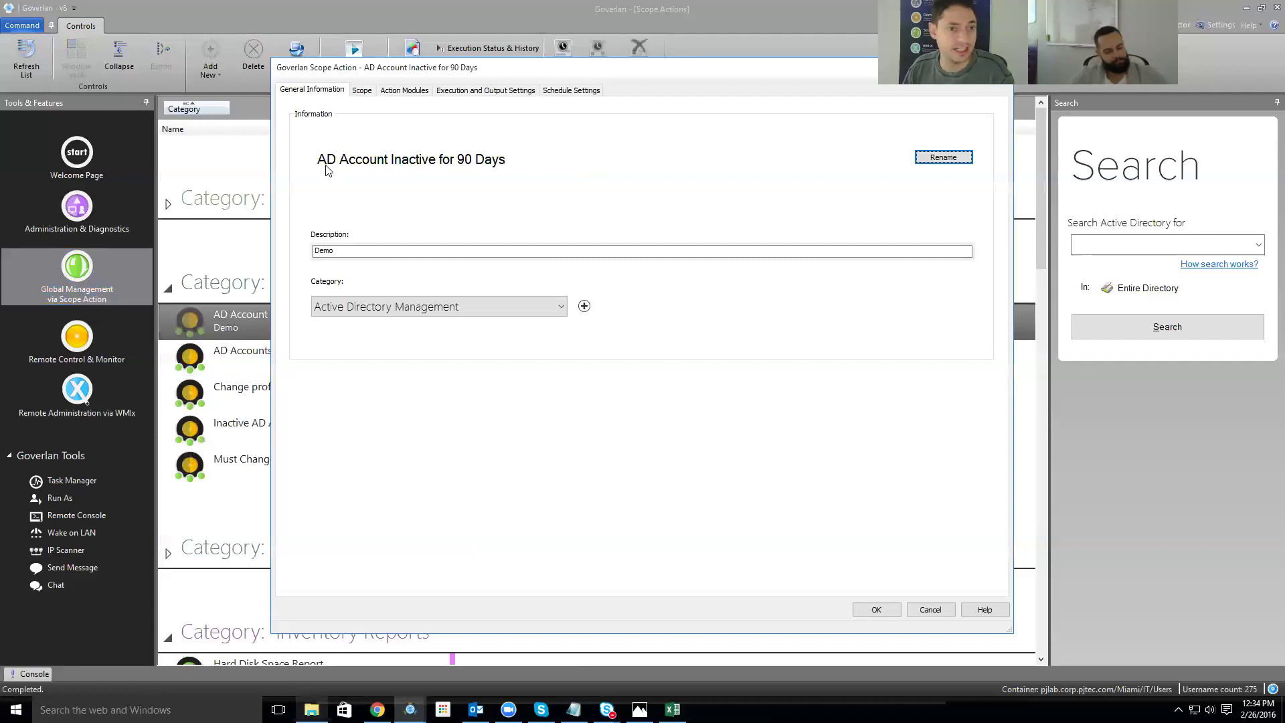
- Examine the scope action's target scope and its action module, including the user properties available for reporting
left_click(361, 89)
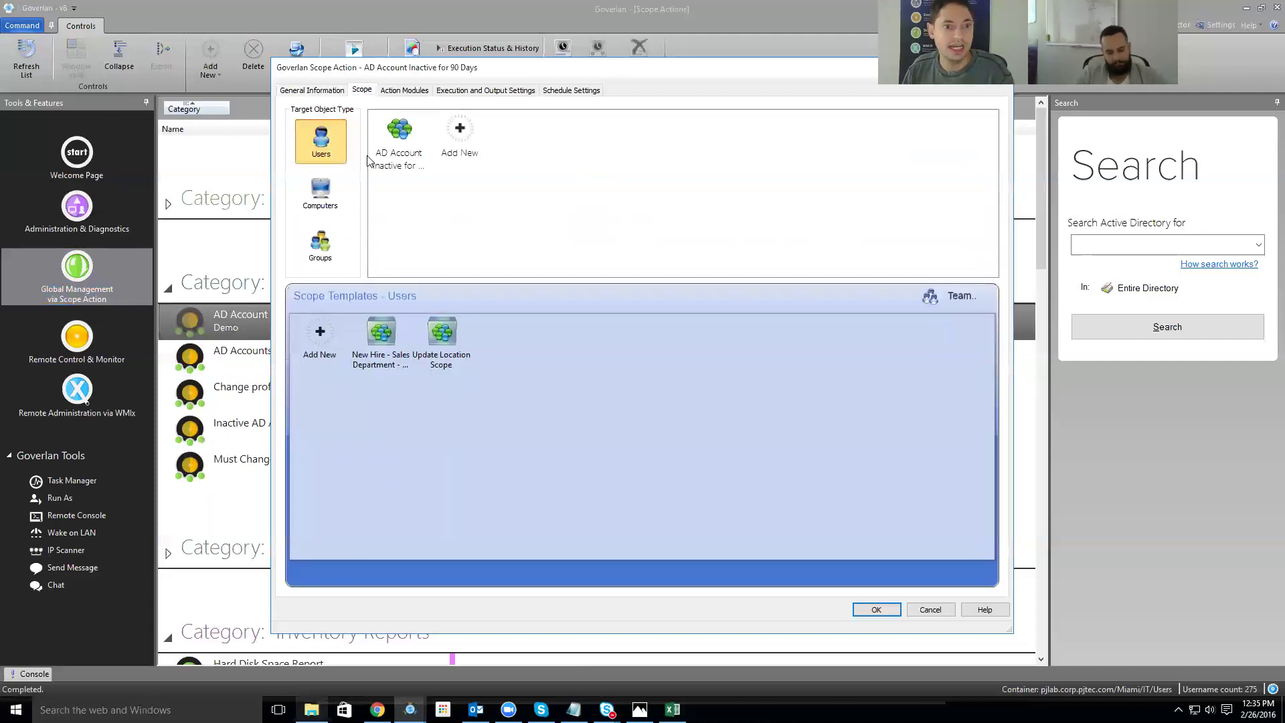
left_click(404, 90)
double_click(411, 129)
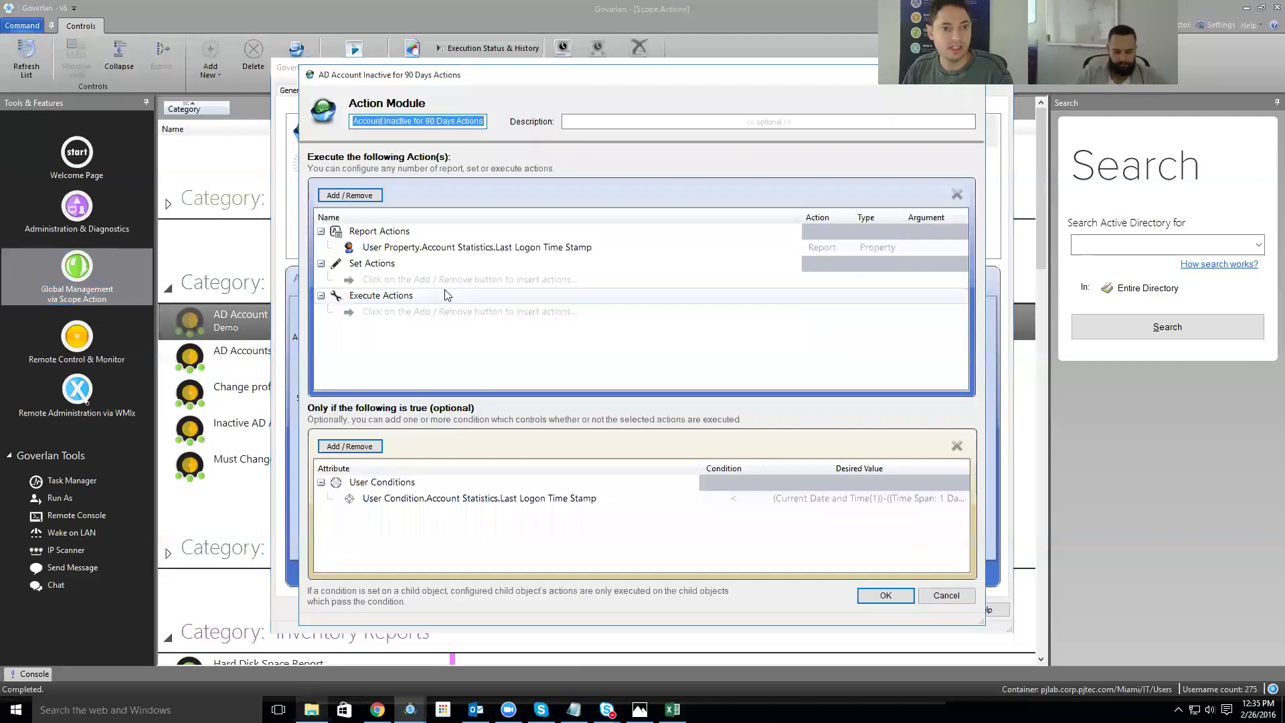
left_click(368, 201)
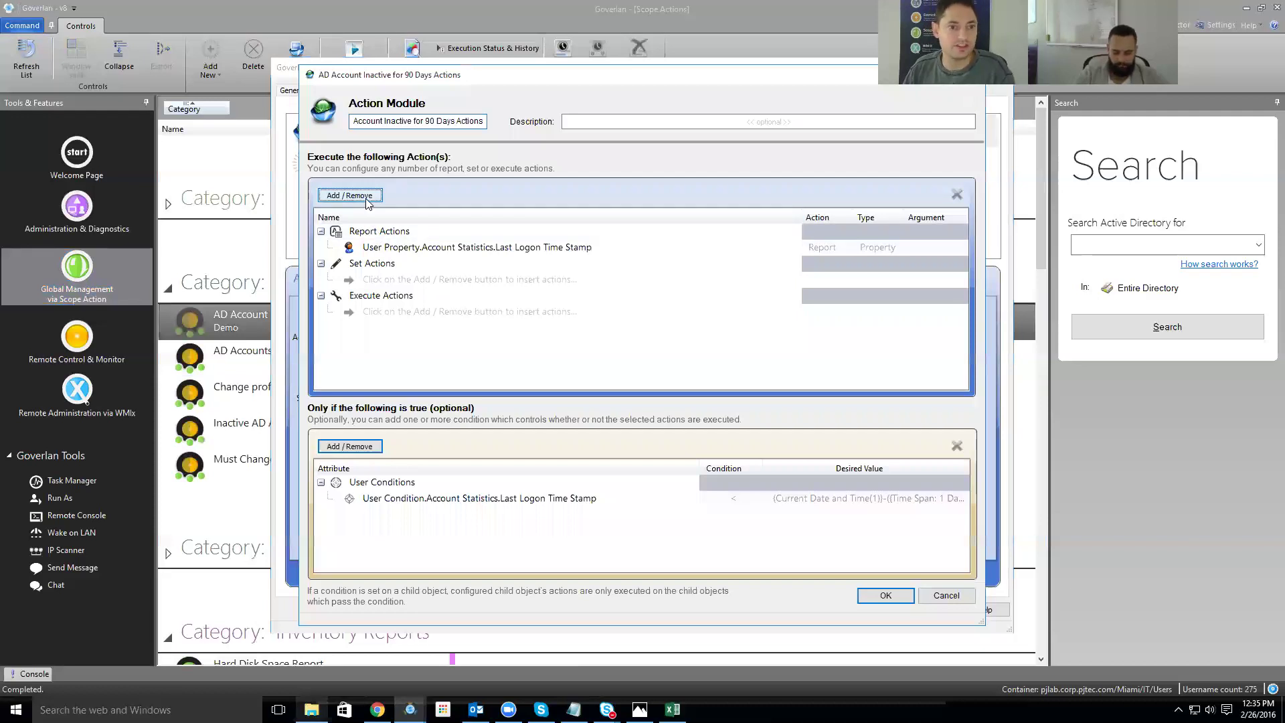
mouse_move(462, 181)
mouse_move(640, 267)
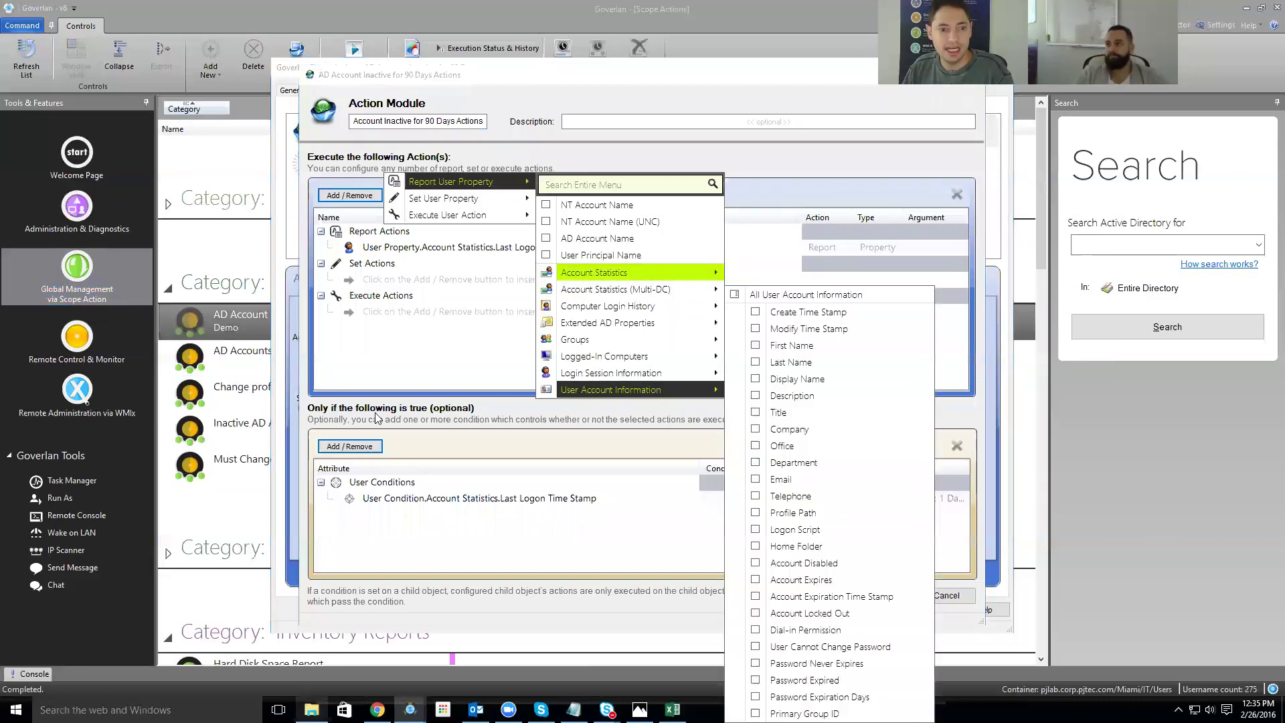
- Open the dynamic value definition of the Last Logon Time Stamp user condition
left_click(378, 418)
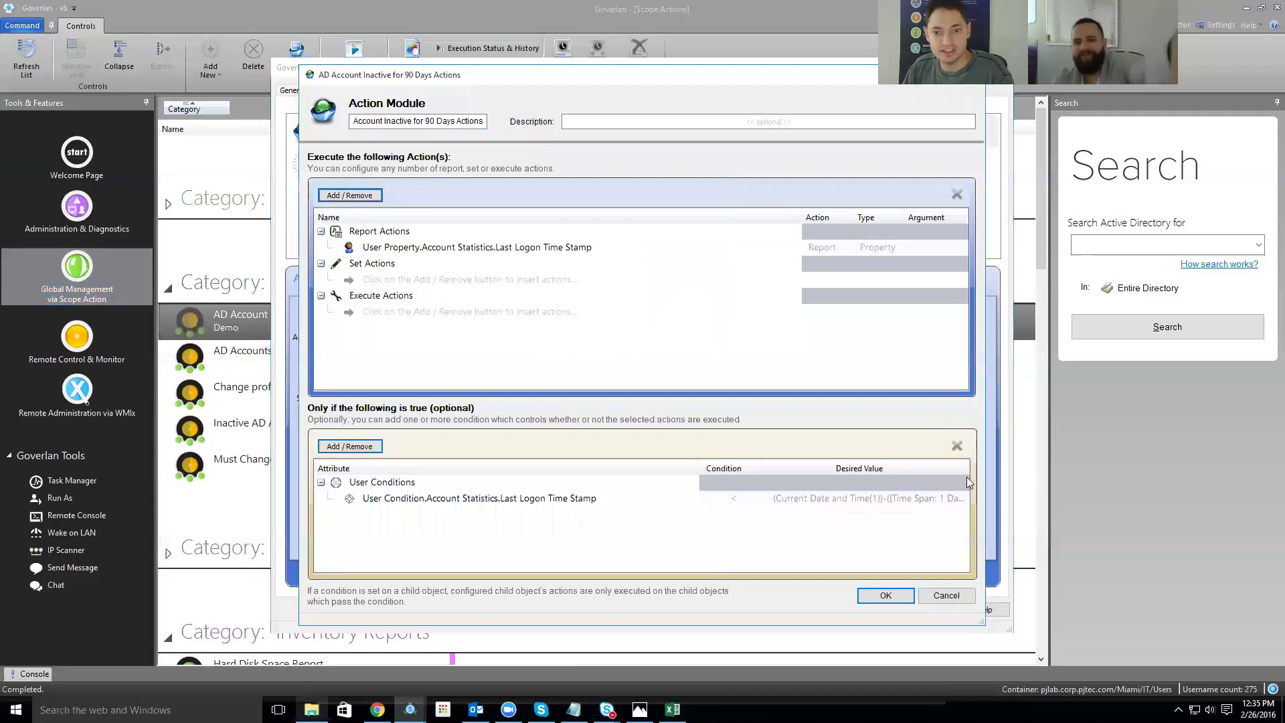
double_click(878, 501)
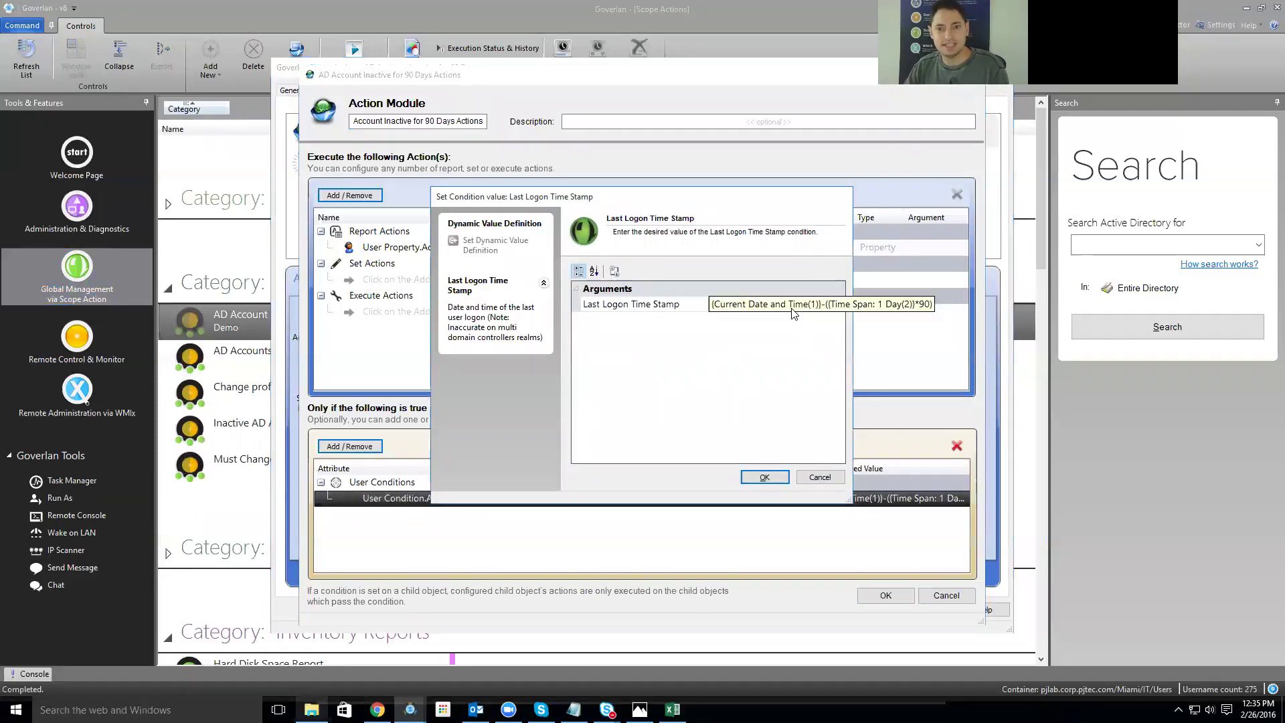
left_click(791, 305)
left_click(840, 305)
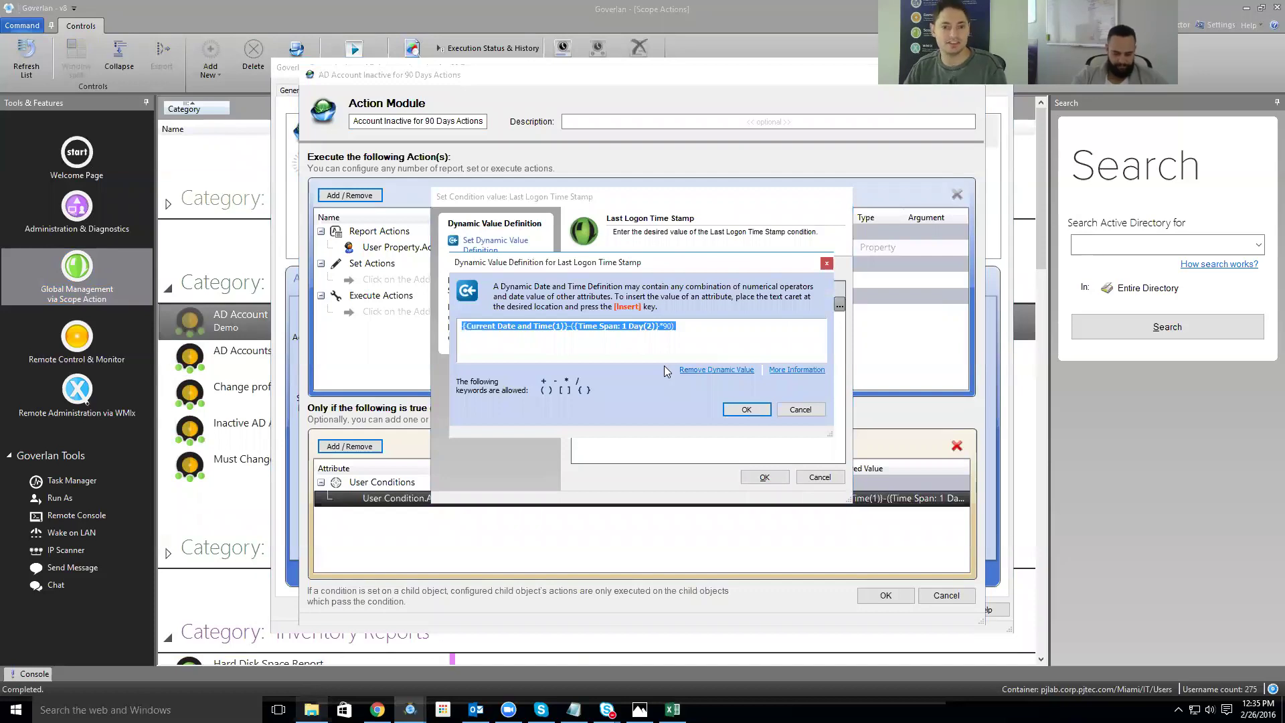
left_click(740, 341)
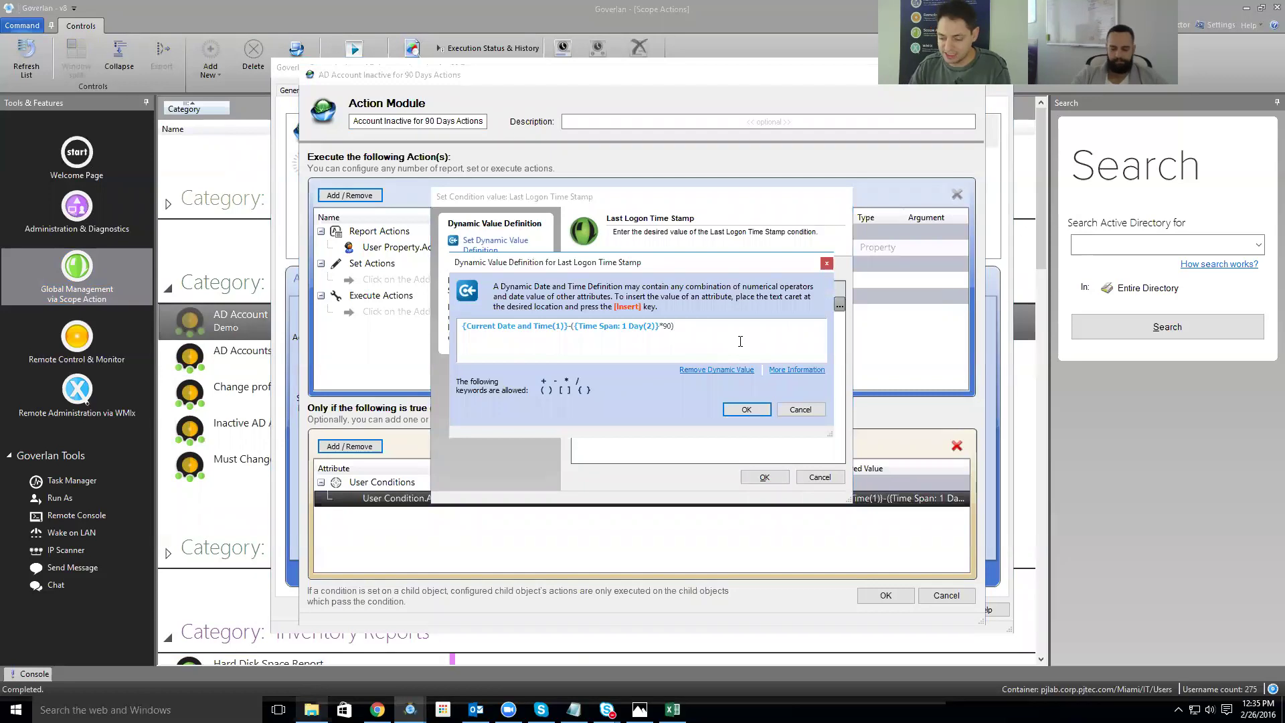
- Examine the attributes available for insertion into the dynamic date formula, leaving the condition value as it is
key("Insert")
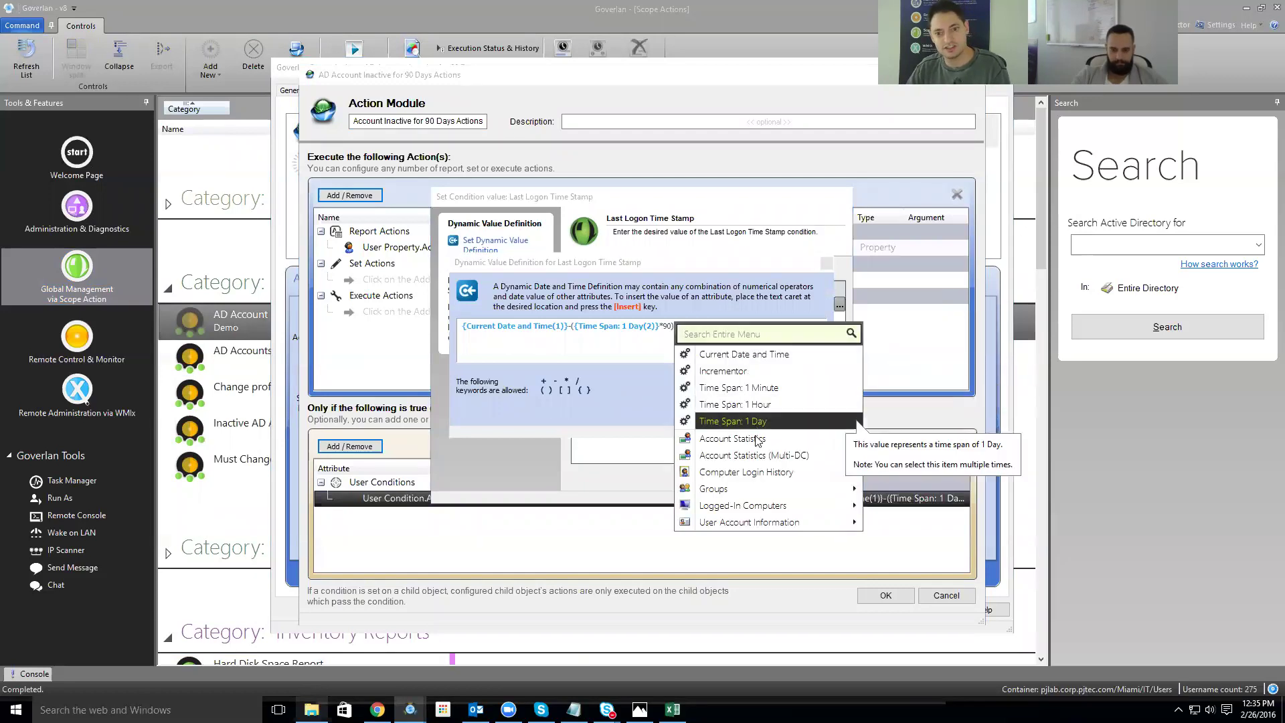
key("Up")
key("Up")
key("Up")
key("Up")
key("Up")
key("Up")
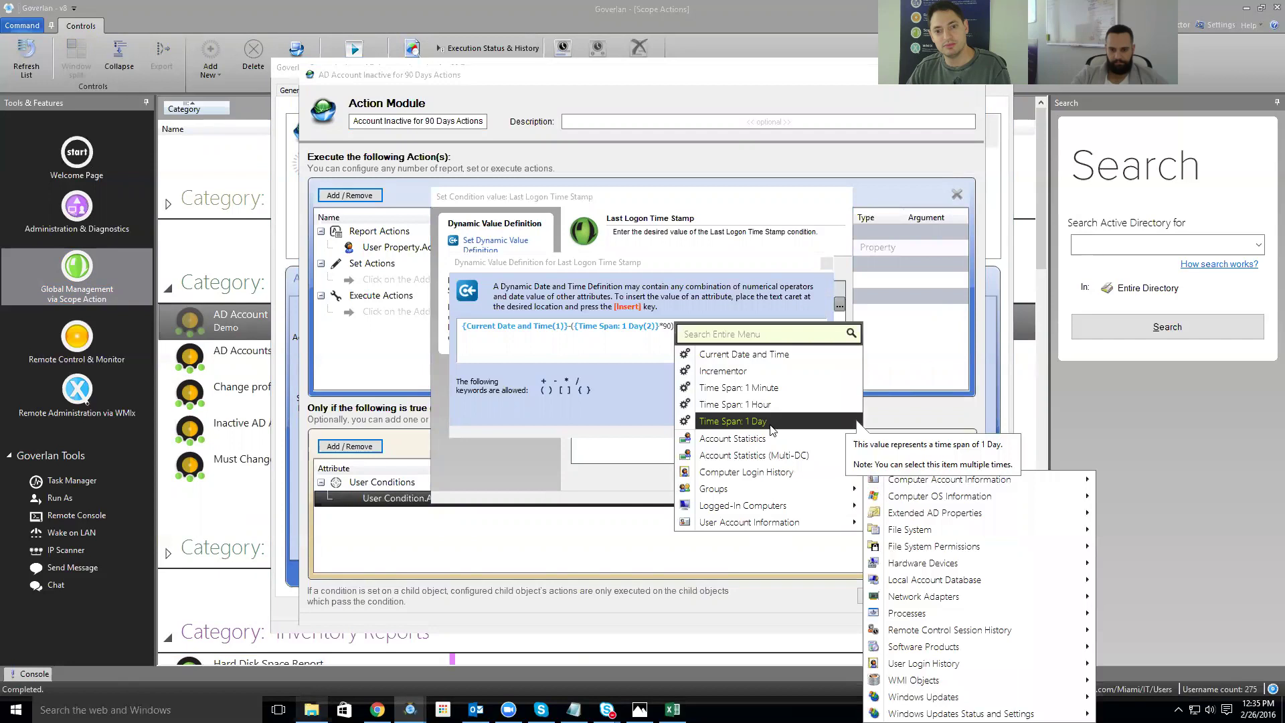
key("Down")
key("Down")
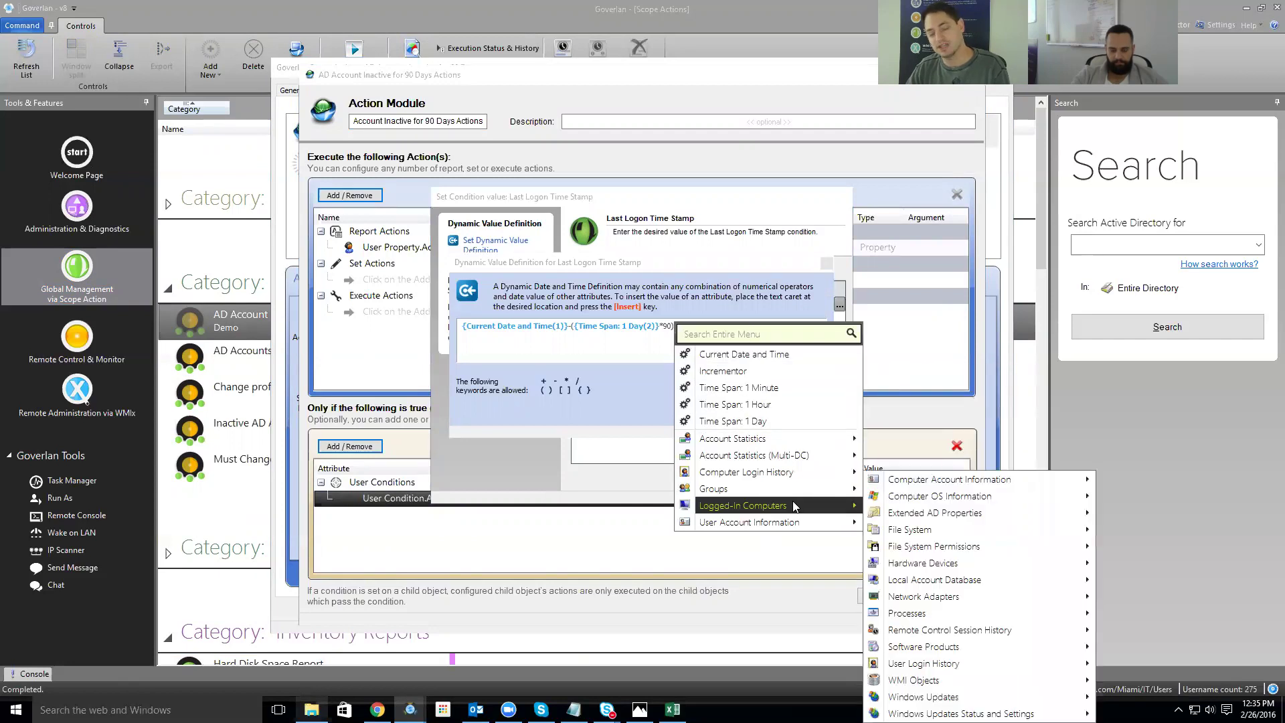
left_click(608, 407)
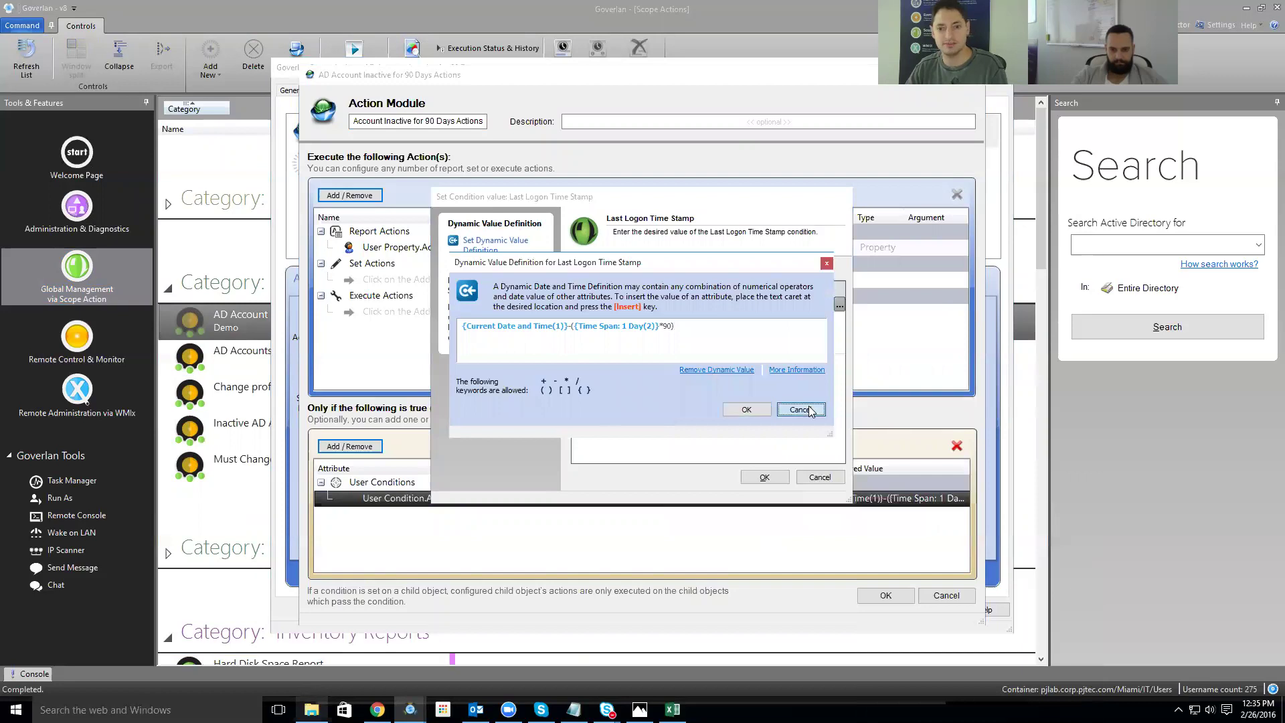
left_click(746, 409)
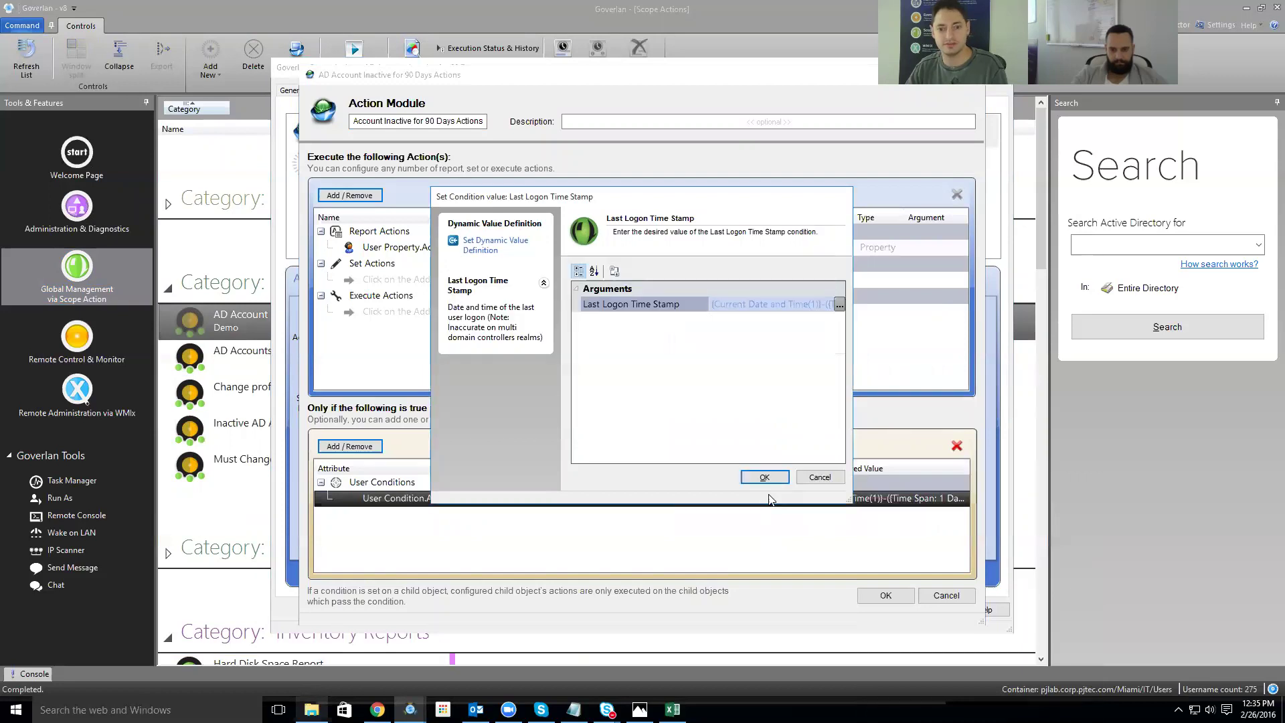
left_click(819, 476)
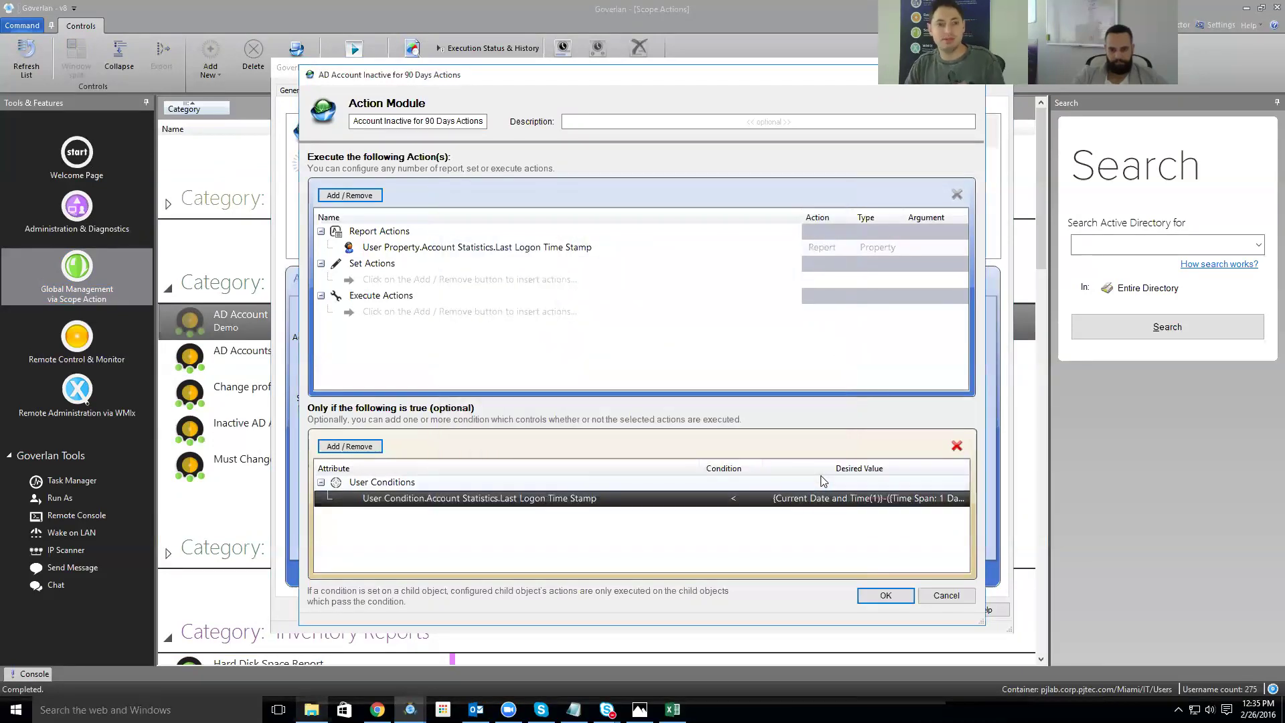
- Review the available Set User Property and Execute User Action options, and close the action module without adding any
left_click(355, 195)
mouse_move(427, 201)
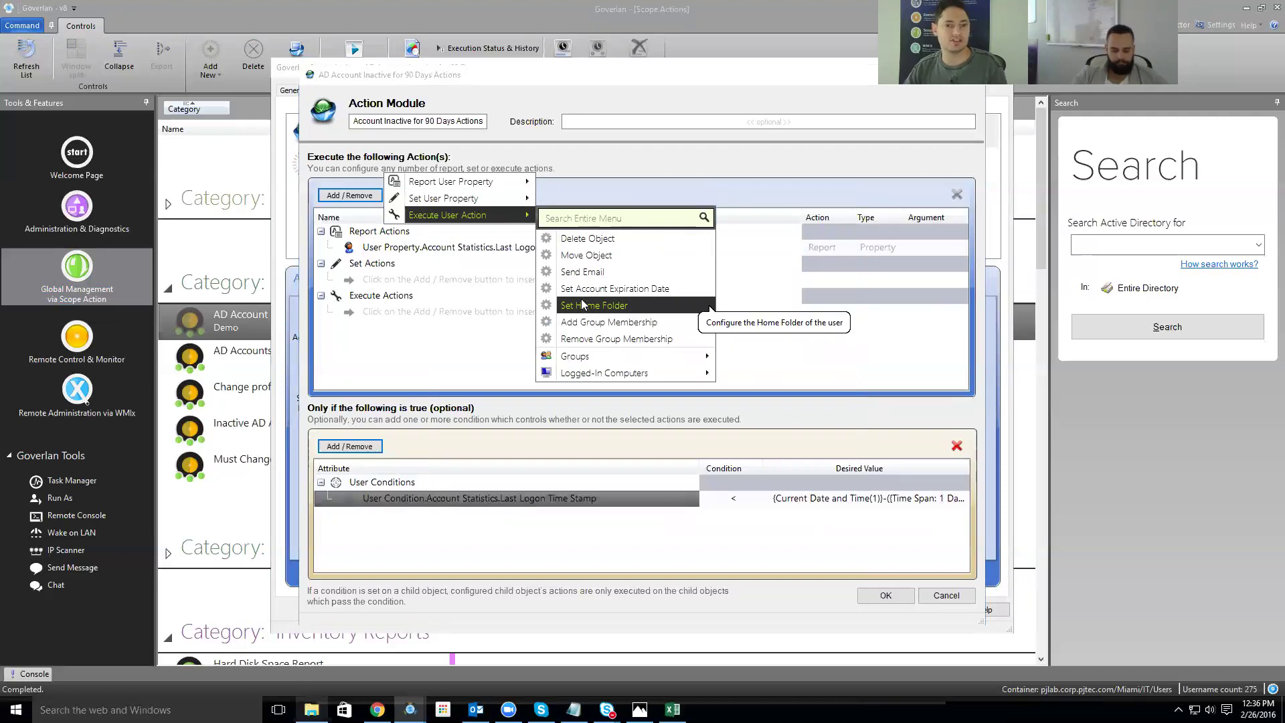
mouse_move(473, 196)
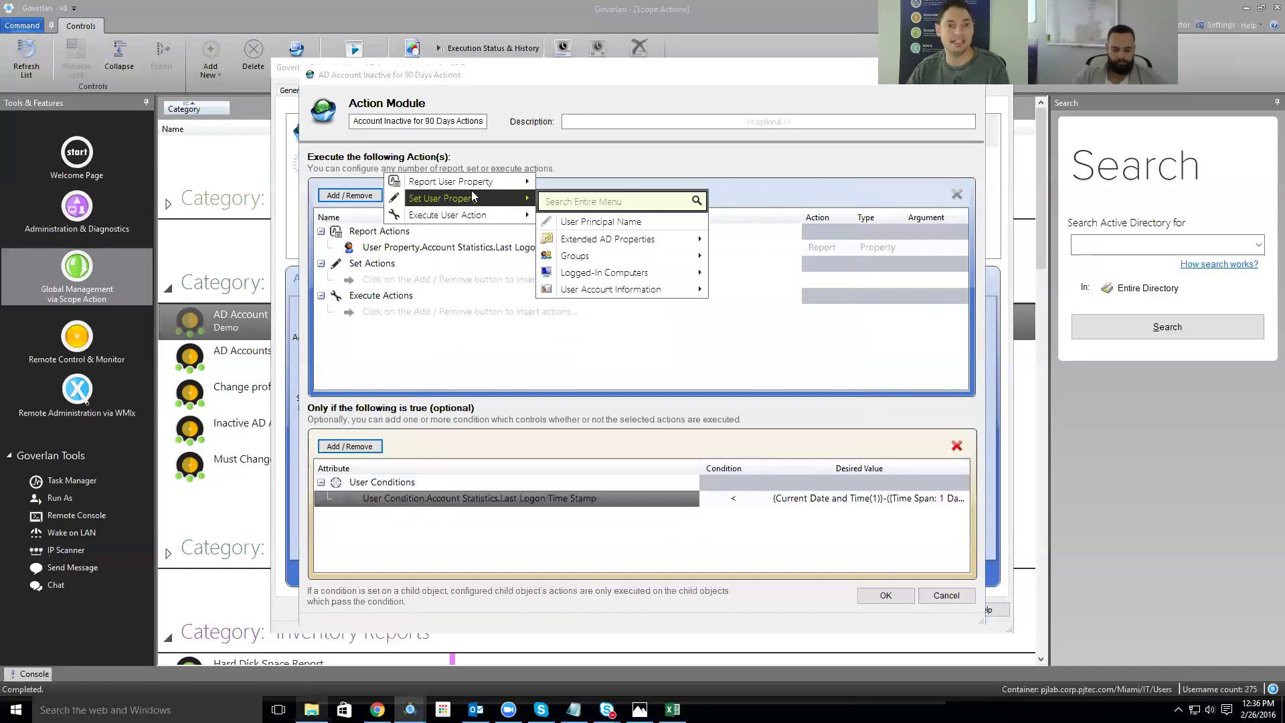
mouse_move(458, 216)
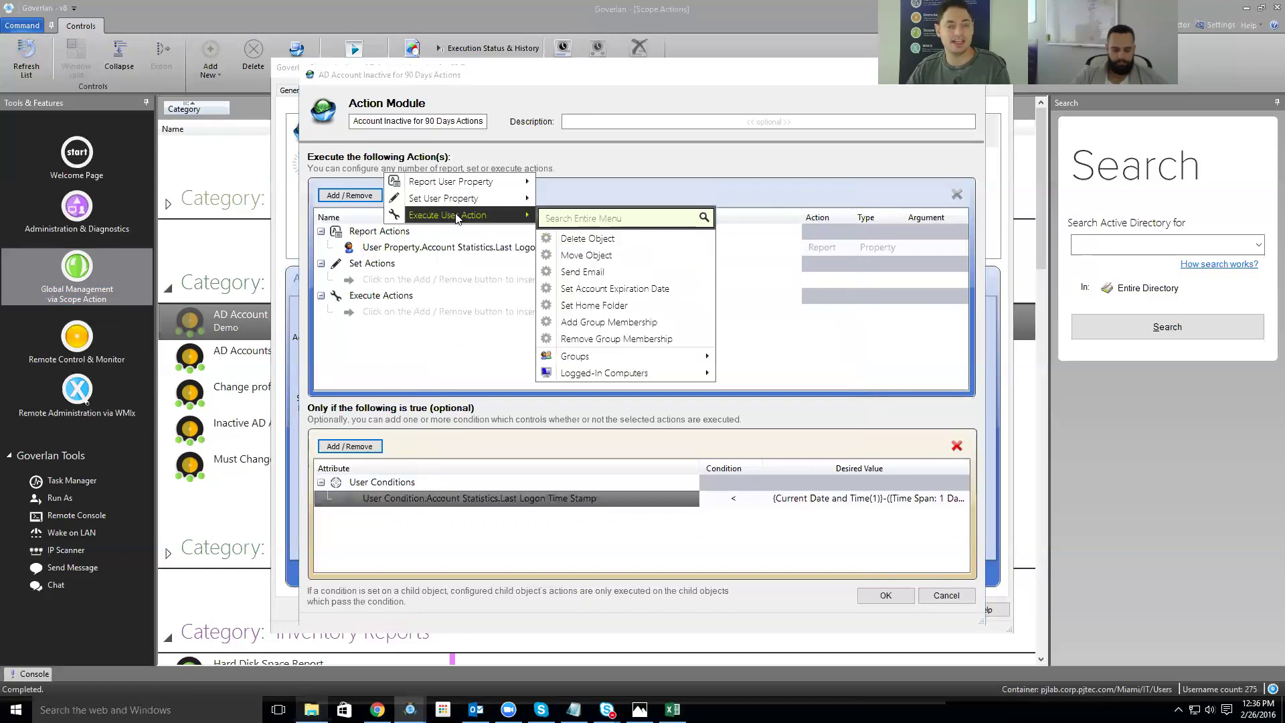
left_click(456, 386)
key("Escape")
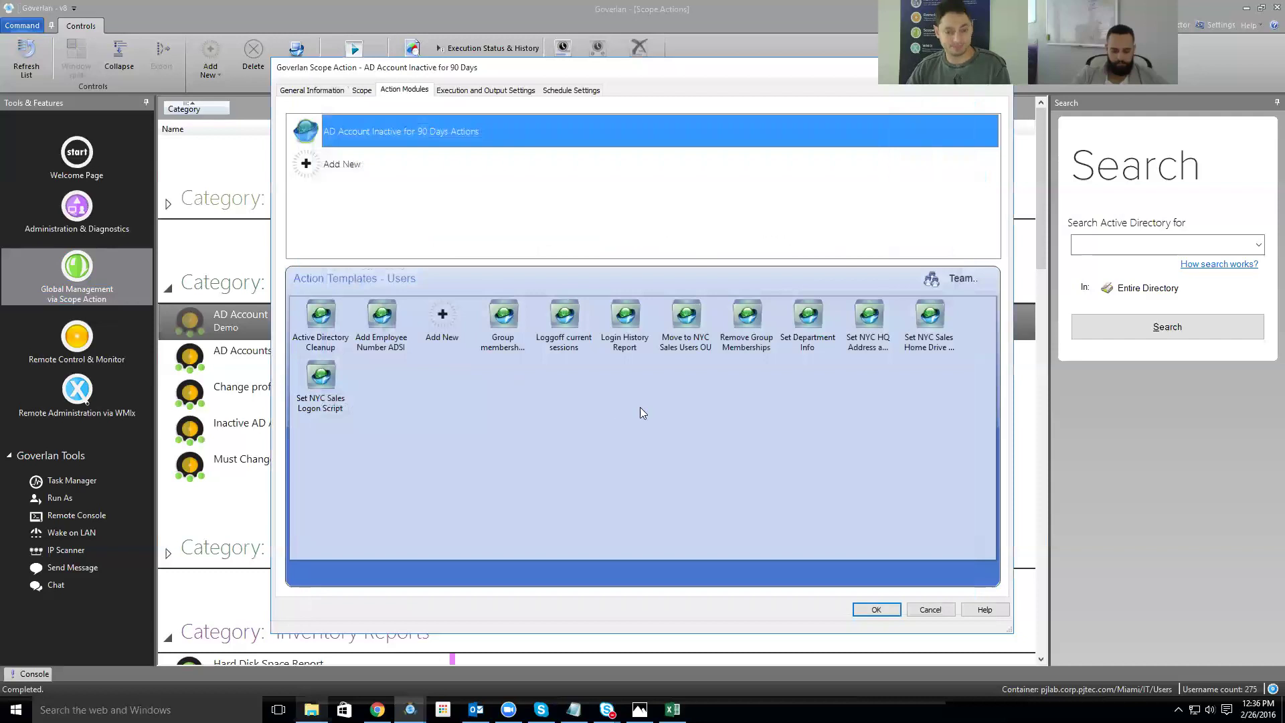
- Start a new daily schedule for the AD Account Inactive for 90 Days scope action and discard it, closing the properties
left_click(553, 93)
left_click(928, 189)
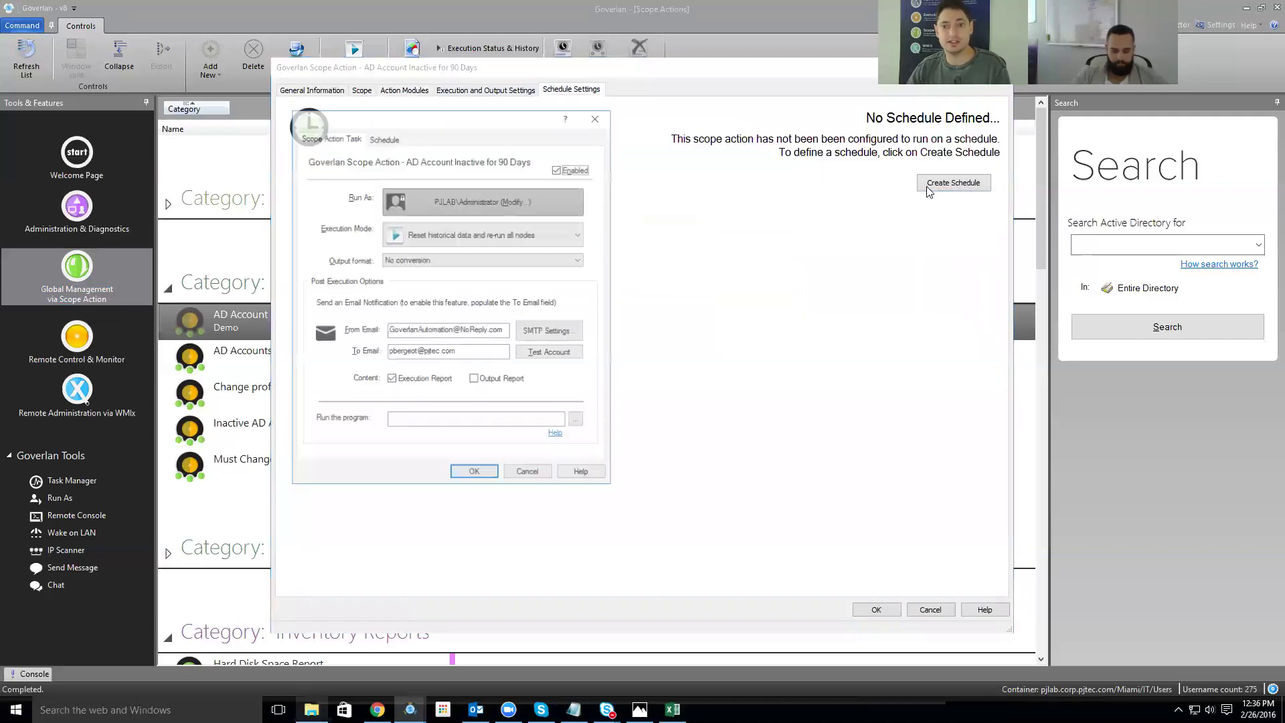
left_click(385, 138)
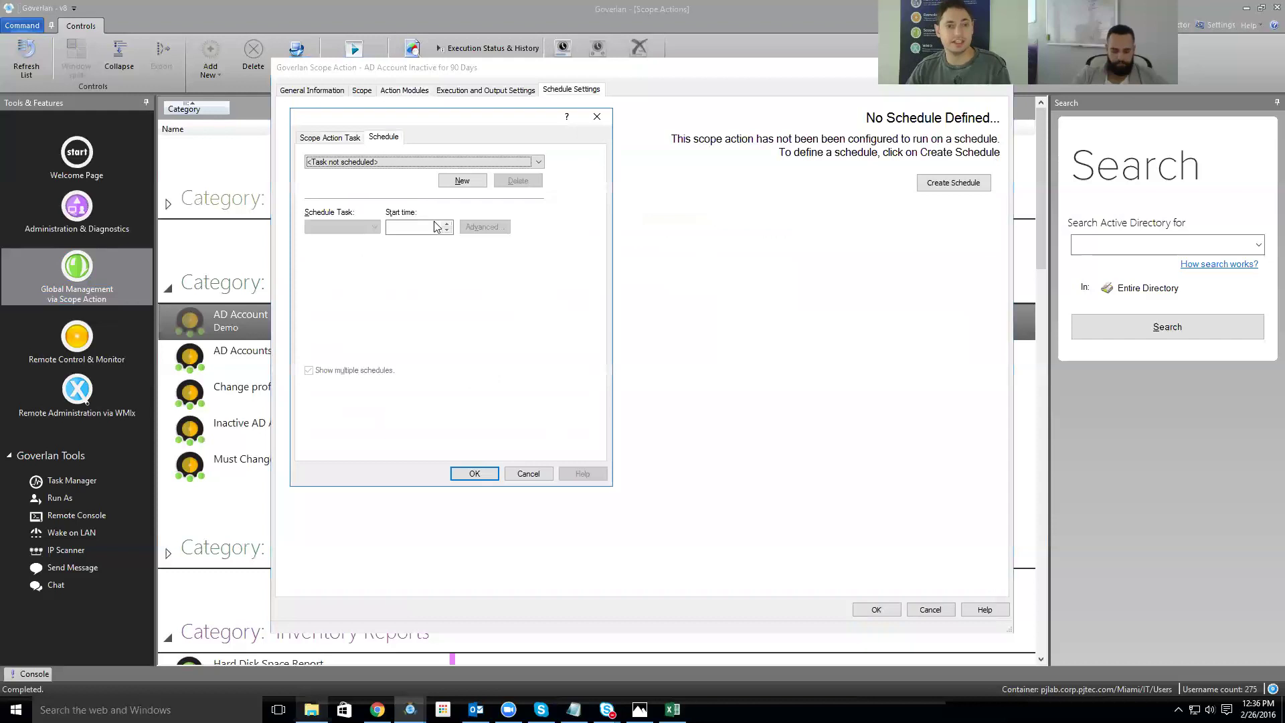
left_click(461, 181)
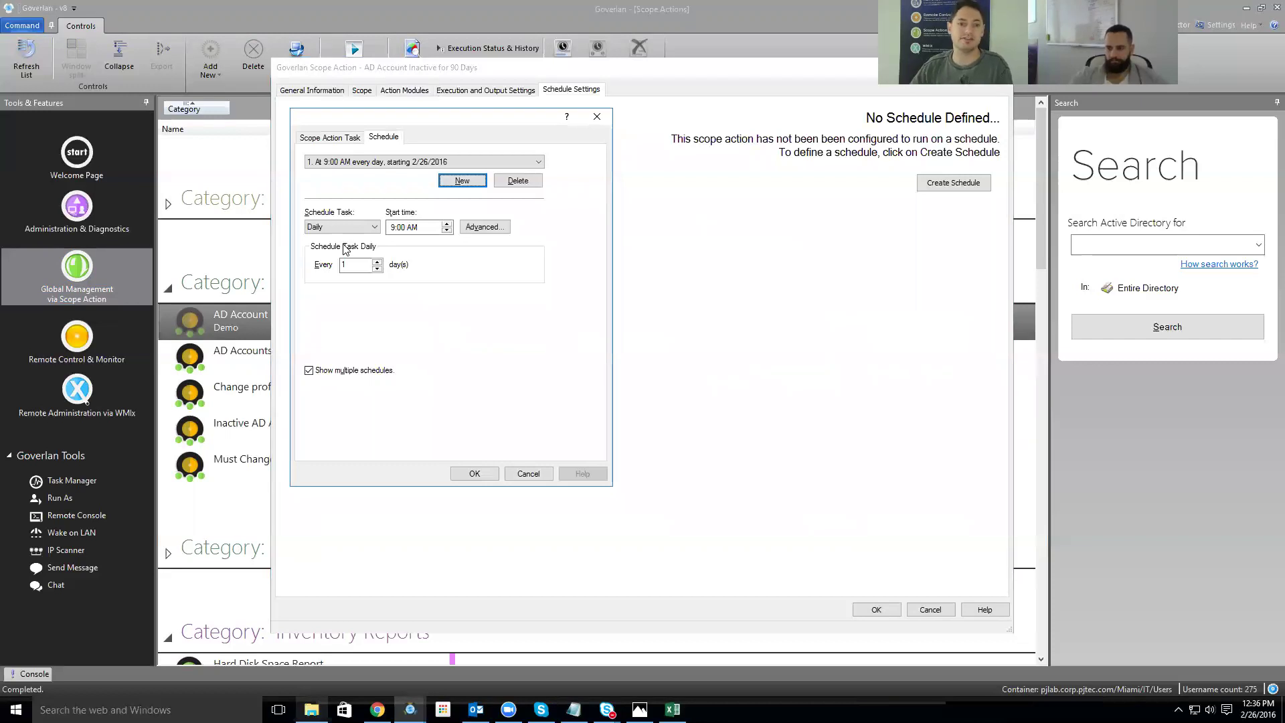
key("Escape")
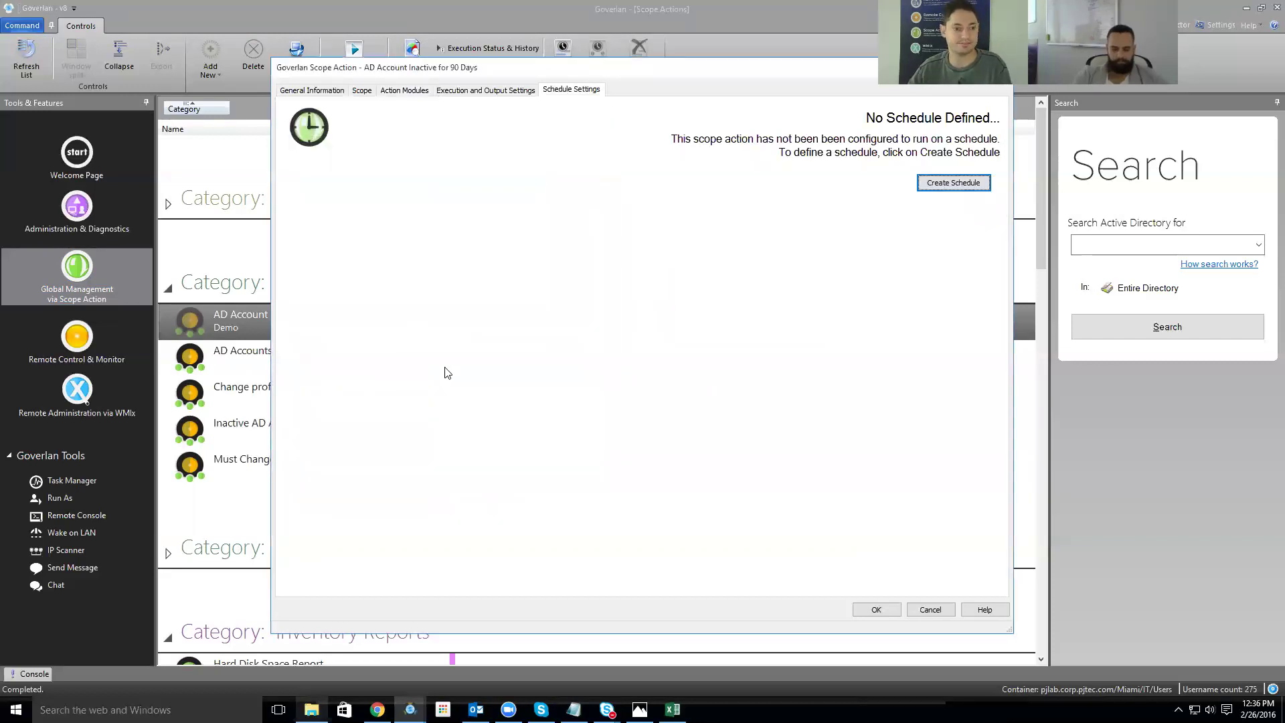
key("Escape")
- Open the action module of the Hardware Disk Monitor scope action and examine its three report actions
left_click(403, 388)
scroll(400, 388, "down", 4)
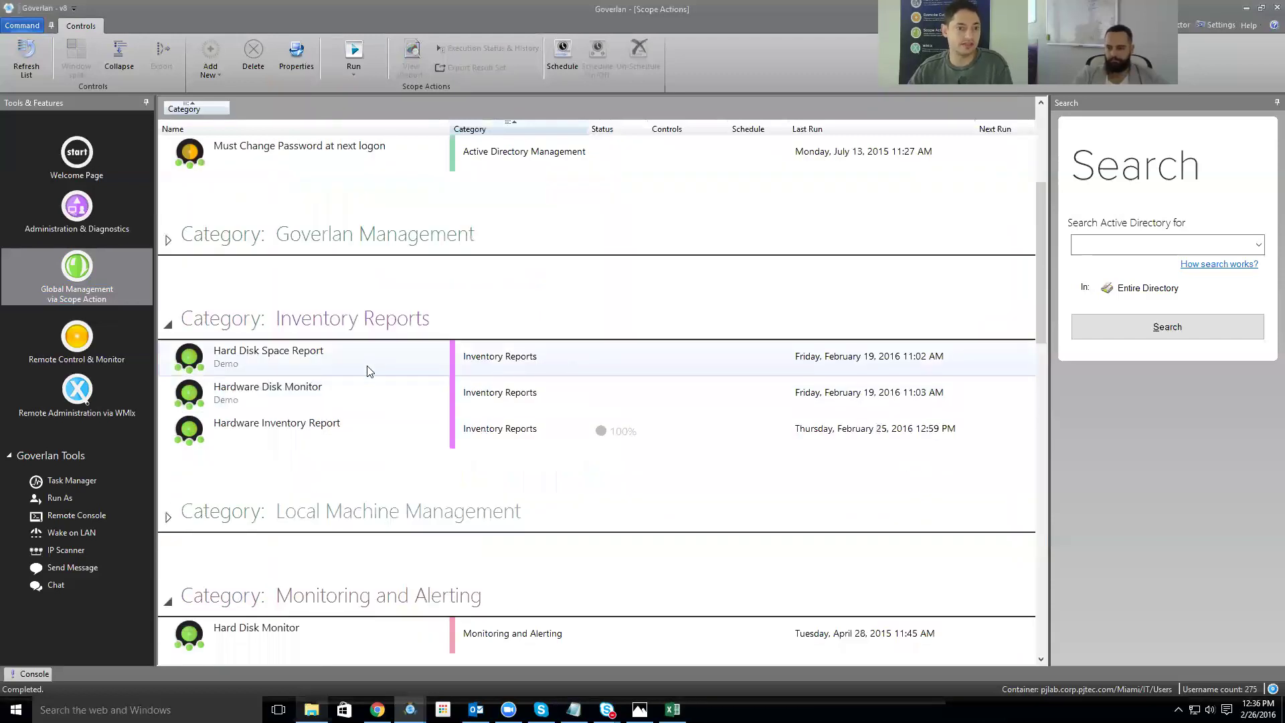
right_click(356, 404)
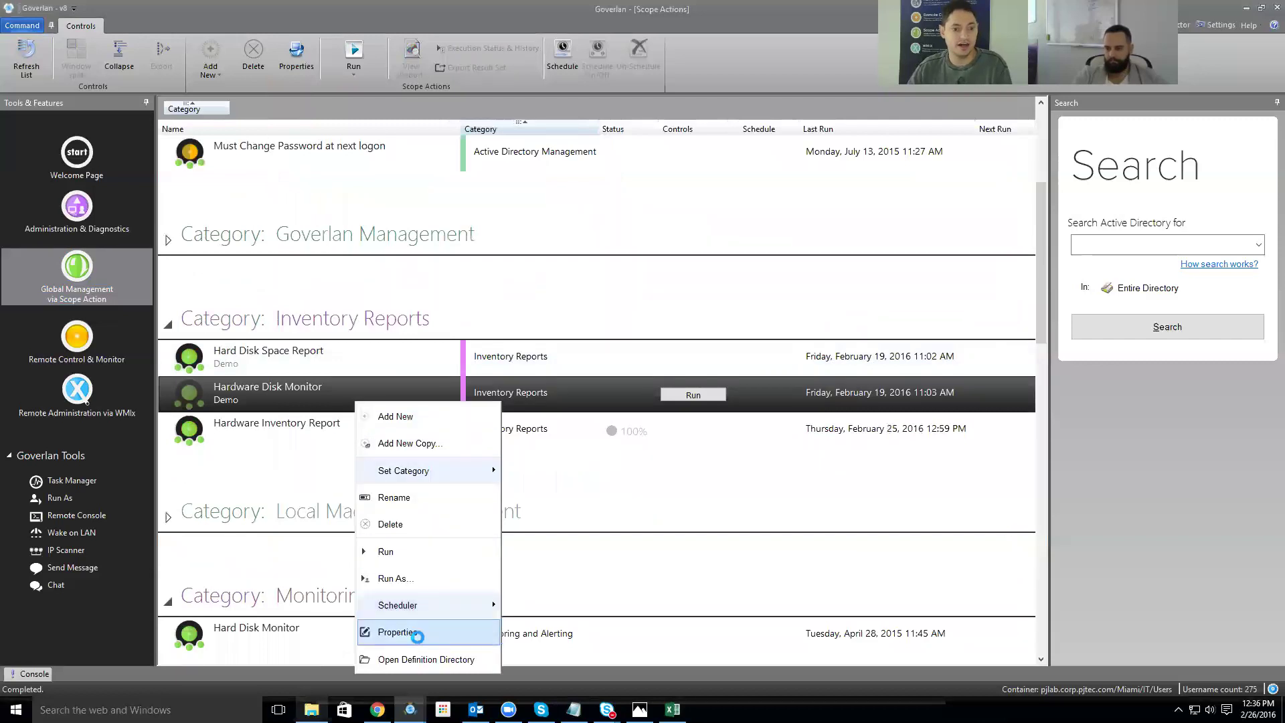
left_click(417, 633)
left_click(361, 91)
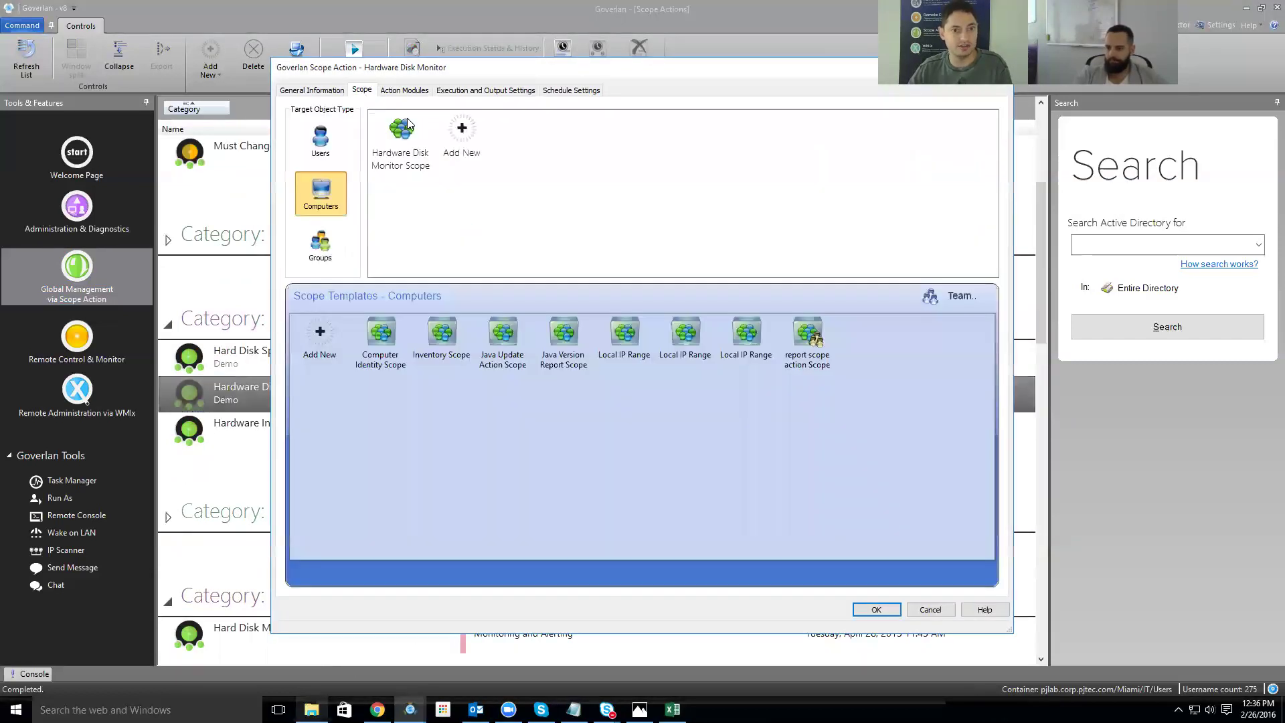
left_click(423, 91)
double_click(422, 134)
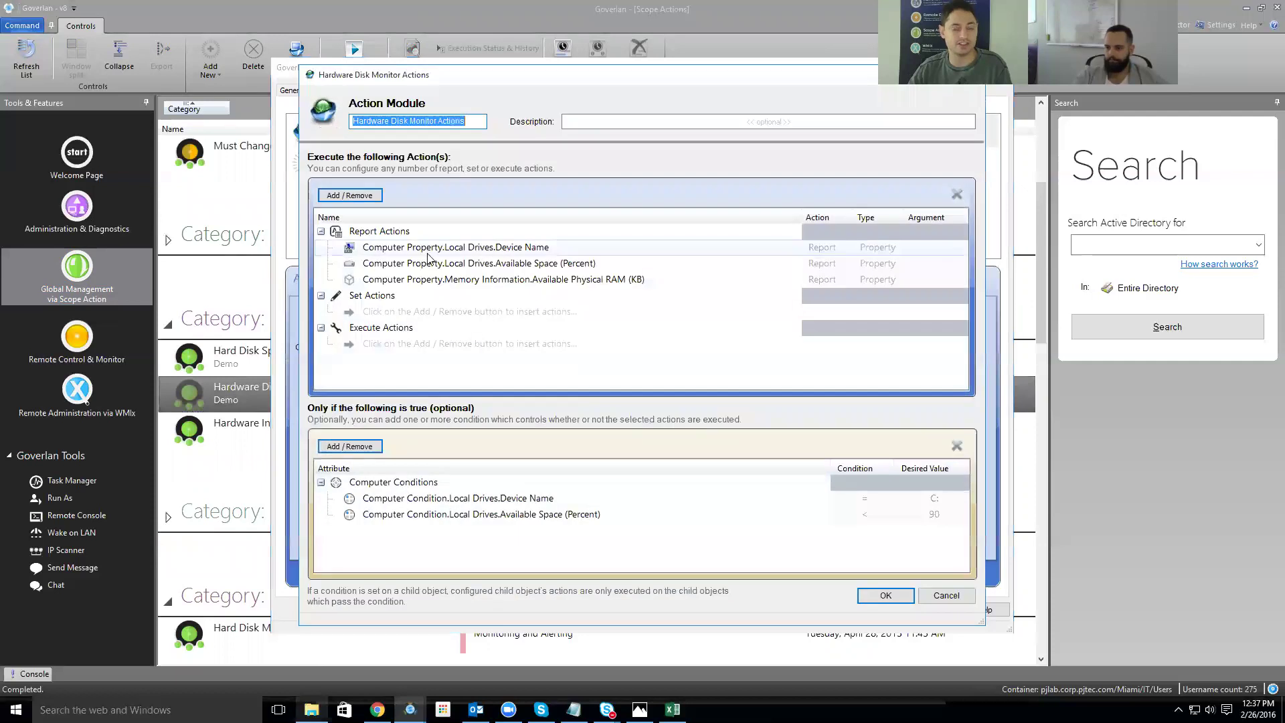
left_click(428, 249)
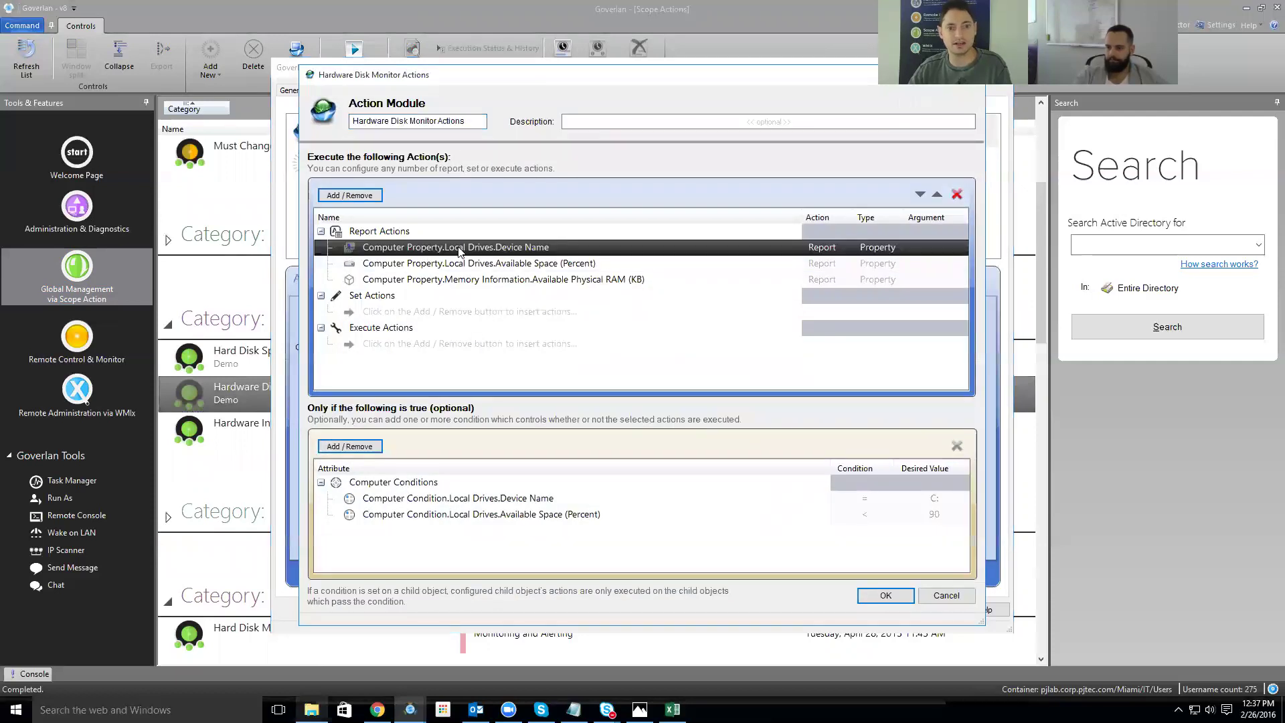
left_click(493, 265)
left_click(525, 279)
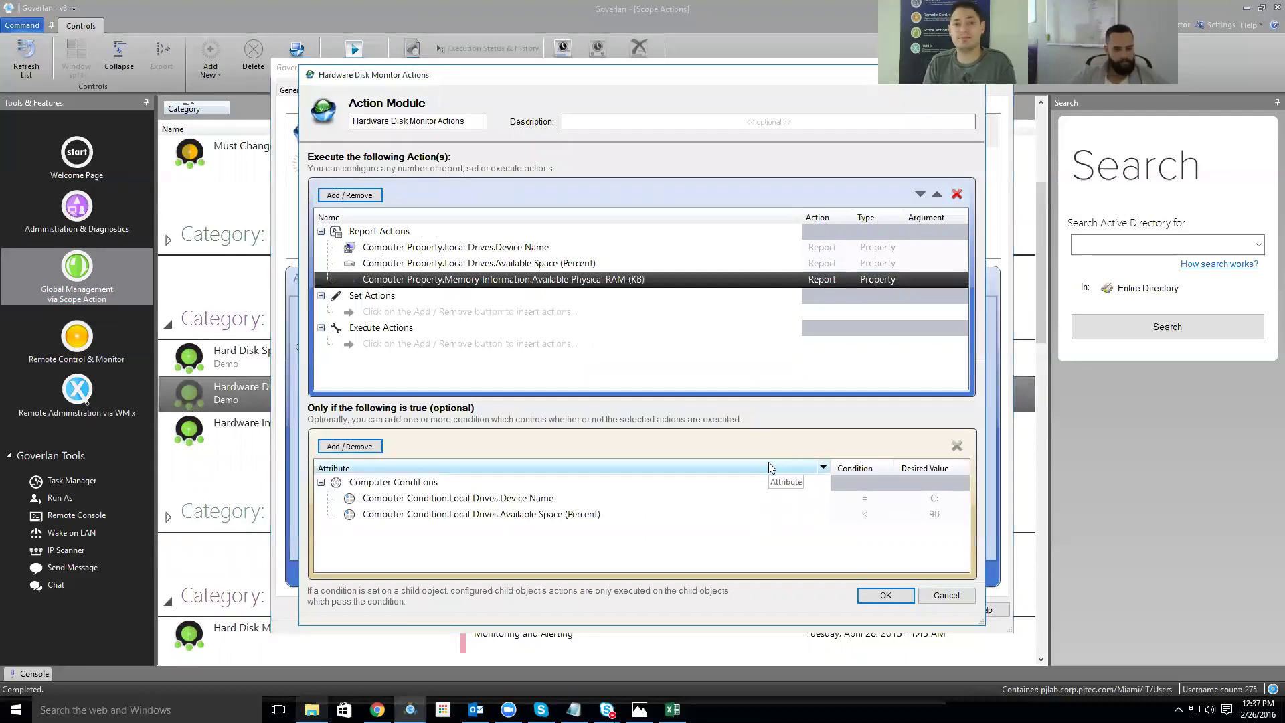
- Review the available Execute Computer Action options without adding any, and close the Hardware Disk Monitor properties
left_click(350, 196)
mouse_move(427, 215)
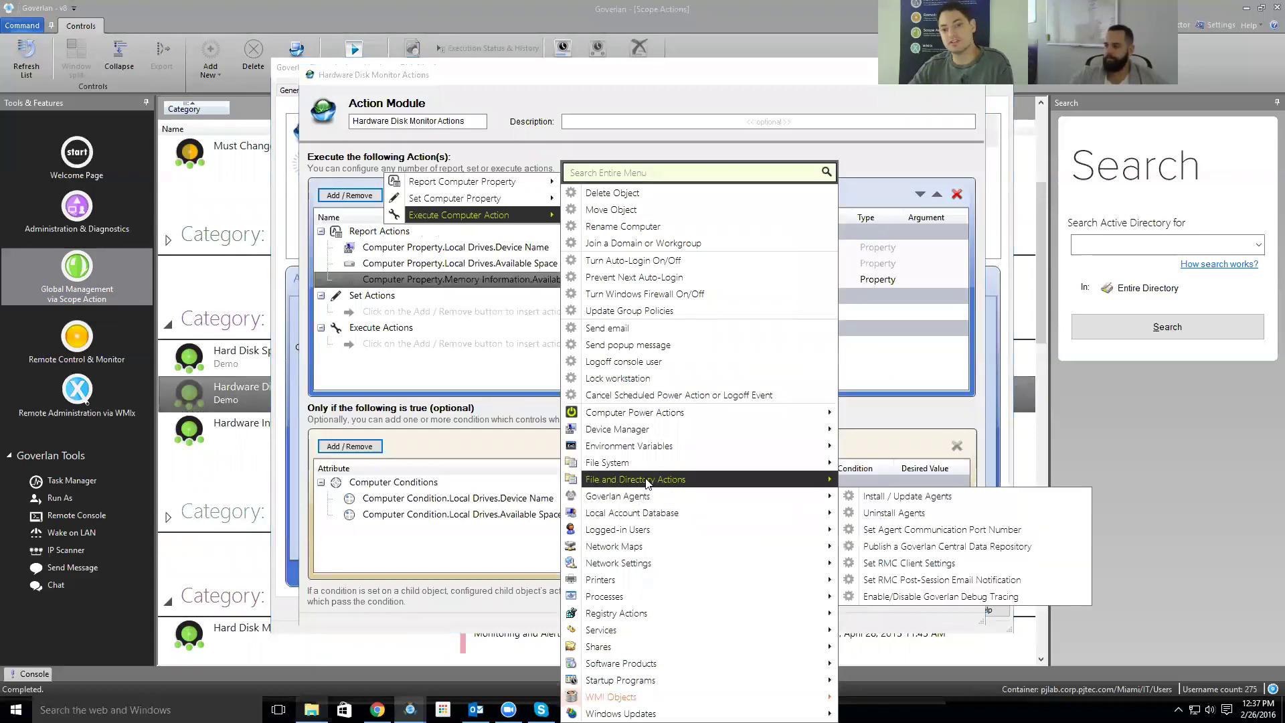
mouse_move(647, 482)
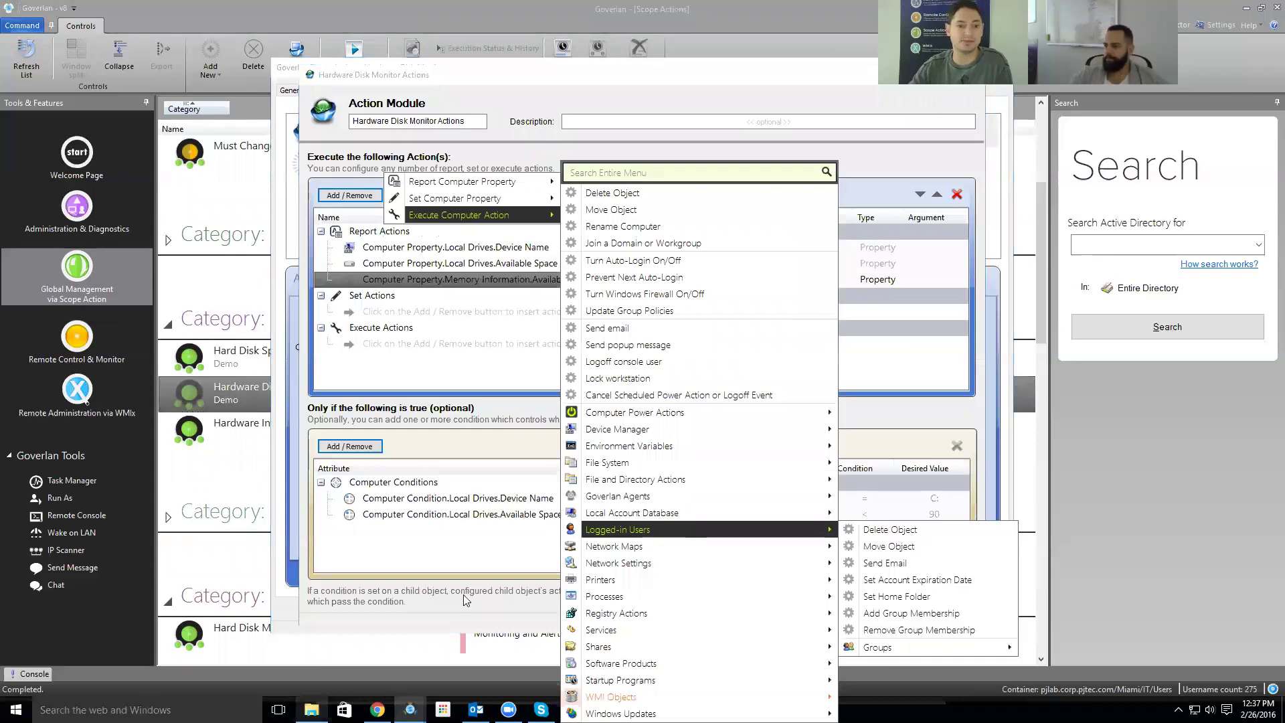
left_click(467, 600)
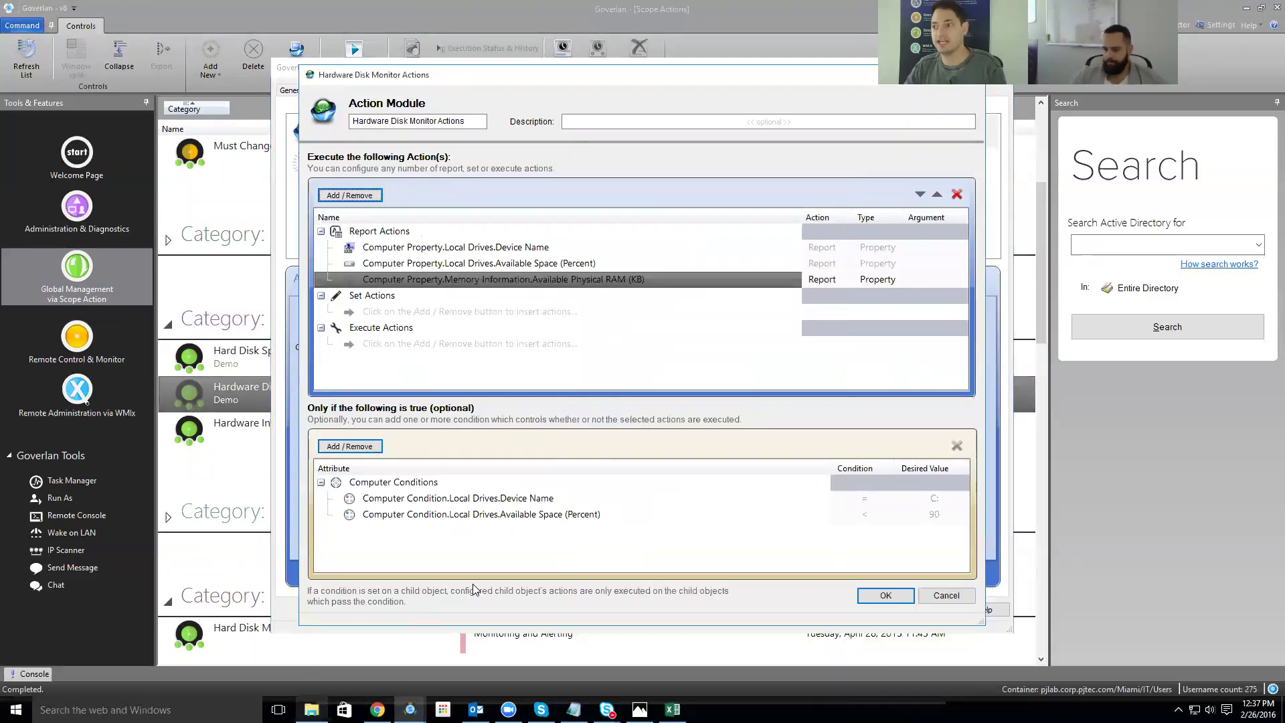
key("Return")
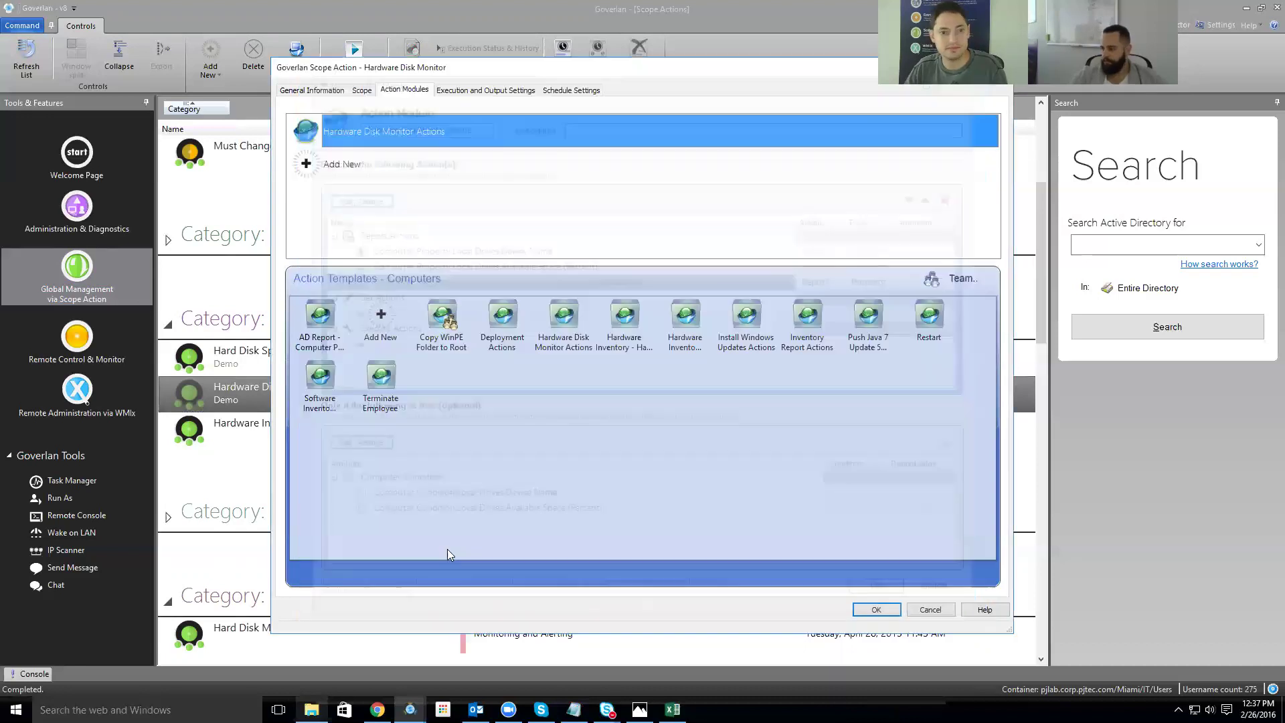
key("Return")
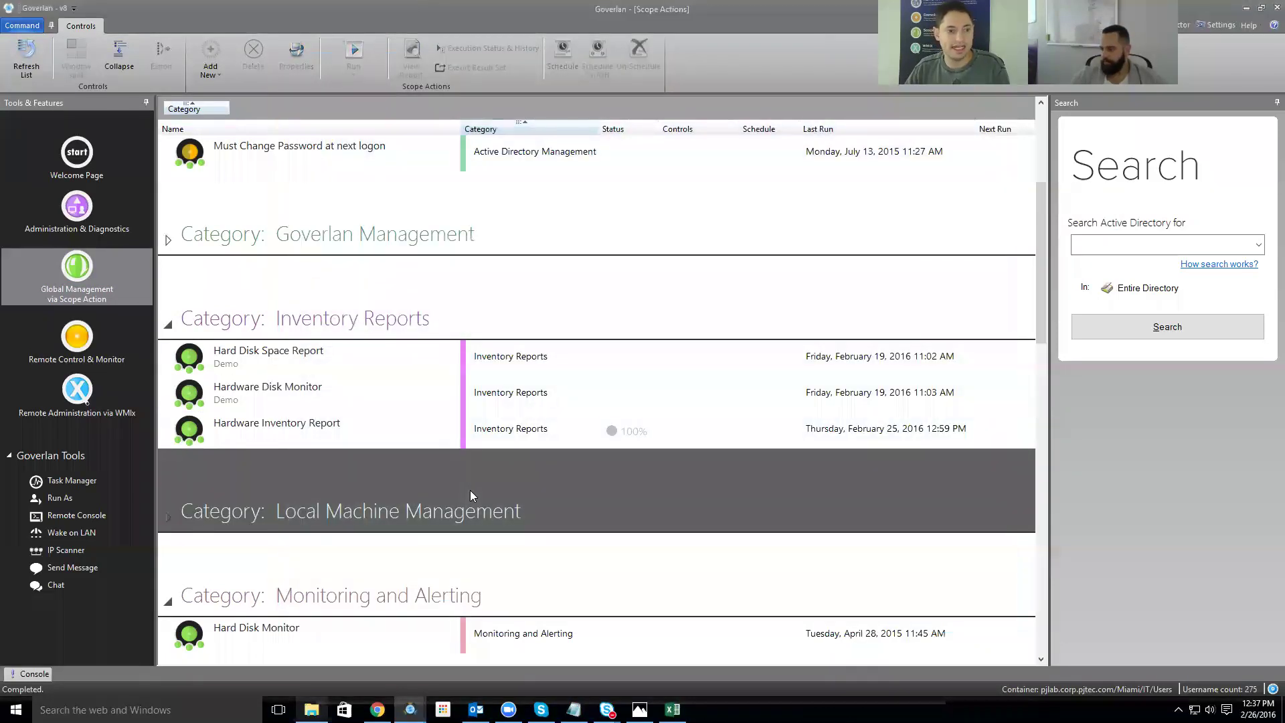
- Look through the scope action list from Inventory Reports down to the Software Deployment category
left_click(457, 434)
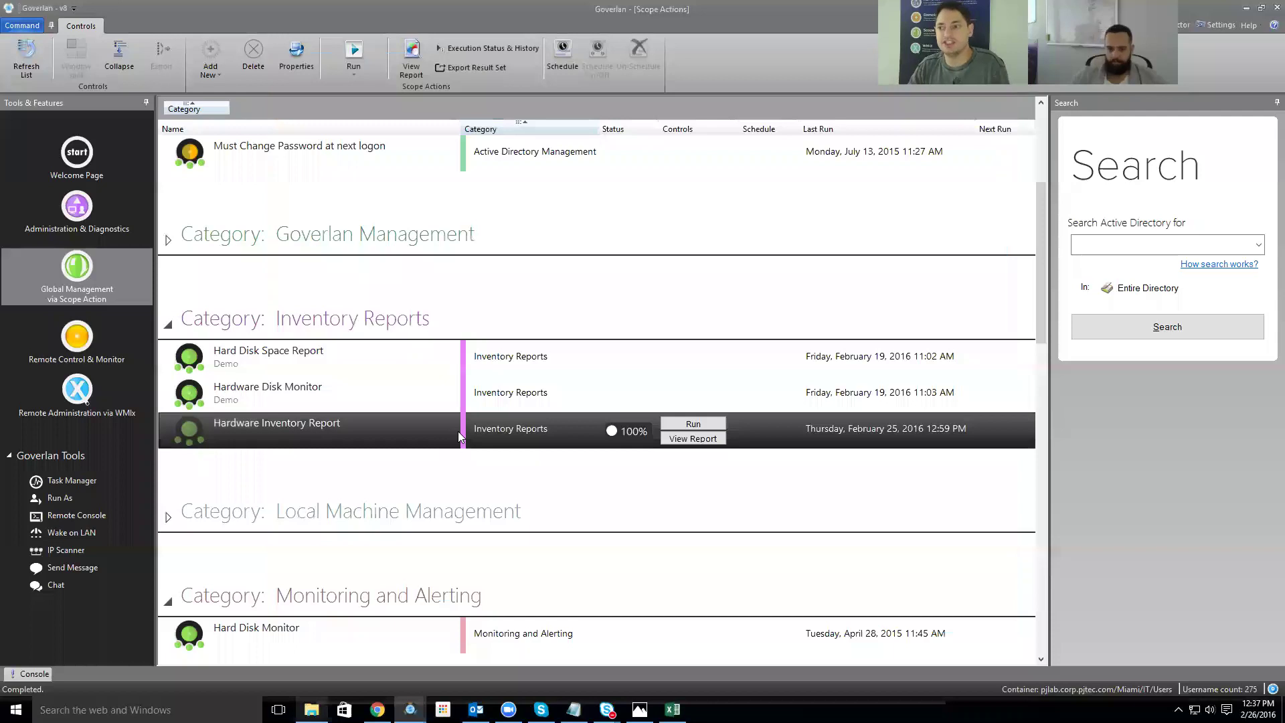
left_click(863, 577)
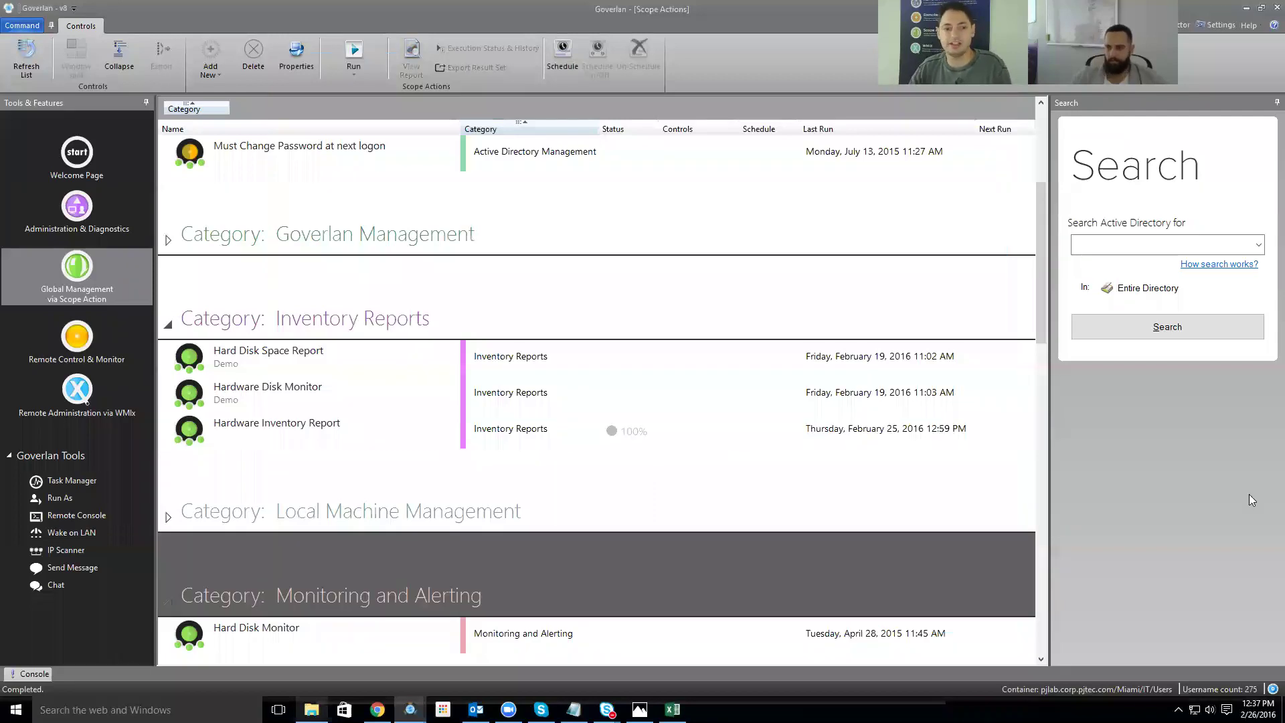
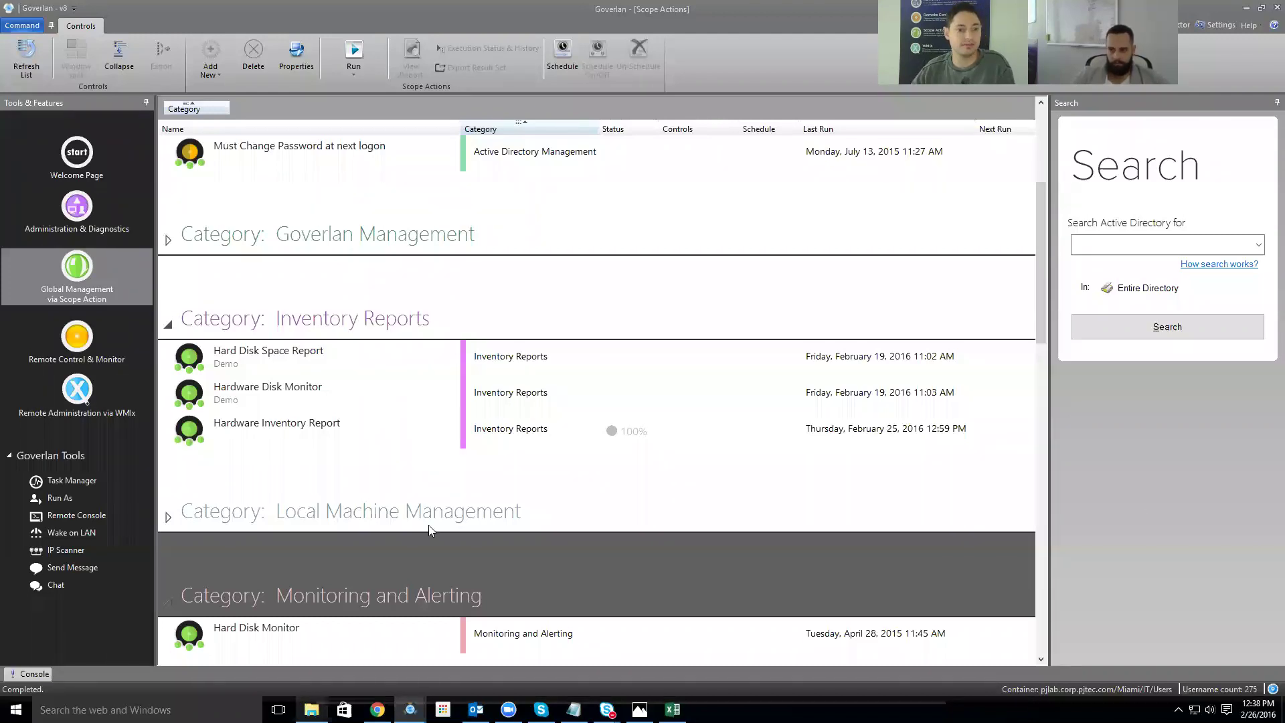
mouse_move(429, 412)
scroll(429, 435, "down", 10)
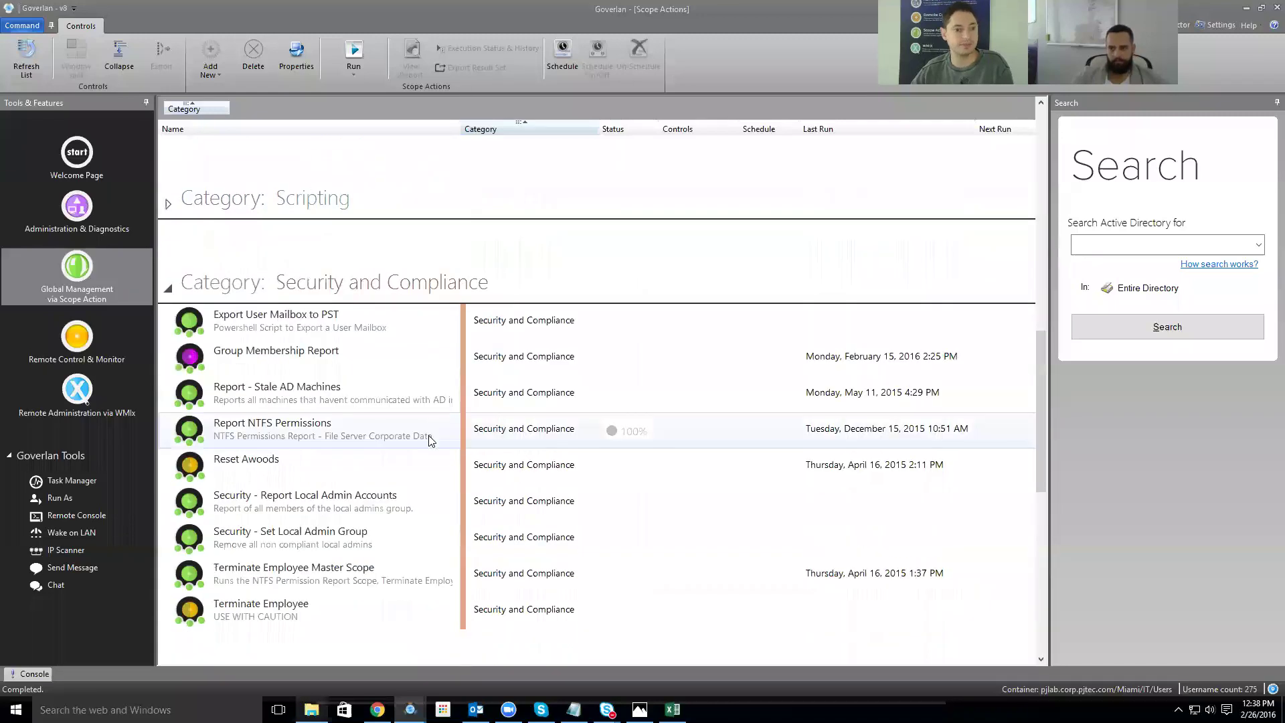
scroll(430, 452, "down", 5)
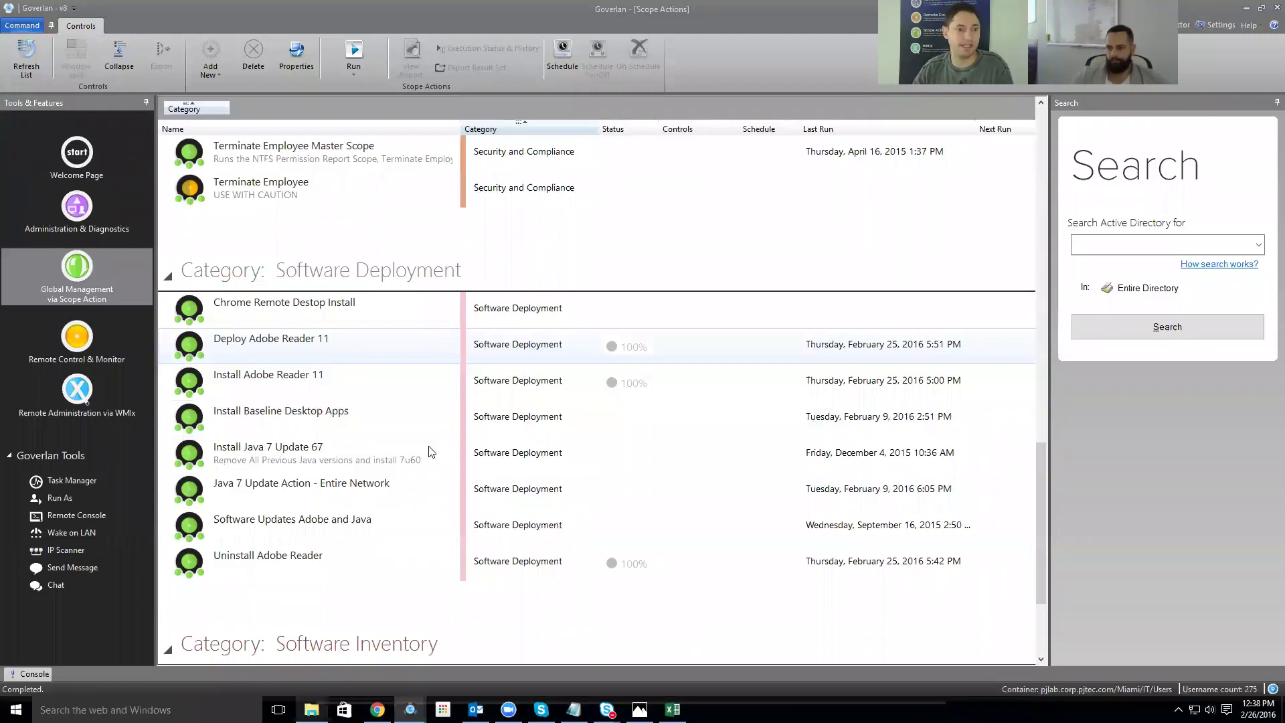
scroll(428, 451, "down", 3)
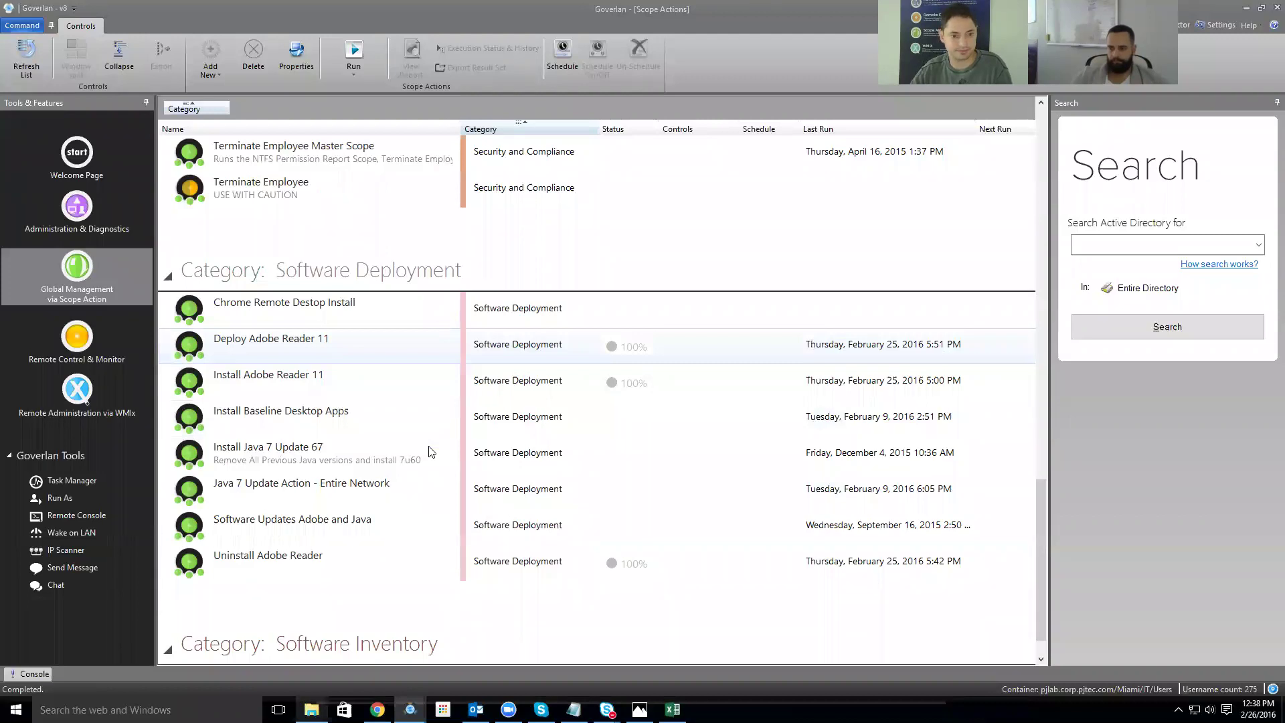
- Return to the Active Directory Management category, start a new scope action there, and cancel it
scroll(439, 458, "up", 9)
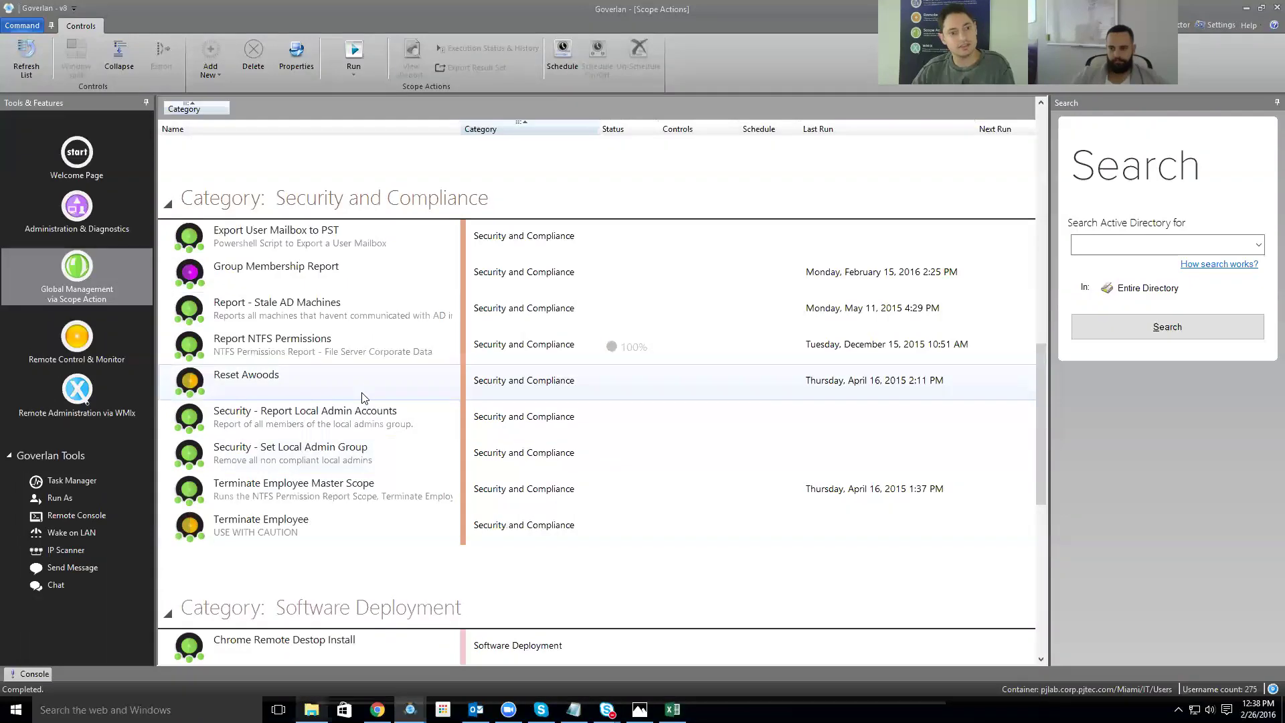
scroll(361, 388, "up", 6)
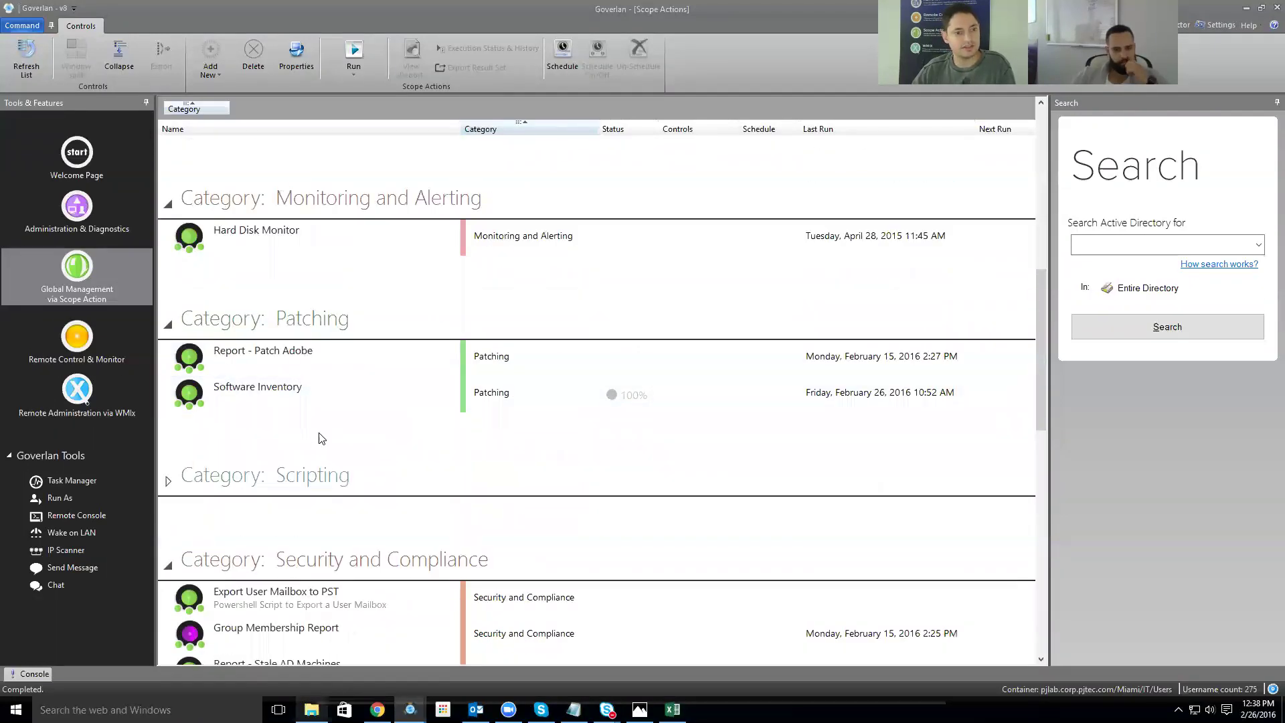
scroll(319, 428, "up", 3)
scroll(318, 420, "up", 3)
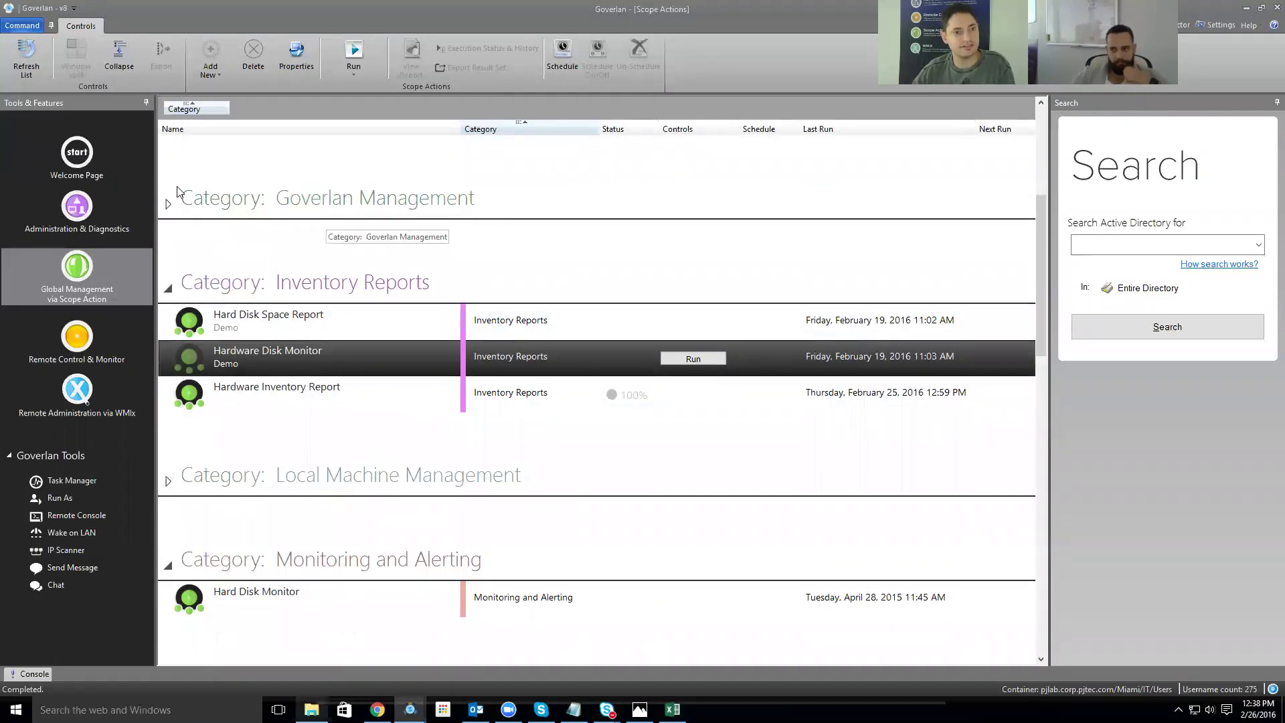
scroll(193, 205, "up", 5)
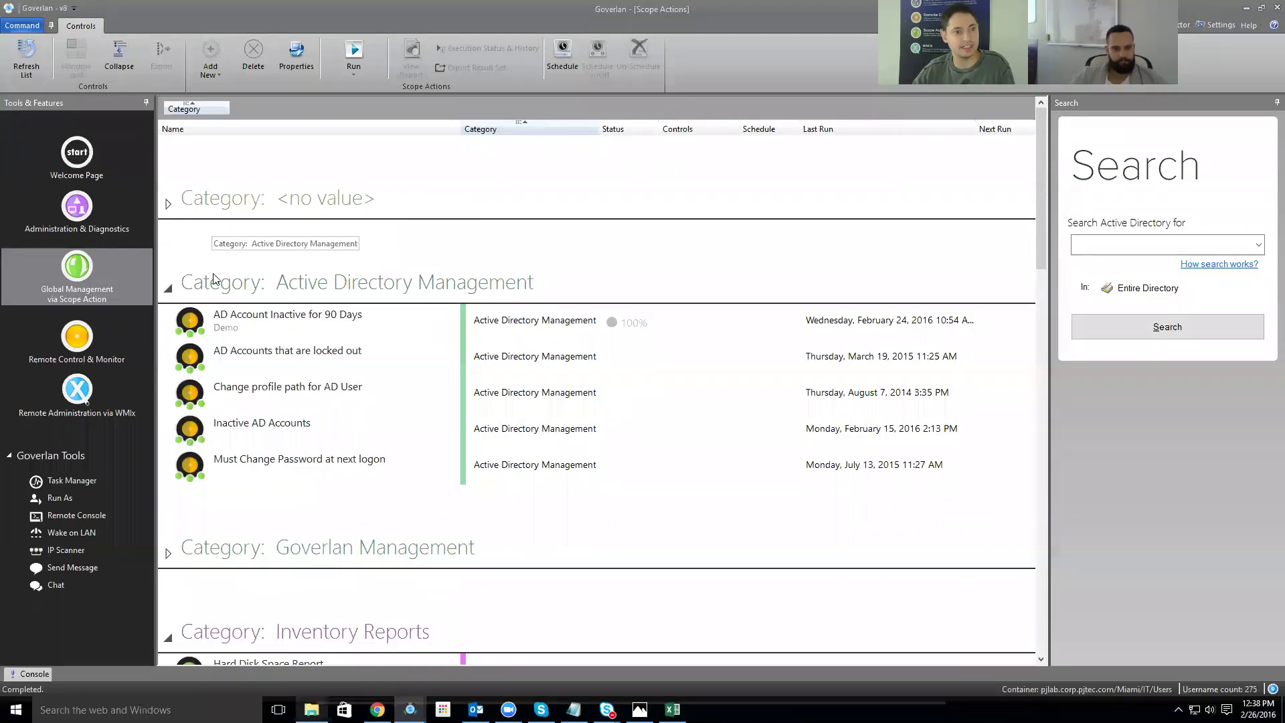
left_click(340, 434)
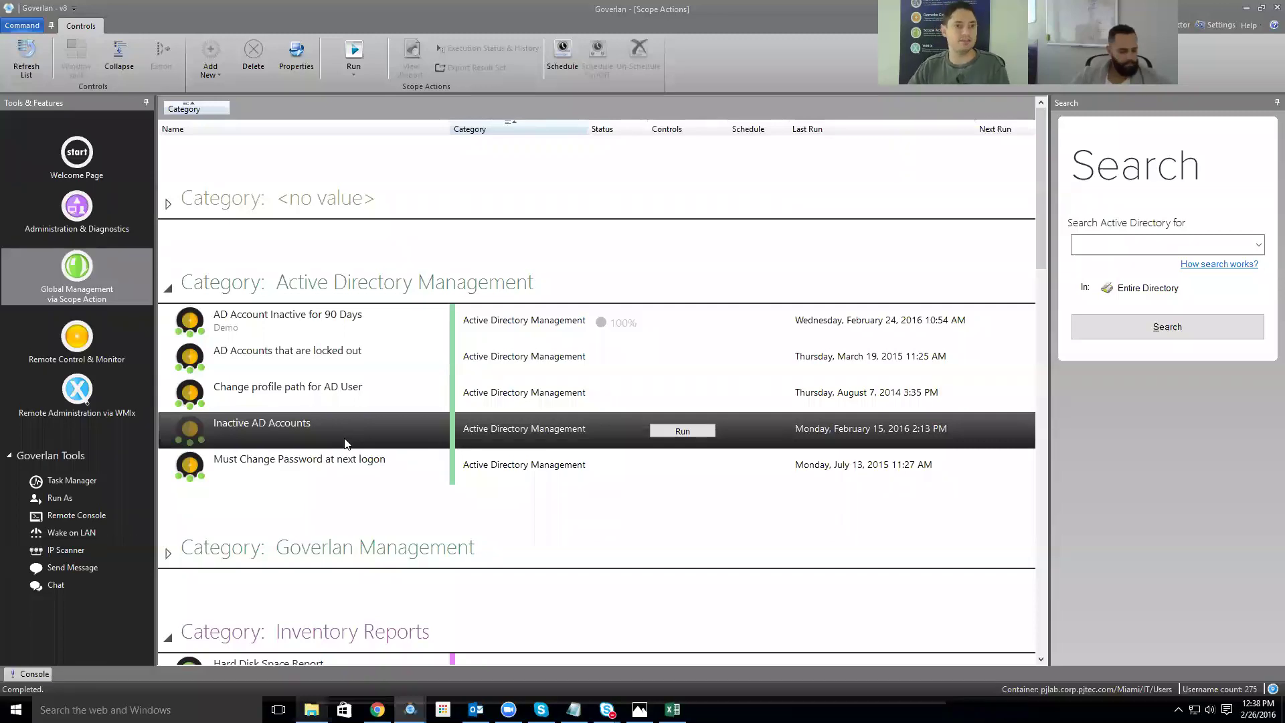
left_click(210, 52)
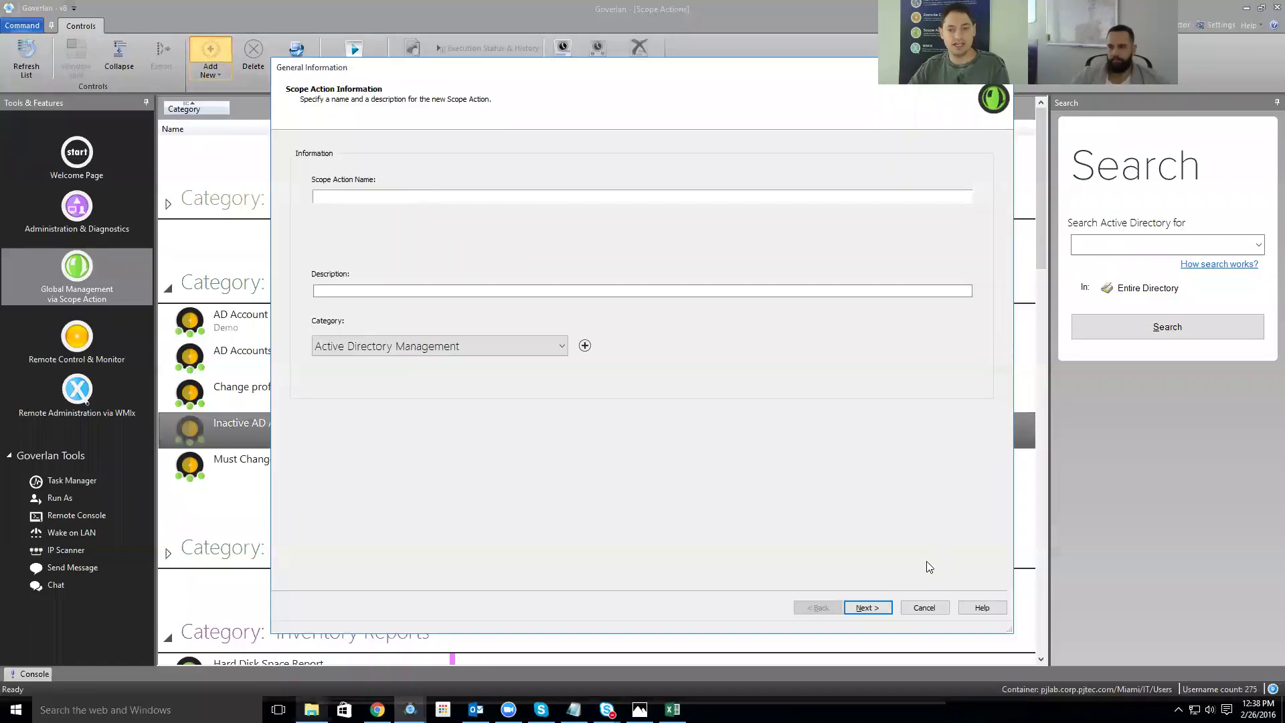
left_click(923, 608)
- Open the properties of the Deploy Adobe Reader 11 scope action and review its scope and action modules
scroll(515, 372, "down", 10)
scroll(515, 372, "down", 6)
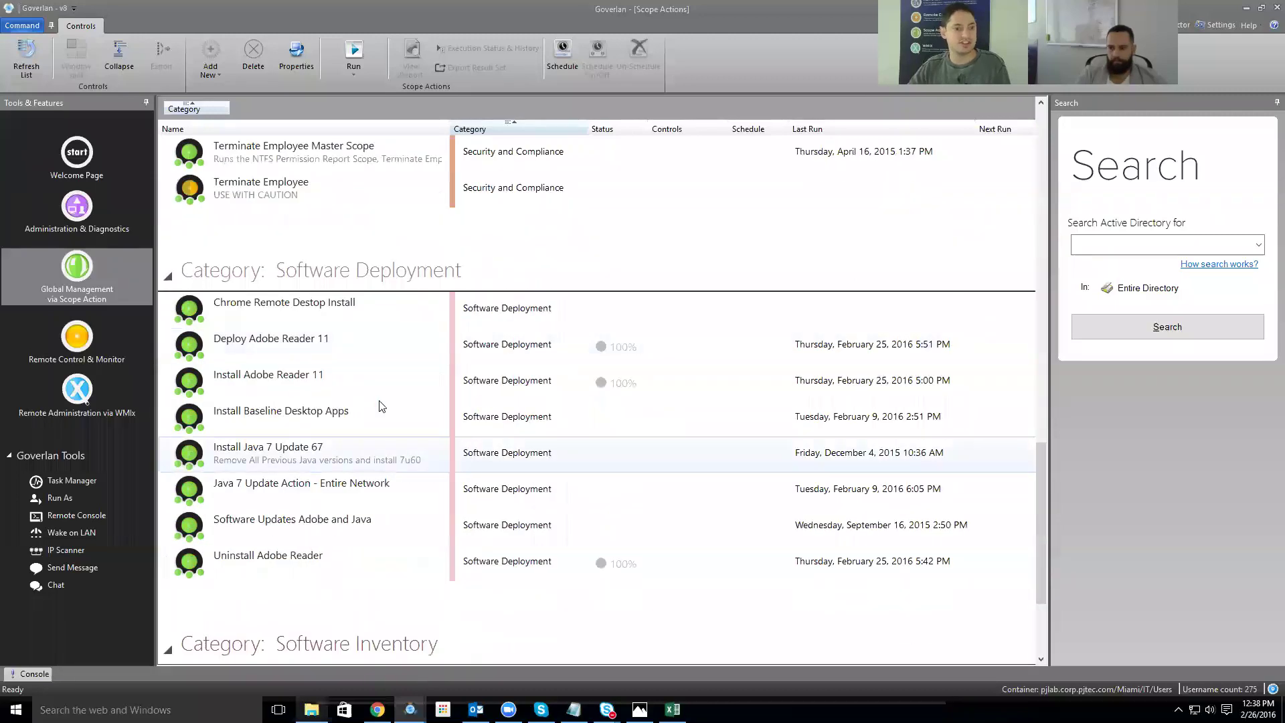
right_click(311, 354)
left_click(379, 498)
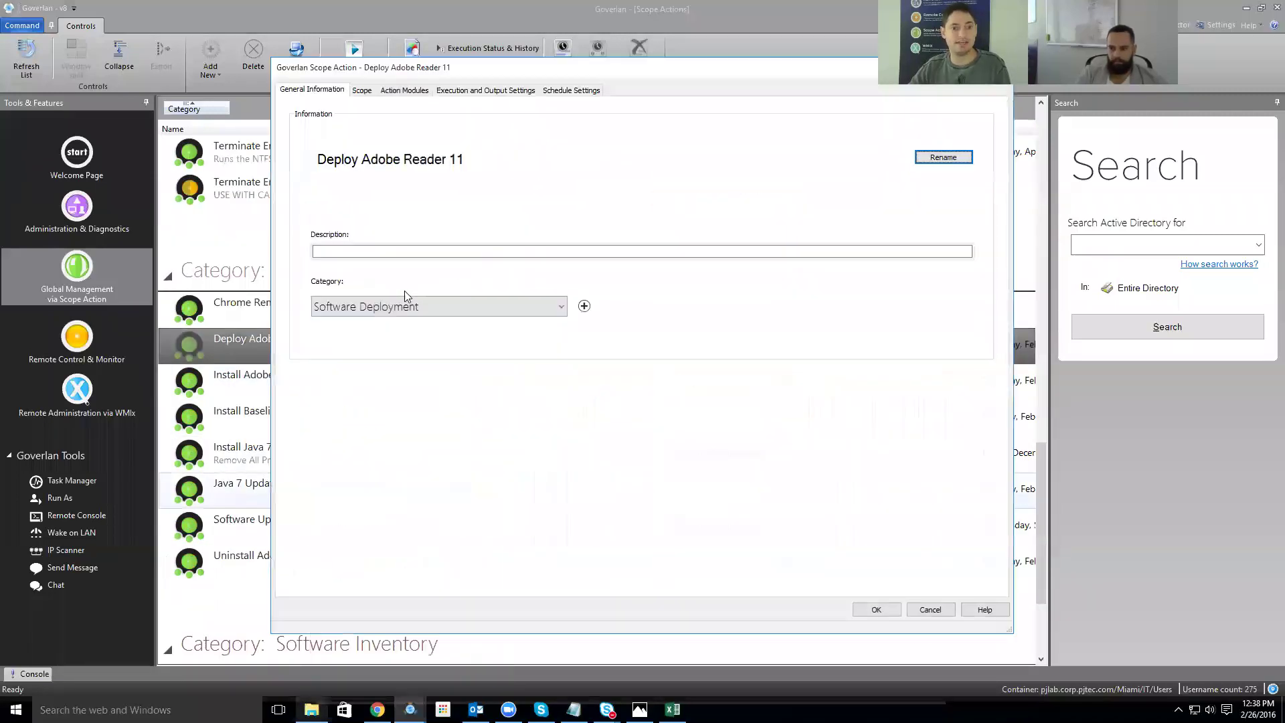
left_click(360, 89)
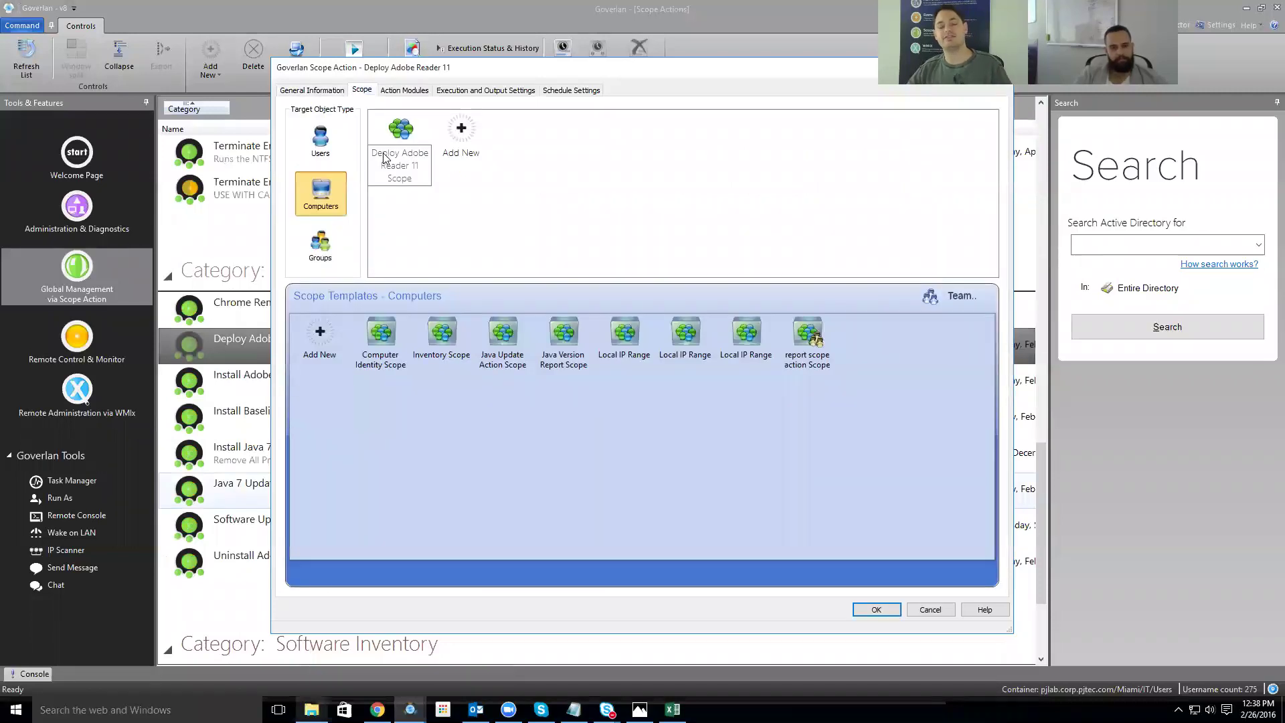
left_click(404, 89)
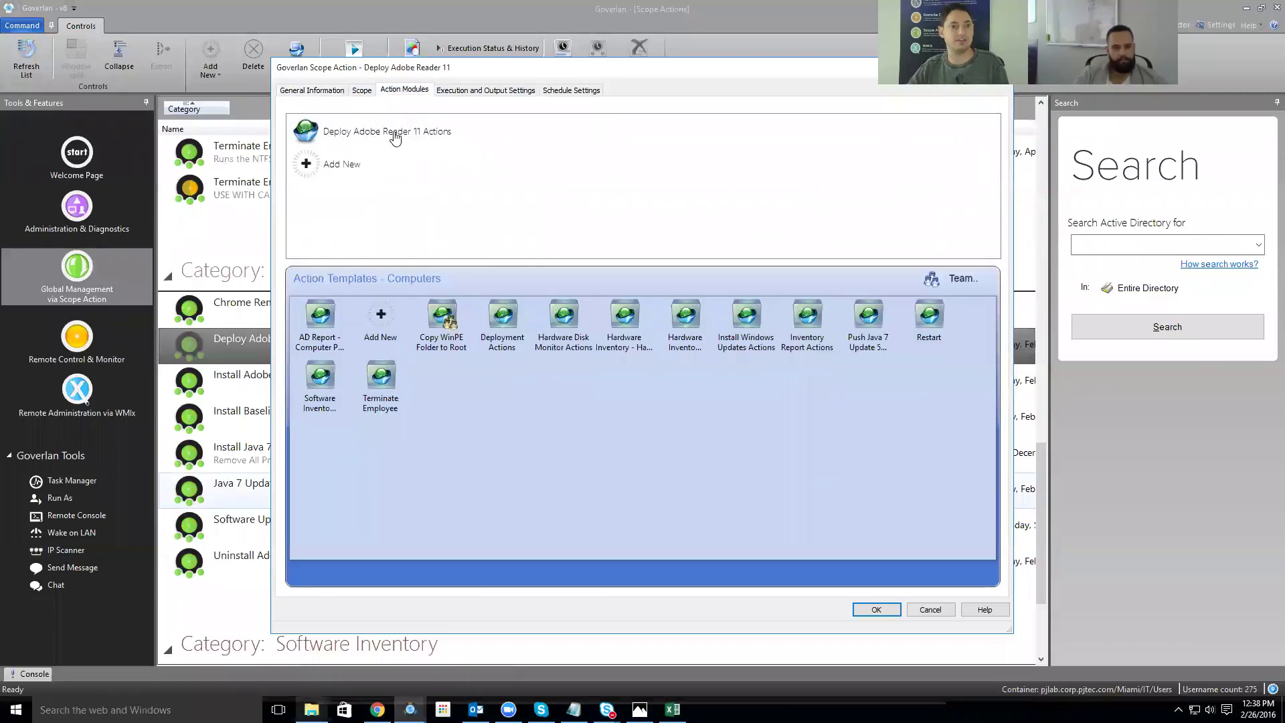
- Start another Install Software Package action in the Deploy Adobe Reader 11 Actions module, browse to the Adobe Reader 11 package, and discard it
right_click(391, 134)
left_click(433, 163)
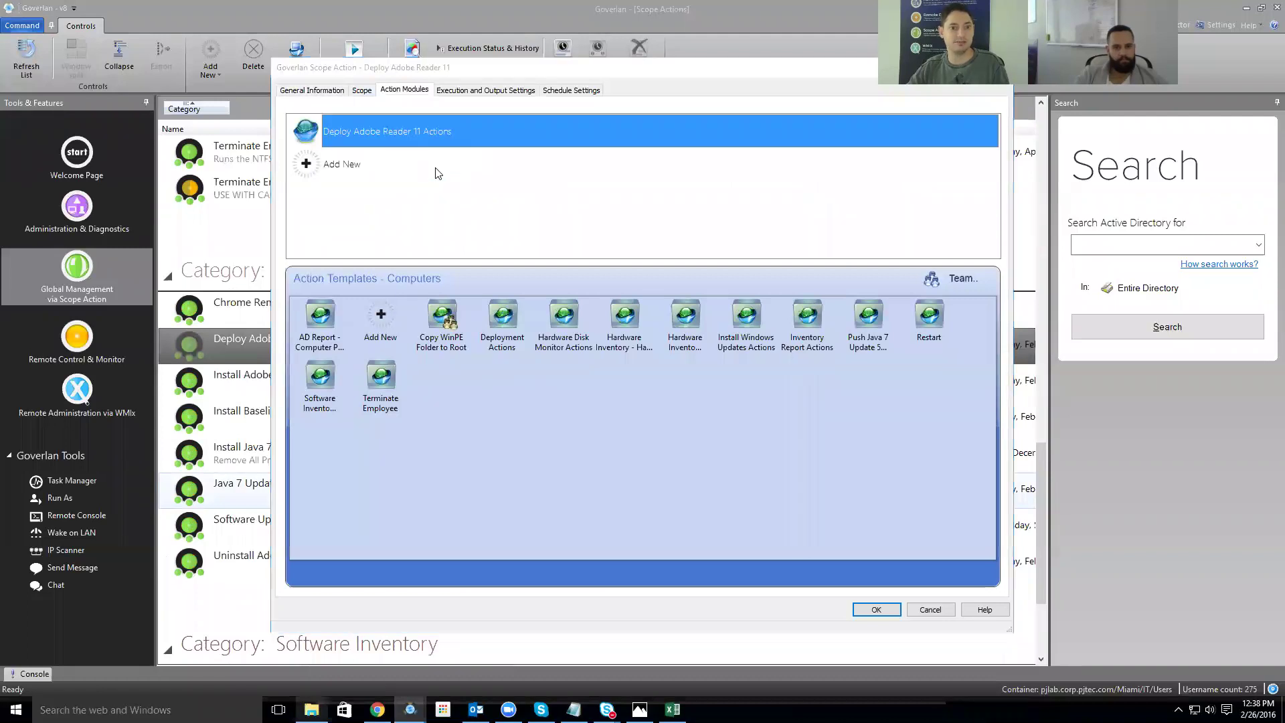
left_click(349, 195)
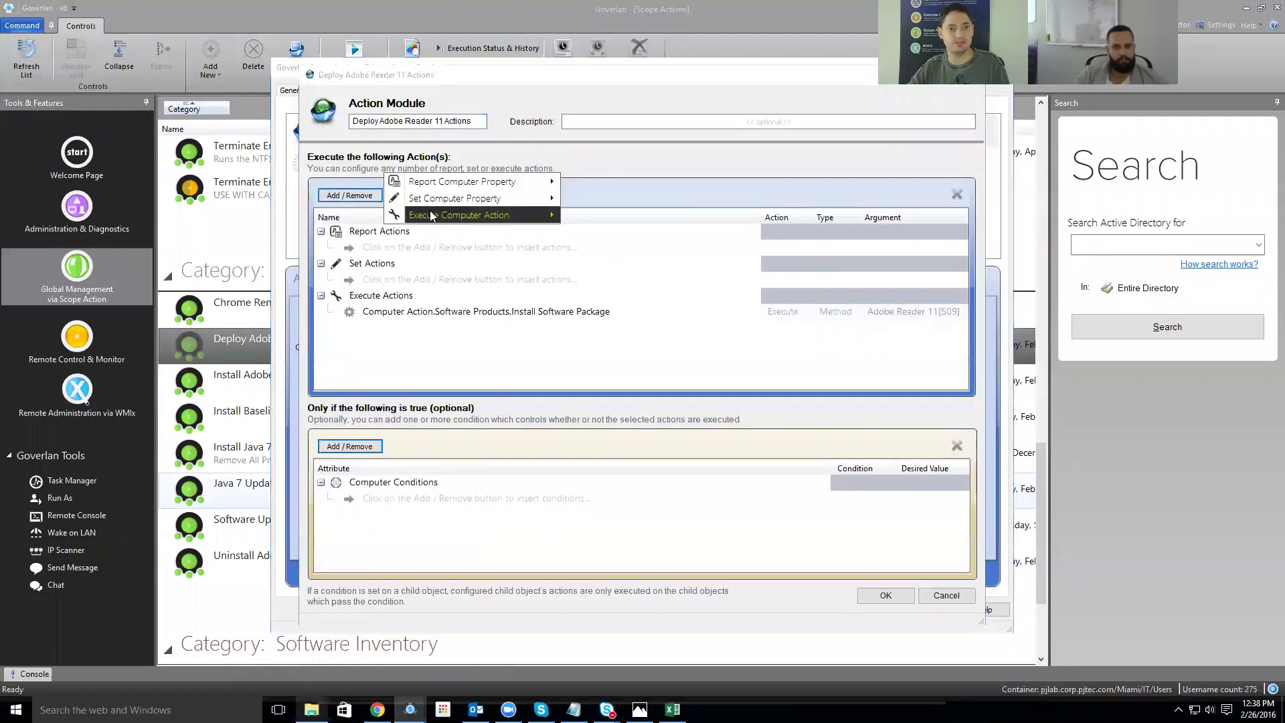
mouse_move(445, 215)
mouse_move(818, 663)
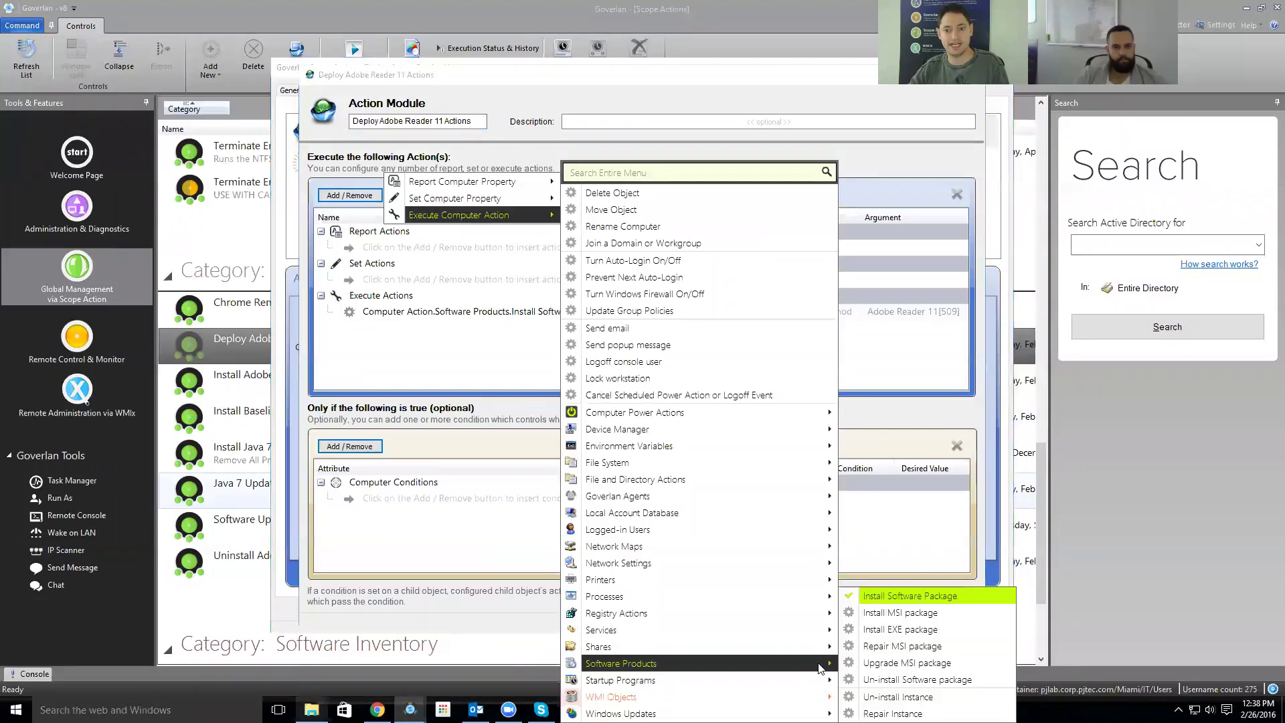
left_click(909, 597)
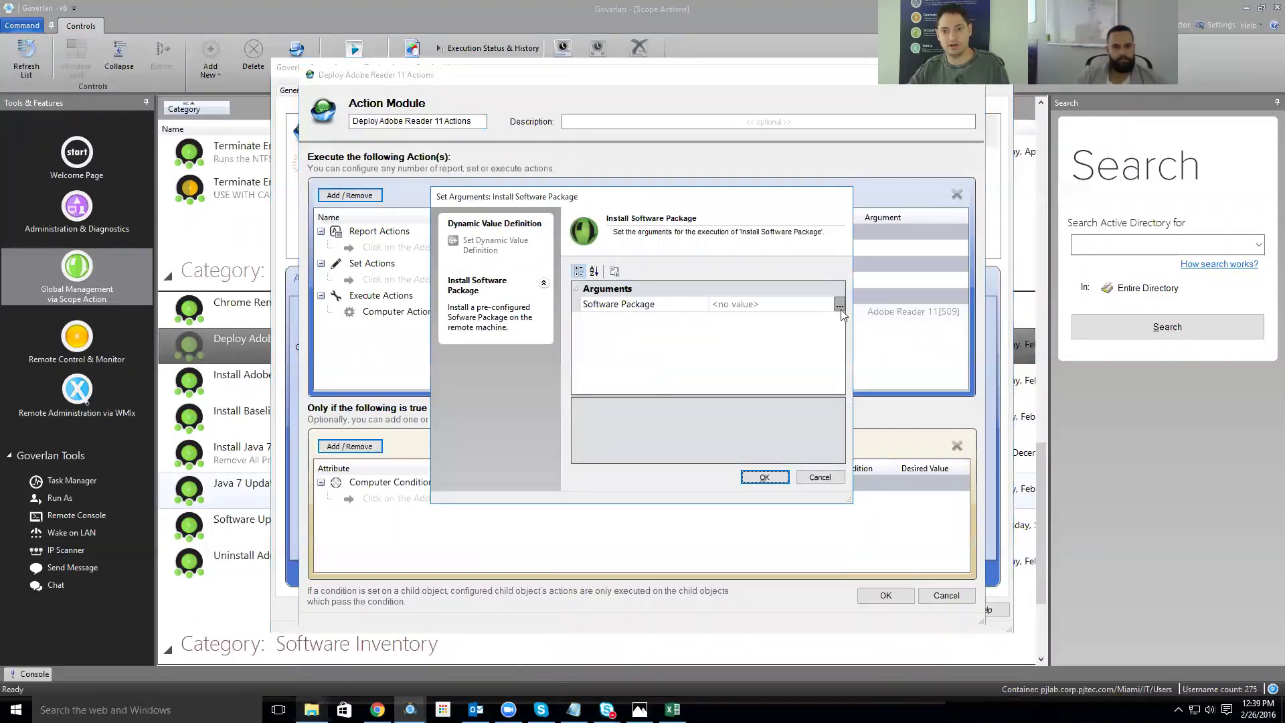
left_click(839, 305)
mouse_move(885, 332)
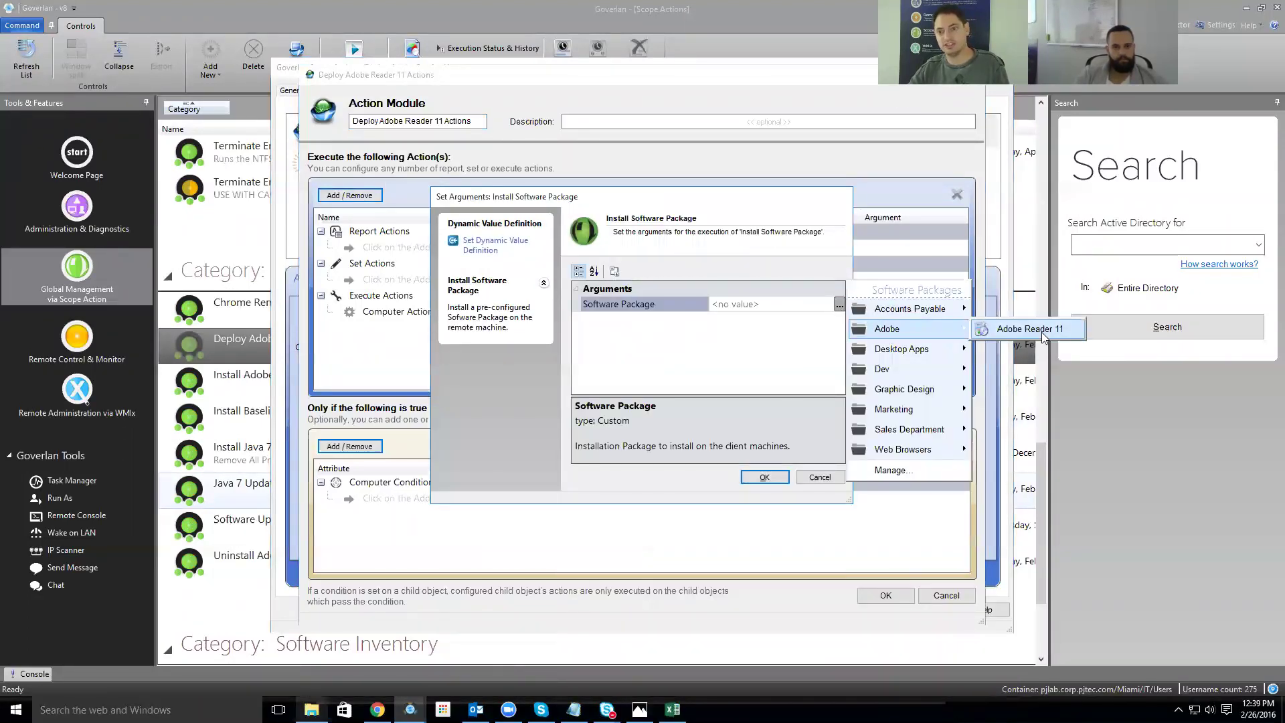
left_click(1029, 328)
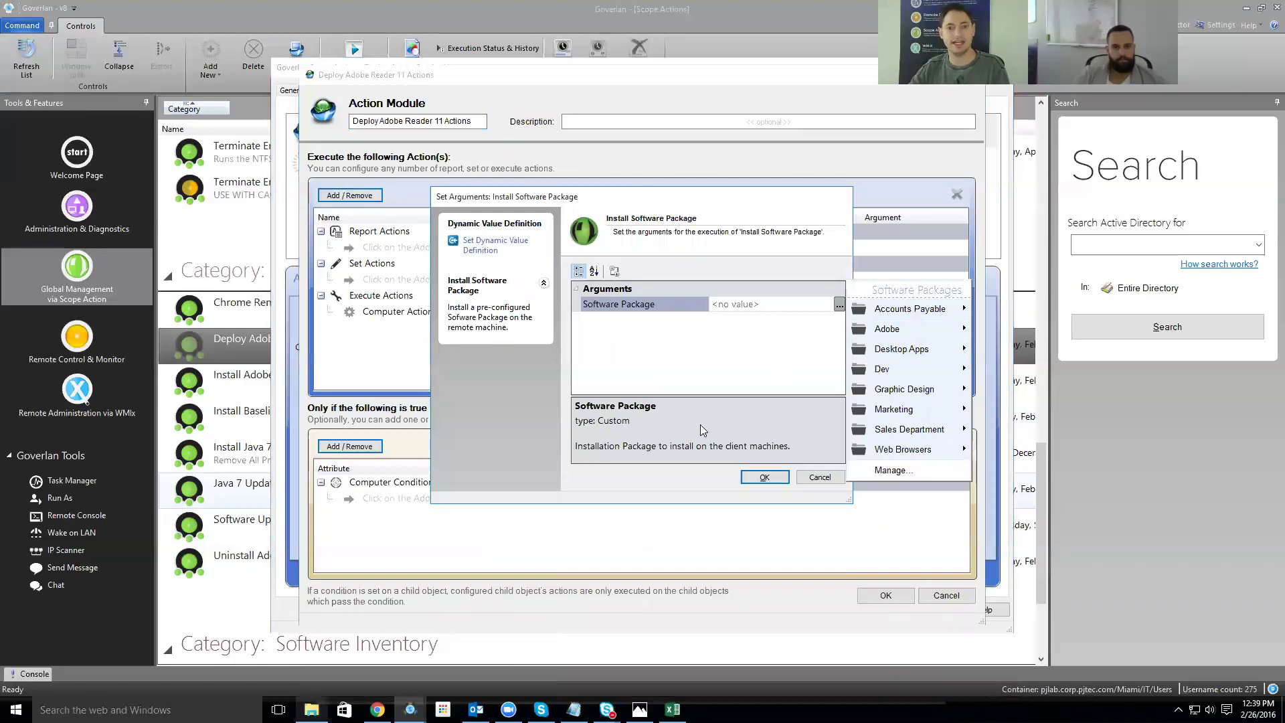
key("Return")
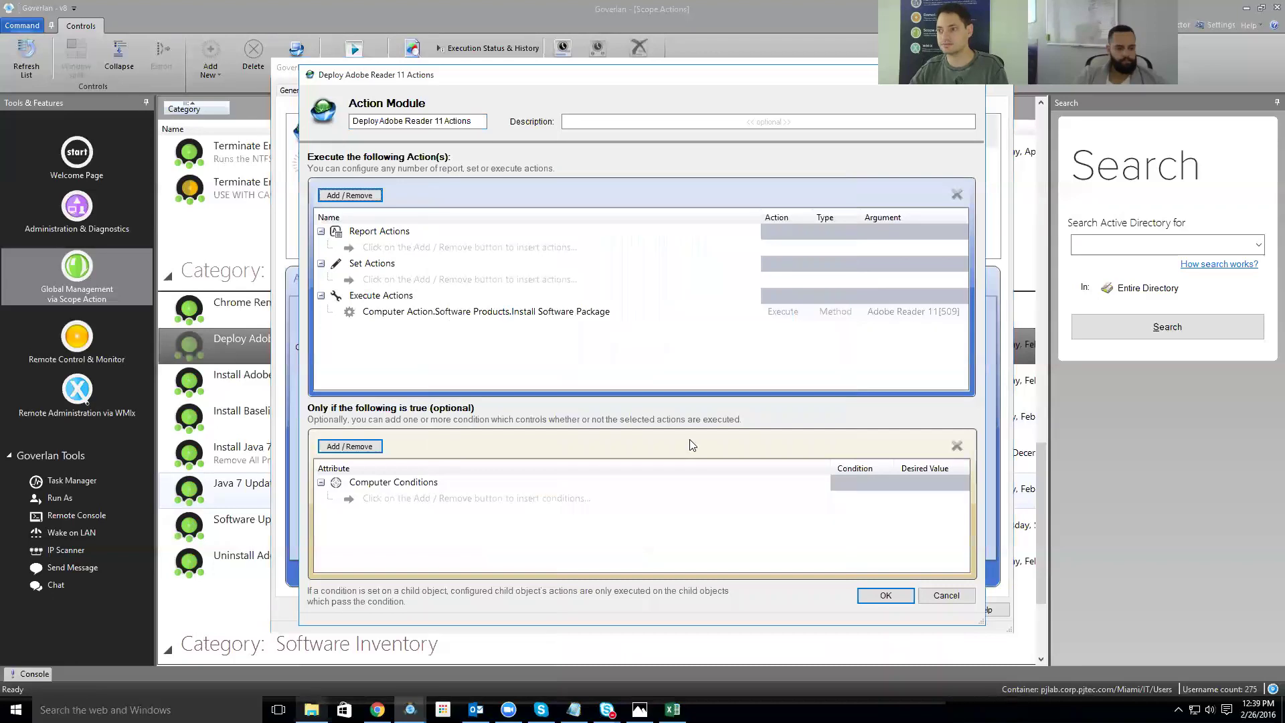
key("Return")
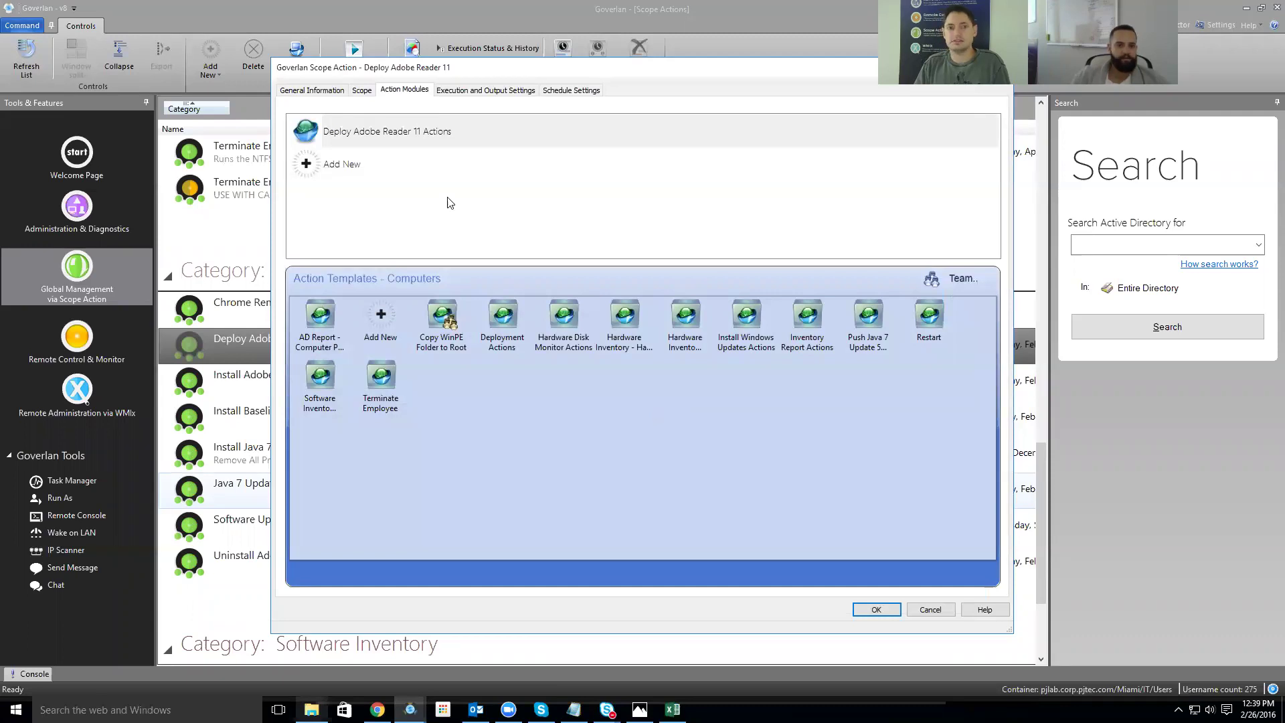
- Open the Deploy Adobe Reader 11 Scope module and view the individual-object and input-file options without adding anything
left_click(362, 90)
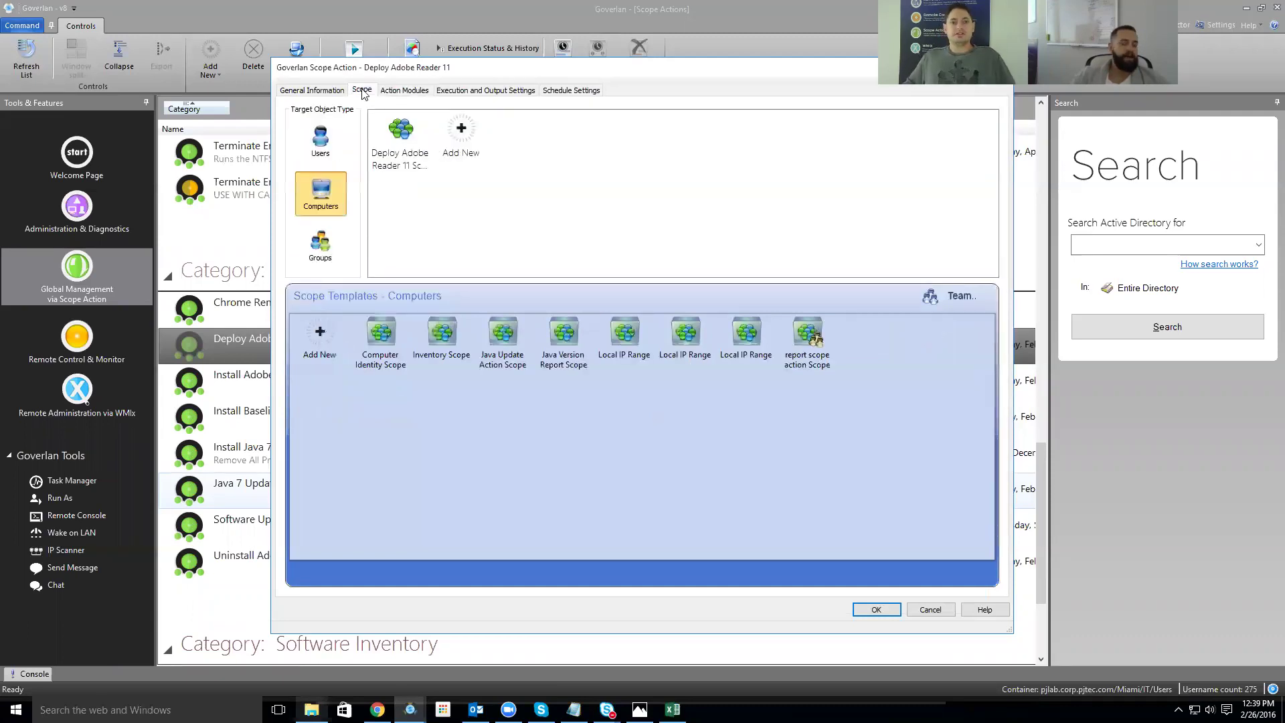
double_click(384, 142)
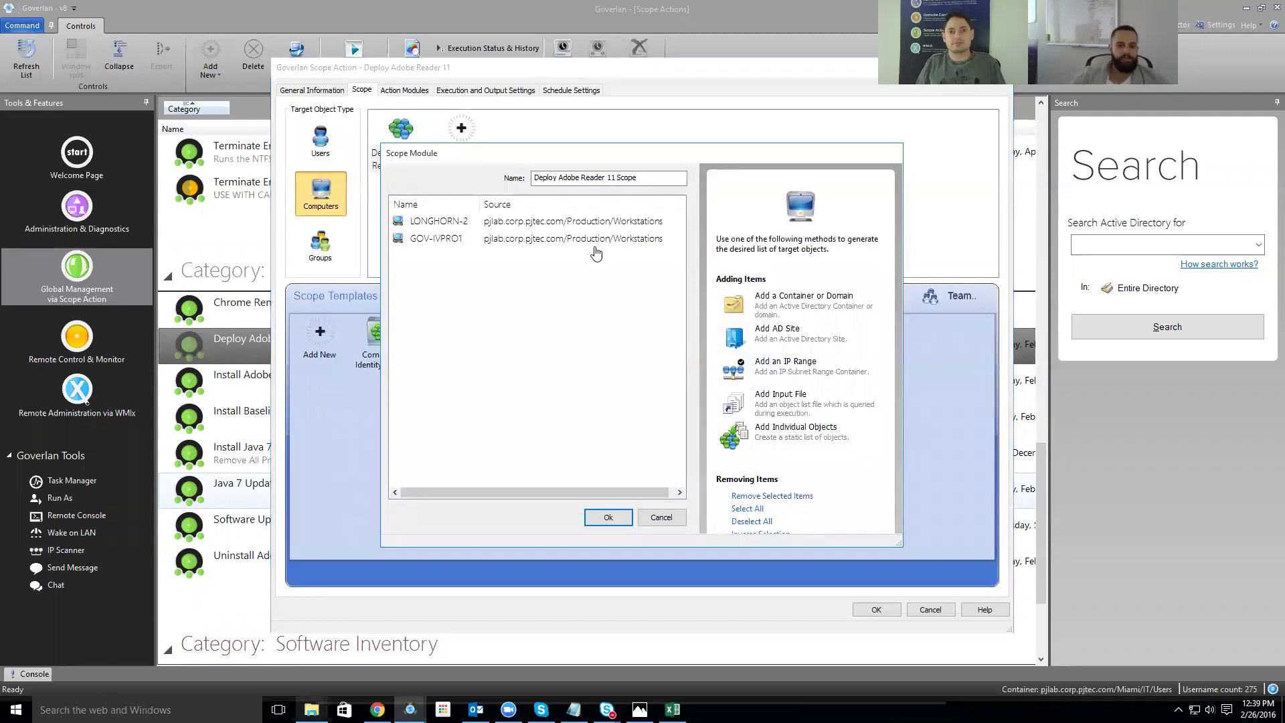
left_click_drag(420, 144, 419, 146)
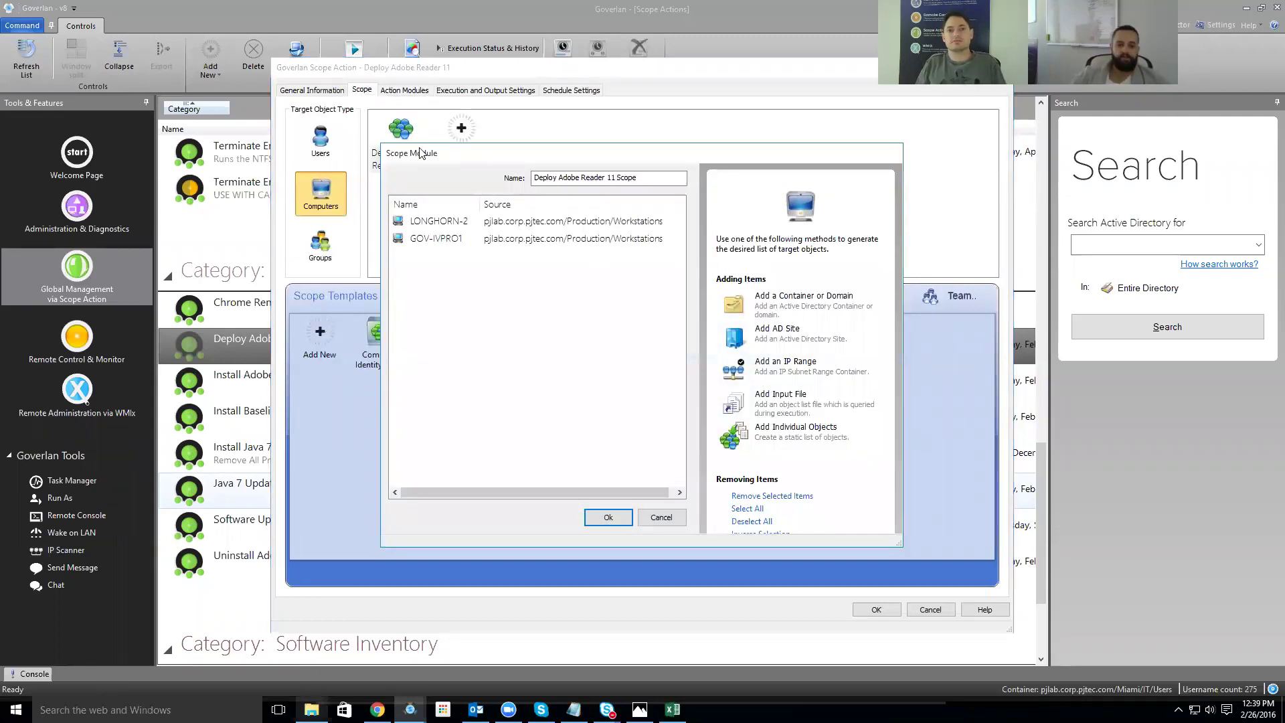
left_click(774, 434)
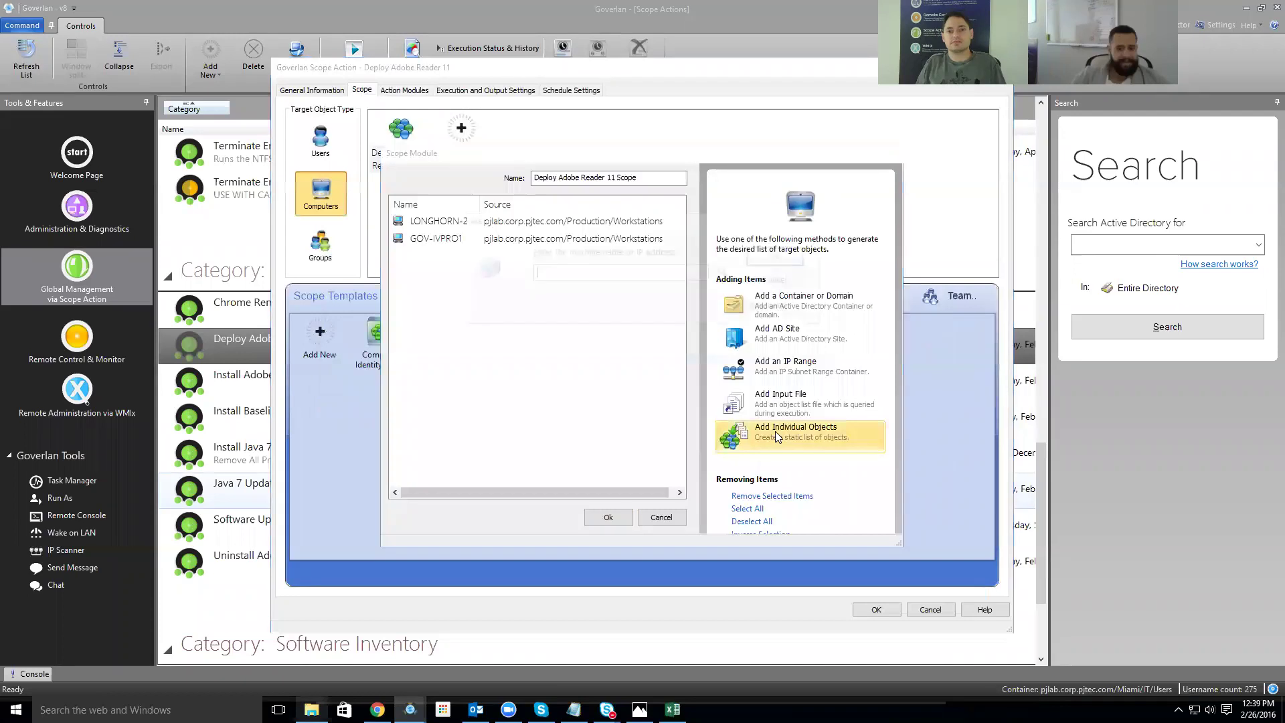
left_click(780, 280)
left_click(803, 399)
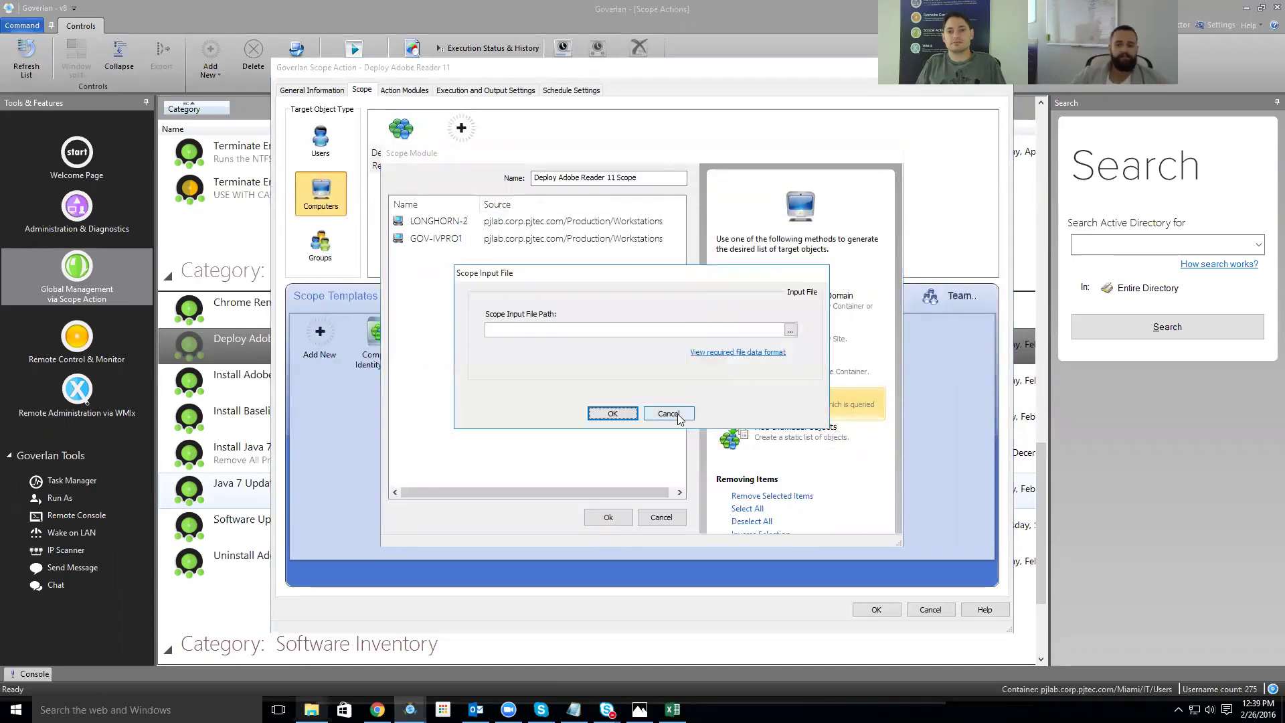
left_click(670, 413)
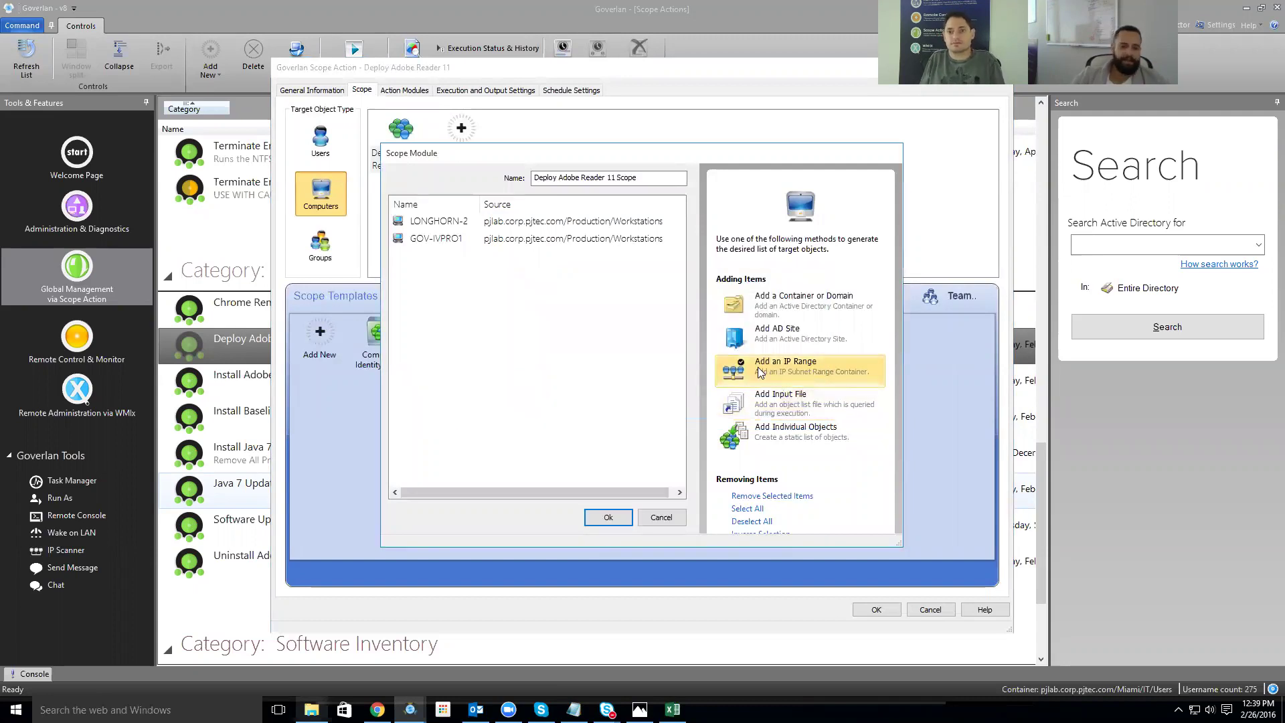
- Try out adding the Production Workstations container with sub-containers and the name filter Long, and cancel the selection
left_click(794, 294)
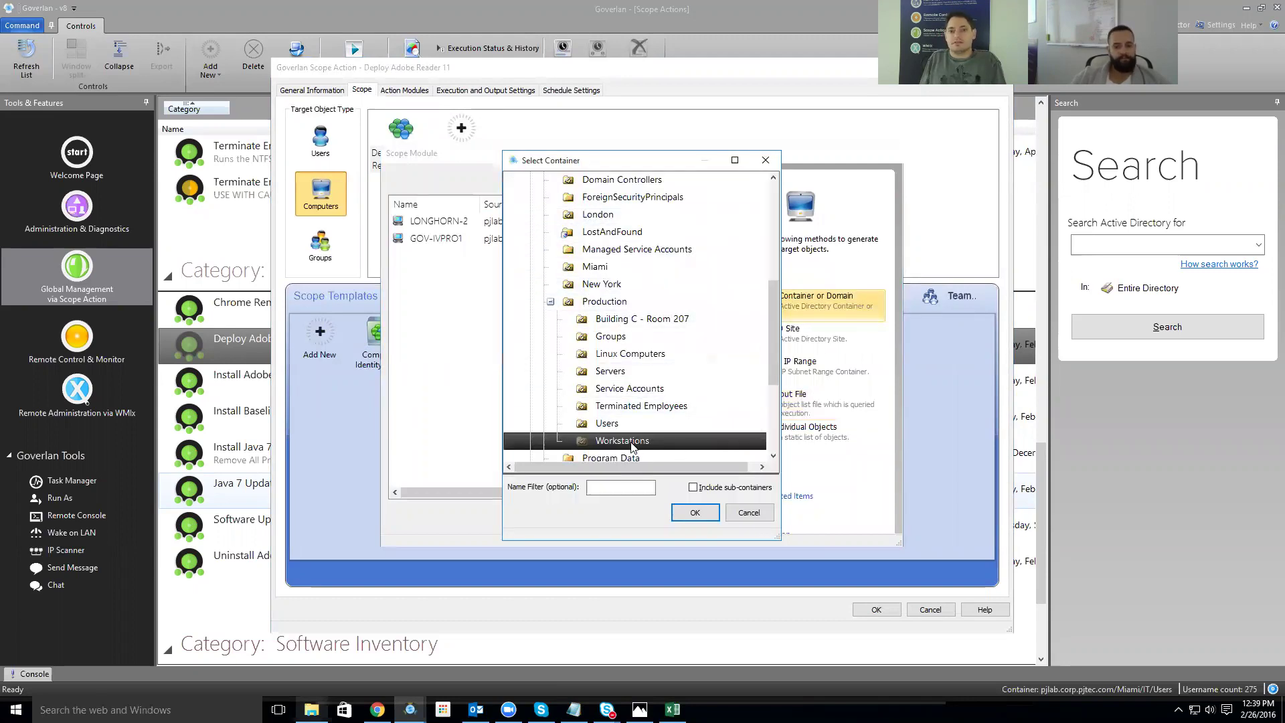
key("Tab")
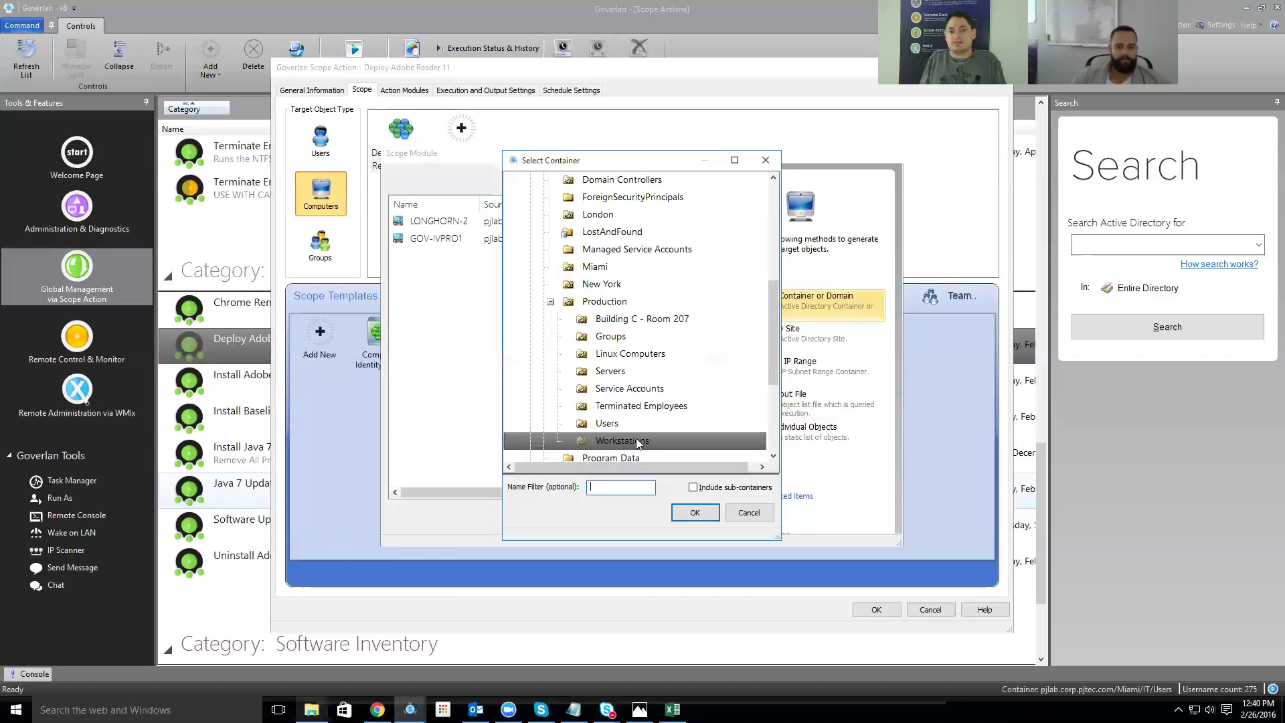
scroll(629, 395, "down", 1)
left_click(620, 390)
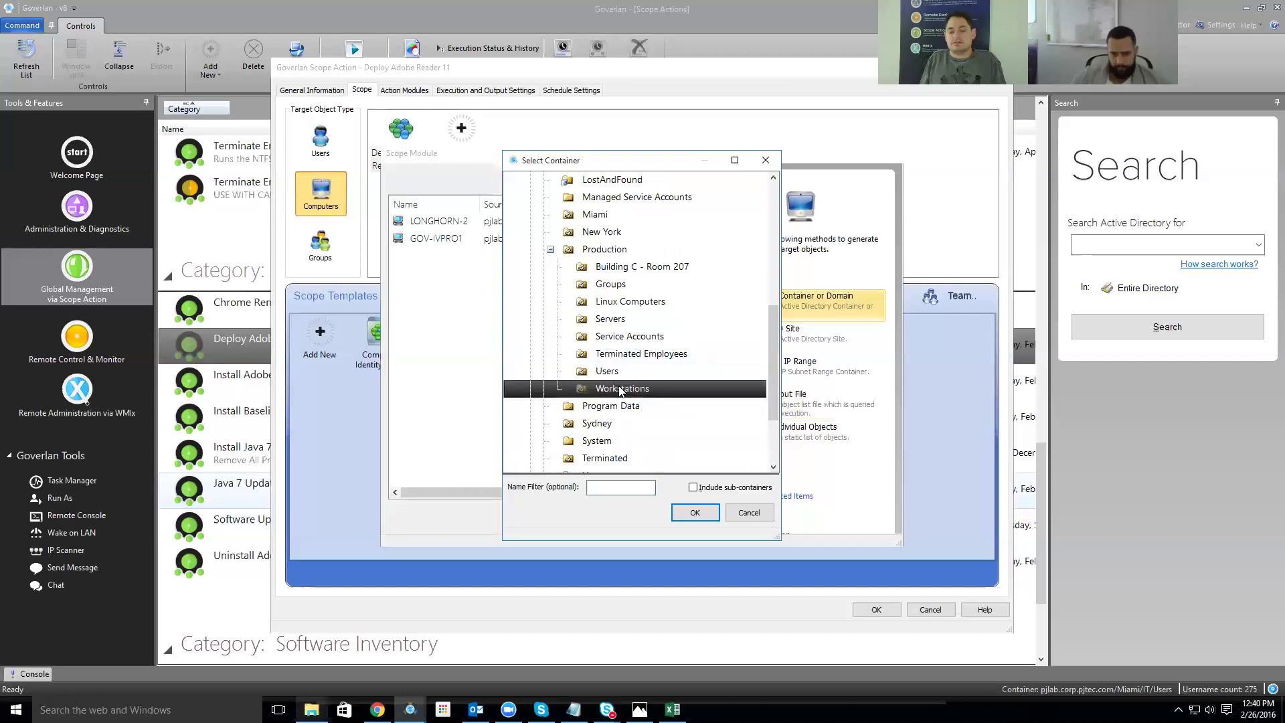
left_click(708, 486)
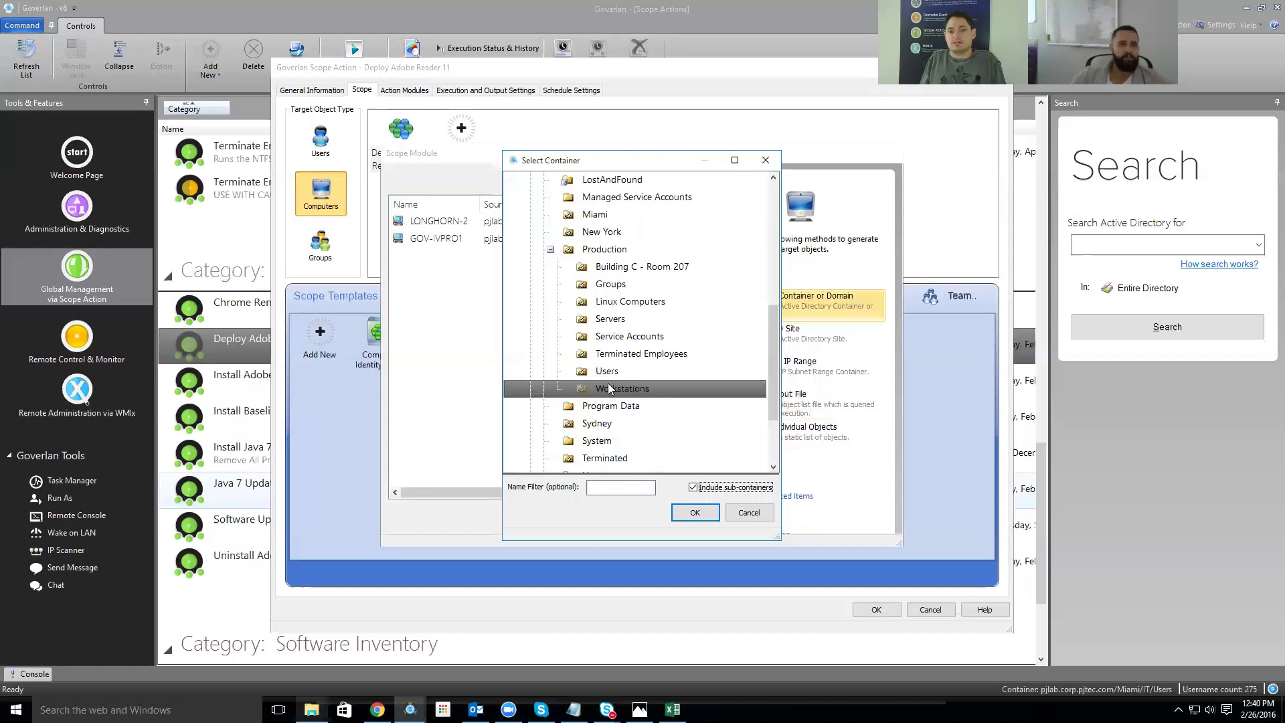
left_click(605, 488)
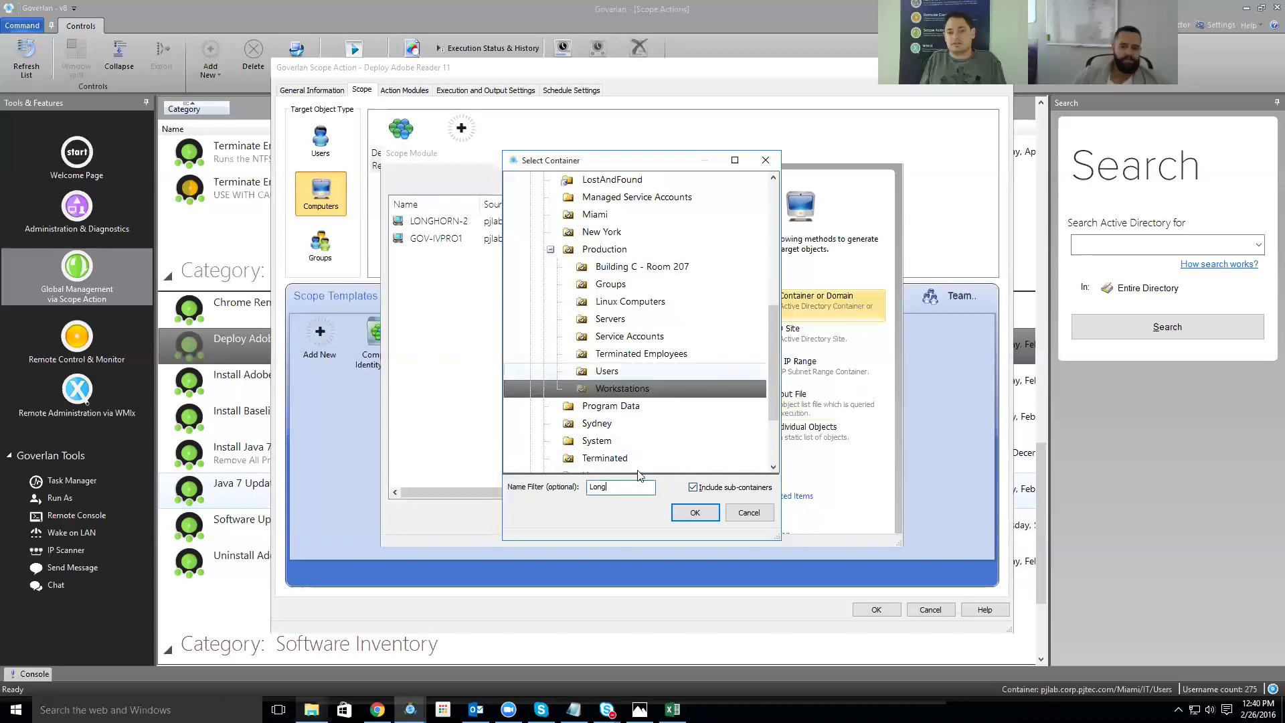
left_click(696, 488)
left_click(746, 511)
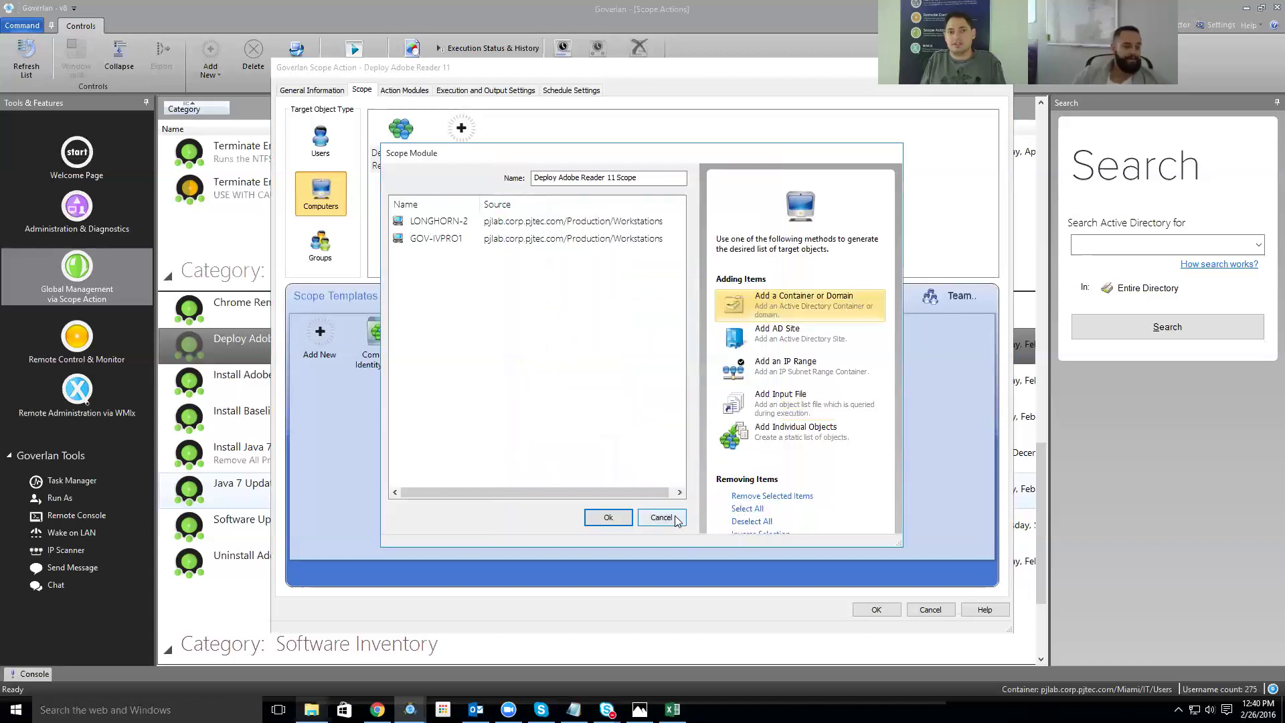
- Add the corp.pjtec.com domain with its sub-containers to the Deploy Adobe Reader 11 scope and save the scope module
left_click(803, 305)
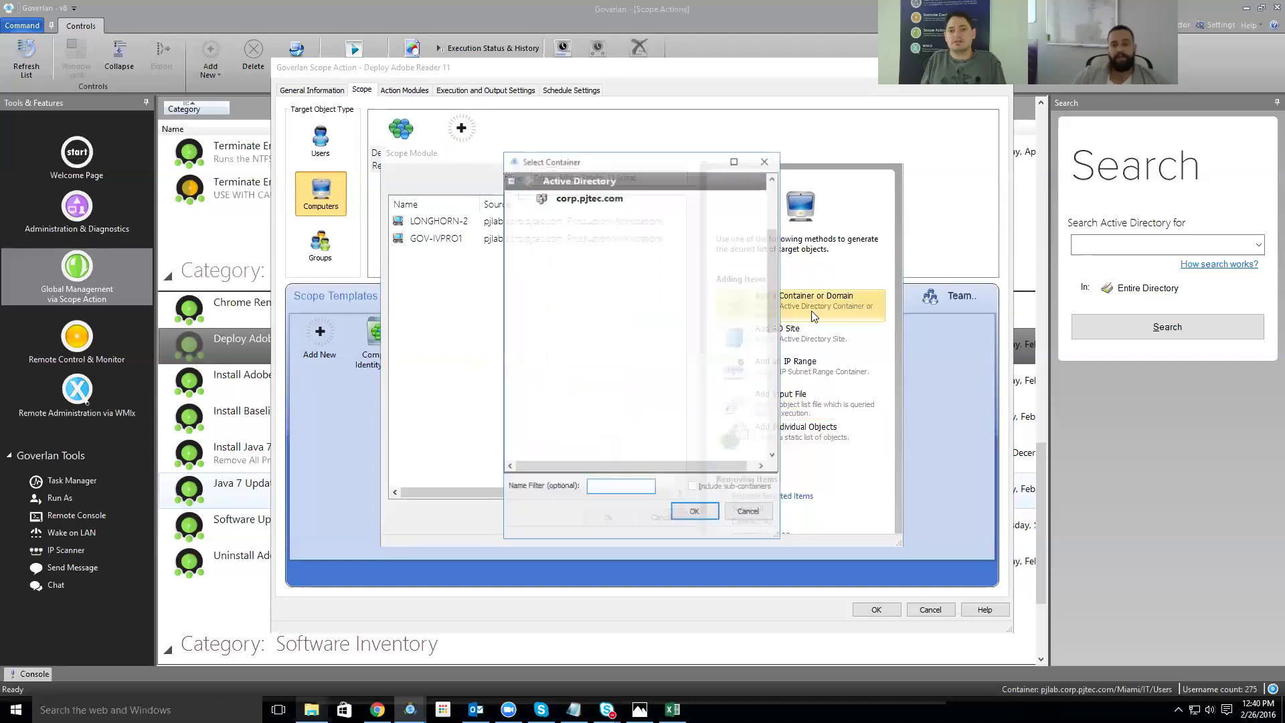
left_click(579, 197)
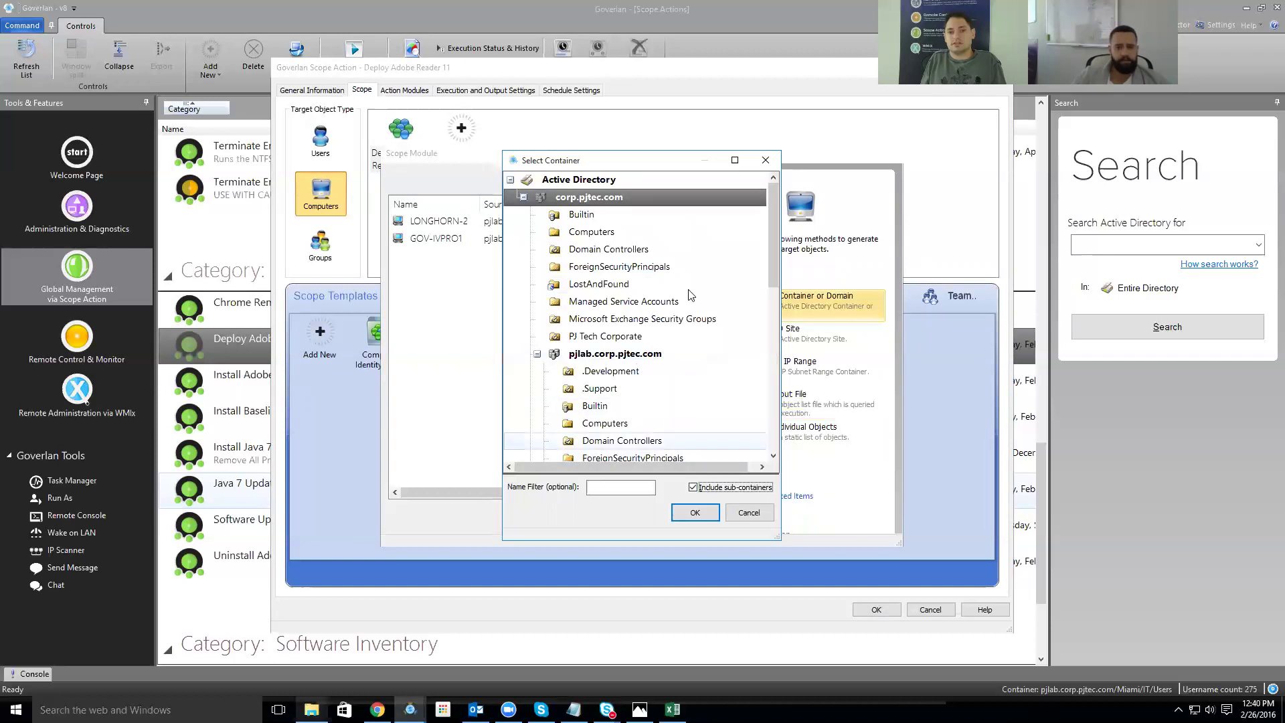
left_click(694, 512)
left_click(619, 513)
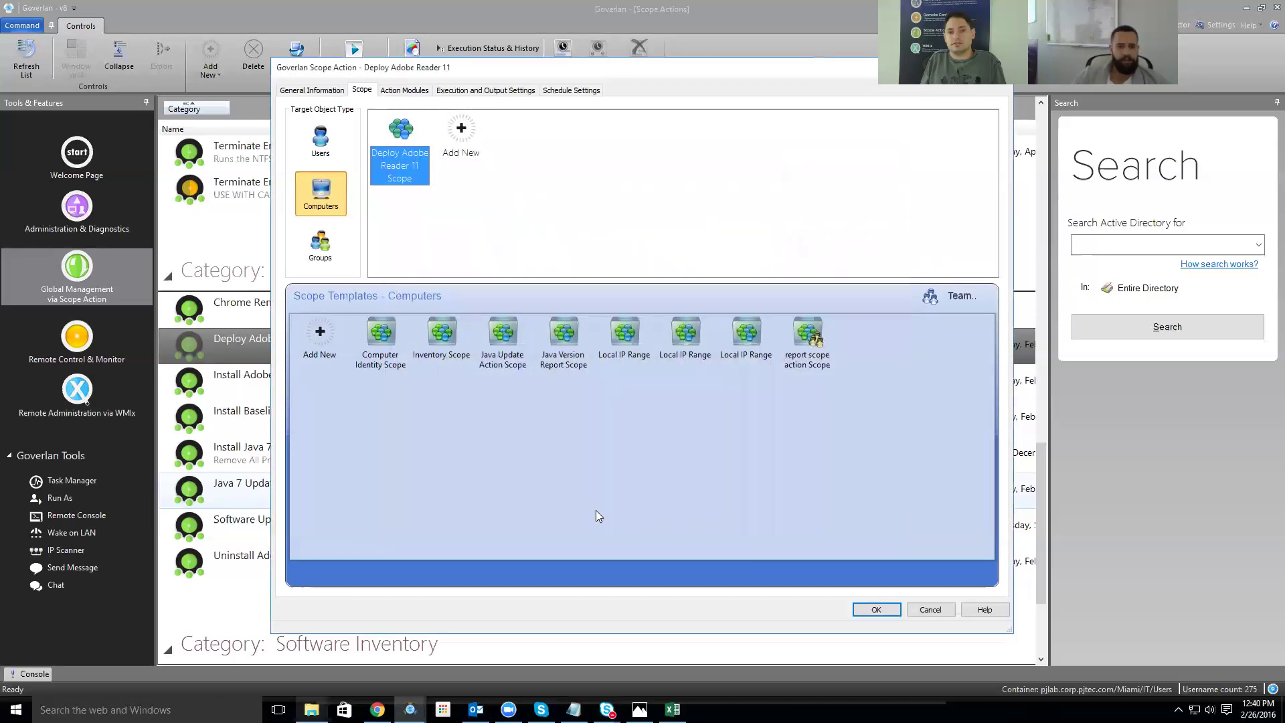
- Open the Deploy Adobe Reader 11 Actions module and view the registry key path manager for registry value conditions without adding a path
left_click(404, 90)
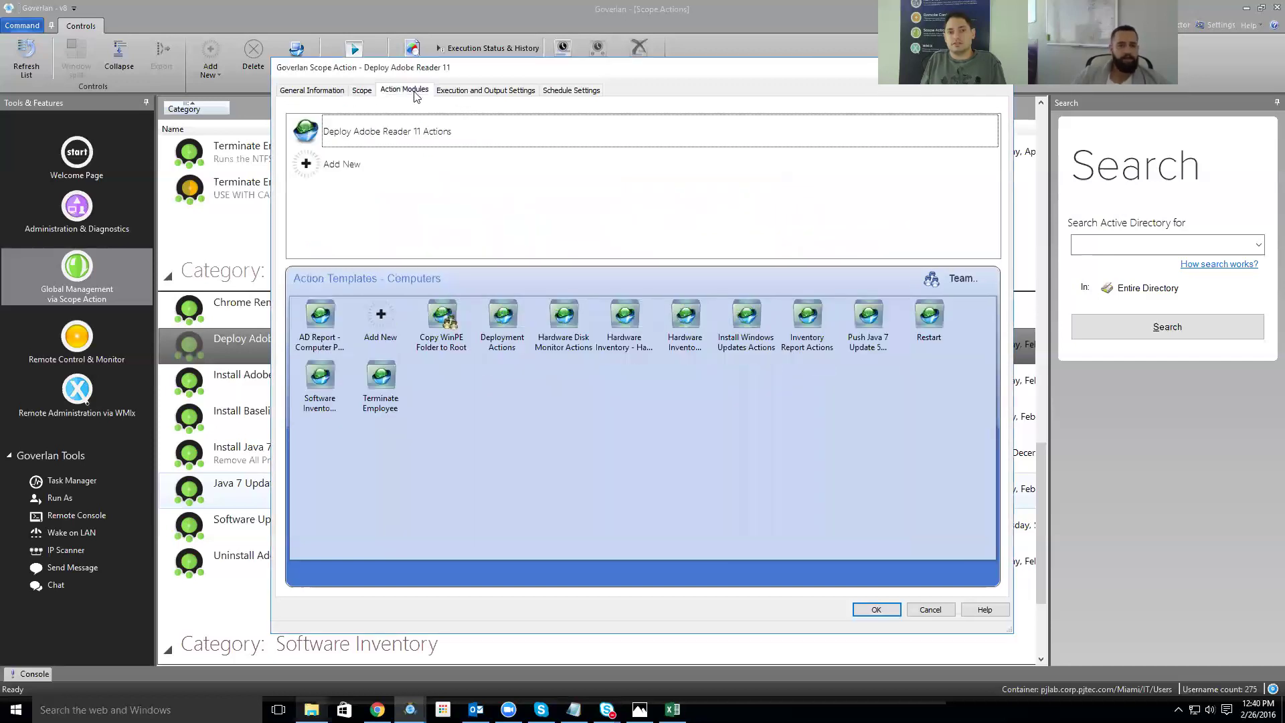
double_click(355, 134)
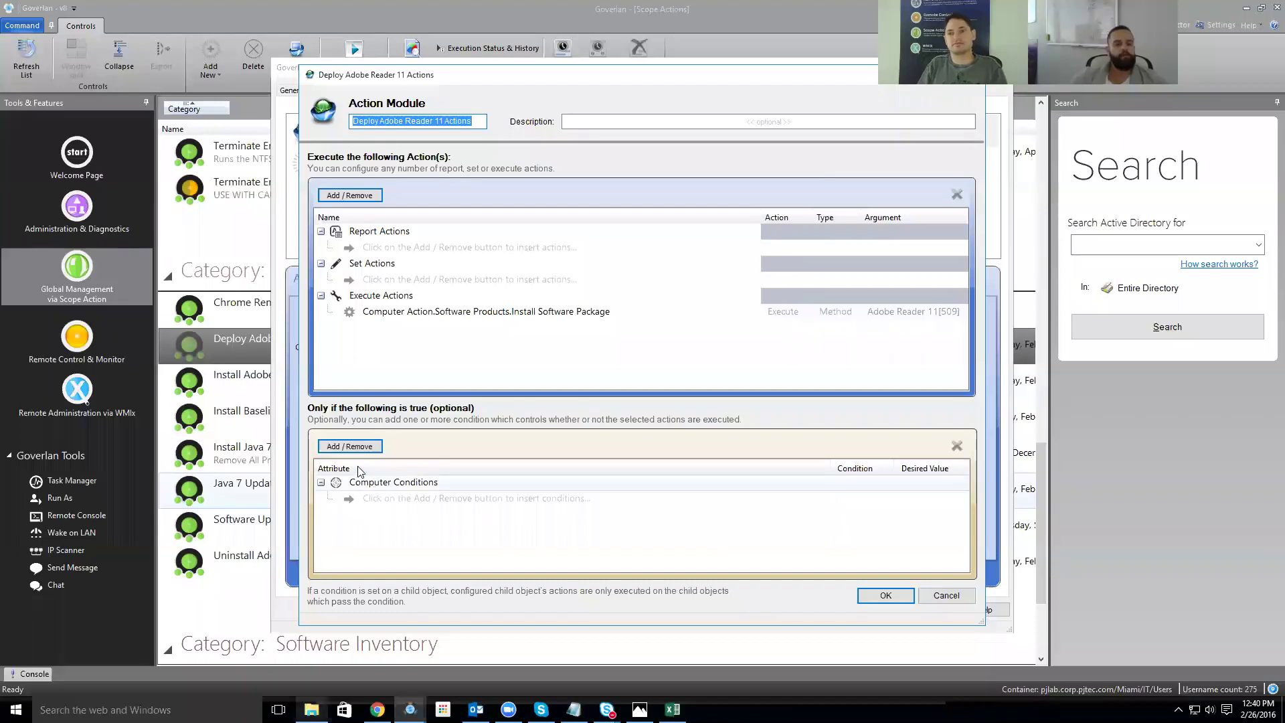
left_click(349, 445)
mouse_move(420, 445)
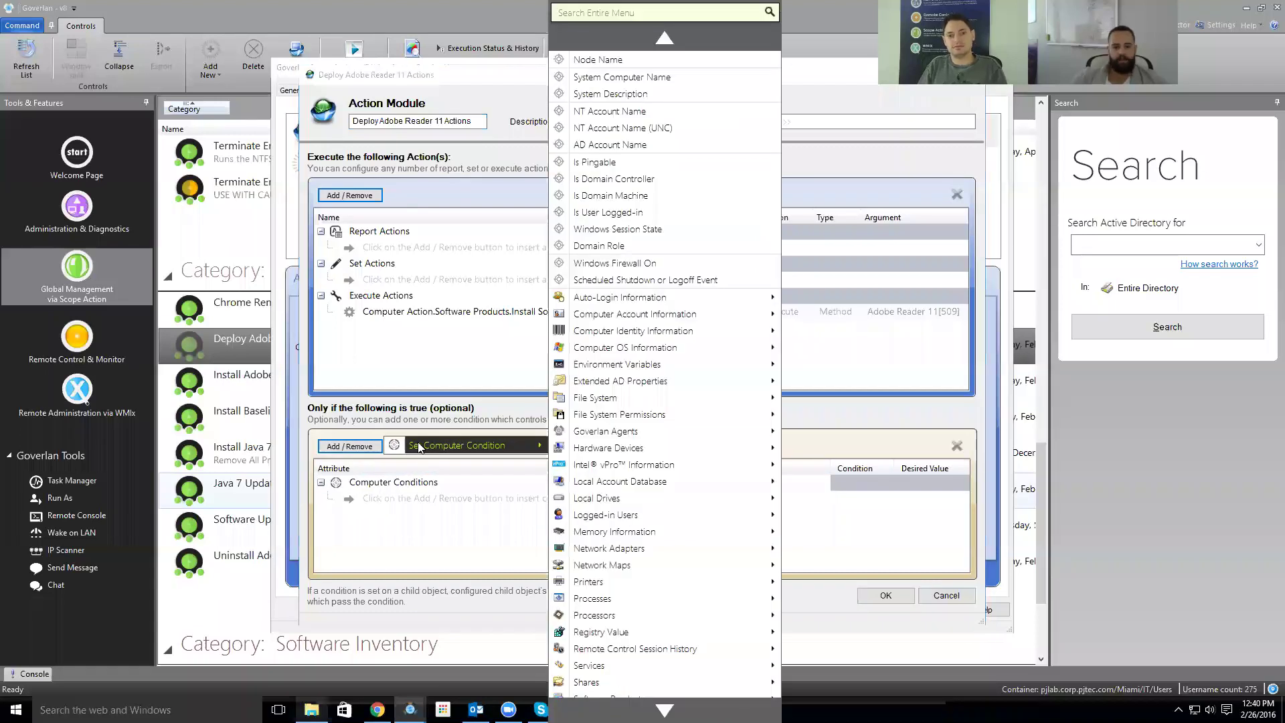
mouse_move(652, 636)
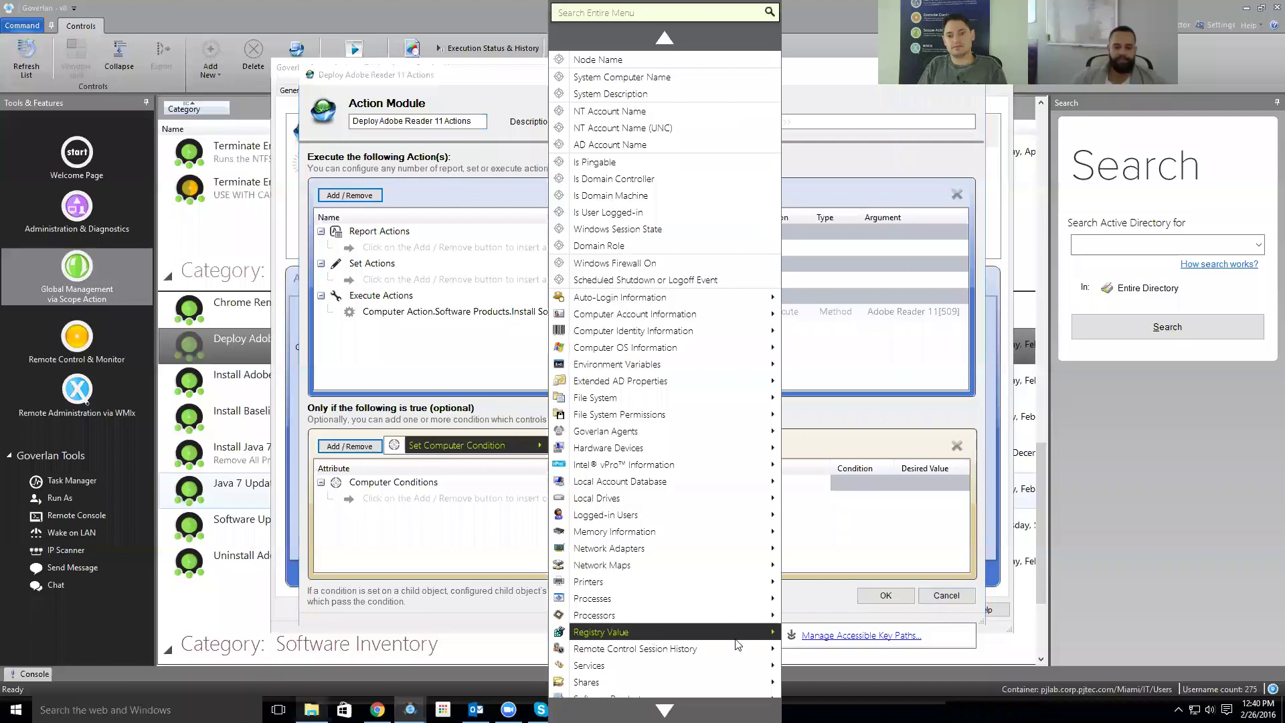
left_click(863, 633)
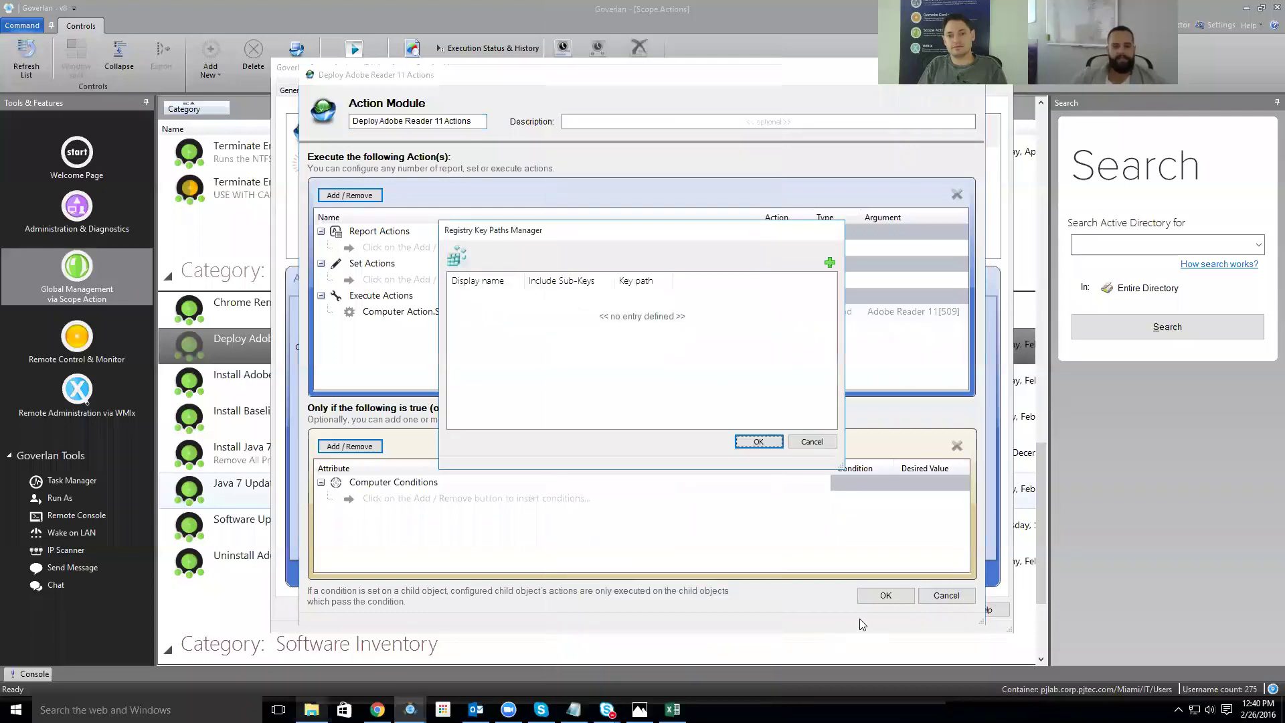
left_click(806, 441)
- Add a computer condition on the network adapters' IP Address(es) to the Deploy Adobe Reader 11 Actions module
left_click(379, 446)
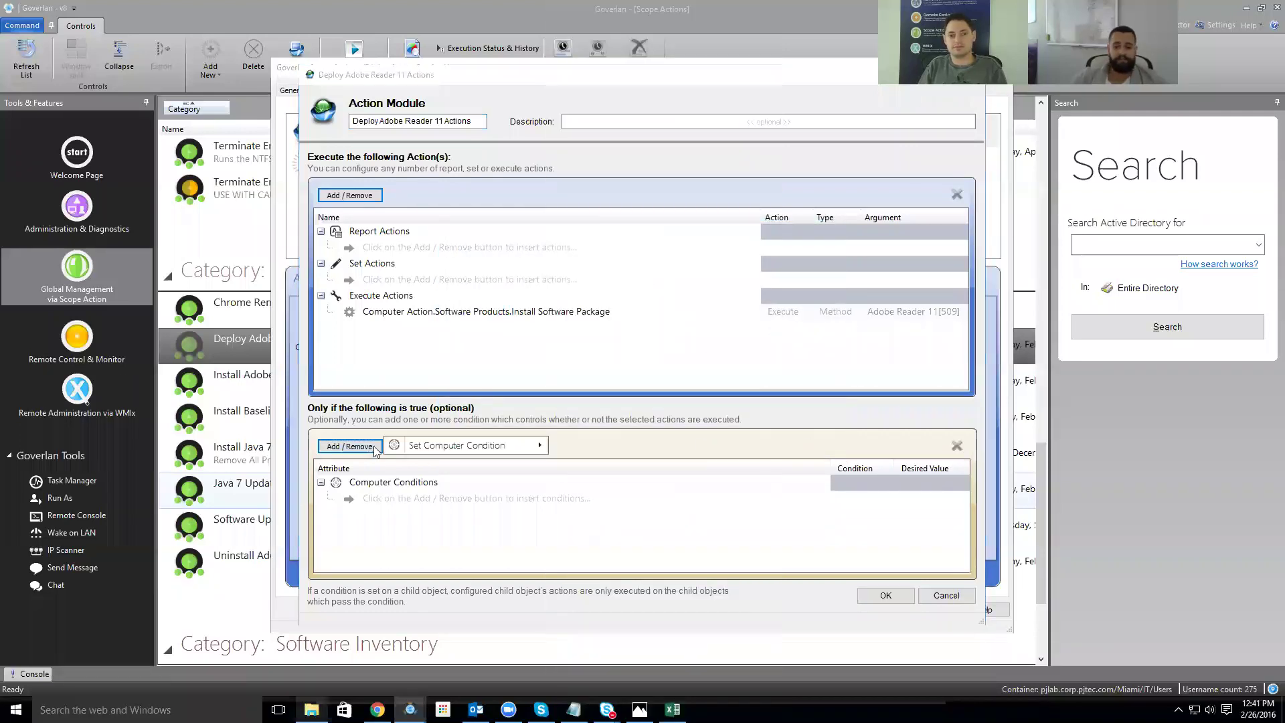
mouse_move(452, 444)
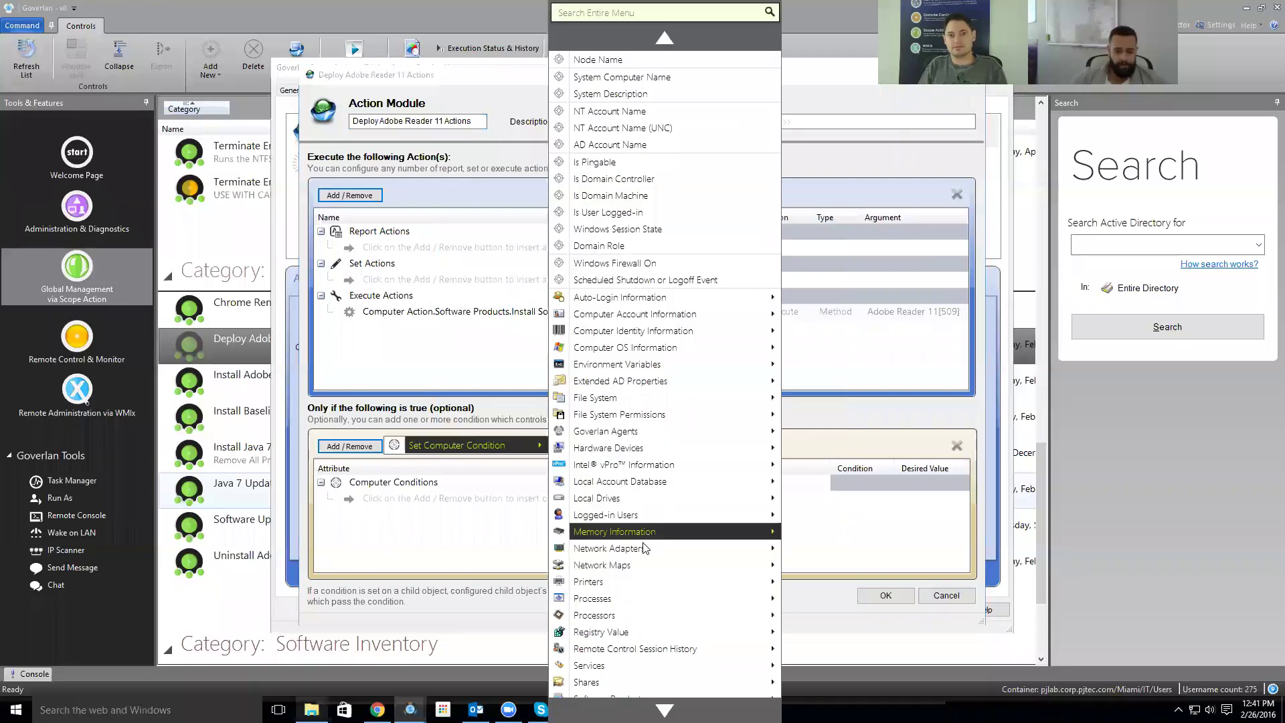
mouse_move(642, 547)
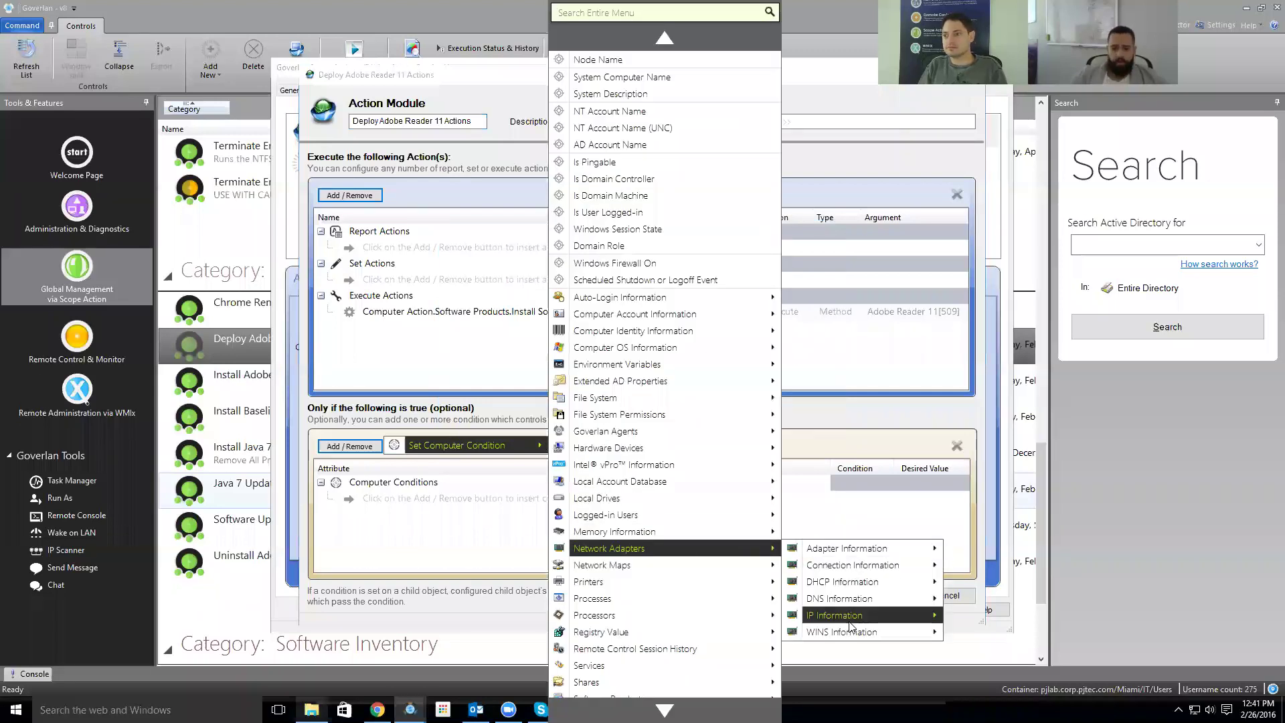
mouse_move(883, 617)
left_click(991, 614)
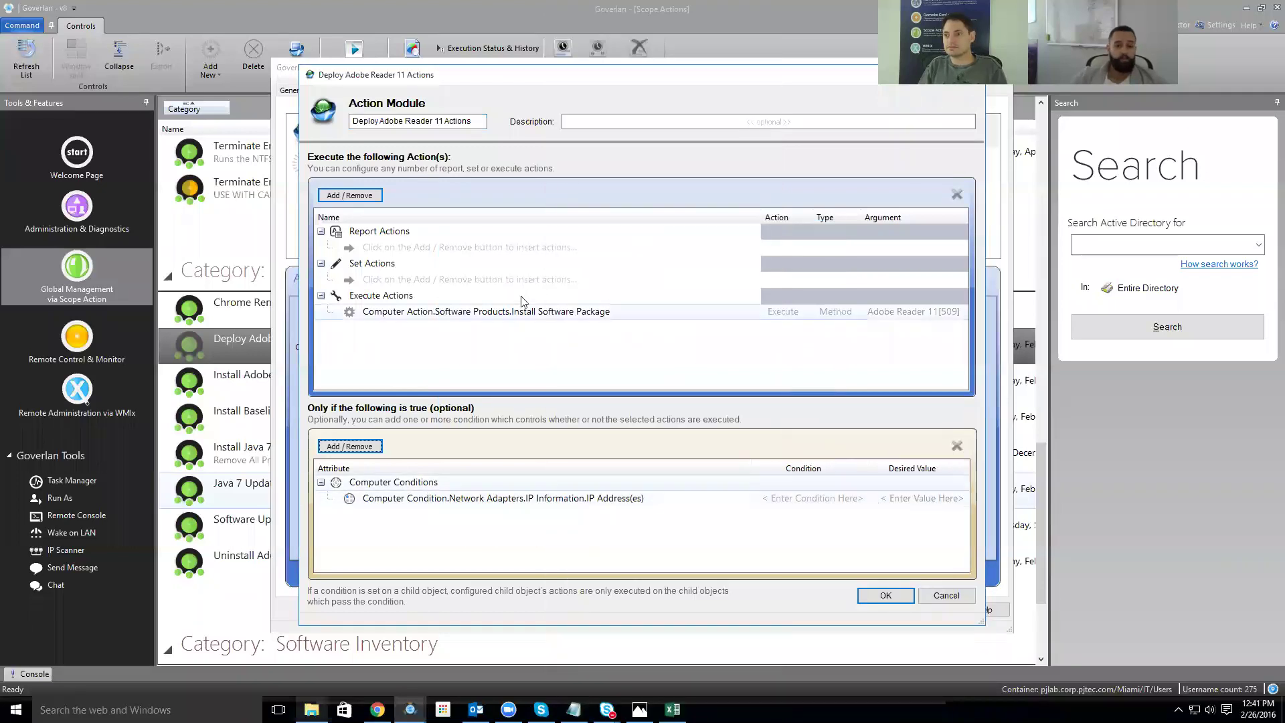
left_click(656, 496)
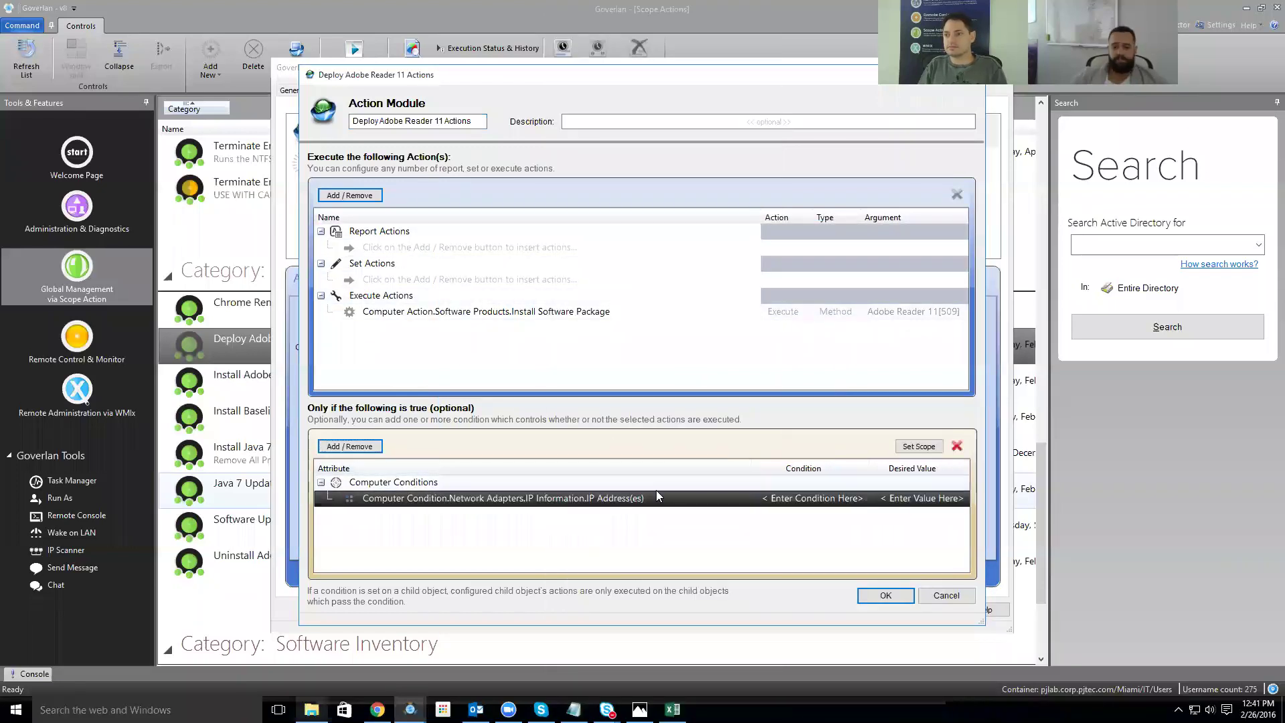
- Add a second computer condition based on the OS Version from the computer OS information
left_click(349, 446)
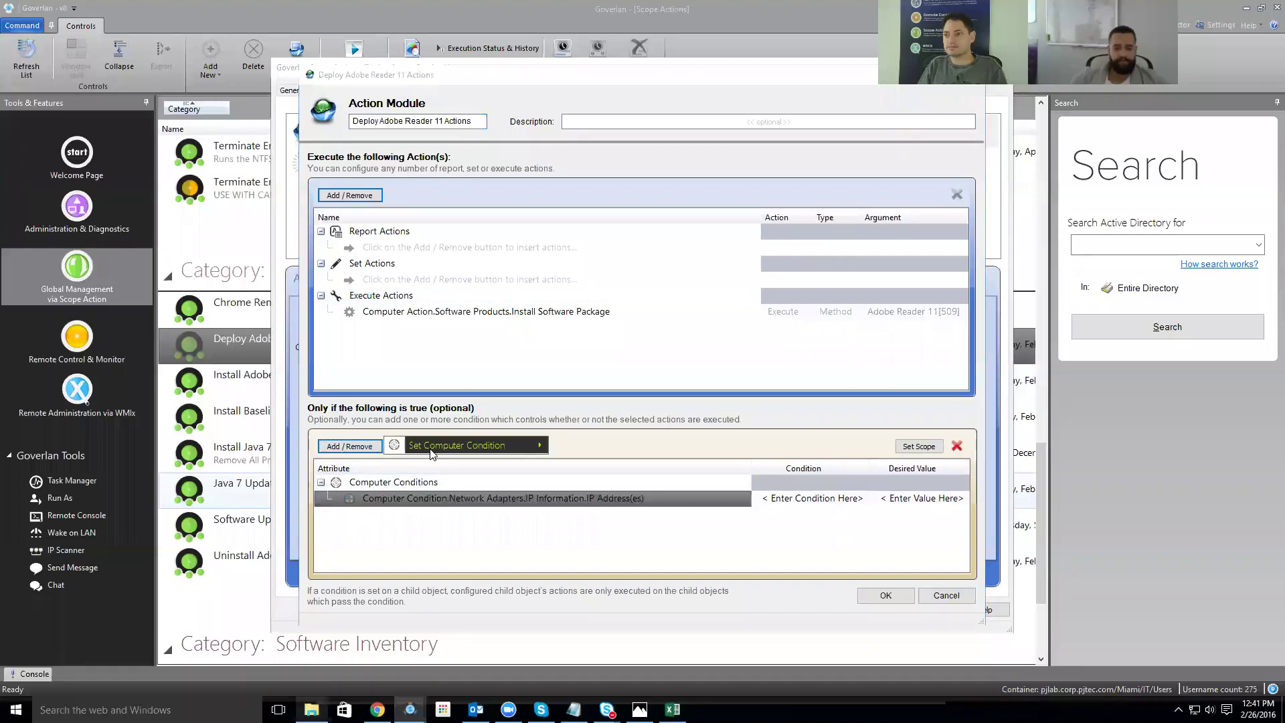
mouse_move(512, 452)
mouse_move(659, 353)
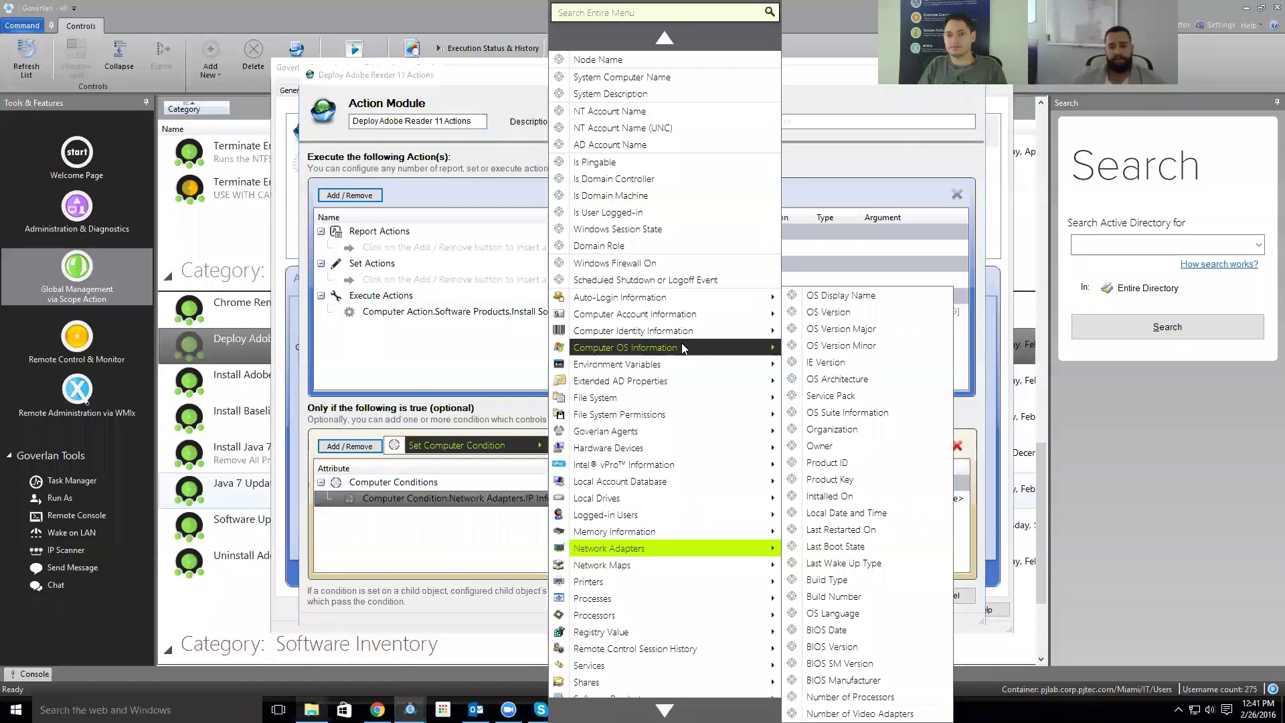
left_click(873, 311)
- Try the = operator on the IP Address(es) condition without entering a value, and remove that condition from the module
left_click(858, 499)
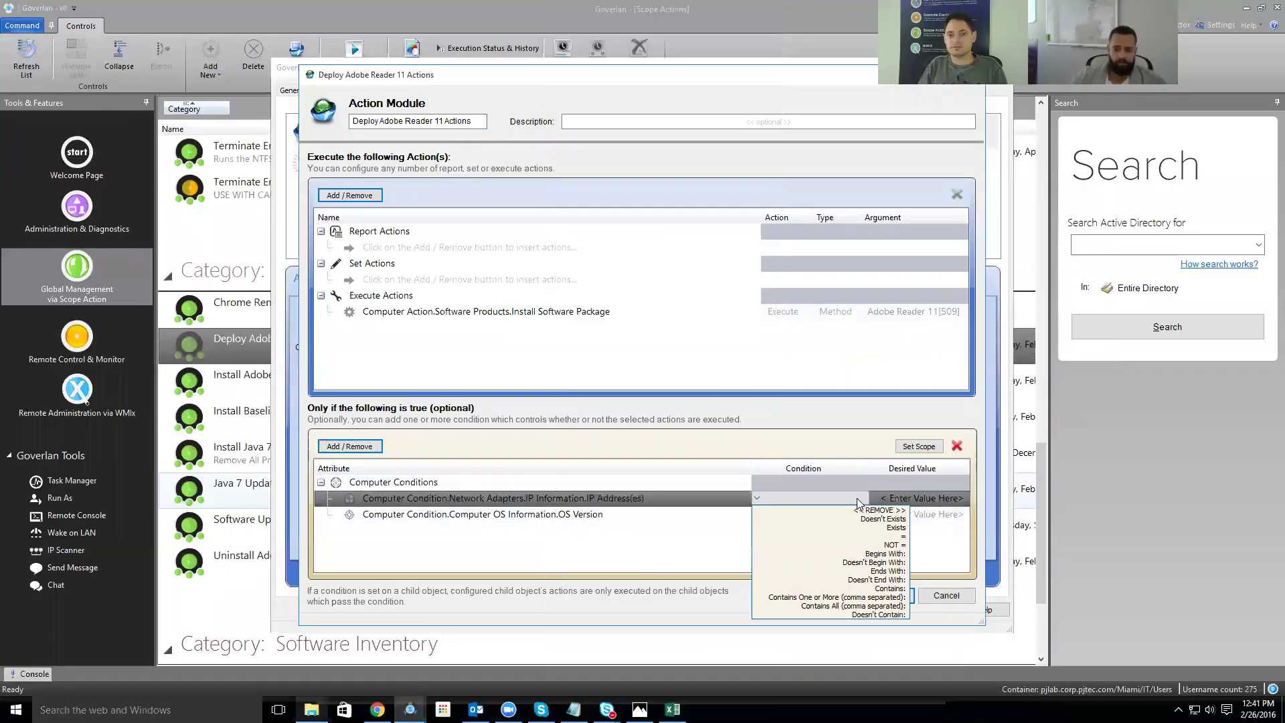
left_click(896, 536)
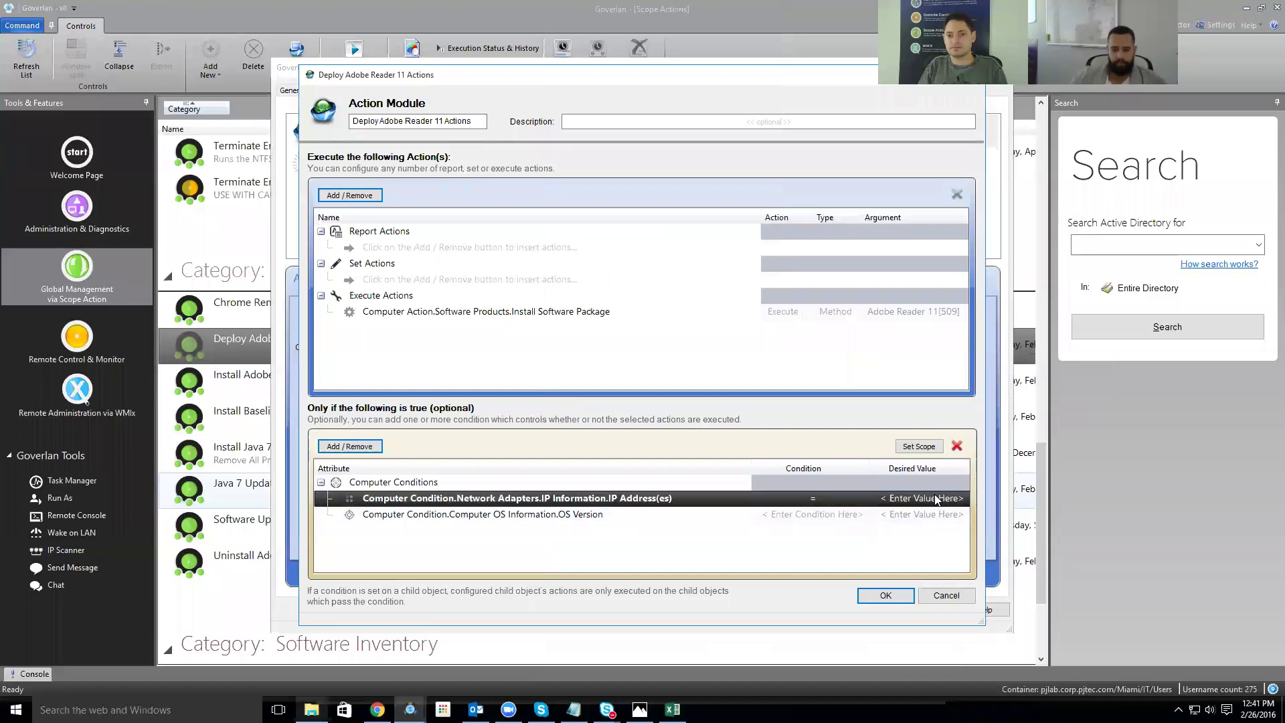
left_click(935, 497)
left_click(827, 478)
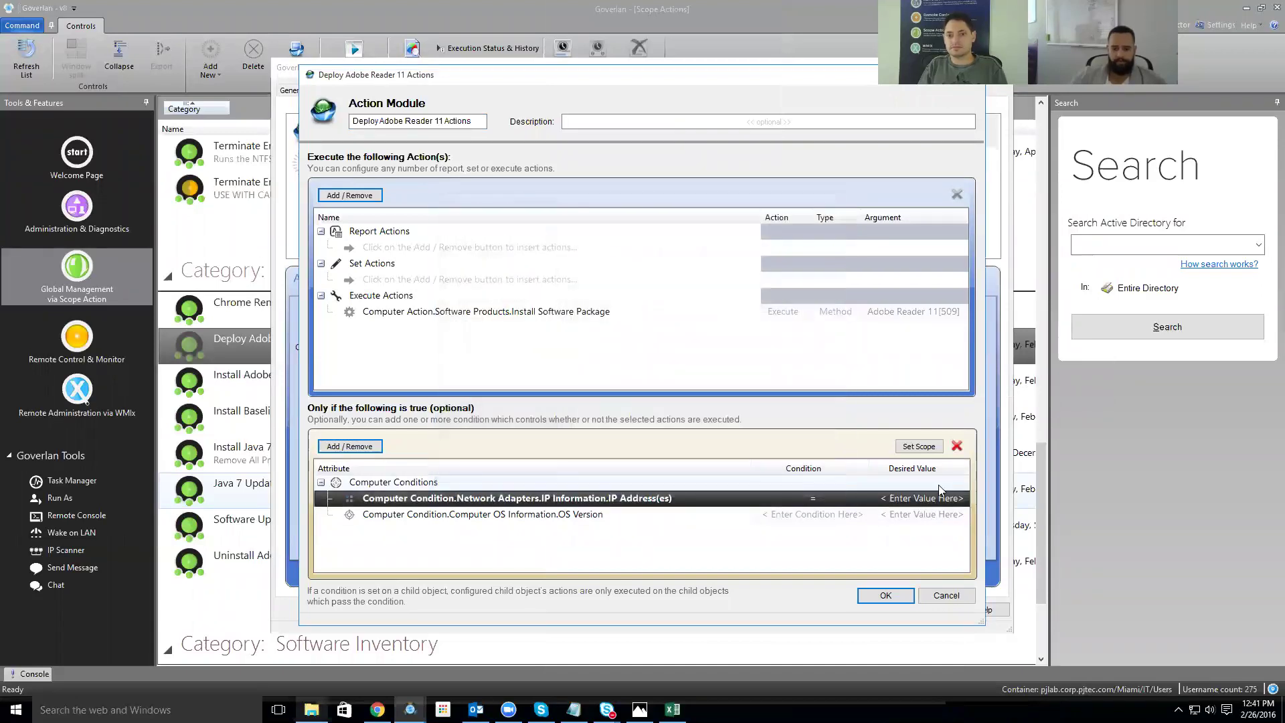
left_click(958, 445)
left_click(706, 383)
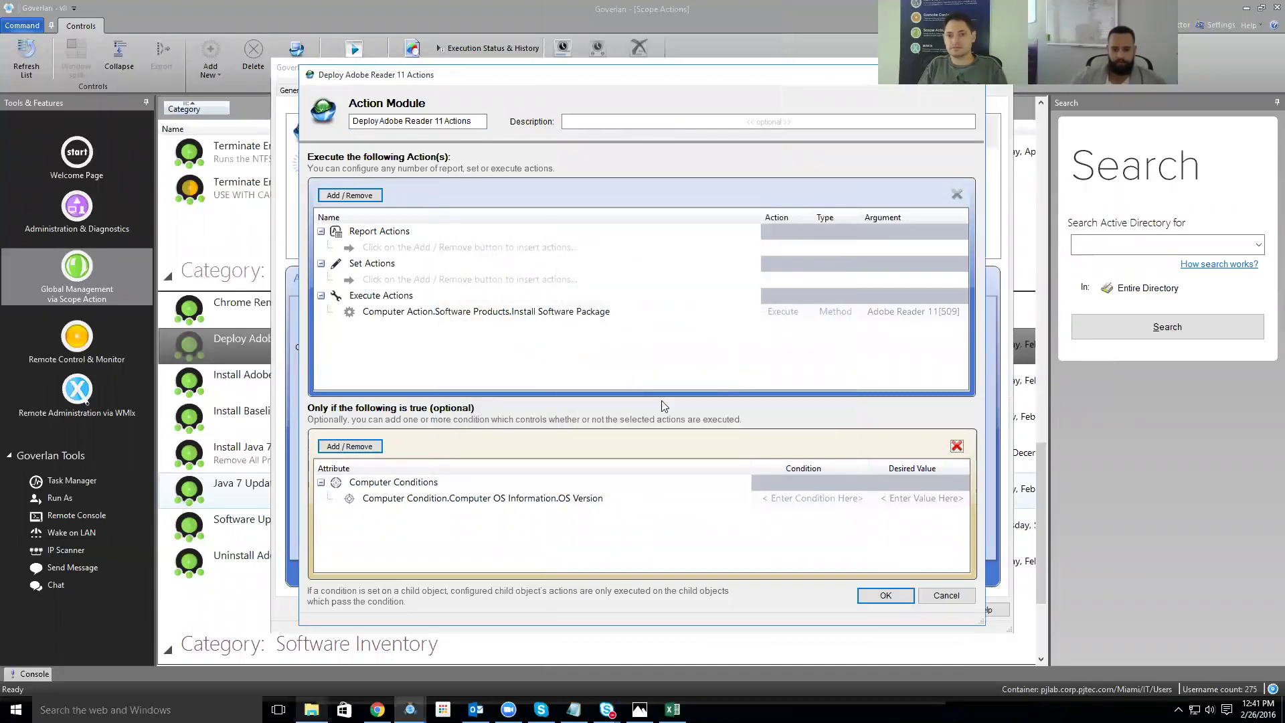
- Try out the OS Version condition as NOT = Windows Server 2012, and discard the edits to the module and the scope action
left_click(832, 498)
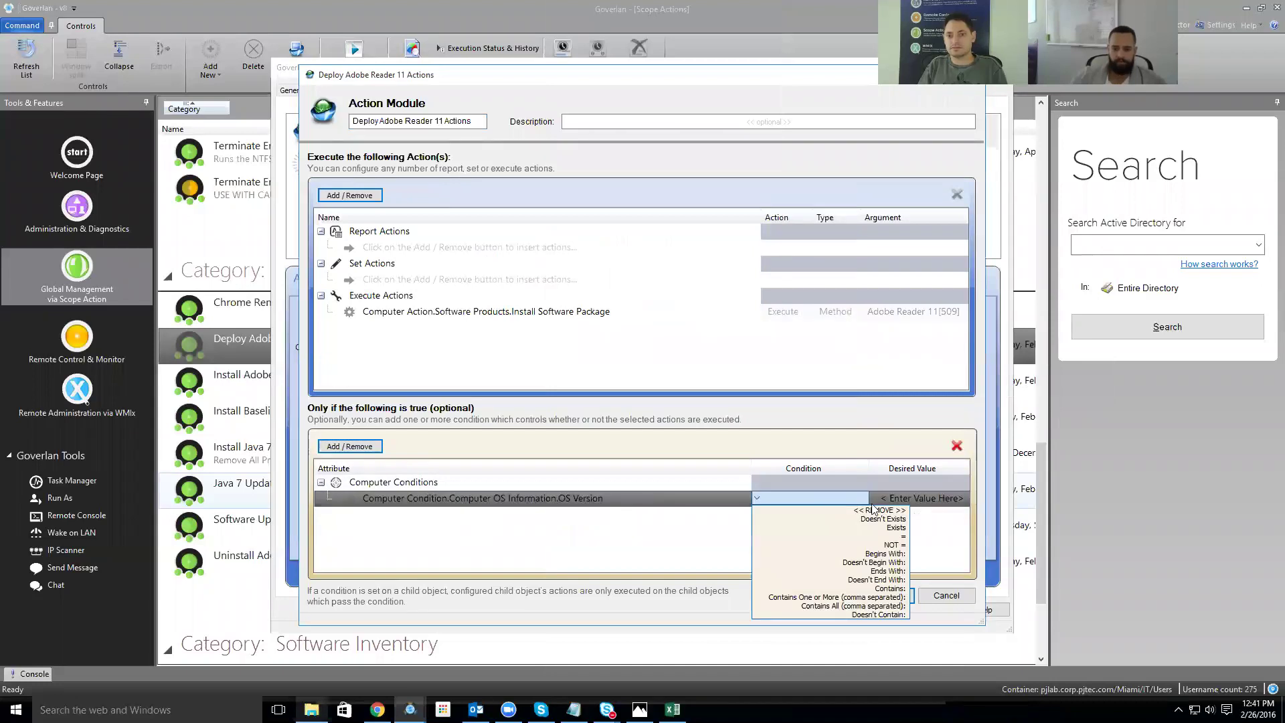
left_click(890, 545)
left_click(822, 302)
left_click_drag(821, 302, 638, 306)
type("Windows Server 2012")
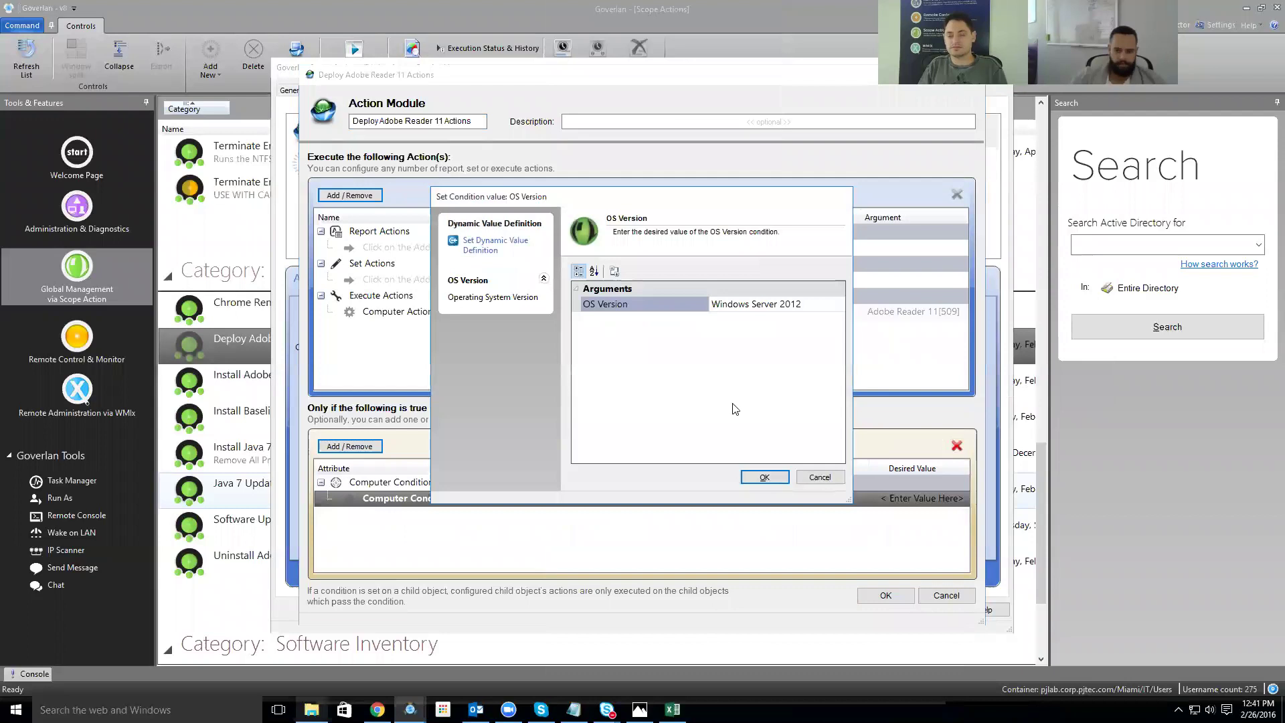
left_click(764, 476)
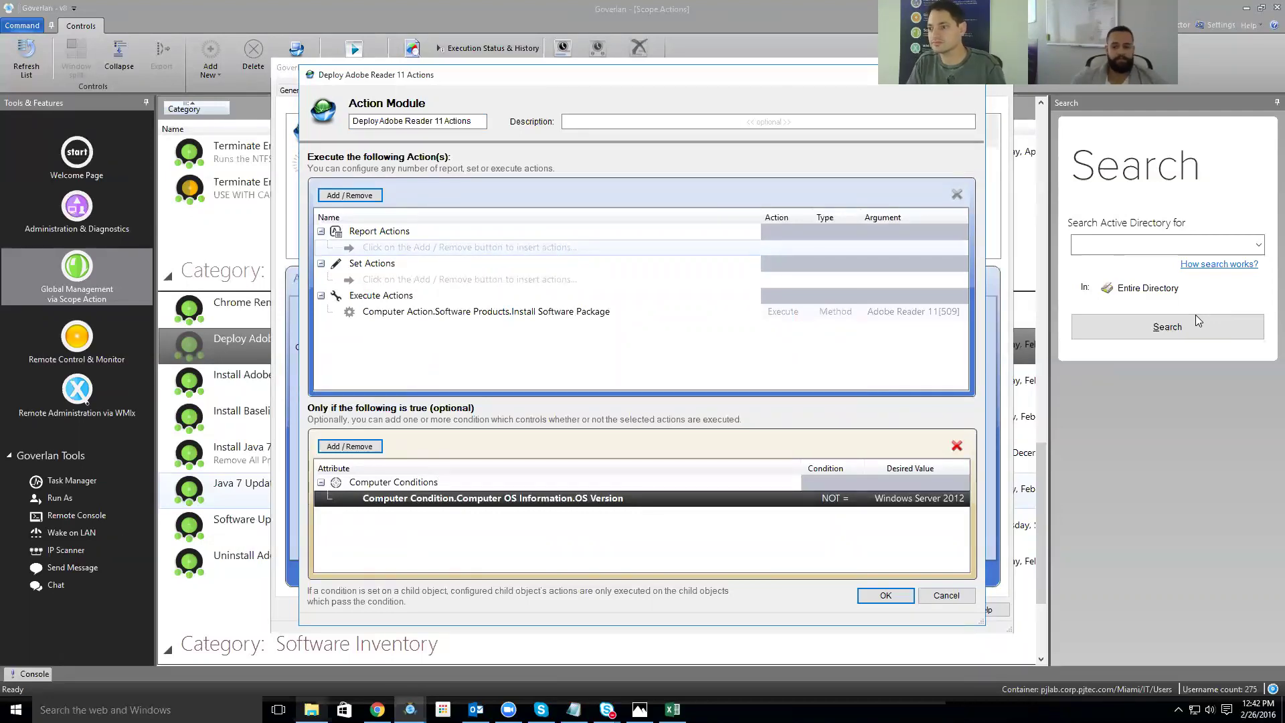
left_click(945, 595)
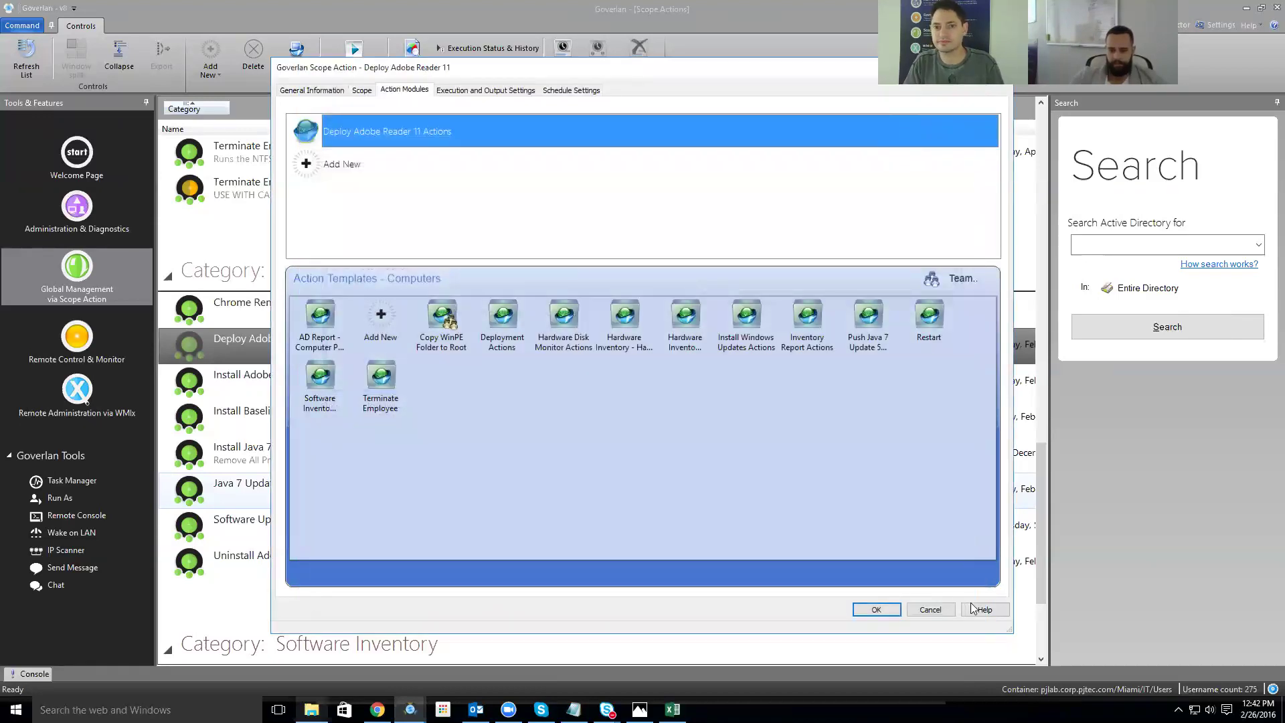
left_click(930, 609)
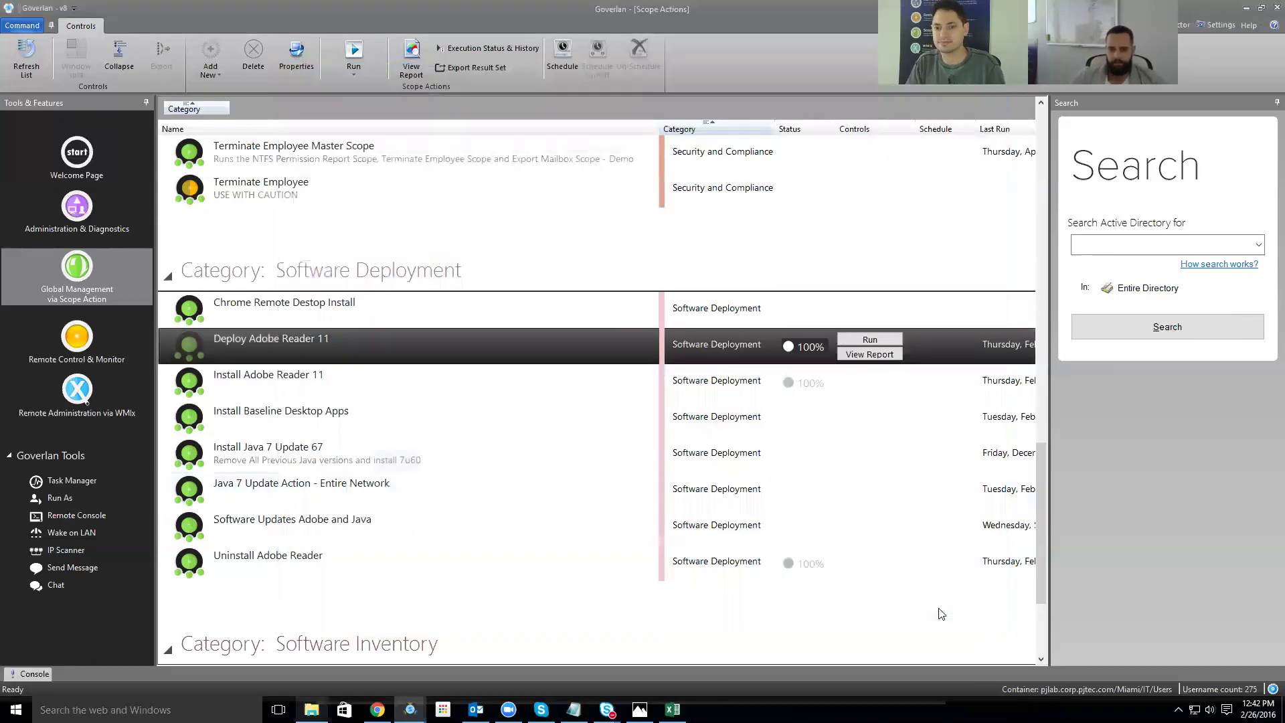
- View the database type, SQL Server instance and authentication in the Database Settings, and close the settings without changes
left_click(1208, 21)
left_click(429, 228)
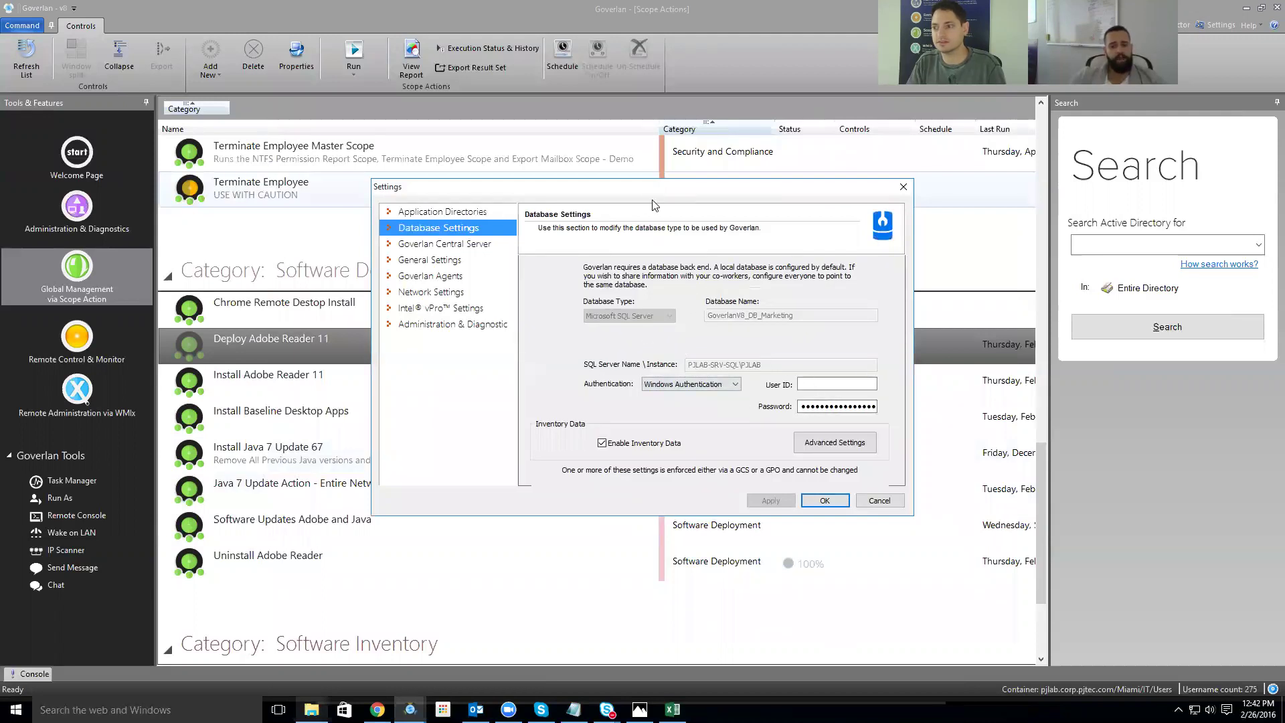
left_click_drag(649, 194, 572, 182)
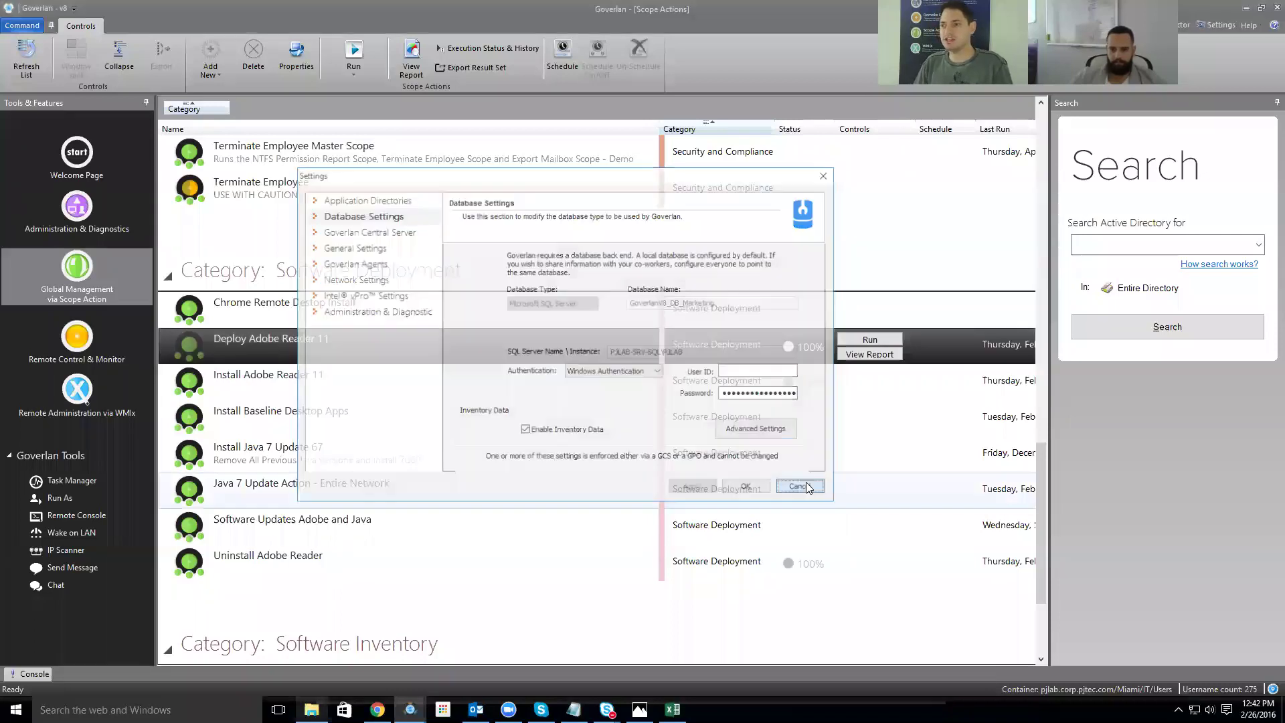
left_click(805, 485)
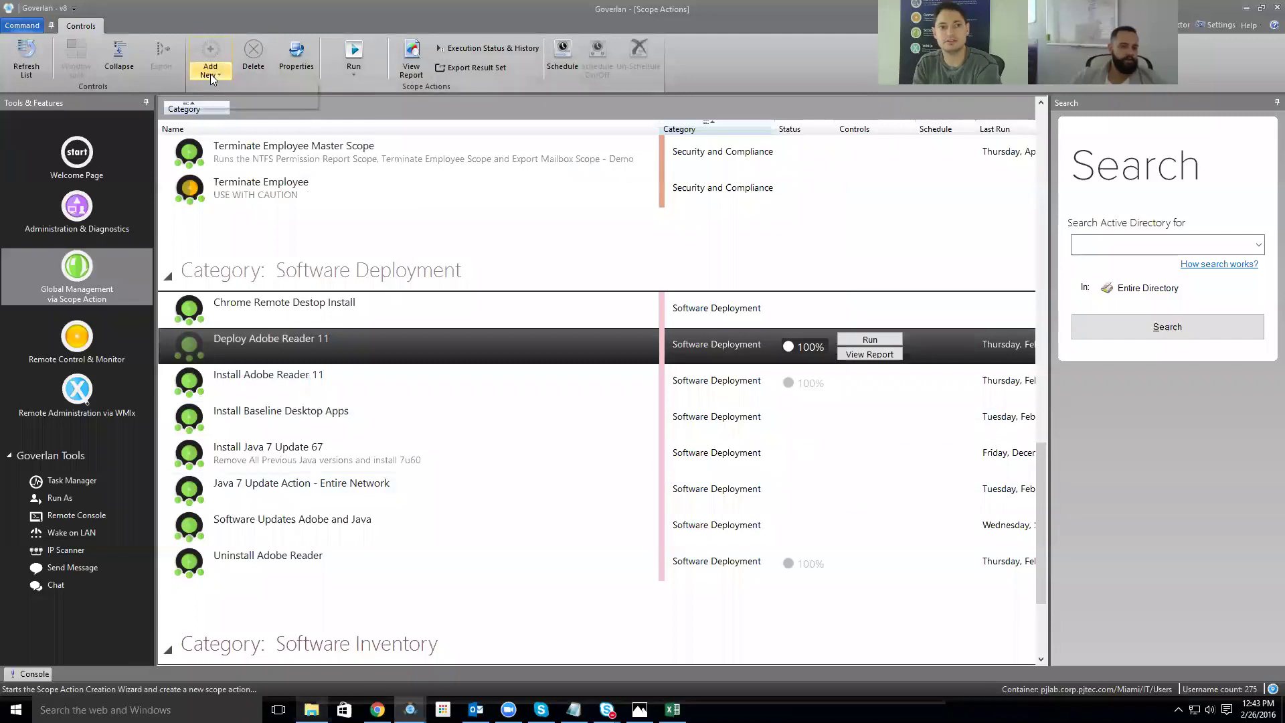
- View the new user form for the Miami/IT/Users container in Administration & Diagnostics and close it without creating an account
left_click(106, 209)
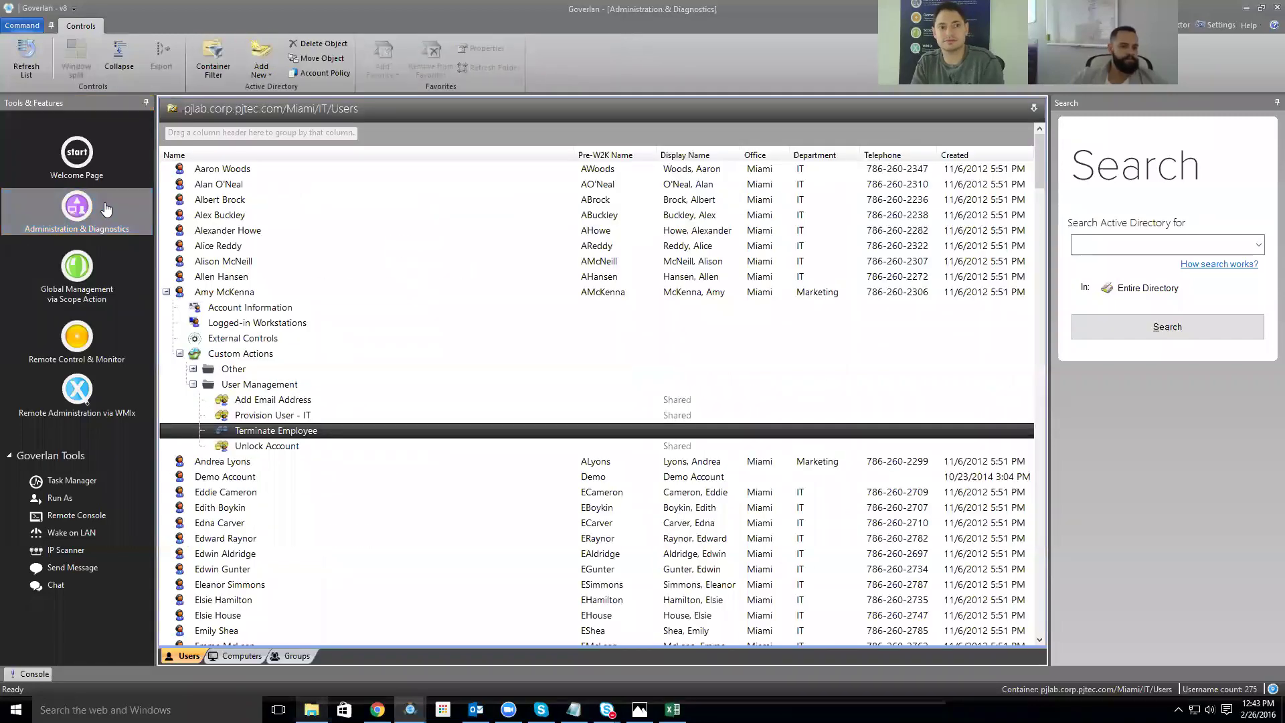
left_click(261, 66)
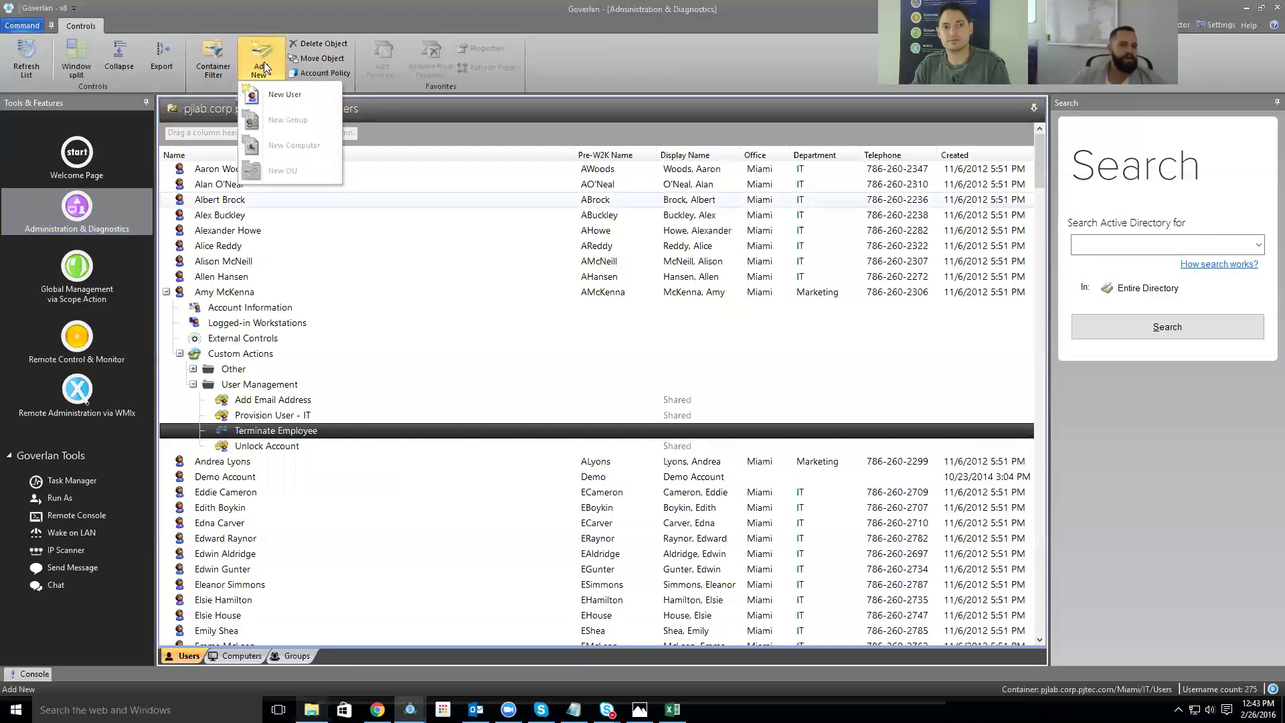
left_click(269, 95)
left_click_drag(616, 226, 478, 223)
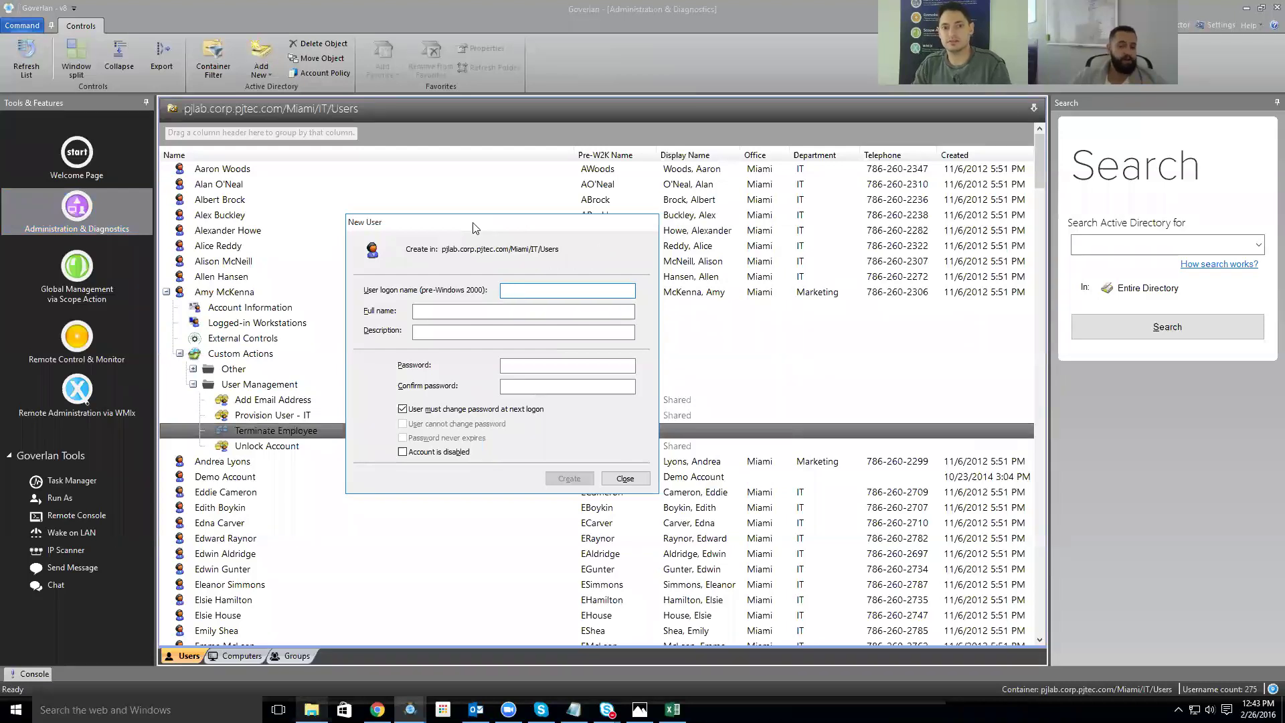
left_click_drag(472, 227, 494, 210)
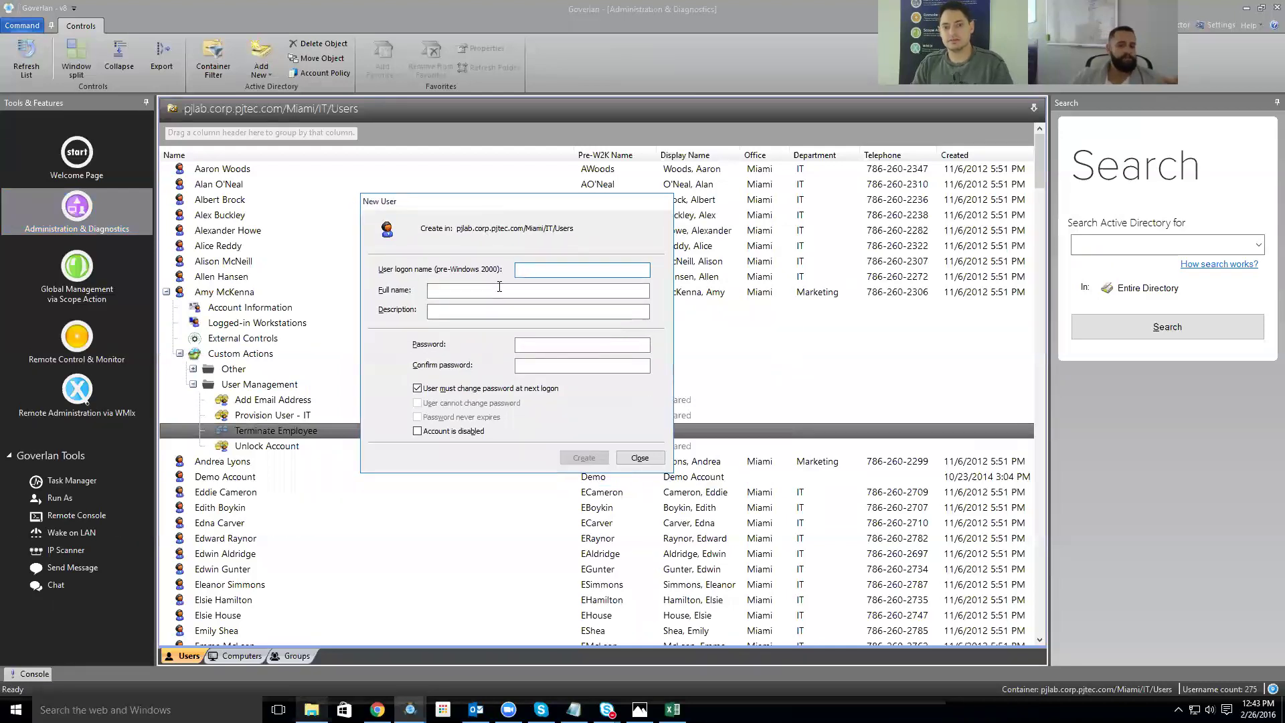
left_click(530, 290)
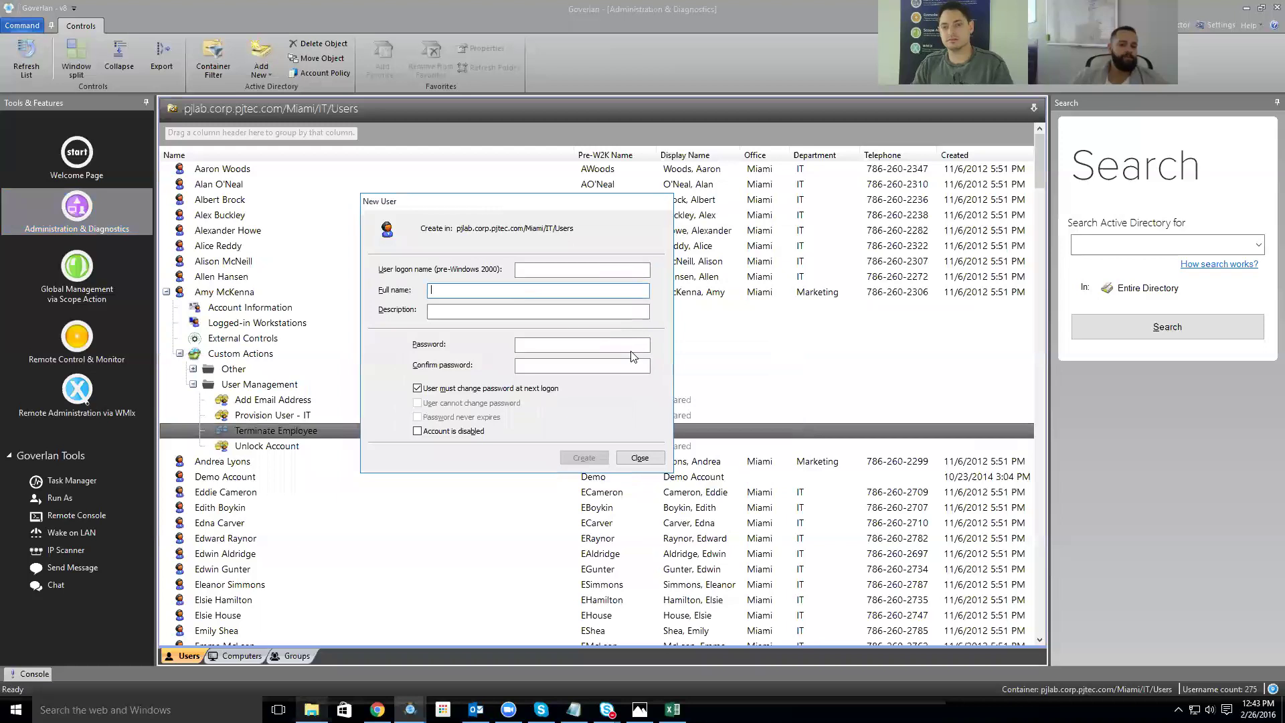
left_click(640, 457)
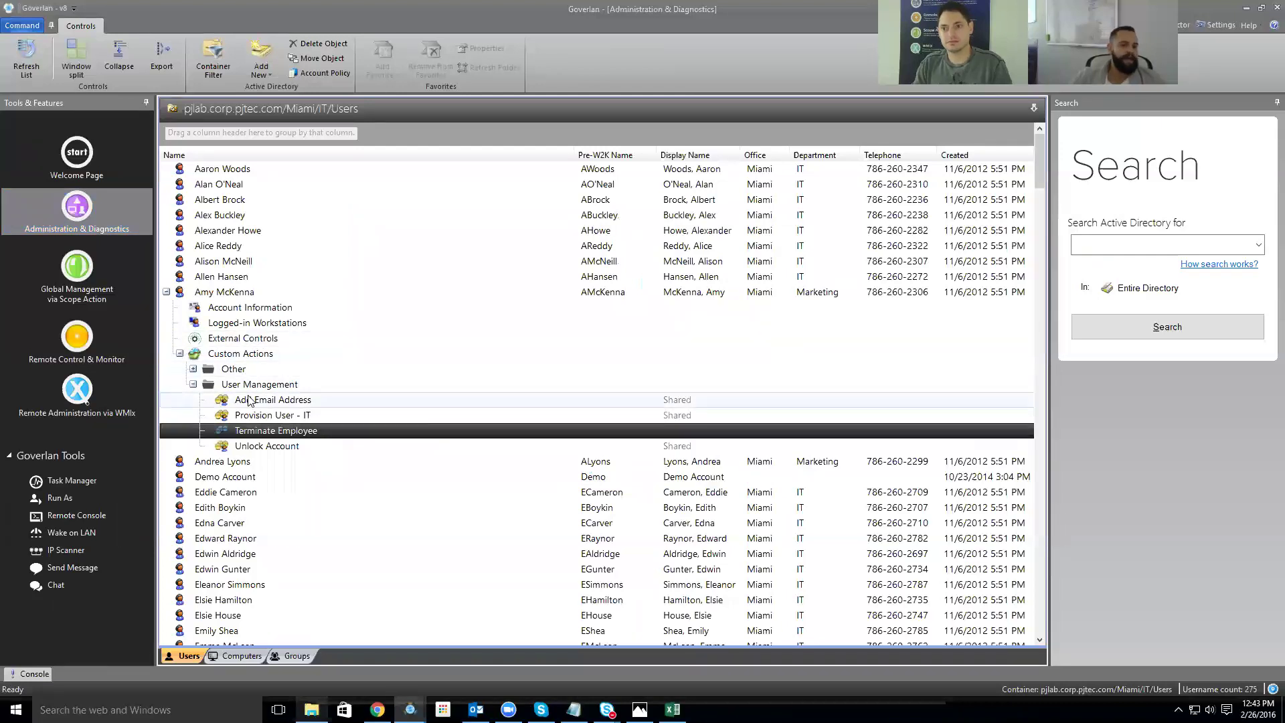
- Open the properties of the shared Provision User - IT custom action and view its action modules
left_click(290, 418)
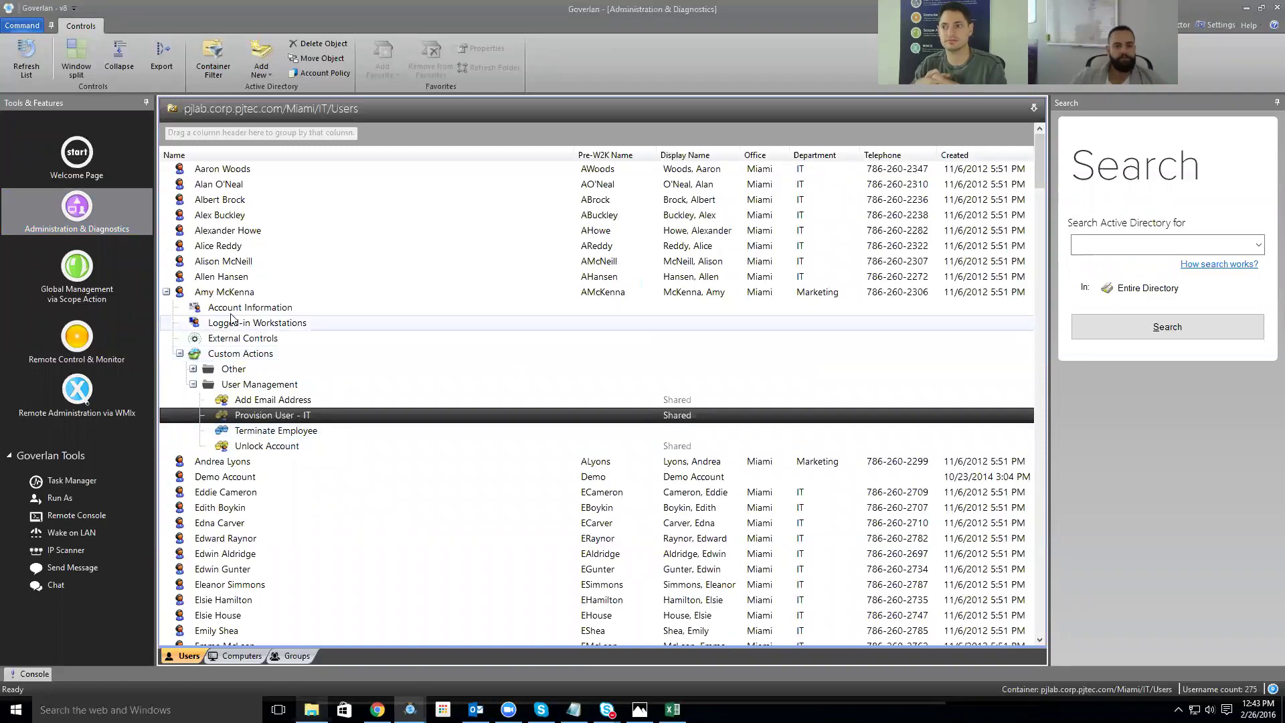
left_click(231, 293)
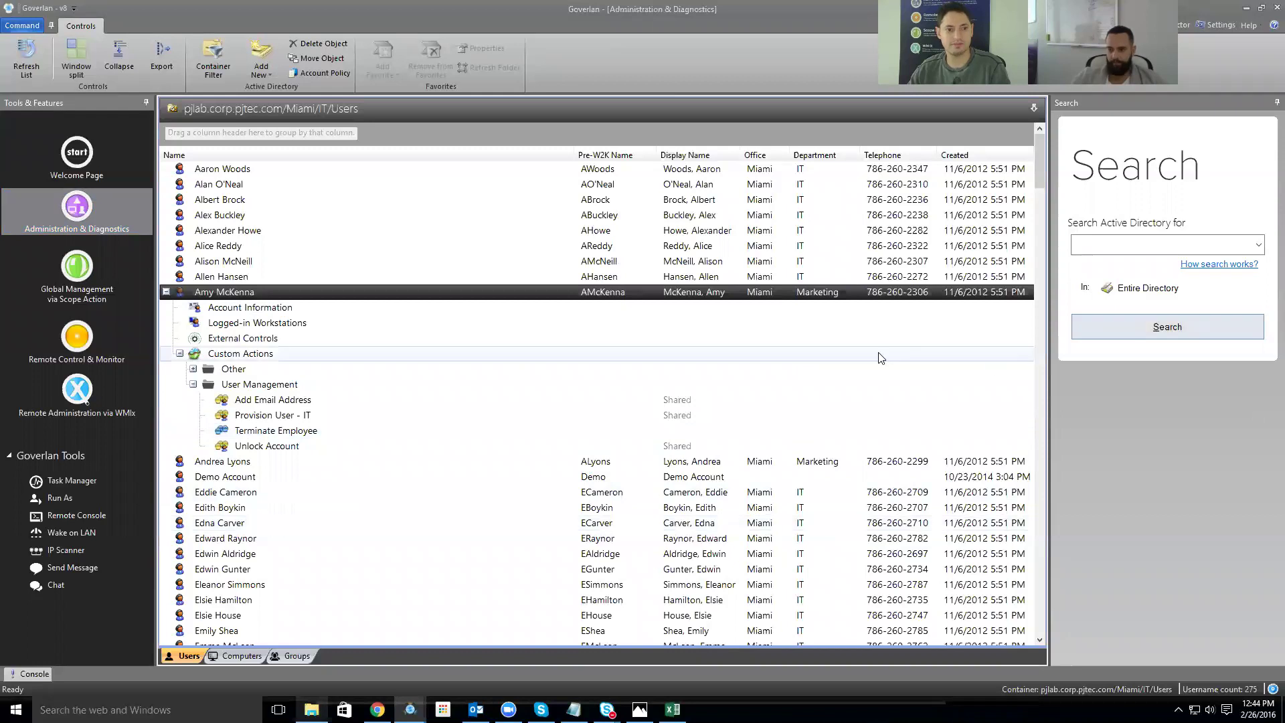
right_click(274, 418)
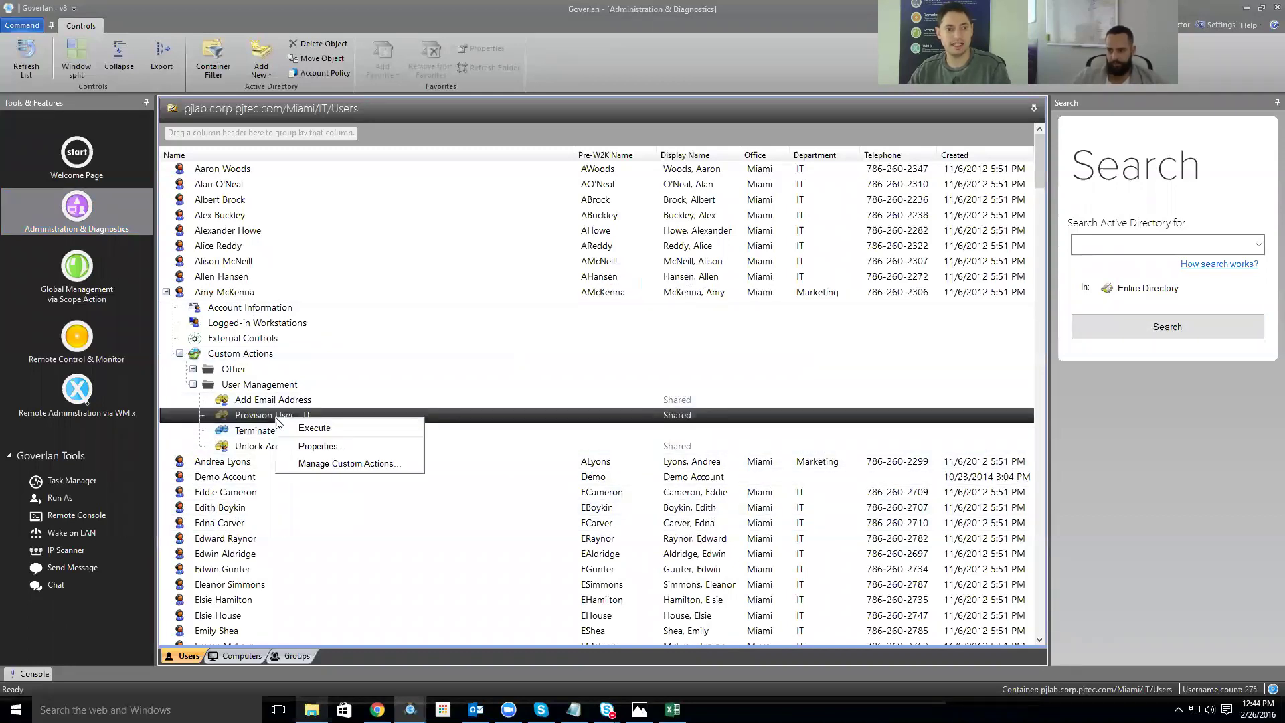
left_click(314, 440)
scroll(577, 323, "down", 1)
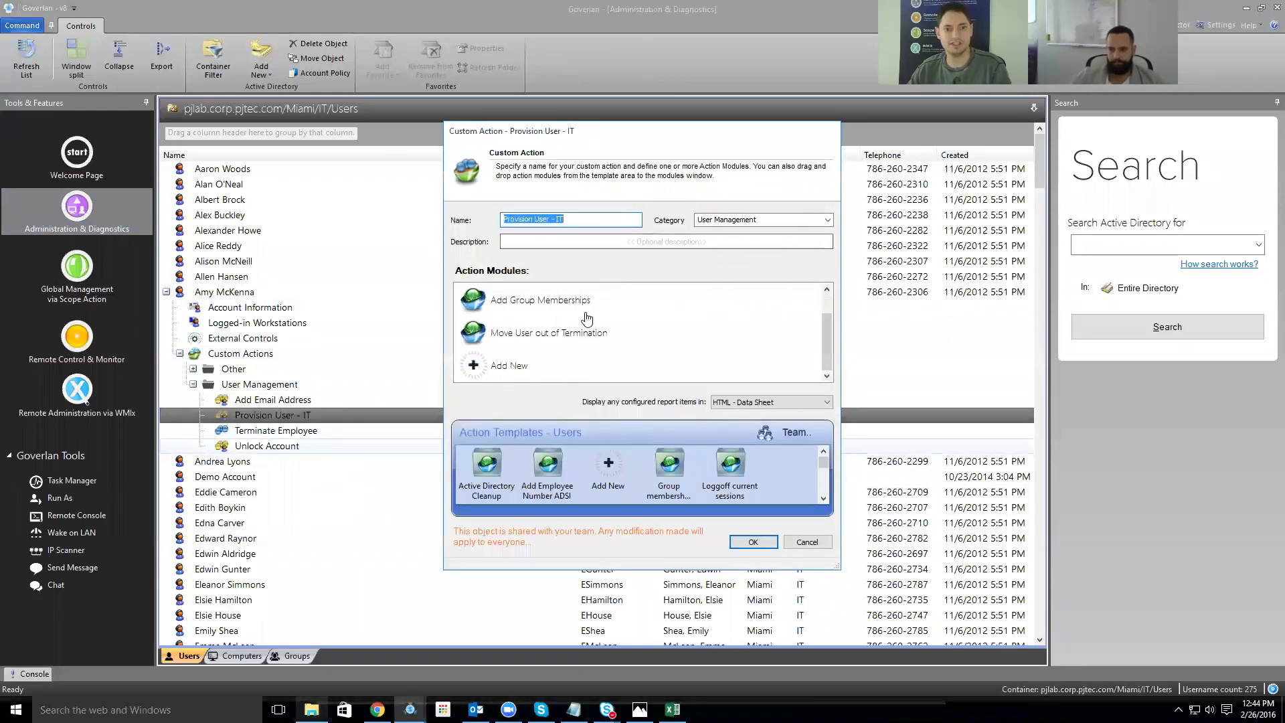
- View the Extended AD Properties options for setting a user property in a new action module, and close the module and custom action without adding anything
left_click(498, 368)
double_click(498, 371)
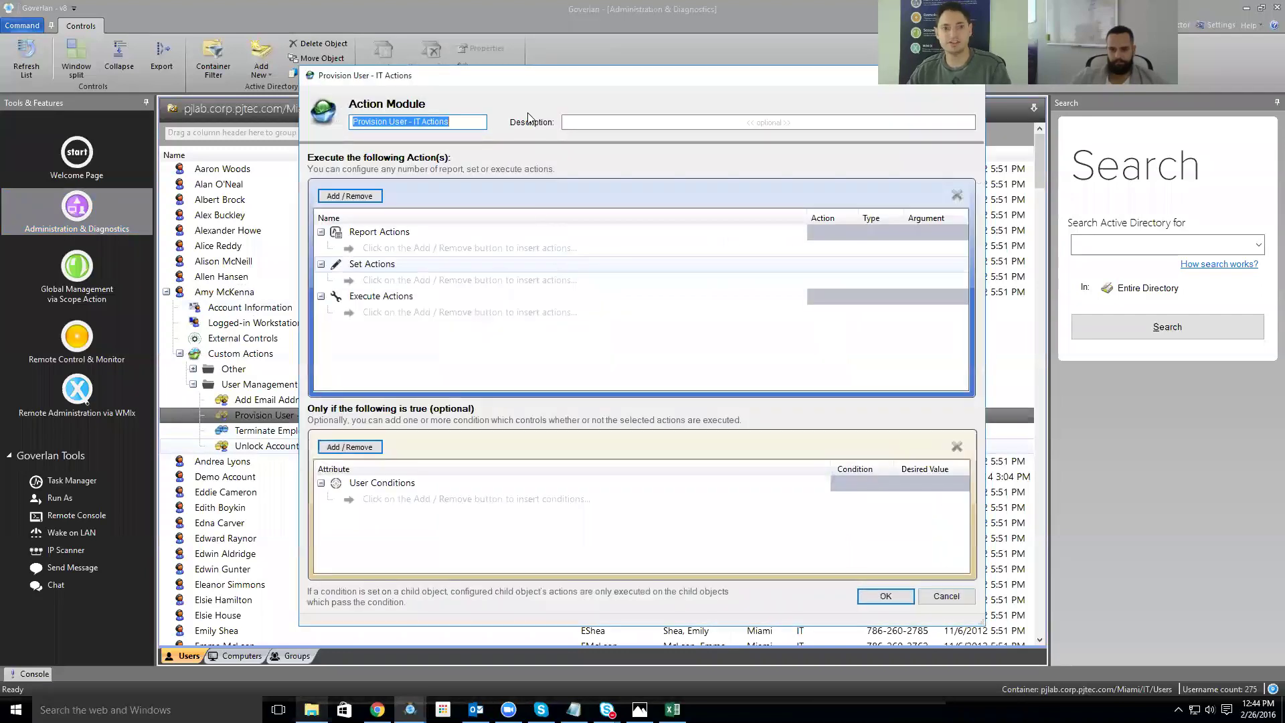
left_click(362, 197)
mouse_move(460, 201)
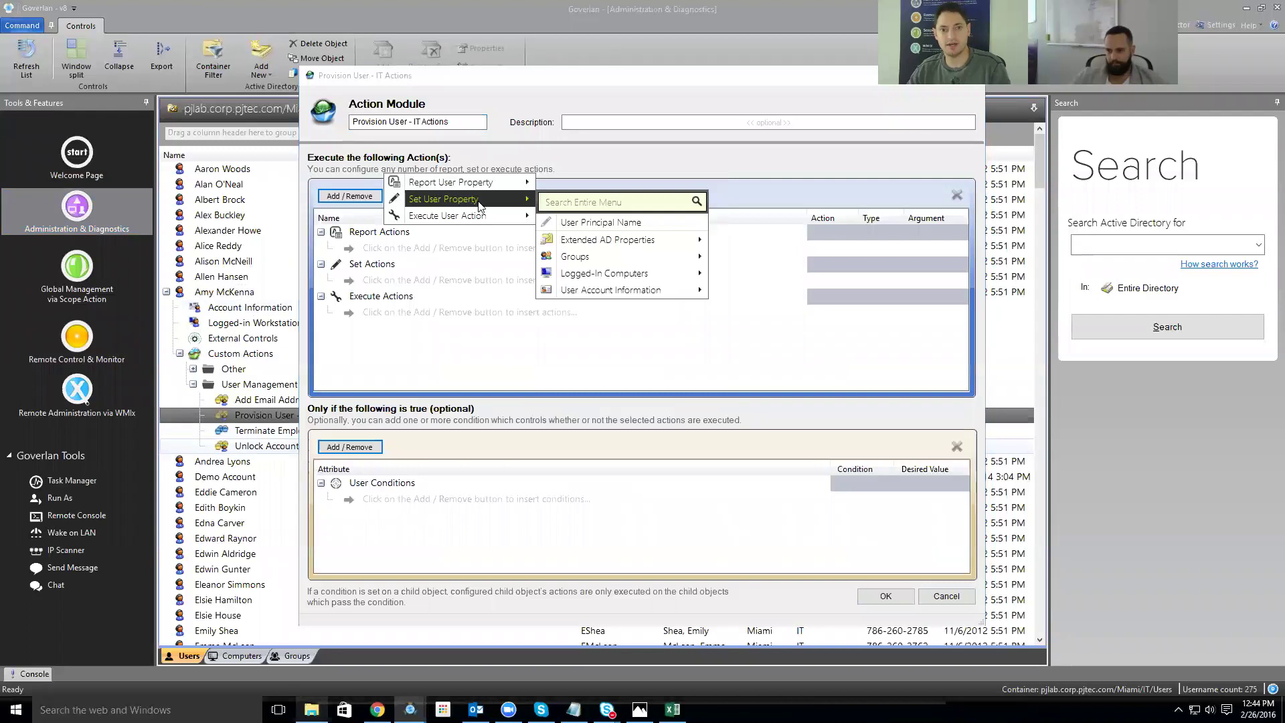
mouse_move(590, 240)
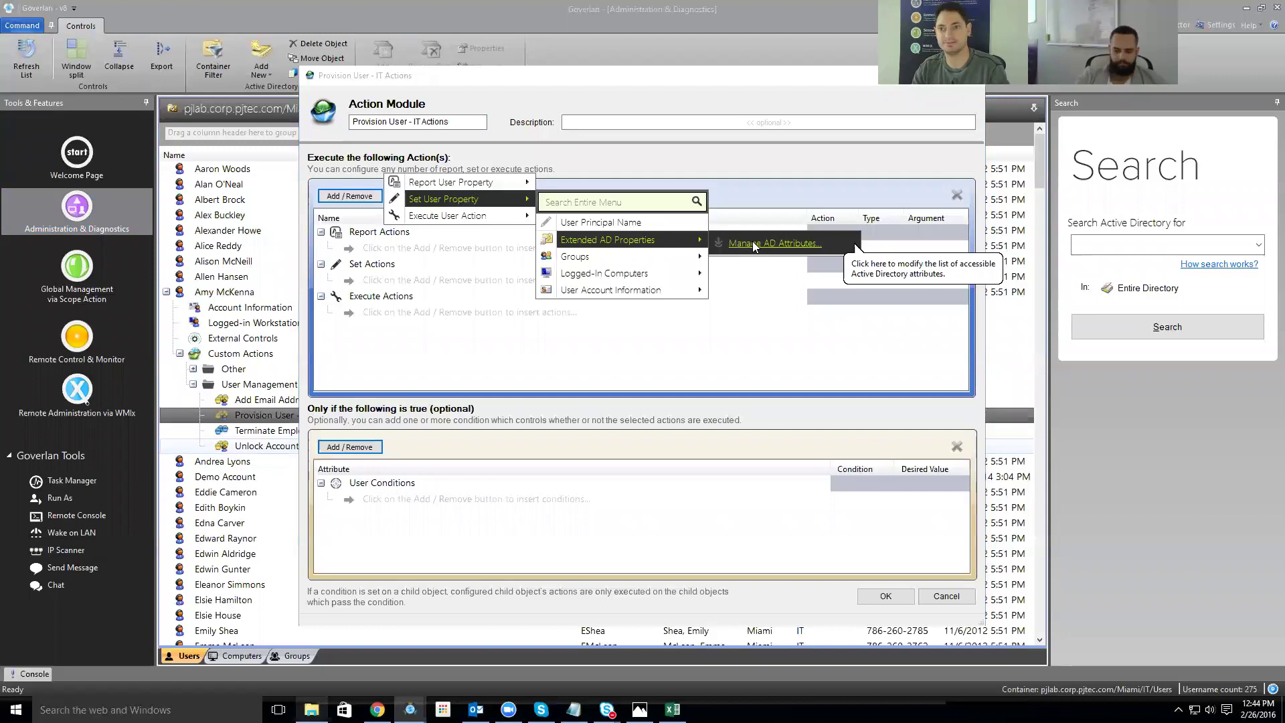
left_click(731, 141)
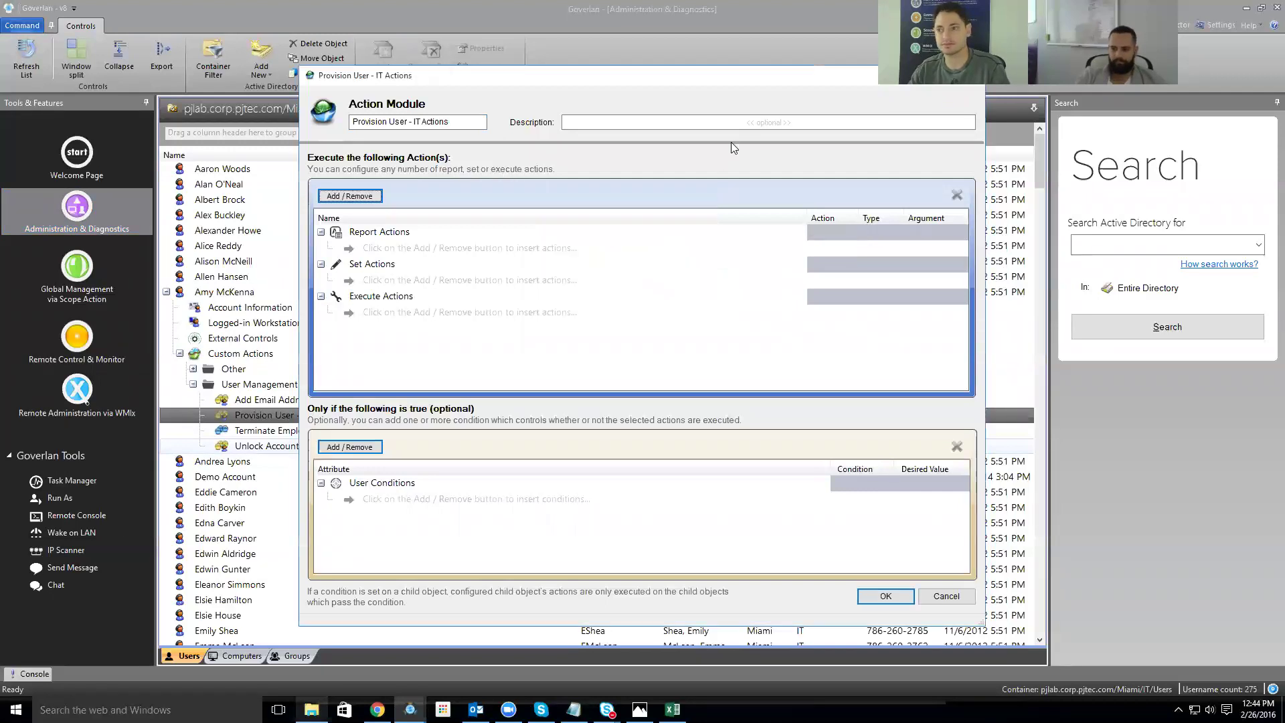
key("Escape")
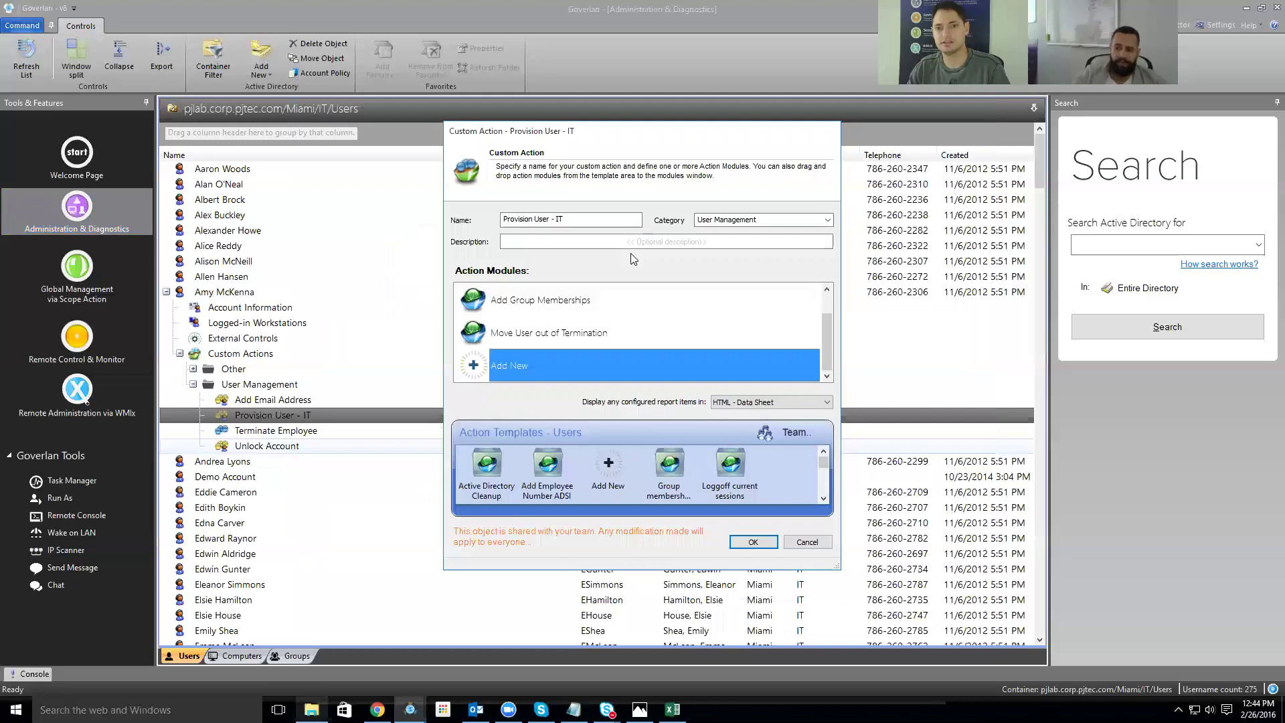
key("Return")
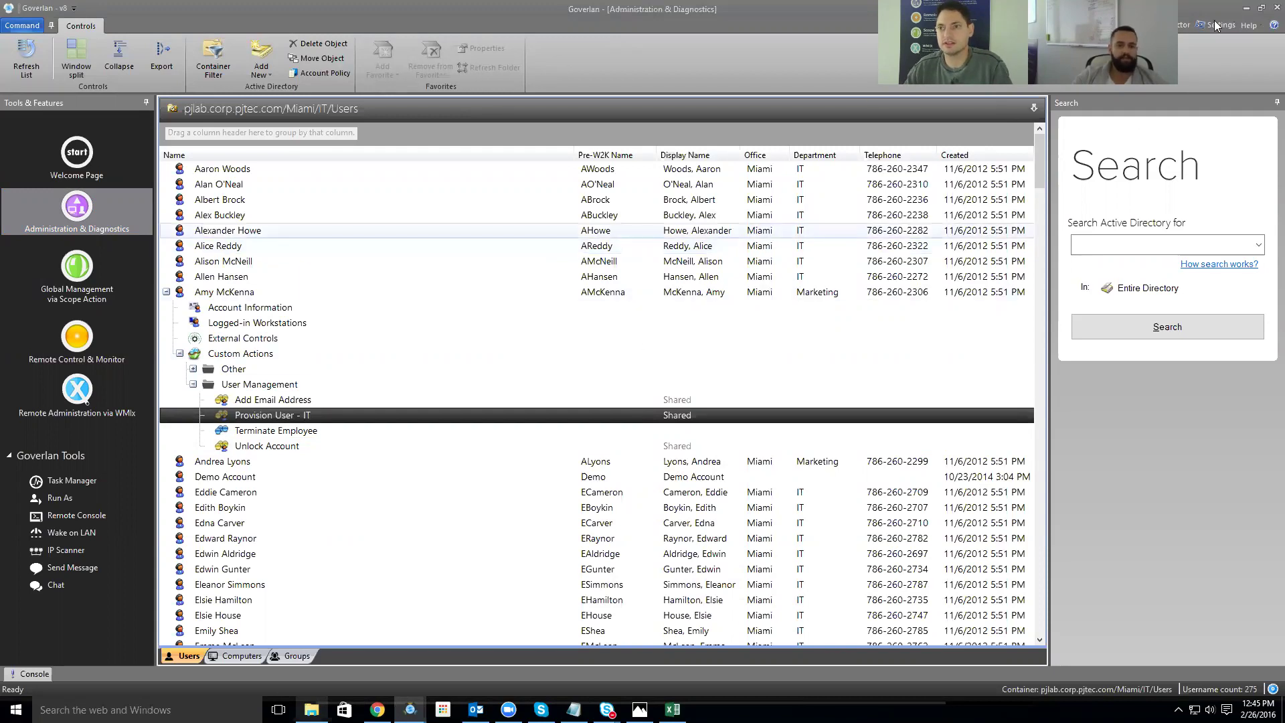
- View the licensed features in Goverlan's About information and close it
left_click(1246, 25)
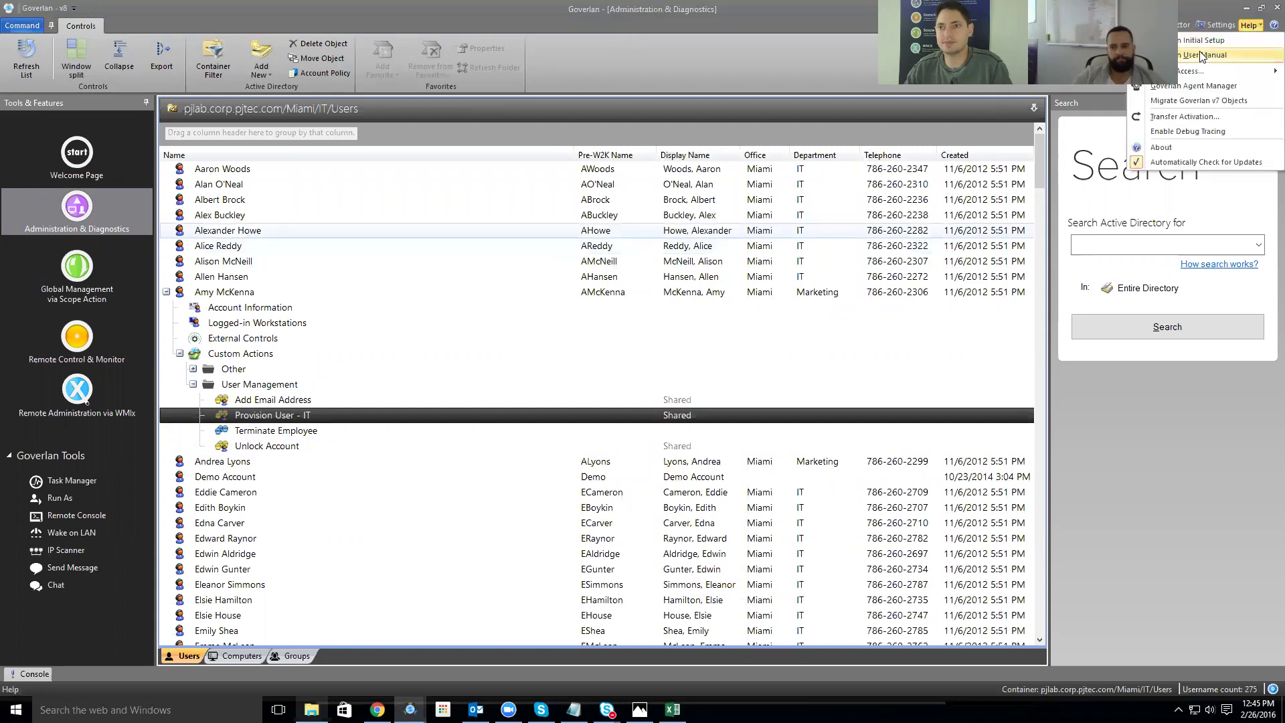
left_click(1183, 154)
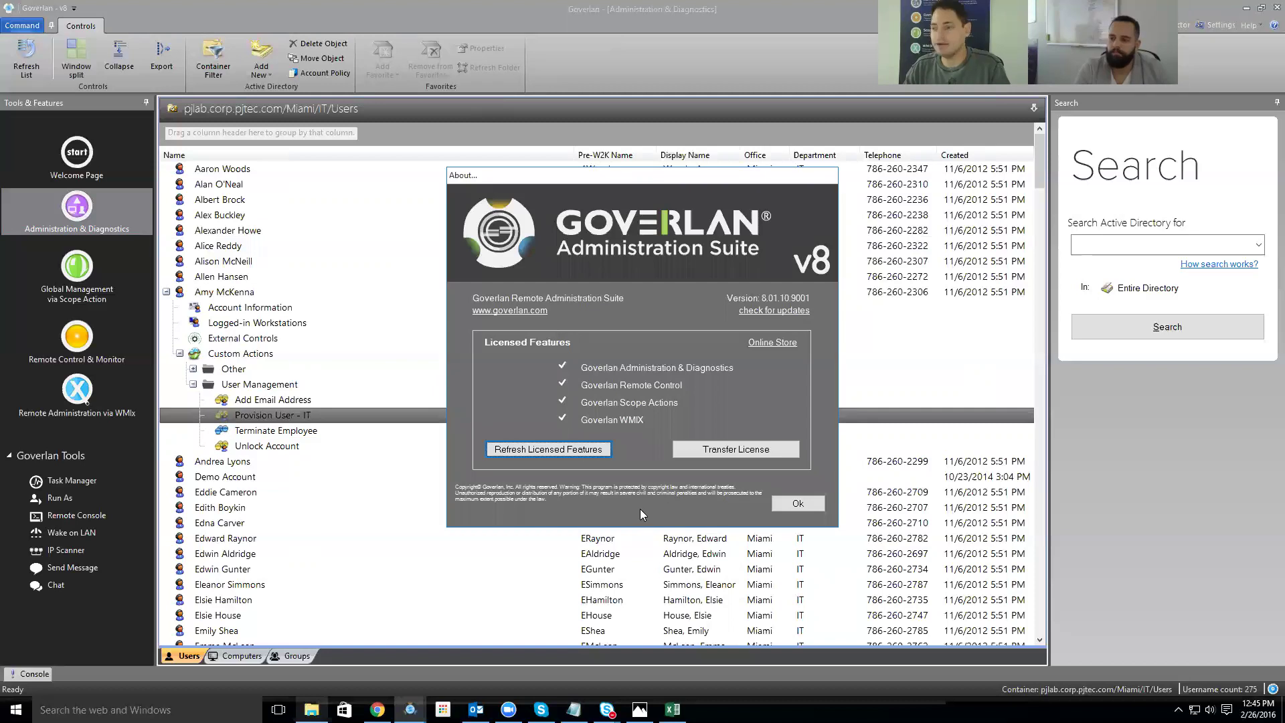
key("Escape")
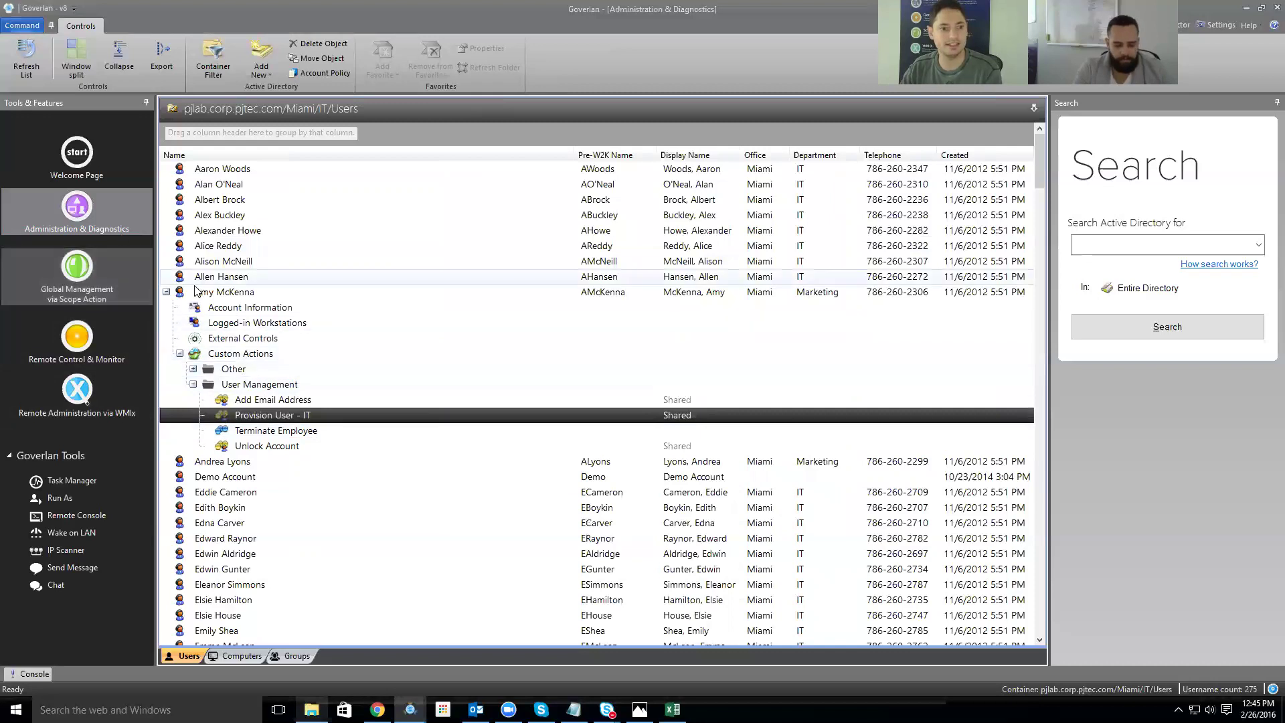
- Expand the first user in the Miami/IT/Users list, view the user's account information, and close it without changes
double_click(231, 170)
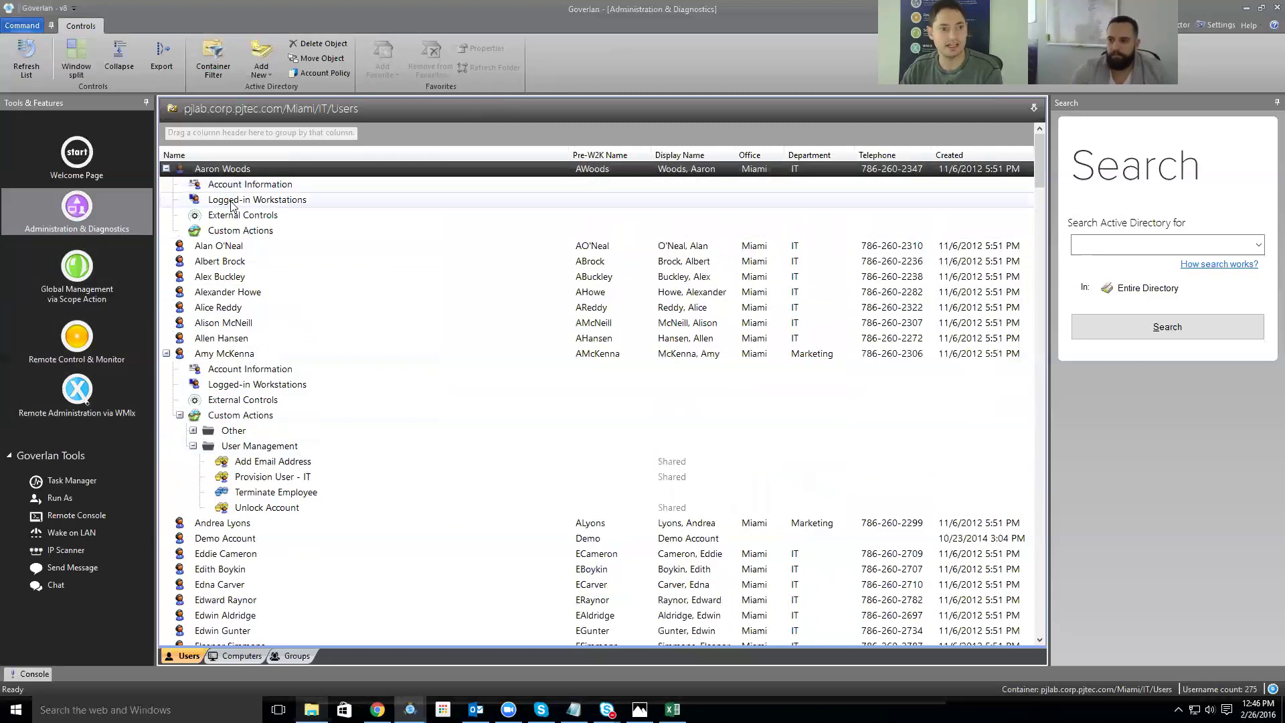
double_click(242, 184)
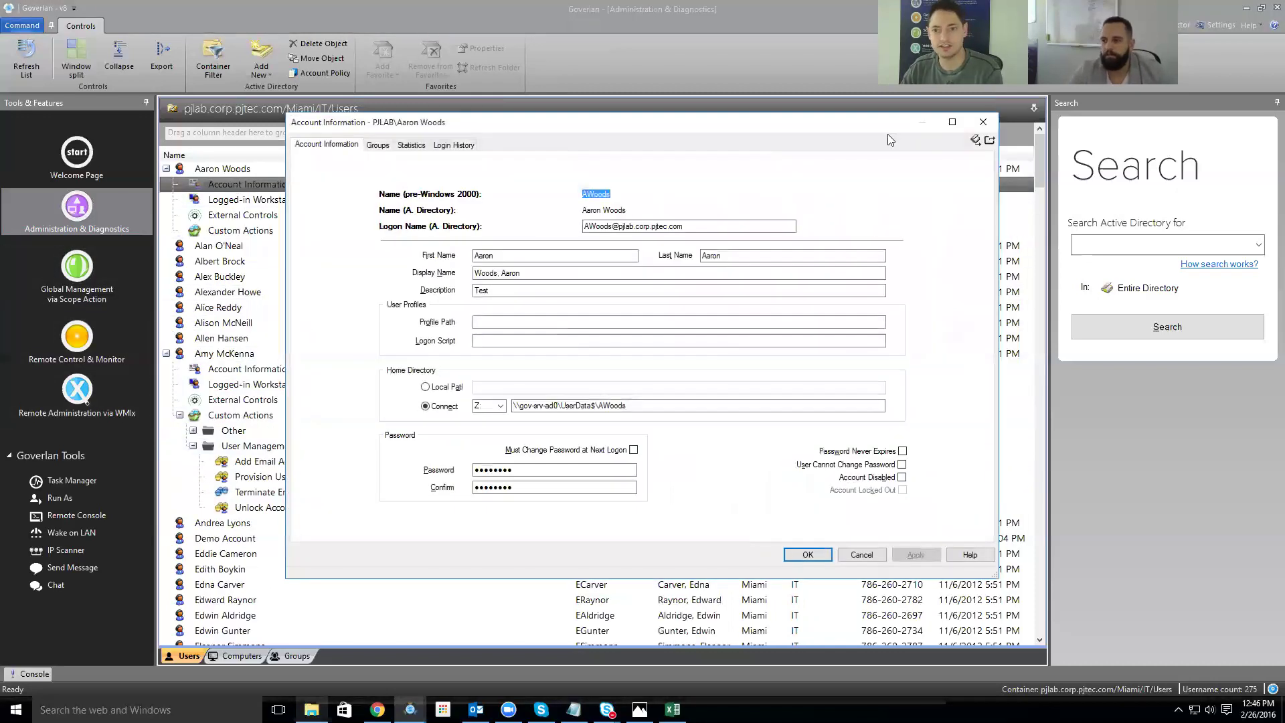
left_click(982, 121)
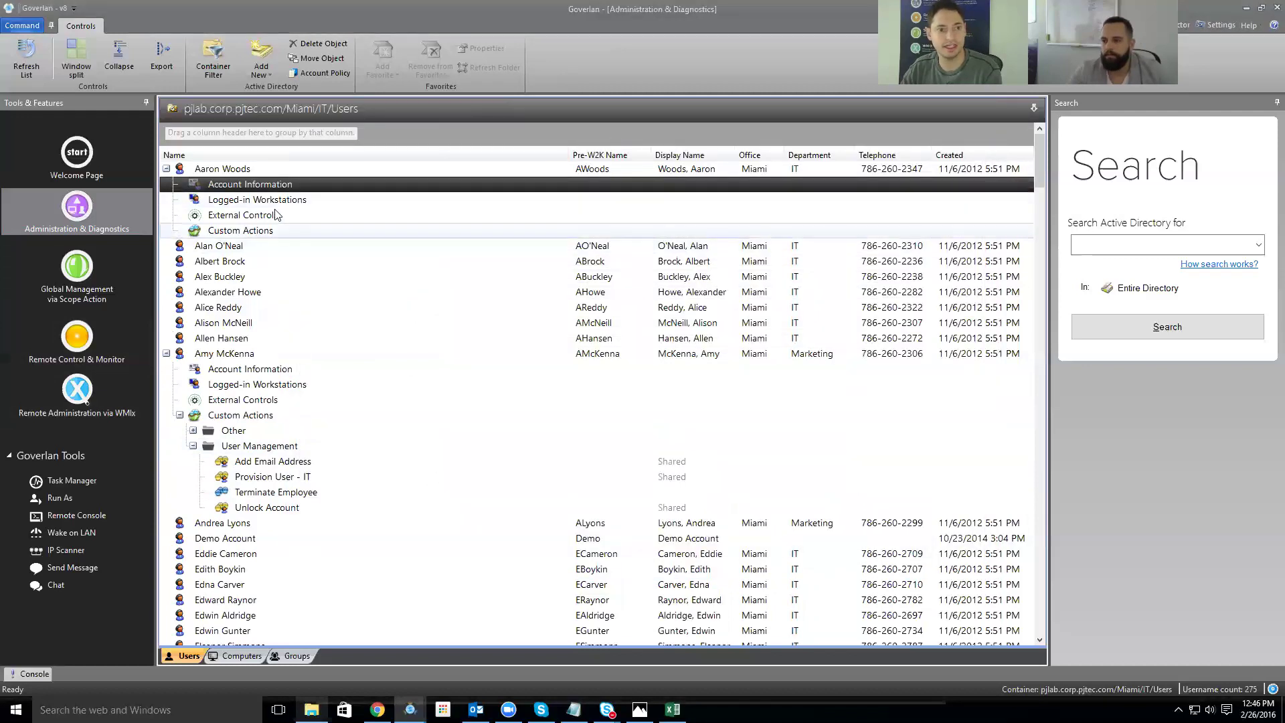
- Expand the first user's logged-in workstations and show the custom actions available for LONGHORN-3
double_click(268, 199)
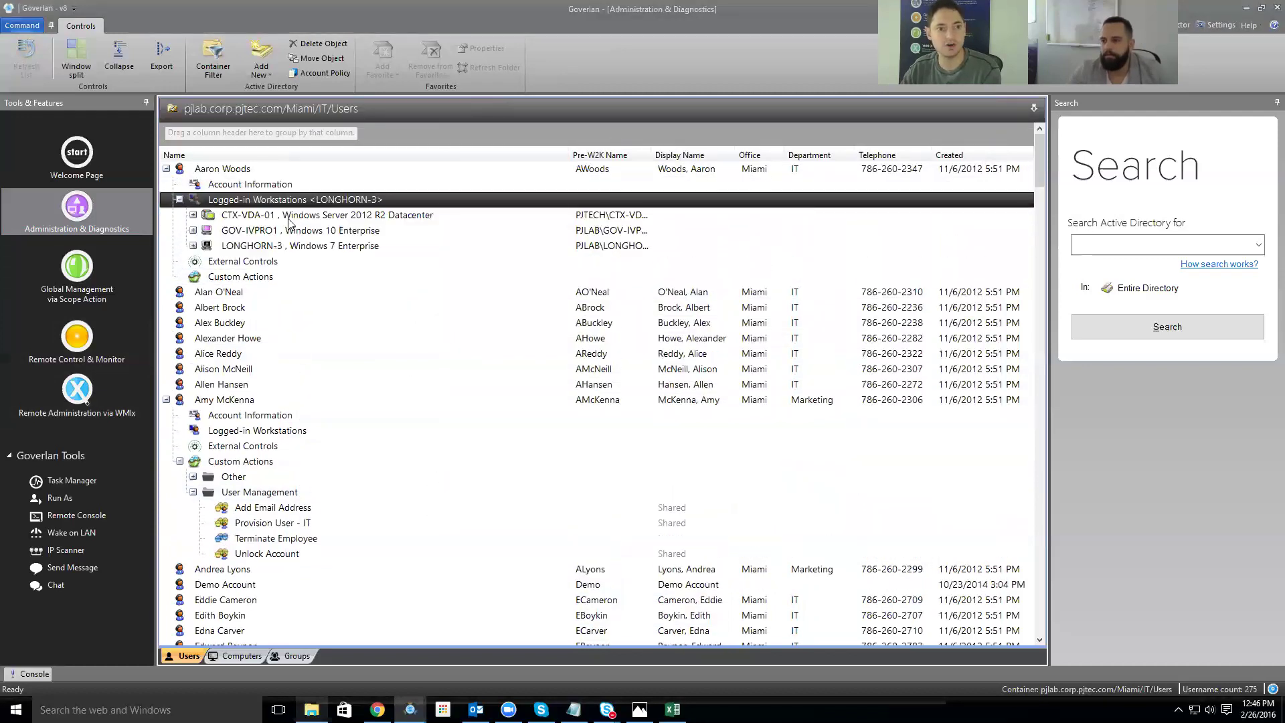
double_click(297, 245)
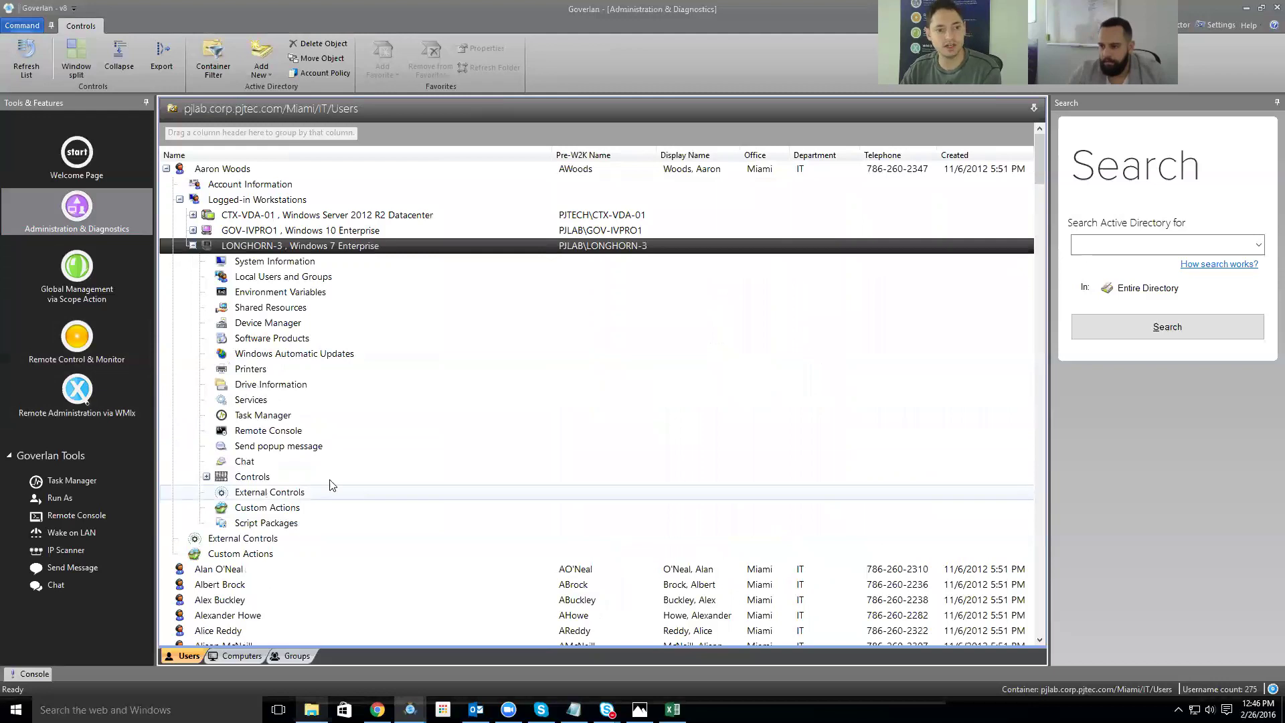
scroll(328, 482, "down", 1)
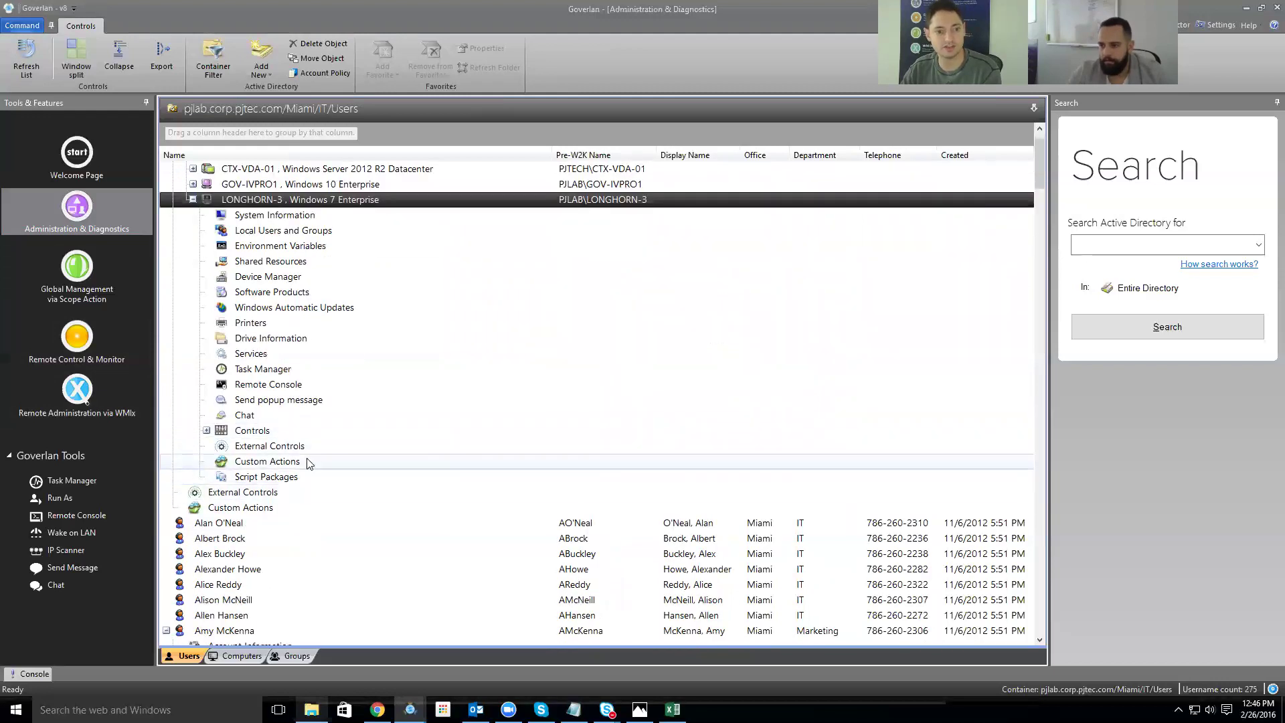
double_click(306, 460)
scroll(316, 487, "down", 2)
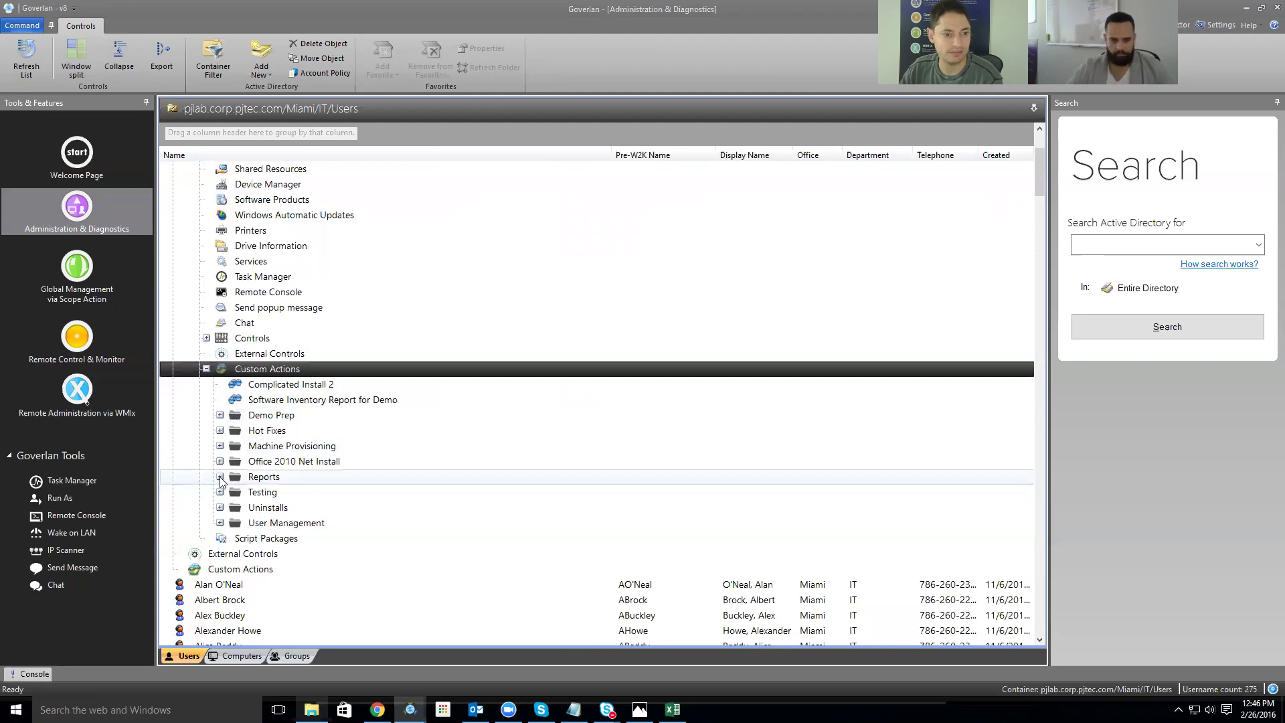
- Open the Adobe Reader Report's action module from the Reports category and review its Product Name, Product Version and Install Date report actions
left_click(221, 476)
right_click(305, 492)
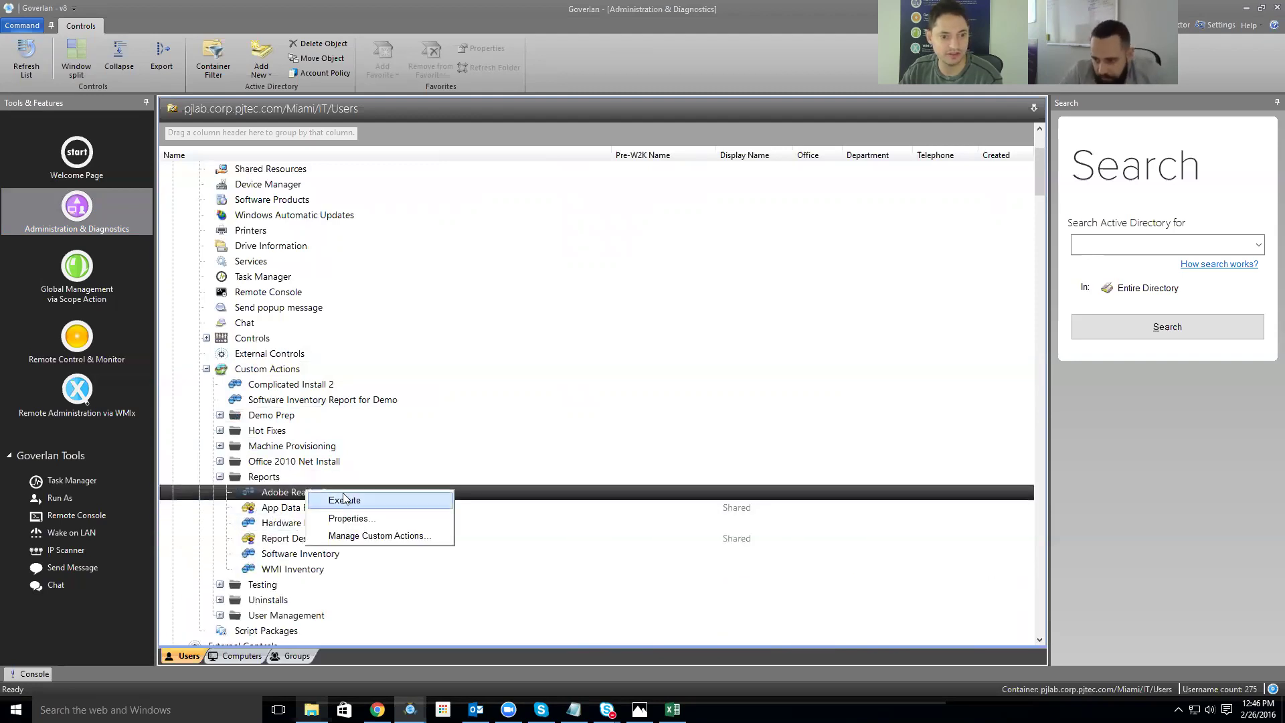
left_click(367, 521)
double_click(535, 313)
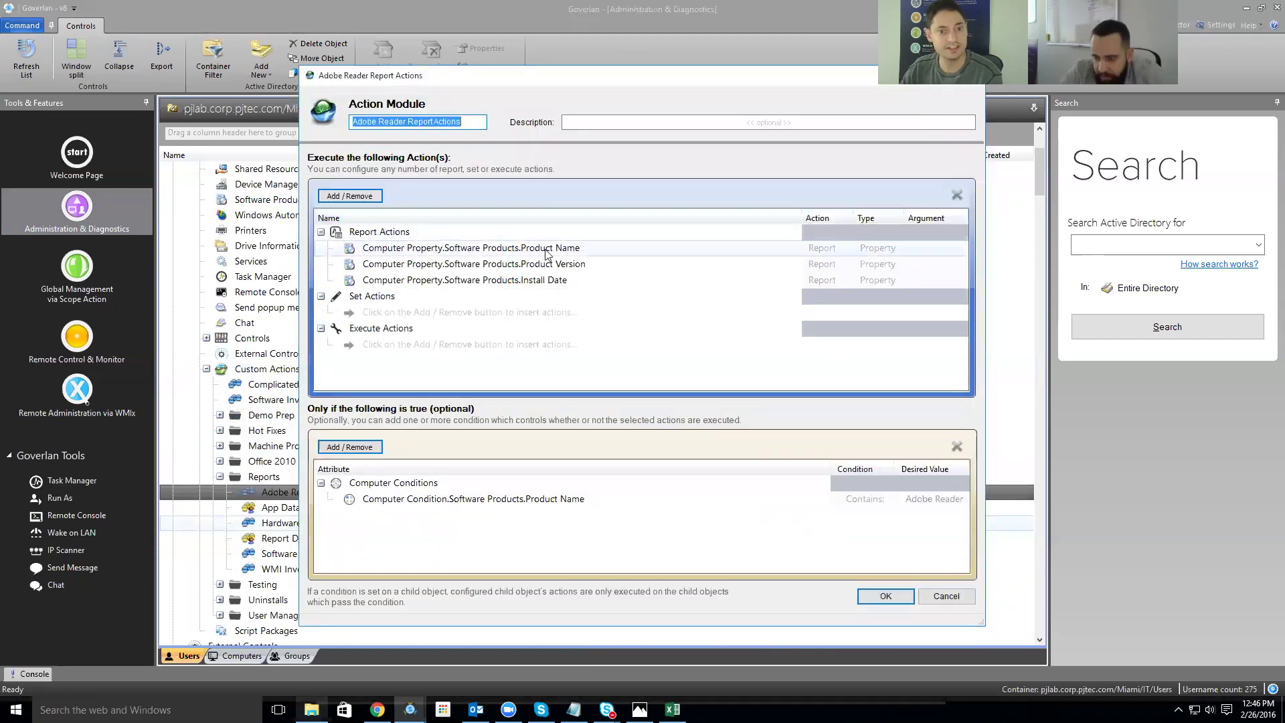
left_click(548, 250)
left_click(552, 265)
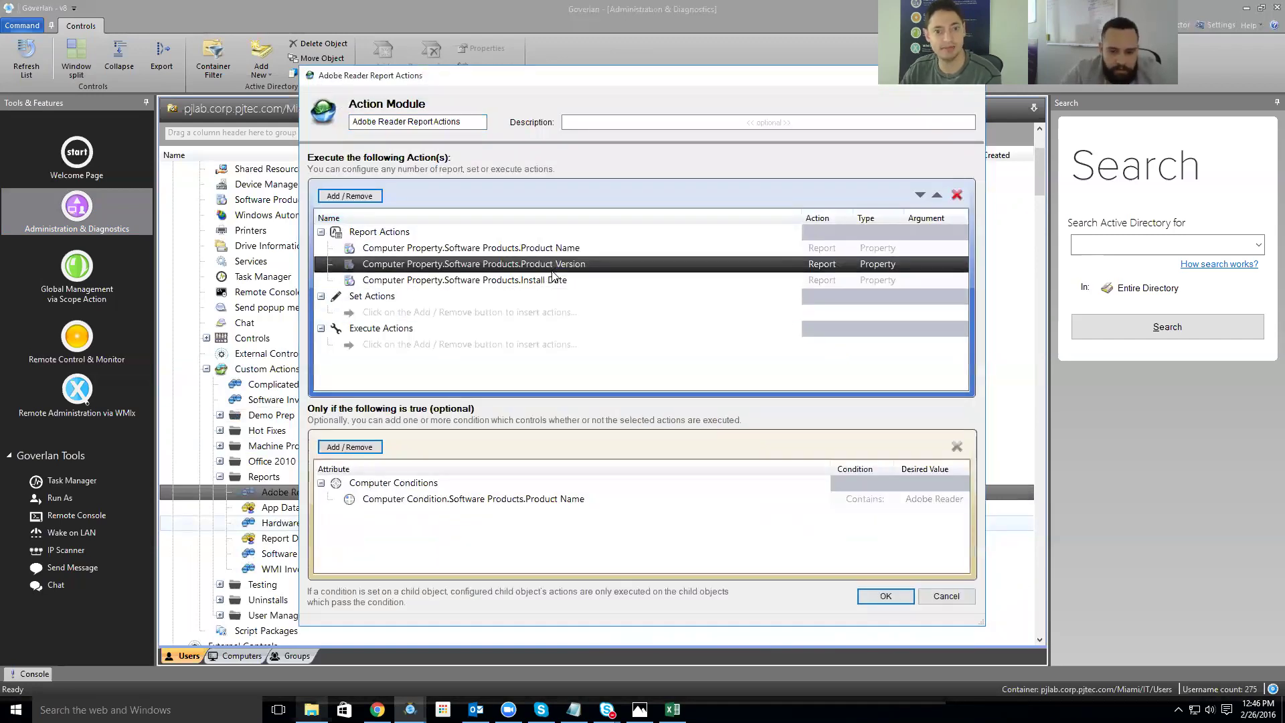
left_click(550, 281)
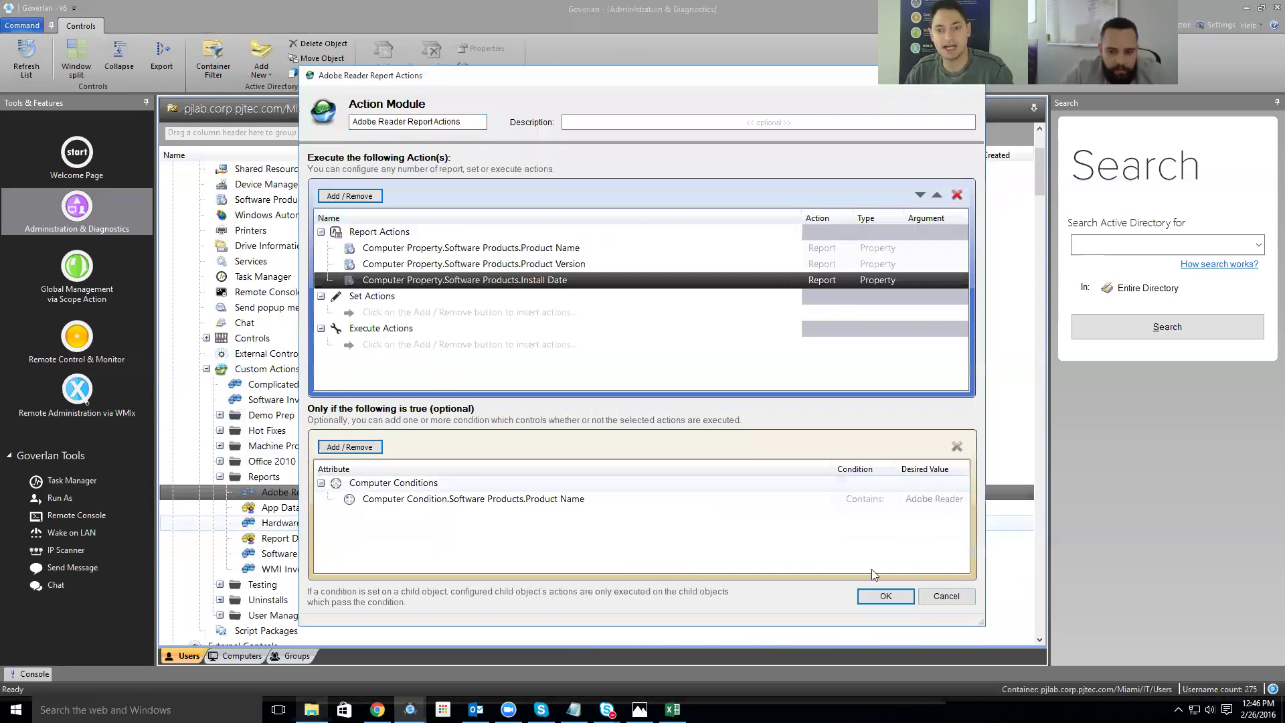
- Remove the Software Products Product Name condition containing Adobe Reader from the module, and save the module and the custom action
left_click(830, 500)
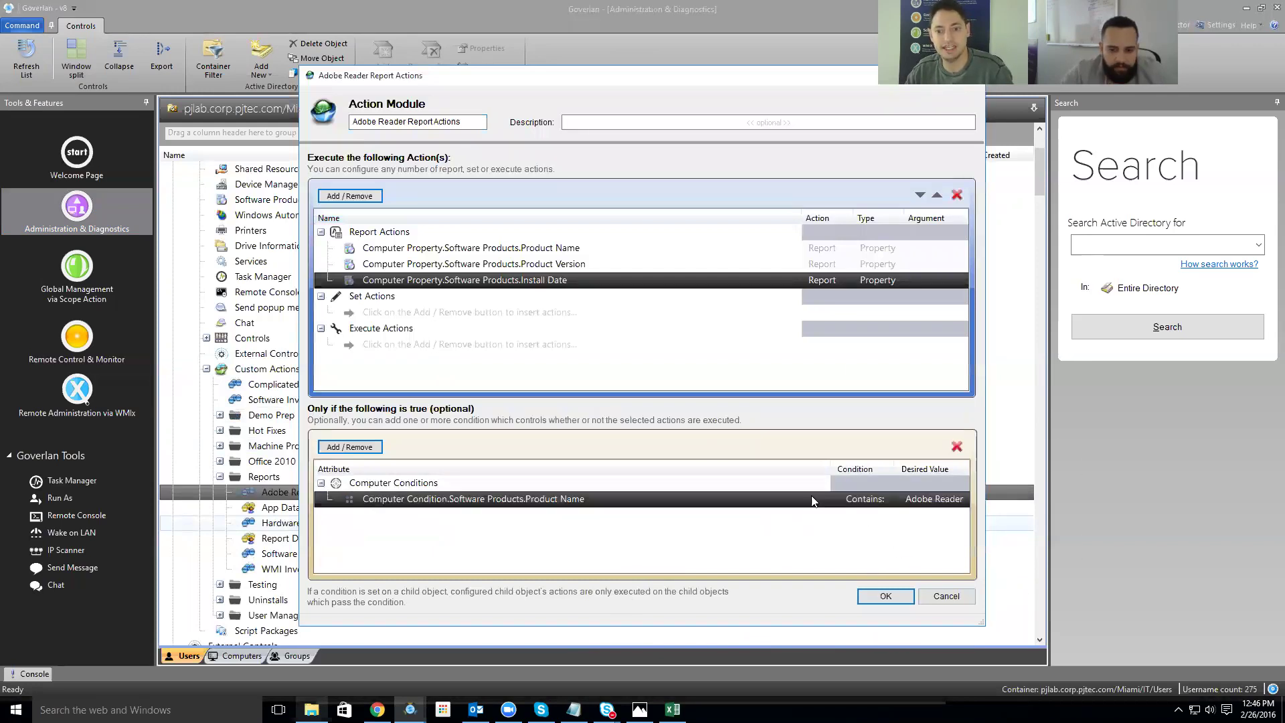
left_click(957, 447)
left_click(631, 385)
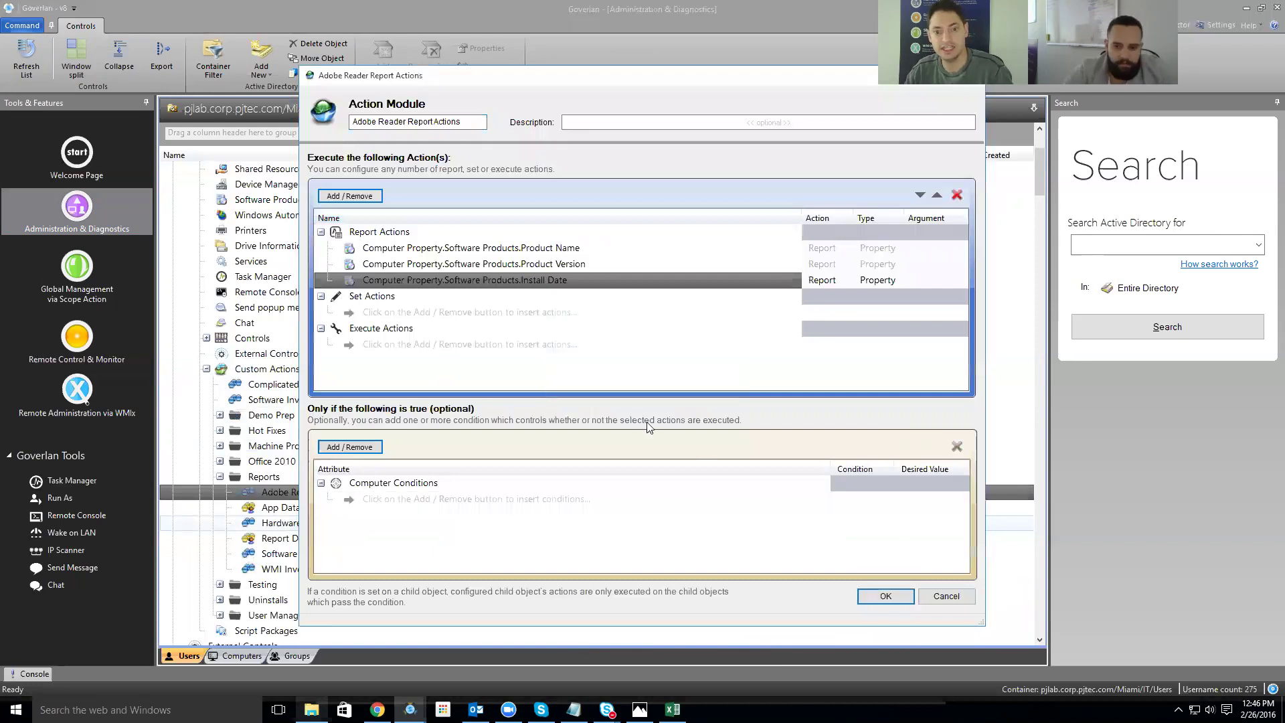
left_click(883, 593)
left_click(750, 542)
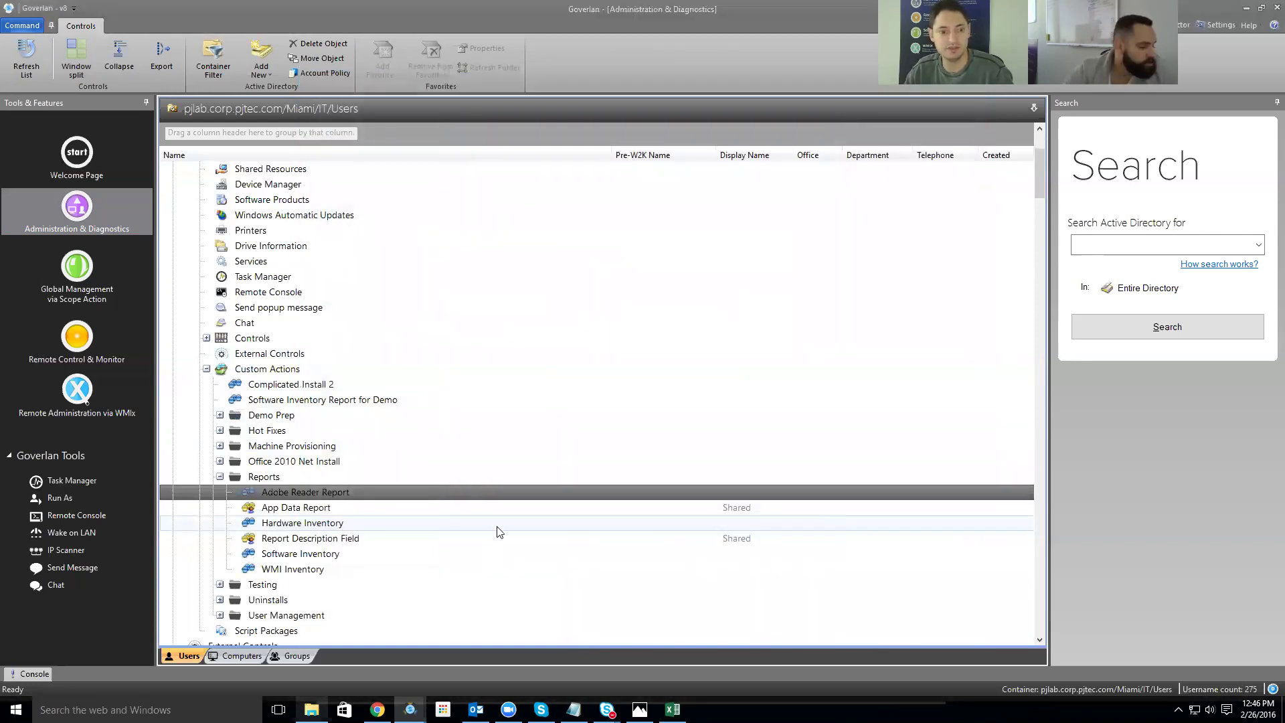
- Run the Adobe Reader Report custom action on LONGHORN-3 and close the older Terminate Employee workbook behind the report in Excel
left_click(247, 372)
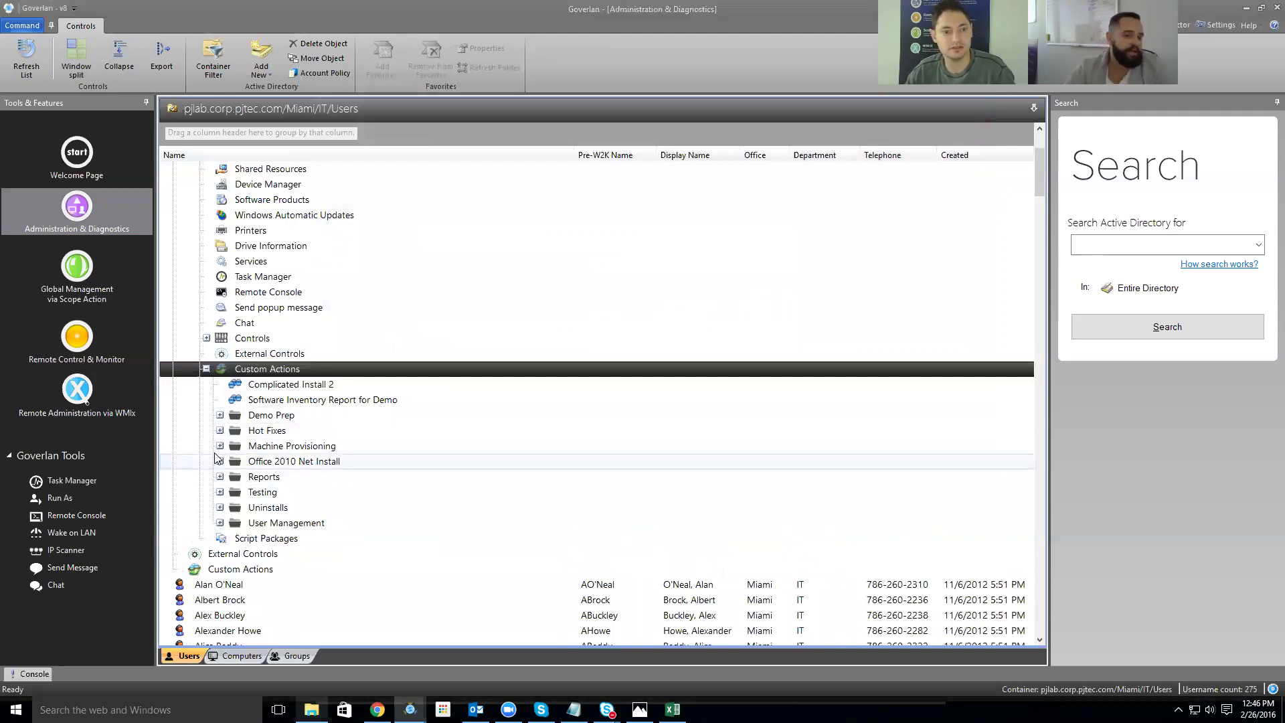
left_click(219, 477)
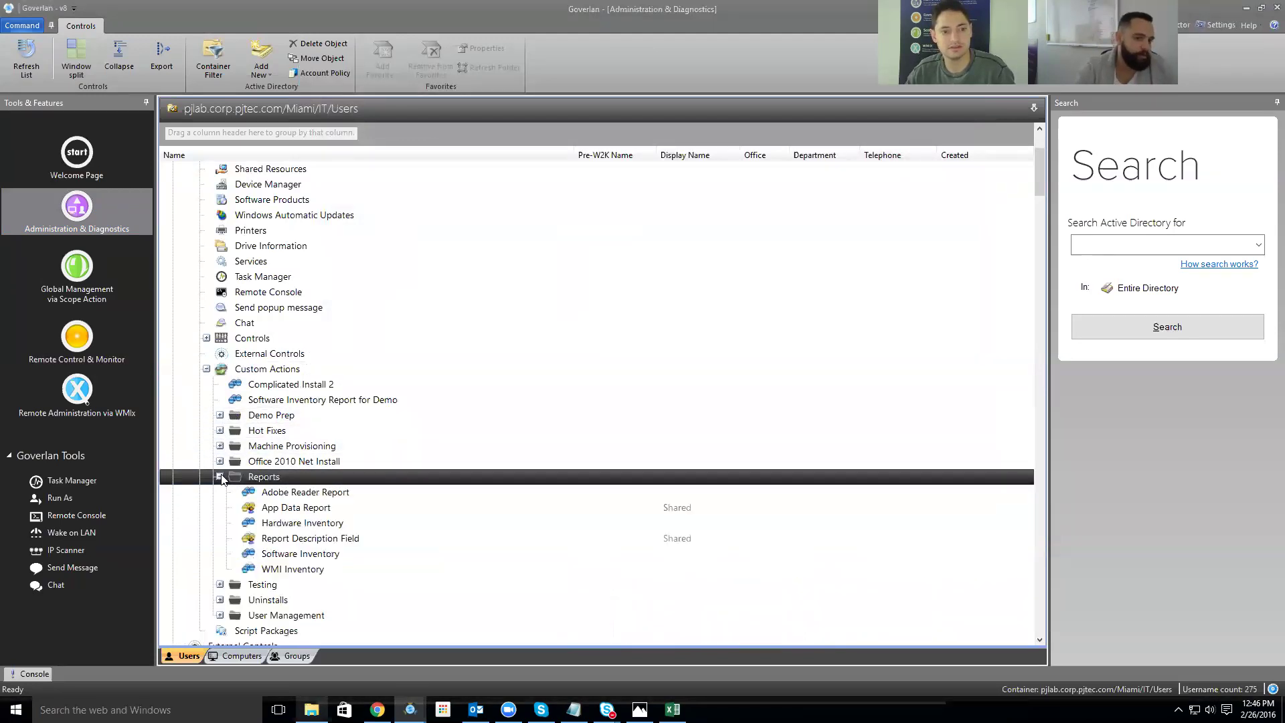
double_click(271, 491)
left_click(676, 383)
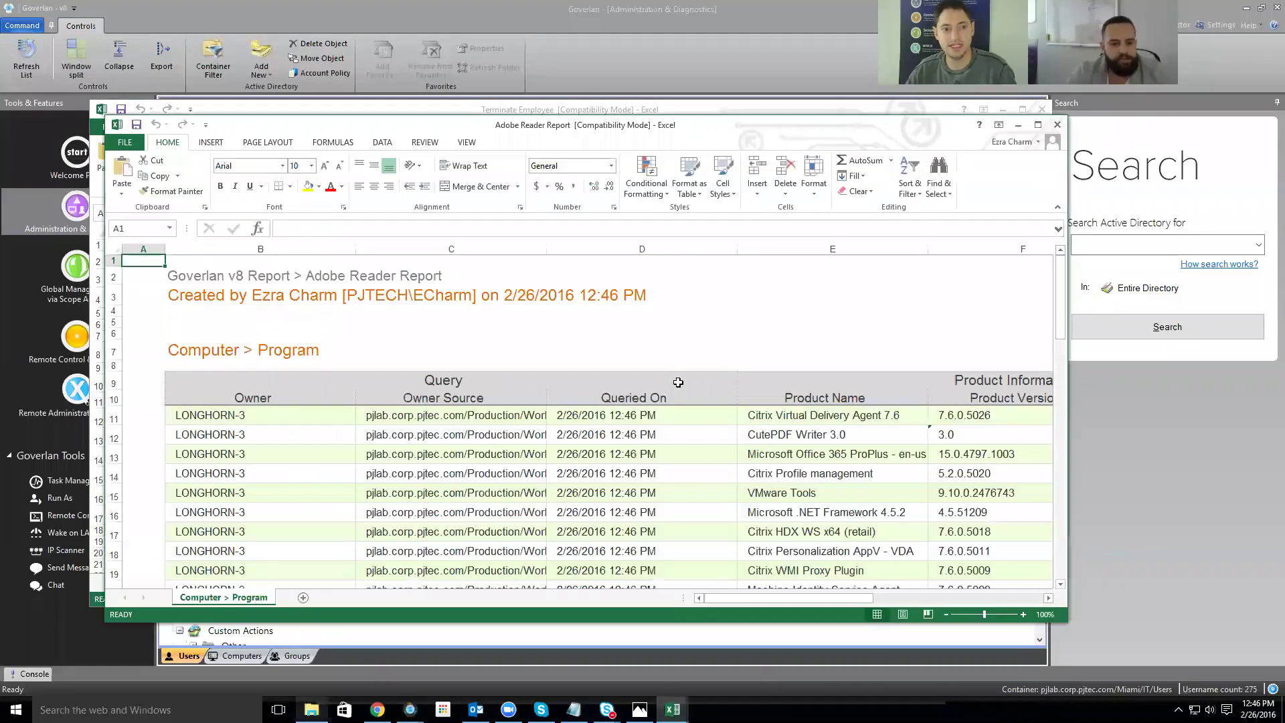
scroll(676, 378, "down", 6)
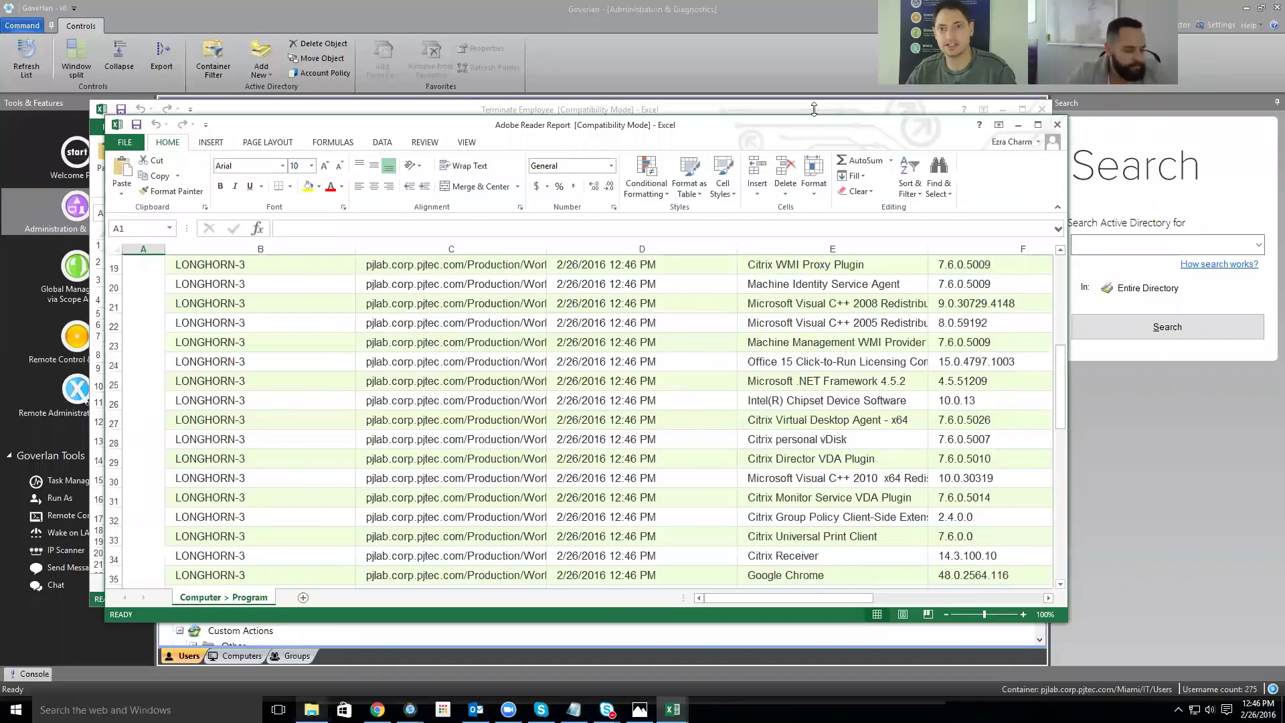
left_click(1041, 109)
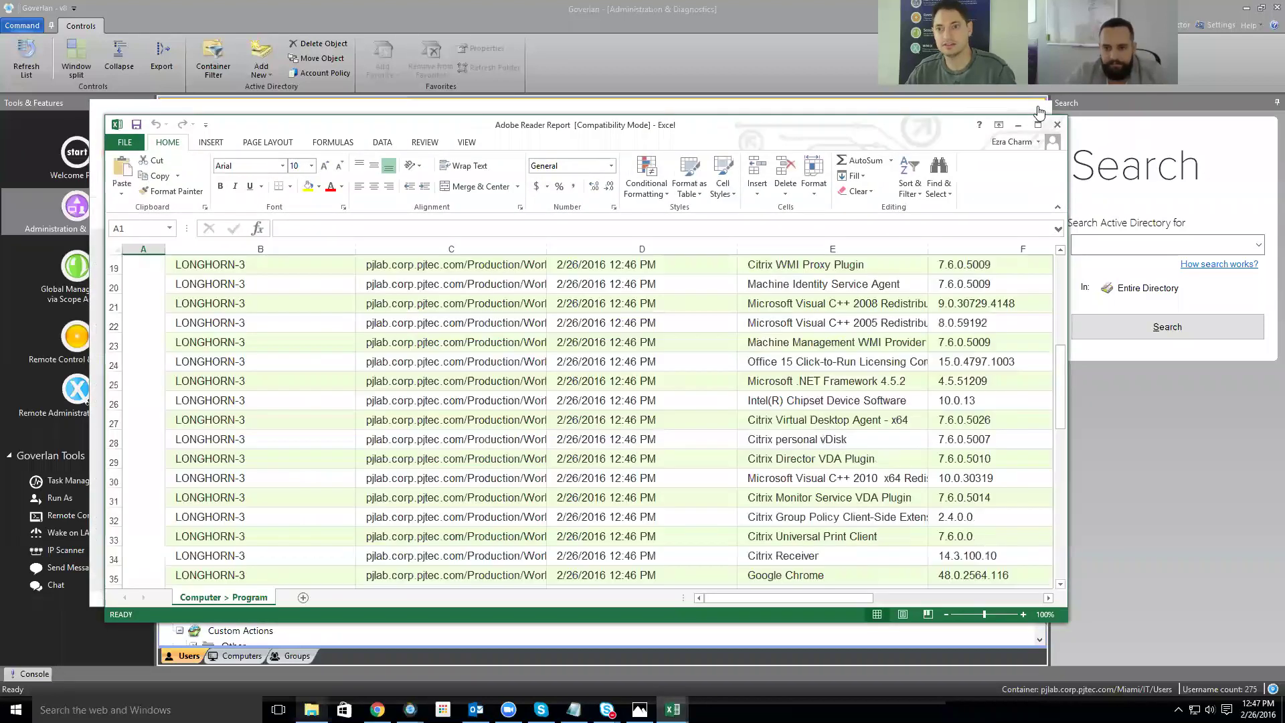
- Look through the Adobe Reader Report's Product Name column, select the Adobe Reader entry, and return to the start of the list
scroll(441, 373, "down", 10)
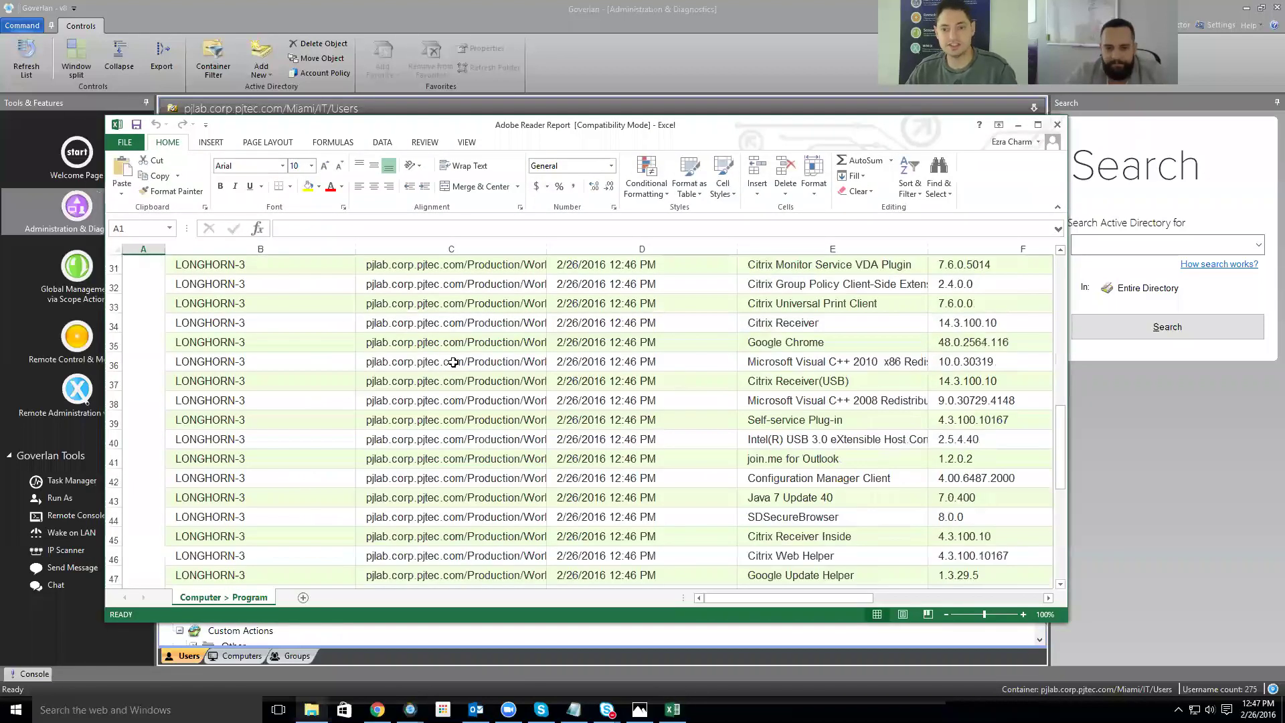
scroll(483, 349, "down", 4)
scroll(491, 350, "up", 5)
scroll(554, 385, "down", 4)
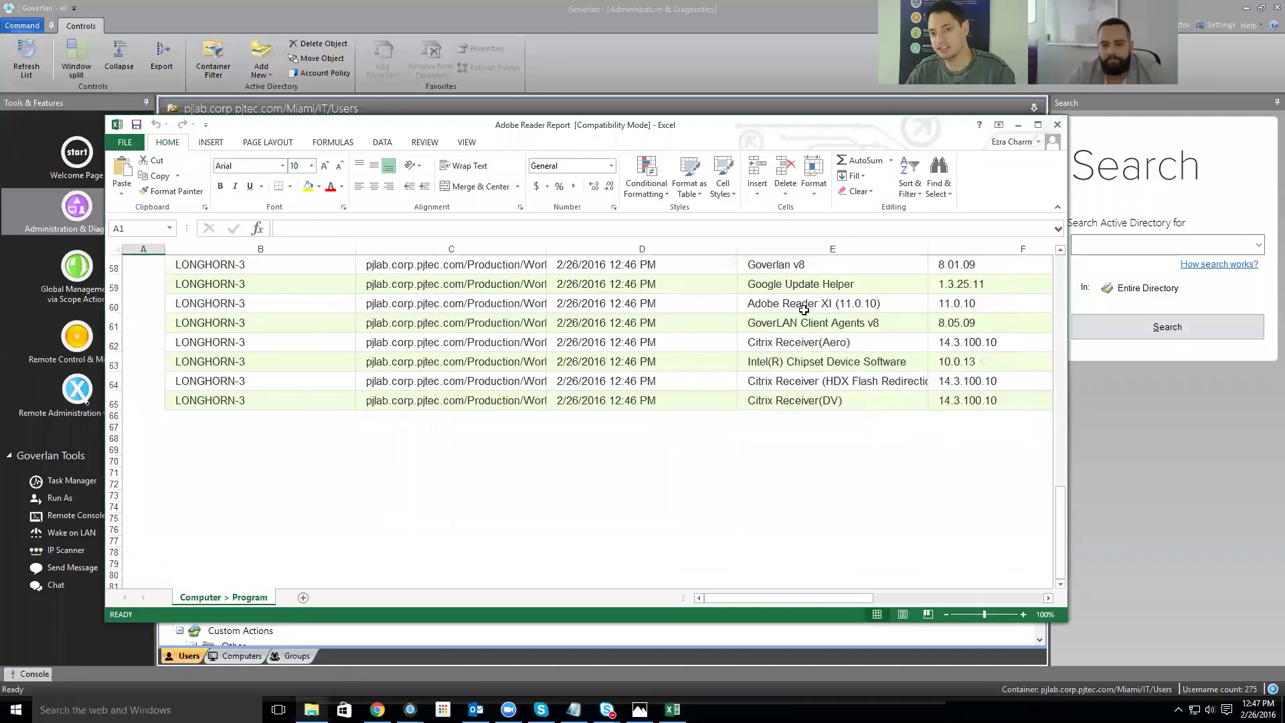
left_click(769, 310)
scroll(843, 269, "up", 11)
scroll(847, 270, "up", 6)
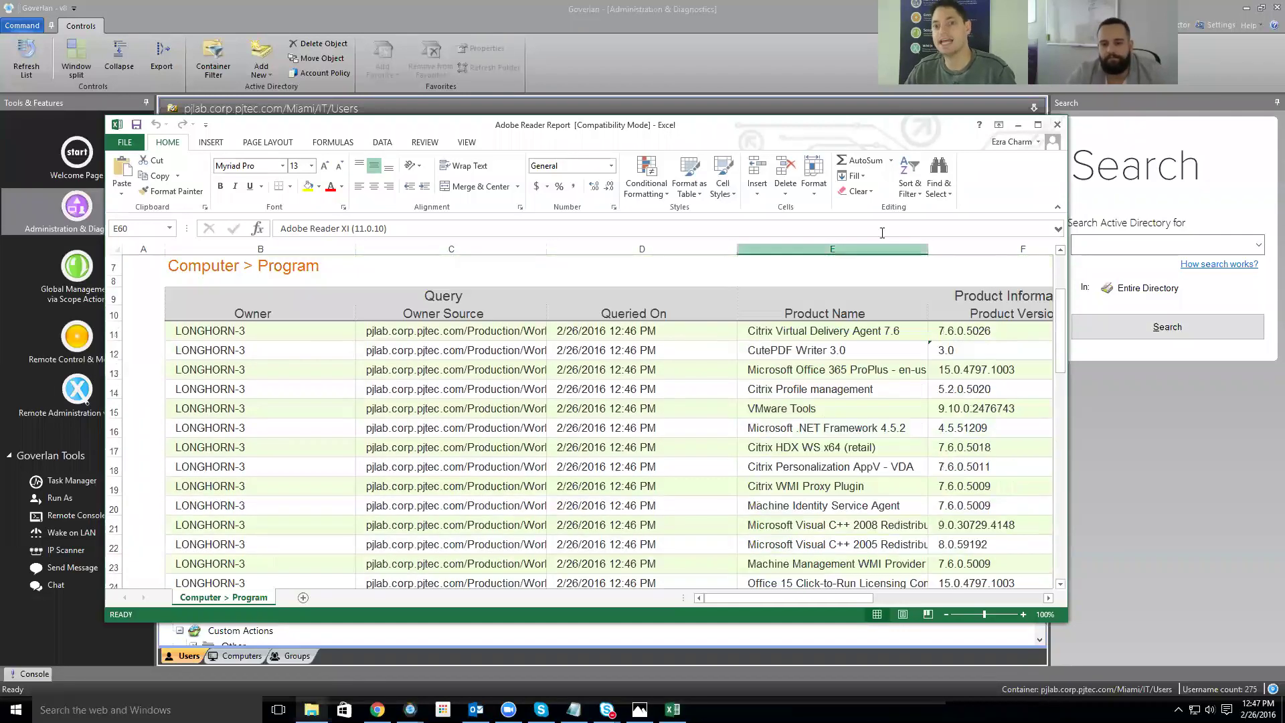
- Close the Adobe Reader Report workbook and look through the Other and User Management custom actions listed under LONGHORN-3
left_click(1056, 126)
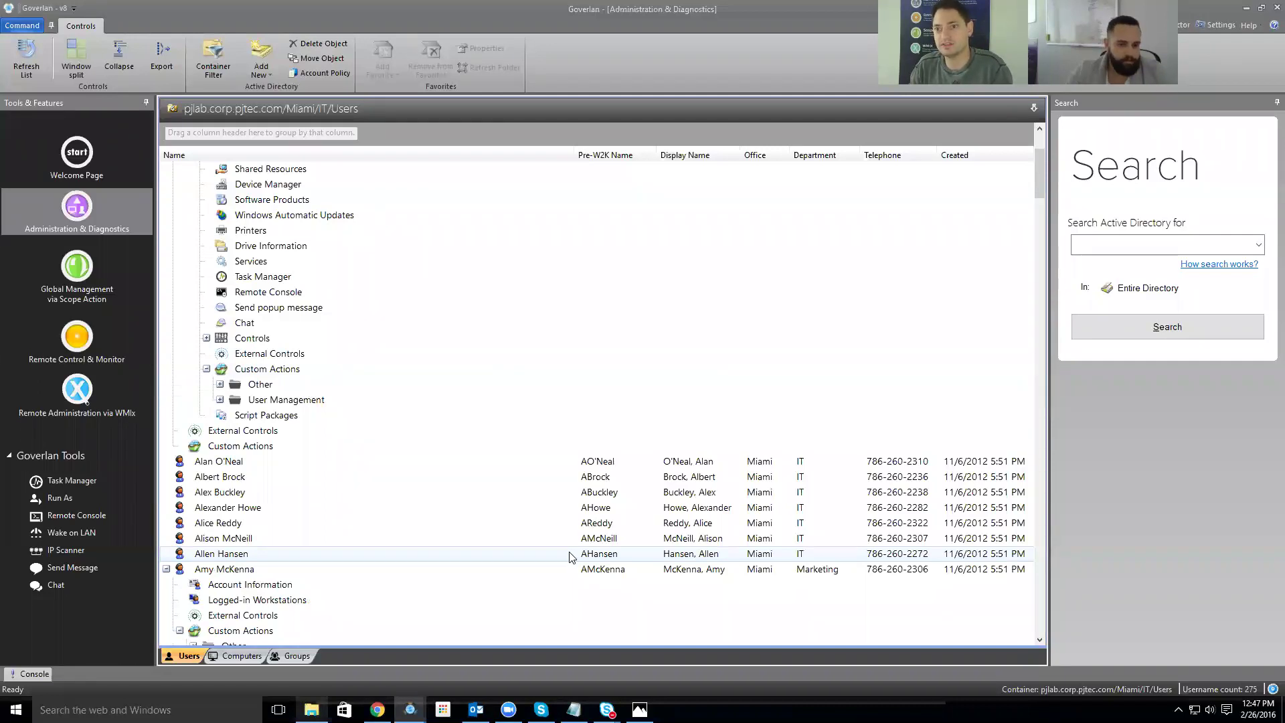
left_click(261, 384)
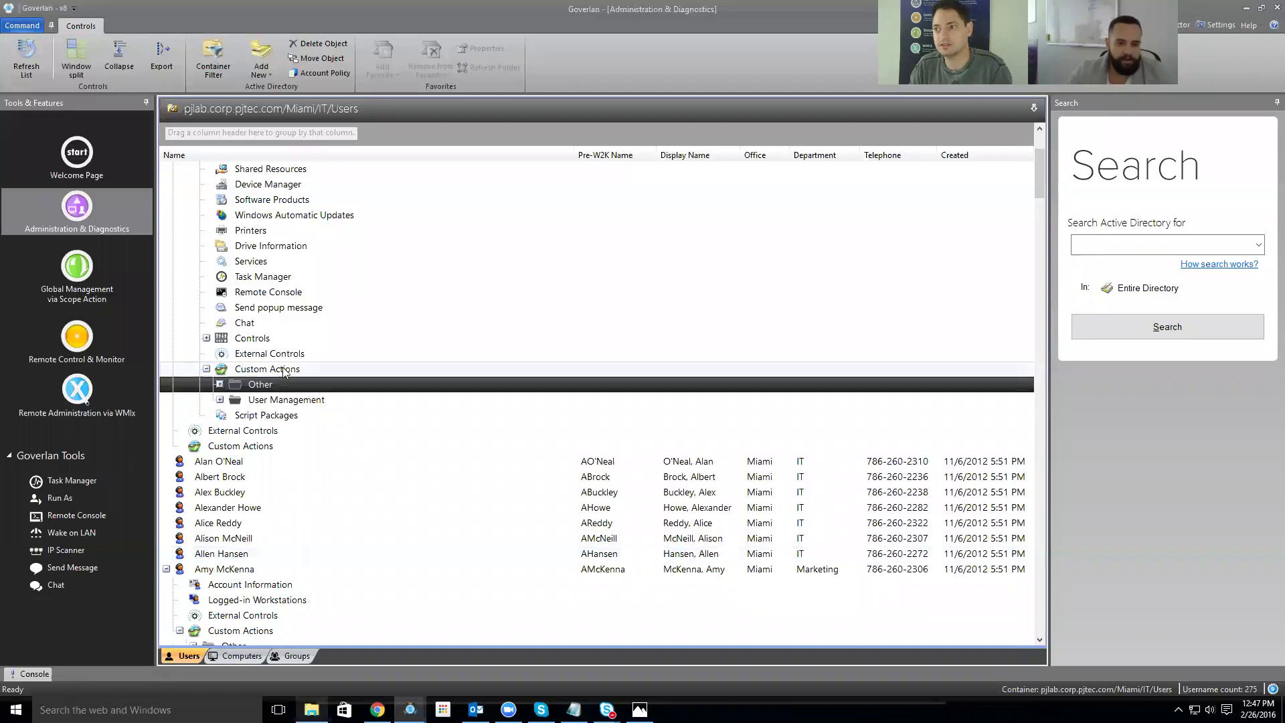
double_click(261, 386)
double_click(314, 415)
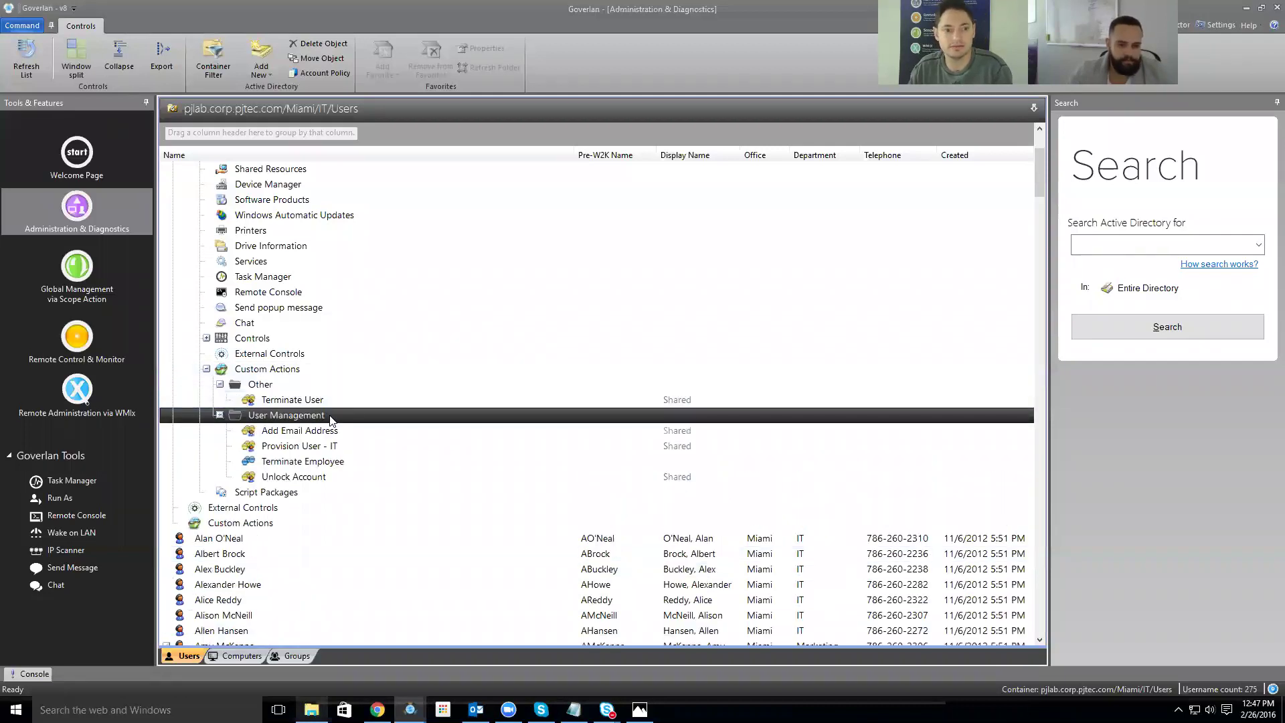
right_click(292, 466)
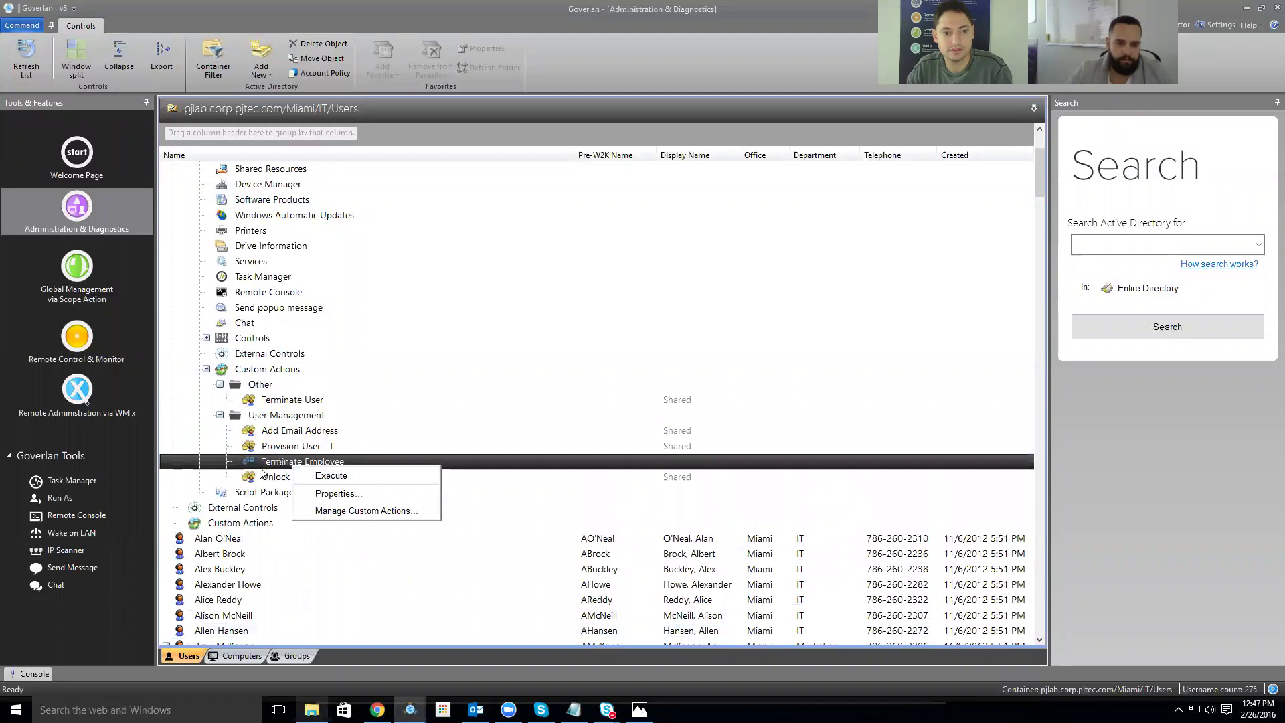
left_click(270, 448)
right_click(269, 448)
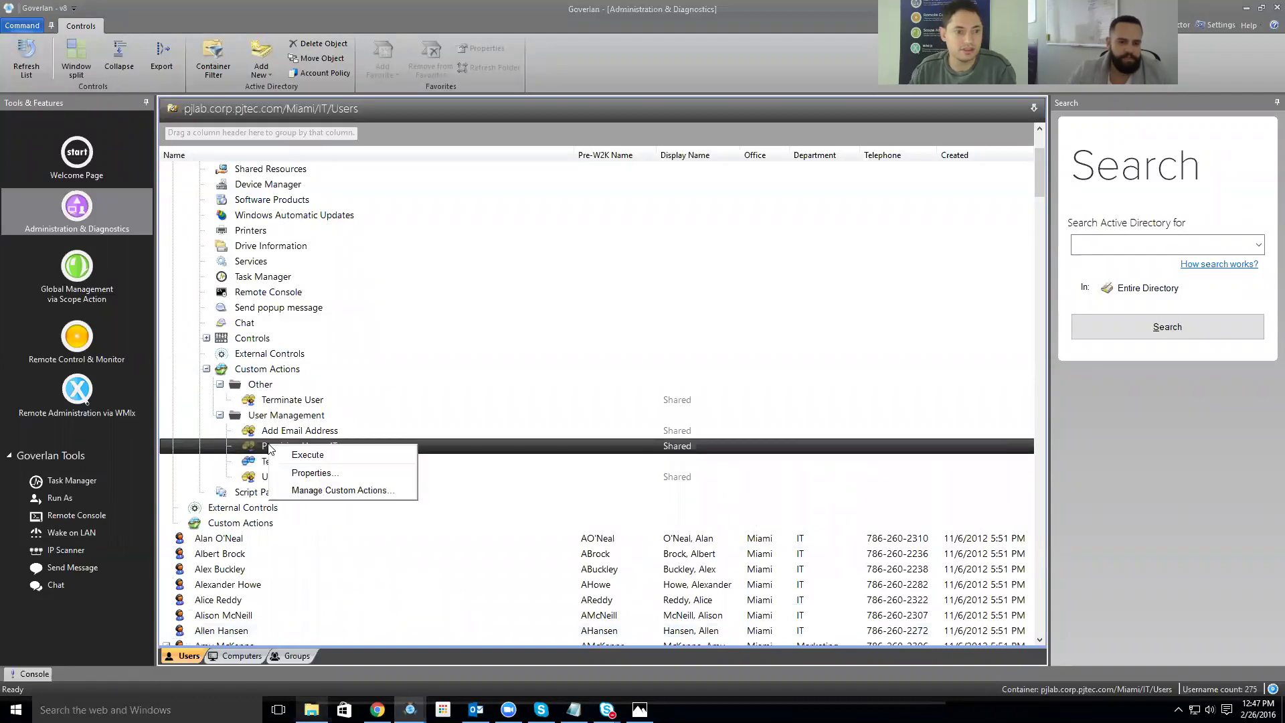
key("Escape")
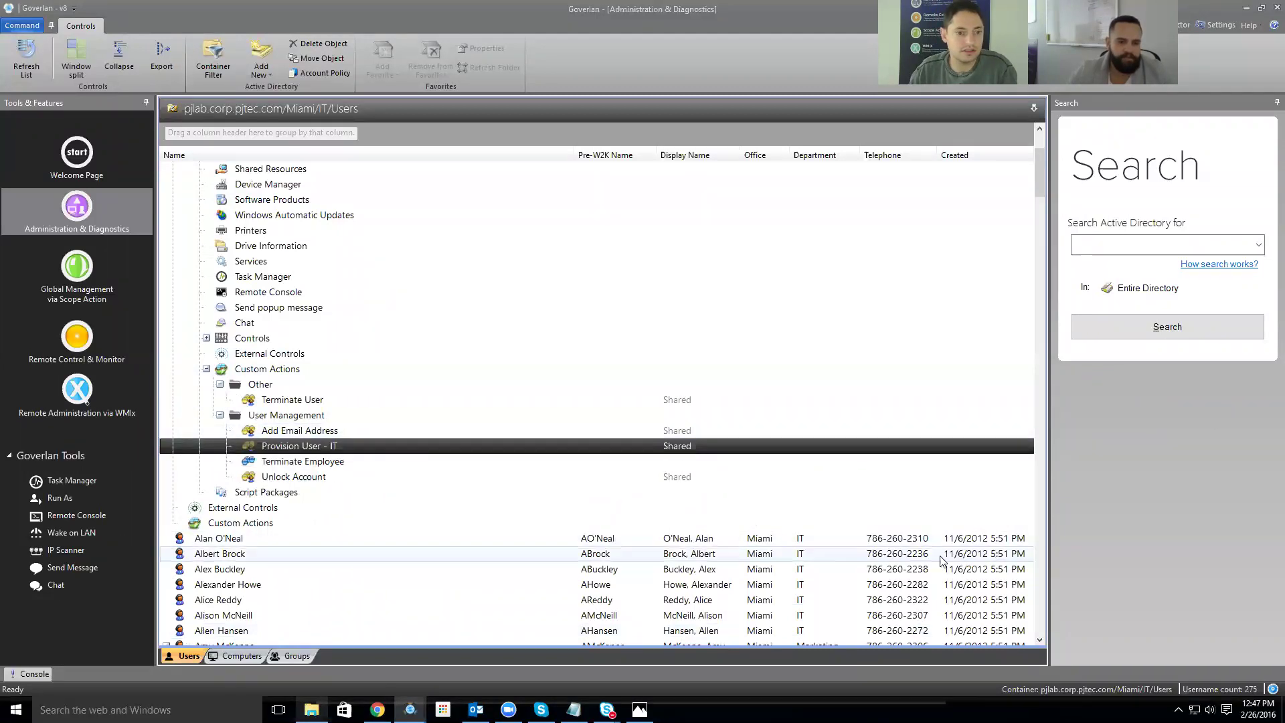
- Reload the LONGHORN-3 node and open the Adobe Reader Report's action module from the Reports category of its custom actions
scroll(264, 251, "up", 3)
double_click(264, 247)
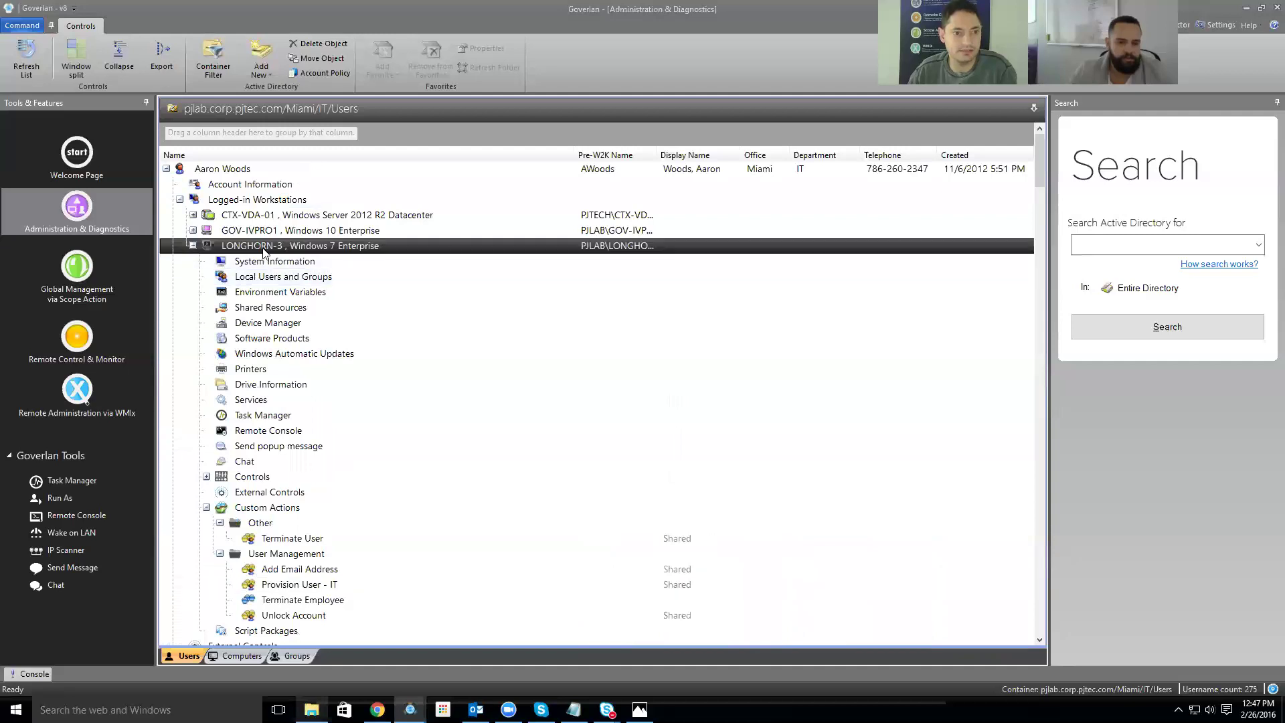
double_click(265, 246)
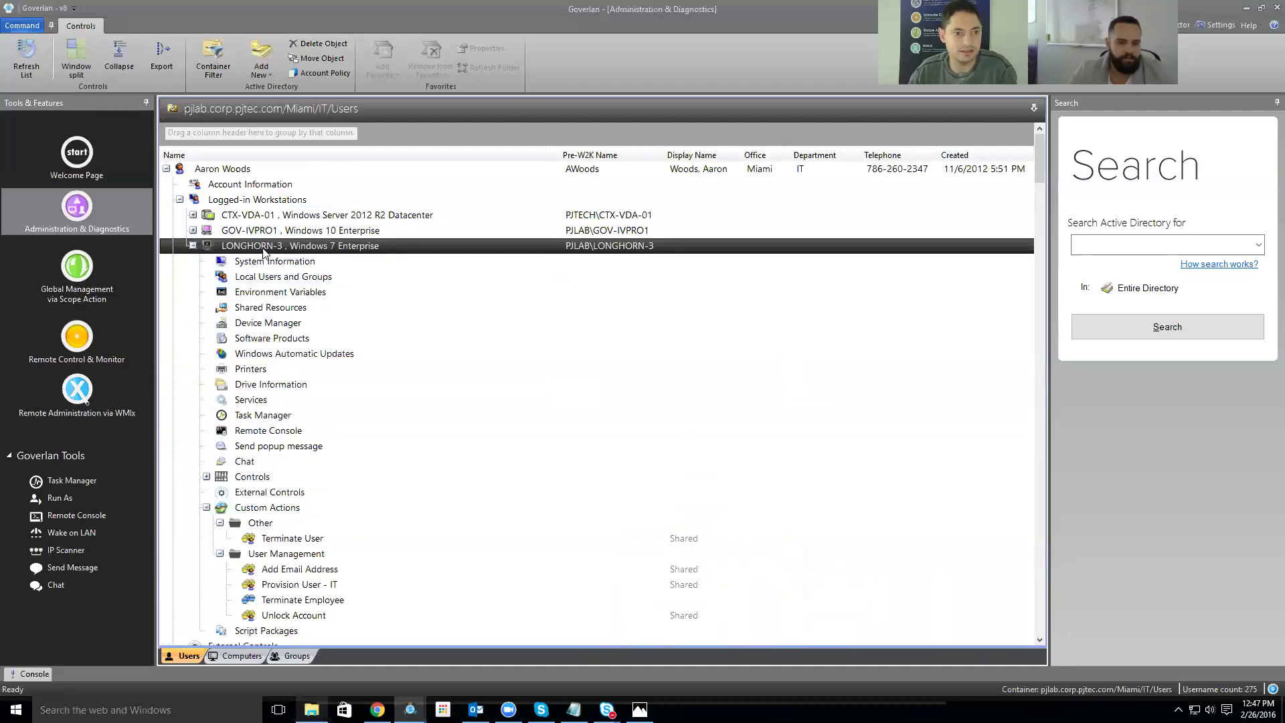
left_click(263, 508)
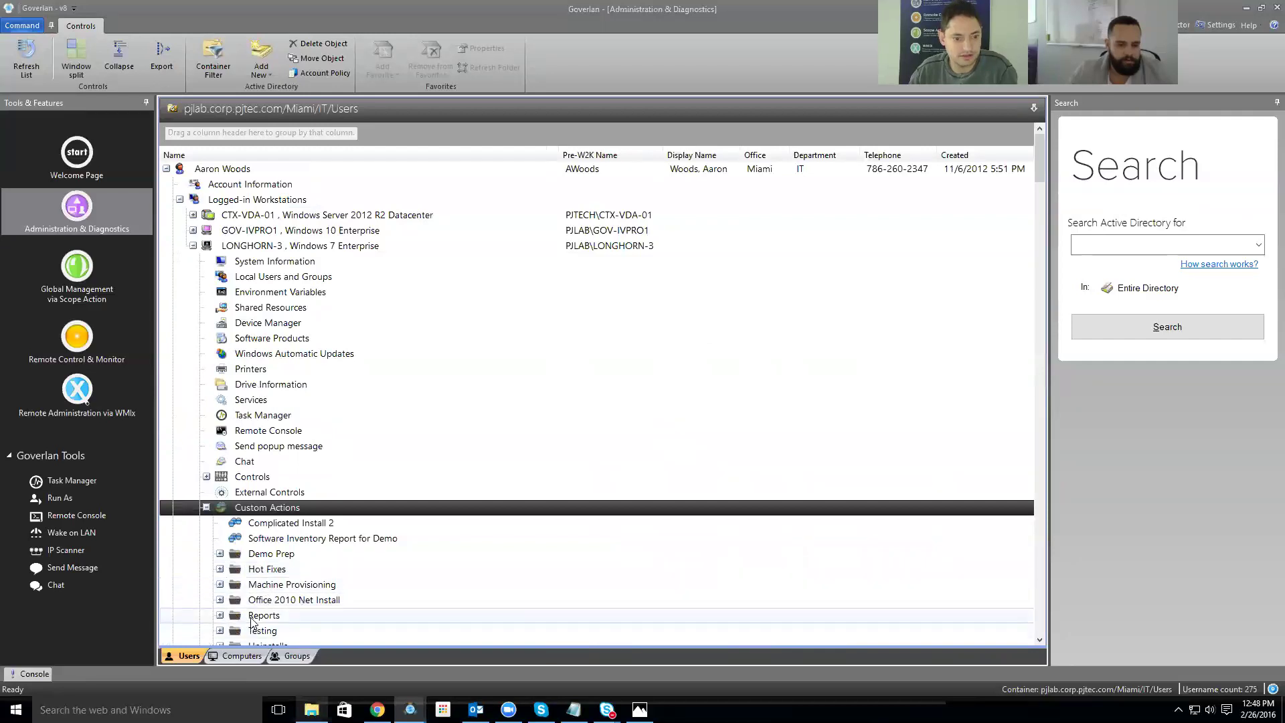
left_click(263, 614)
right_click(278, 540)
left_click(291, 565)
double_click(534, 301)
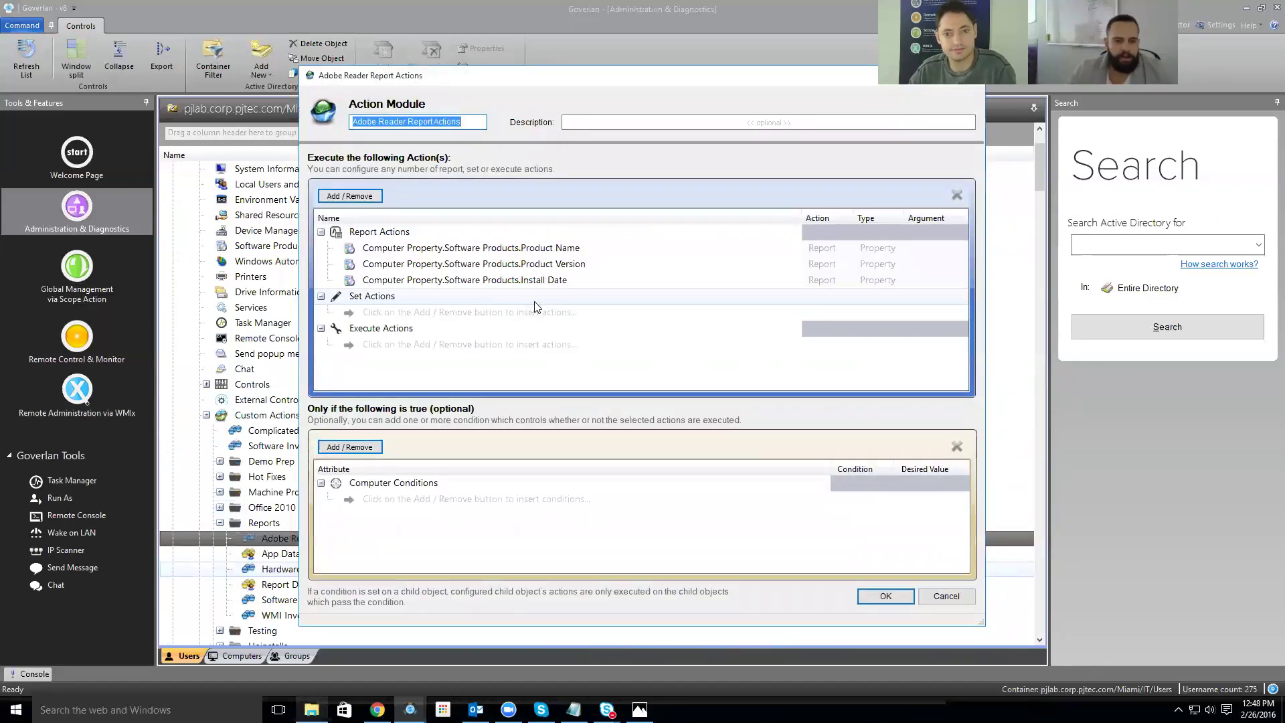
- Add a Software Products Product Name computer condition to the action module and set its operator to Begins With
left_click(349, 447)
mouse_move(407, 451)
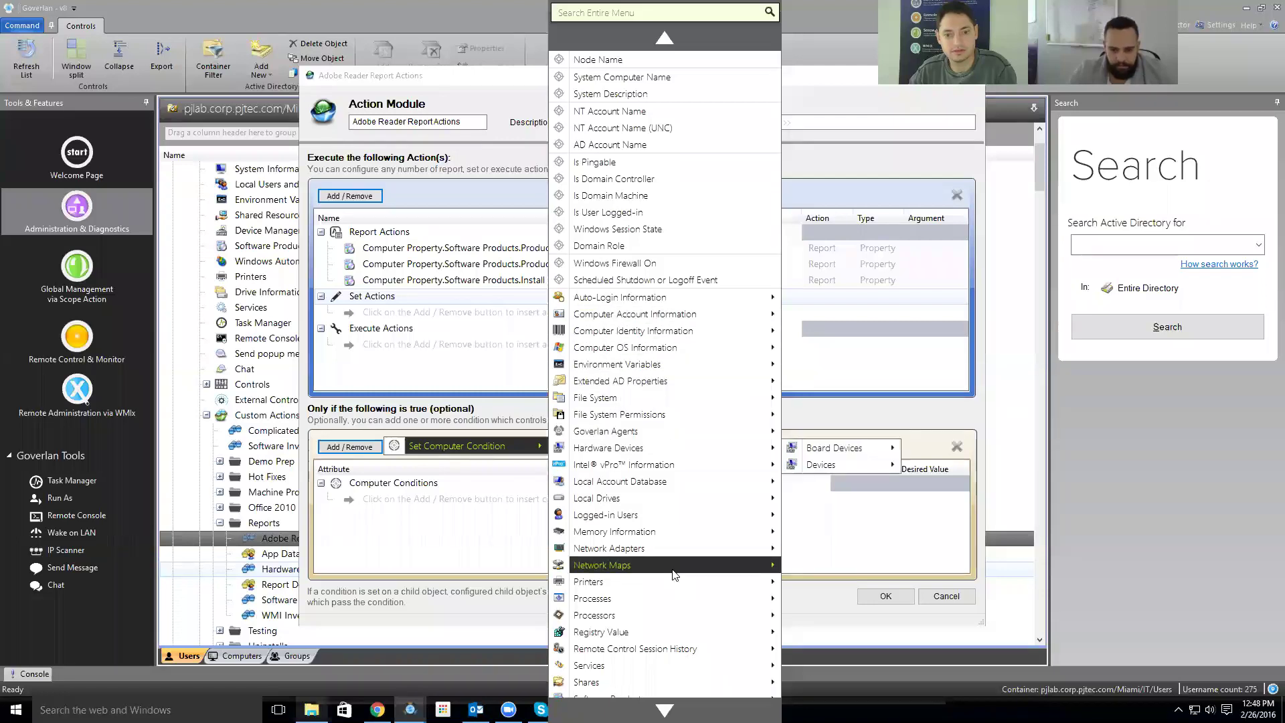
mouse_move(665, 698)
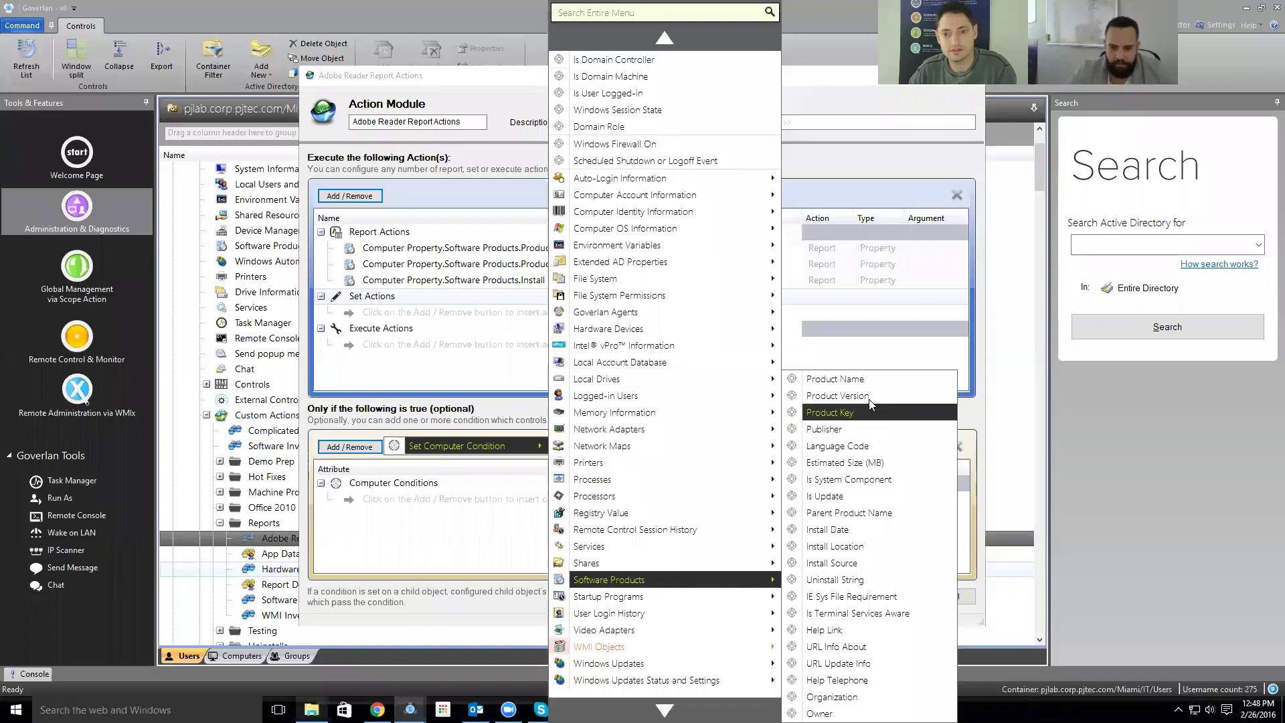
left_click(836, 379)
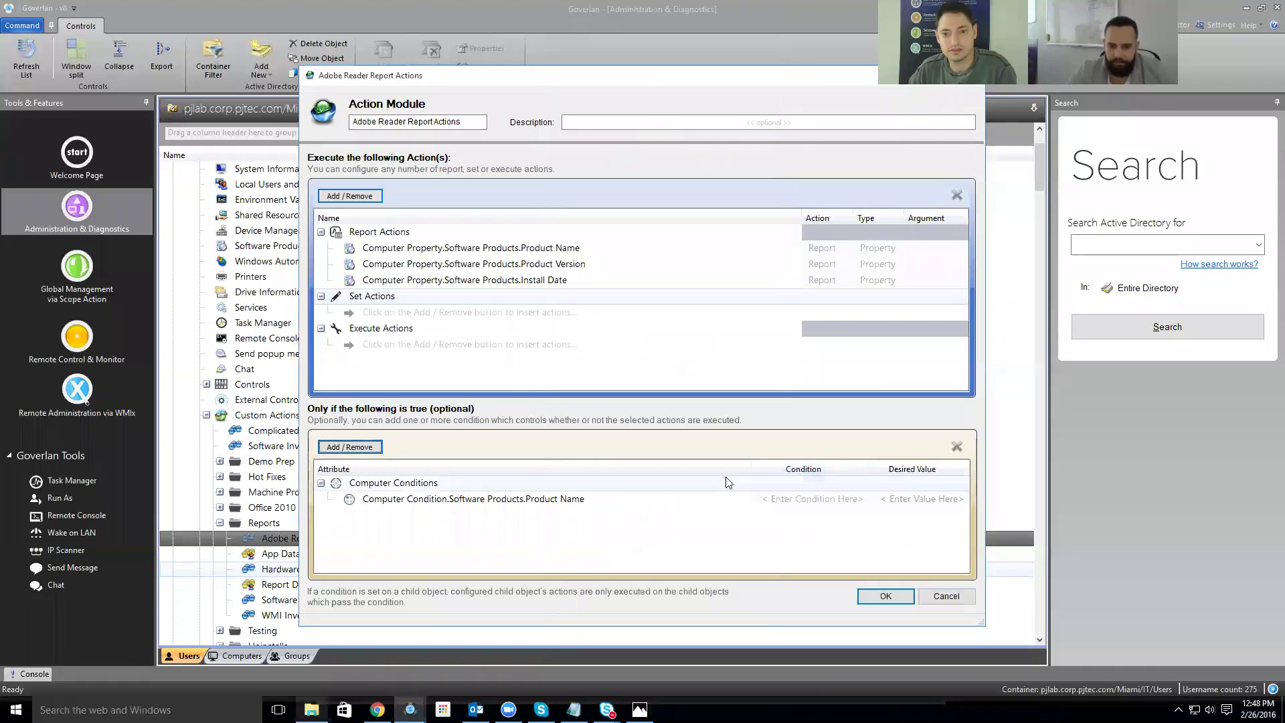
left_click(827, 502)
left_click(822, 499)
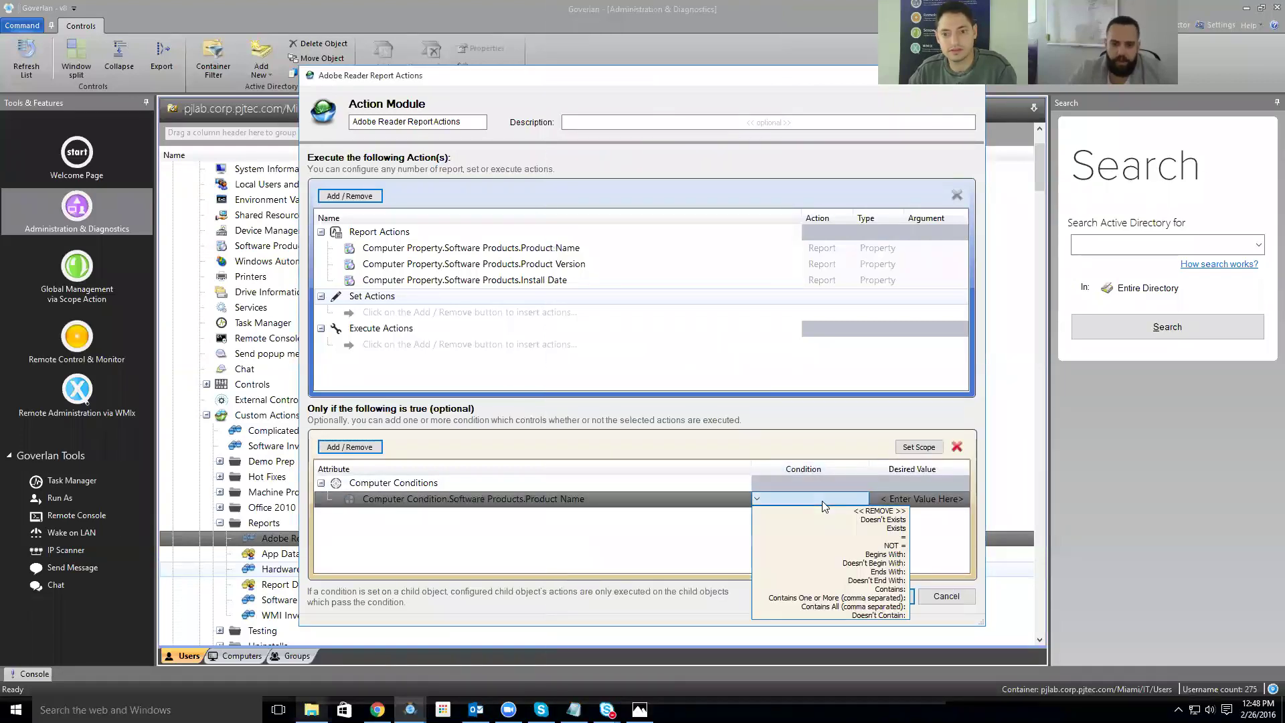
left_click(873, 538)
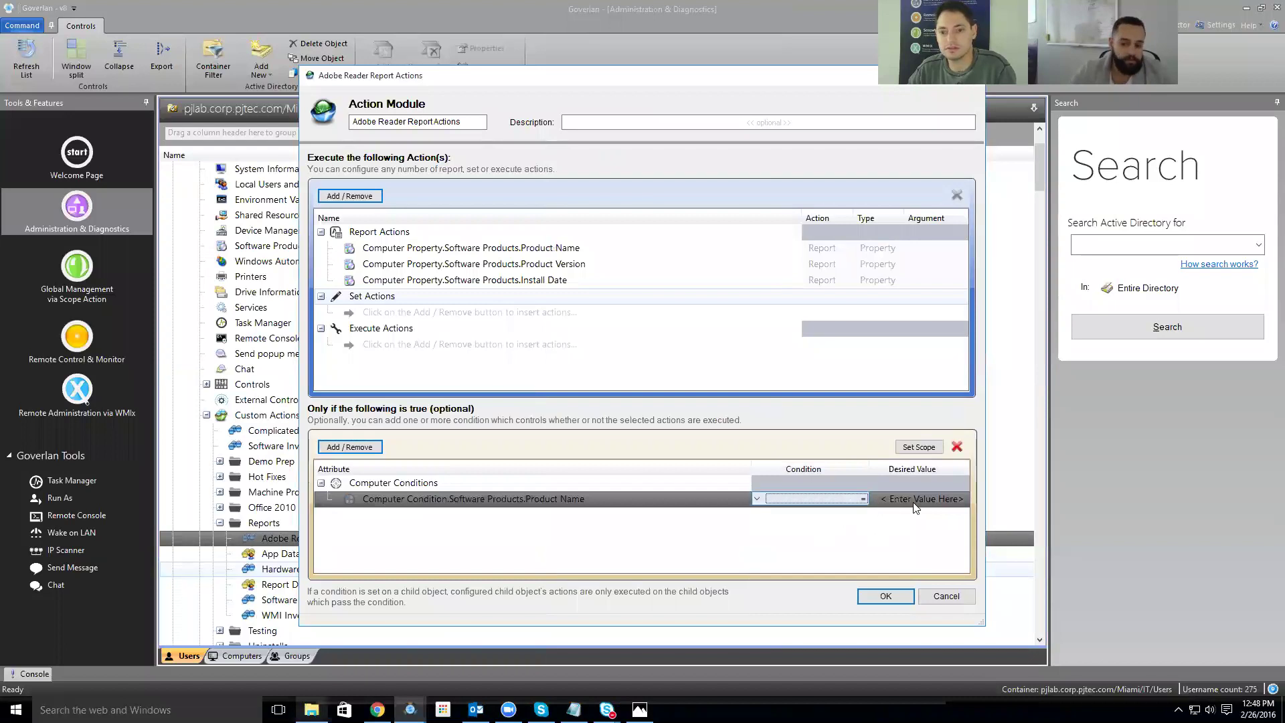
left_click(844, 505)
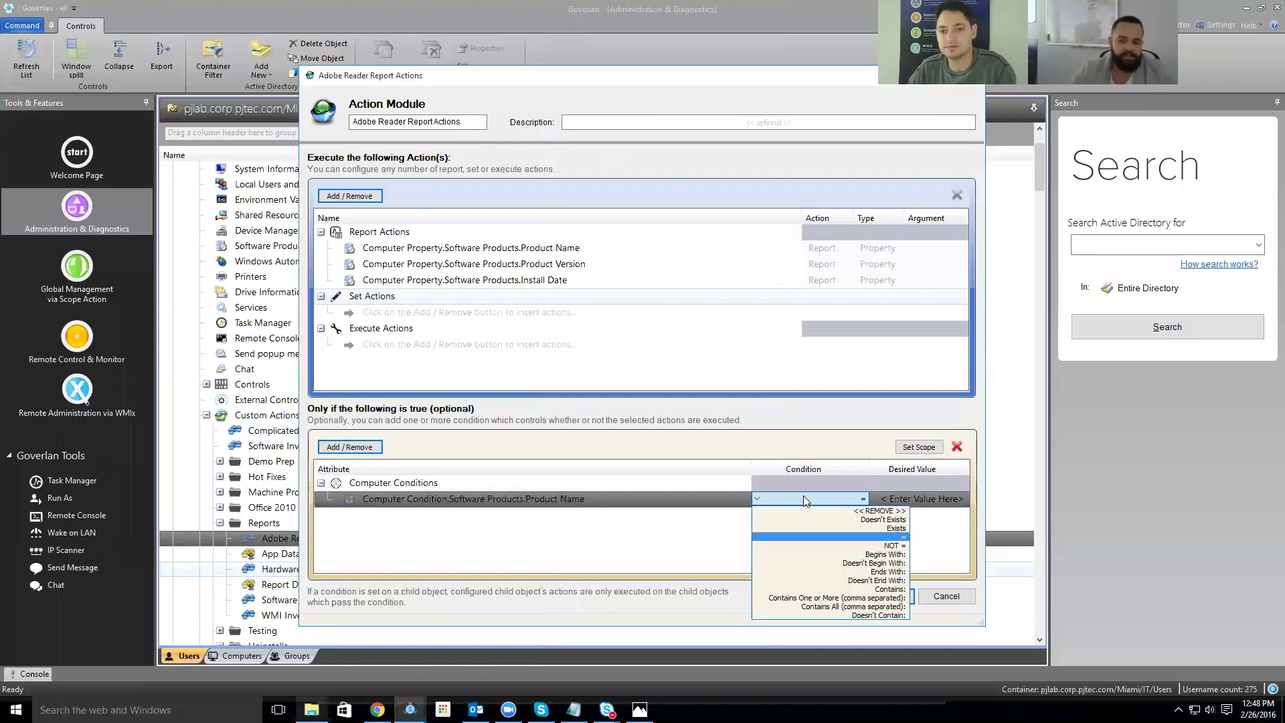
left_click(877, 554)
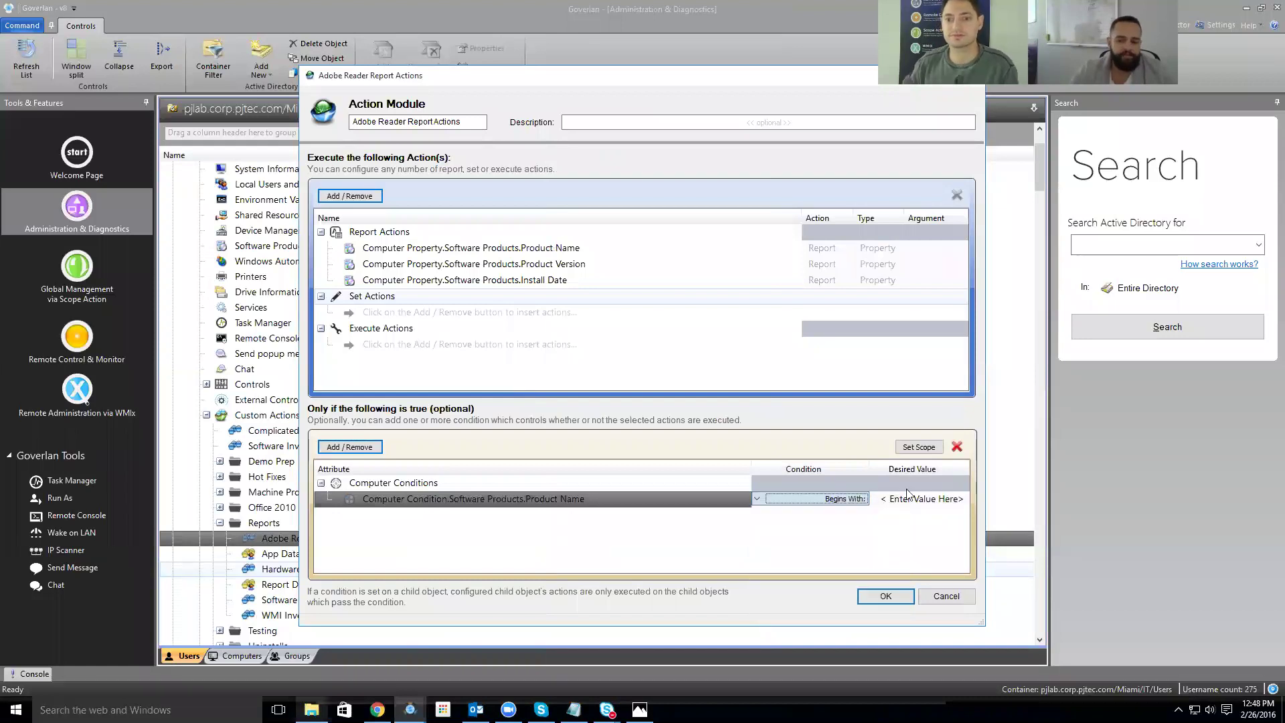
- Set the desired value of the Product Name condition to Adobe Reader
left_click(907, 499)
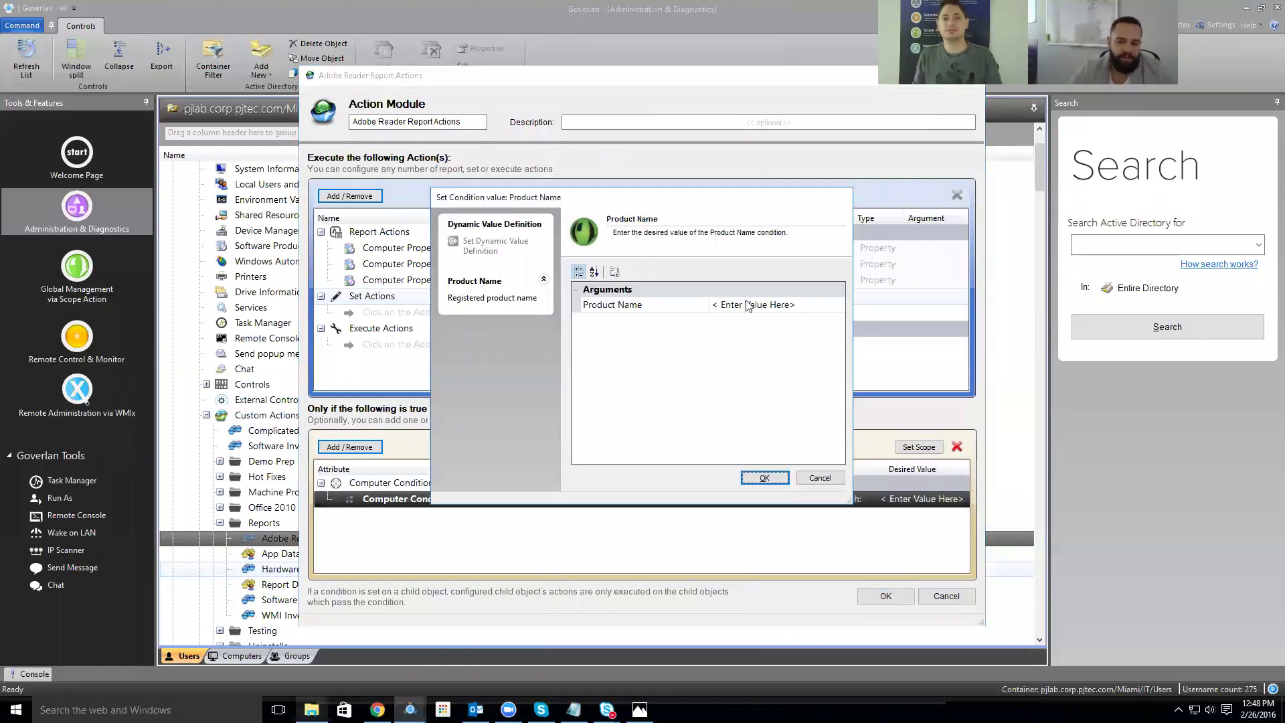
left_click(811, 307)
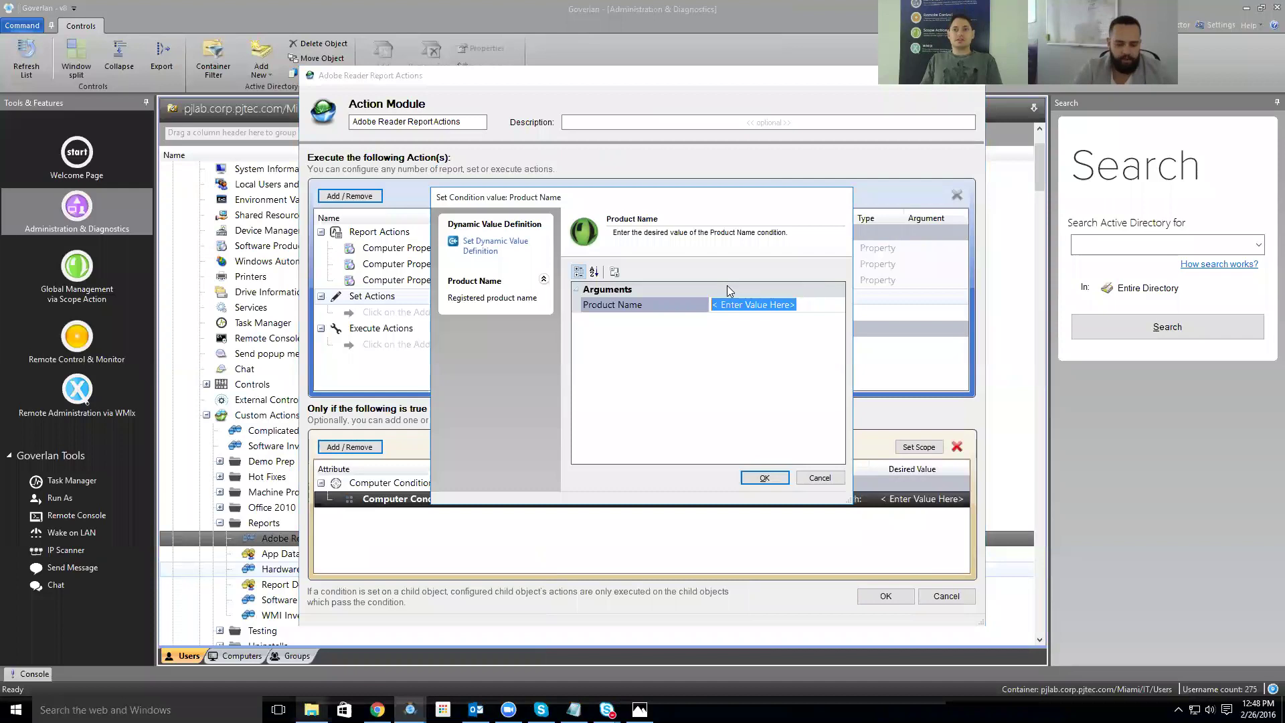
type("Adobe ro")
key("BackSpace")
key("BackSpace")
type("Reader")
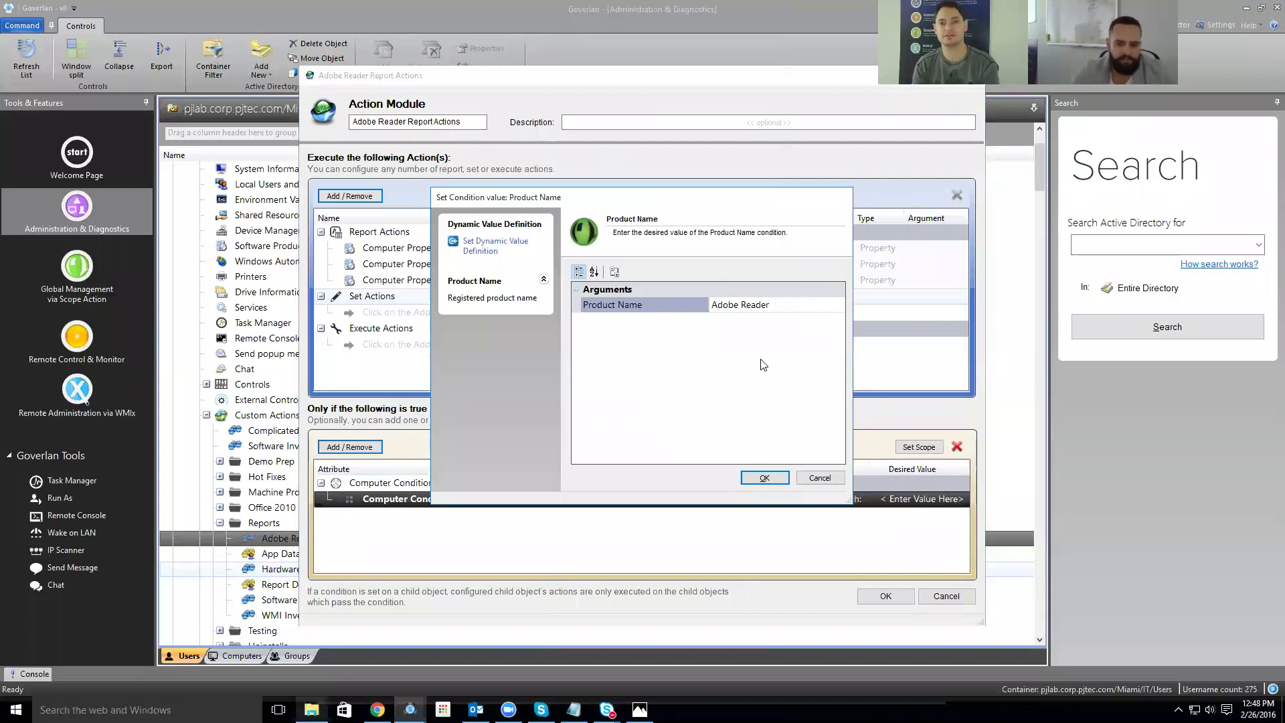
left_click(764, 478)
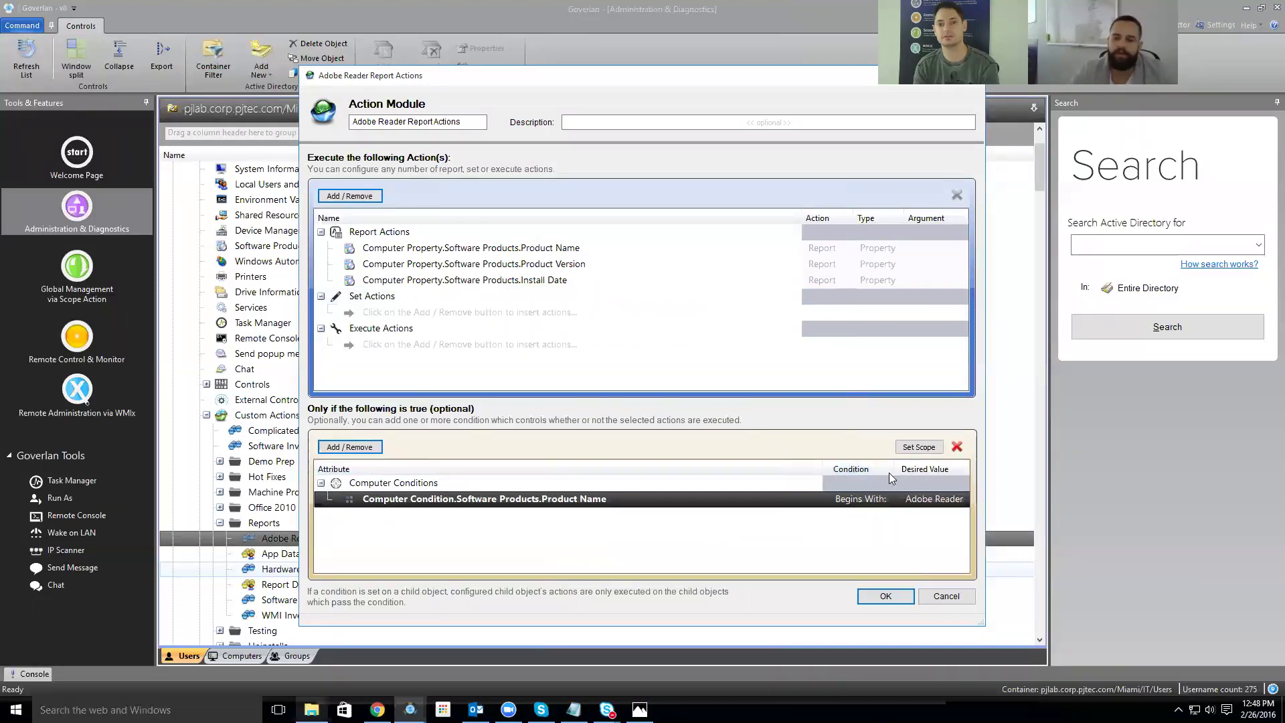
- Add a Software Products Product Version condition to the module, set to equal 11
left_click(375, 449)
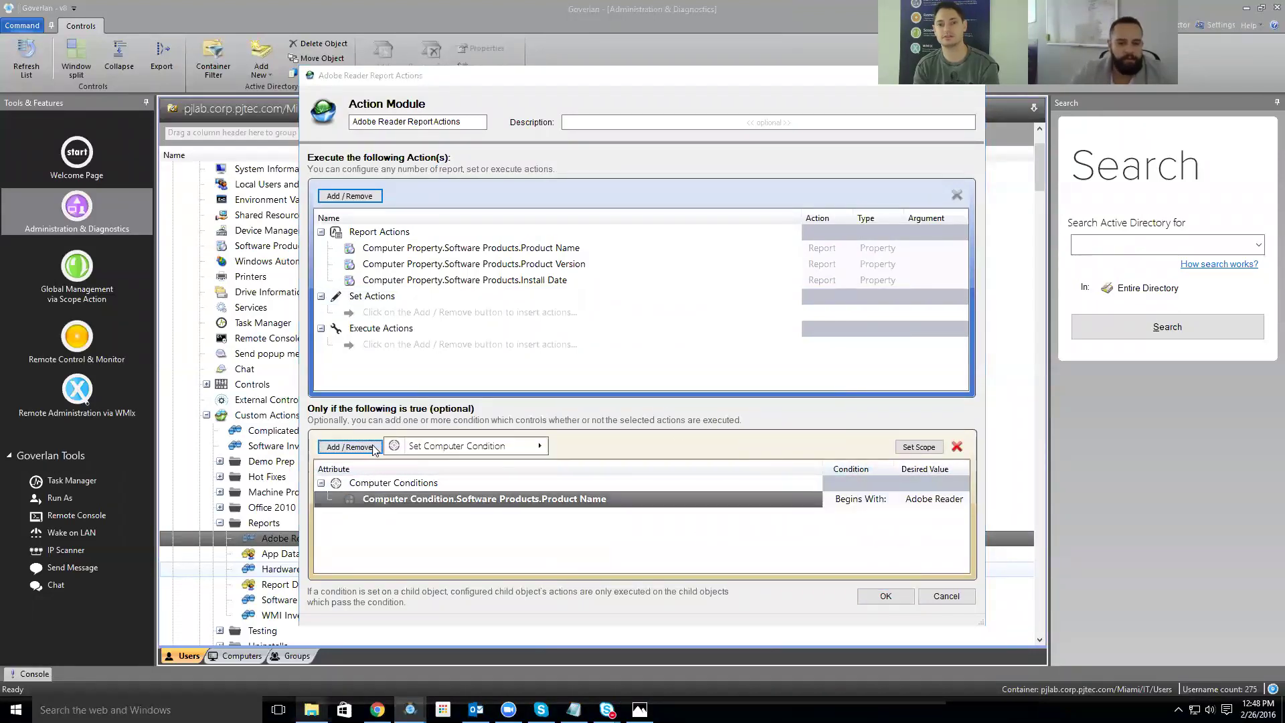
mouse_move(435, 448)
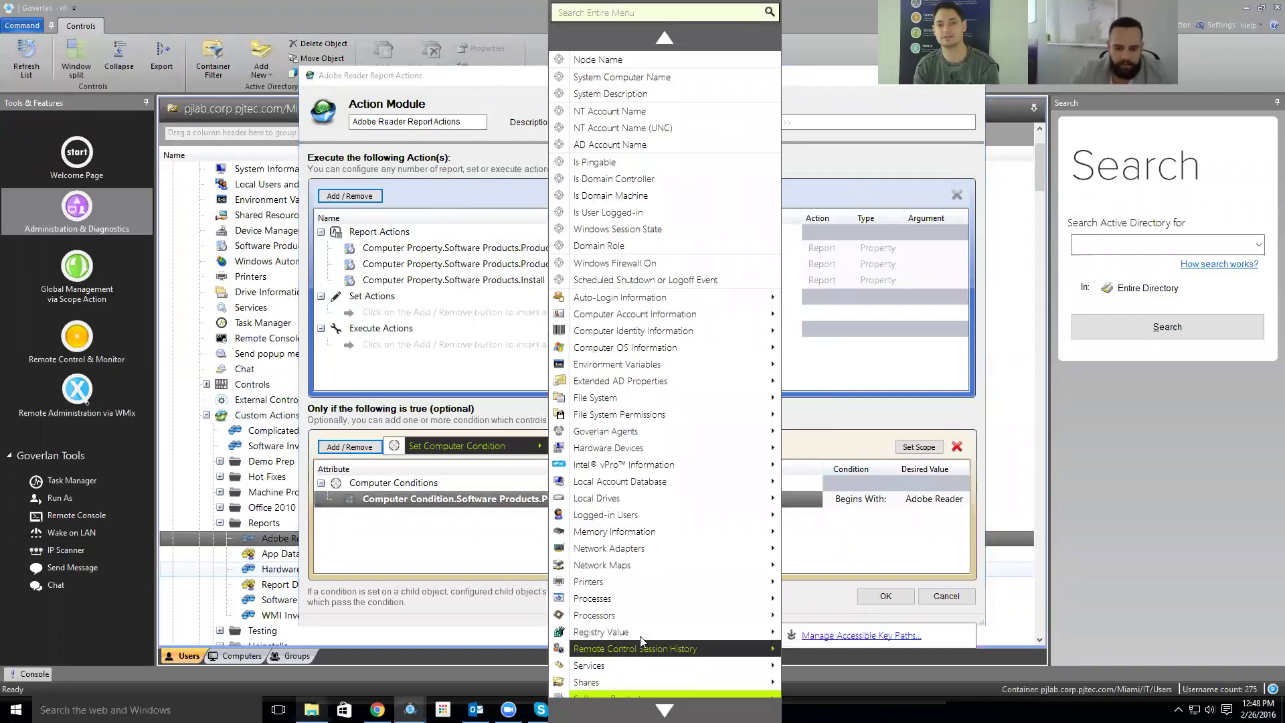
scroll(622, 616, "down", 2)
mouse_move(656, 596)
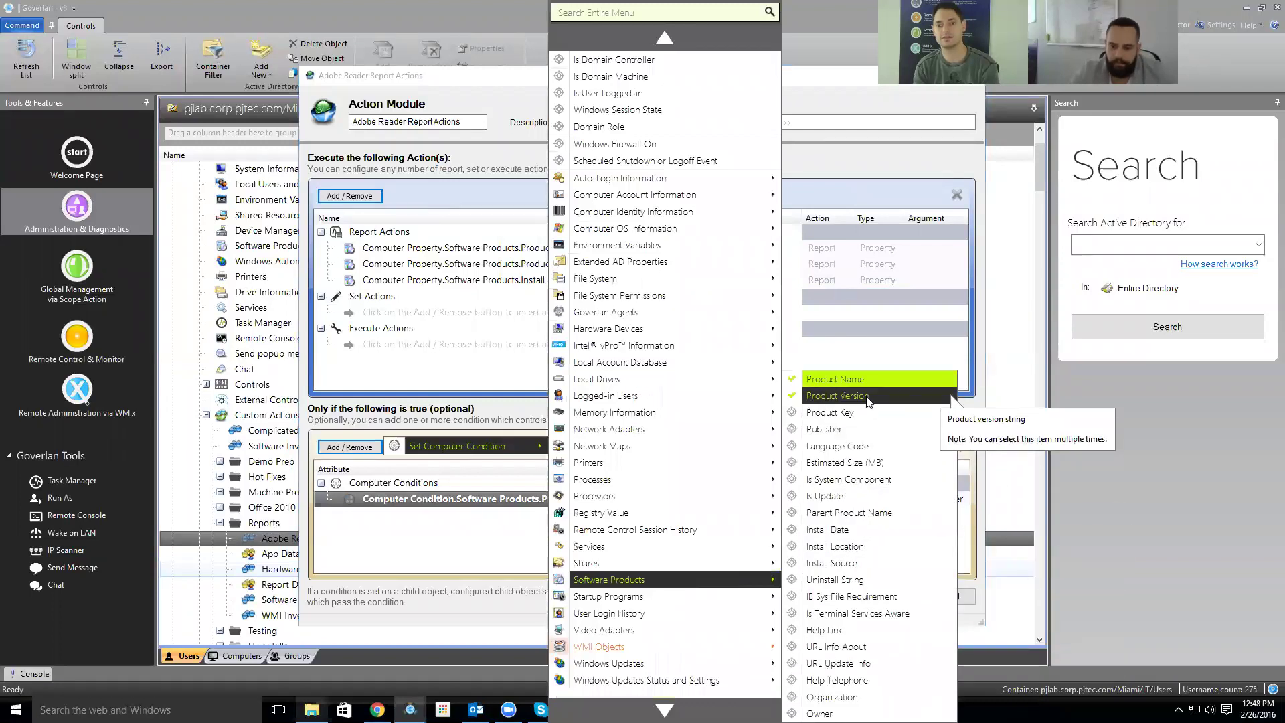
left_click(838, 395)
left_click(845, 520)
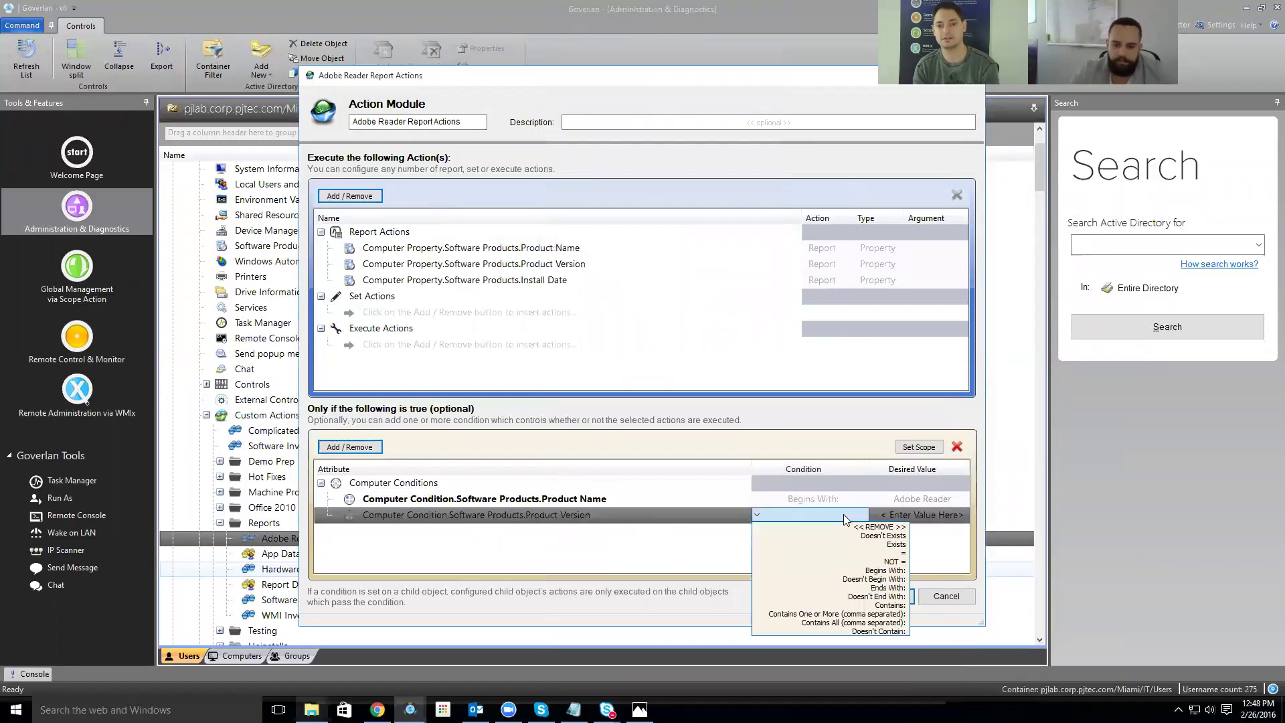
left_click(901, 553)
left_click(934, 516)
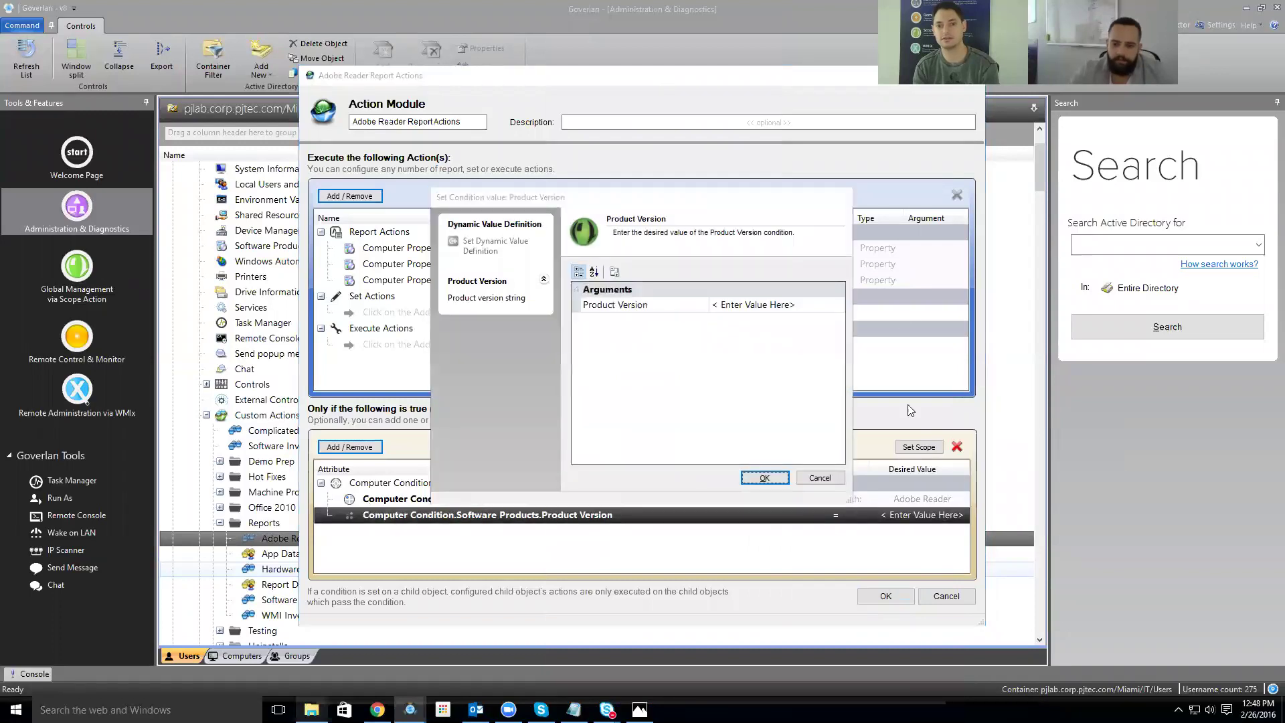
type("11")
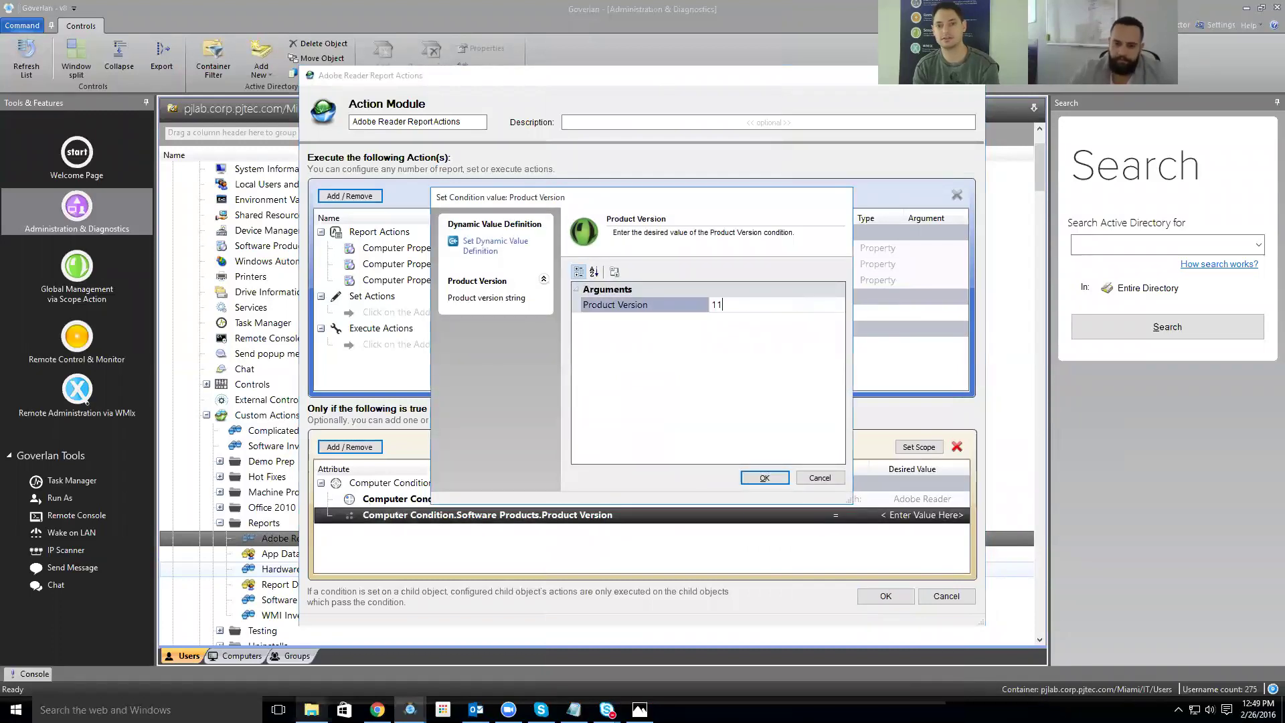
left_click(765, 487)
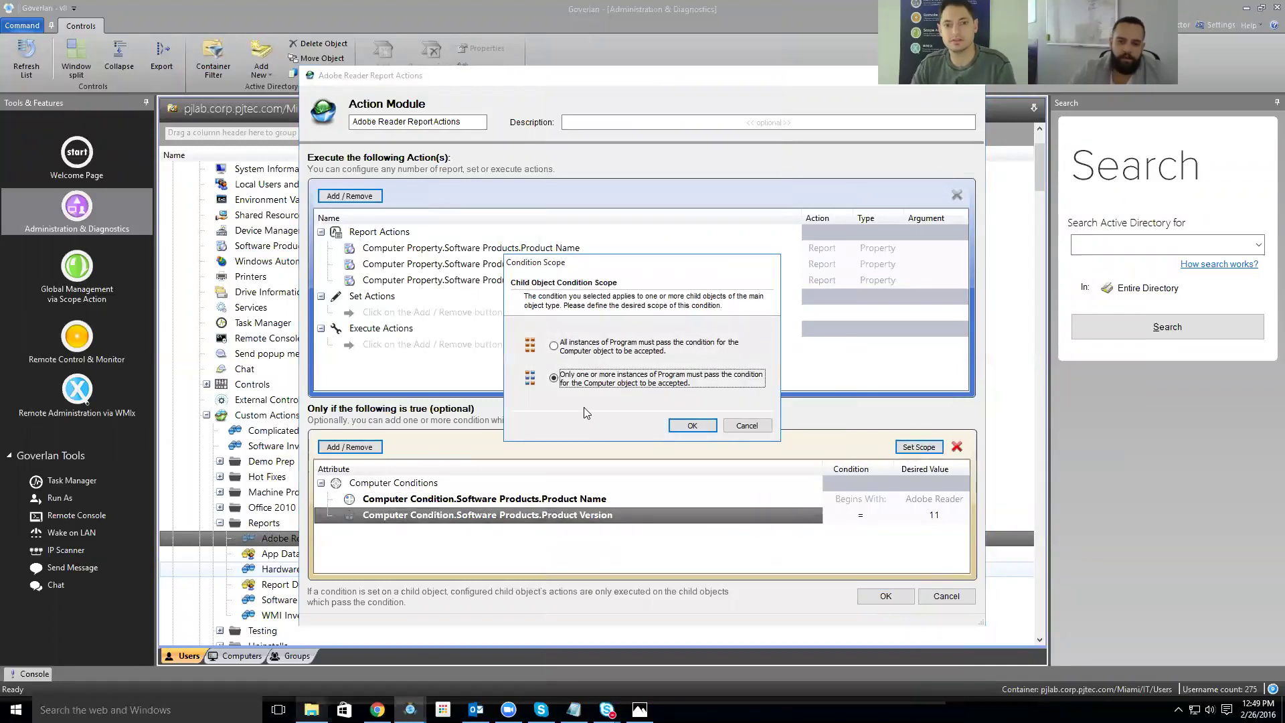
- Compare the all-instances and one-or-more-instances scope options for the Product Version condition, and cancel the scope change
left_click(563, 347)
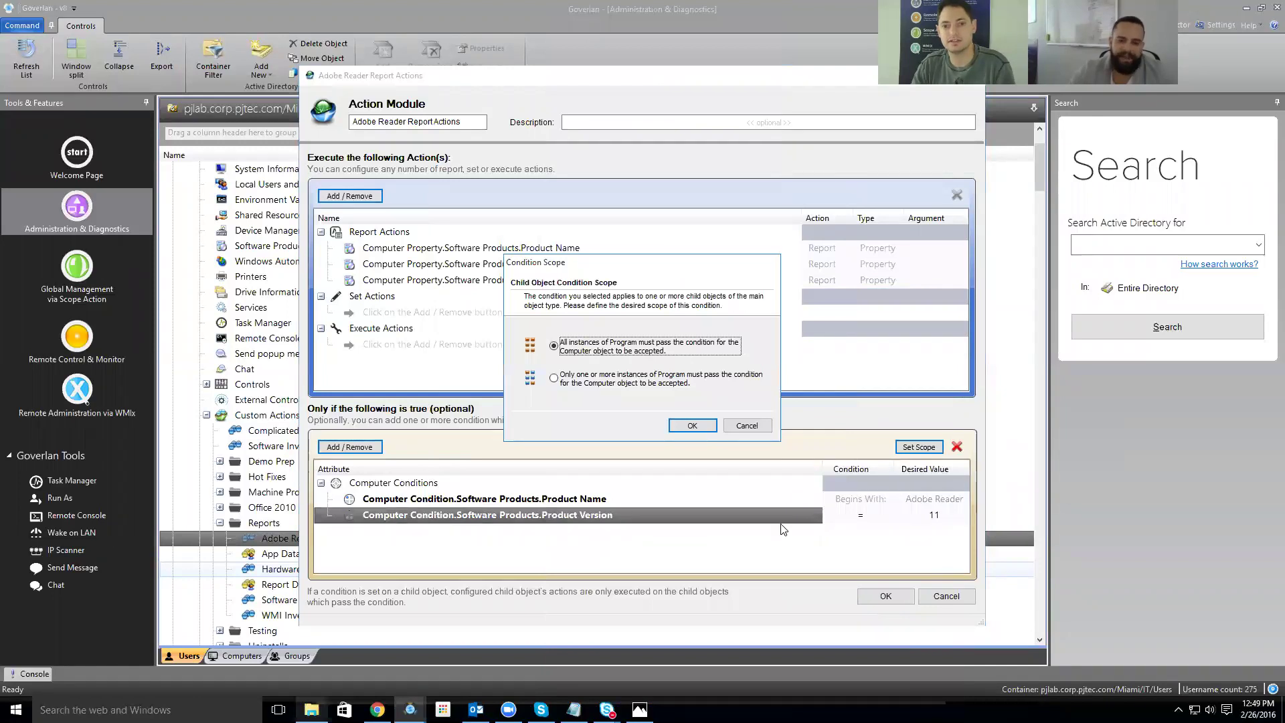
left_click(571, 377)
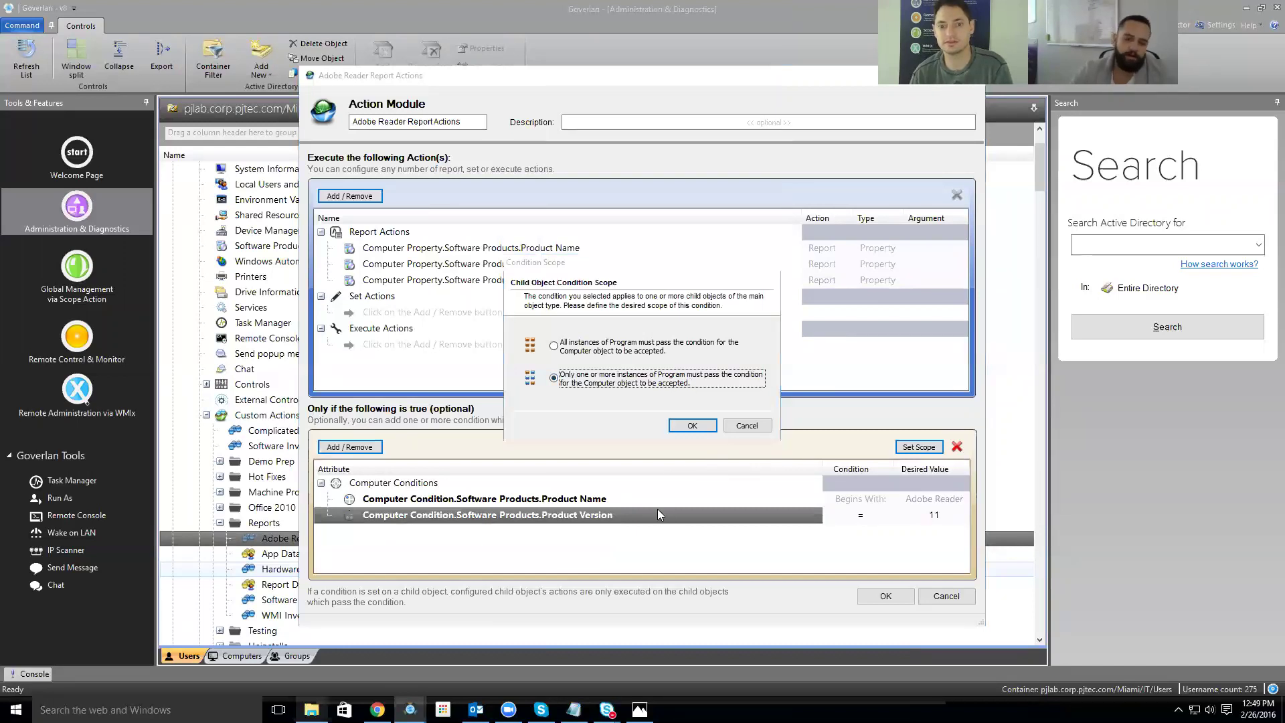
left_click(658, 348)
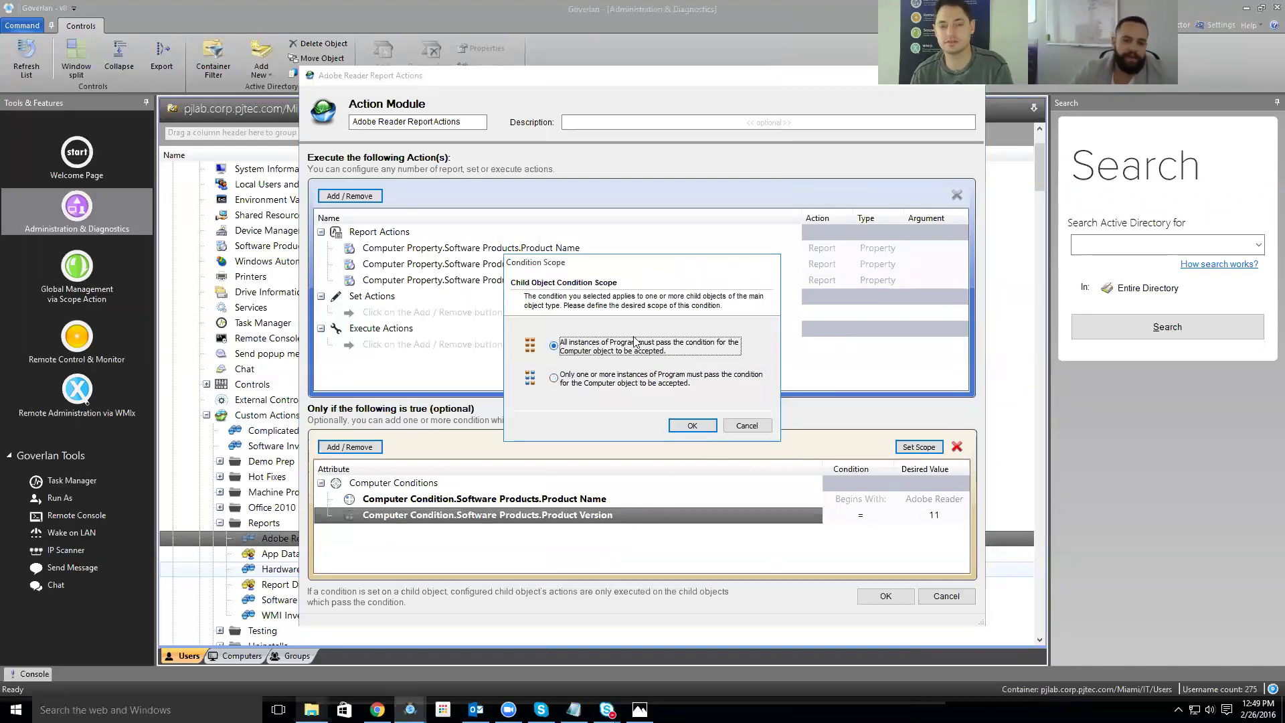
left_click(747, 425)
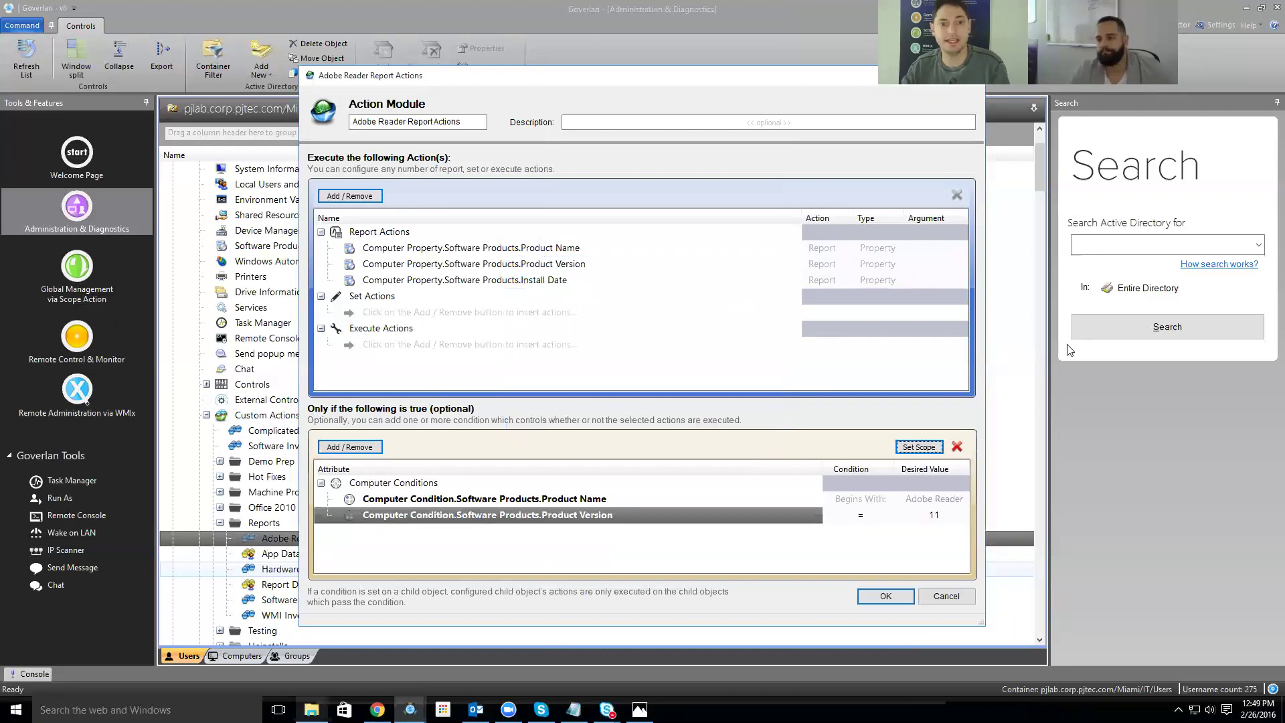
- Remove both the Product Name and Product Version conditions from the action module
left_click(814, 502)
left_click(956, 447)
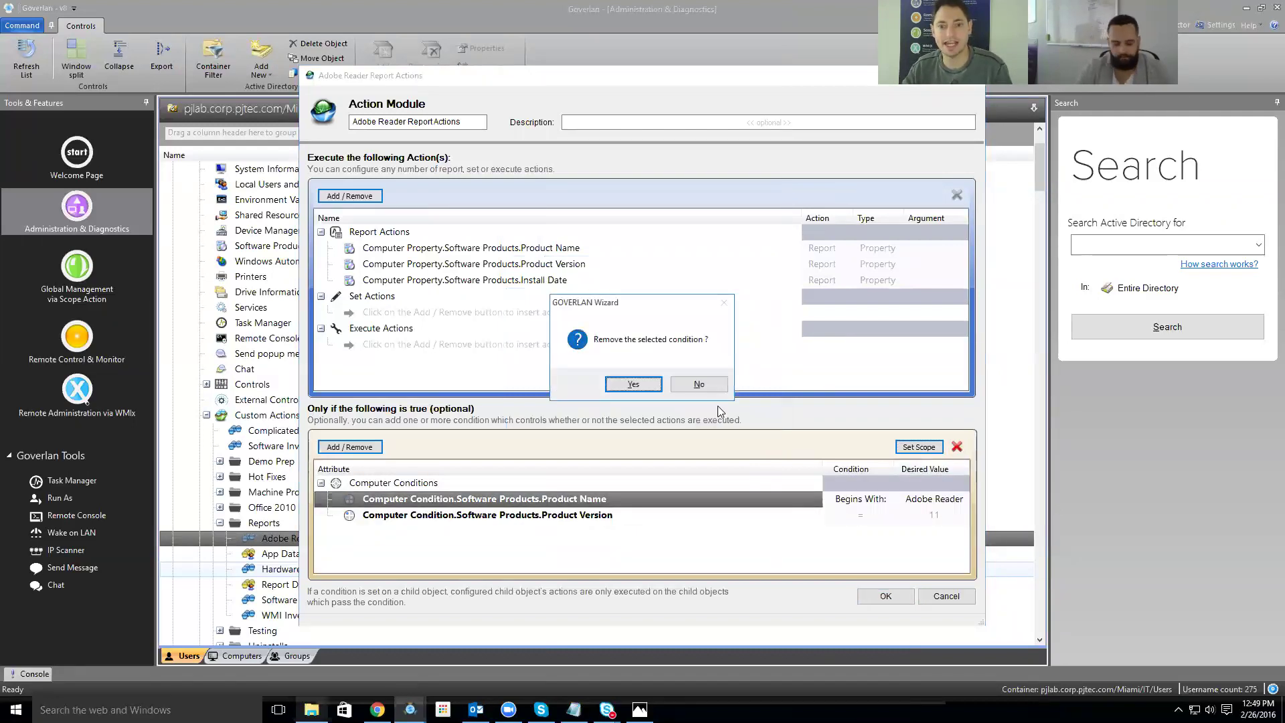
left_click(633, 384)
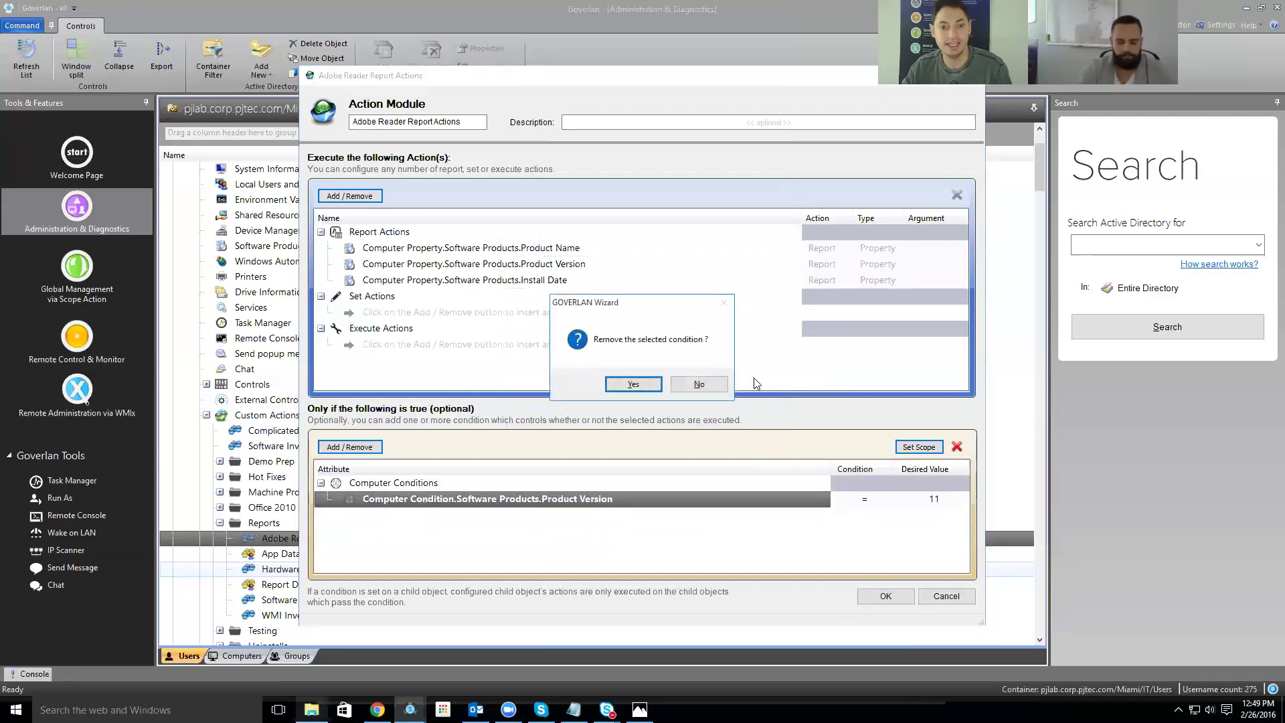
left_click(633, 383)
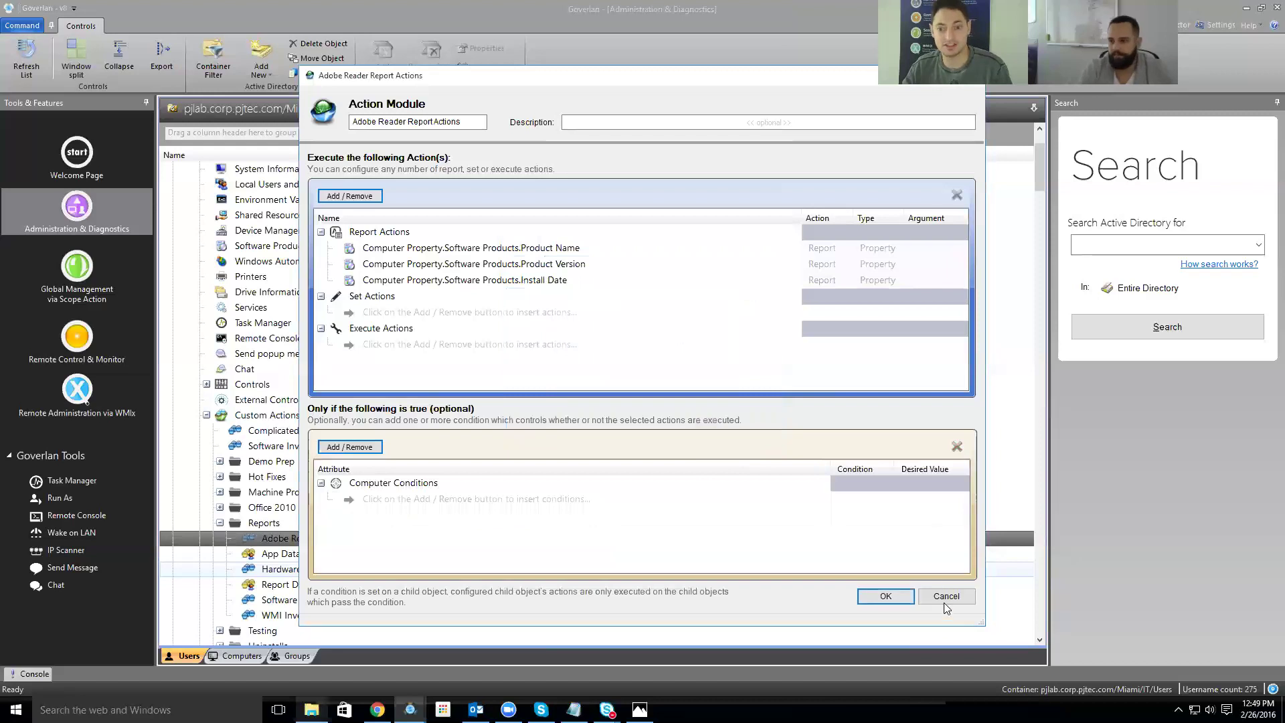
- Cancel the action module and custom action edits, and run the Adobe Reader Report on LONGHORN-3
left_click(945, 596)
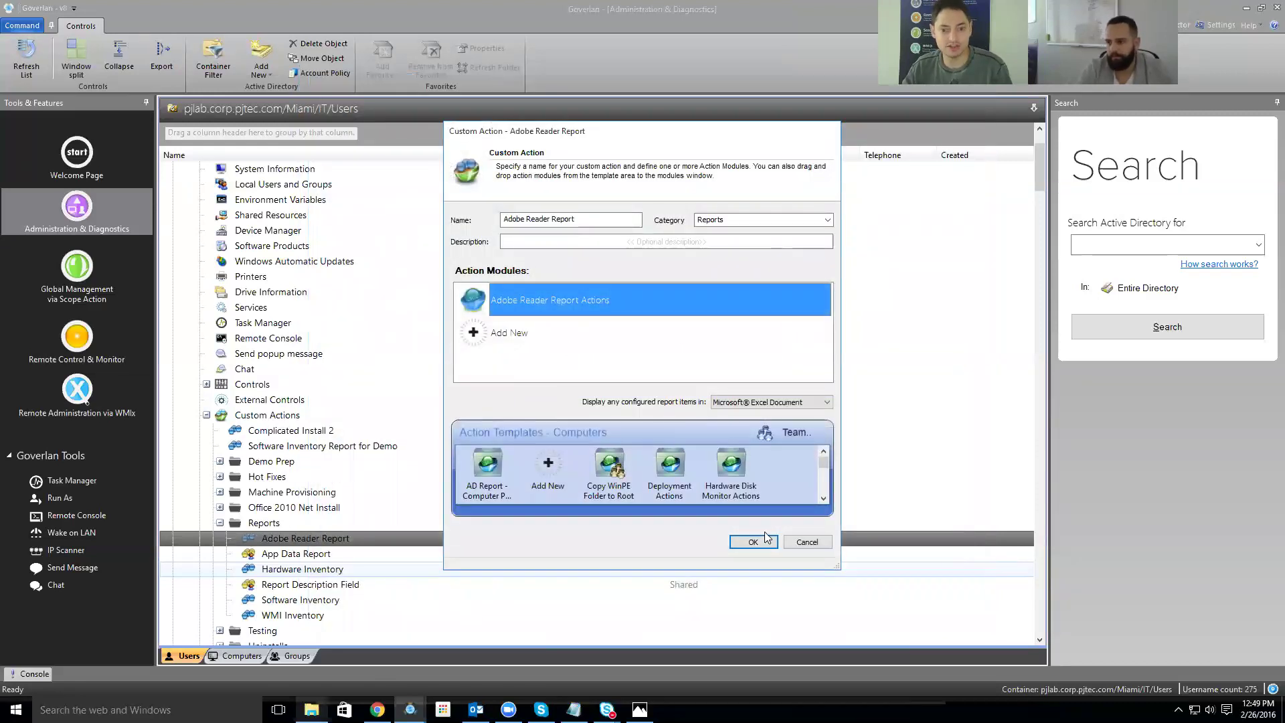
left_click(811, 543)
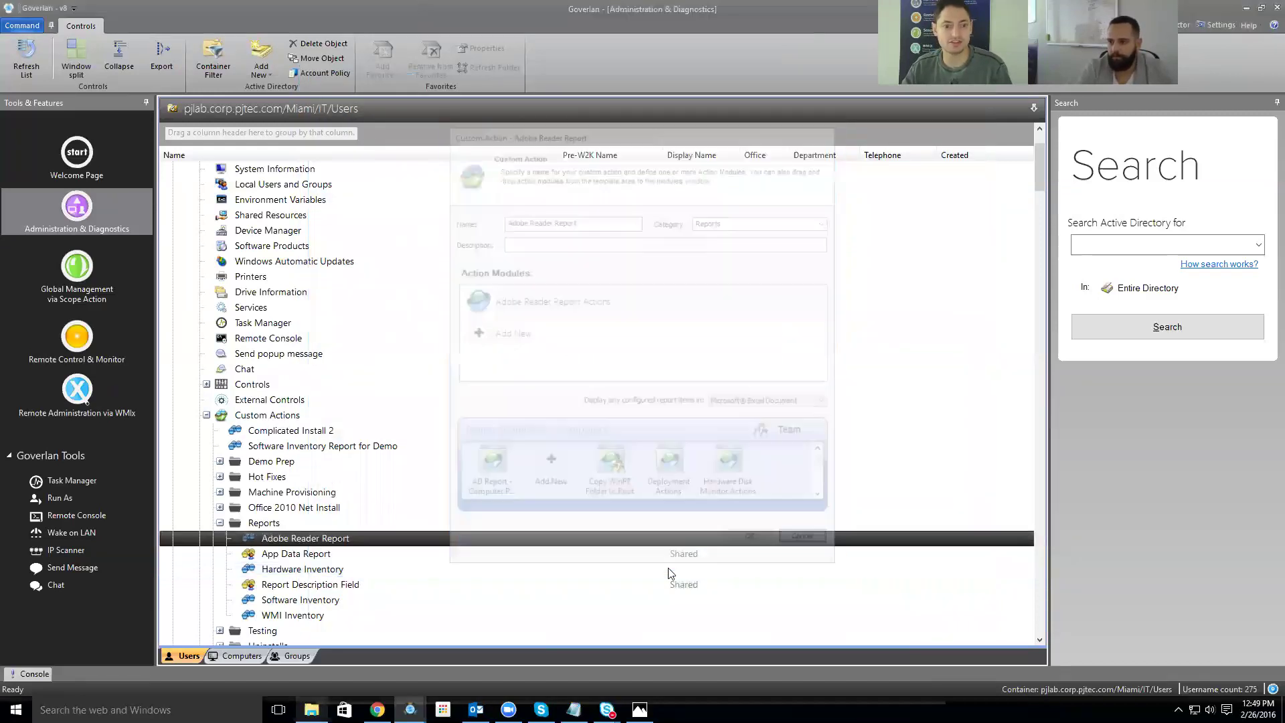
double_click(320, 538)
left_click(668, 385)
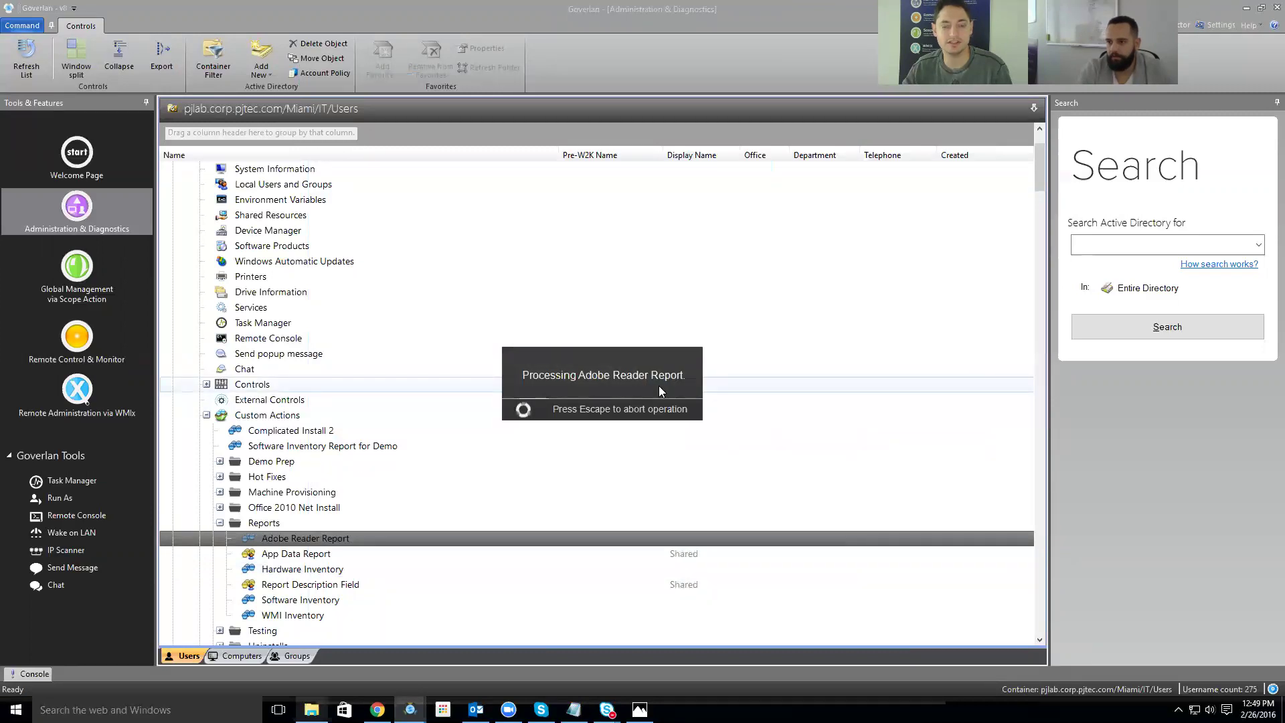
- Review the product names and versions in the Adobe Reader Report workbook and copy the Google Chrome cell
scroll(571, 410, "down", 2)
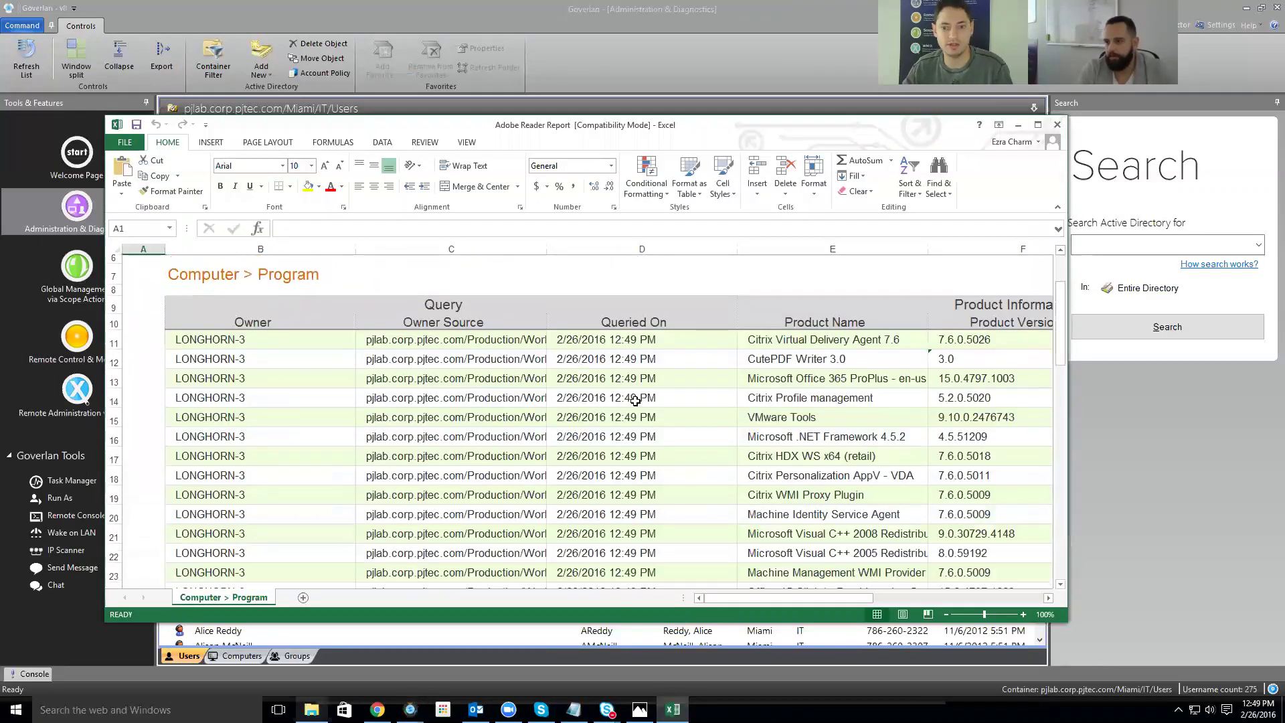
scroll(788, 408, "down", 15)
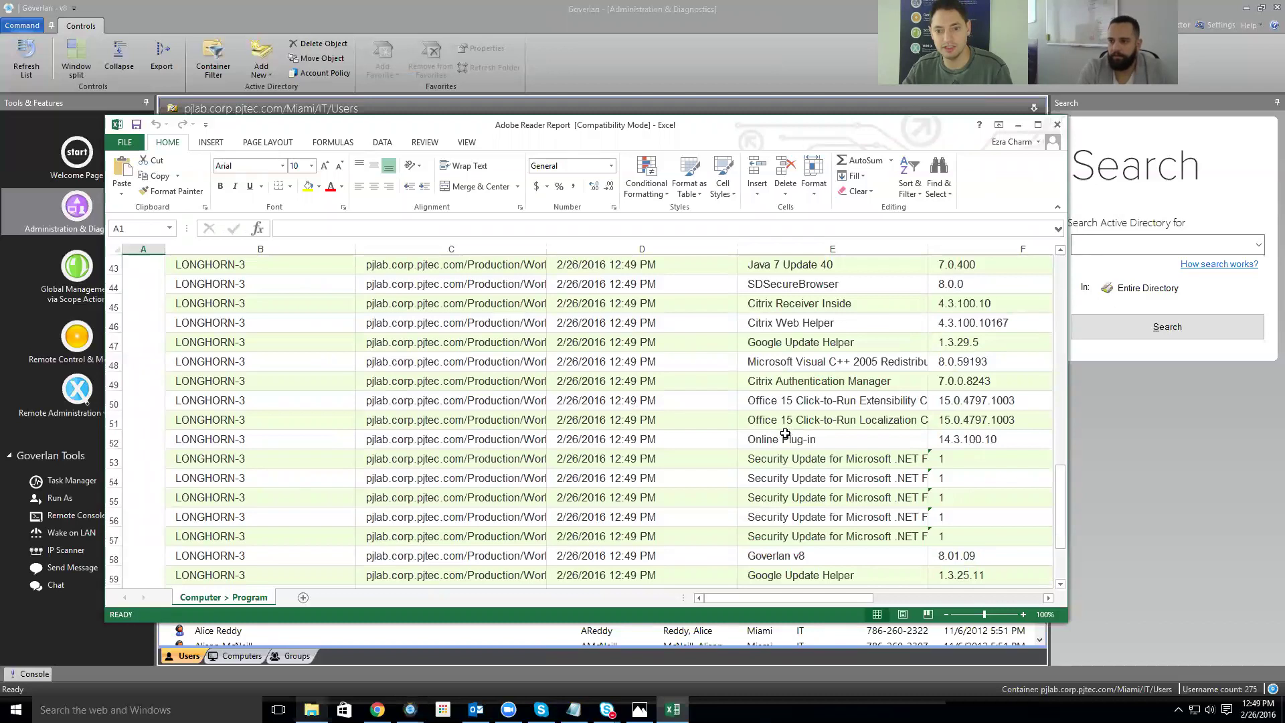
scroll(789, 409, "up", 15)
scroll(795, 375, "up", 2)
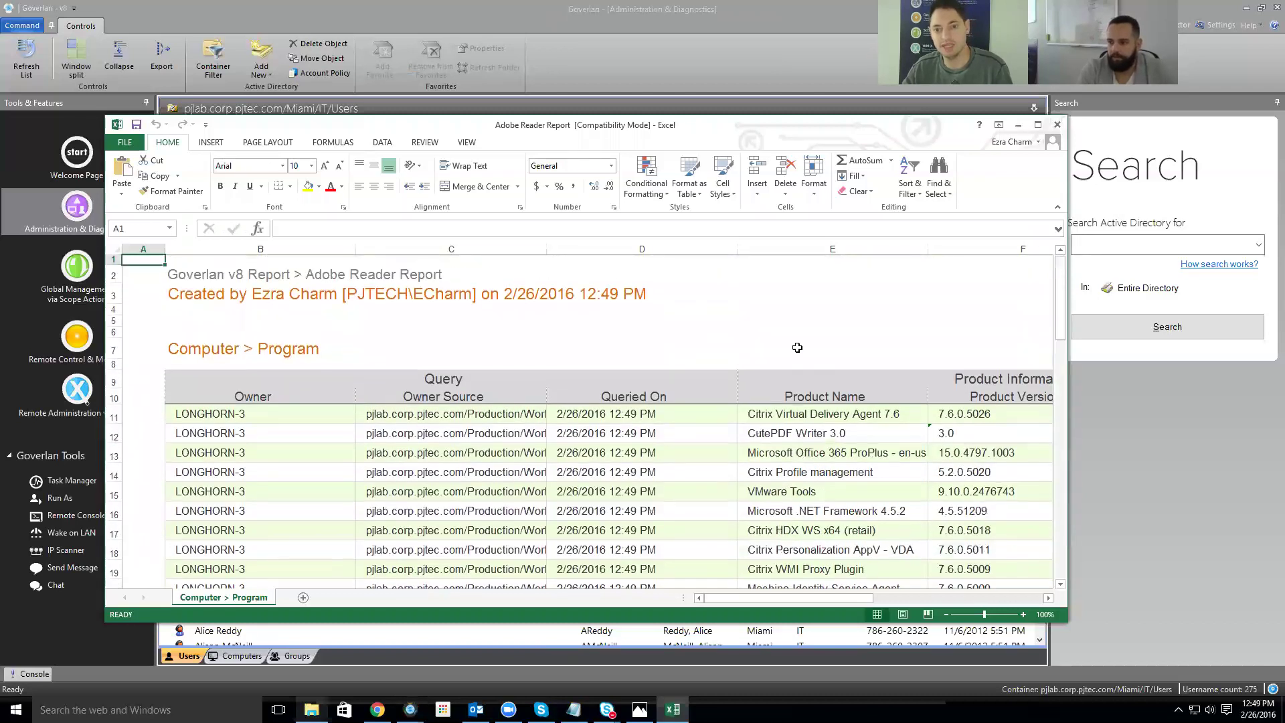
left_click(823, 409)
scroll(811, 423, "down", 7)
scroll(811, 423, "down", 2)
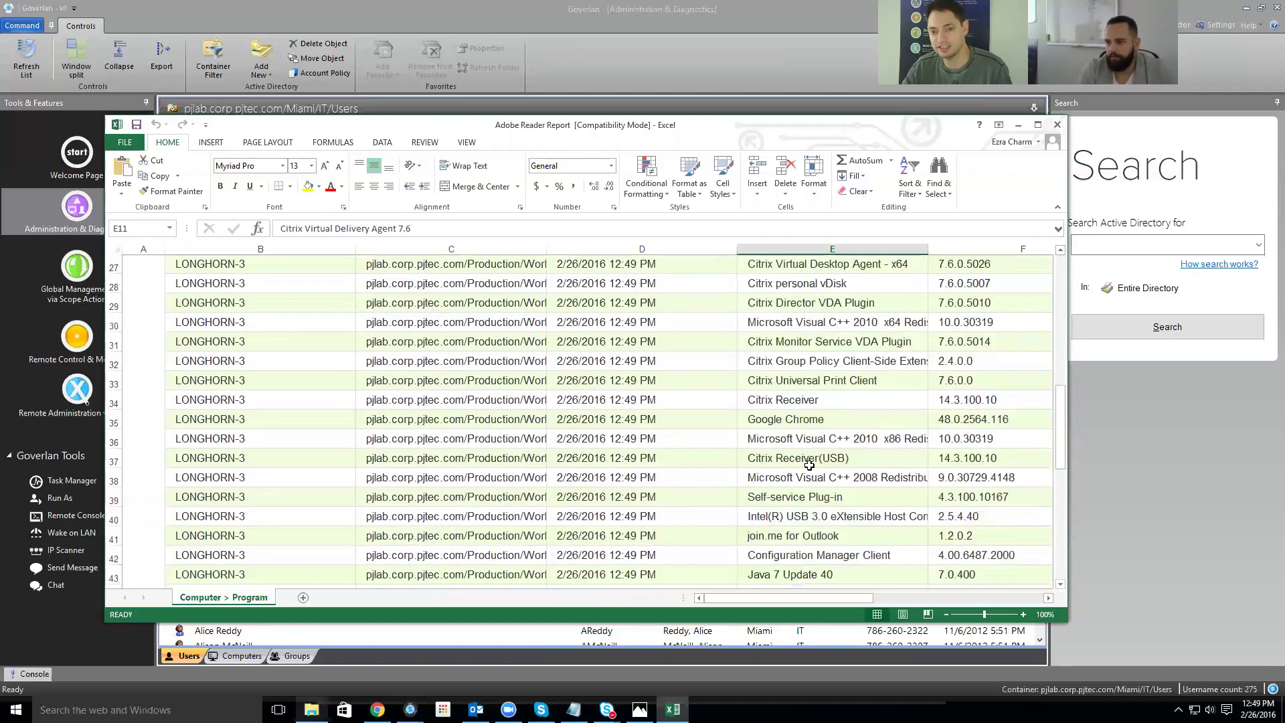
left_click(797, 407)
key("ctrl+c")
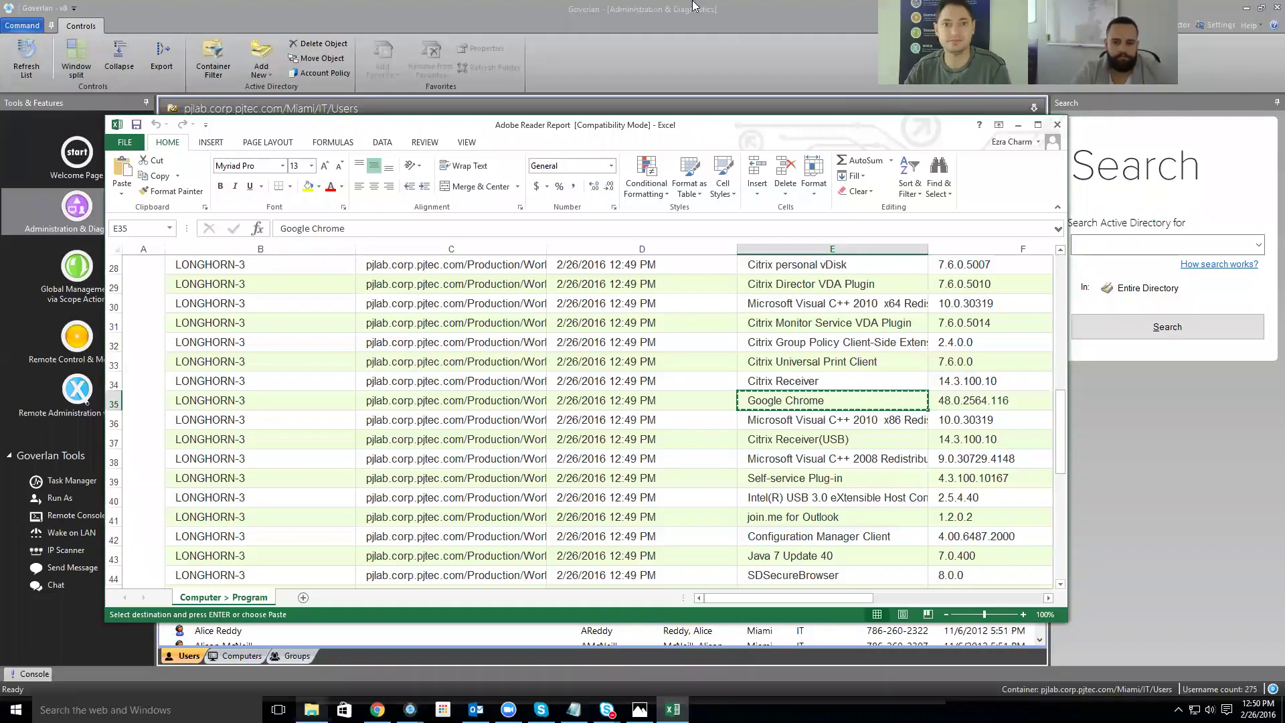
- Switch back to Goverlan, refresh the user list and query the first user's logged-in workstations
left_click(582, 80)
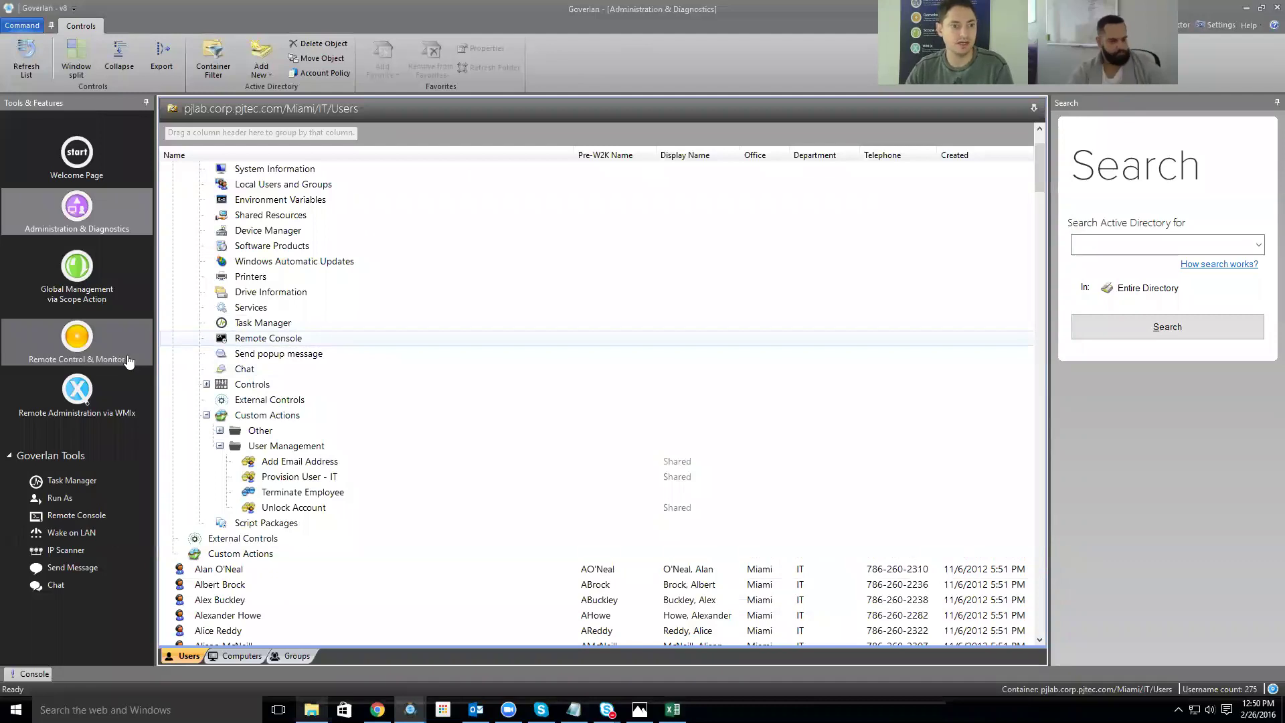
left_click(261, 230)
scroll(255, 210, "up", 2)
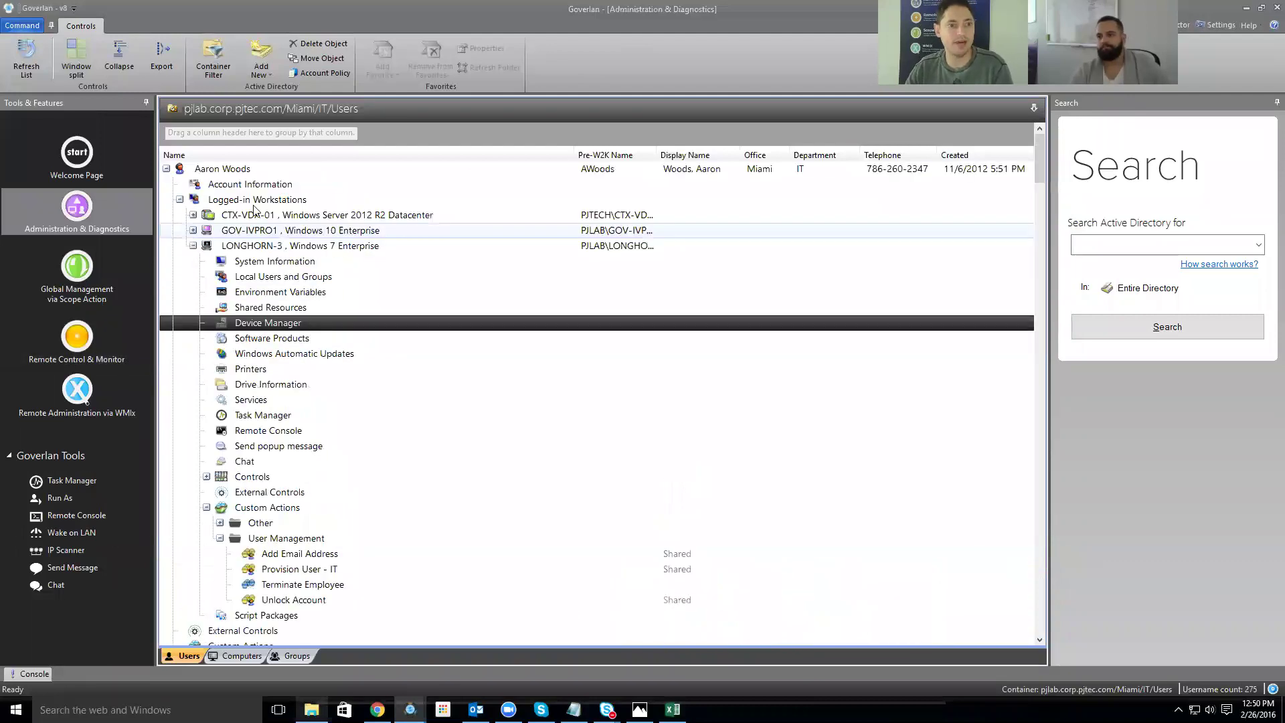
left_click(37, 67)
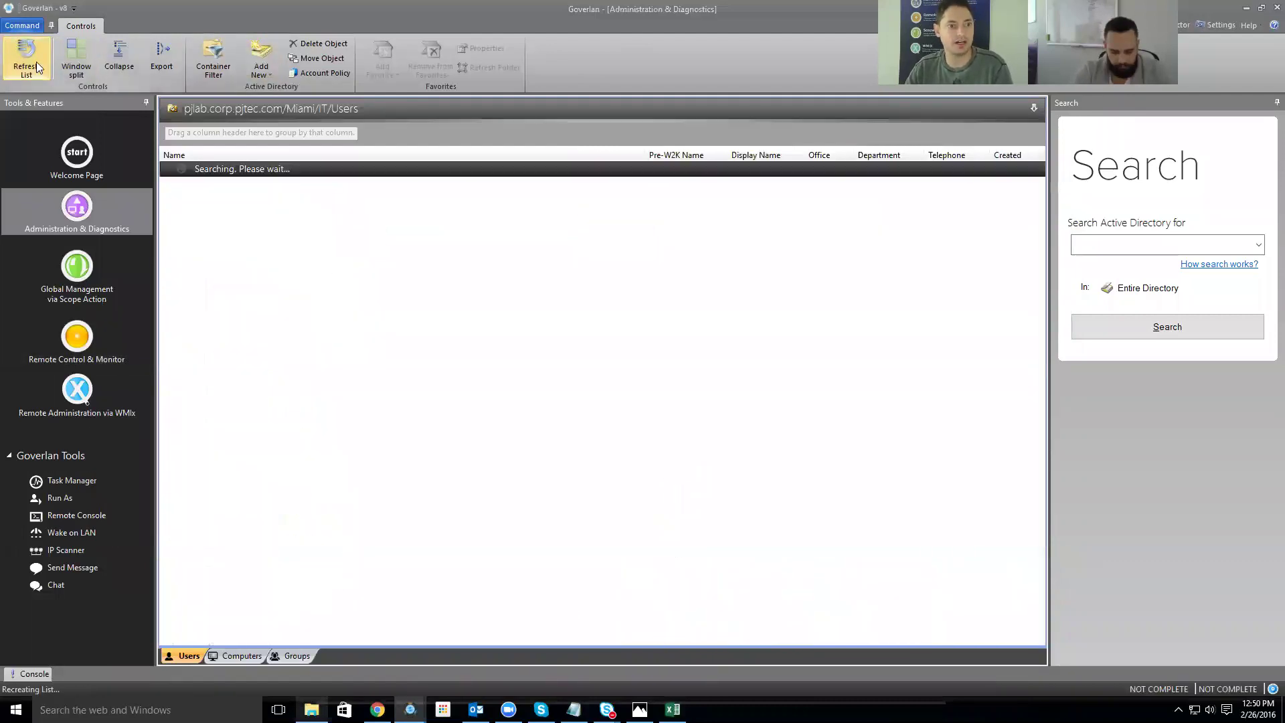
left_click(271, 172)
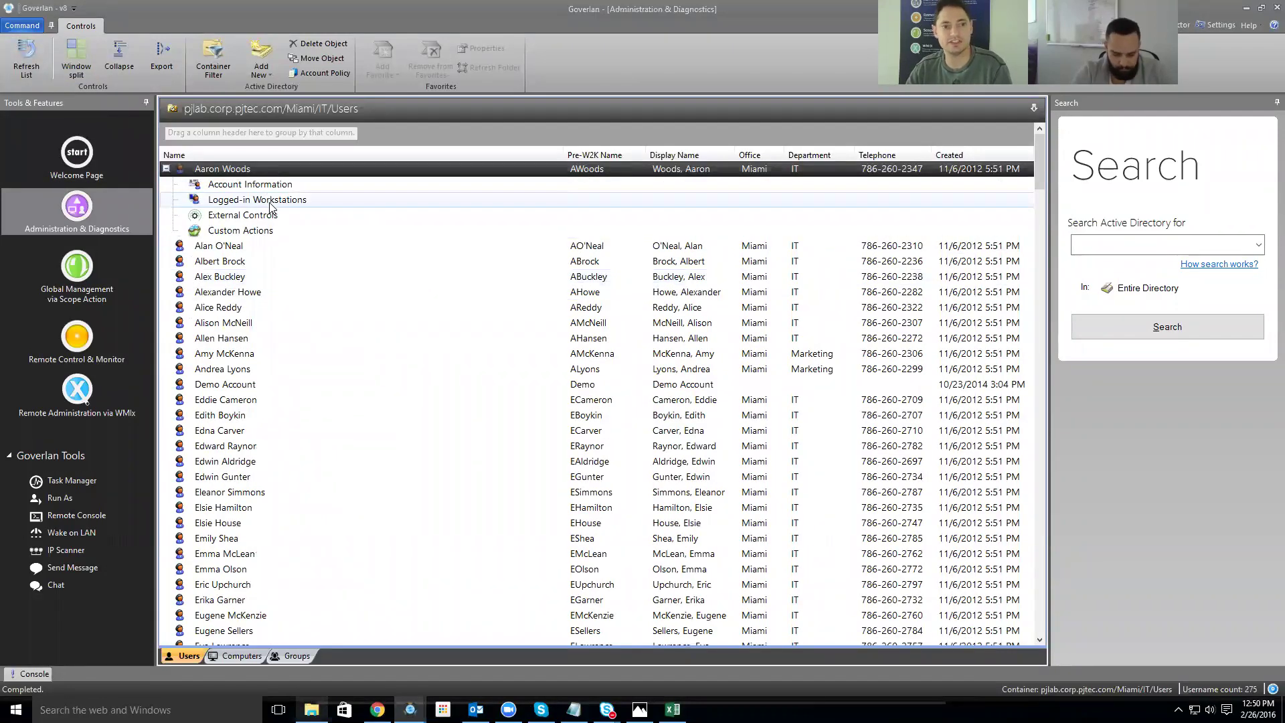
left_click(269, 200)
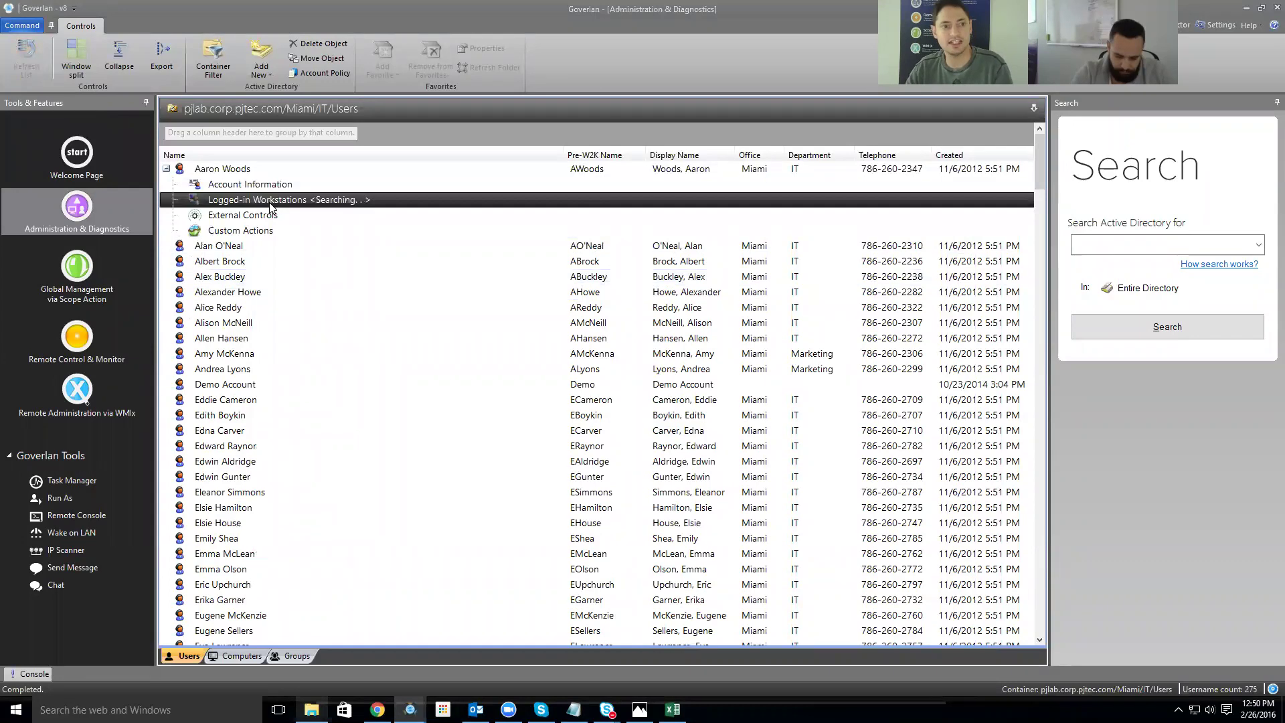
- Set focus to the machine CTX-VDA-01 from the user's logged-in workstations
right_click(242, 217)
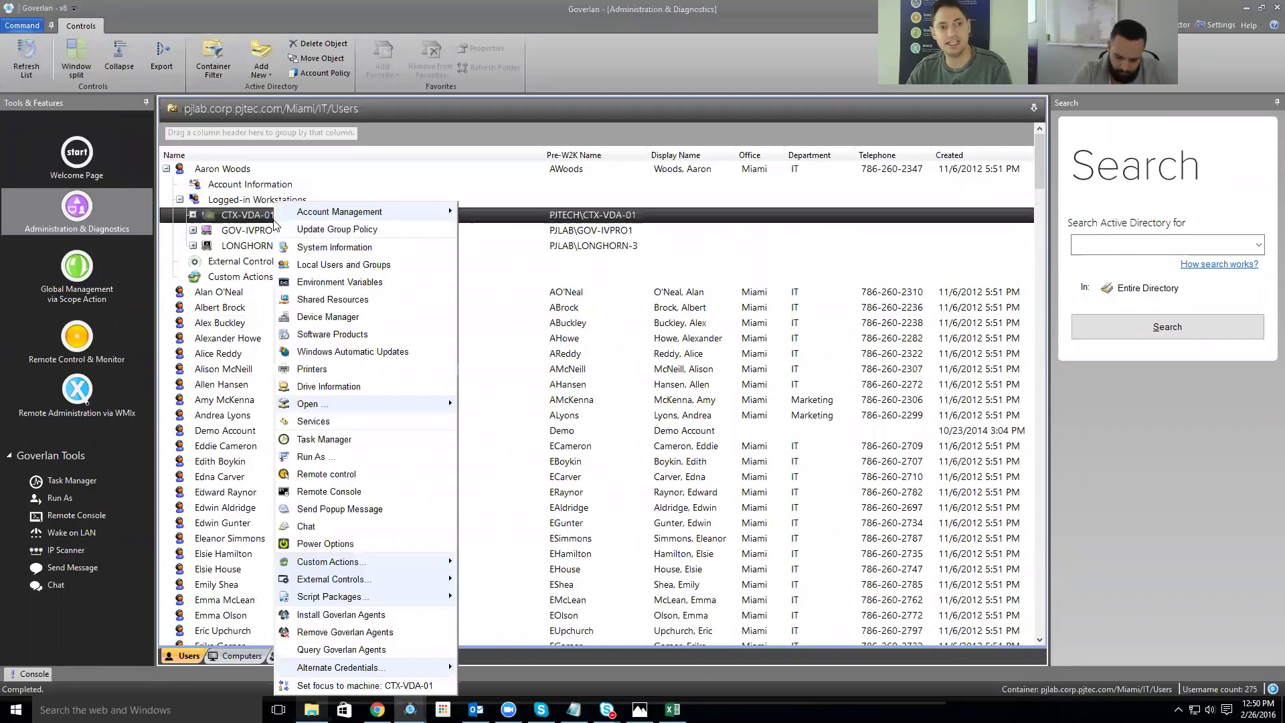
left_click(241, 219)
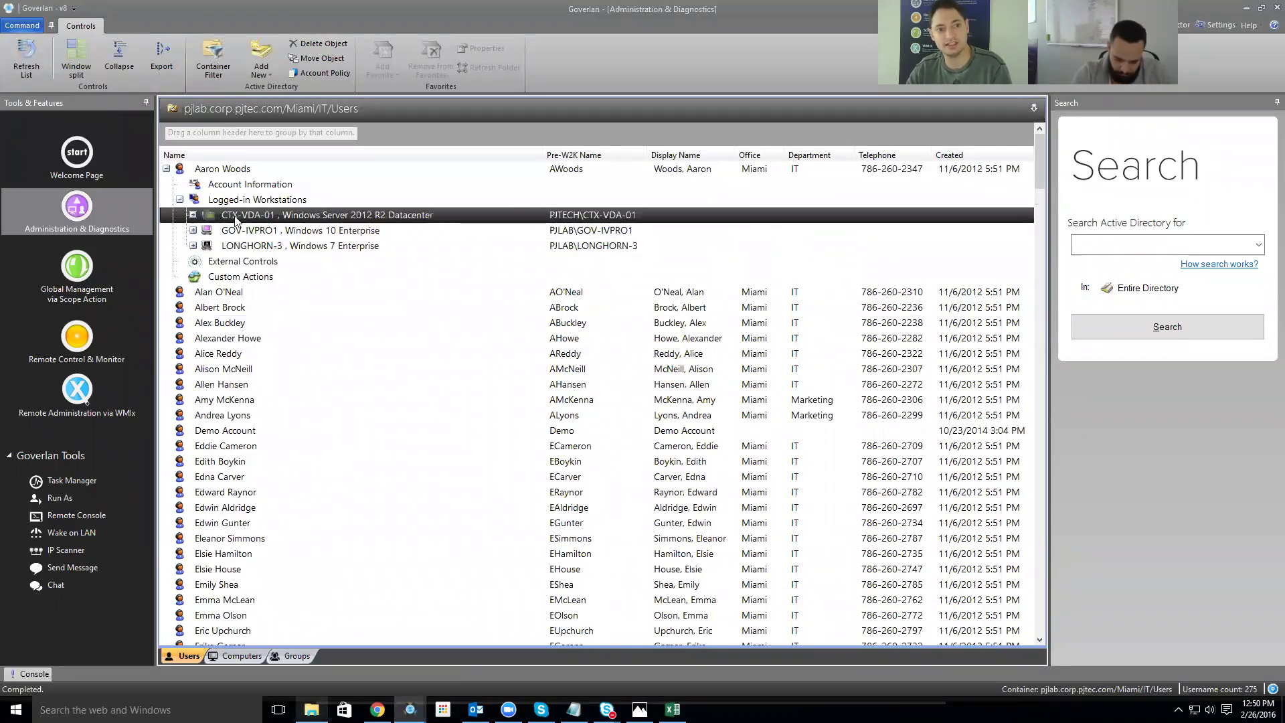
right_click(232, 215)
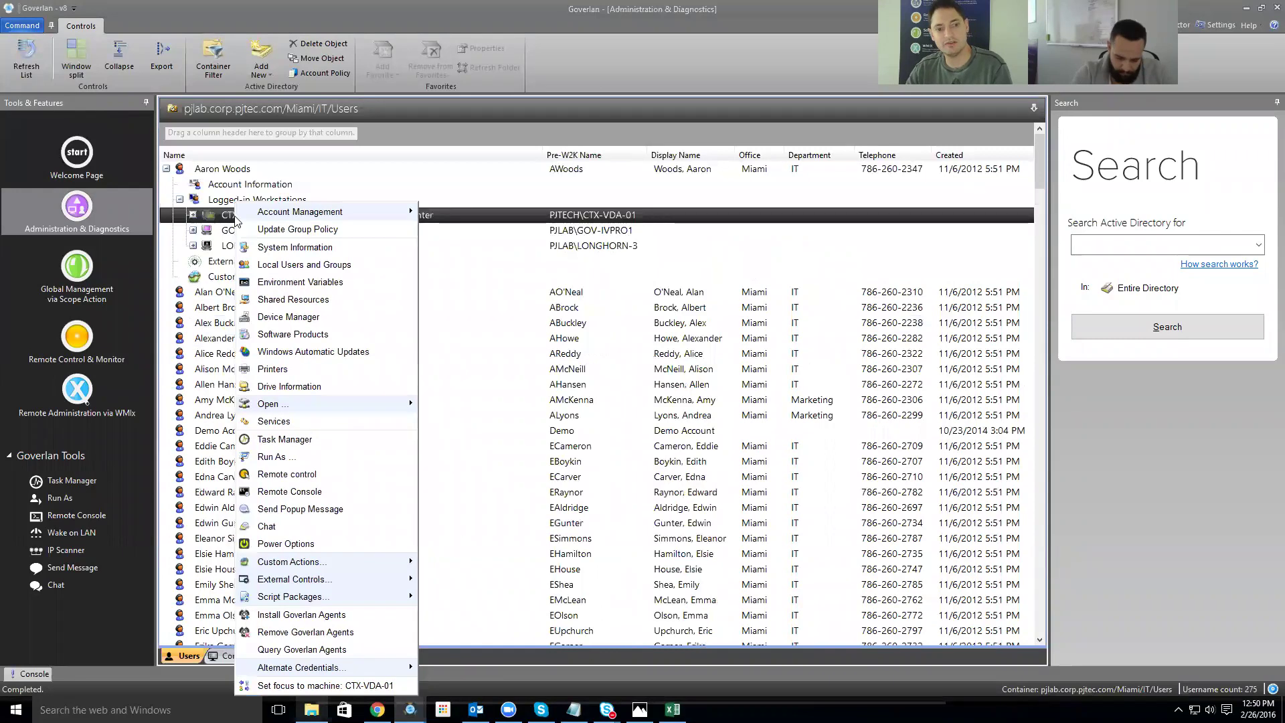
left_click(337, 685)
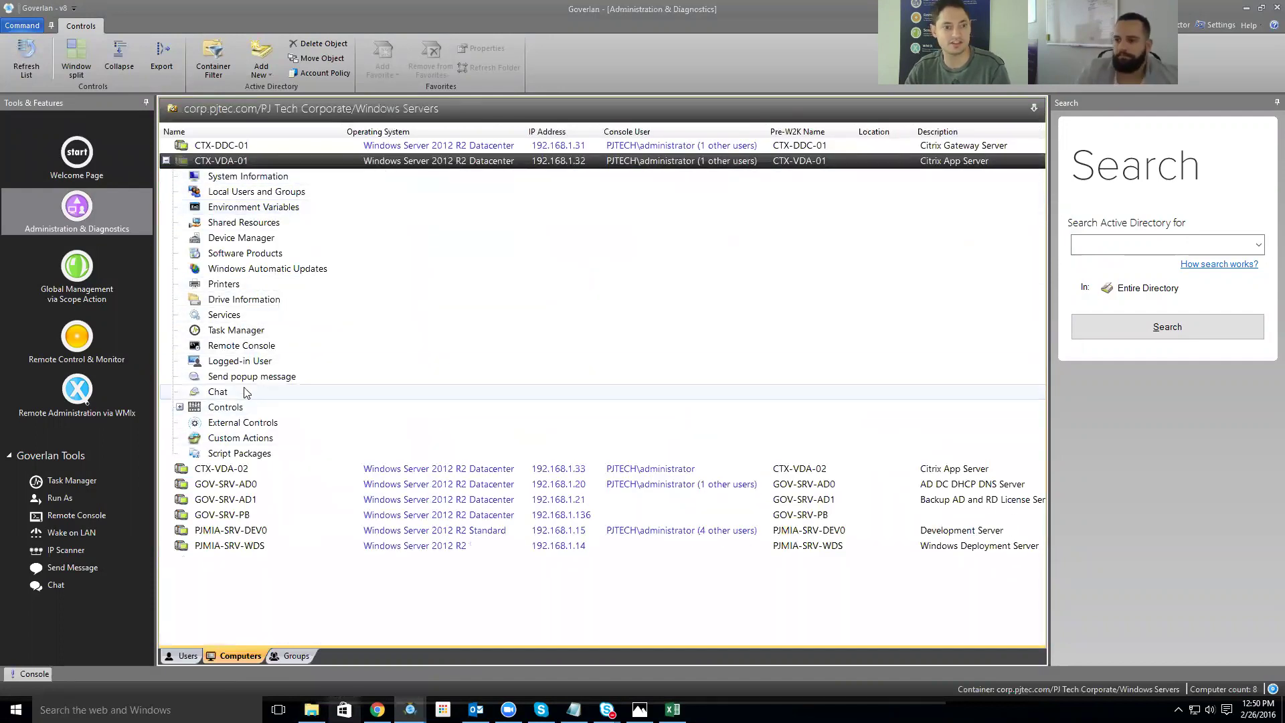
- List the logged-in users on CTX-VDA-01 and remote control the user session coming from LONGHORN-3
left_click(246, 361)
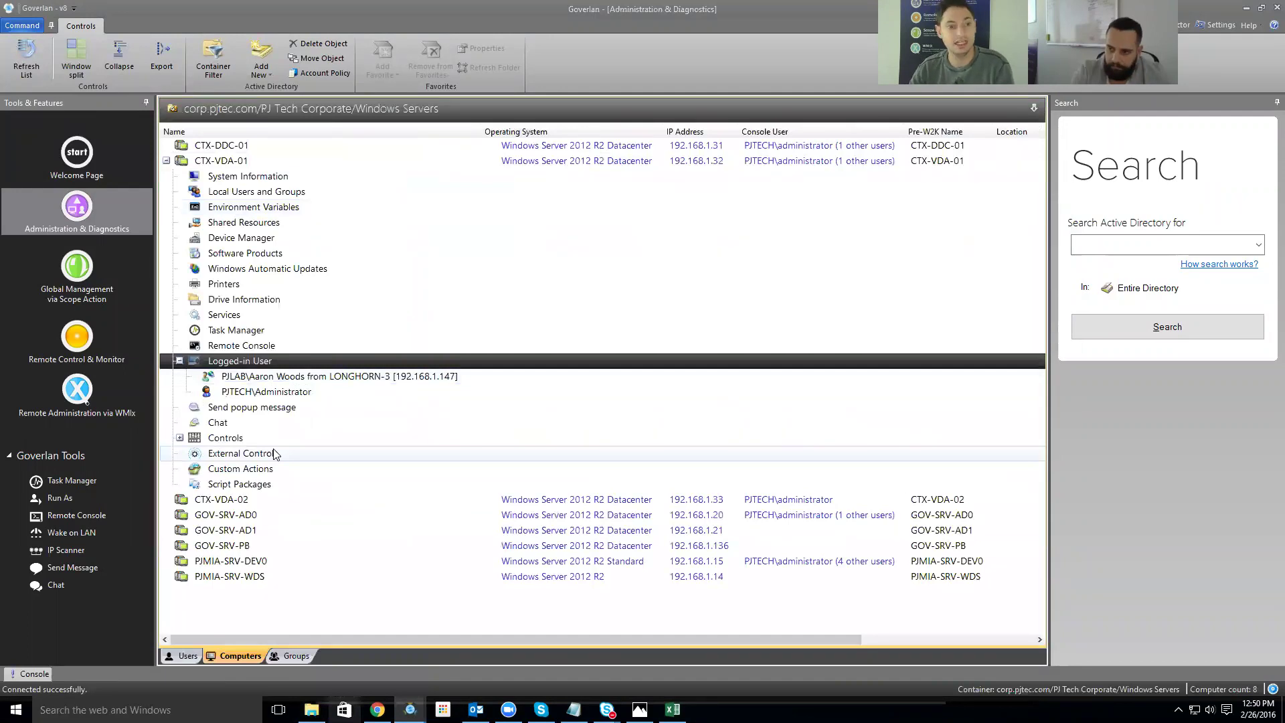
right_click(289, 378)
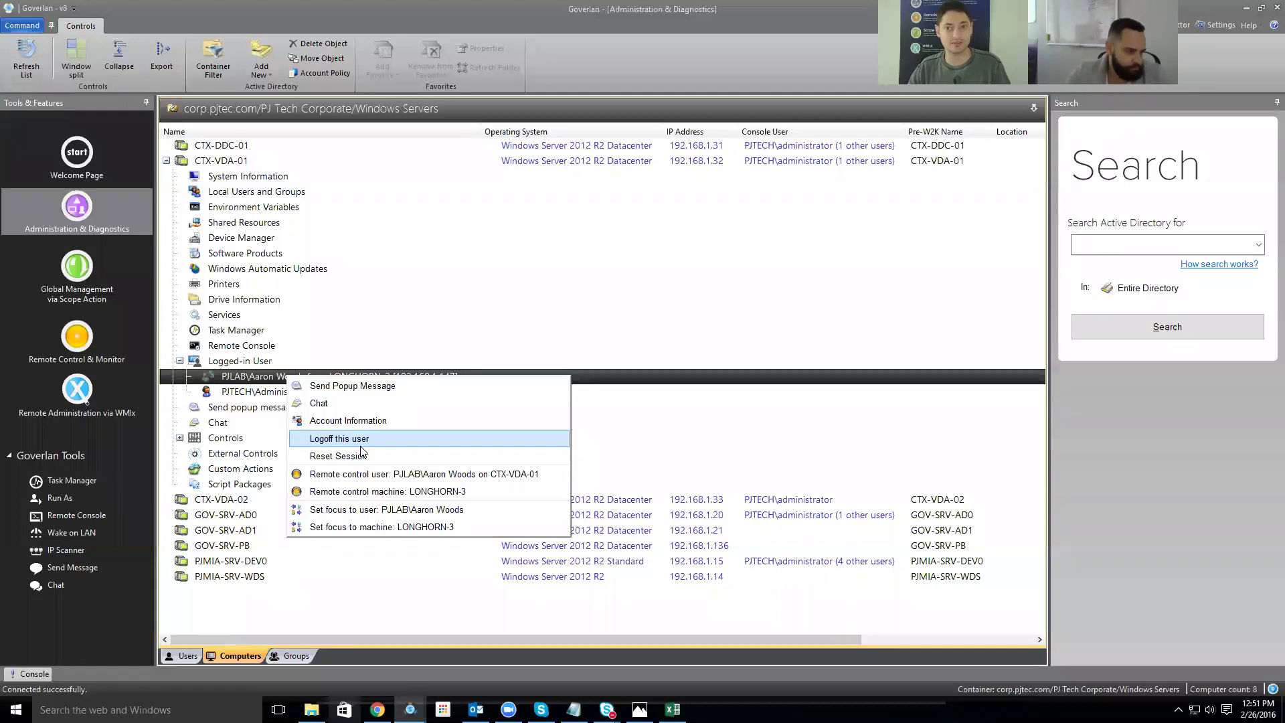
left_click(423, 476)
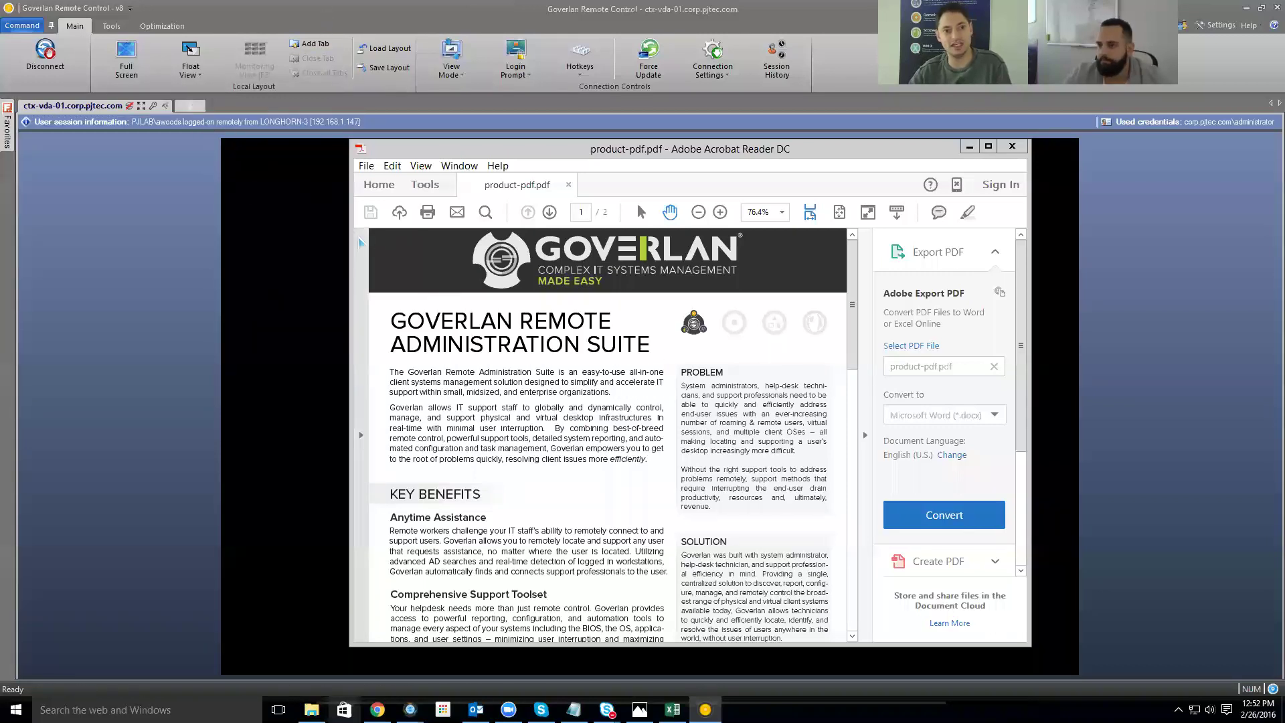
- Search for long* in a new remote control tab, select LONGHORN-3 and connect to longhorn-3.pjlab.corp.pjtec.com
left_click(199, 107)
left_click(649, 385)
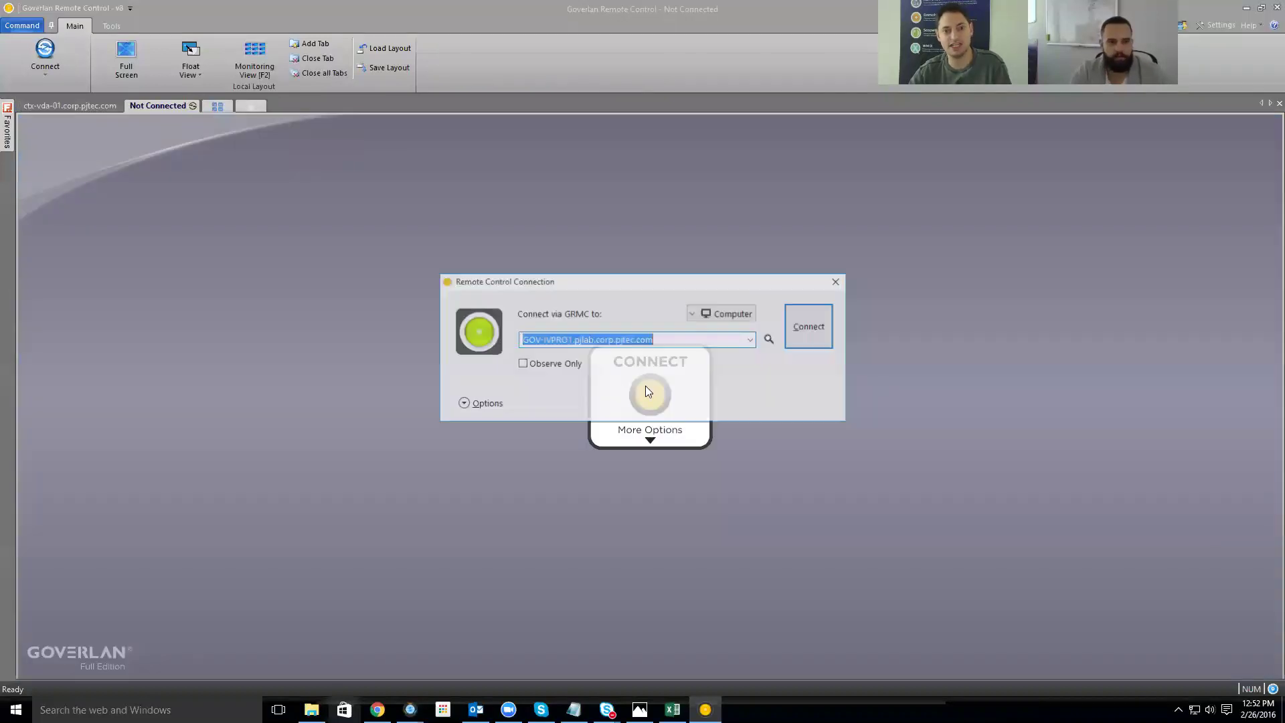
type("long*")
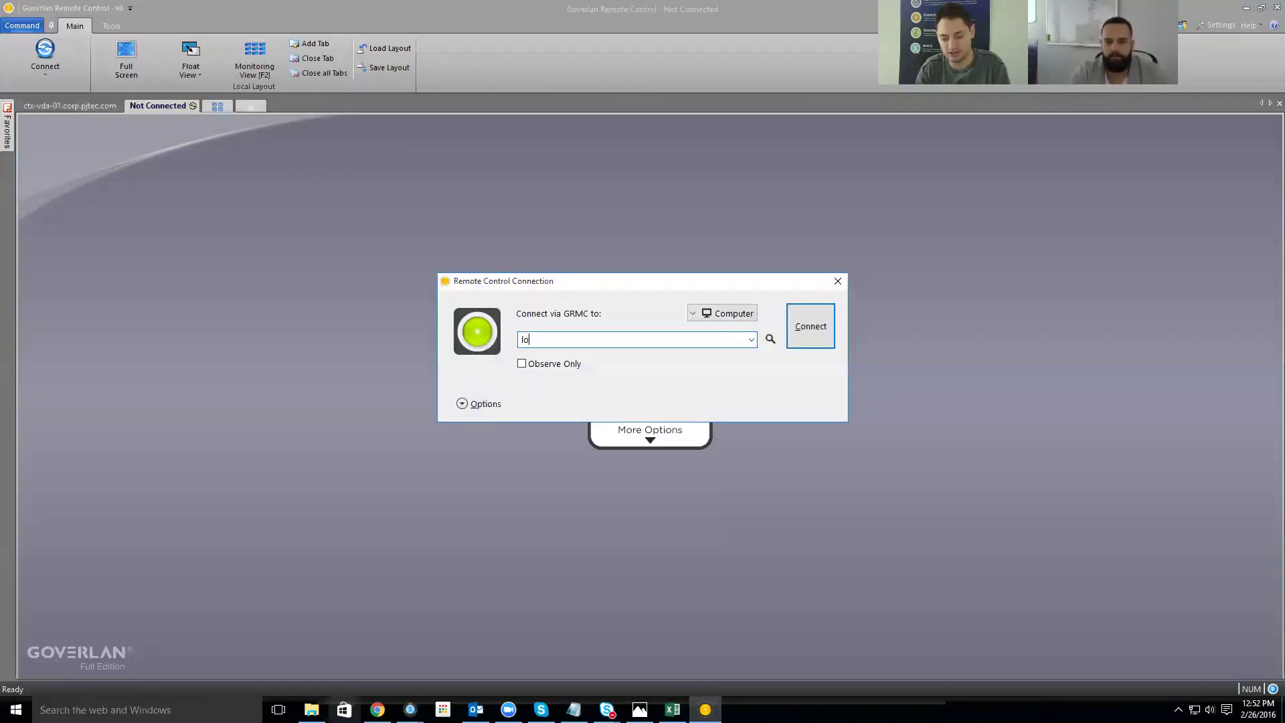
left_click(770, 339)
left_click(531, 329)
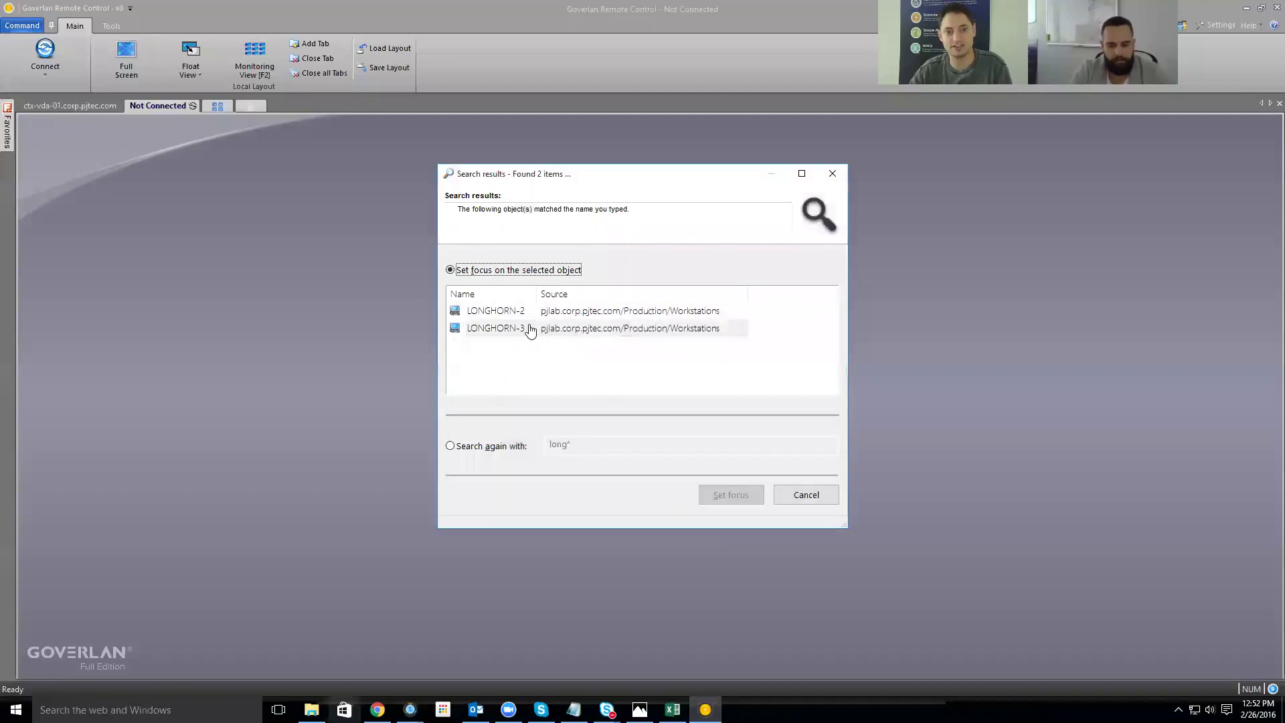
left_click(730, 492)
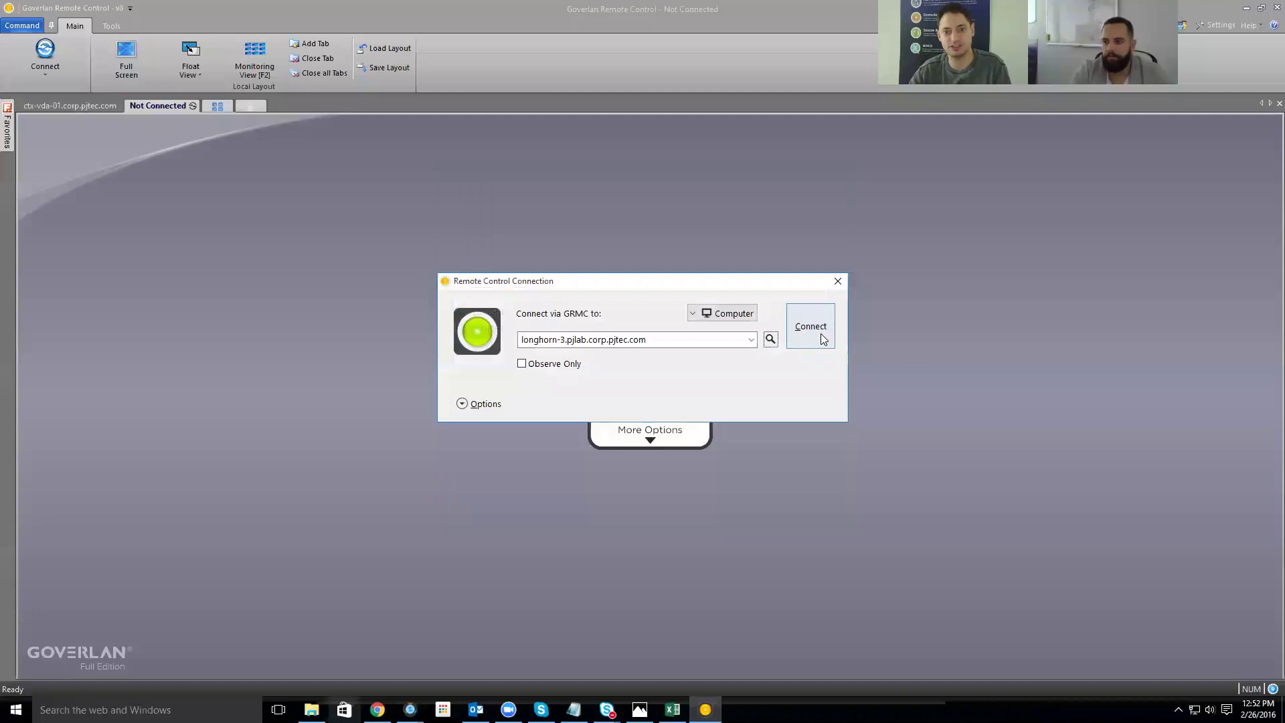
left_click(820, 334)
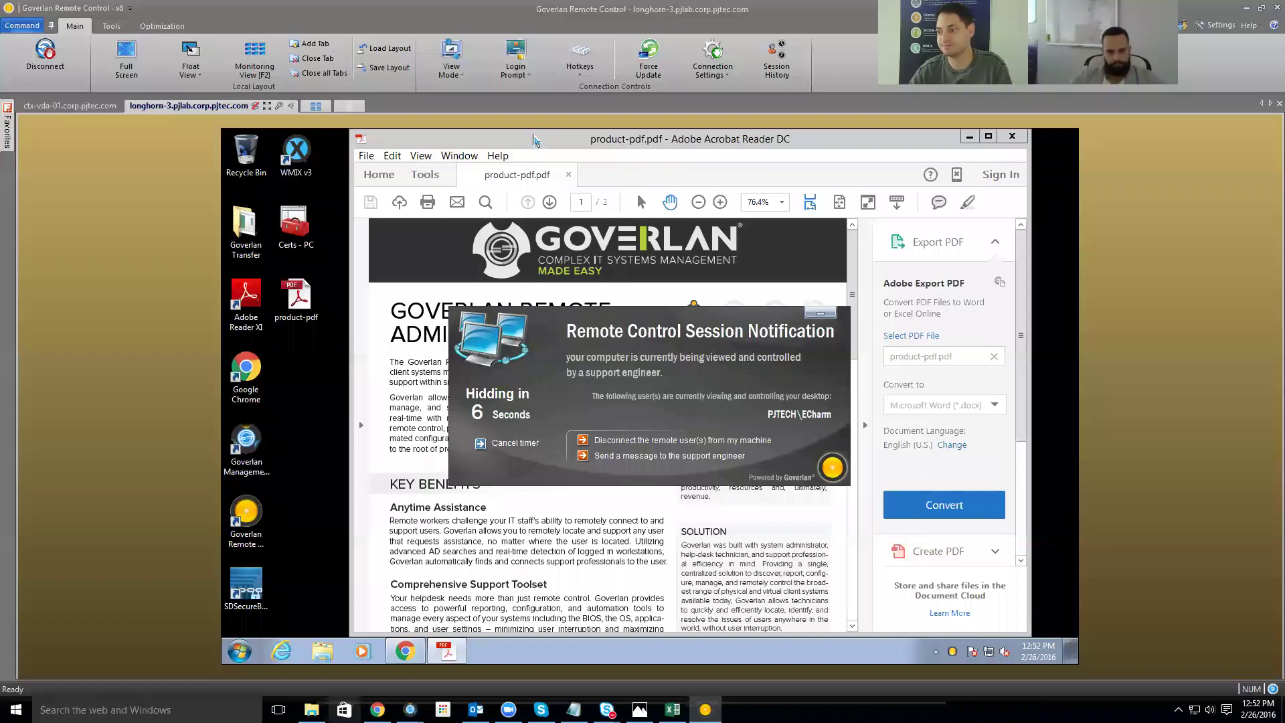
- Show the choice of login sessions hosted on ctx-vda-01 and return to the longhorn-3 remote session
left_click(73, 106)
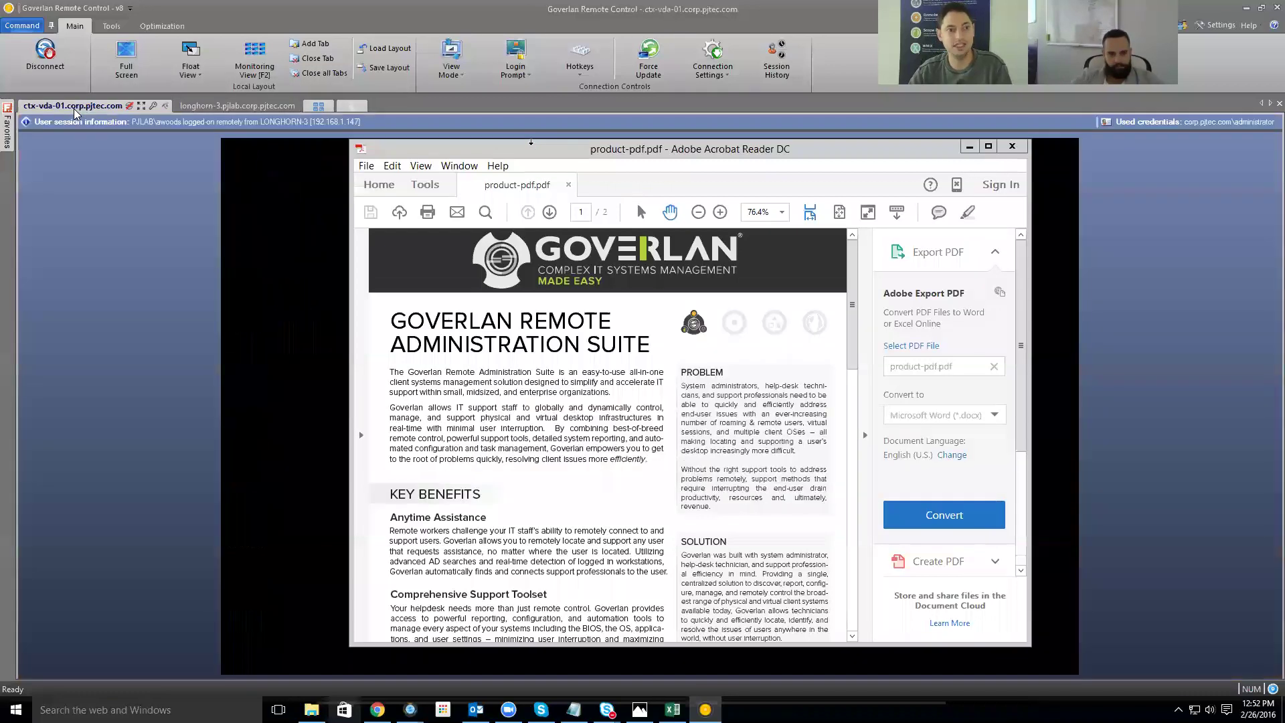
left_click(142, 126)
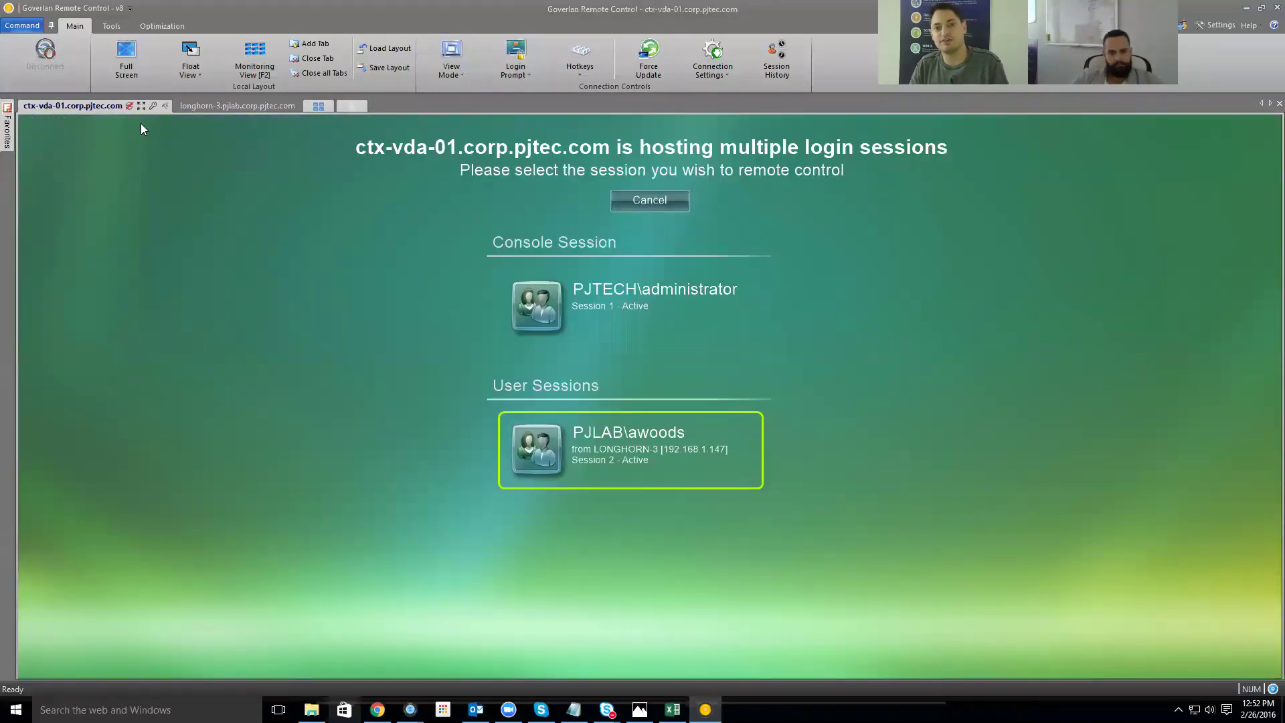
left_click(568, 283)
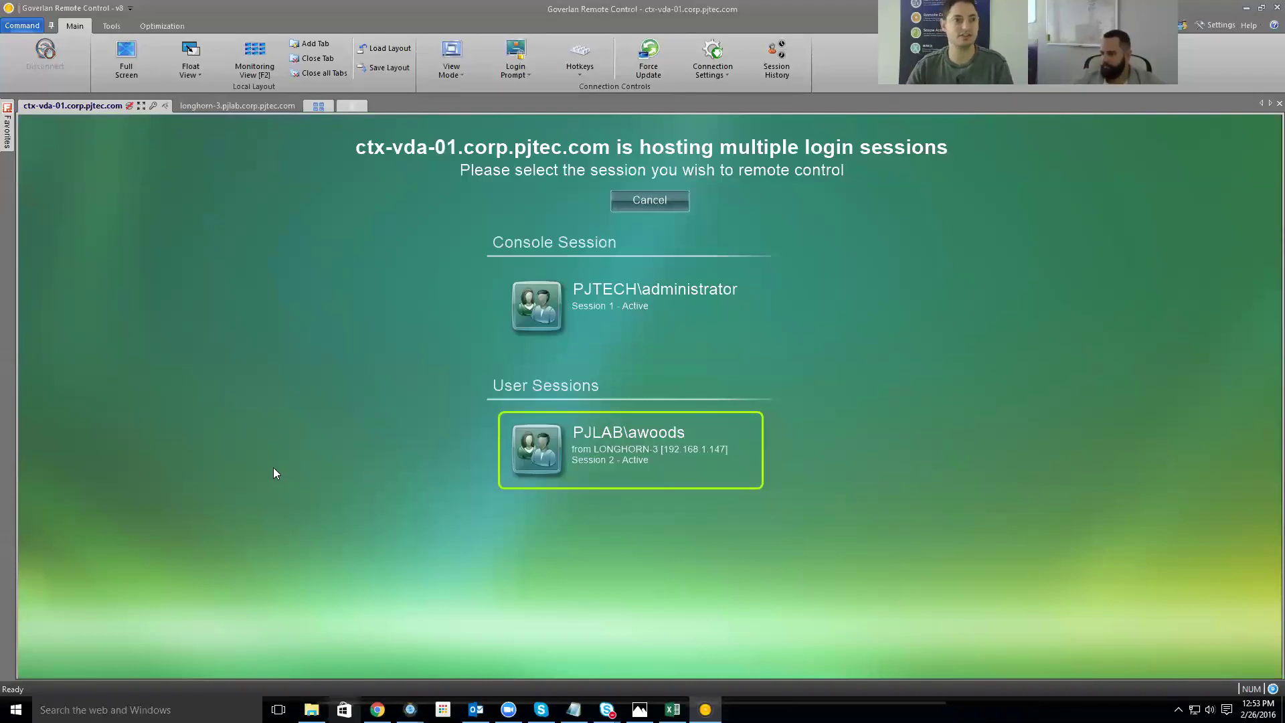
left_click(239, 104)
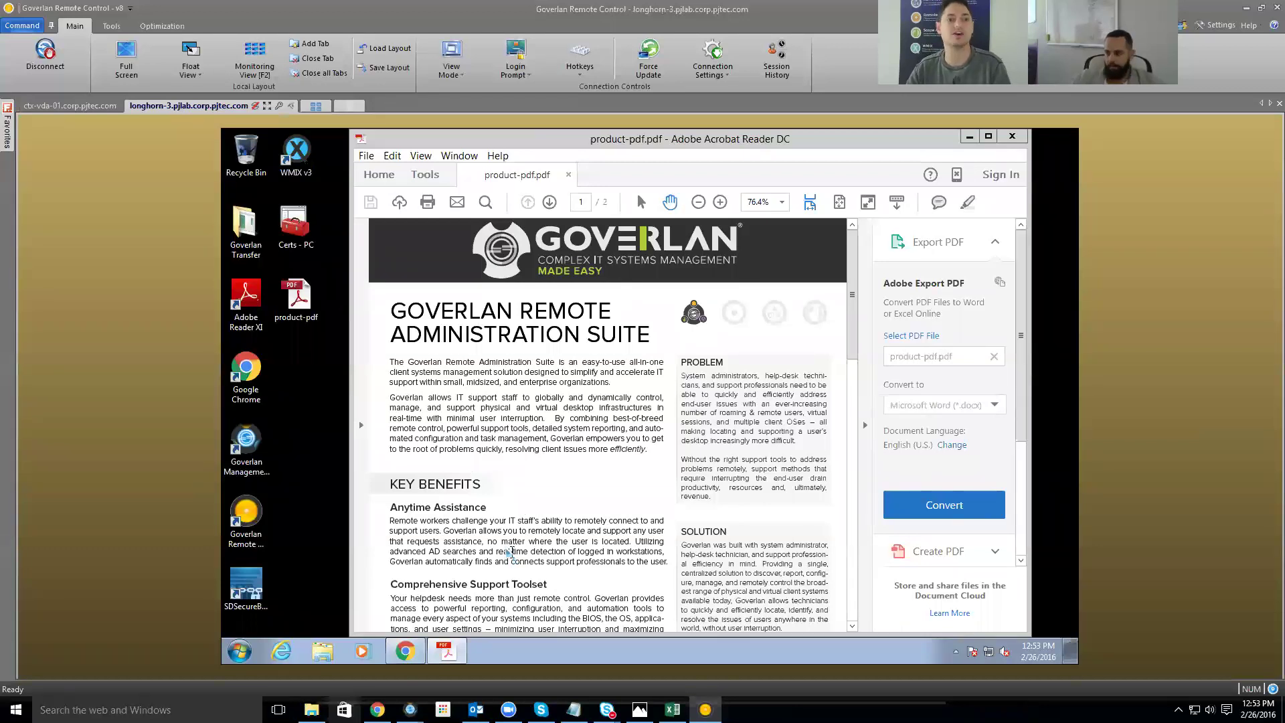
- Run Adobe Reader XI as administrator on the longhorn-3 desktop, allow the User Account Control request and dismiss the session notification
right_click(231, 294)
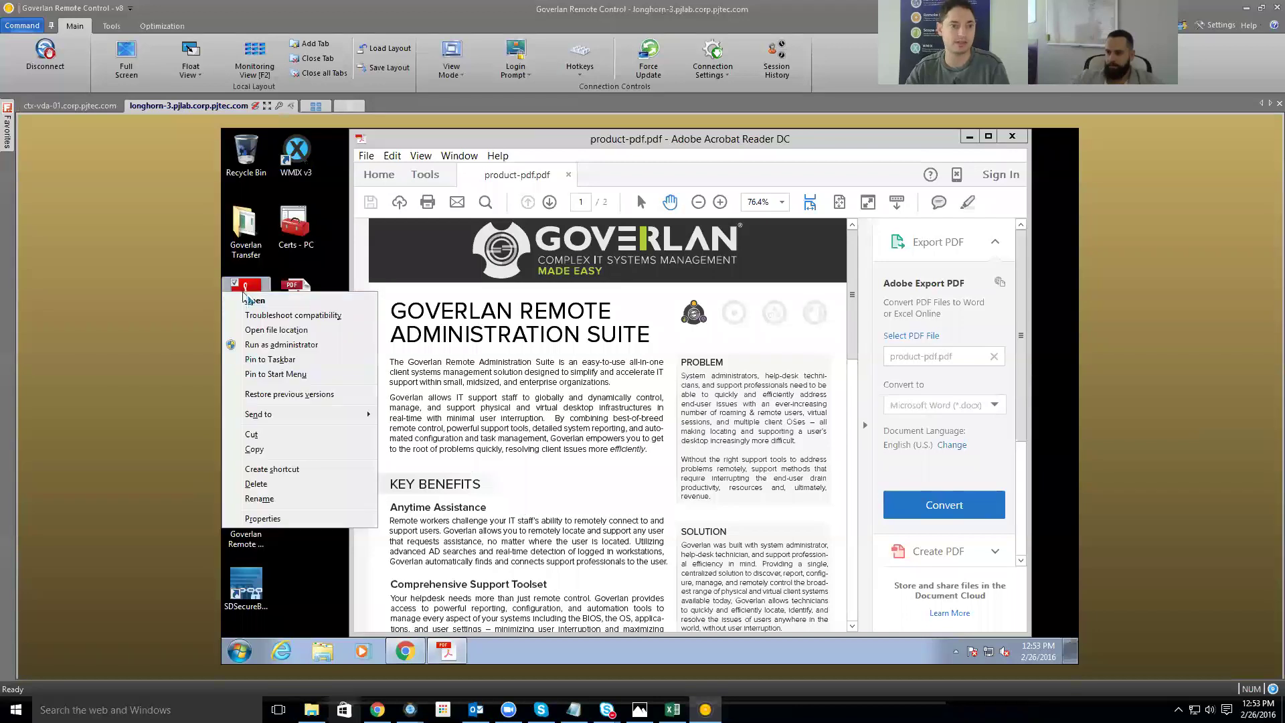
left_click(291, 345)
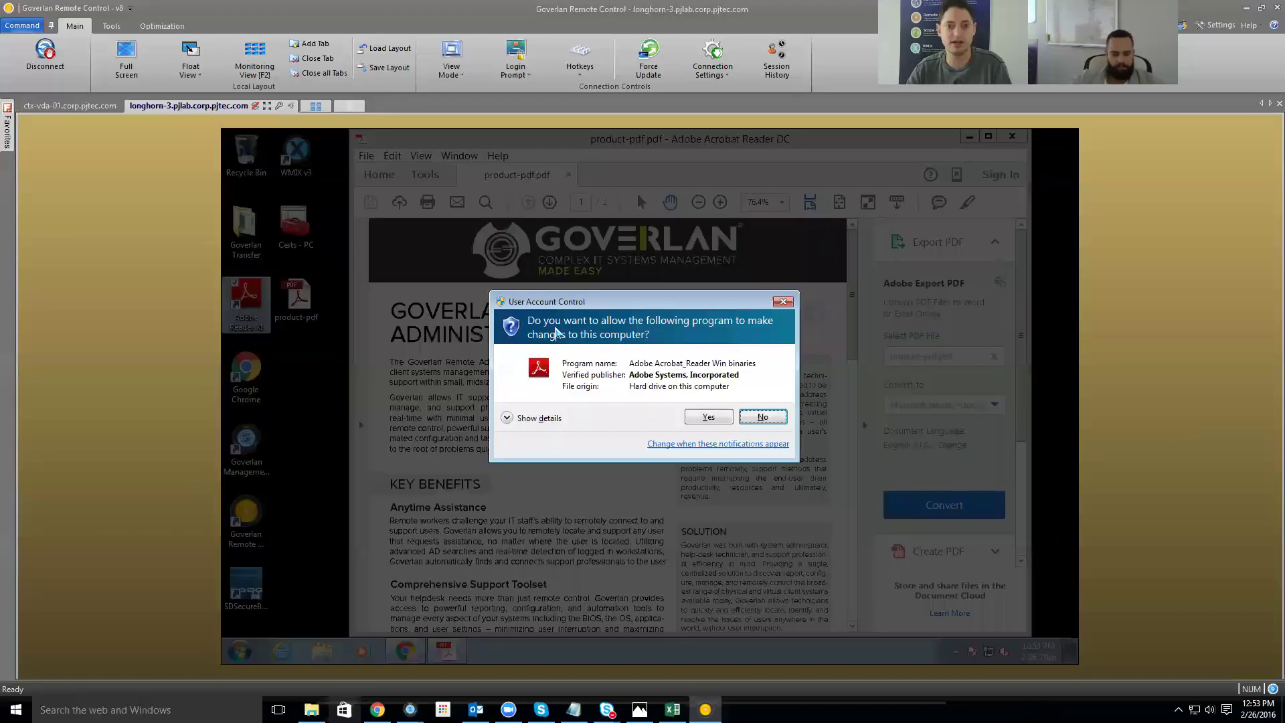
left_click(707, 416)
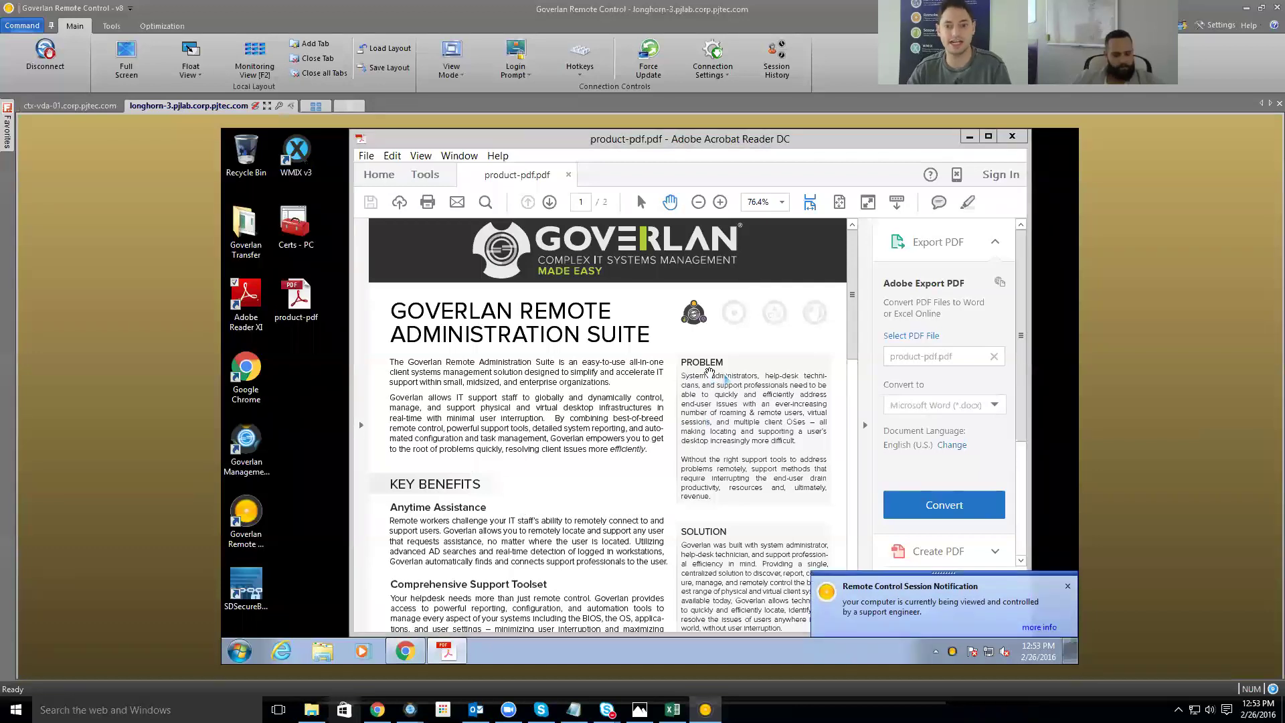
left_click(1066, 586)
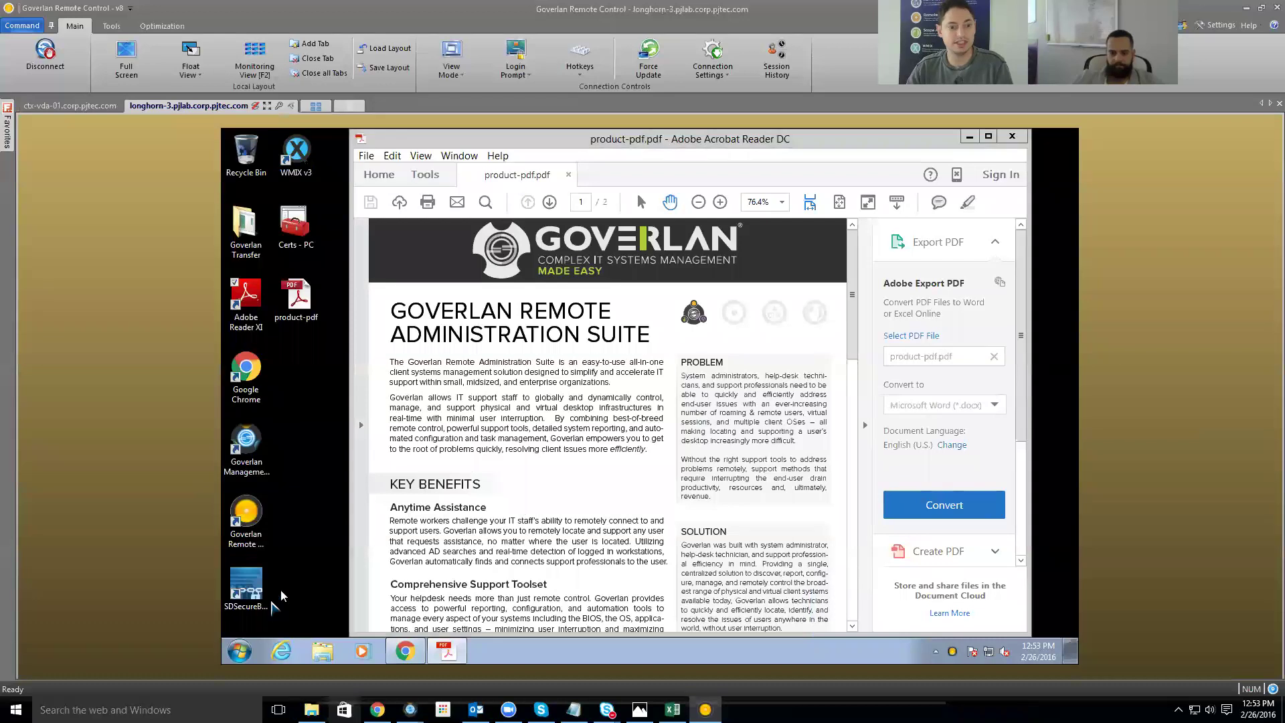
left_click(241, 651)
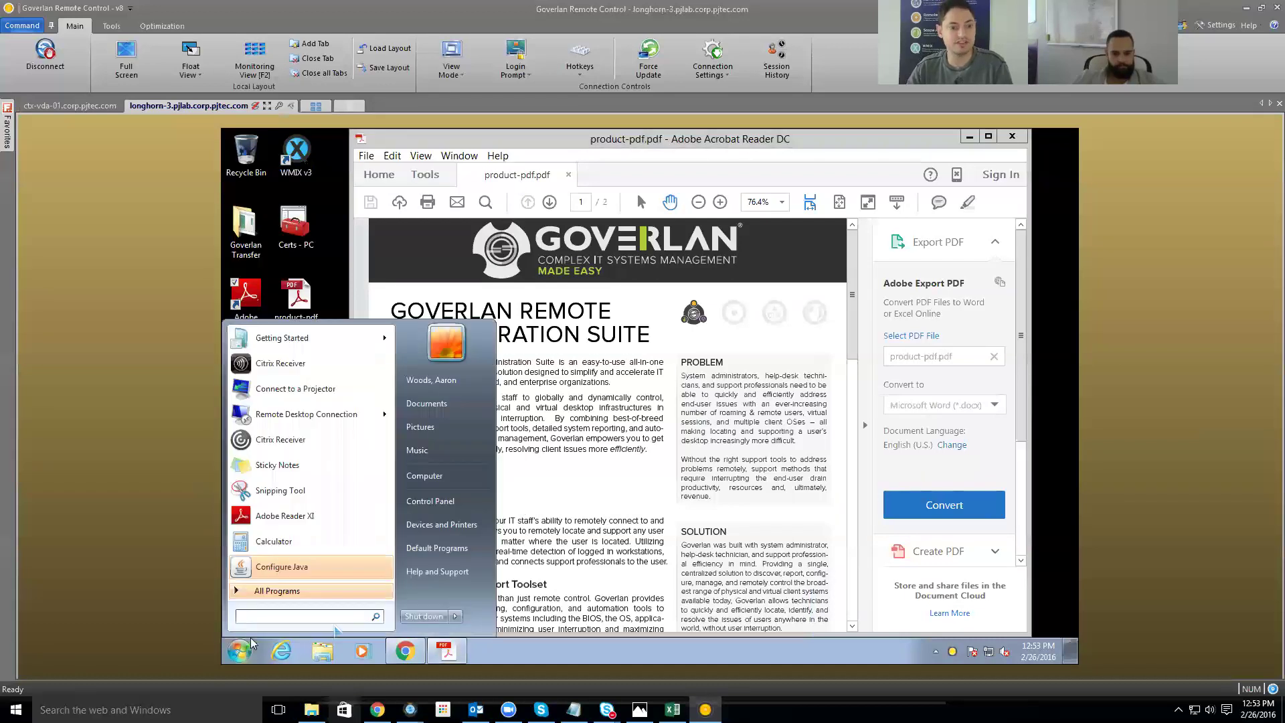
left_click(652, 372)
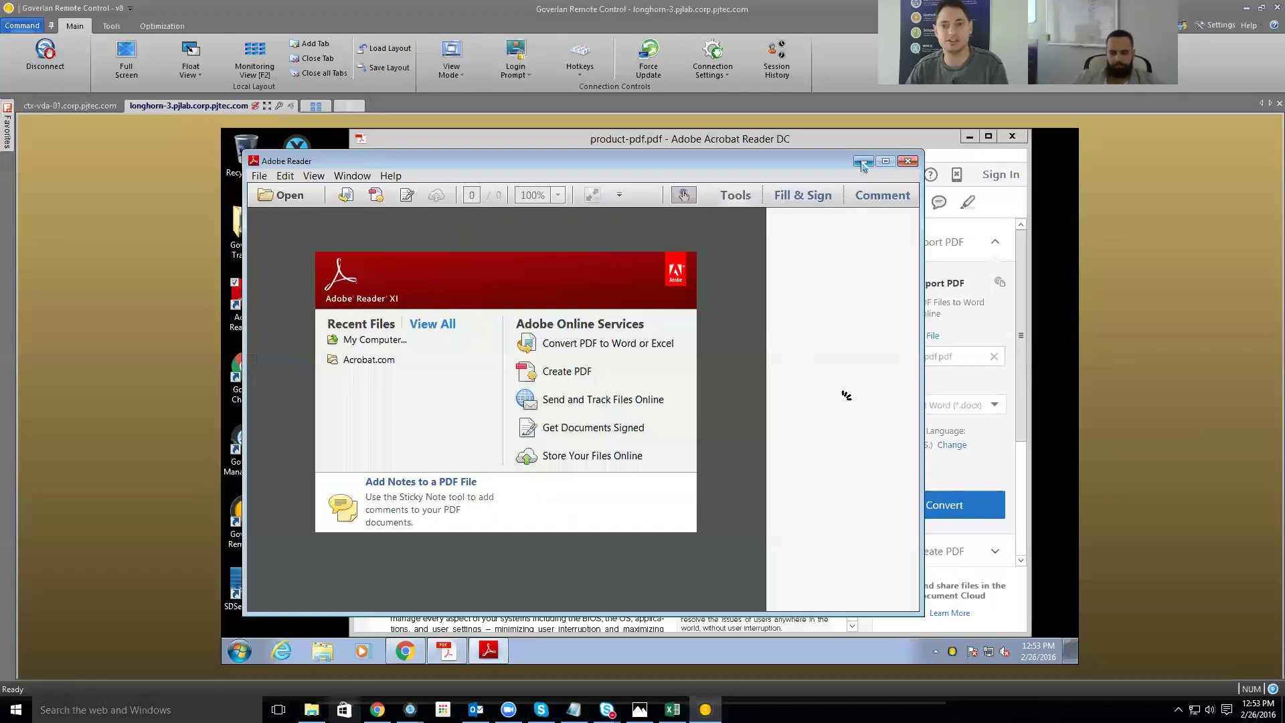
- Minimize the Adobe Reader XI window on longhorn-3 and show the connection settings available for the session
left_click(863, 161)
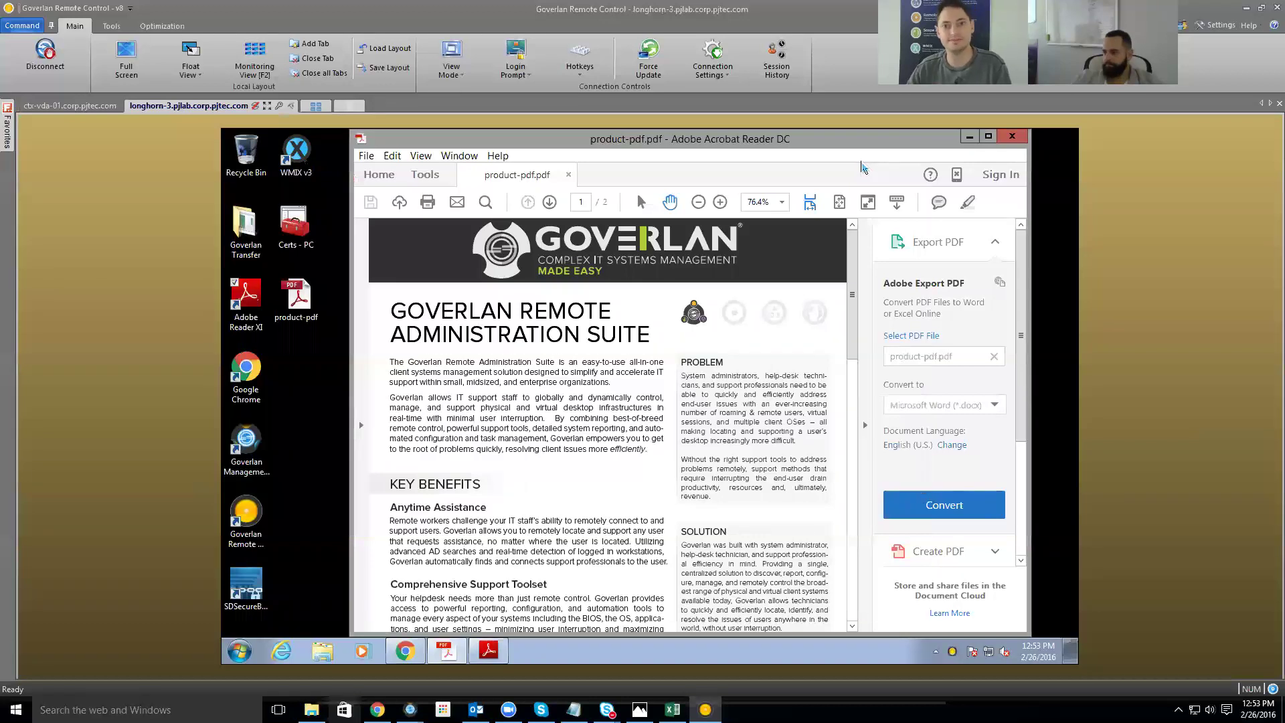
left_click(726, 75)
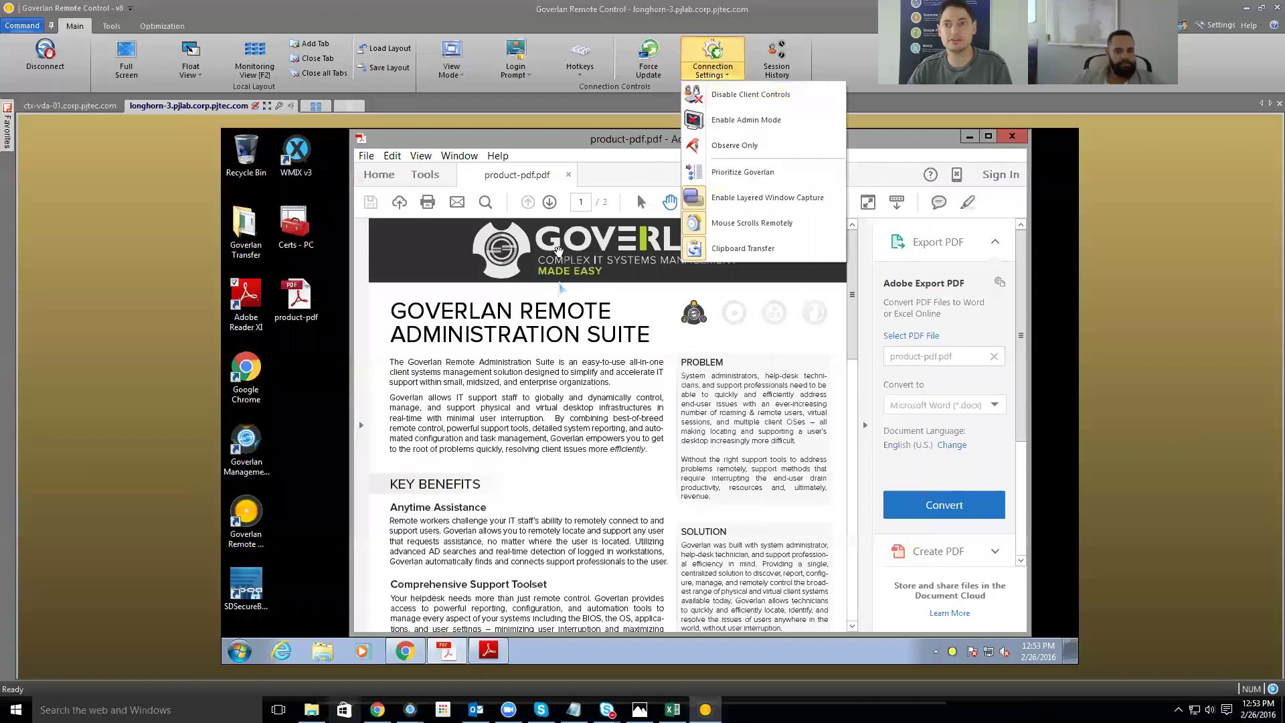
- Show the login sessions hosted on ctx-vda-01, glance at the longhorn-3 session and return to the session choice
left_click(59, 98)
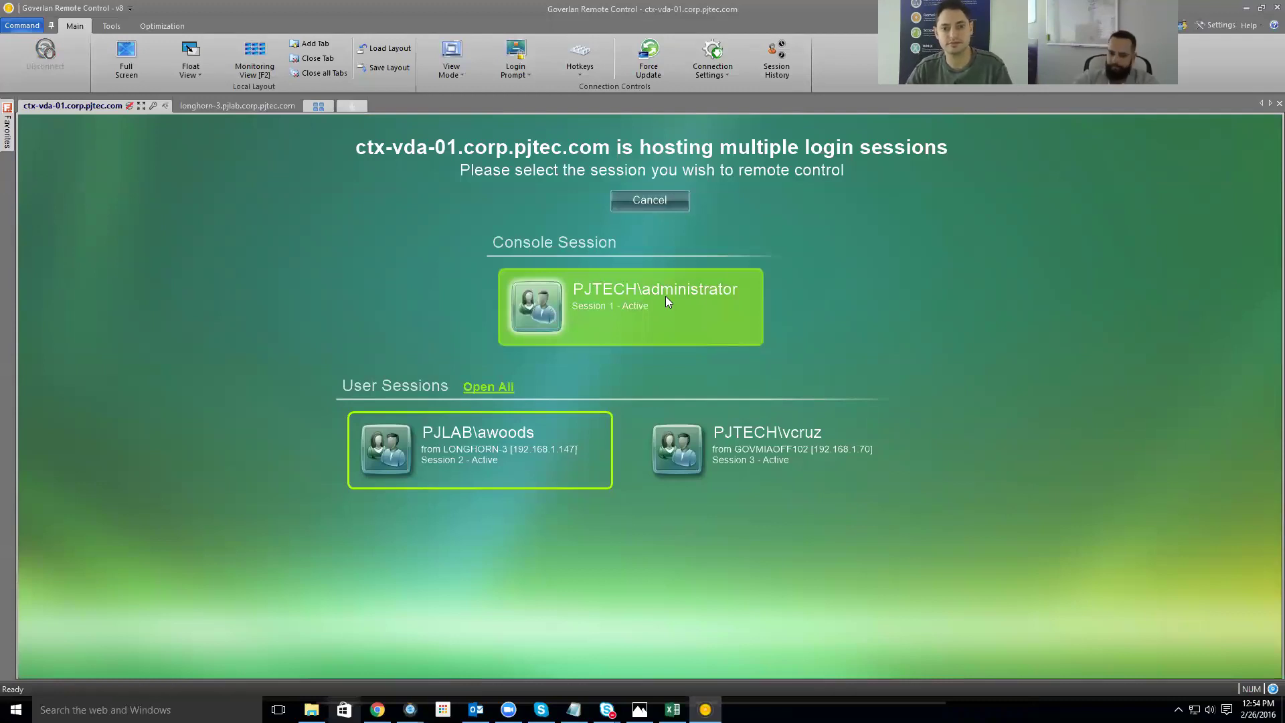
left_click(489, 387)
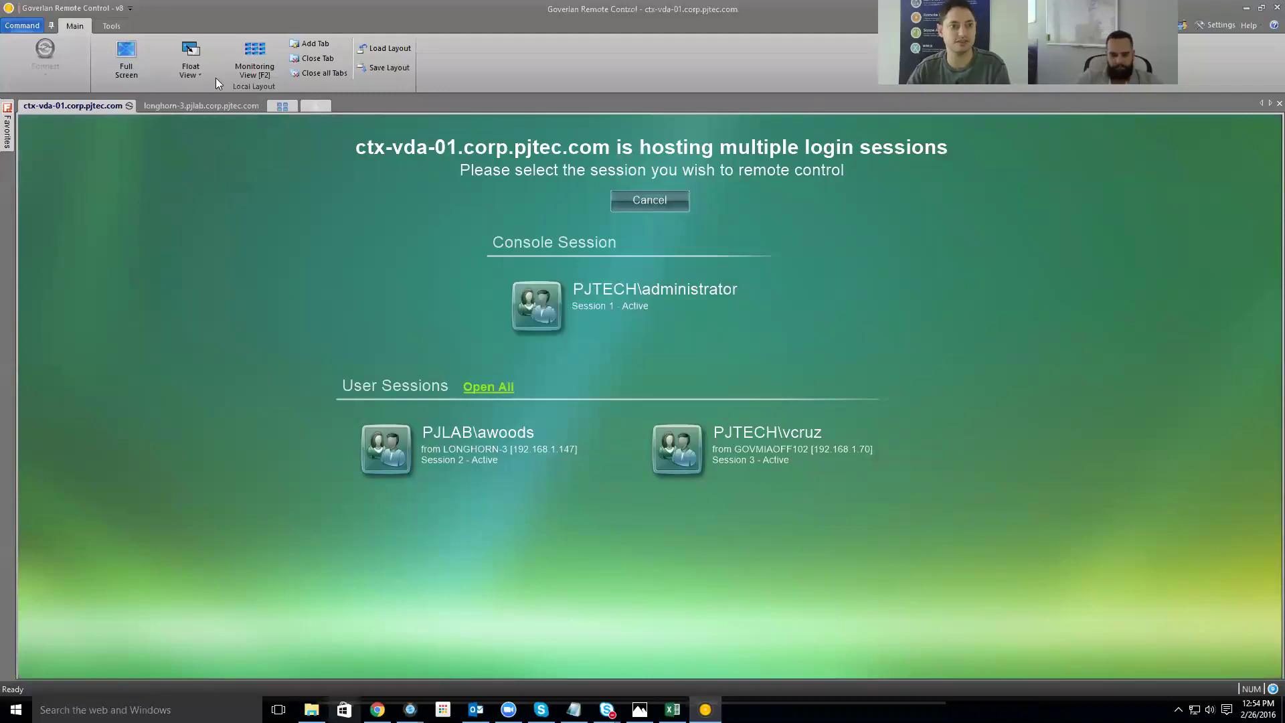
left_click(205, 106)
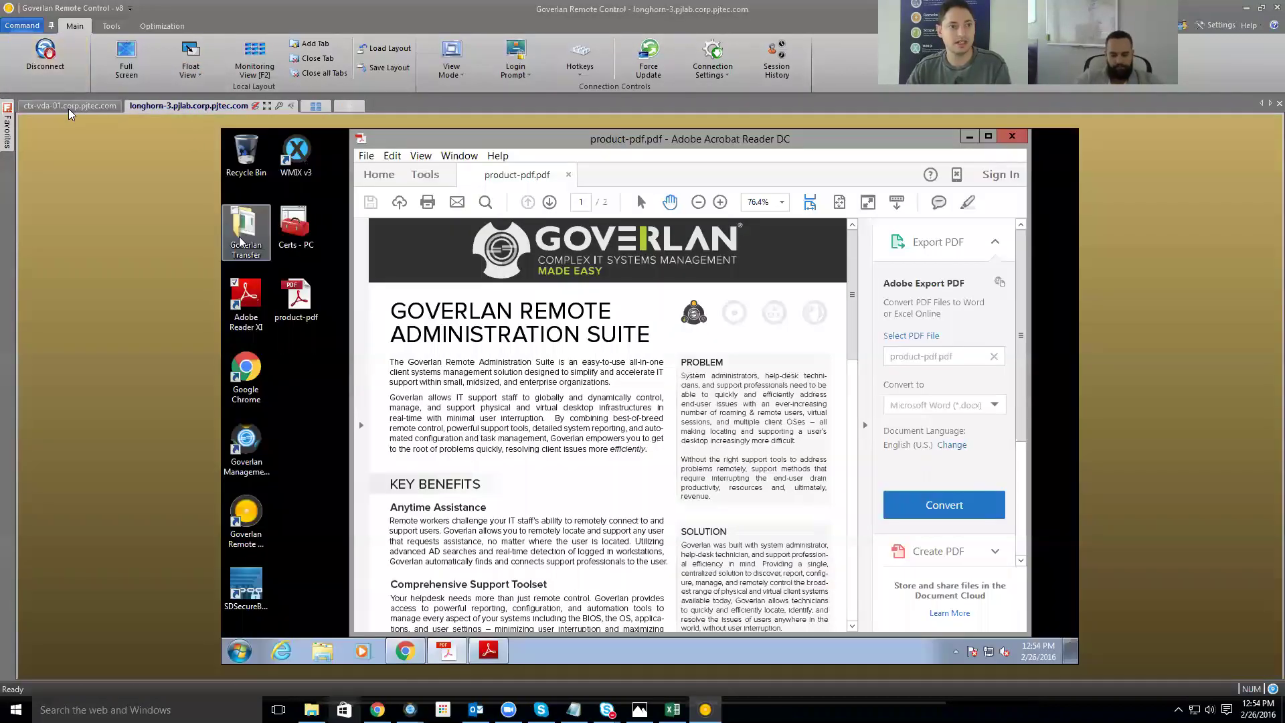
left_click(68, 109)
- Show the container types that can be added to Favorites and cancel without adding one
mouse_move(7, 121)
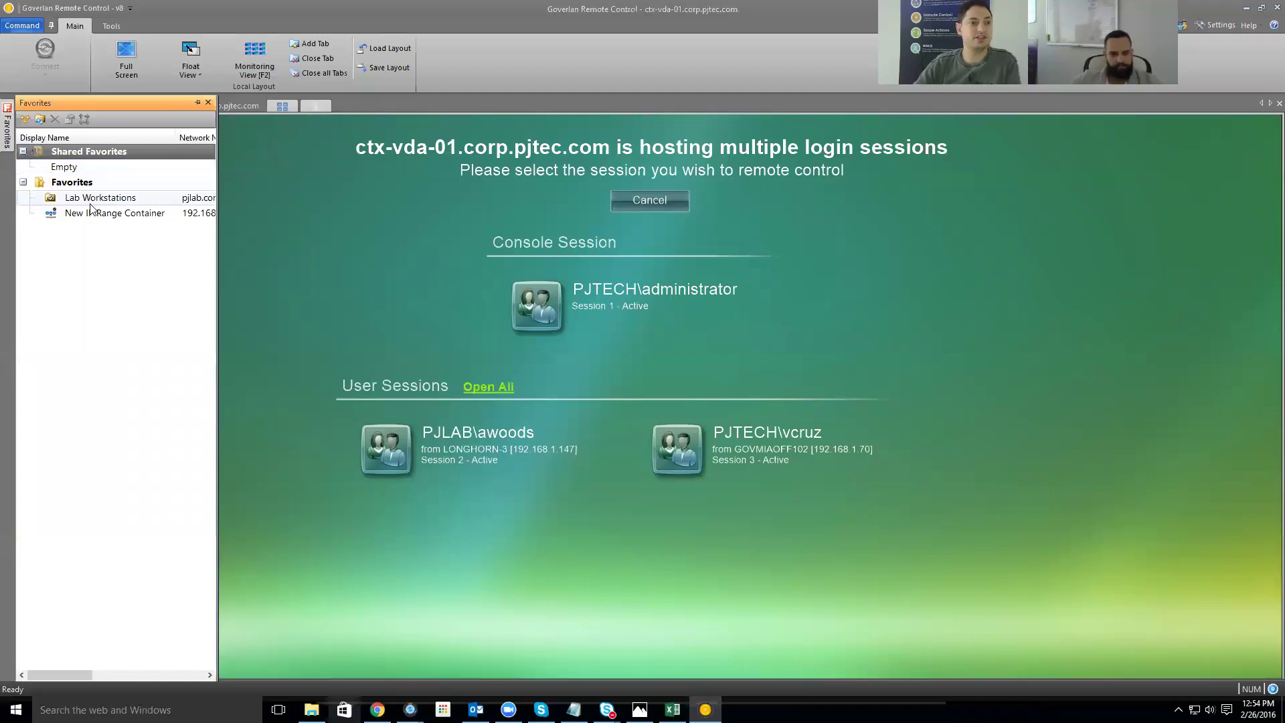
right_click(71, 184)
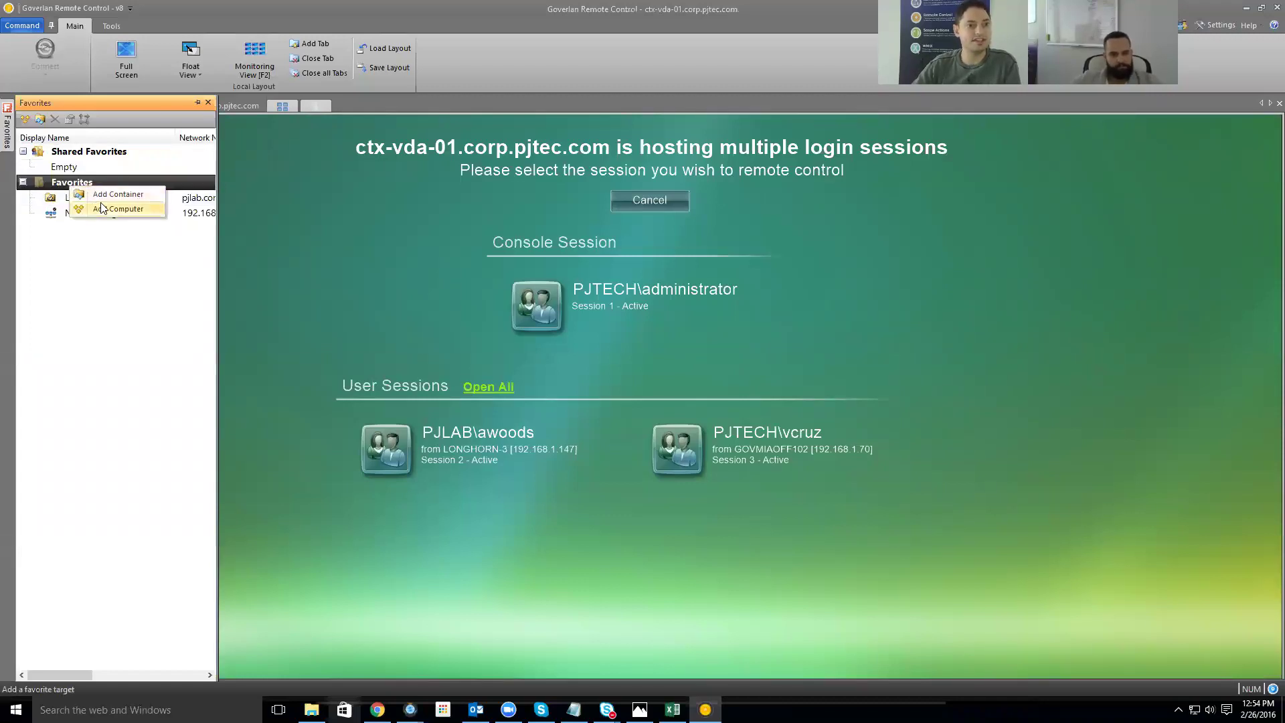
left_click(121, 198)
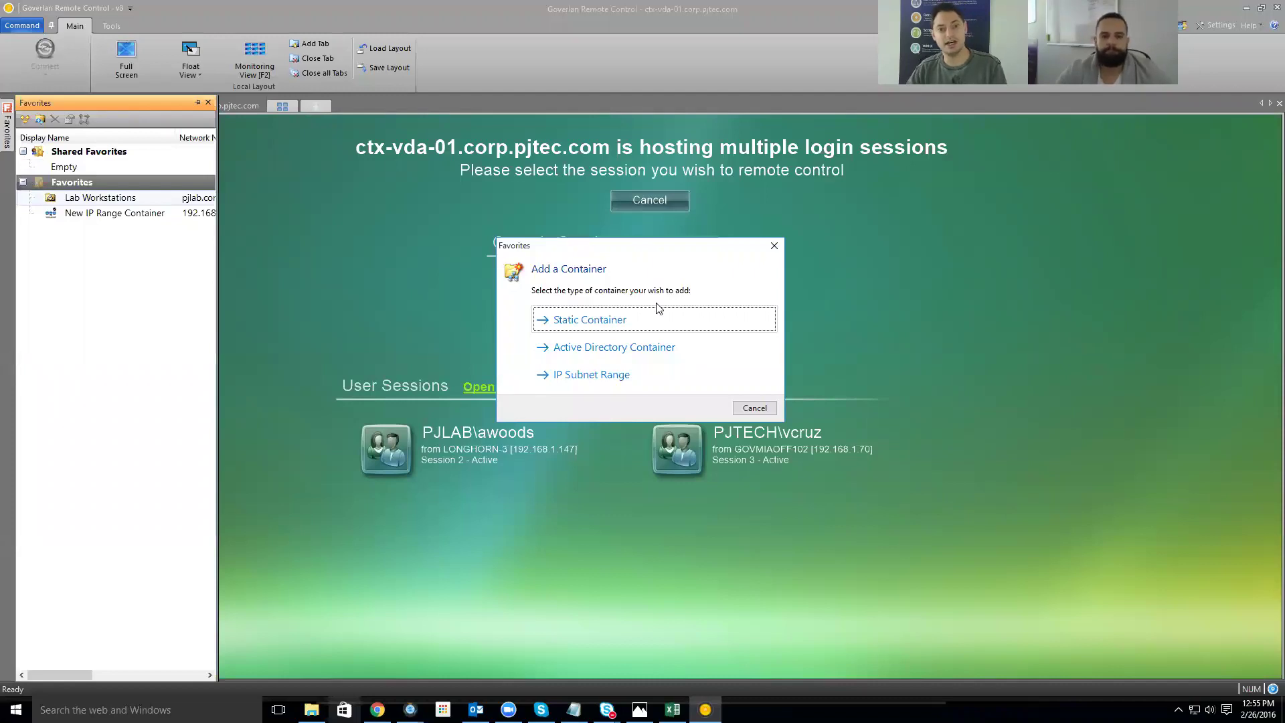
left_click(754, 408)
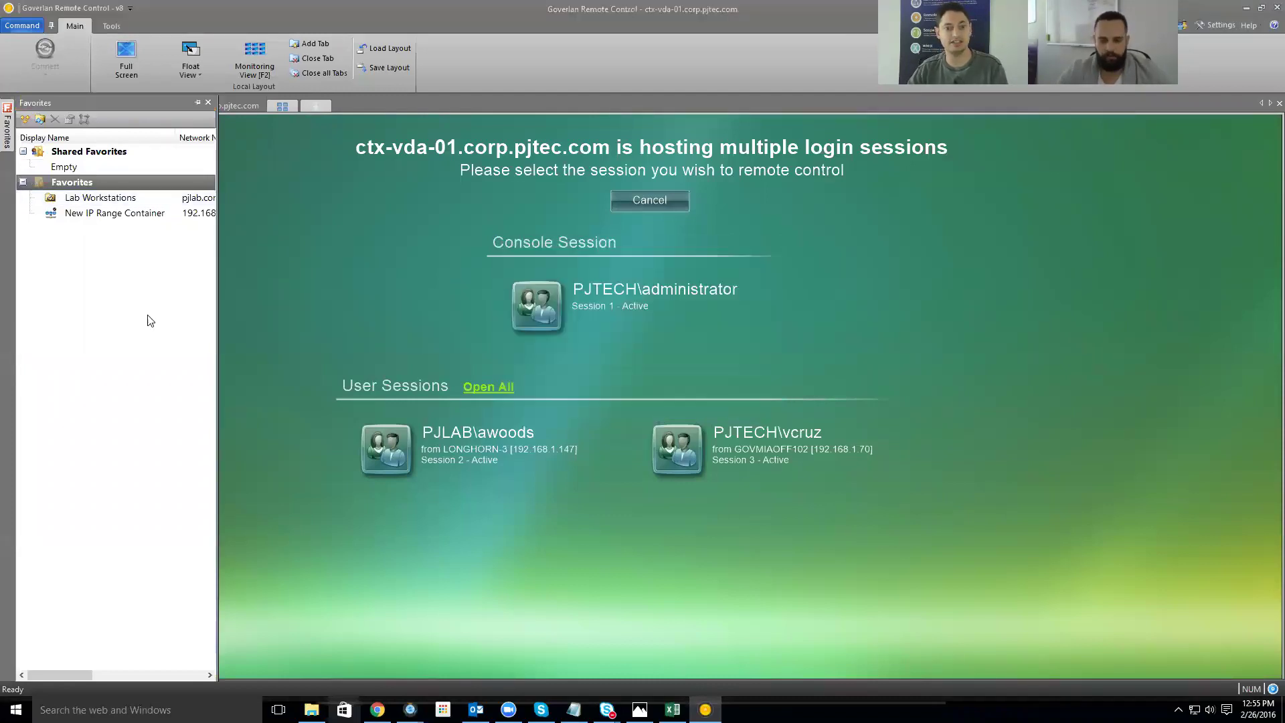
- Expand the Lab Workstations favorites container and remote control LONGHORN-2.pjlab.corp.pjtec.com from it
double_click(80, 198)
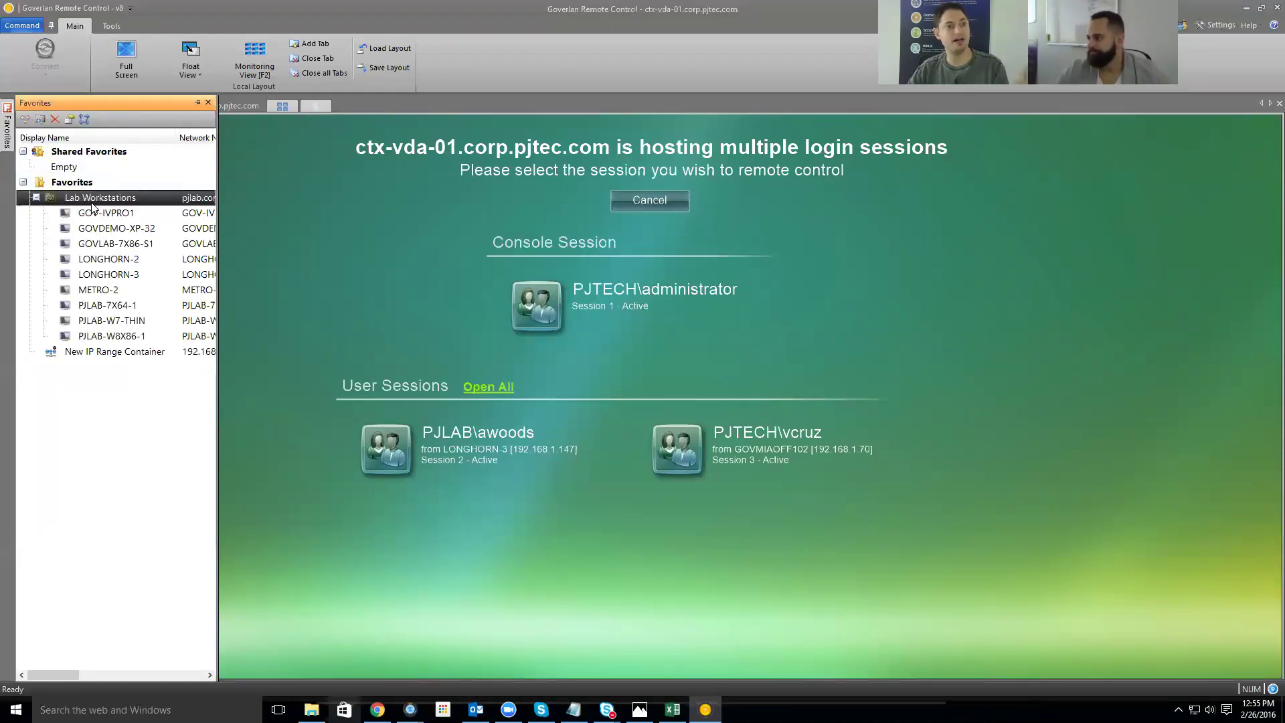
double_click(122, 259)
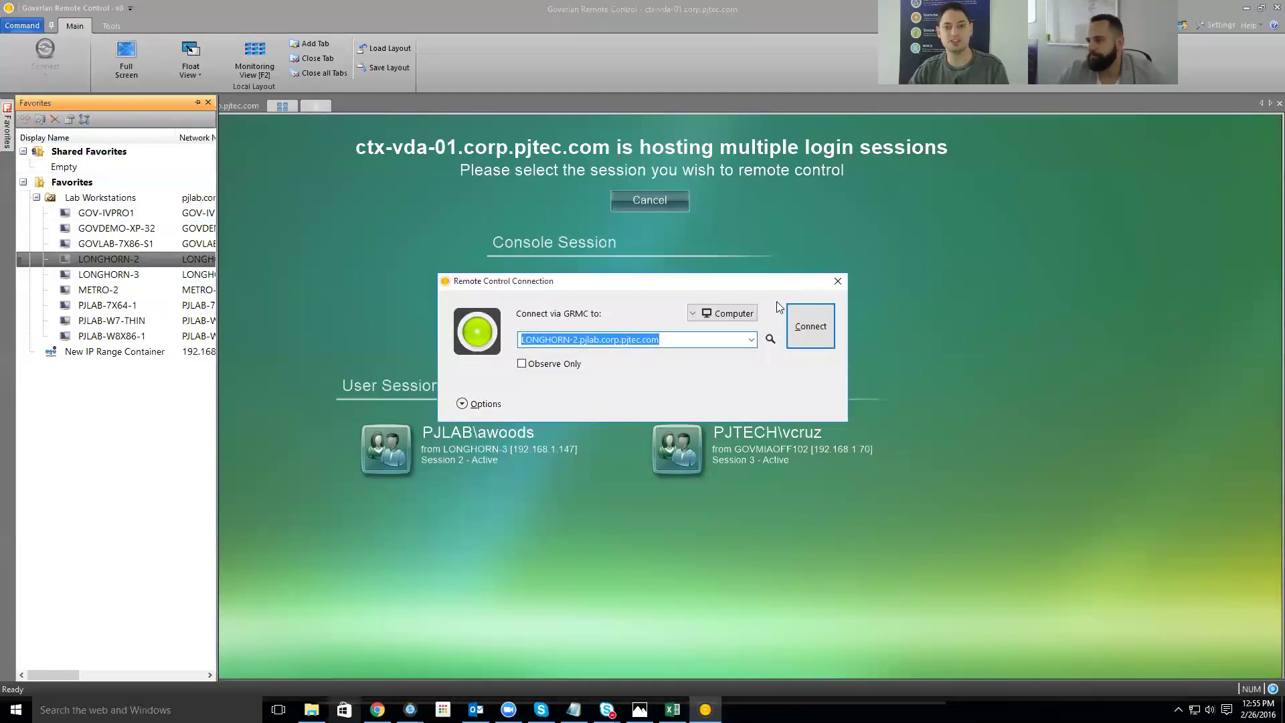
left_click(810, 321)
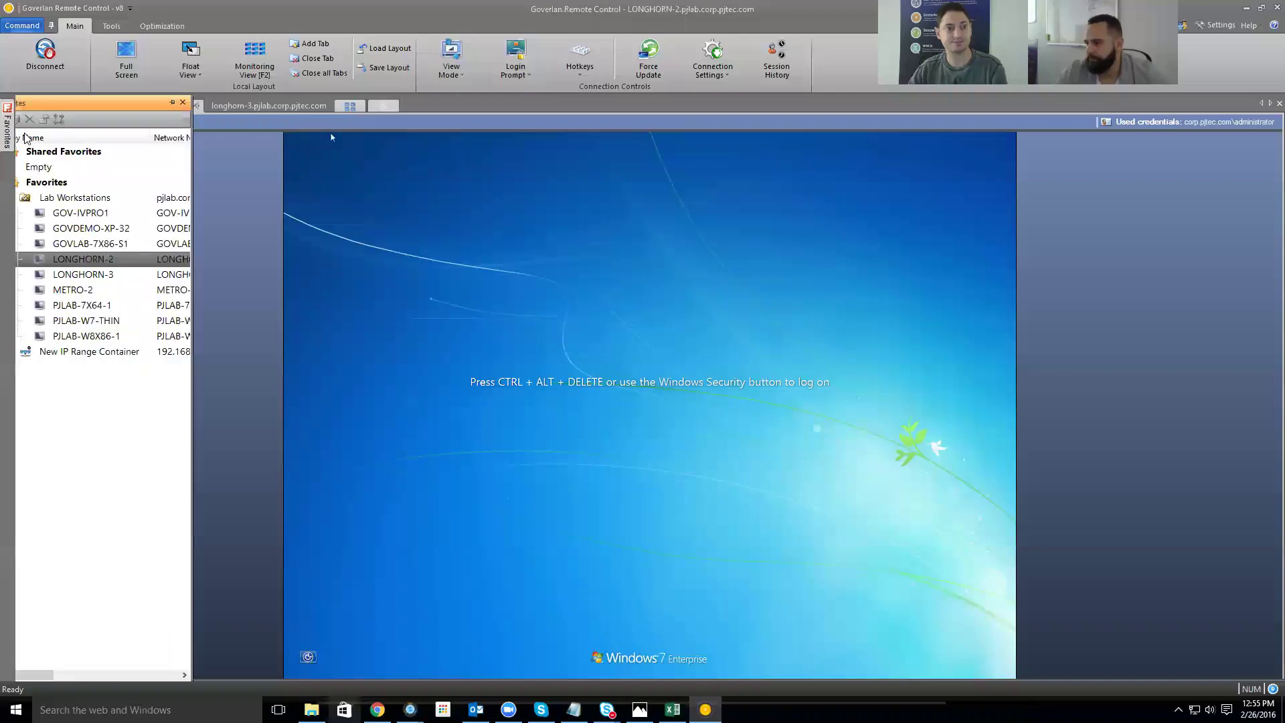
- Open a session with the default action on the whole Lab Workstations group
left_click(85, 198)
right_click(85, 203)
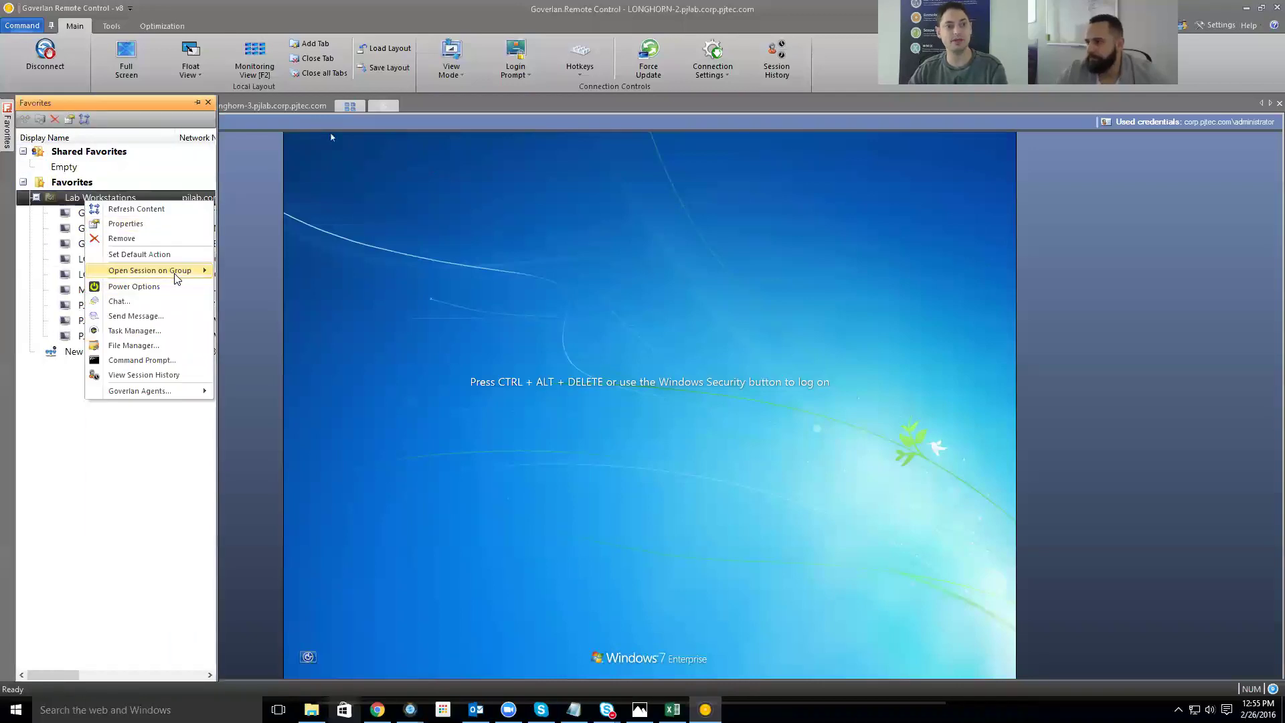
mouse_move(177, 271)
left_click(261, 272)
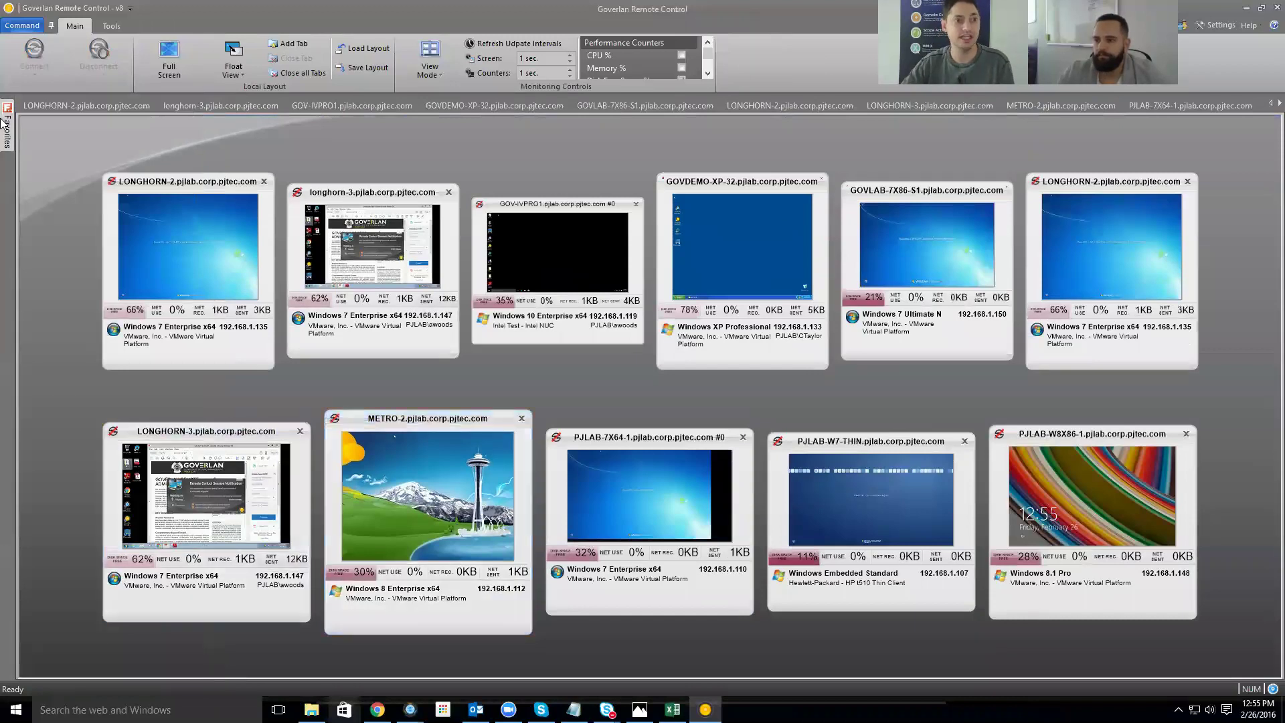
- Show the session types that can be opened on the Lab Workstations group and close the Favorites list
mouse_move(6, 124)
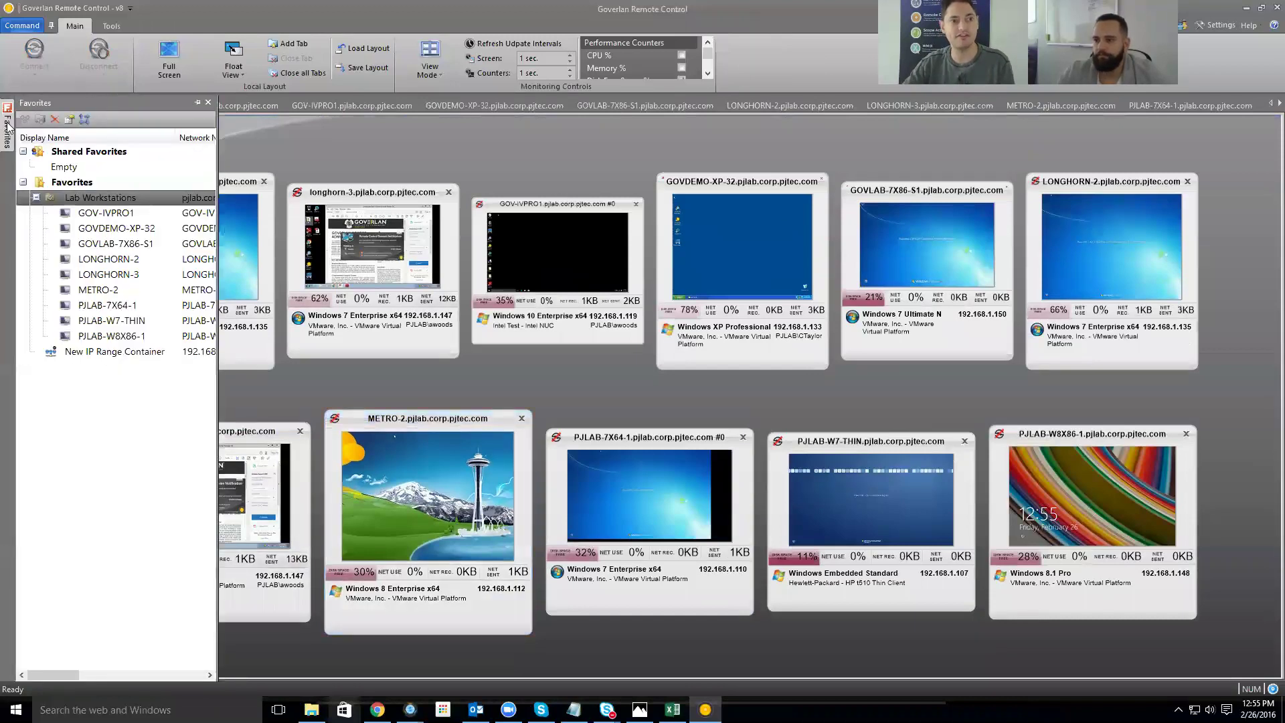
left_click(73, 201)
right_click(74, 201)
mouse_move(137, 271)
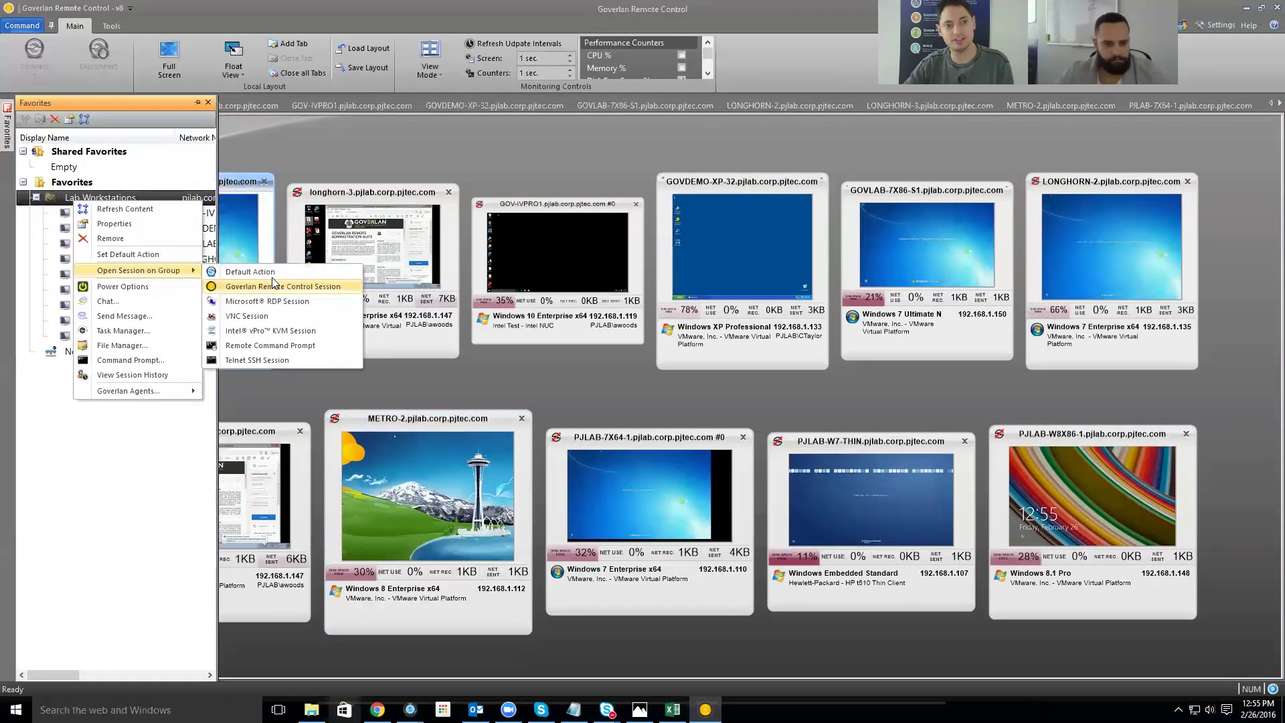
left_click(272, 274)
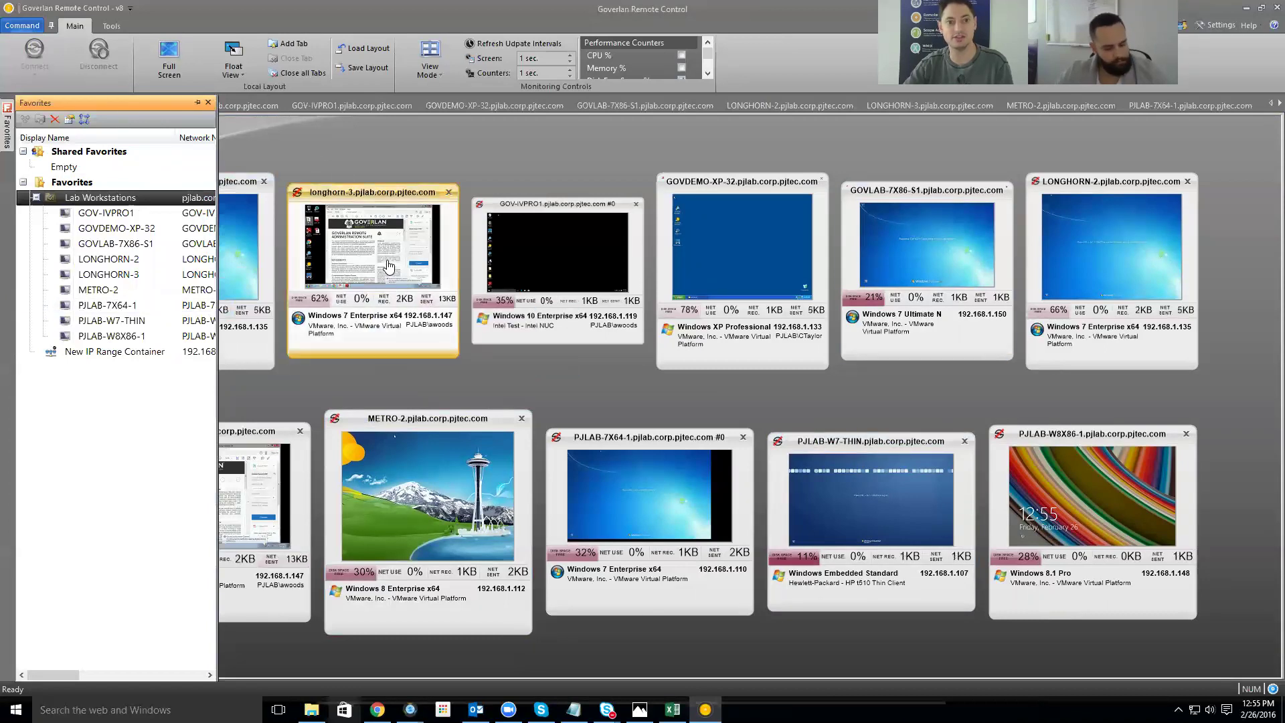
left_click(542, 269)
left_click(465, 167)
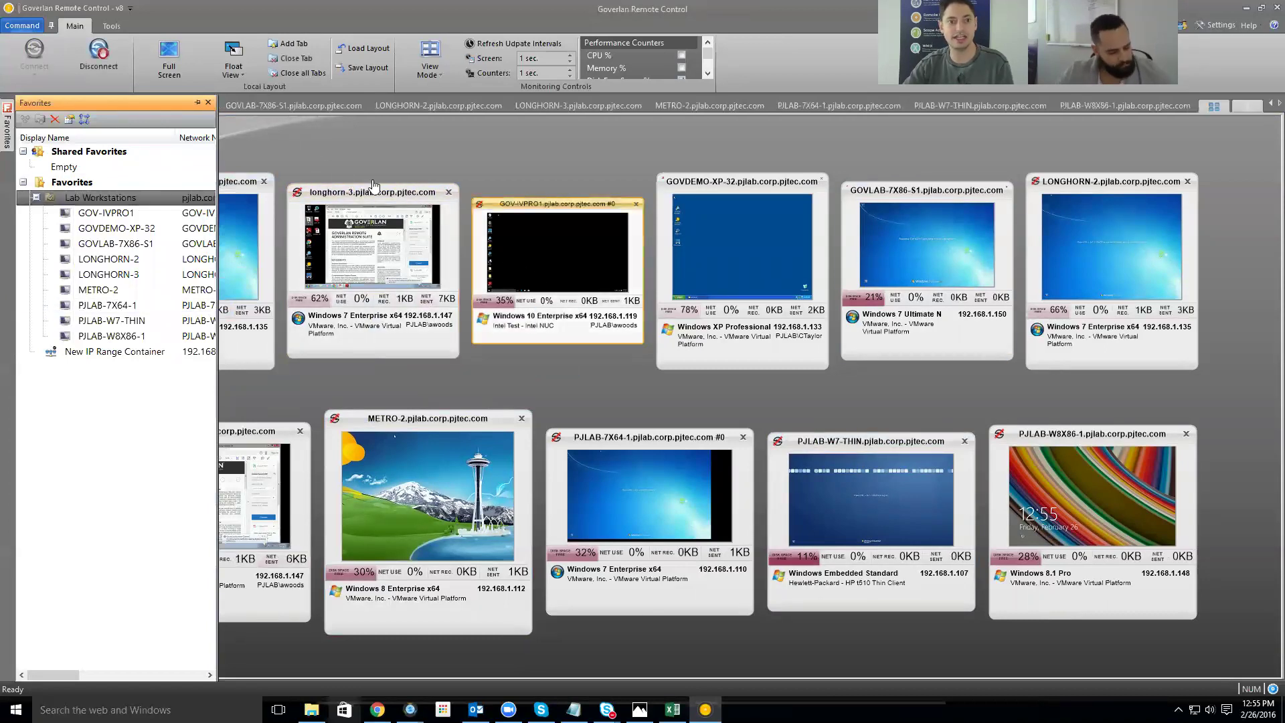
left_click(208, 103)
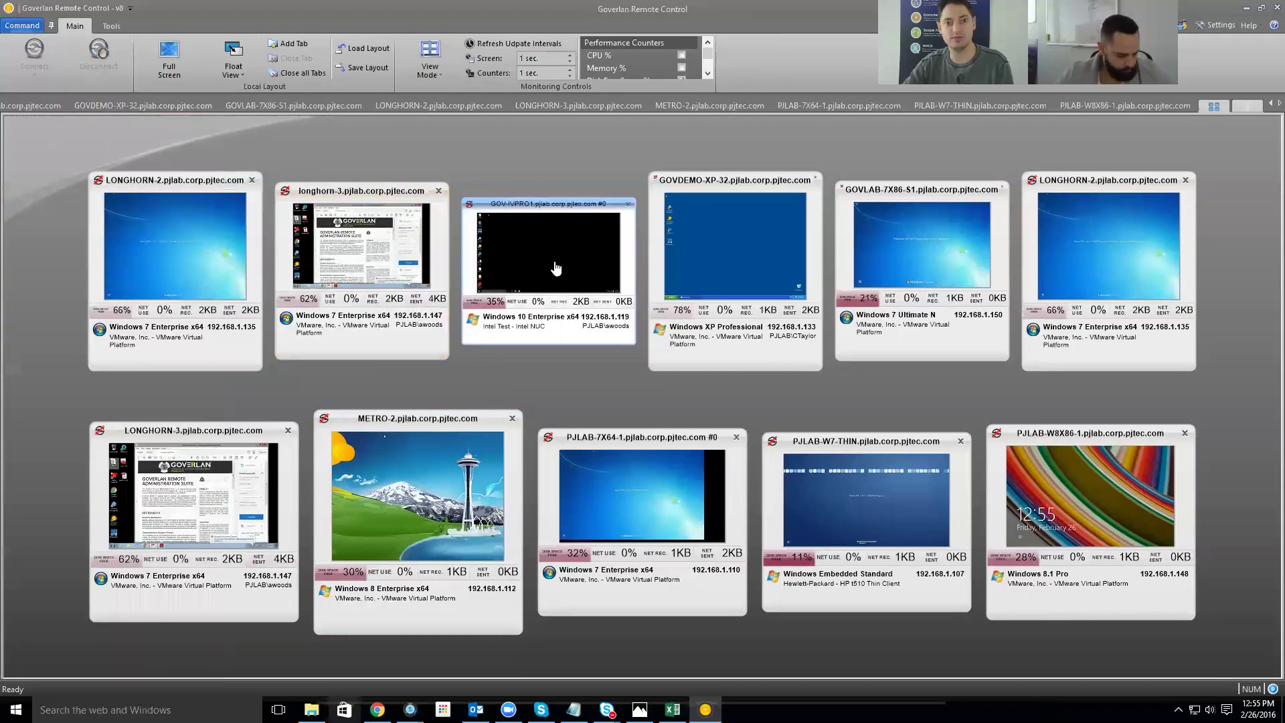
- View the GOV-IVPRO1, GOVDEMO-XP-32 and GOVLAB-7X86-S1 sessions individually and return to the monitoring view
double_click(555, 269)
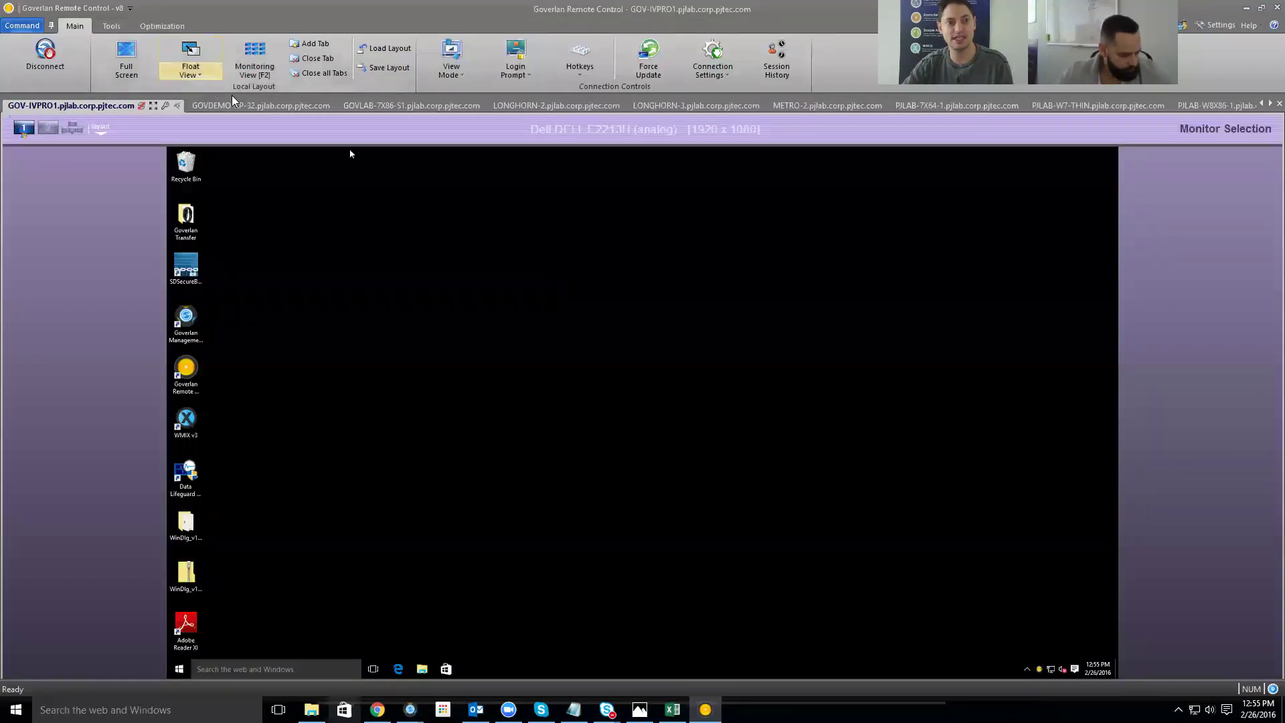
left_click(268, 106)
left_click(409, 107)
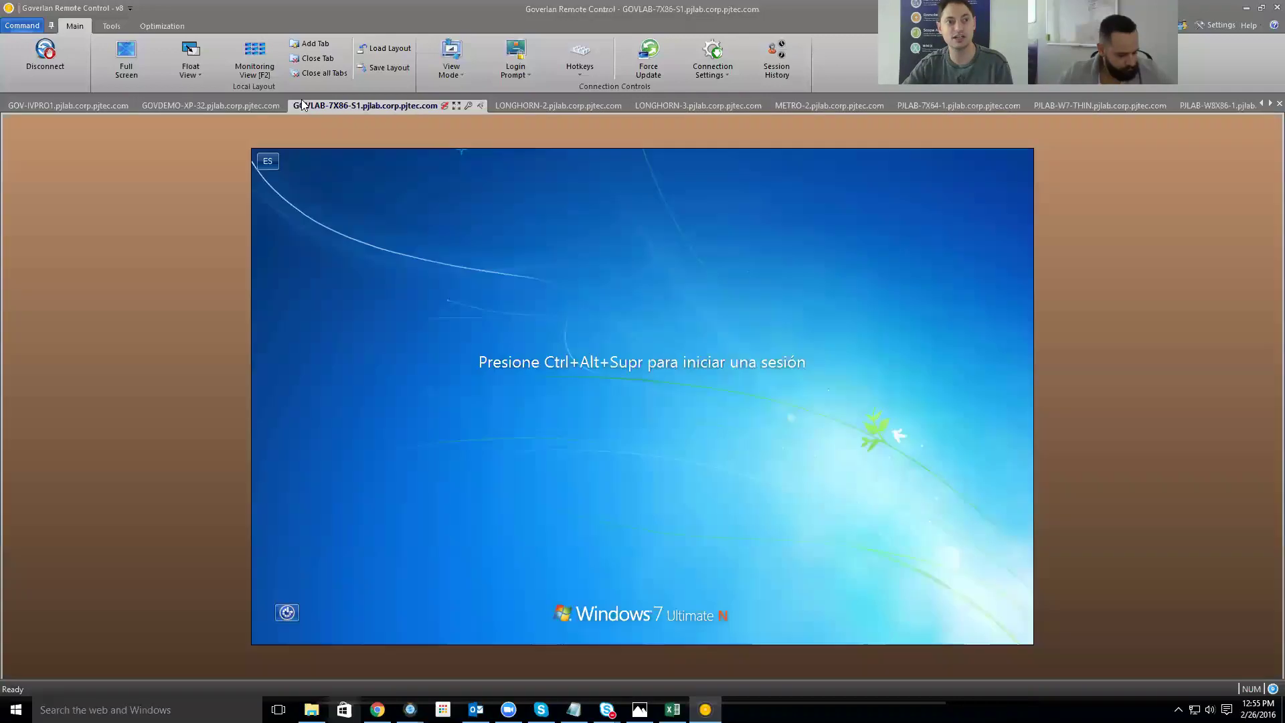
left_click(253, 60)
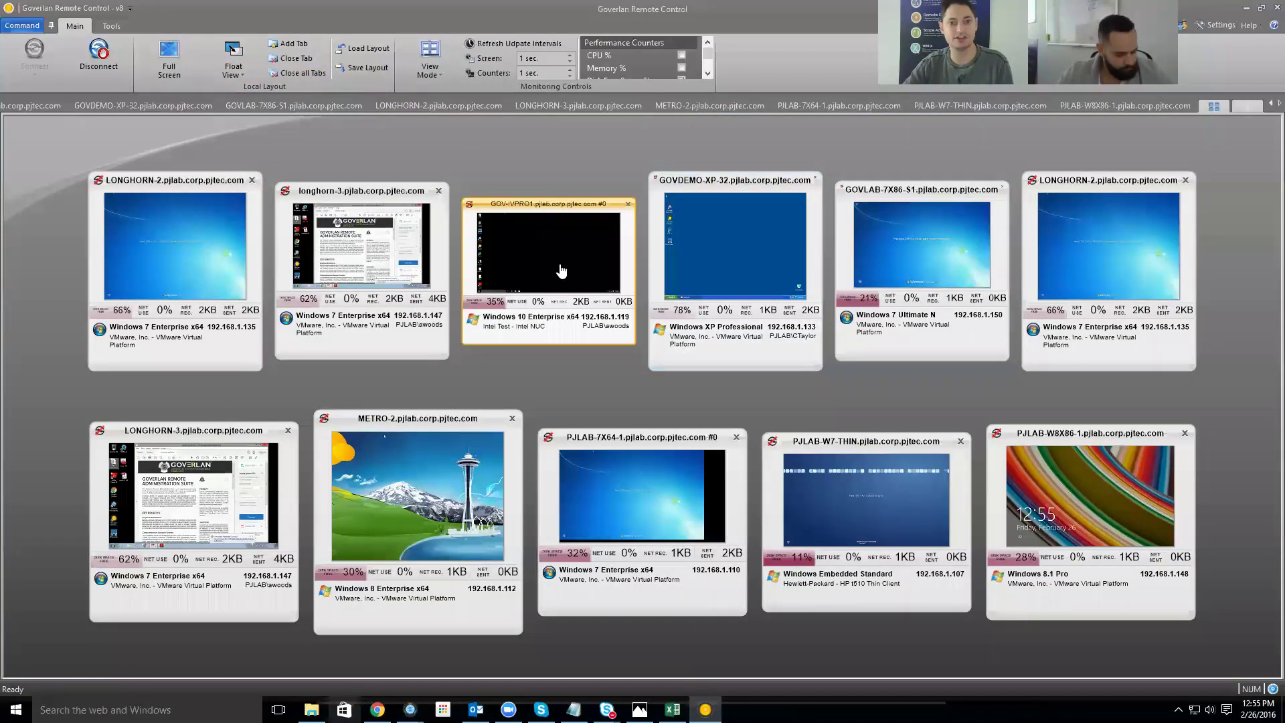
- Turn off the Net. Bytes Sent and Net. Bytes Received performance counters in the monitoring view
mouse_move(590, 276)
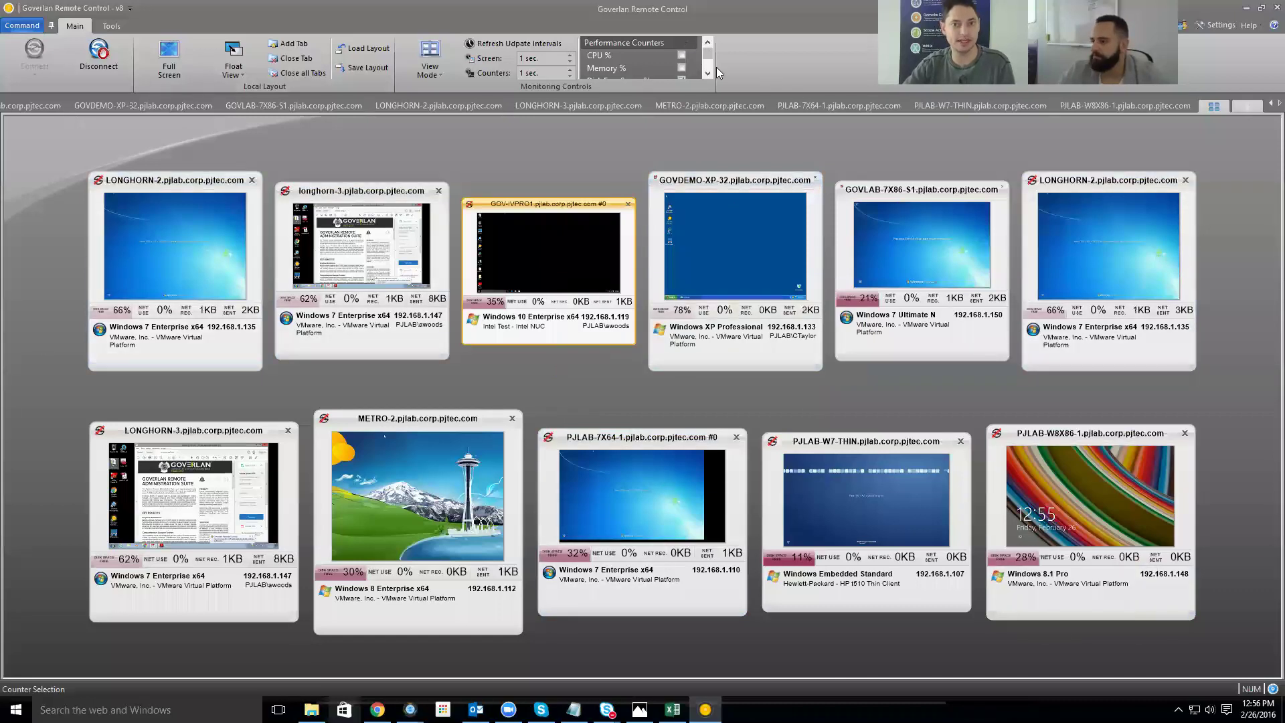
left_click_drag(708, 54, 709, 67)
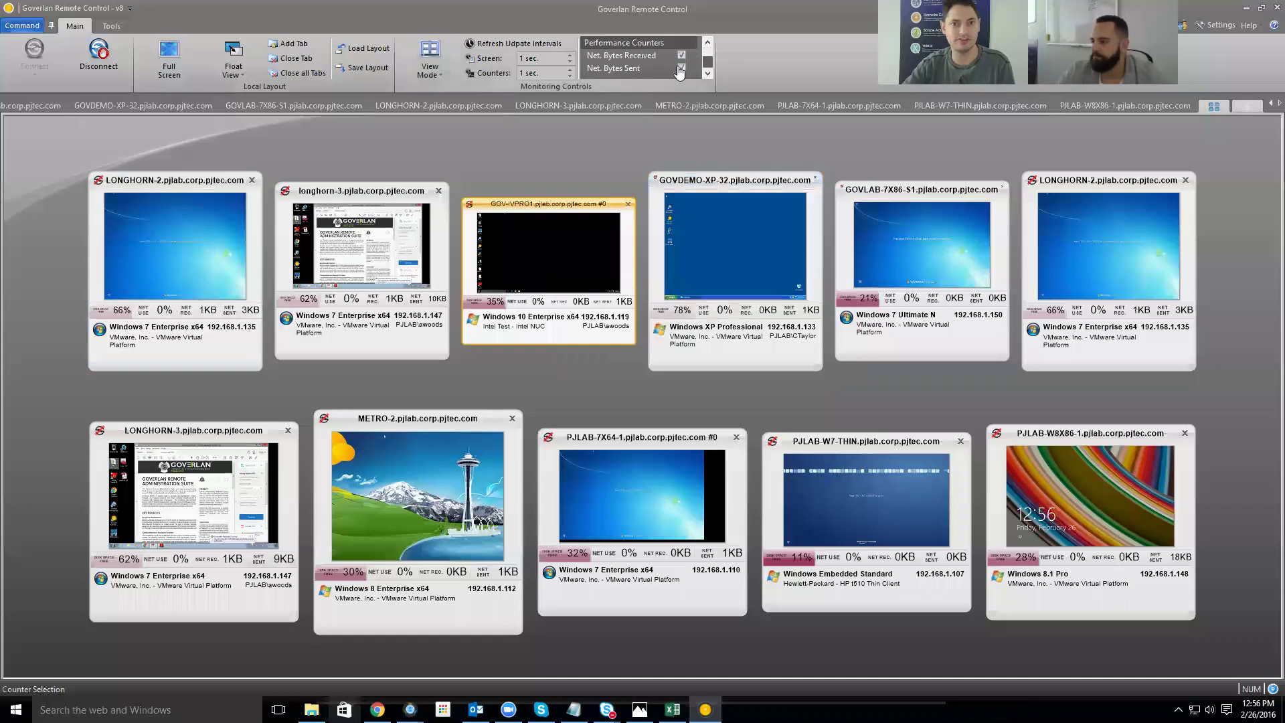
left_click(680, 69)
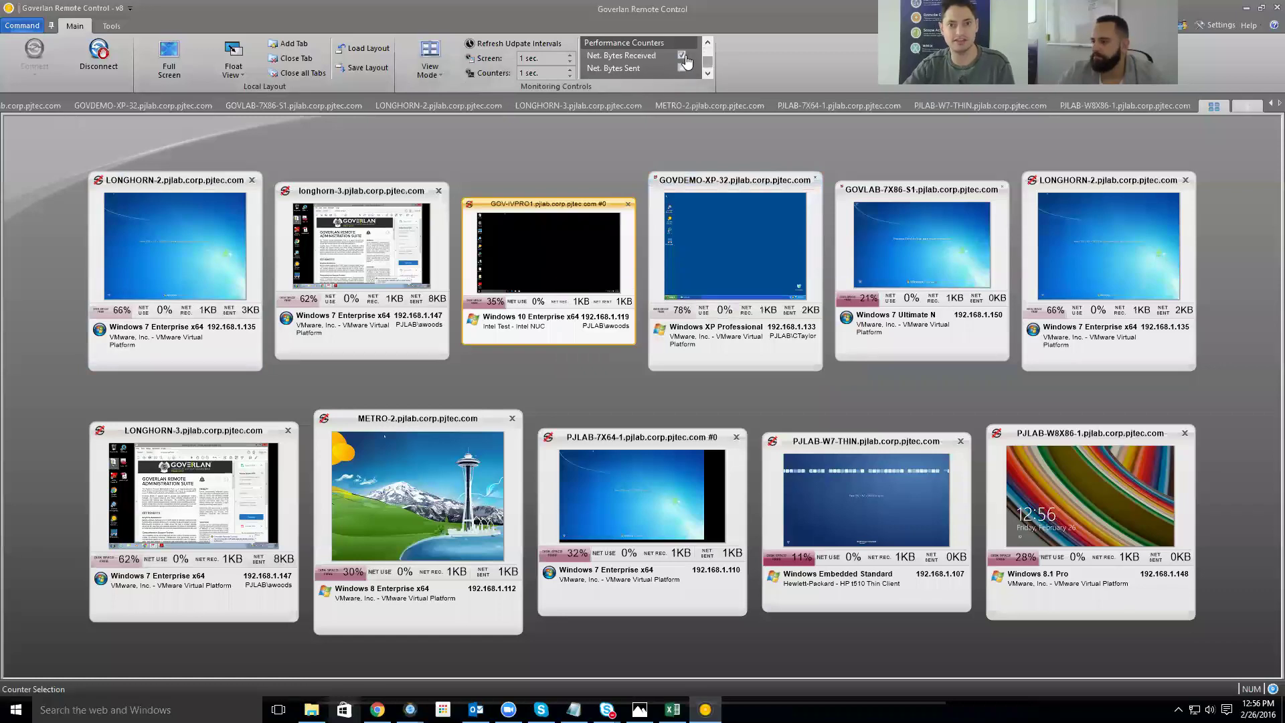
left_click(682, 56)
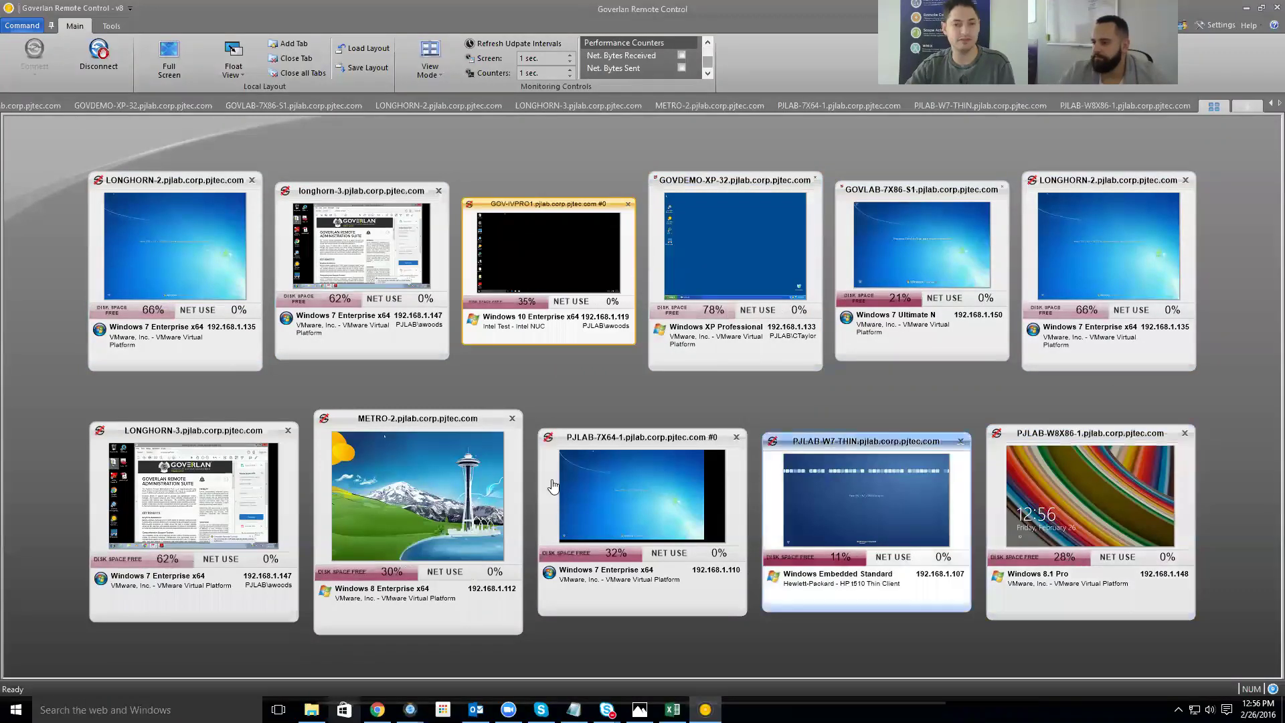
- Show how the current monitoring layout can be saved as a Goverlan Layout File and cancel the save
left_click(362, 68)
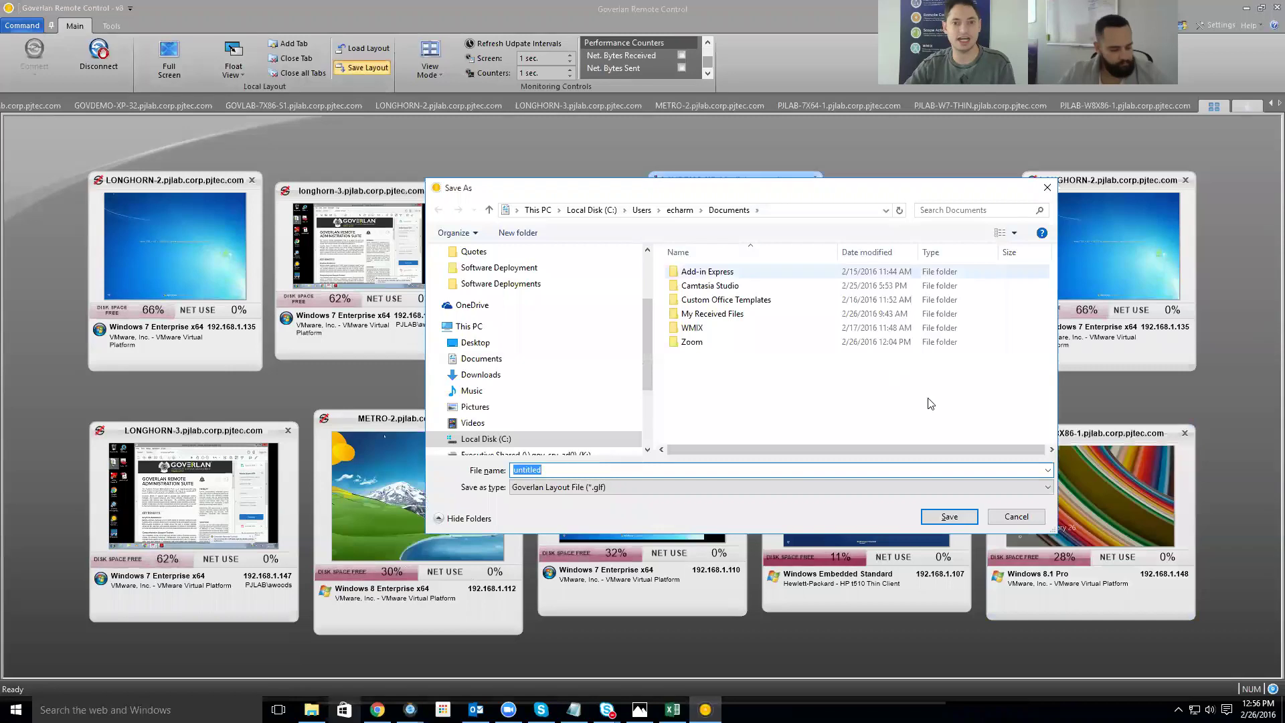
left_click(1014, 517)
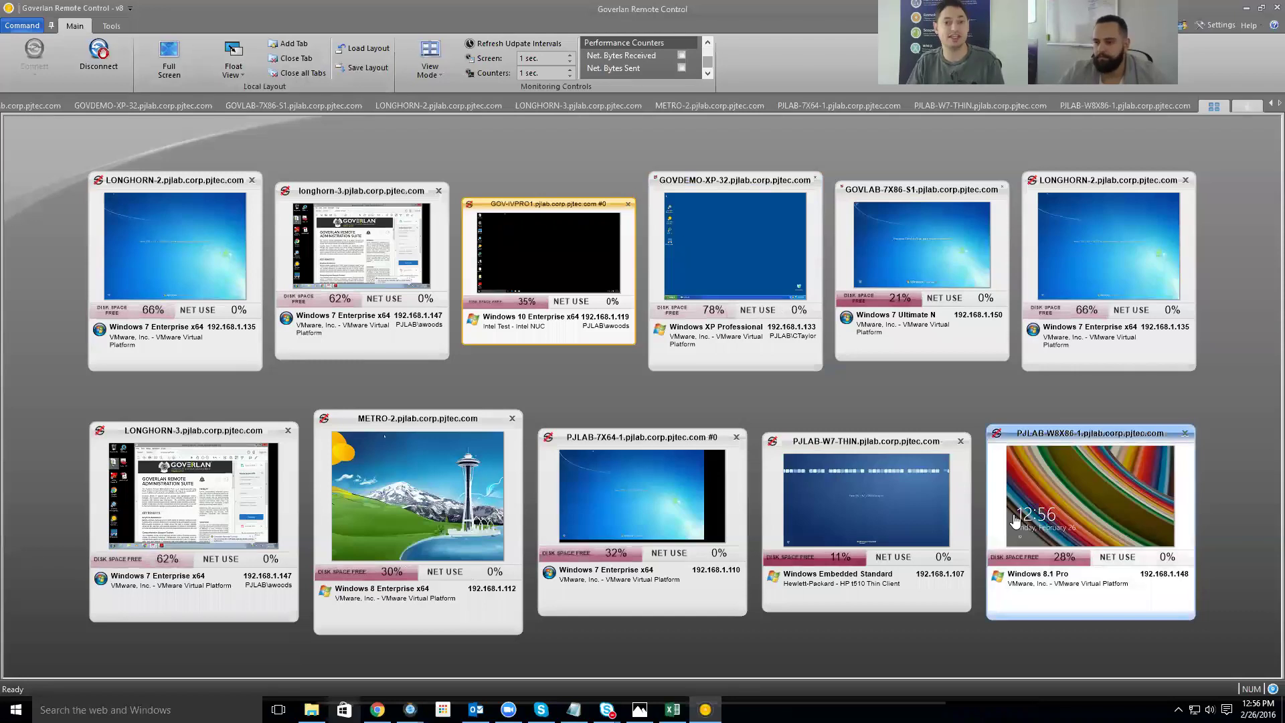
mouse_move(1016, 520)
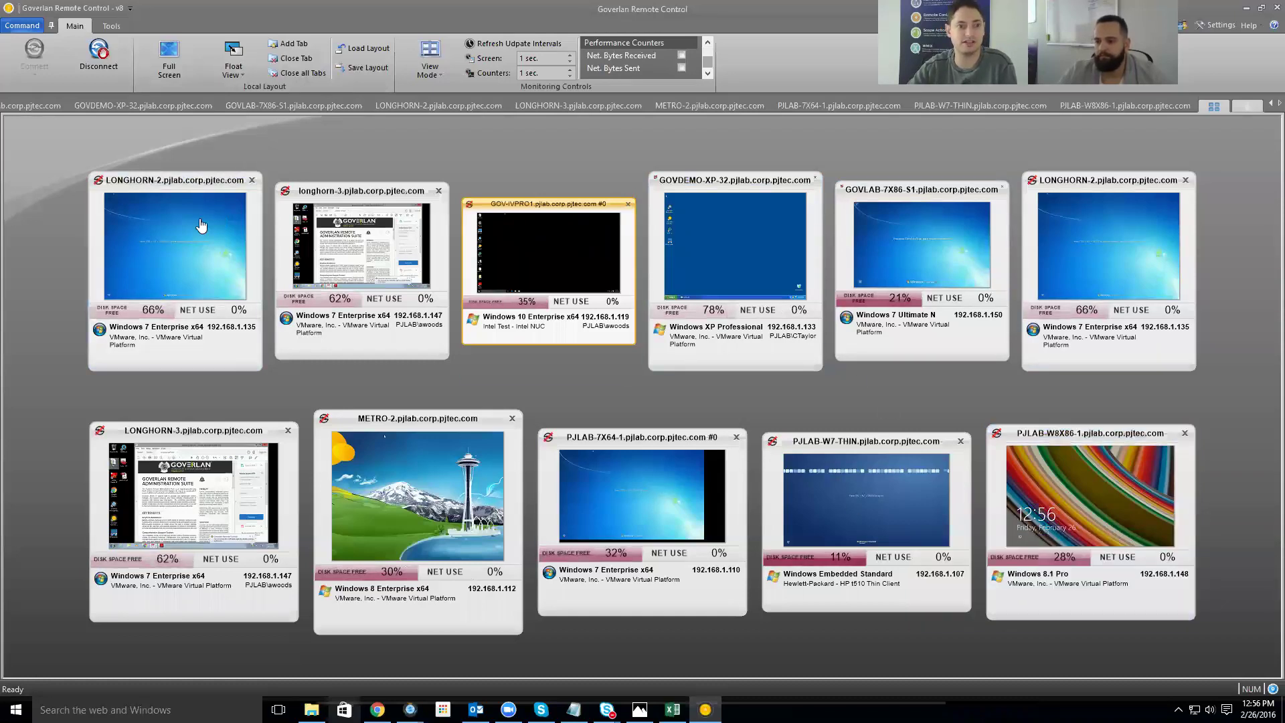
- Page through the open sessions from GOVDEMO-XP-32 and GOVLAB-7X86-S1 through LONGHORN-2, LONGHORN-3 and METRO-2 to PJLAB-7X64-1
left_click(159, 105)
left_click(345, 105)
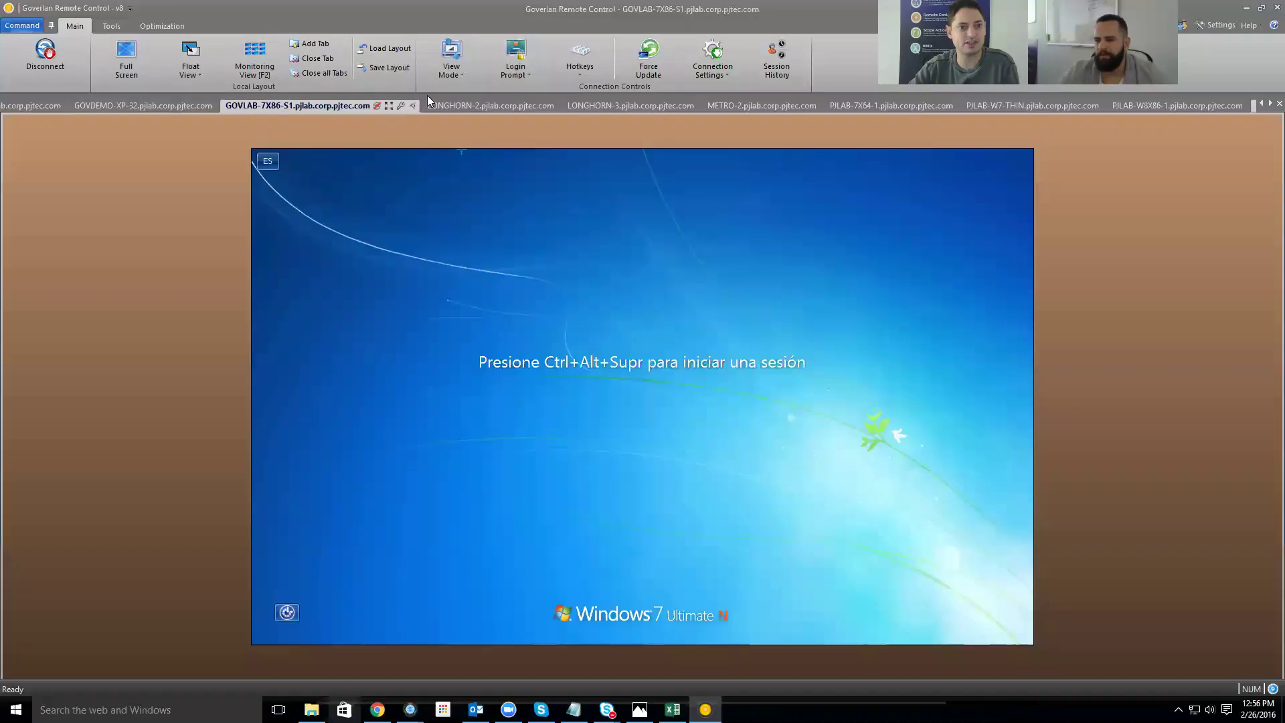
left_click(471, 109)
left_click(601, 111)
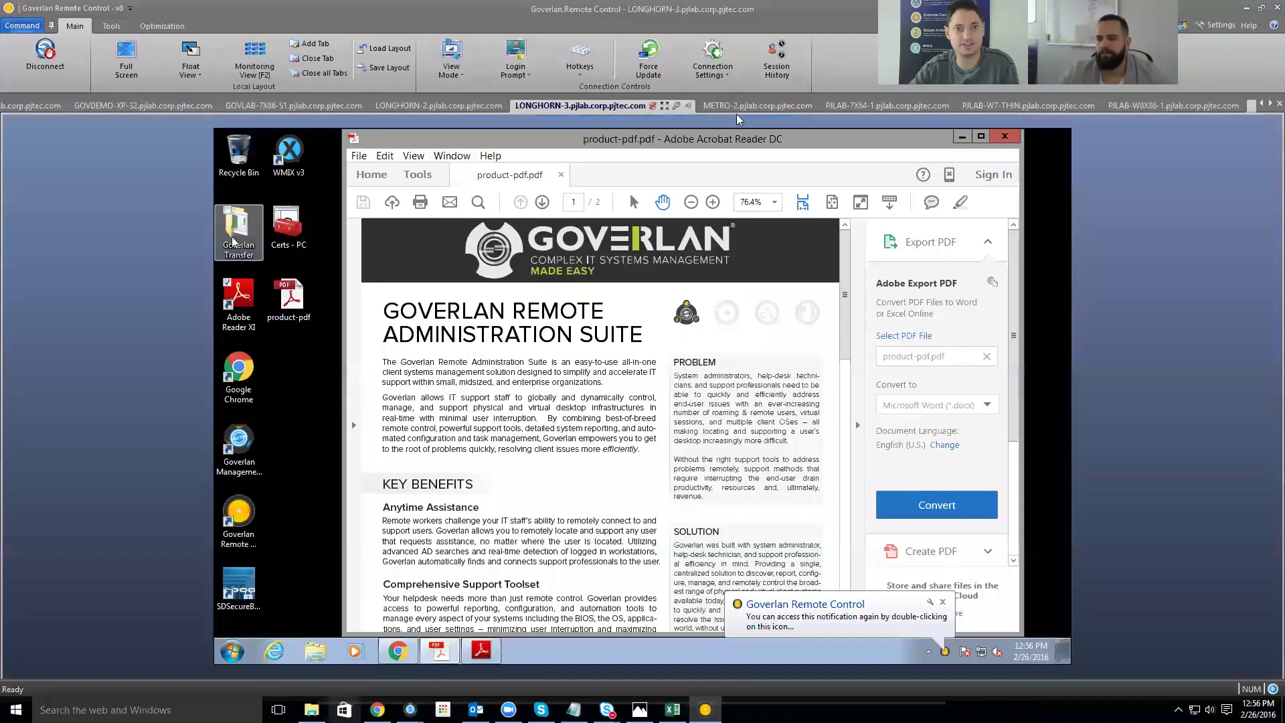
left_click(729, 108)
left_click(850, 106)
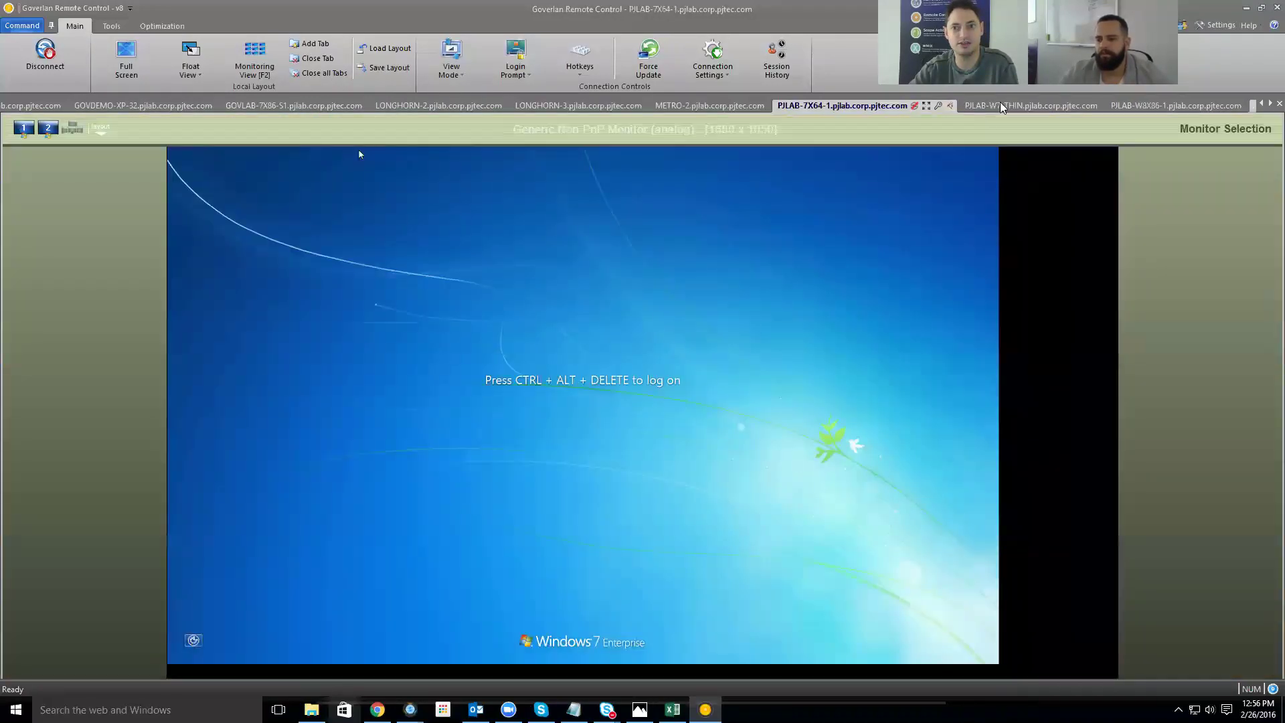
- Switch the PJLAB-7X64-1 session between the all monitors view and monitor 1
left_click(75, 129)
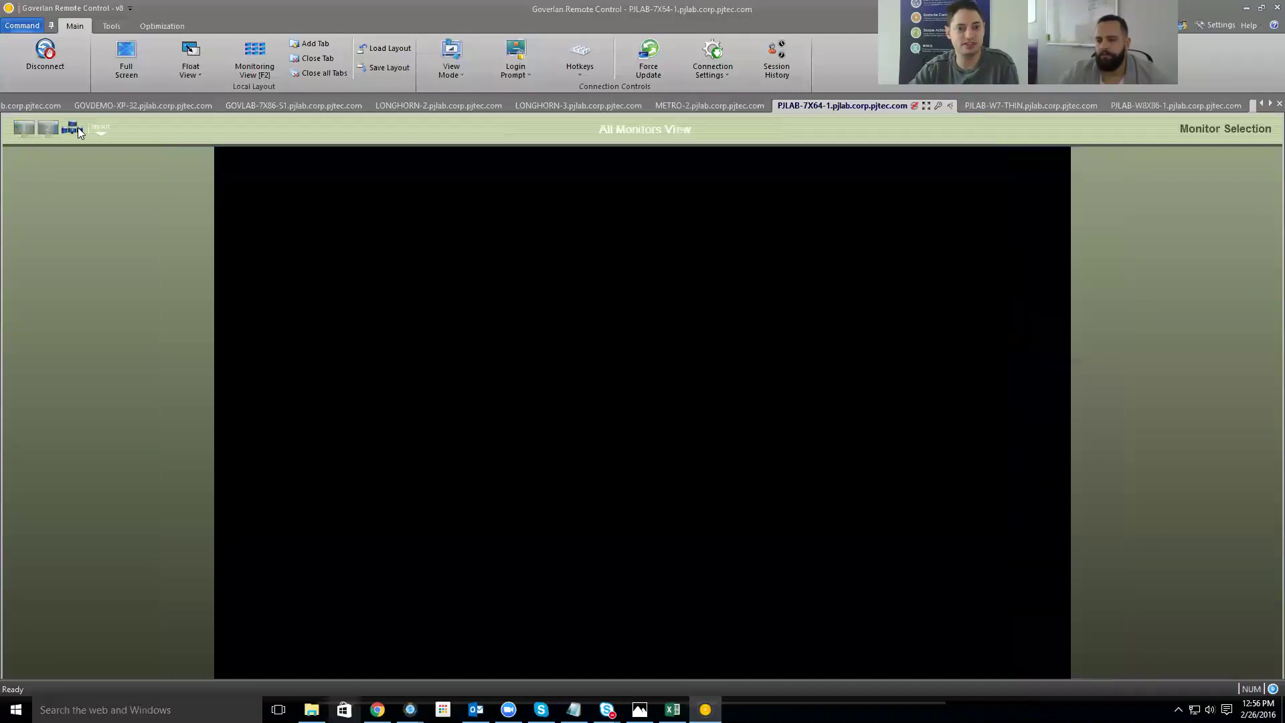
left_click(25, 132)
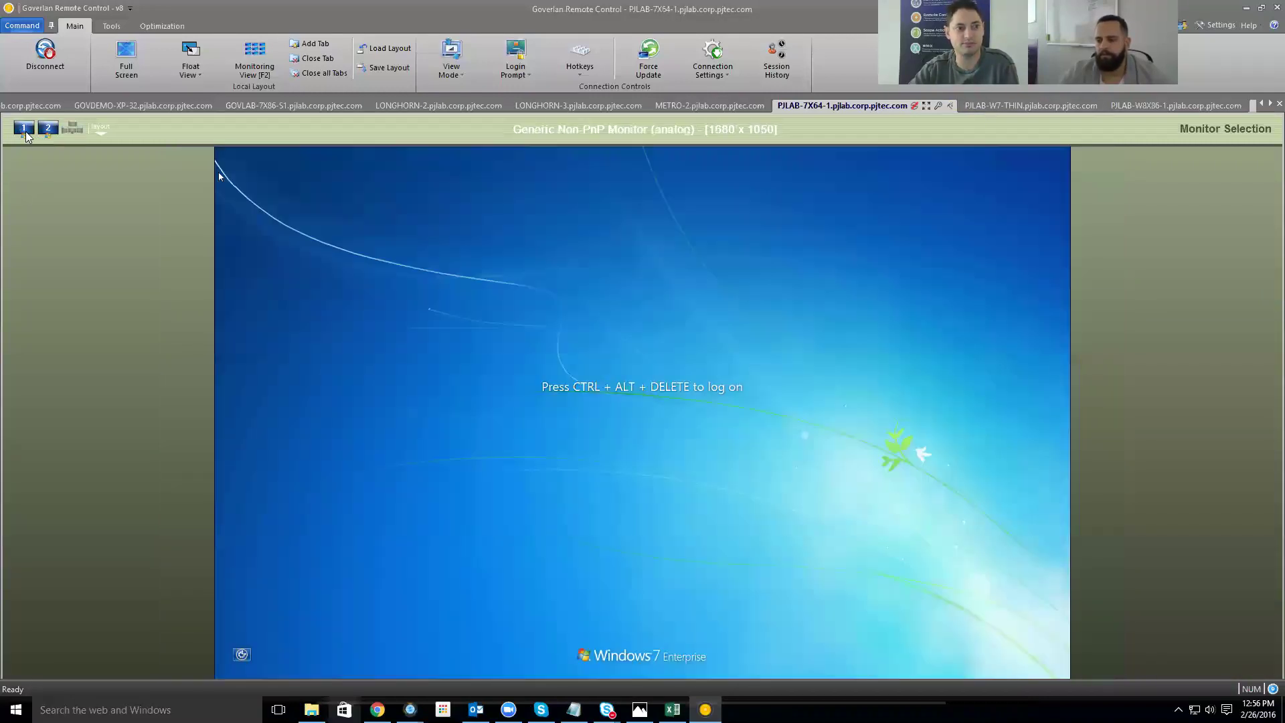
left_click(72, 129)
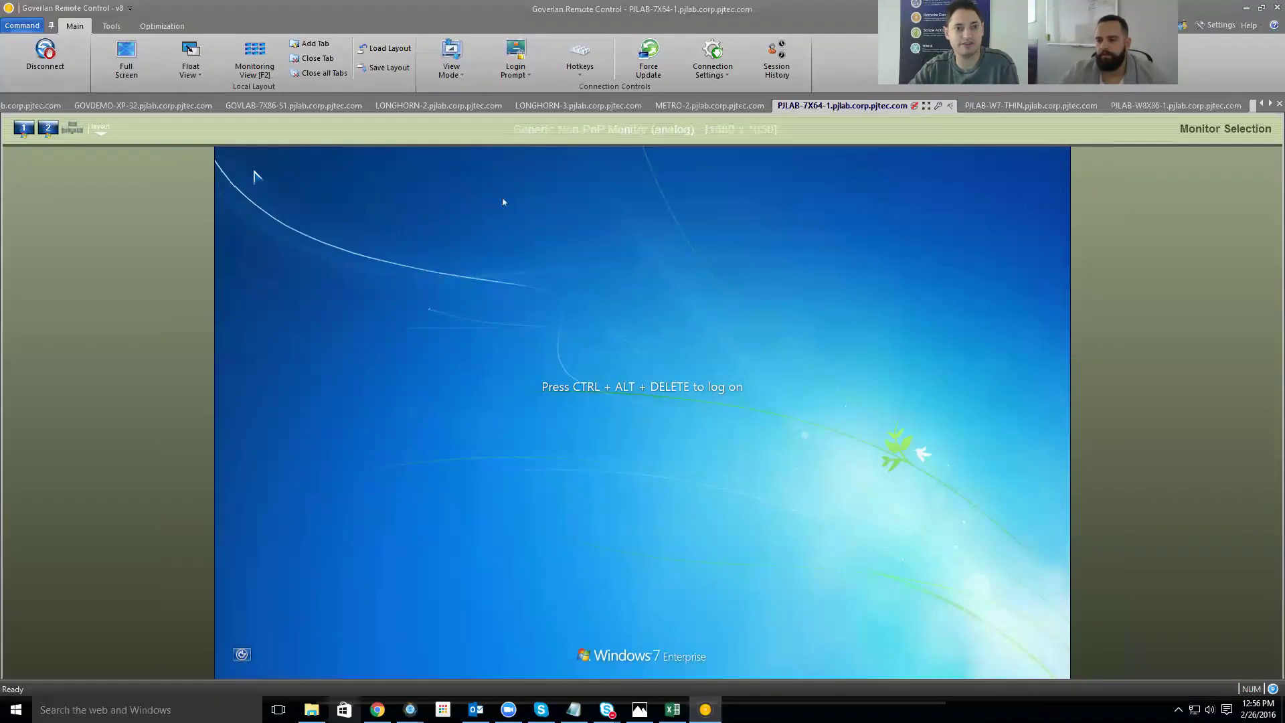
- Log on to the remote PJLAB-7X64-1 machine with the account password
left_click(846, 107)
left_click(938, 107)
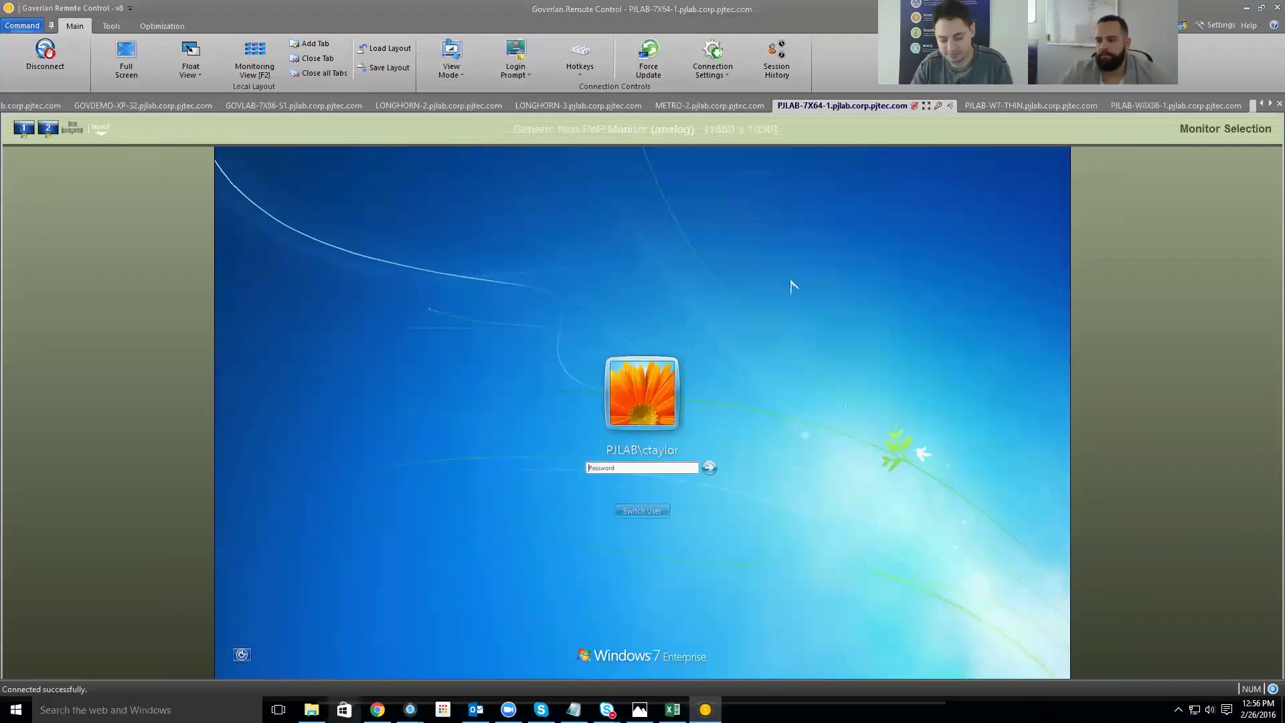
type("*****")
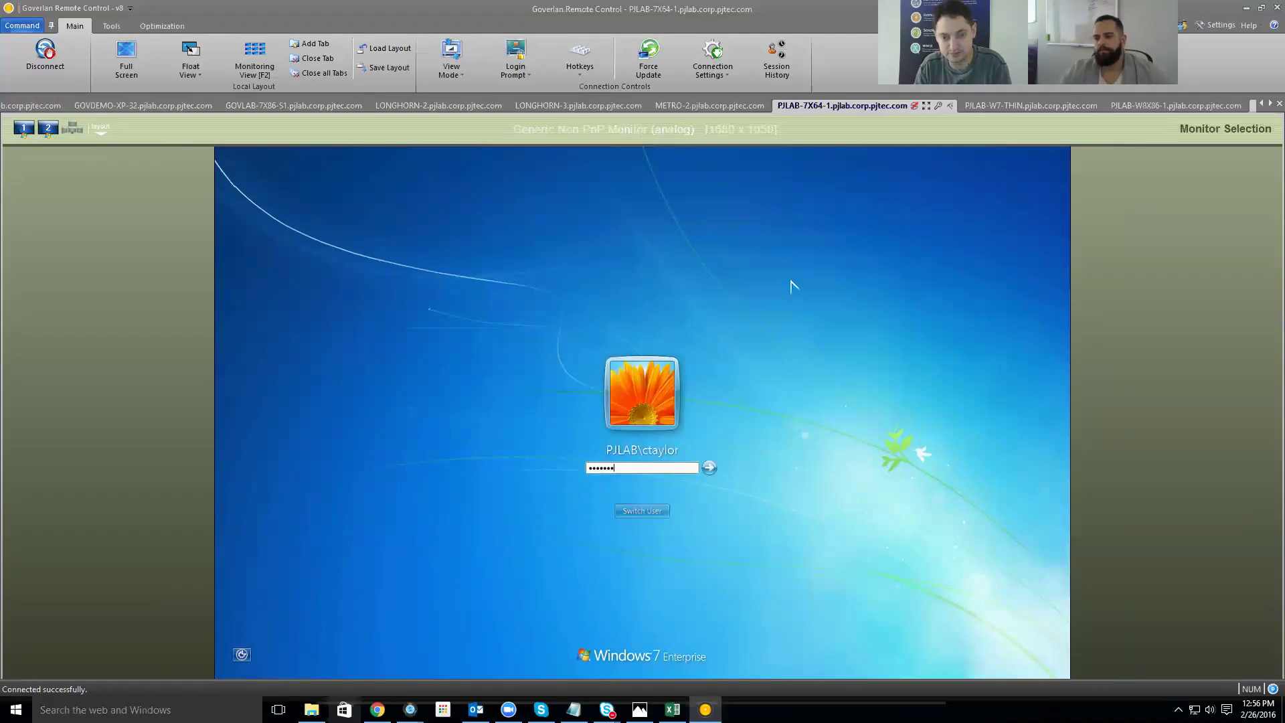
key("Return")
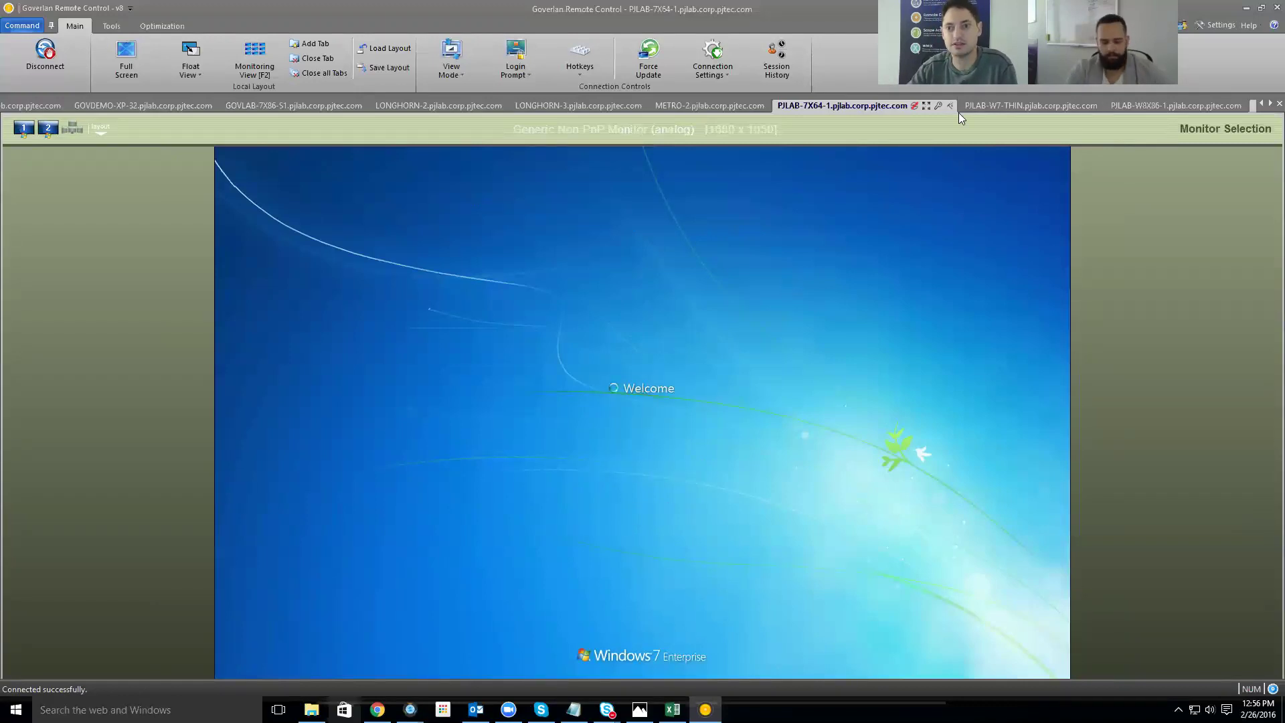
- View the PJLAB-W7-THIN and PJLAB-W8X86-1 sessions and return to the PJLAB-7X64-1 session
left_click(990, 105)
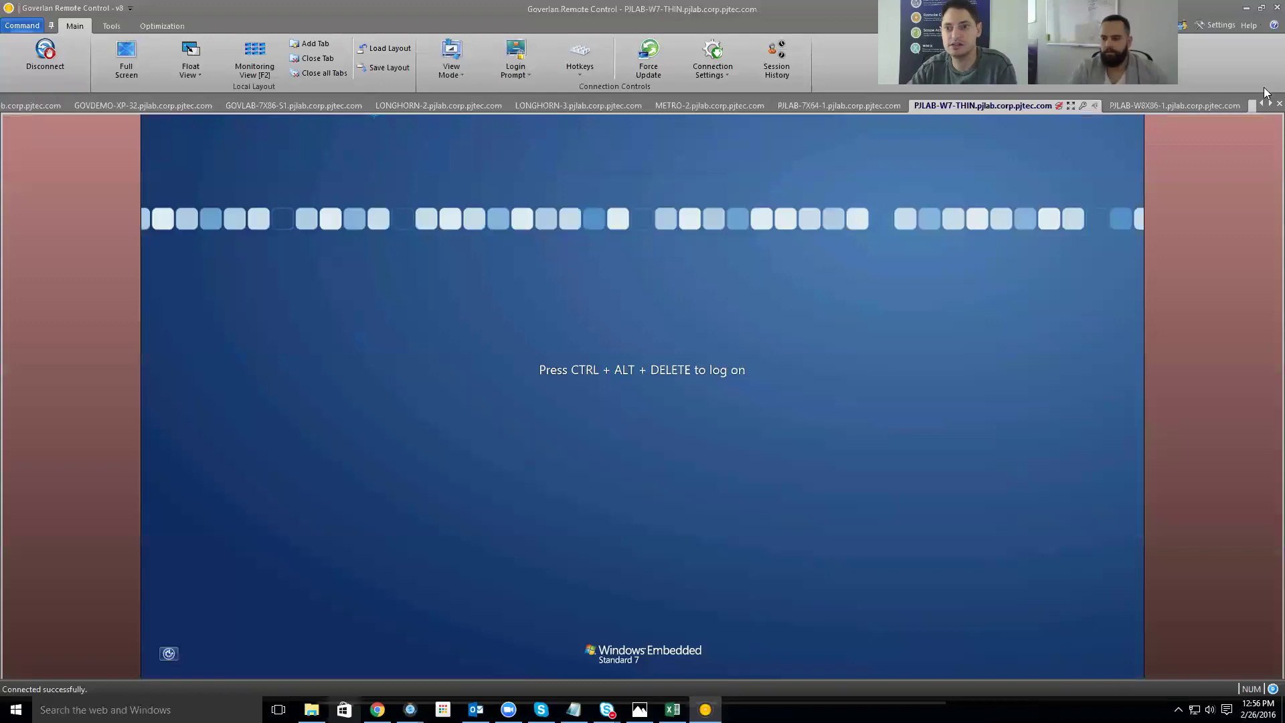
left_click(1188, 107)
left_click(827, 104)
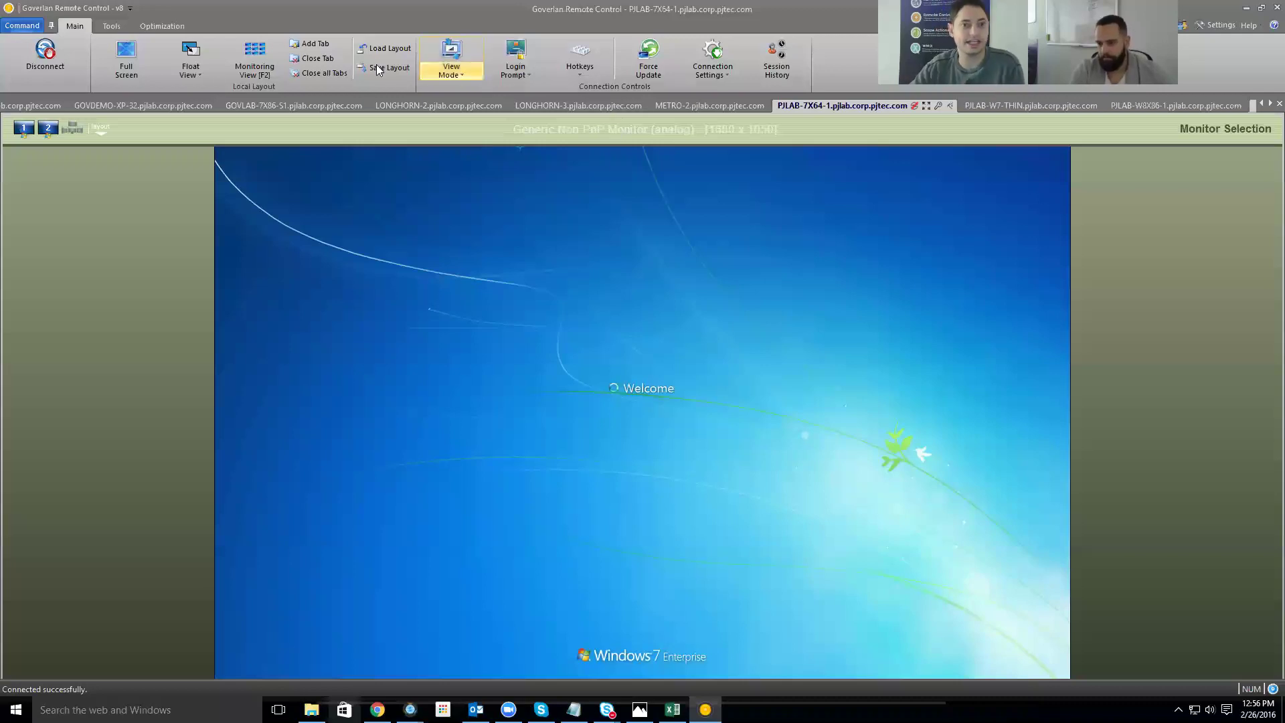
- Switch to the GOV-IVPRO1 session and display all of its monitors
left_click(118, 25)
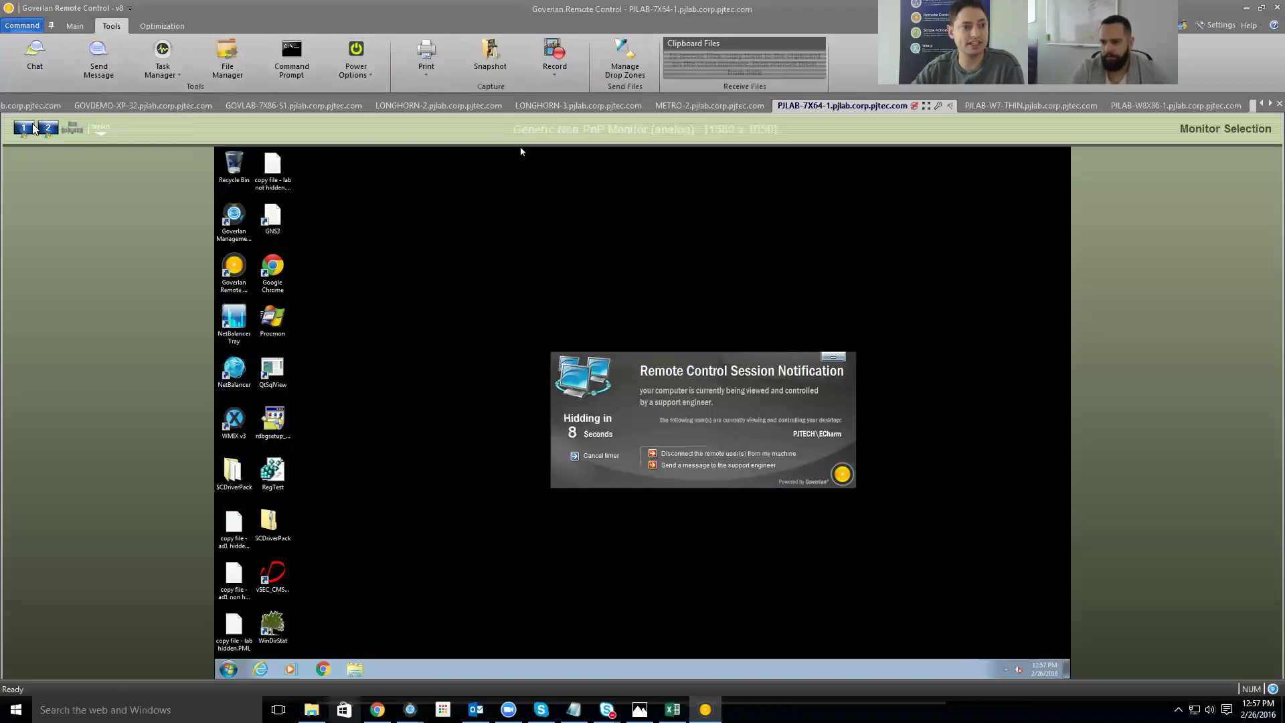
left_click(67, 109)
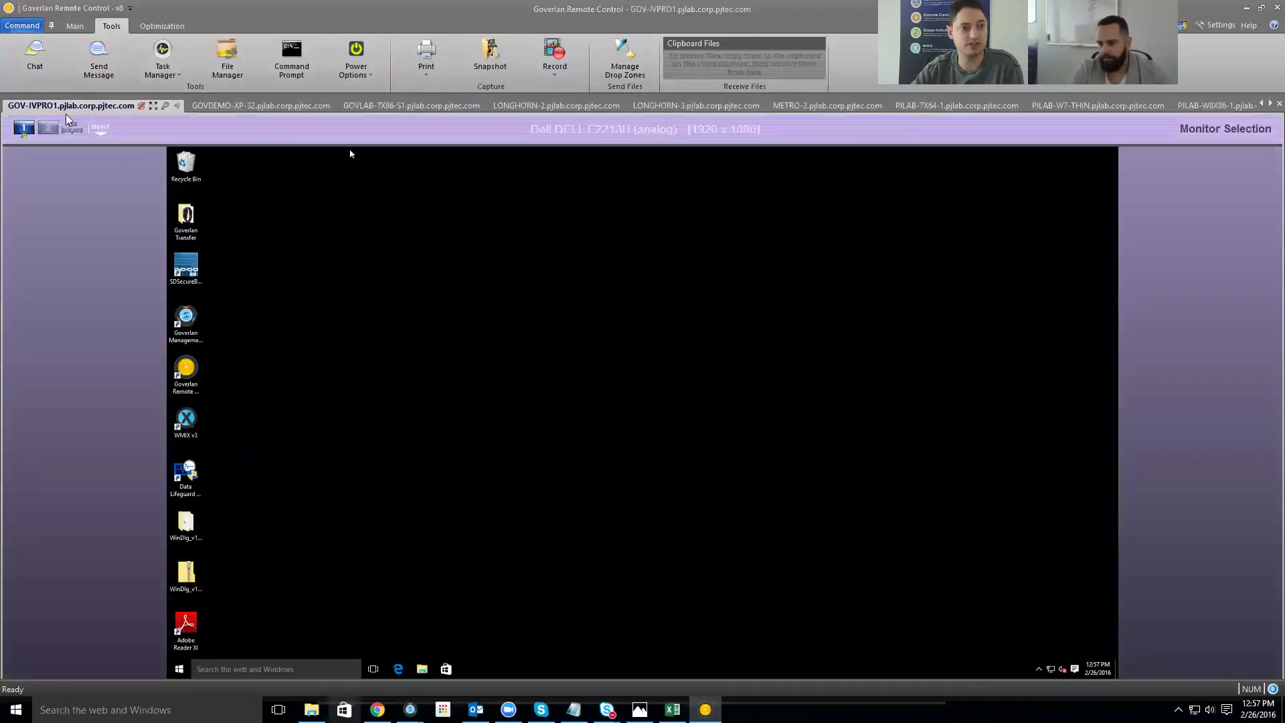
left_click(69, 132)
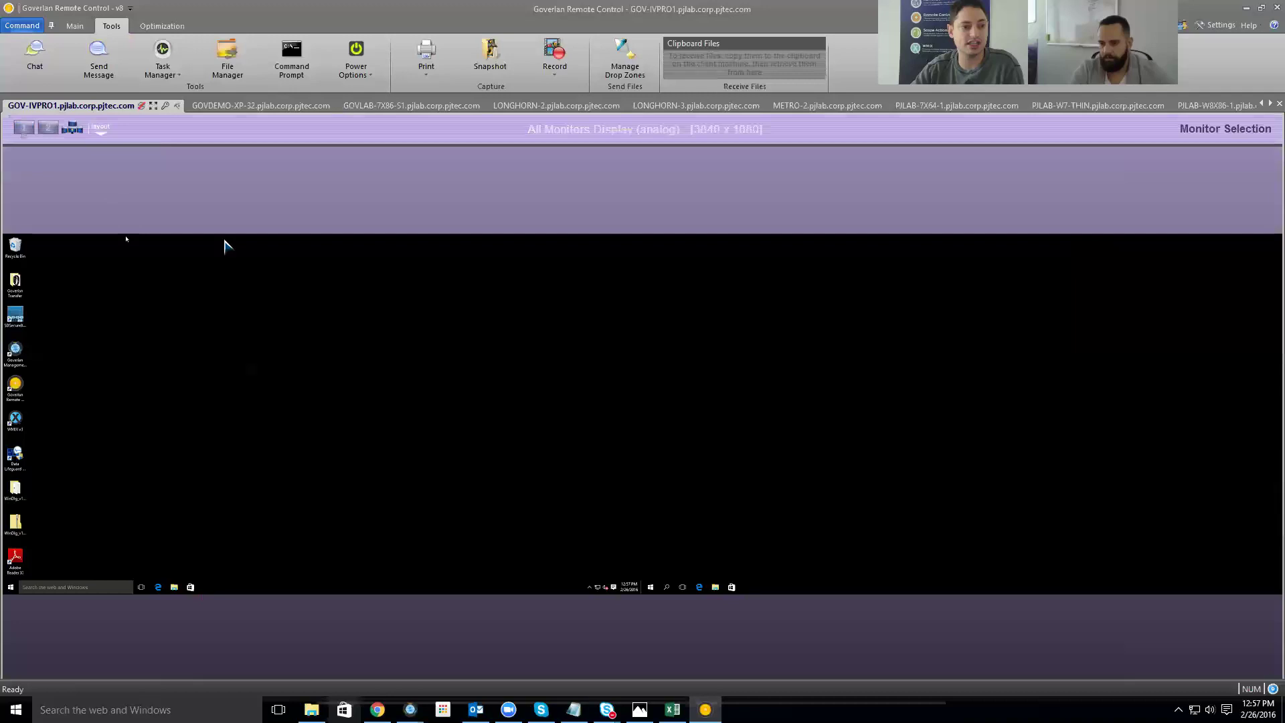
- Examine the processes, top five consumers and performance graphs of GOV-IVPRO1 in the Goverlan Task Manager, then close it
left_click(49, 127)
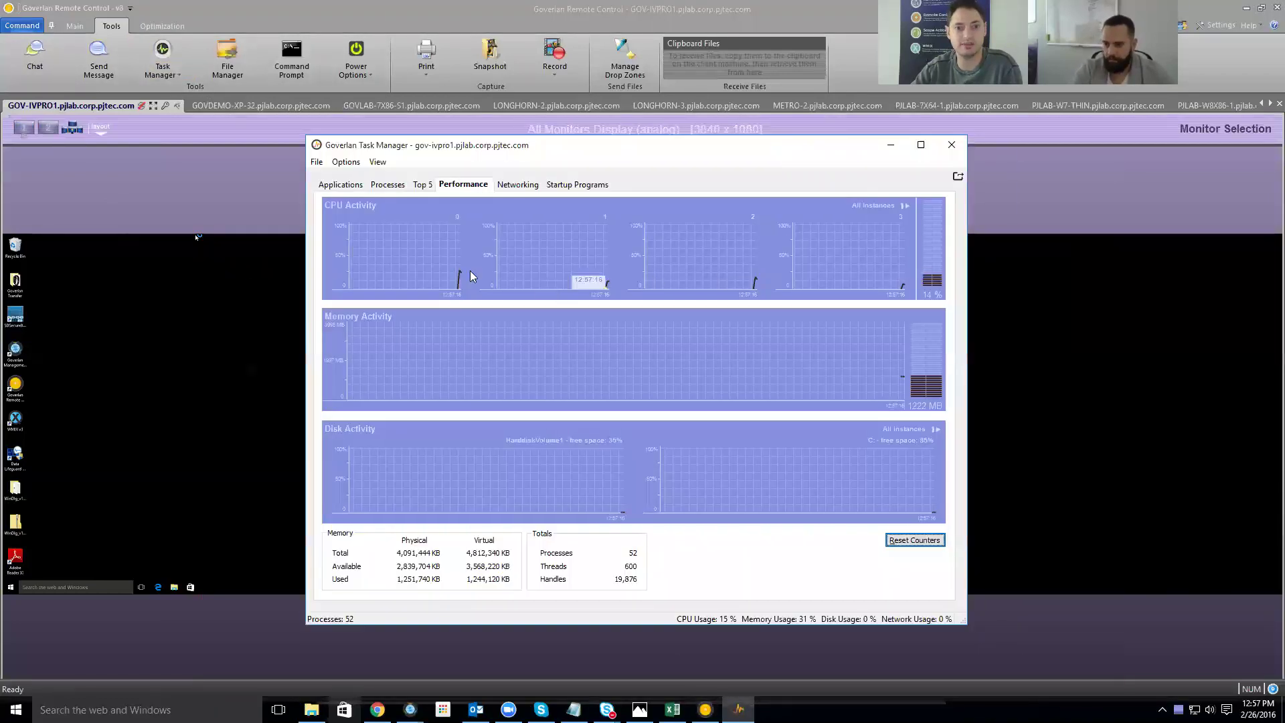
left_click(392, 185)
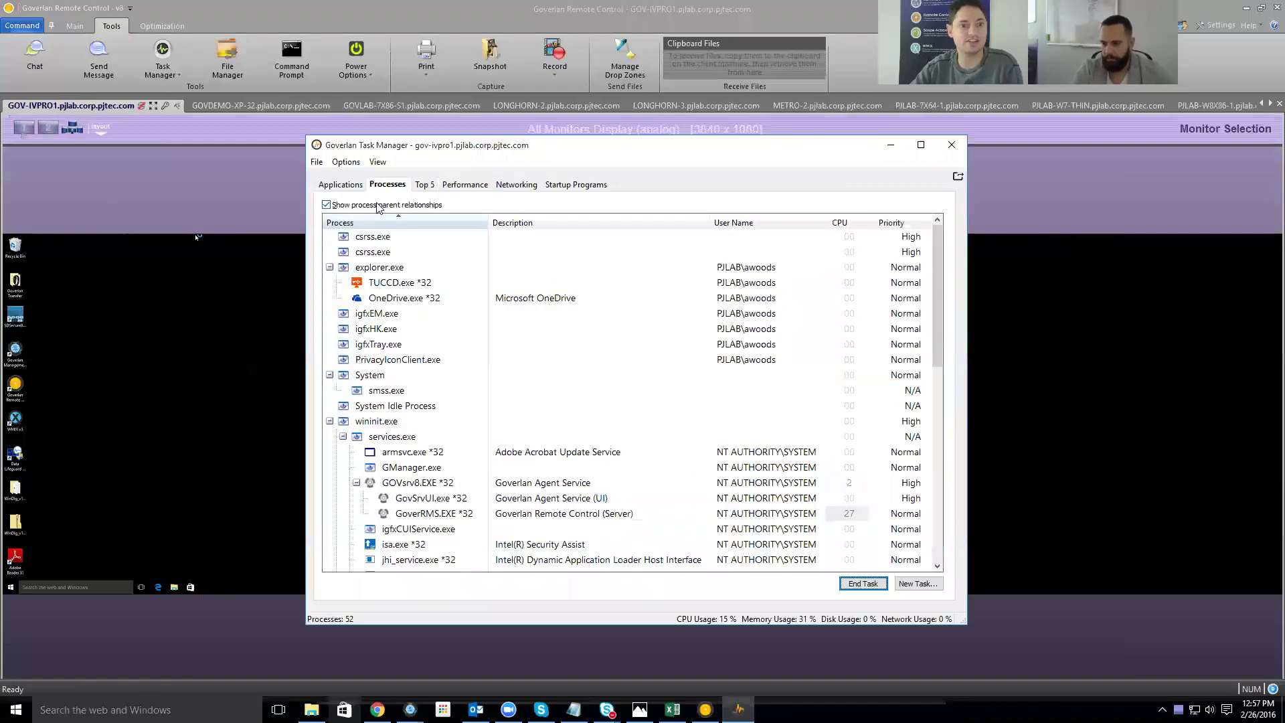
left_click(378, 206)
left_click(378, 206)
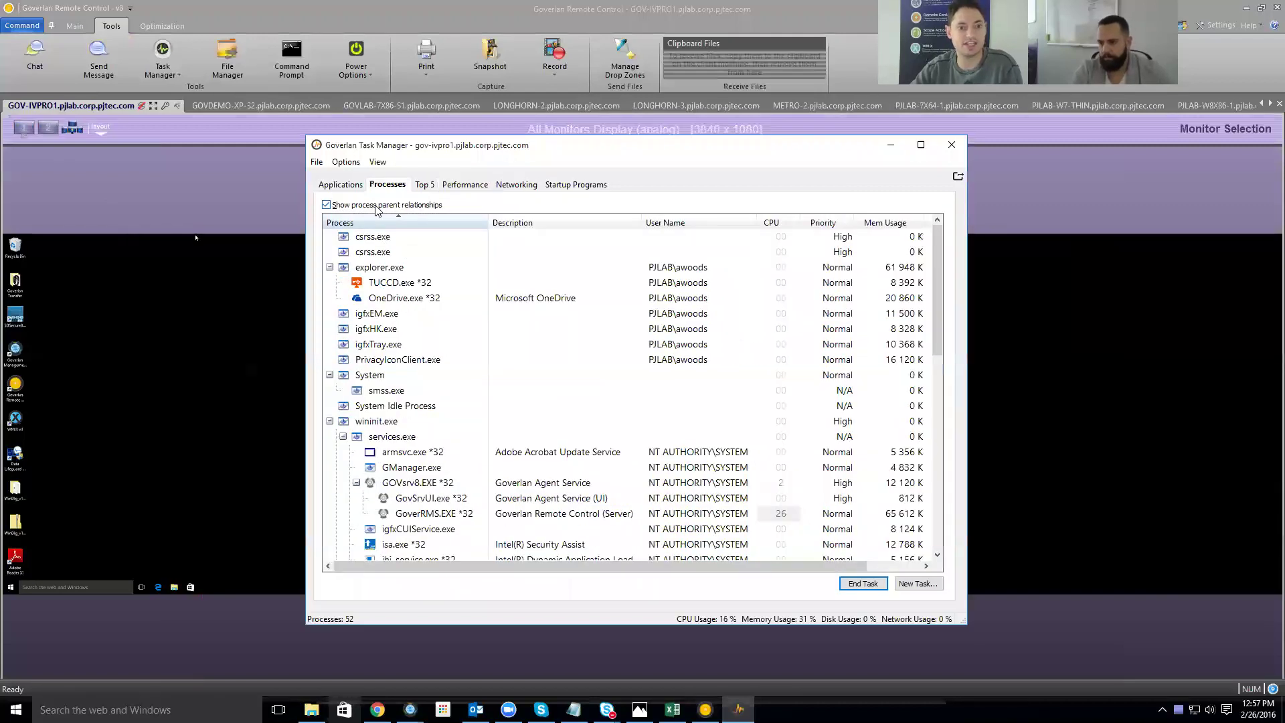
left_click(378, 207)
left_click(423, 185)
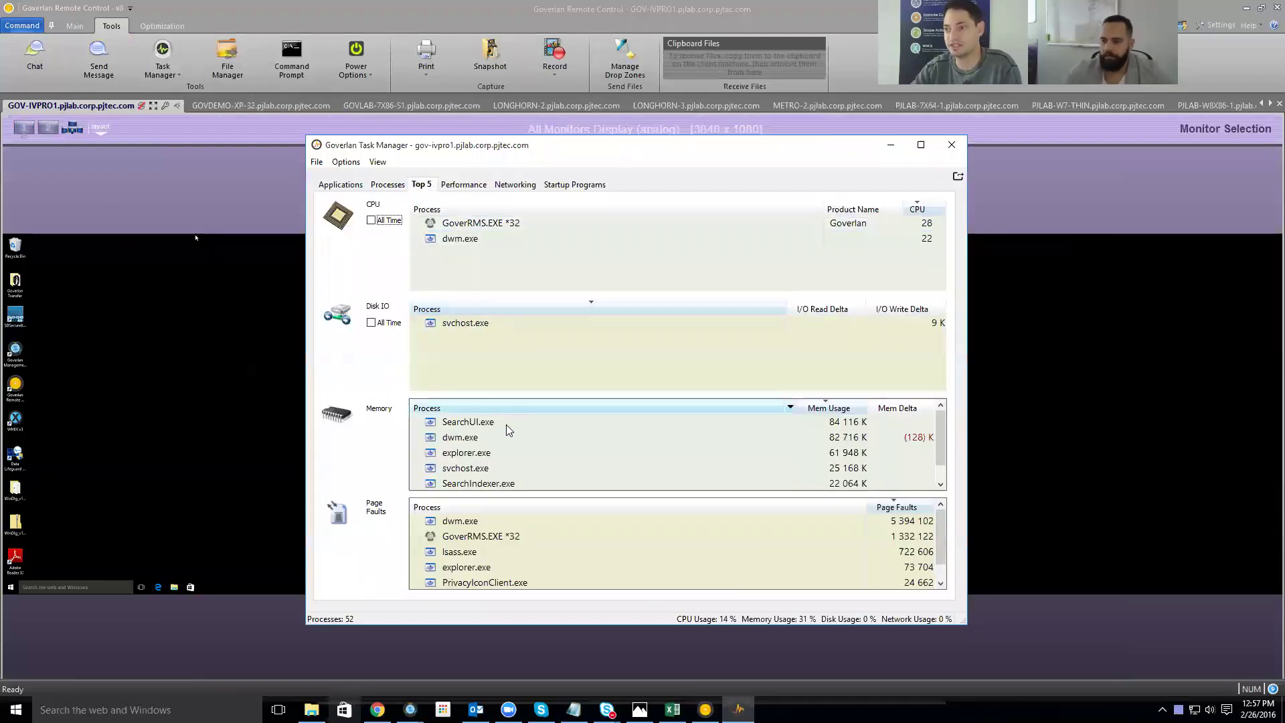
left_click(468, 185)
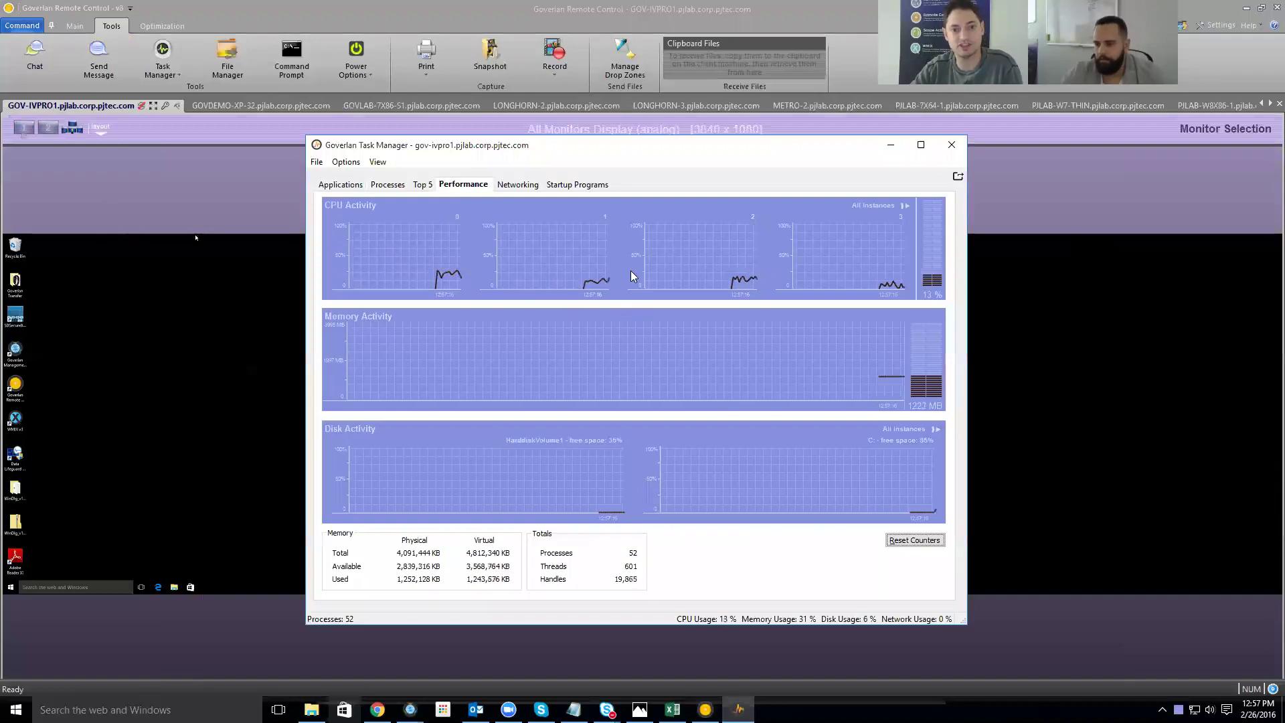
left_click(951, 144)
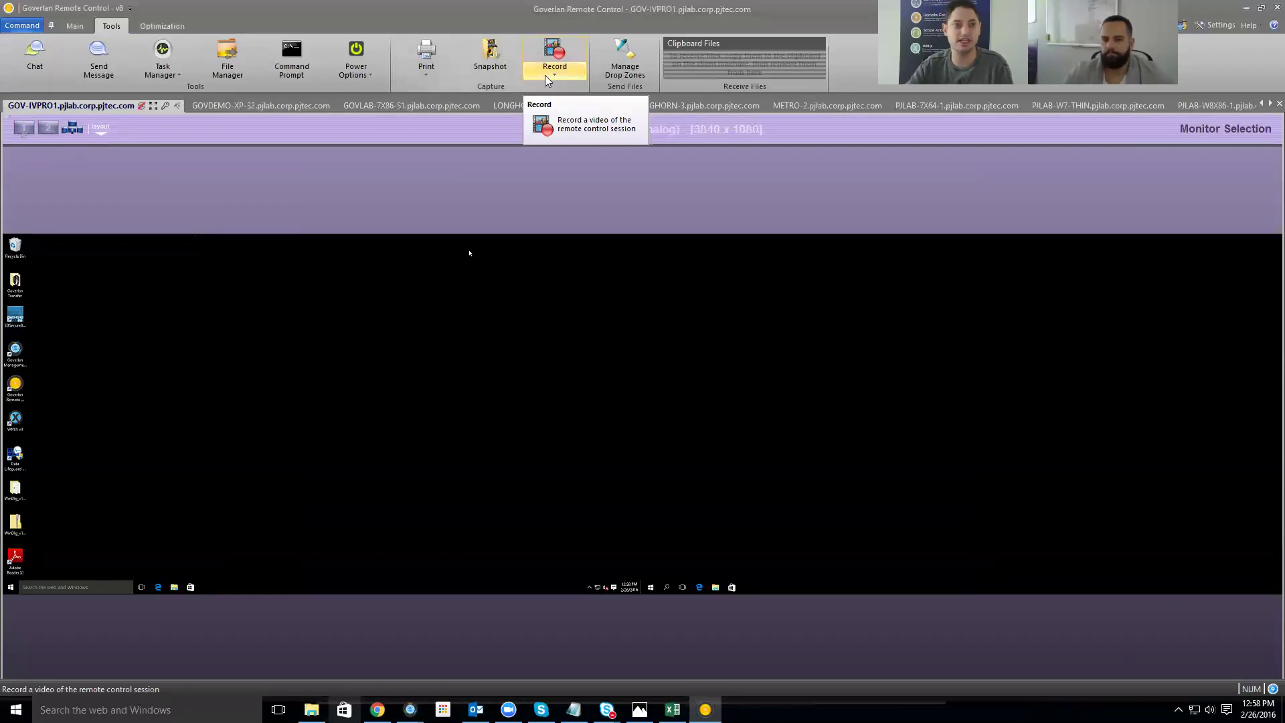
- Return to the monitoring view and examine the actions available for the GOVDEMO-XP-32 machine without running one
left_click(75, 26)
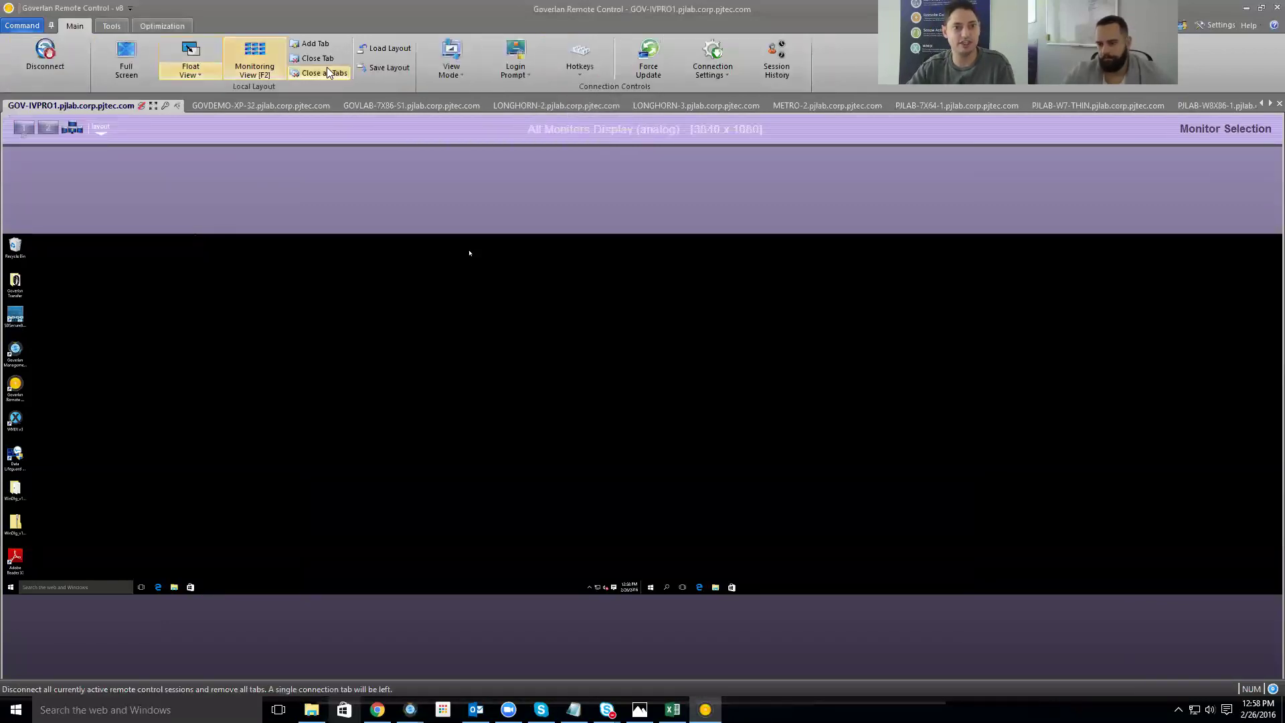
left_click(262, 61)
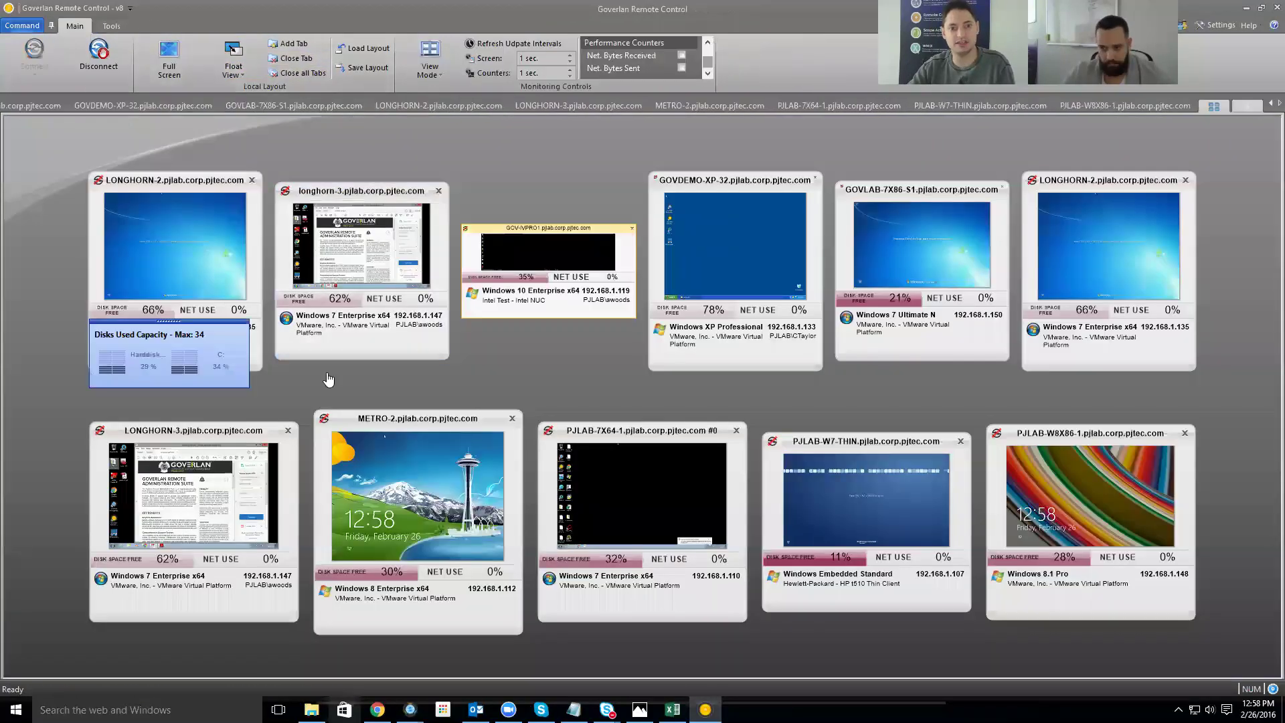
right_click(716, 243)
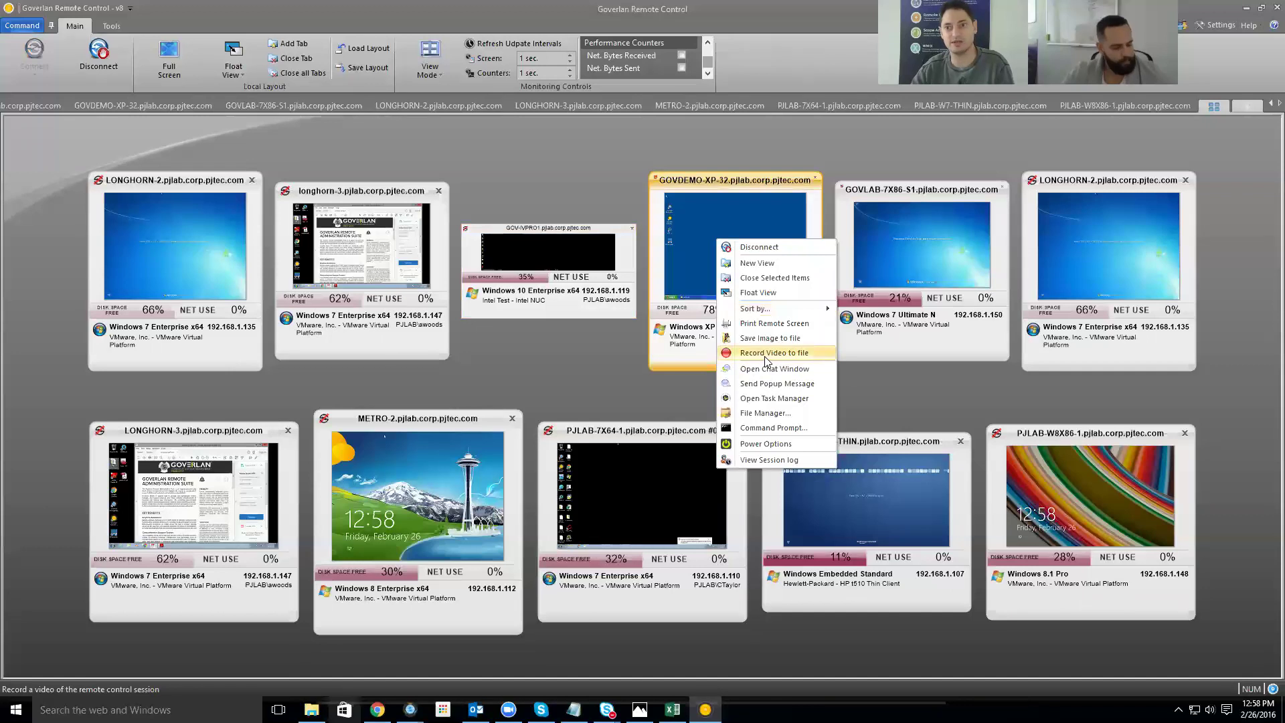
left_click(564, 162)
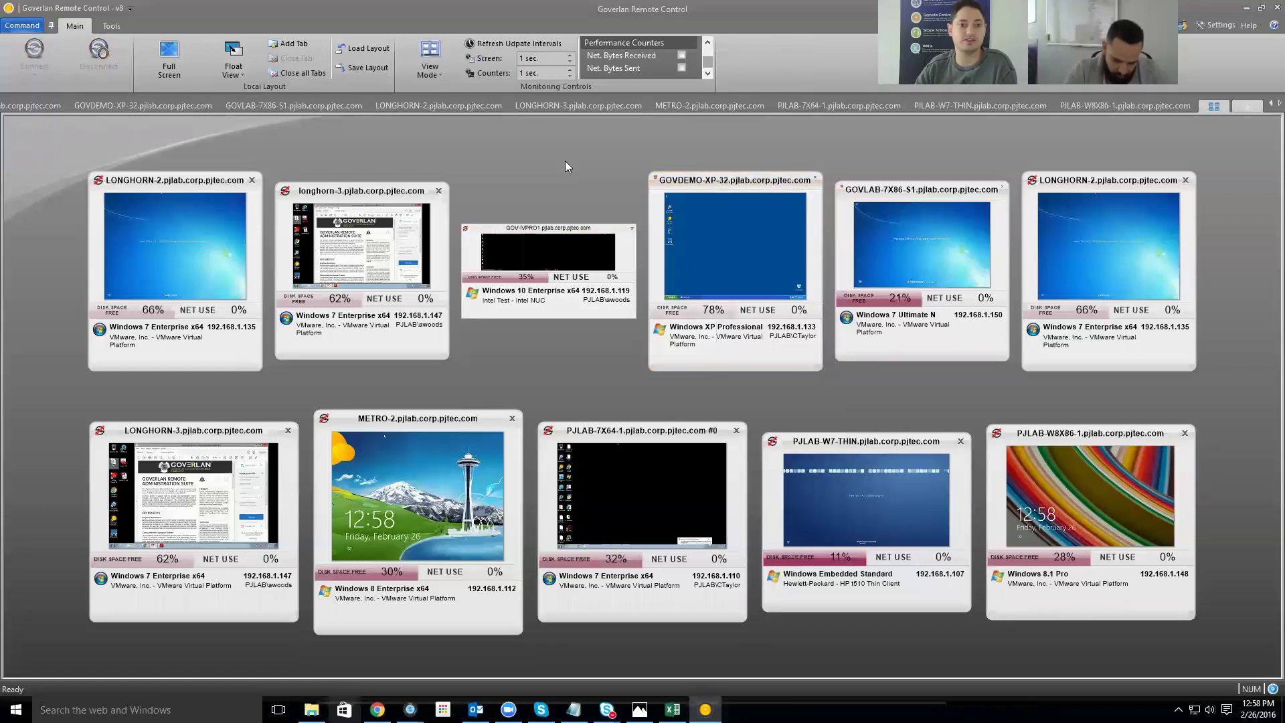
- Open the GOVDEMO-XP-32 session, turn Observe Only on and off again, and review its connection settings
double_click(694, 253)
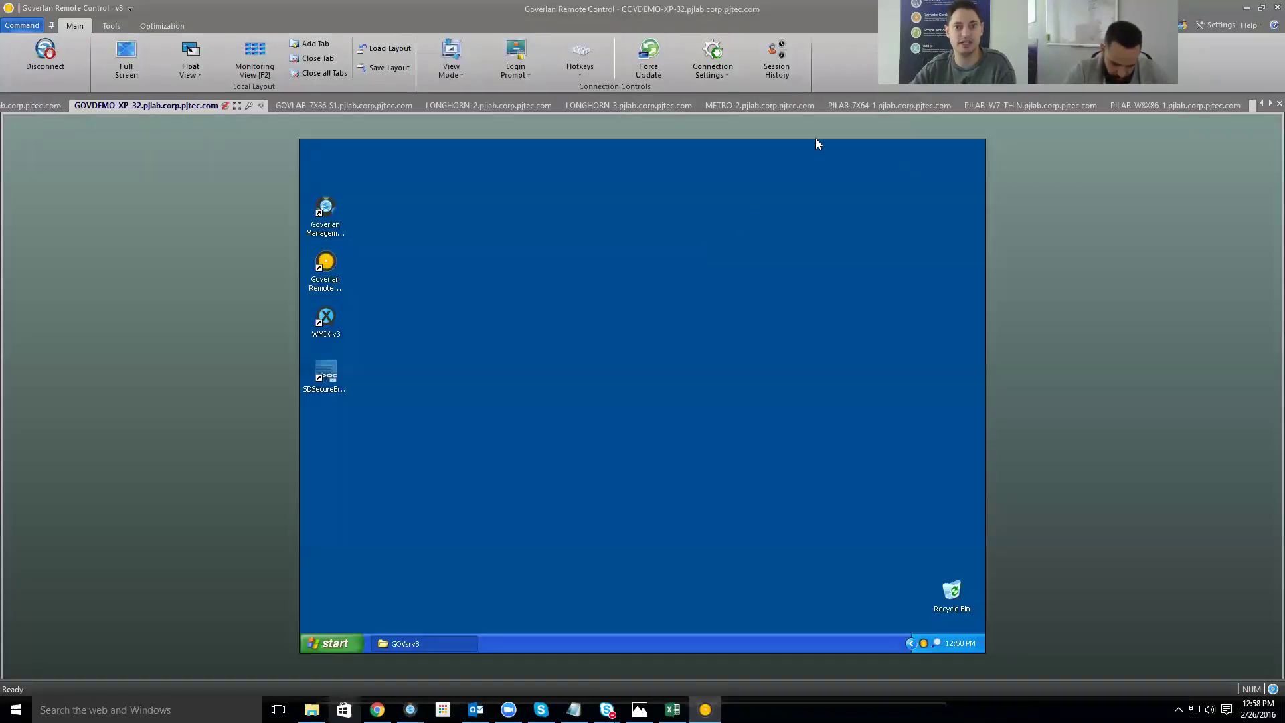
left_click(712, 64)
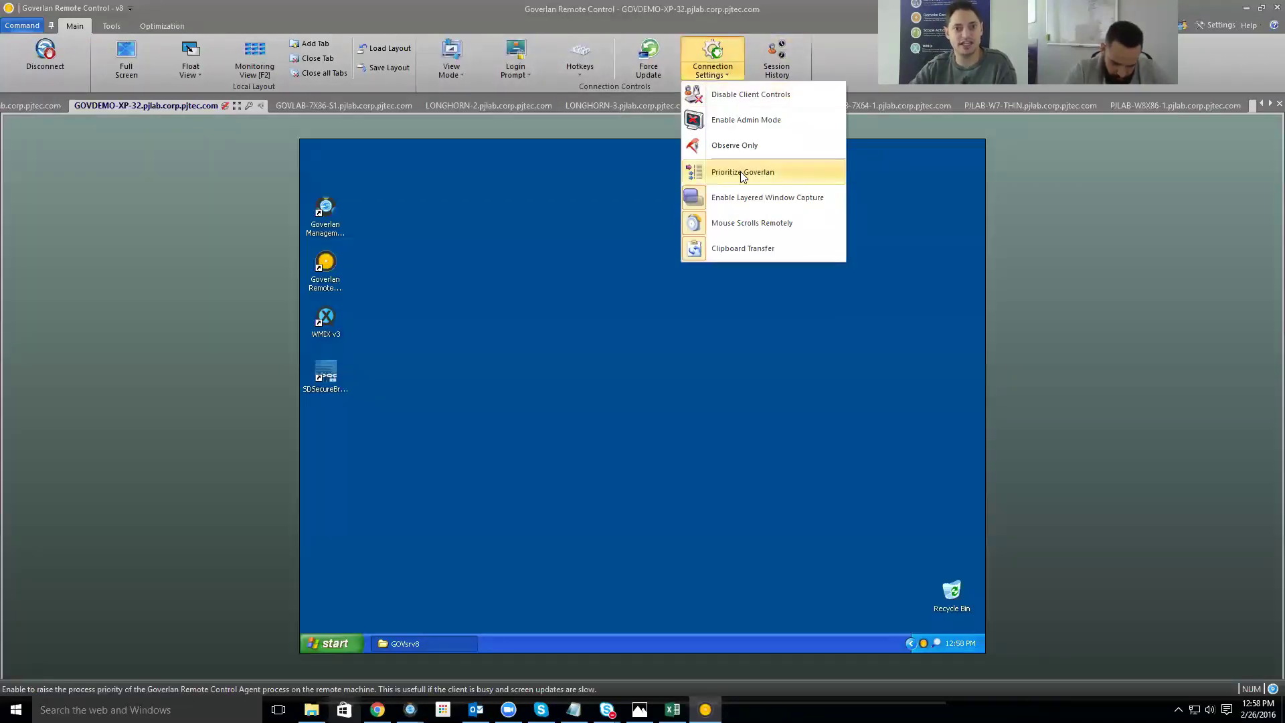
left_click(741, 140)
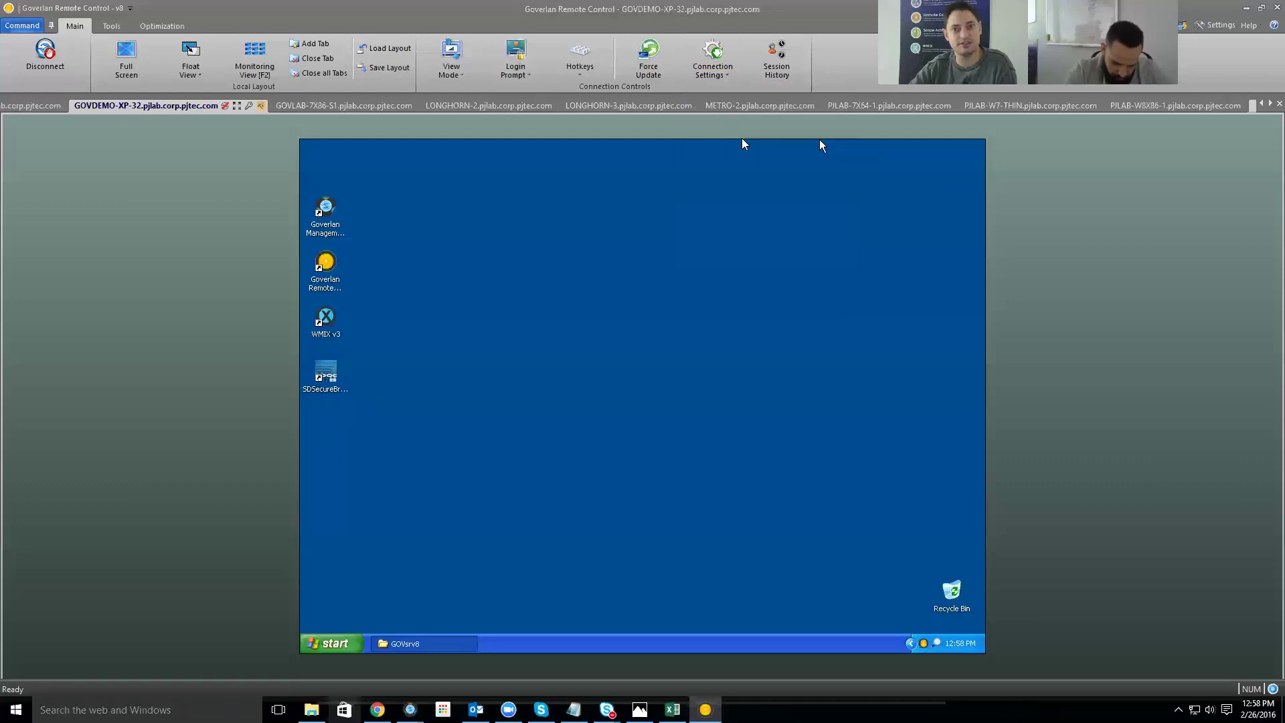
left_click(725, 73)
left_click(741, 140)
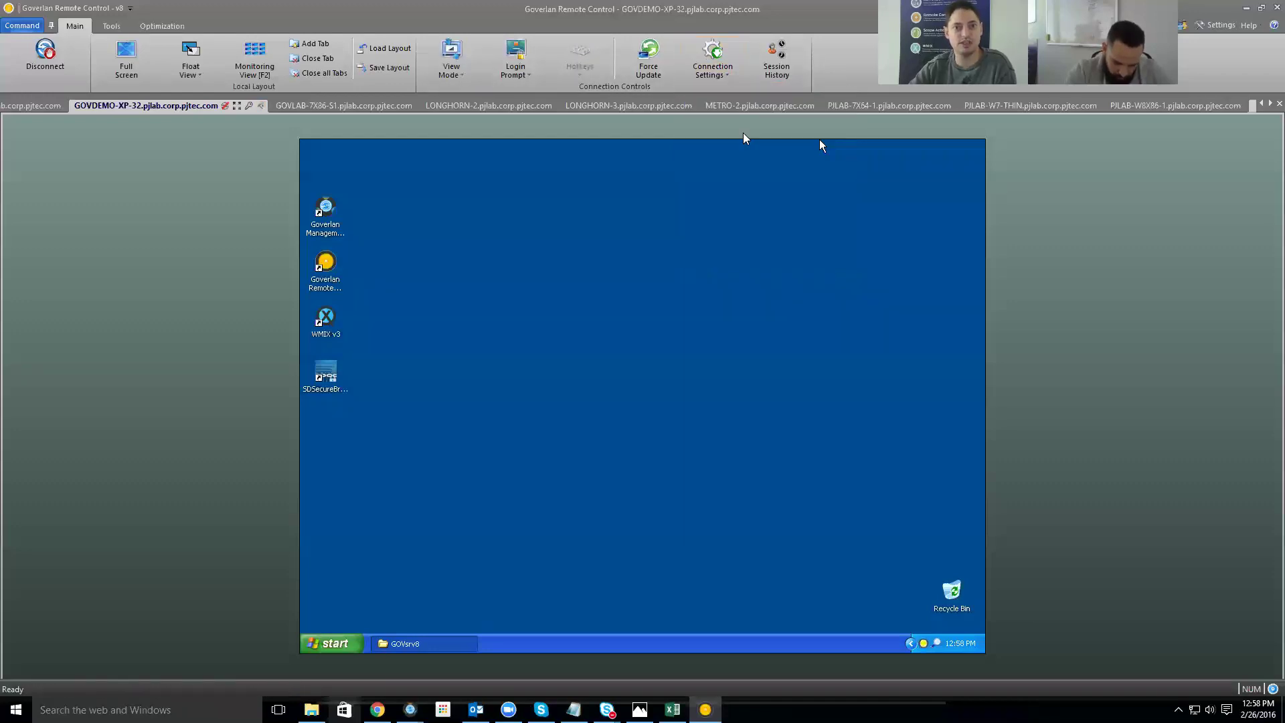
left_click(726, 71)
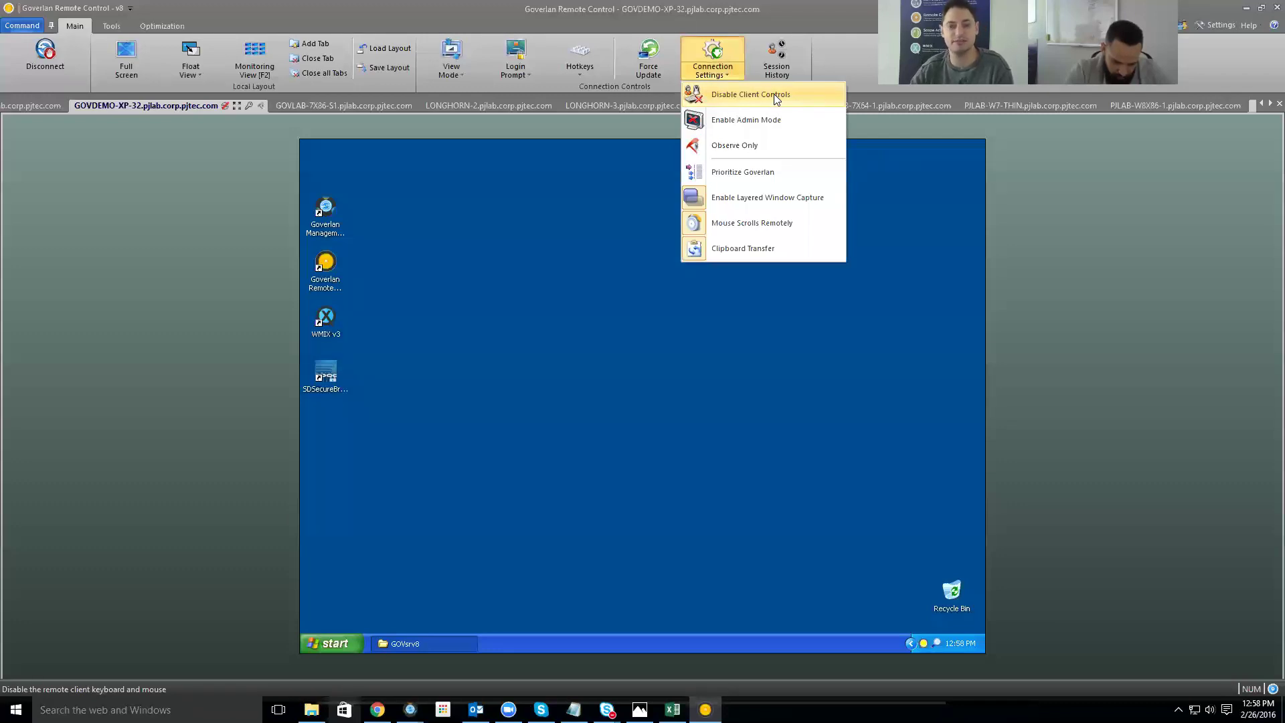
- Open a remote command prompt on GOVDEMO-XP-32, view its predefined command list without changes, and run the predefined ipconfig command
left_click(115, 26)
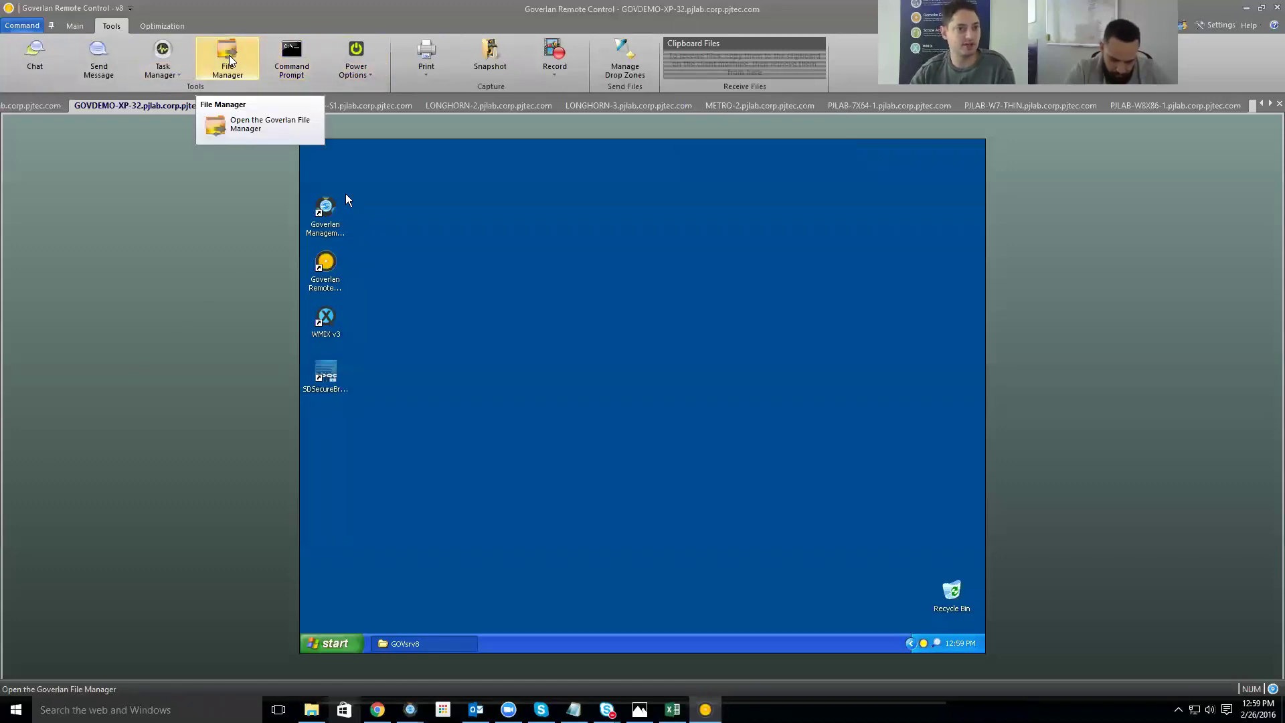
left_click(281, 65)
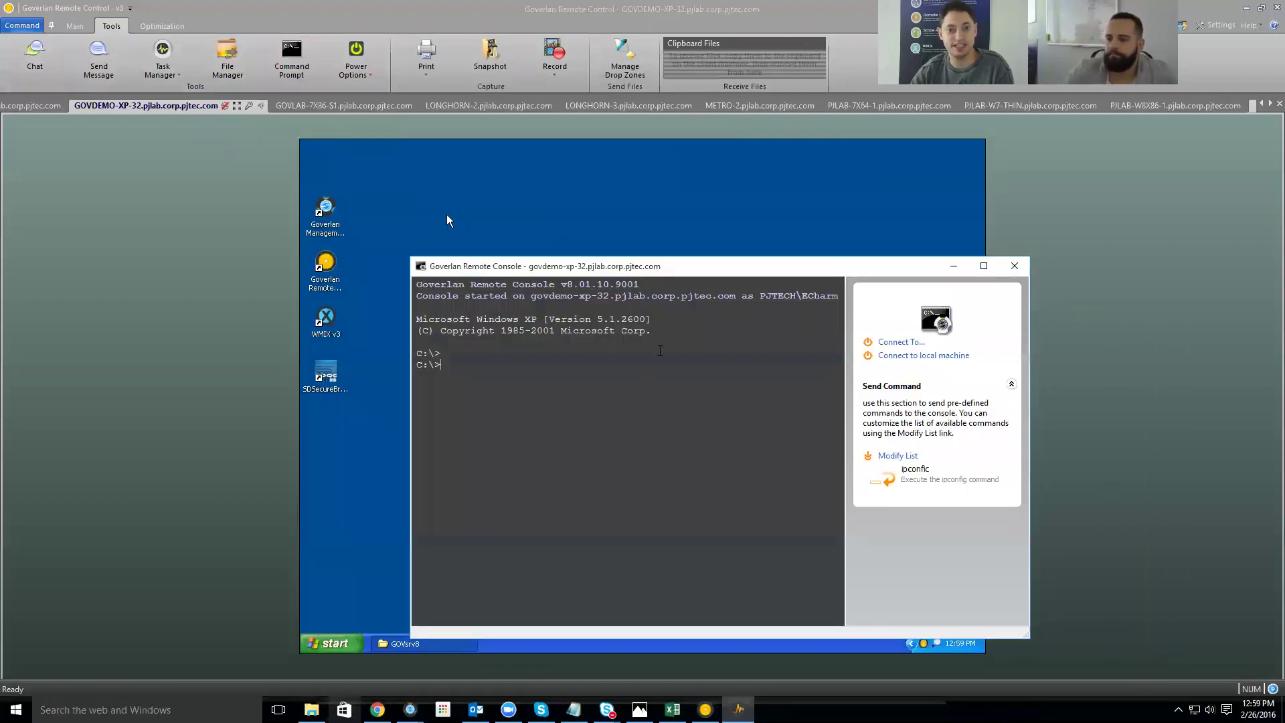
left_click_drag(835, 300, 415, 285)
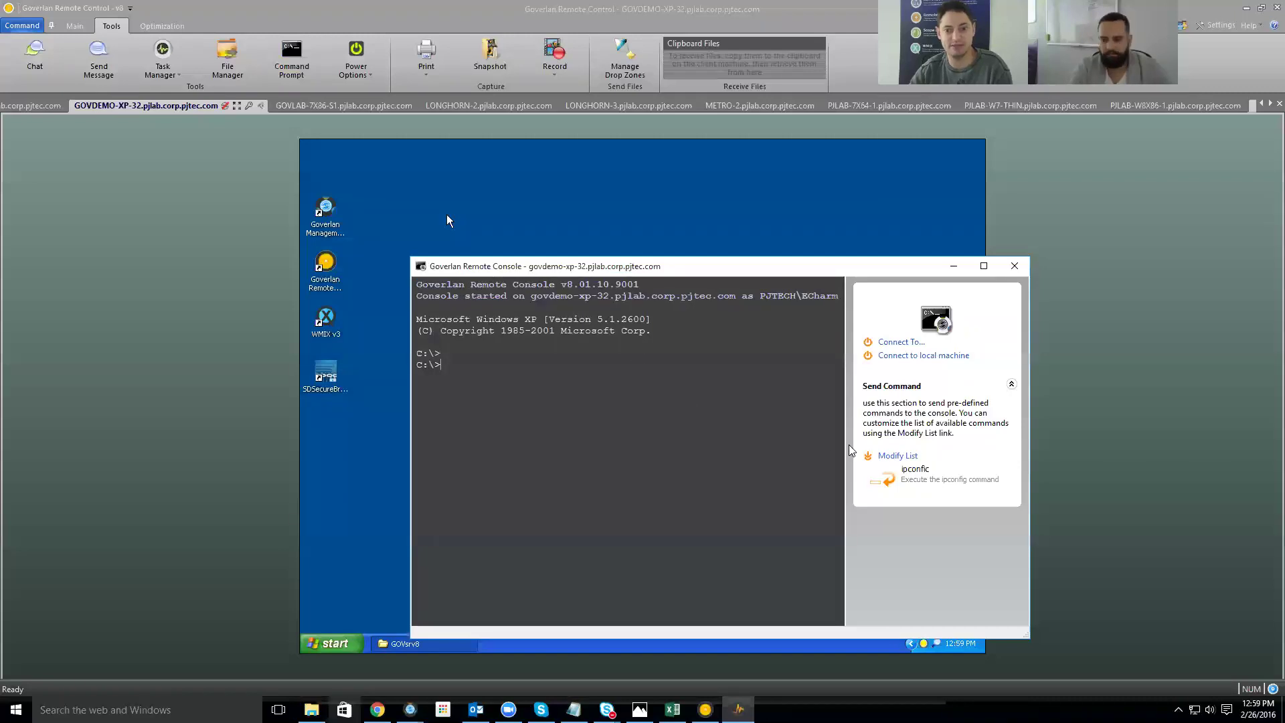
left_click(890, 456)
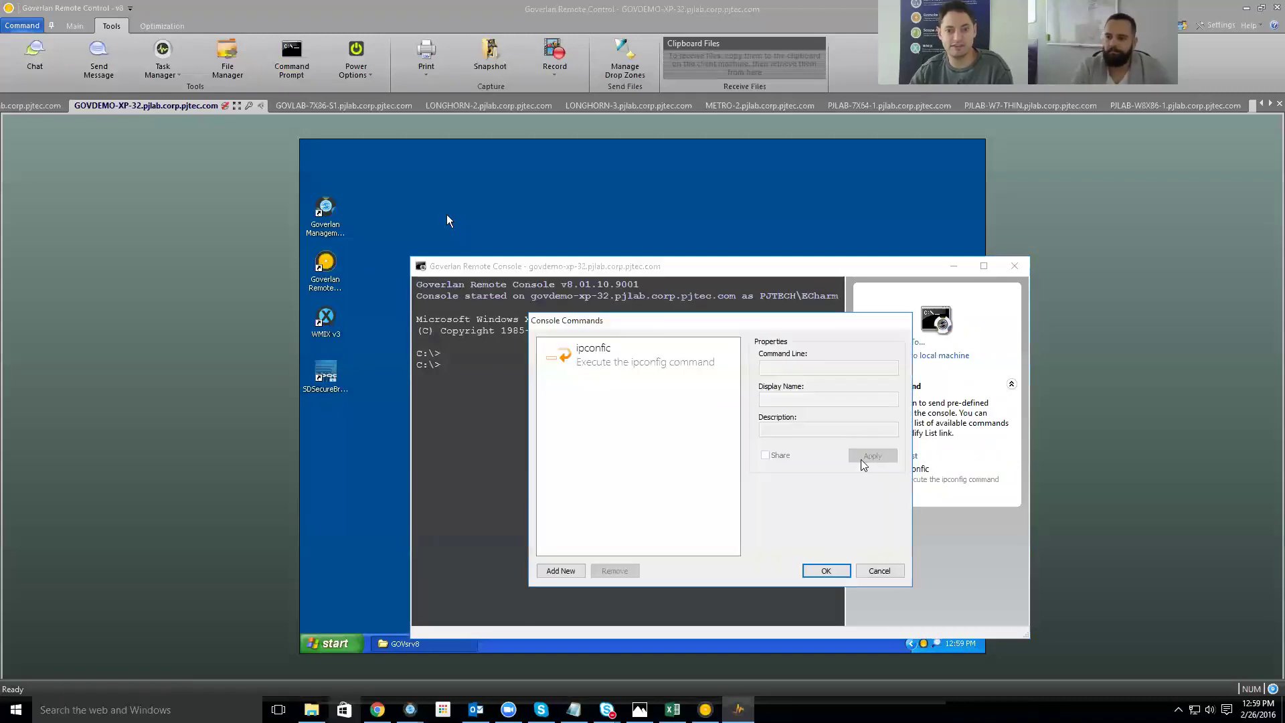
left_click(878, 570)
left_click(912, 473)
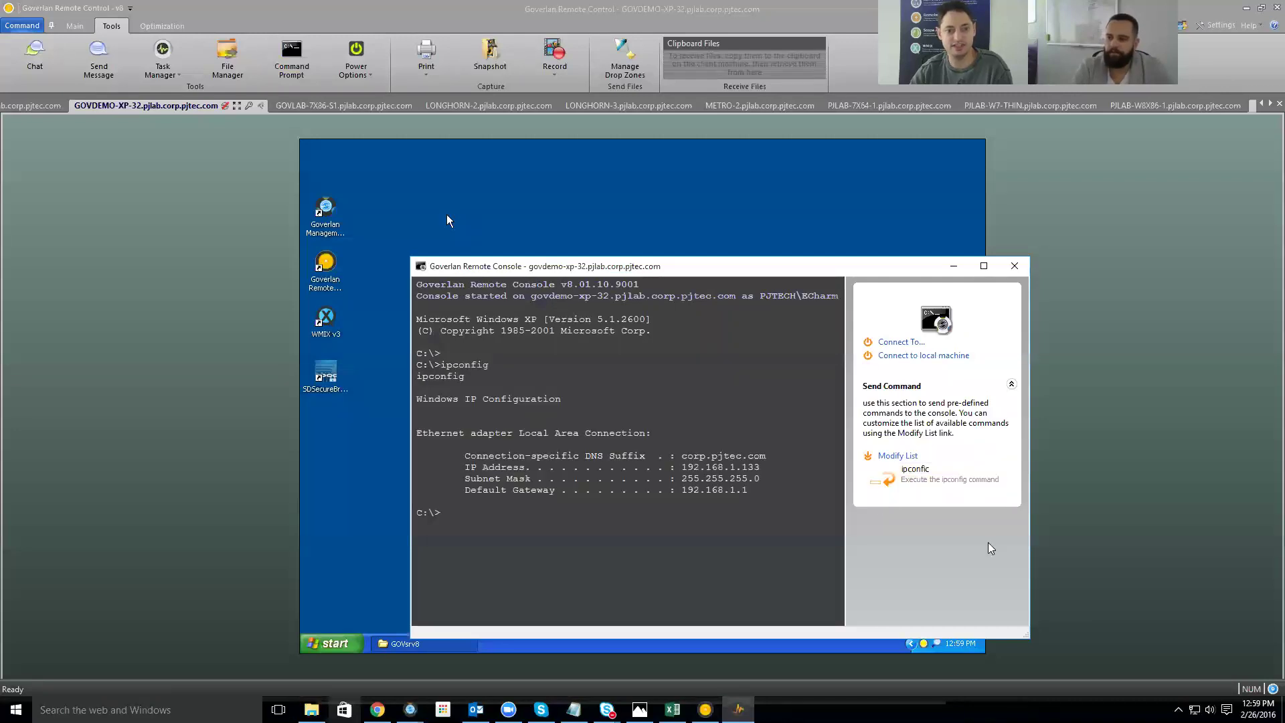
- Try to start powershell in the remote console, interrupt it and close the console
type("powershell")
key("Return")
key("ctrl+c")
key("ctrl+c")
key("ctrl+c")
key("ctrl+c")
key("ctrl+c")
key("ctrl+c")
key("ctrl+c")
key("ctrl+c")
key("ctrl+c")
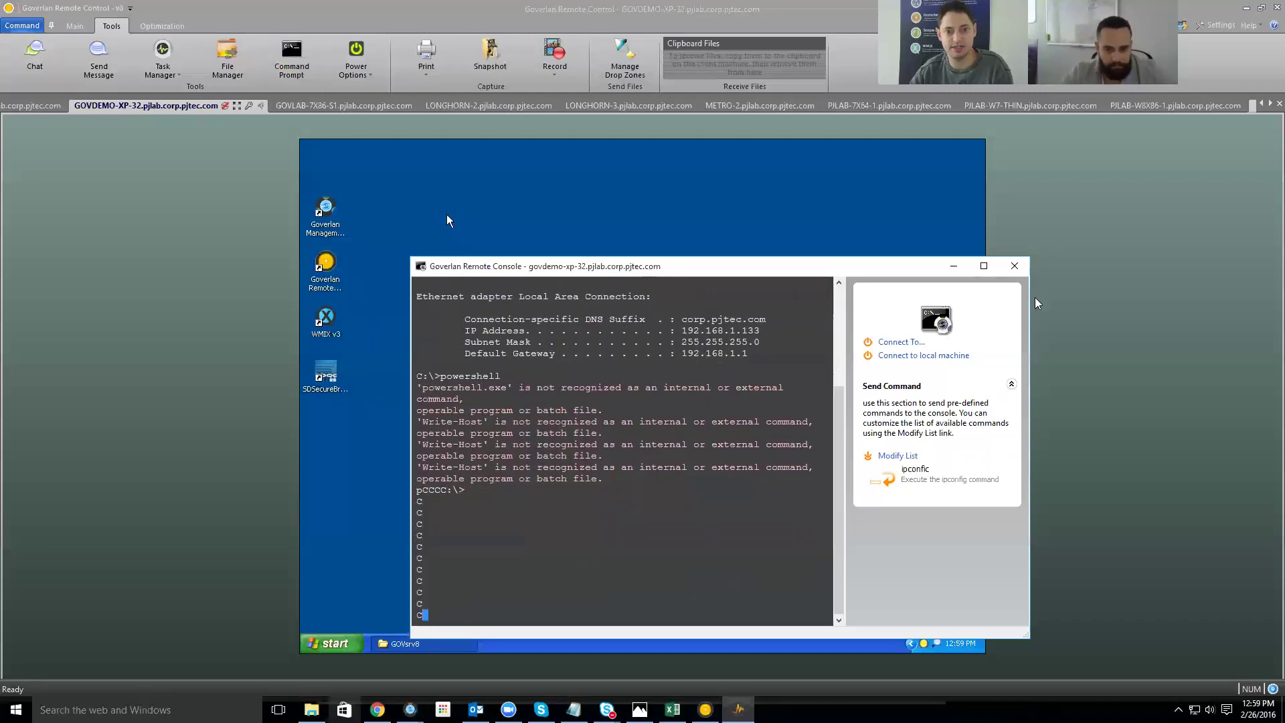
left_click_drag(870, 266, 1284, 242)
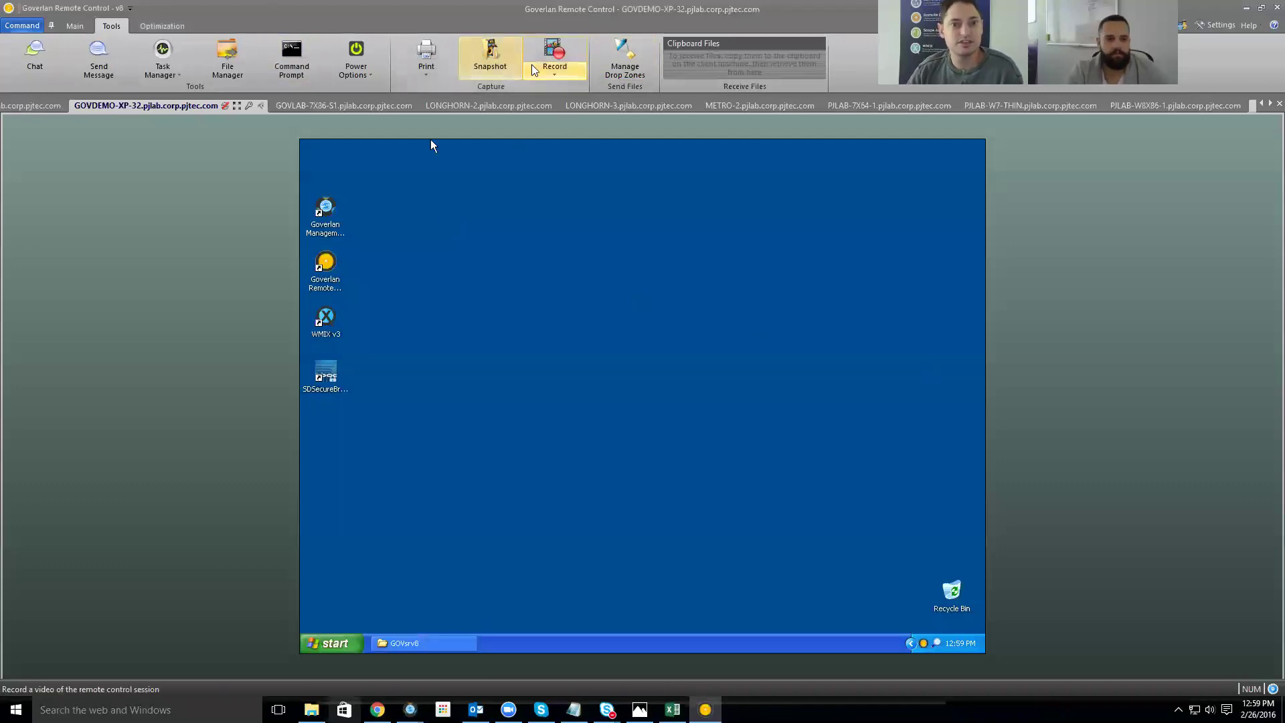
- Review the available and selectable file transfer drop zones and leave them without saving changes
left_click(621, 70)
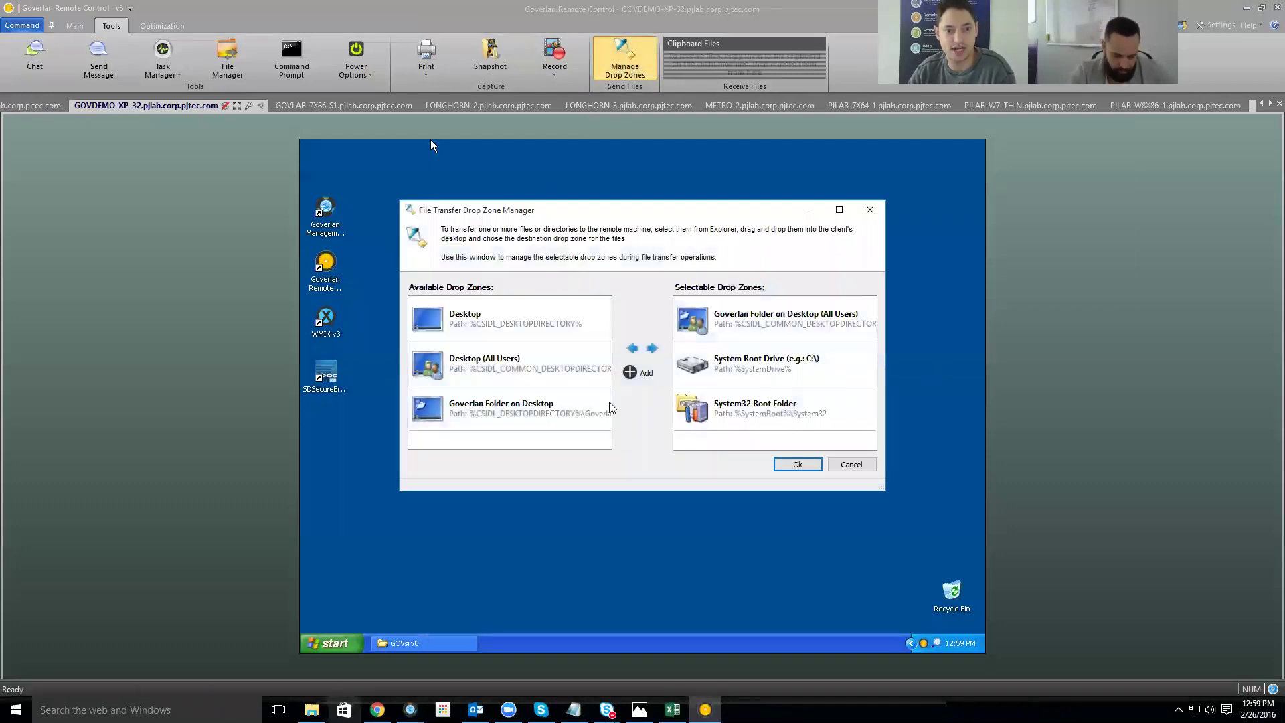
left_click(851, 464)
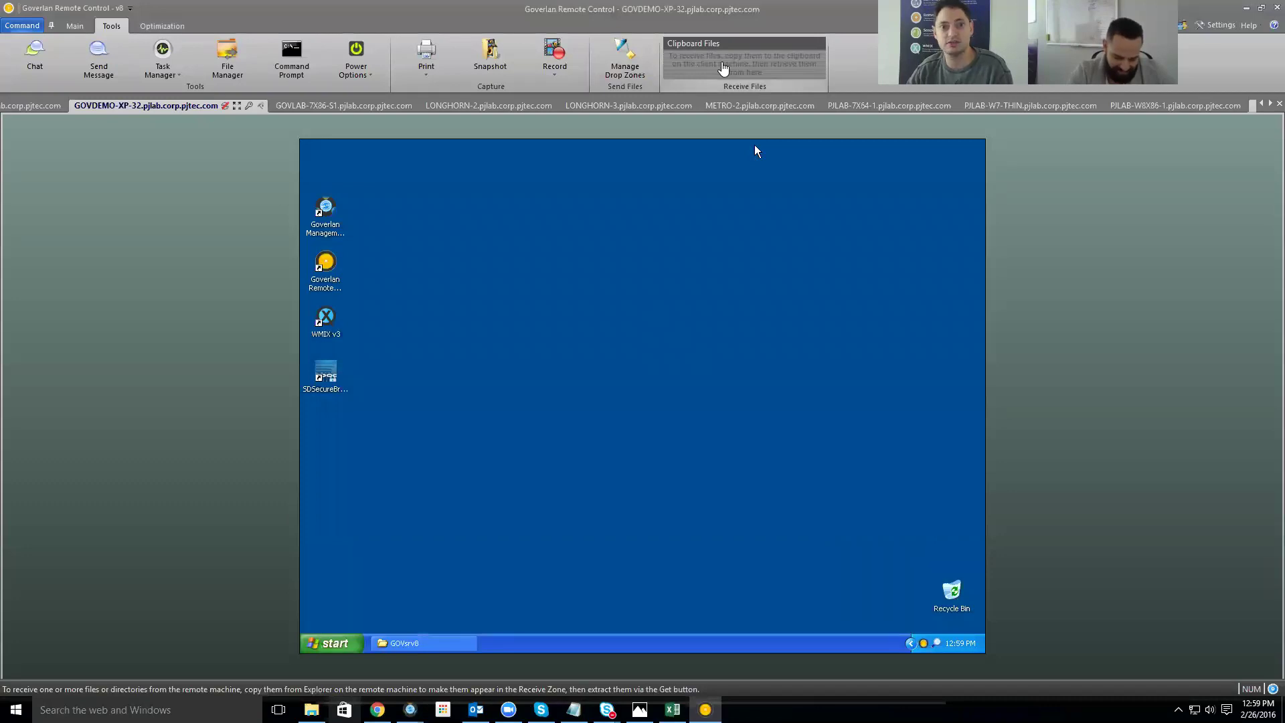
- Reduce the GOVDEMO-XP-32 session to 16-shade grayscale, then set it to no color reduction
left_click(142, 26)
left_click(72, 48)
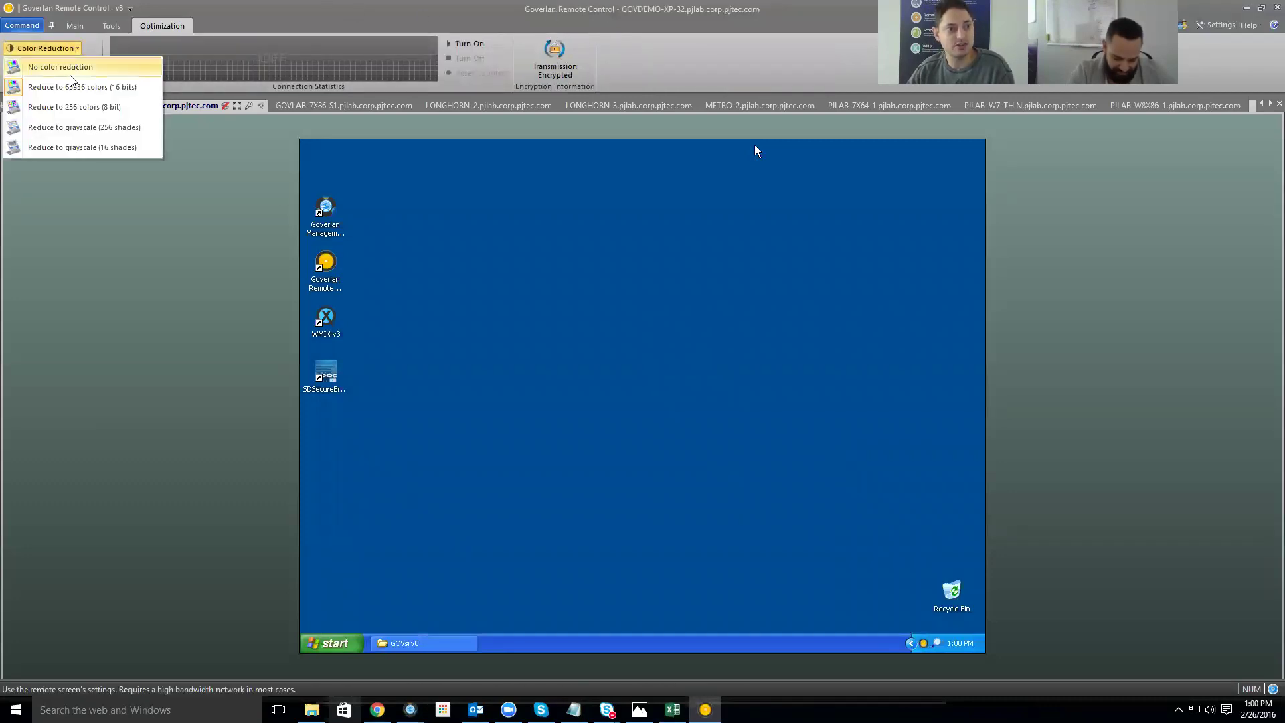
left_click(88, 154)
left_click(59, 48)
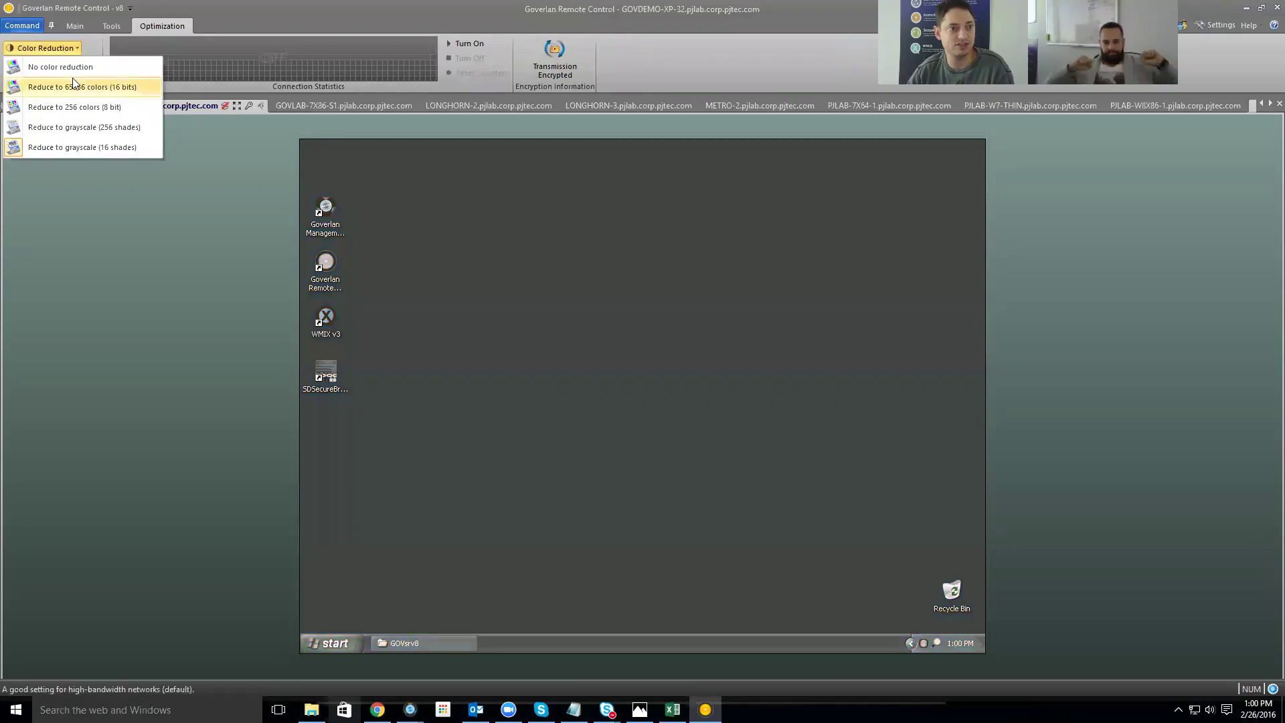
left_click(66, 67)
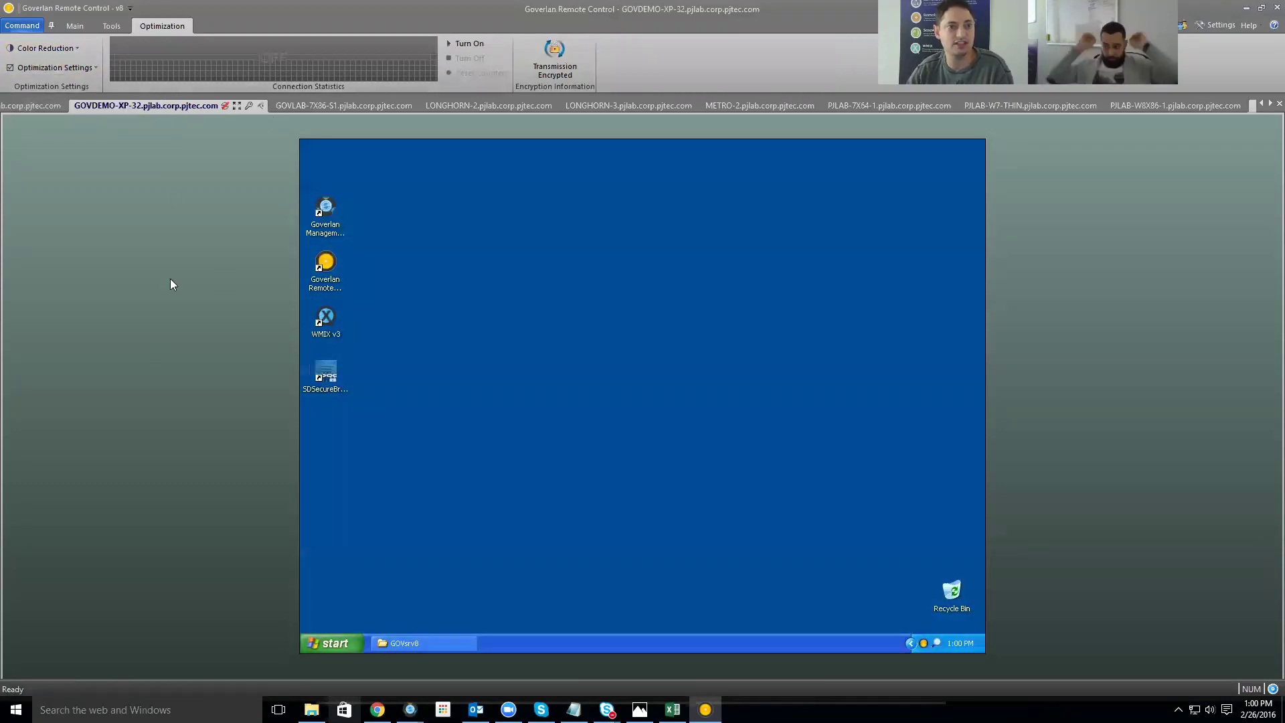
- Check the transmission encryption details and briefly view the remote Start menu in the GOVDEMO-XP-32 session
mouse_move(559, 59)
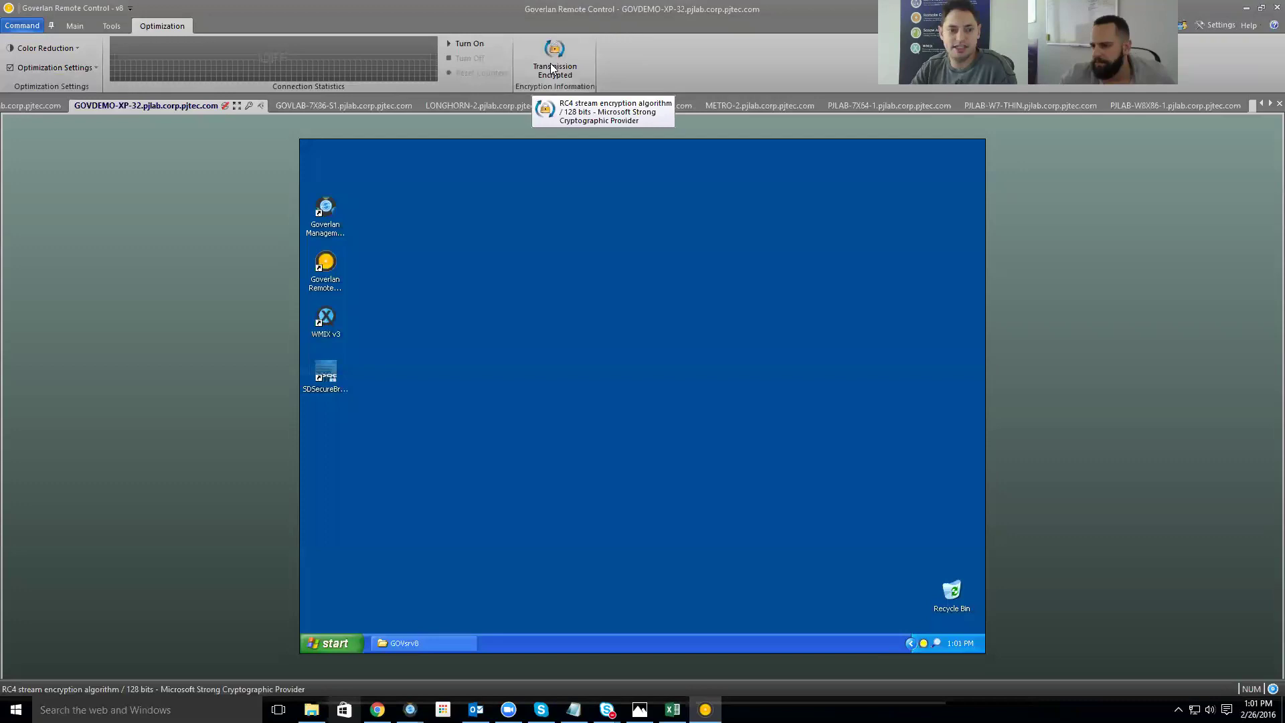
left_click(338, 644)
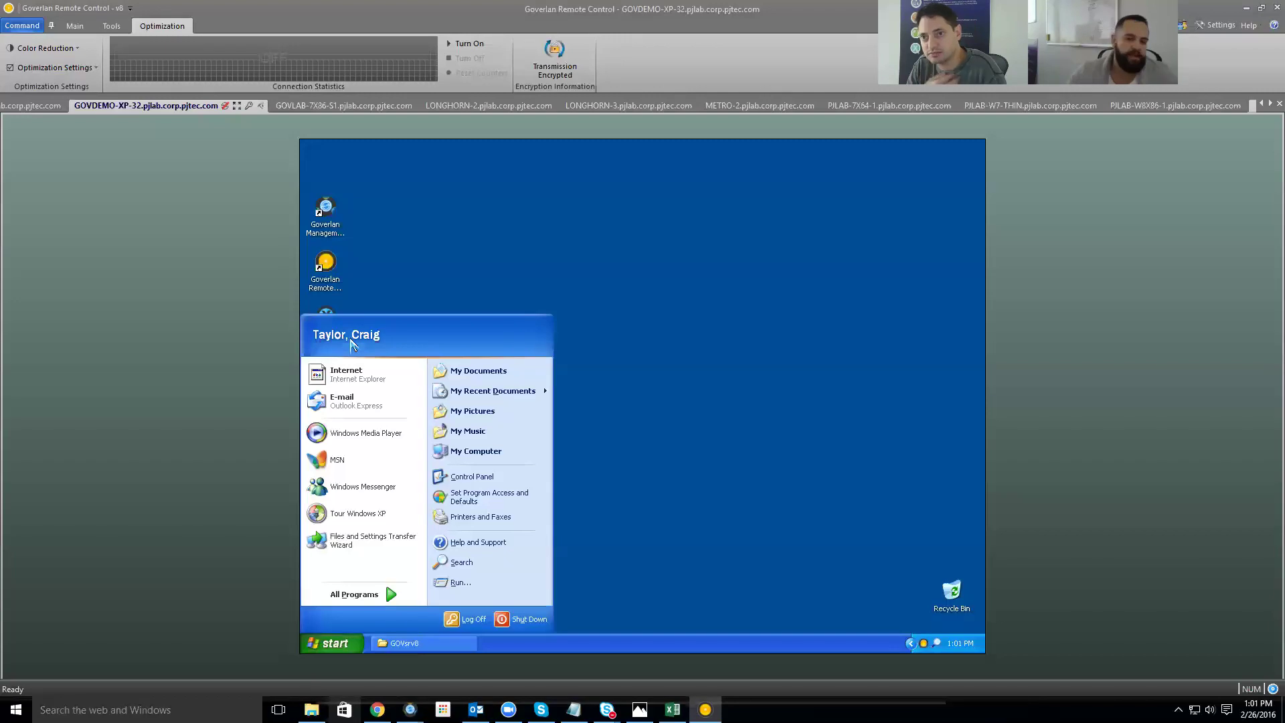
left_click(479, 227)
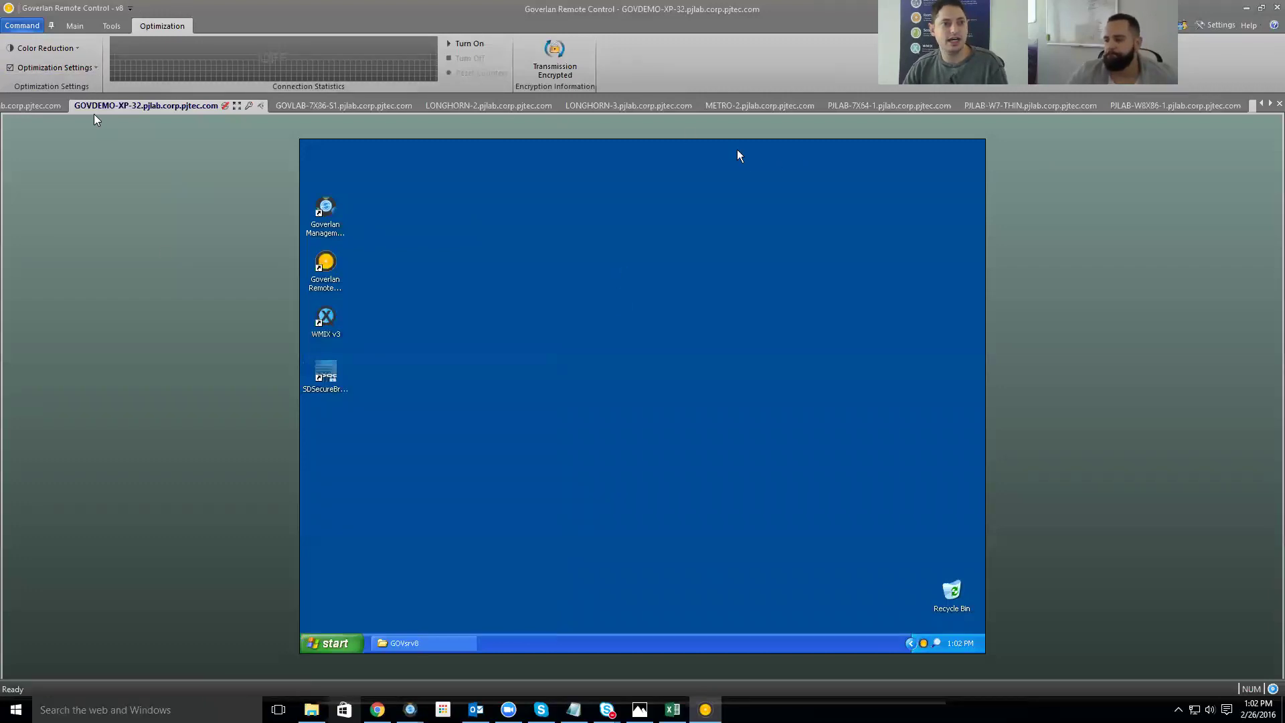
- Add a new, unconnected session tab starting from the GOVLAB-7X86-S1 session
left_click(75, 25)
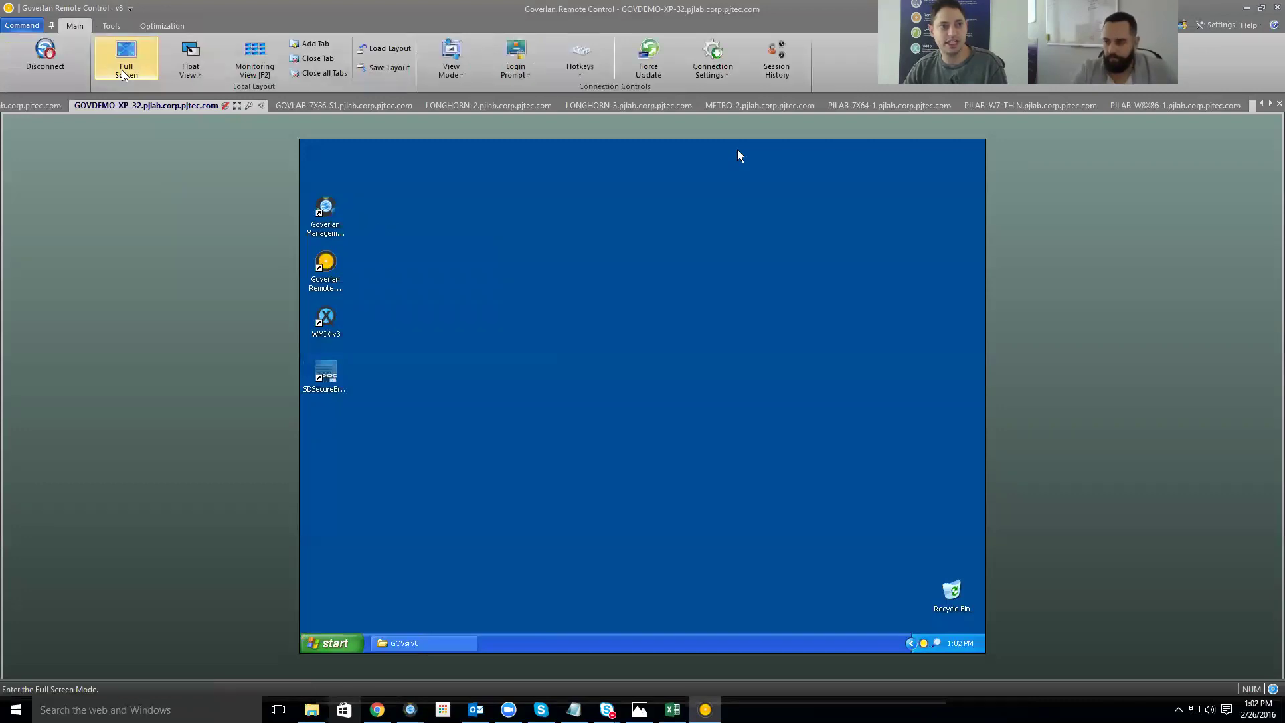
right_click(288, 108)
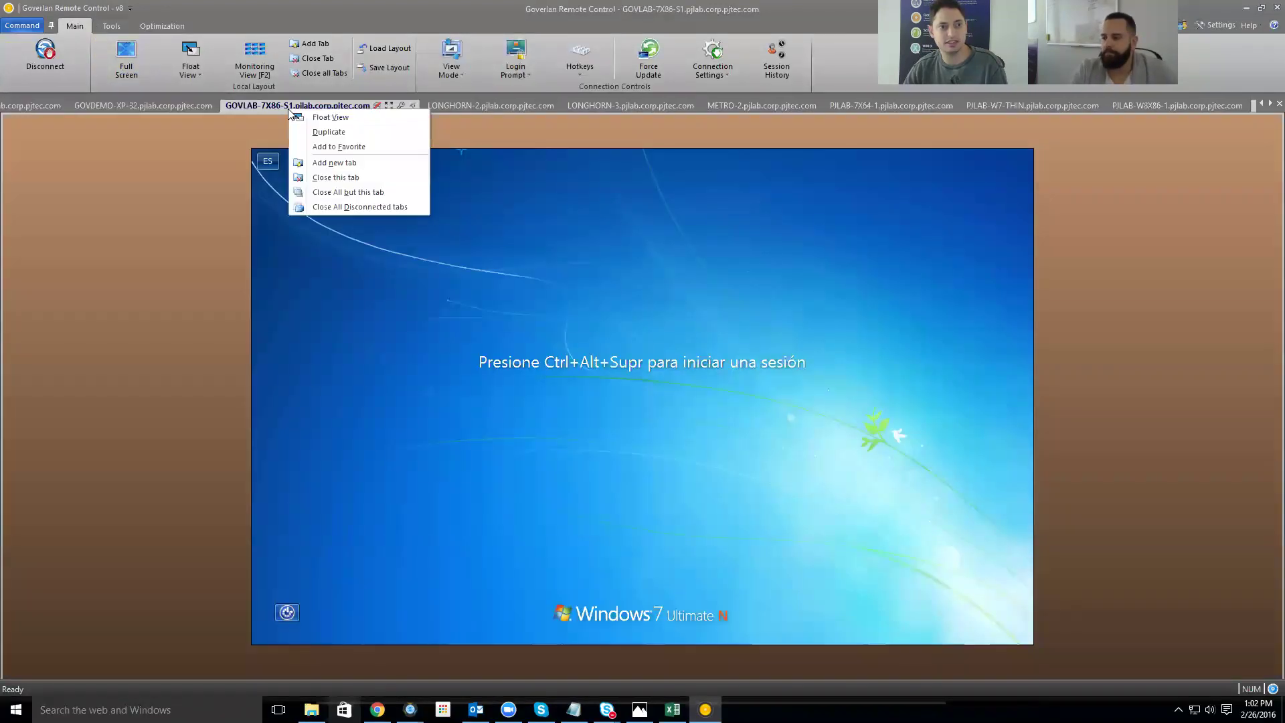
left_click(342, 164)
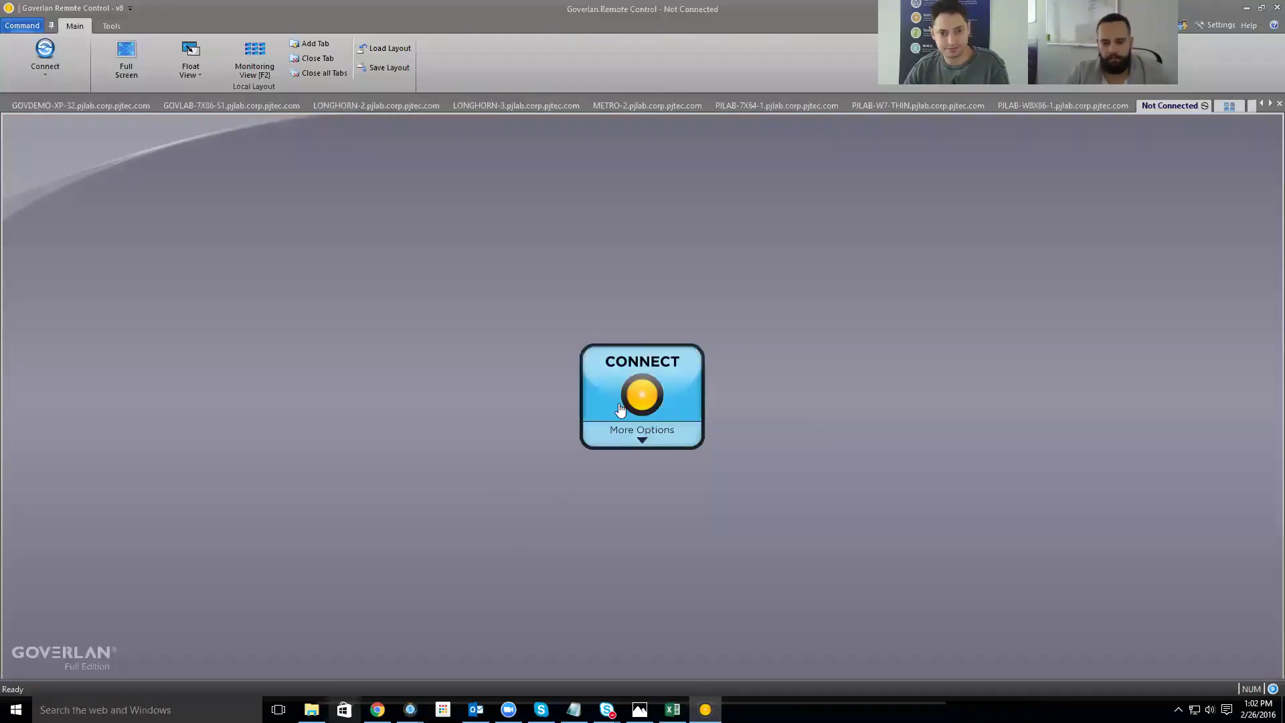
- Review the connection settings and authentication options for a new Goverlan remote control connection, and leave without connecting
left_click(620, 407)
left_click(480, 404)
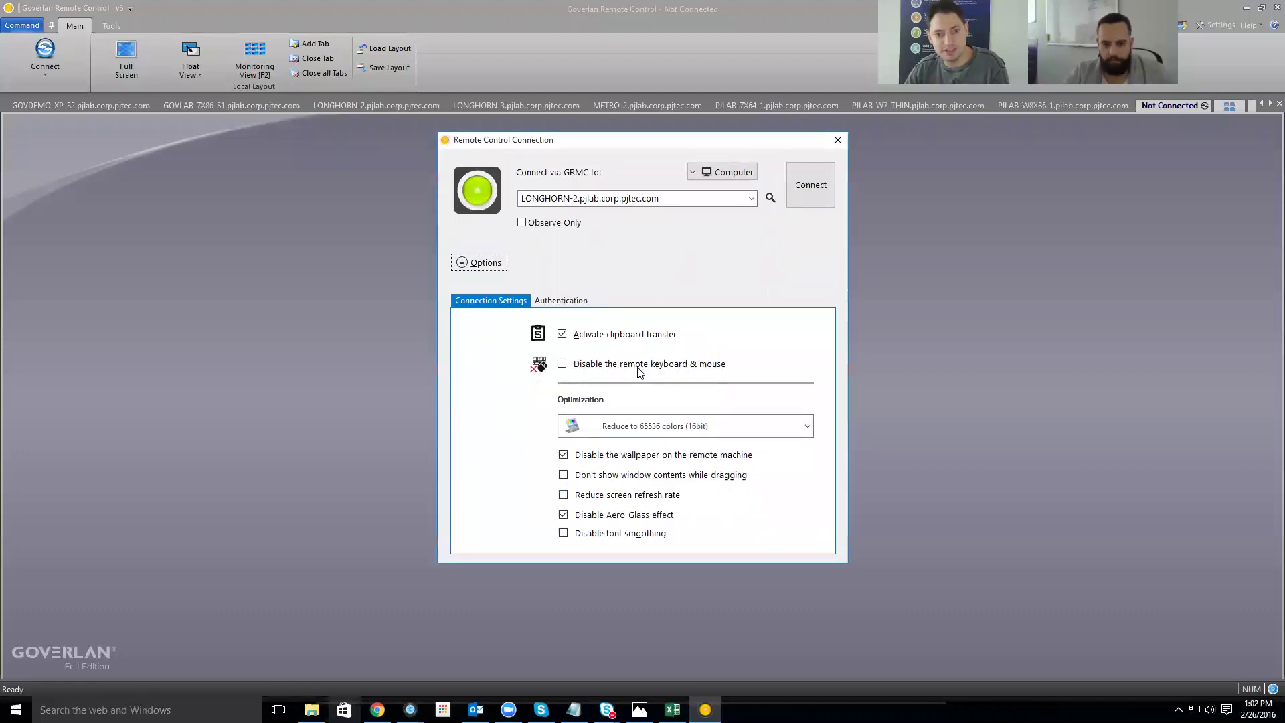
left_click(568, 302)
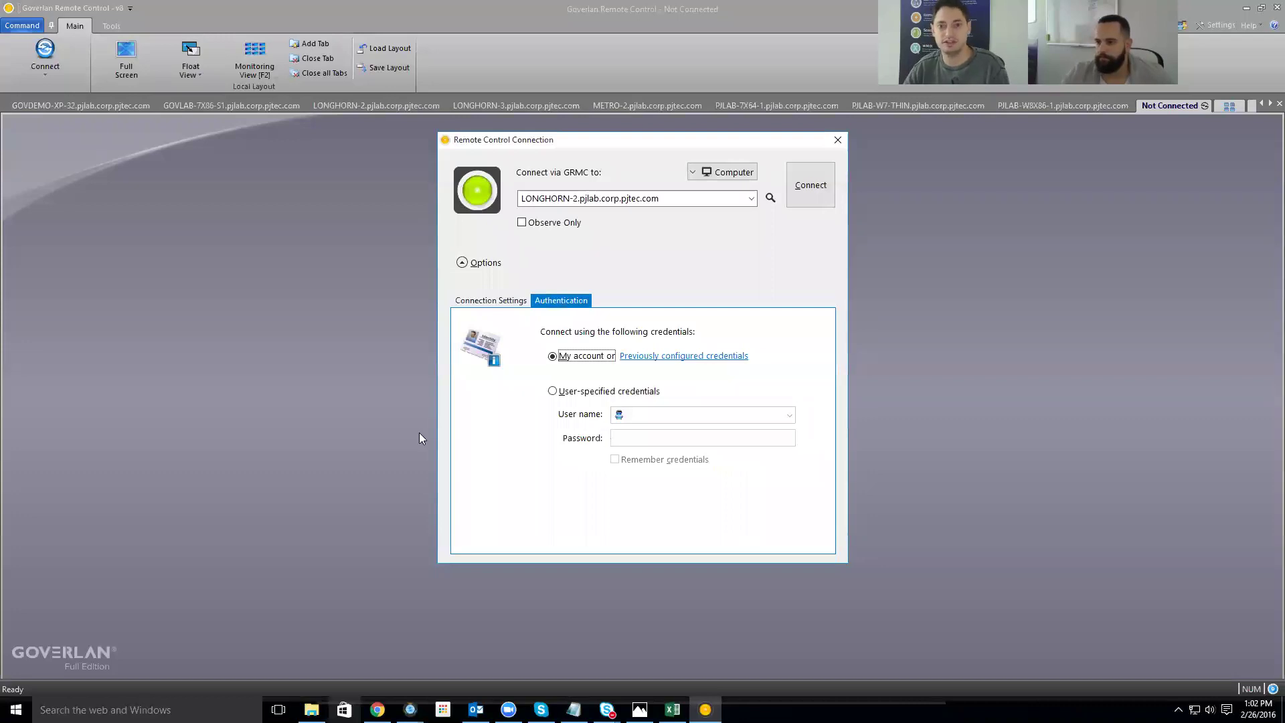
left_click(838, 140)
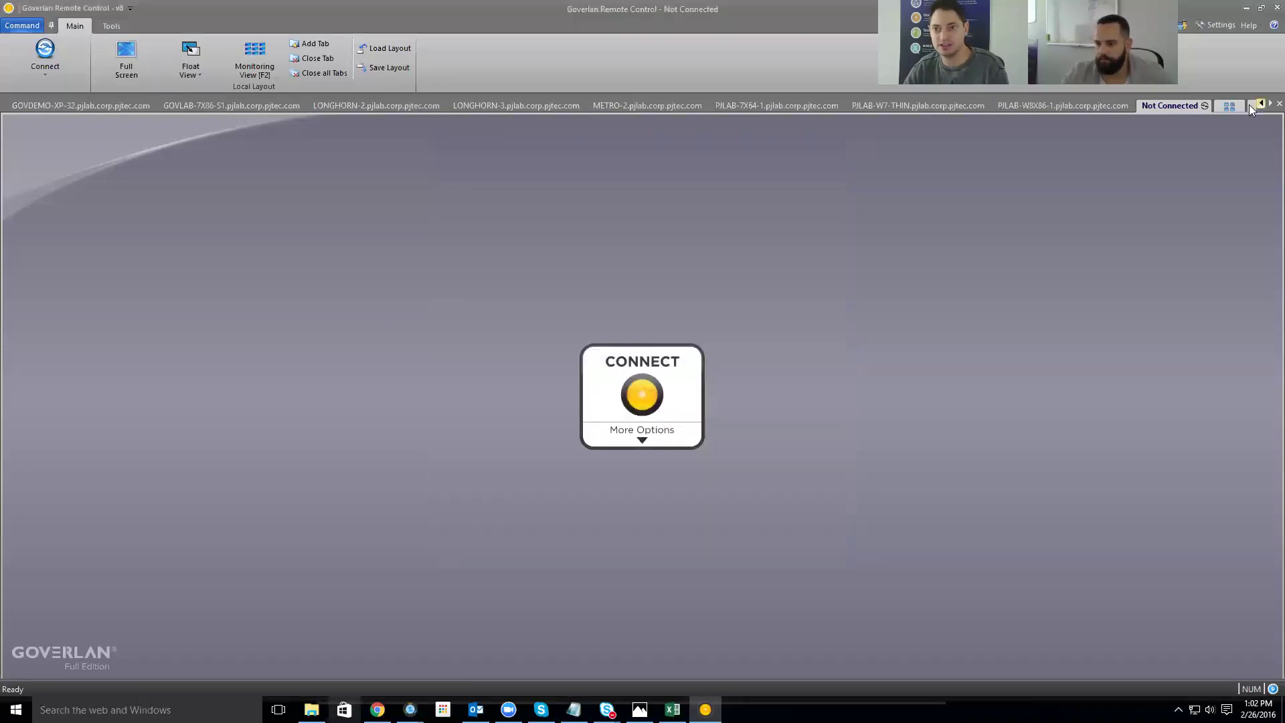
- View the alternative connection methods and the logon options for a Command Prompt connection, without connecting
left_click(677, 438)
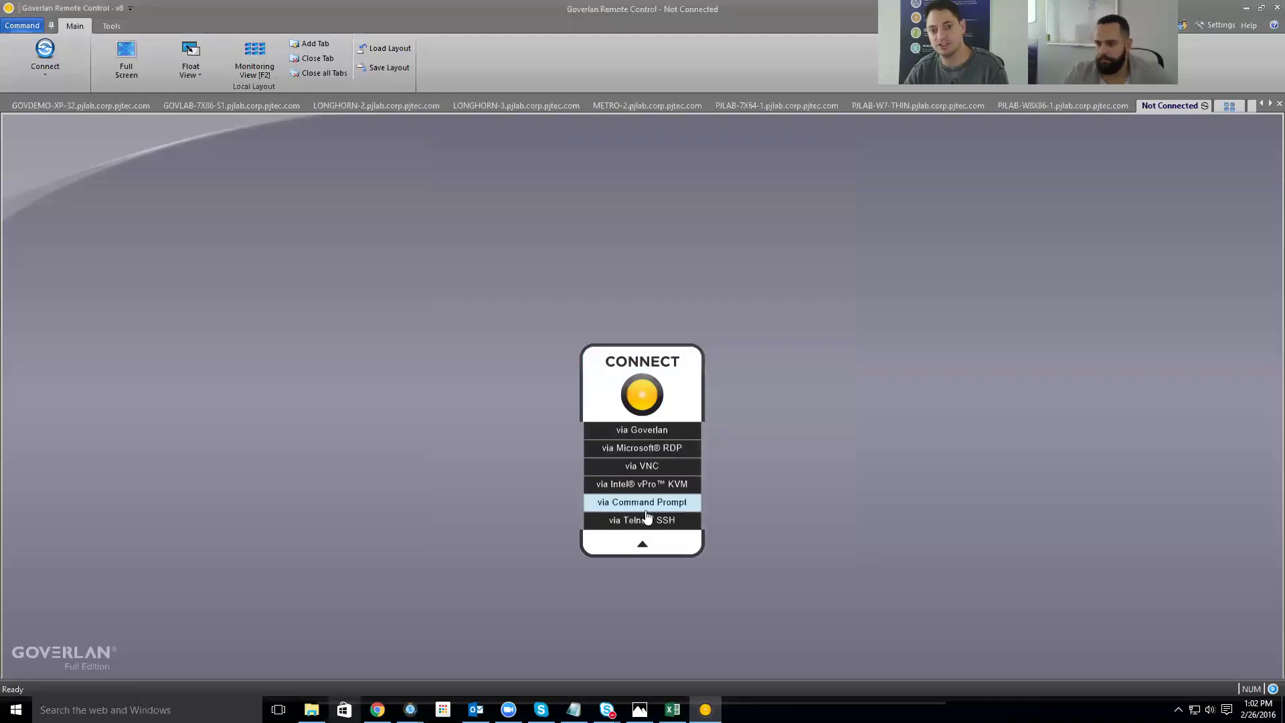
left_click(652, 504)
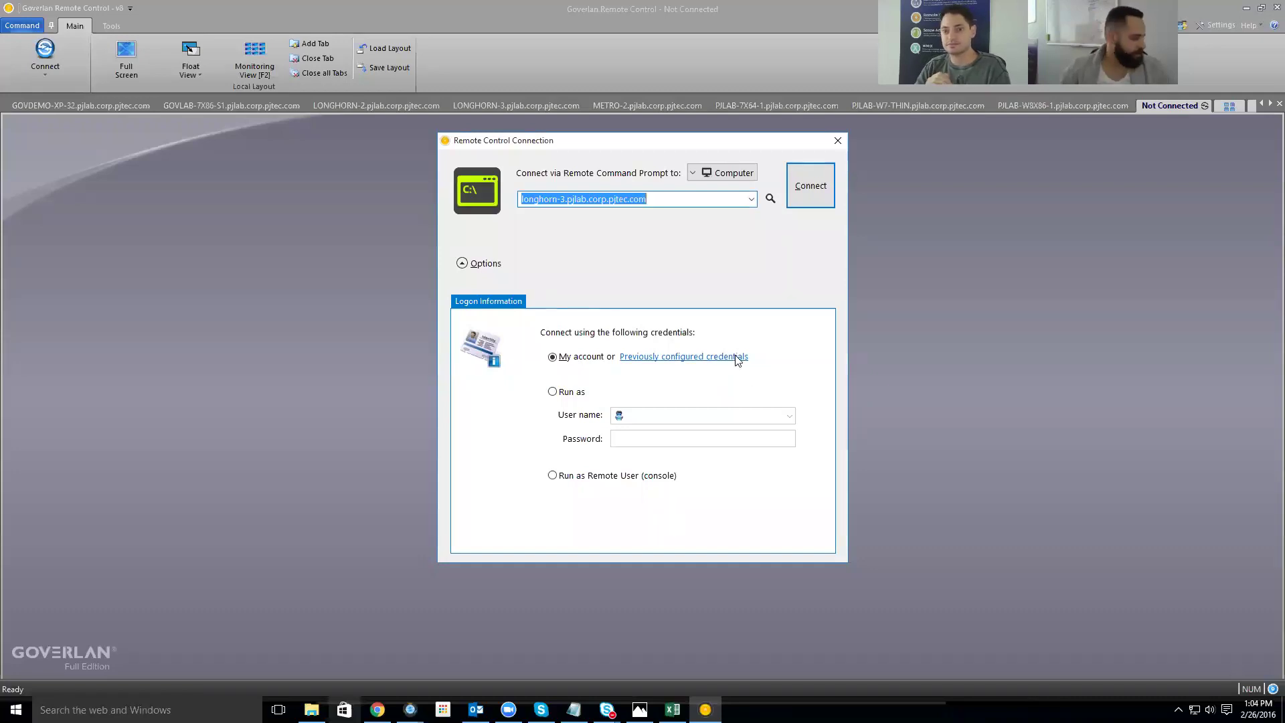
left_click(837, 140)
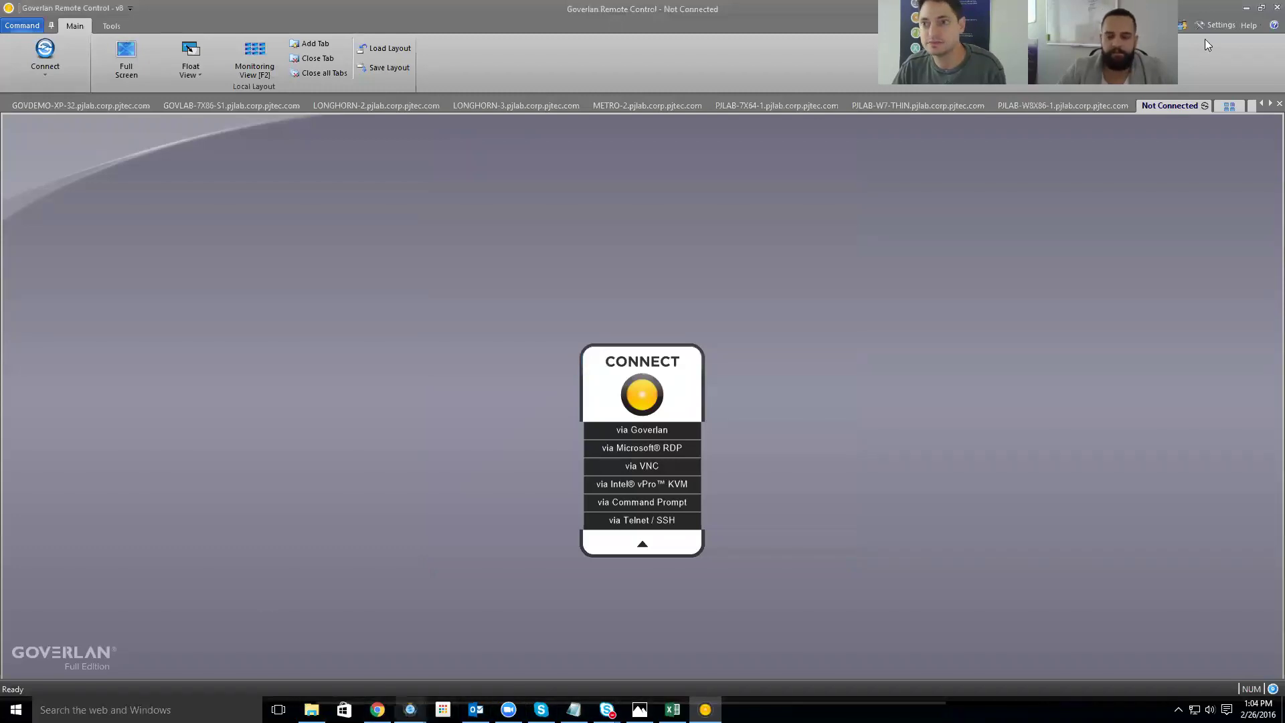
- Switch to the Goverlan Administration & Diagnostics window and examine the advanced inventory types in Database Settings, leaving everything unchanged
left_click(1276, 7)
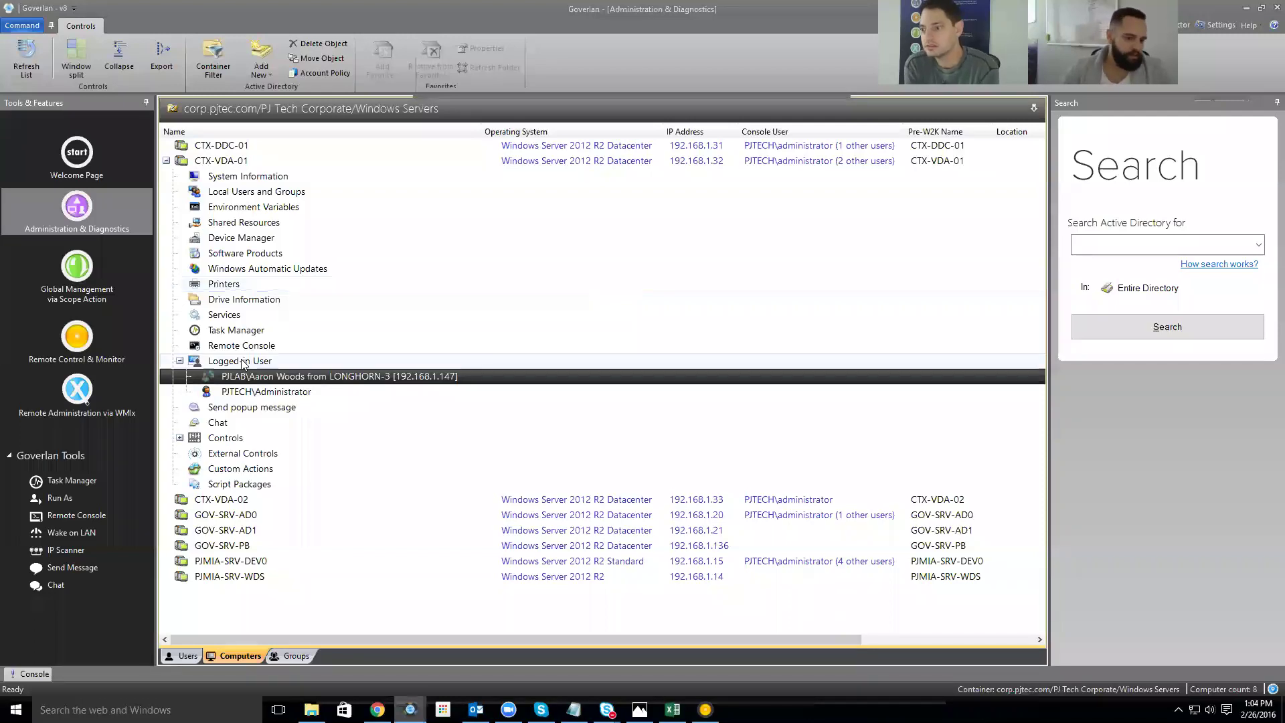
left_click(1209, 29)
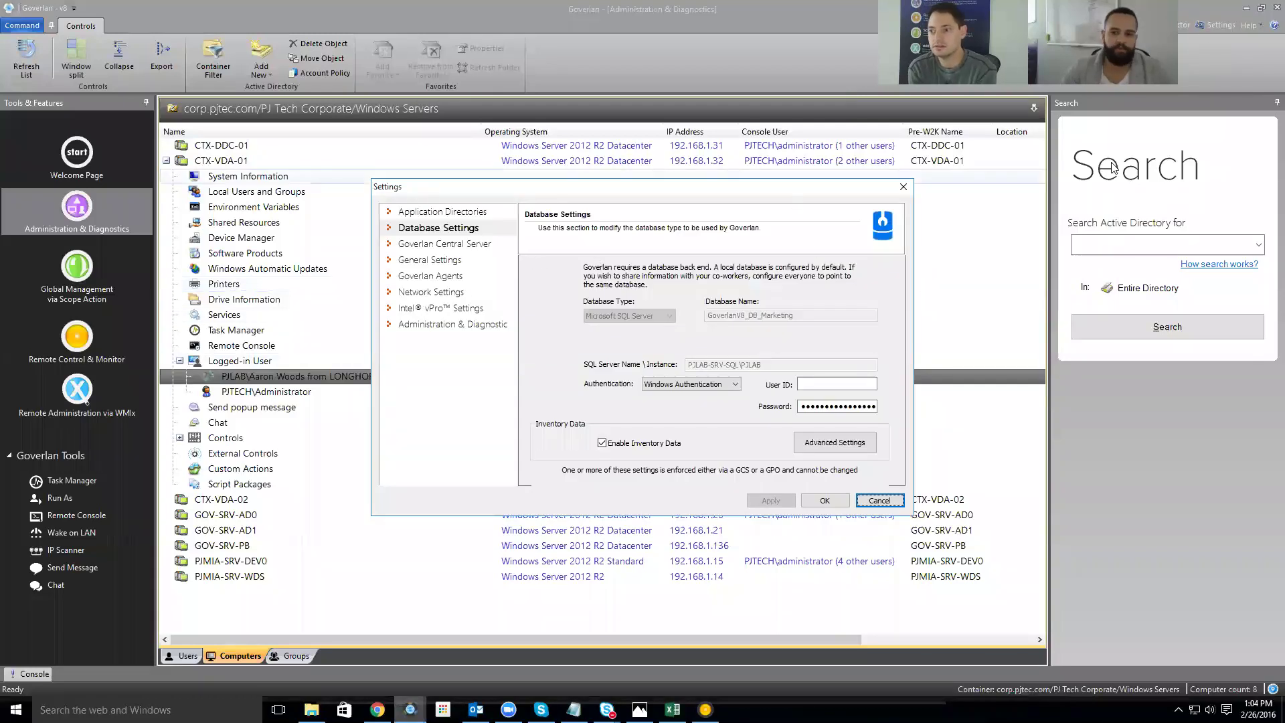
left_click(438, 228)
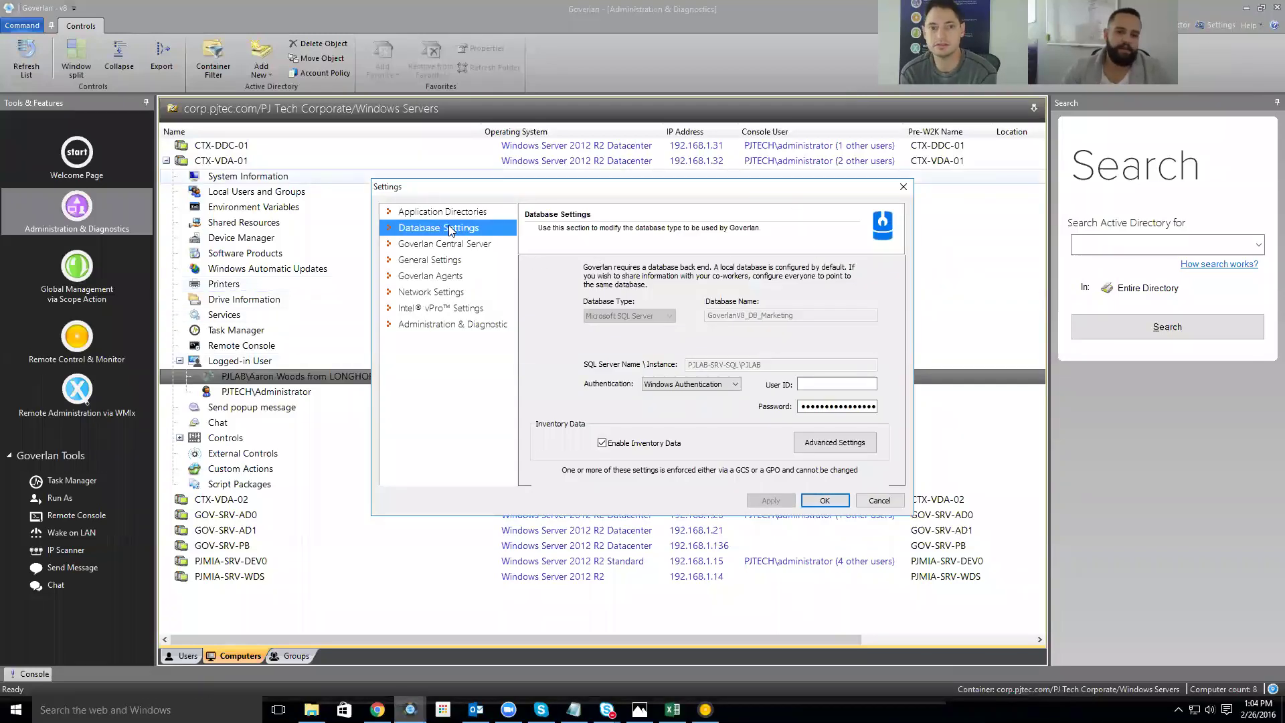
left_click(828, 443)
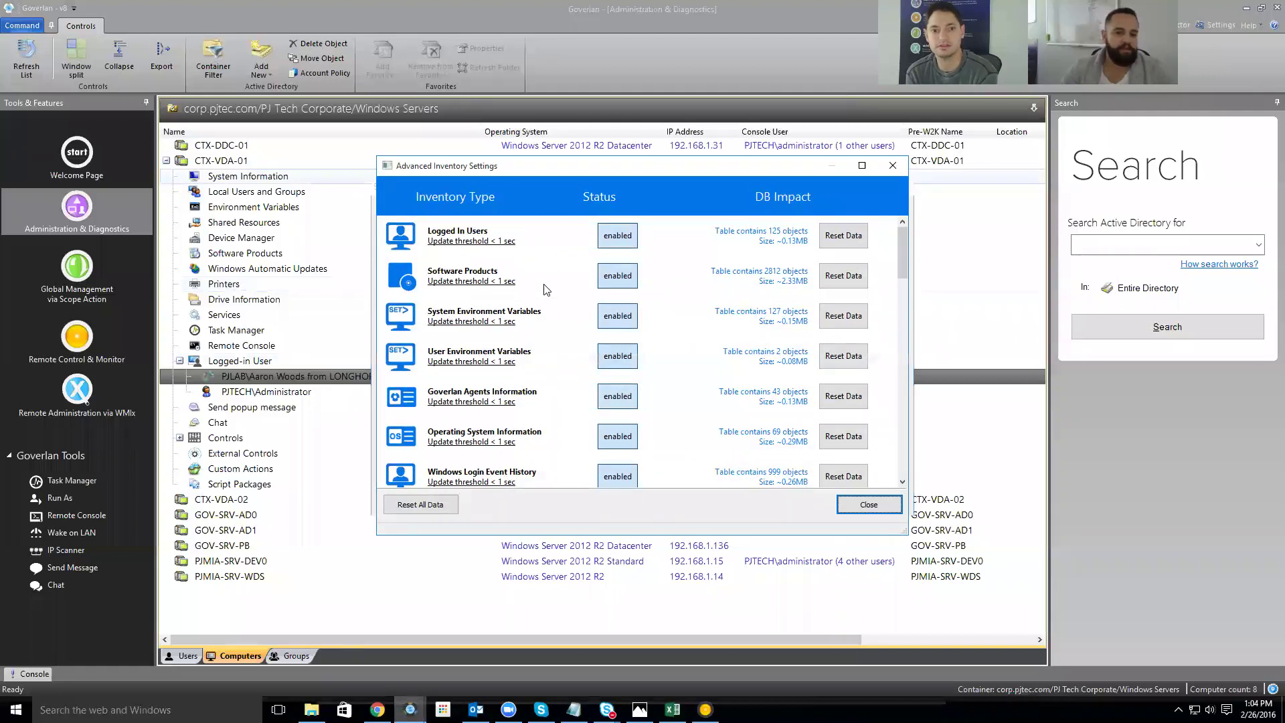
scroll(575, 326, "down", 3)
scroll(566, 334, "down", 3)
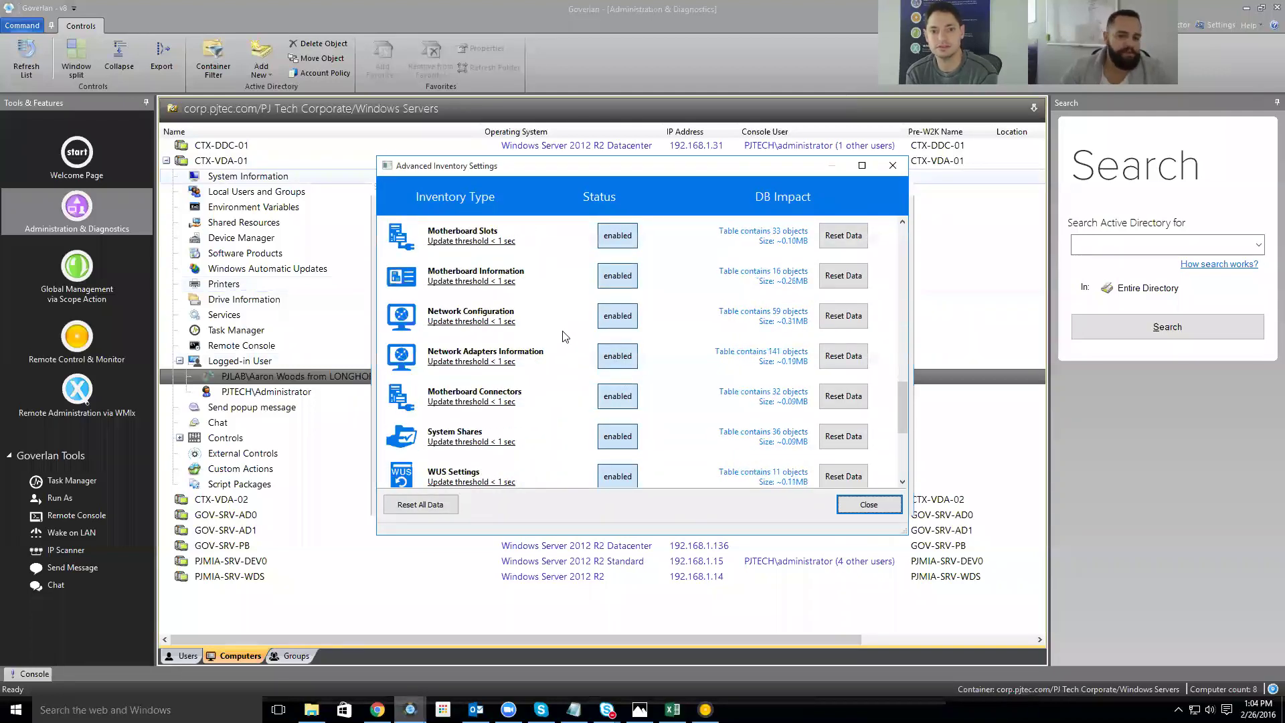
scroll(562, 338, "down", 3)
scroll(565, 340, "up", 10)
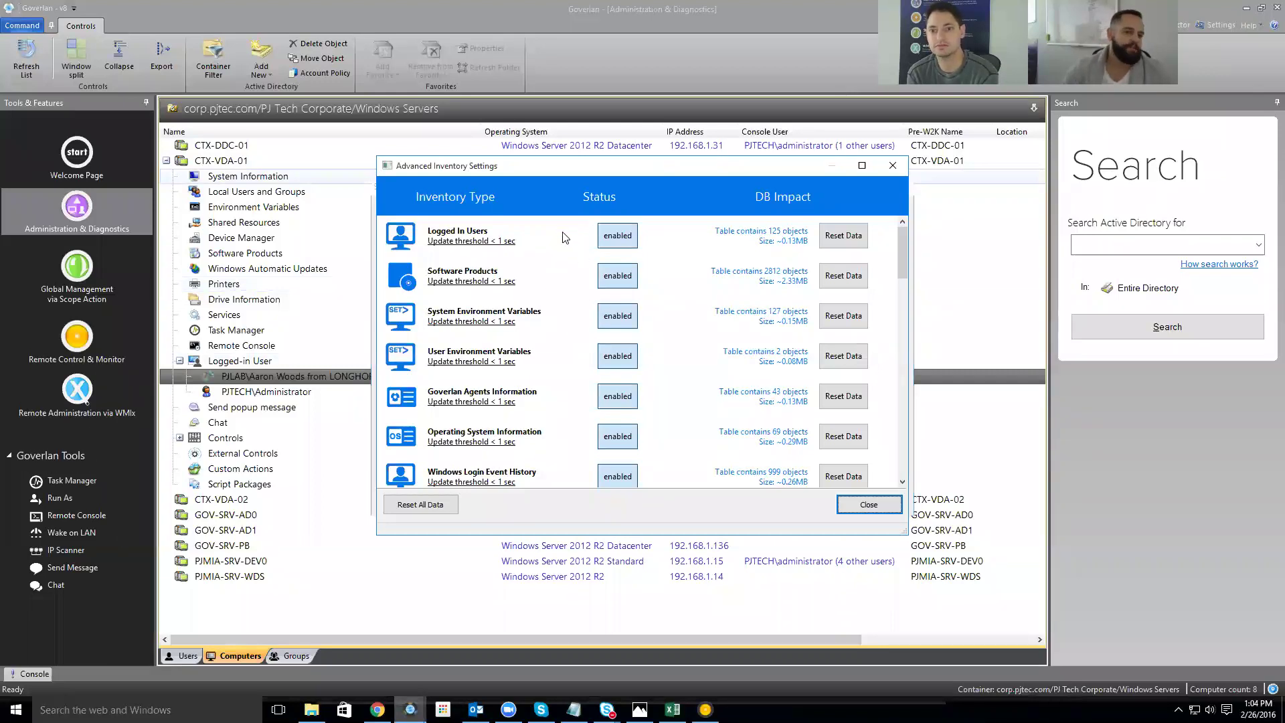
mouse_move(717, 169)
left_mouse_down()
mouse_move(667, 174)
mouse_move(741, 174)
left_mouse_up()
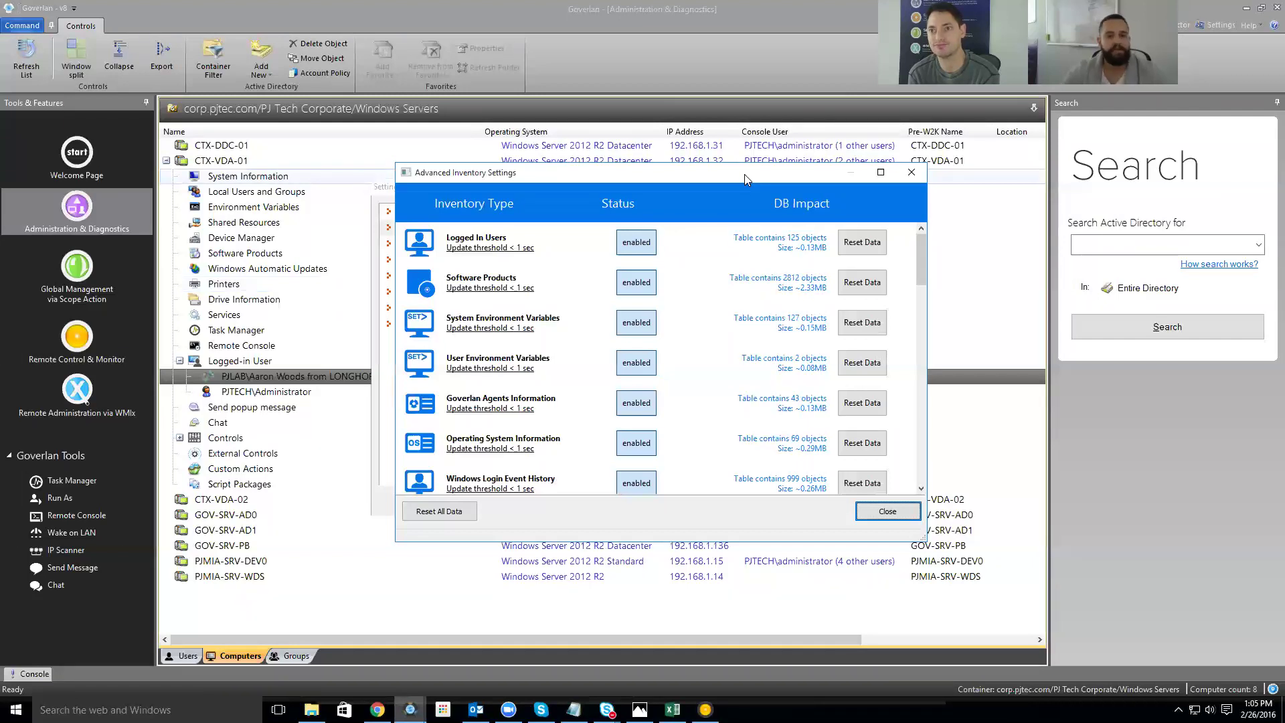
left_click_drag(744, 176, 691, 177)
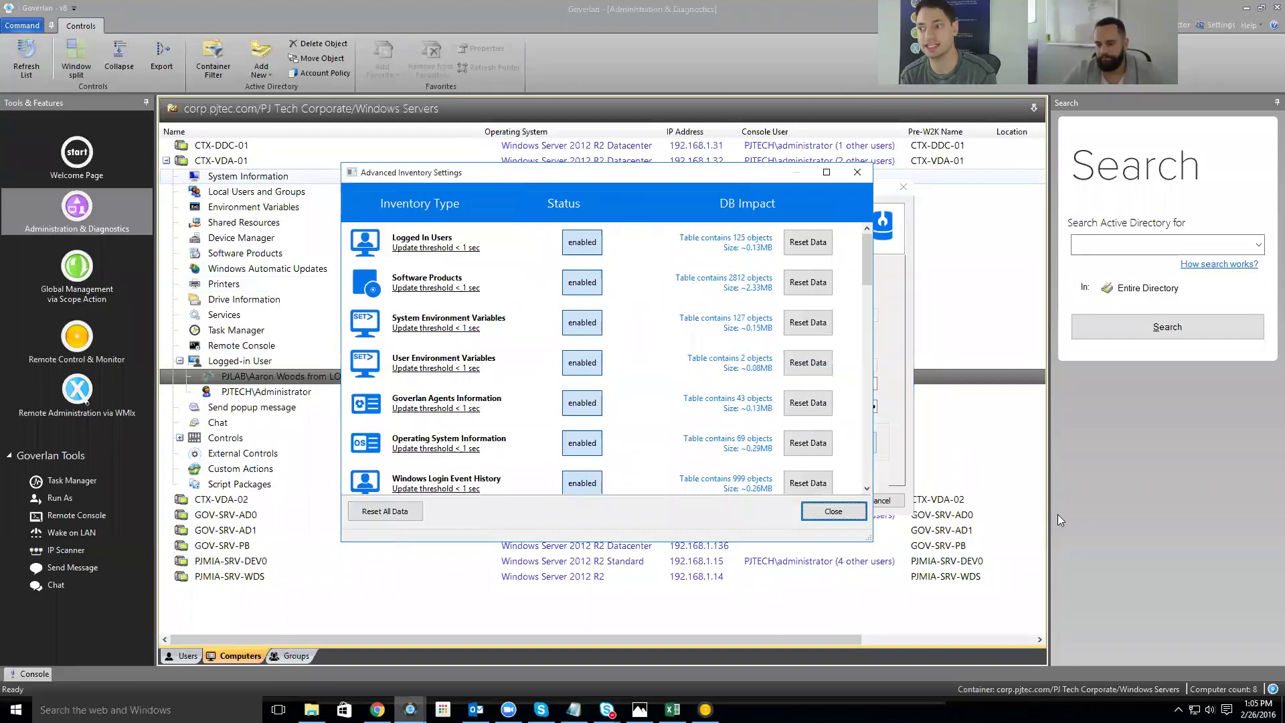
left_click(833, 512)
left_click(879, 500)
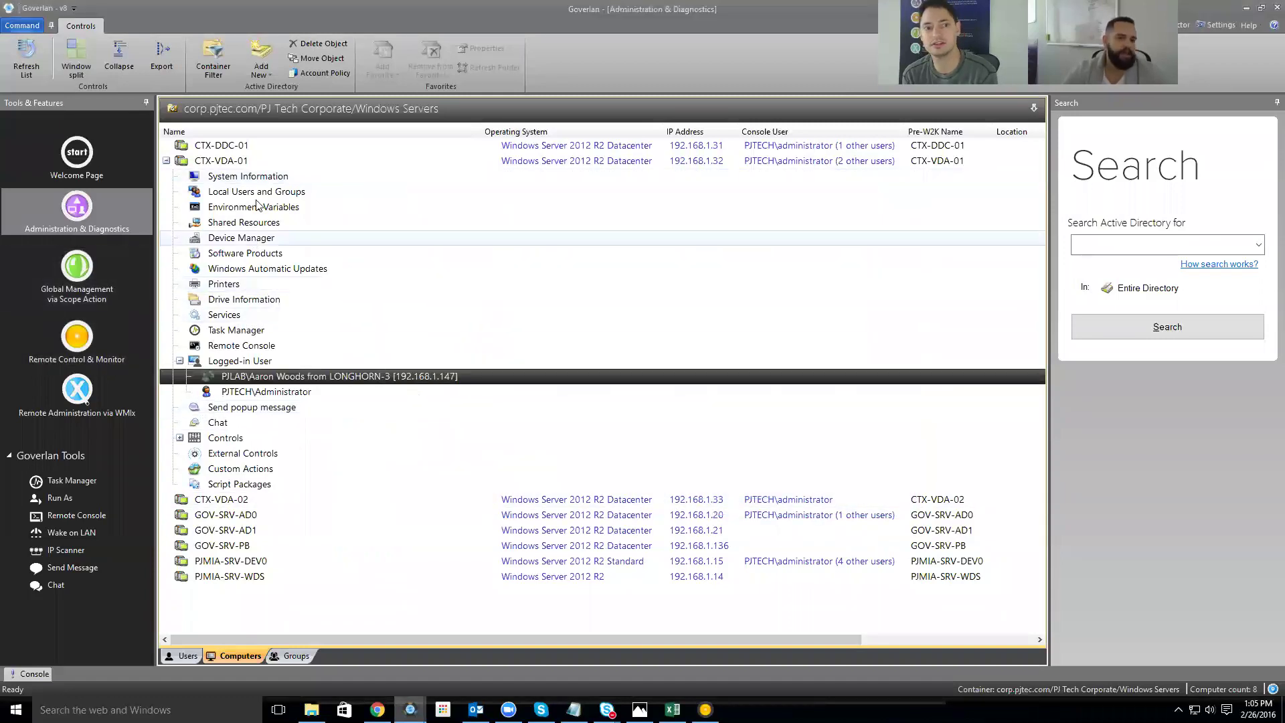
- Examine the system information report of CTX-VDA-01, covering its Windows, BIOS and hardware details, and close it
double_click(251, 178)
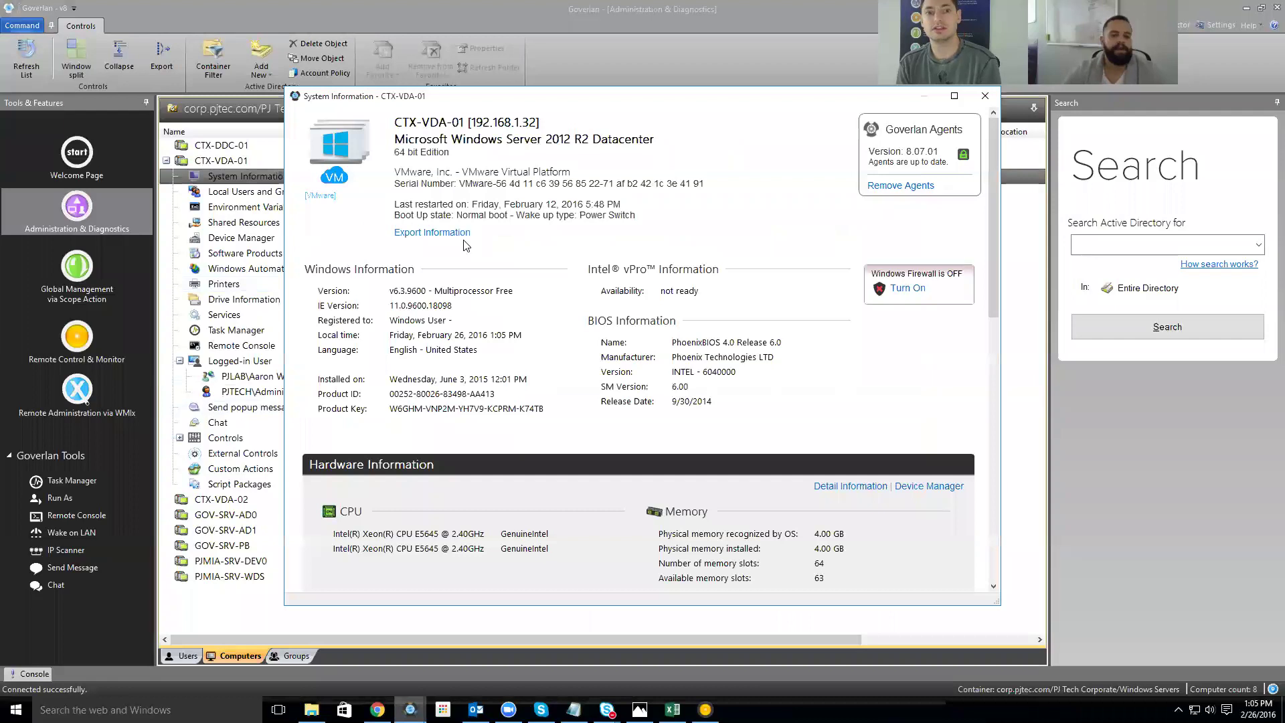
scroll(570, 379, "down", 1)
scroll(596, 308, "up", 1)
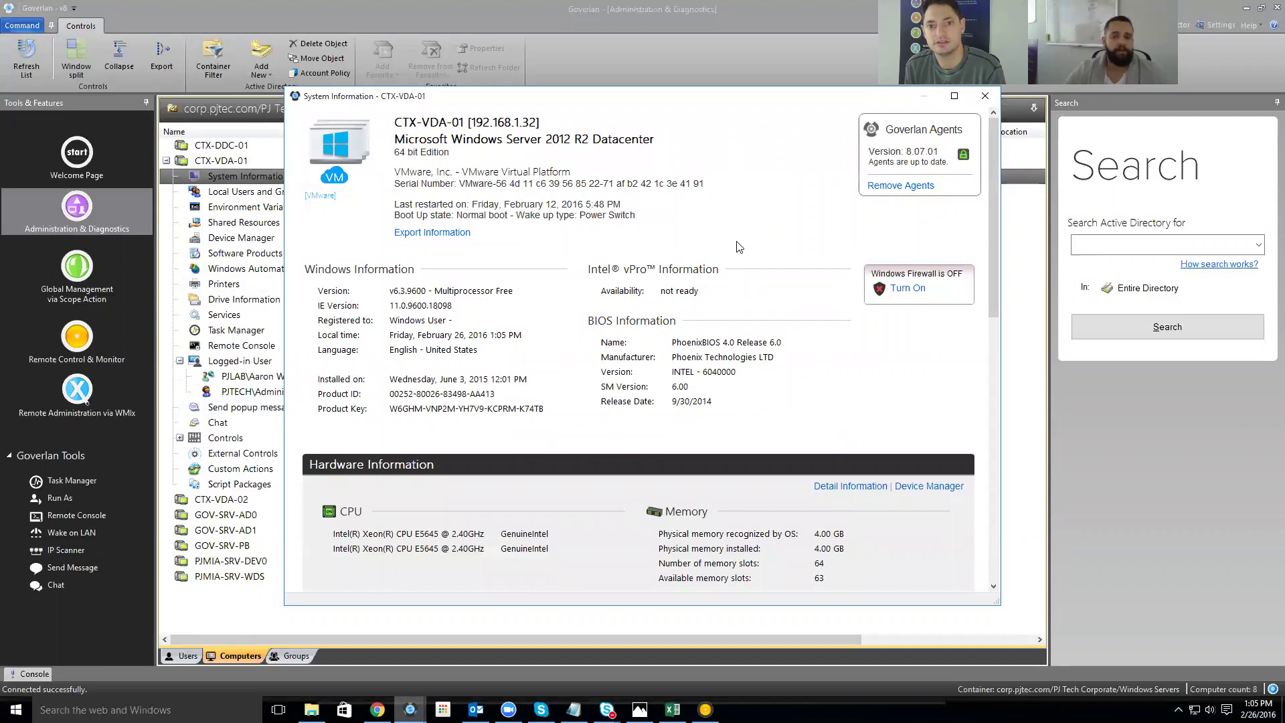
scroll(460, 268, "down", 1)
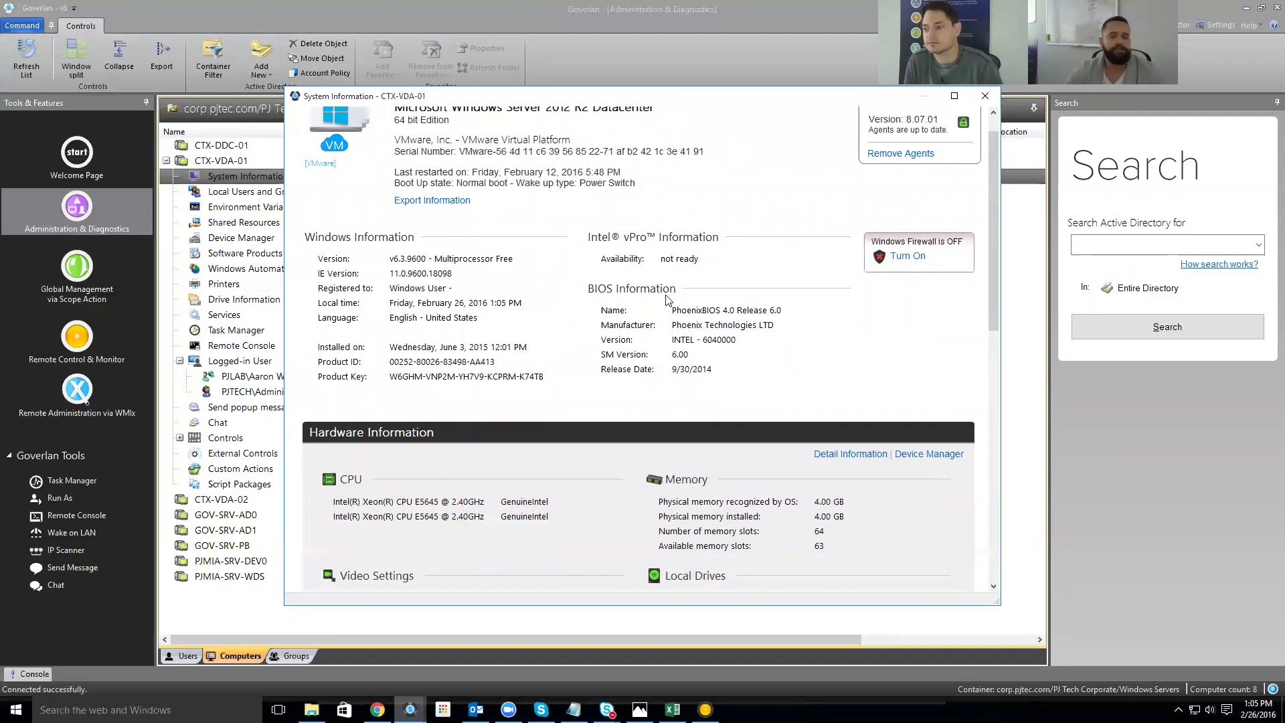
scroll(663, 308, "up", 1)
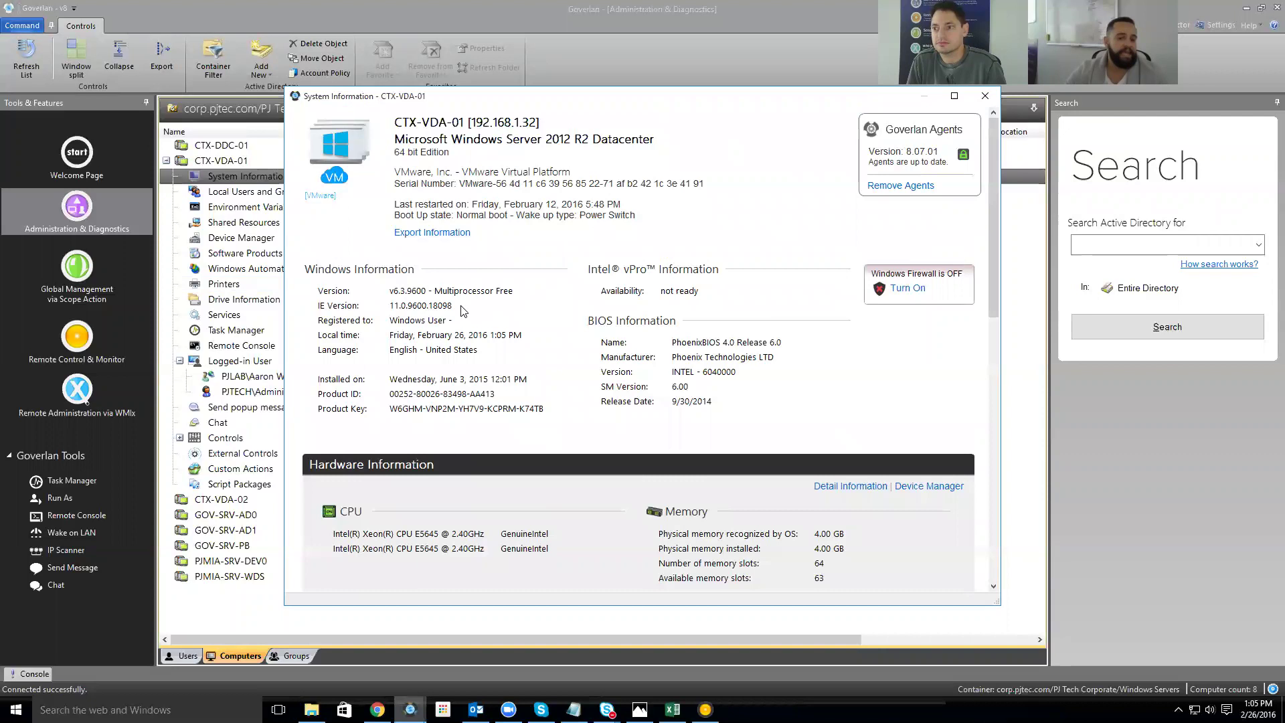
scroll(551, 281, "down", 3)
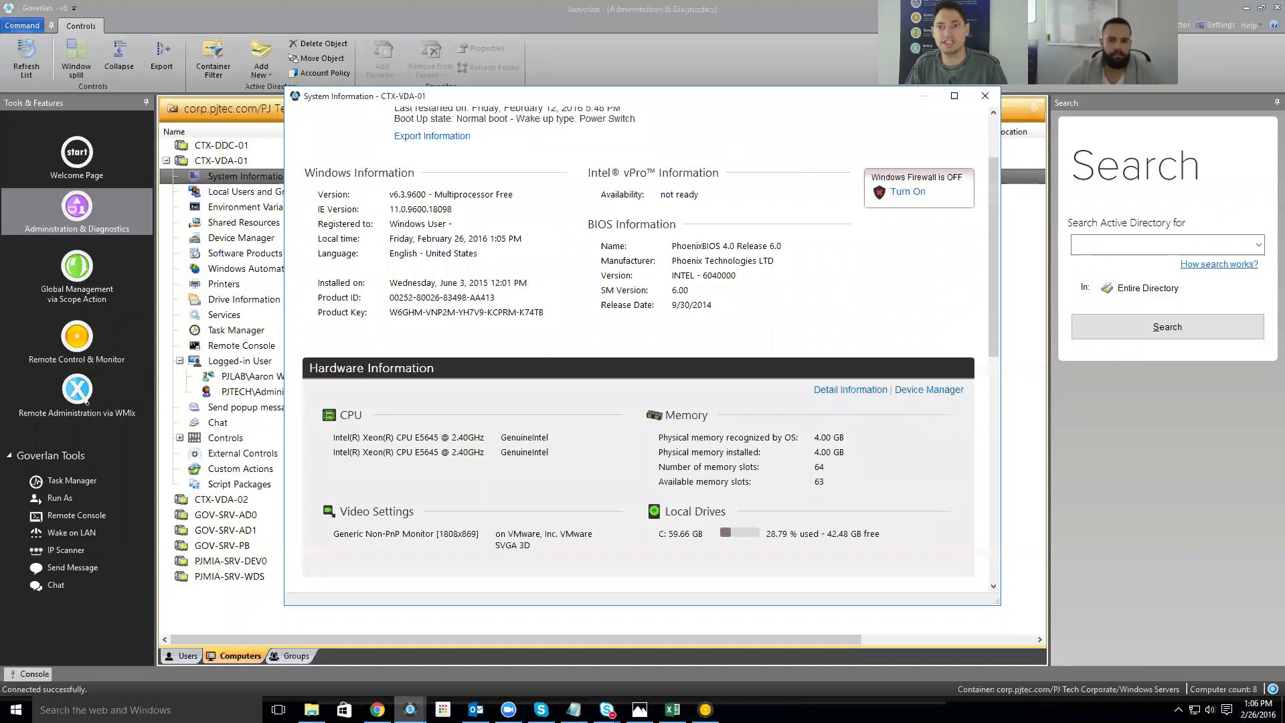
left_click(984, 95)
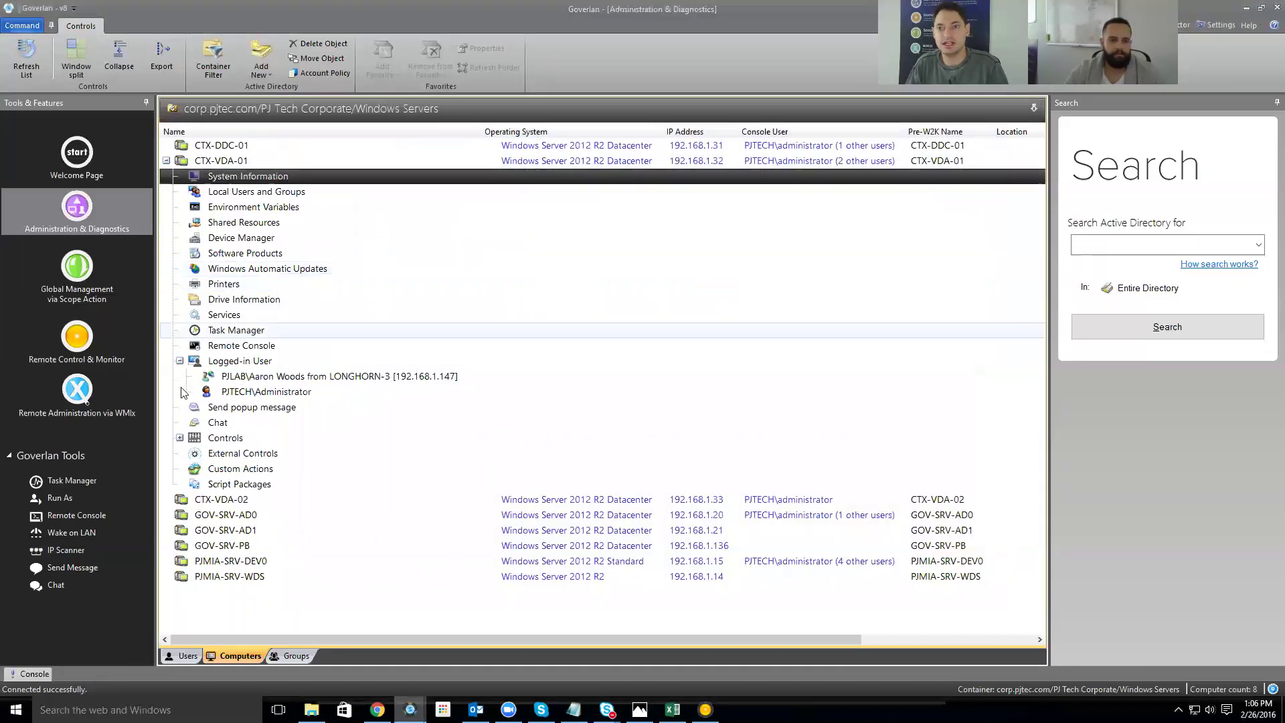
- Switch back to Goverlan Remote Control and show the LONGHORN-3 session
left_click(133, 320)
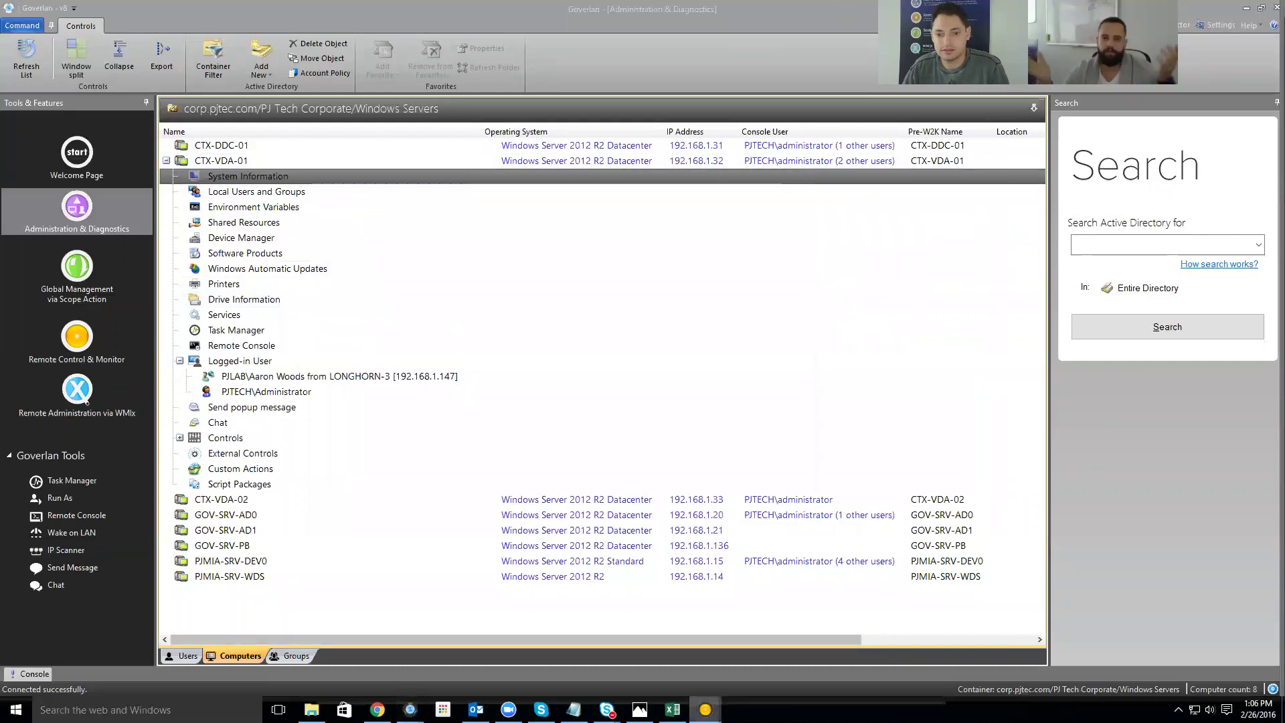
mouse_move(705, 709)
left_click(659, 664)
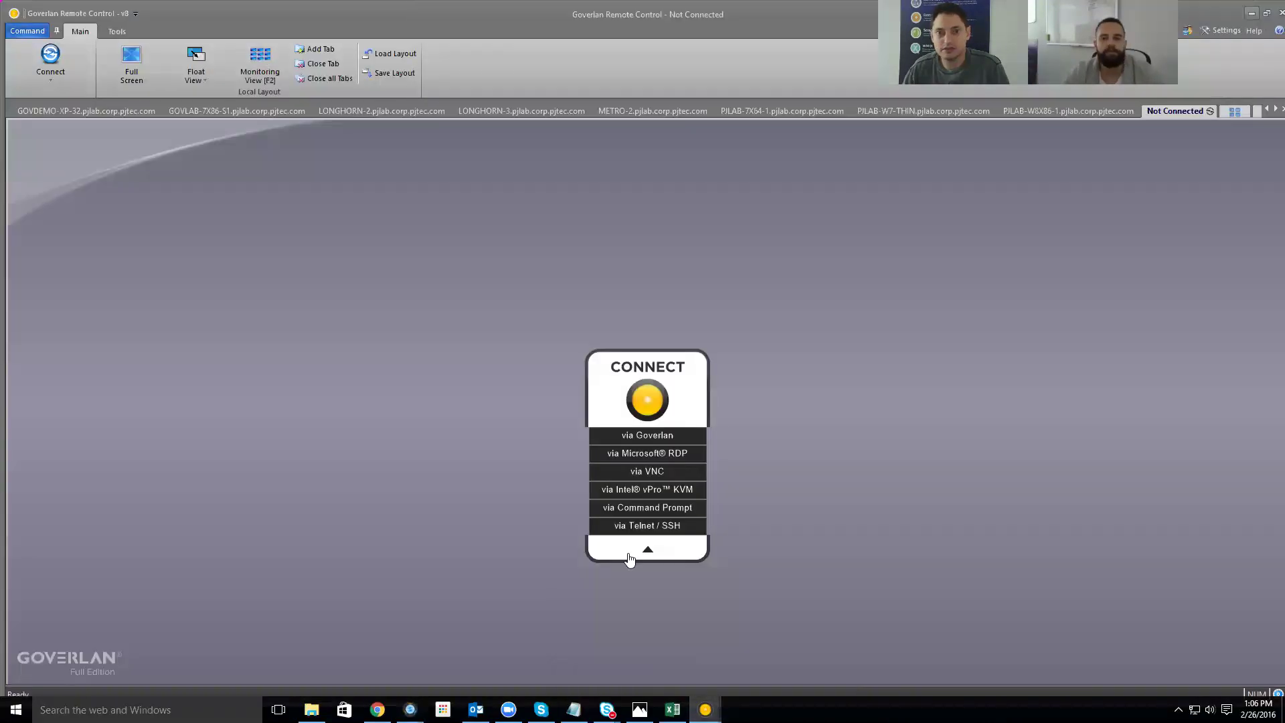
left_click(486, 107)
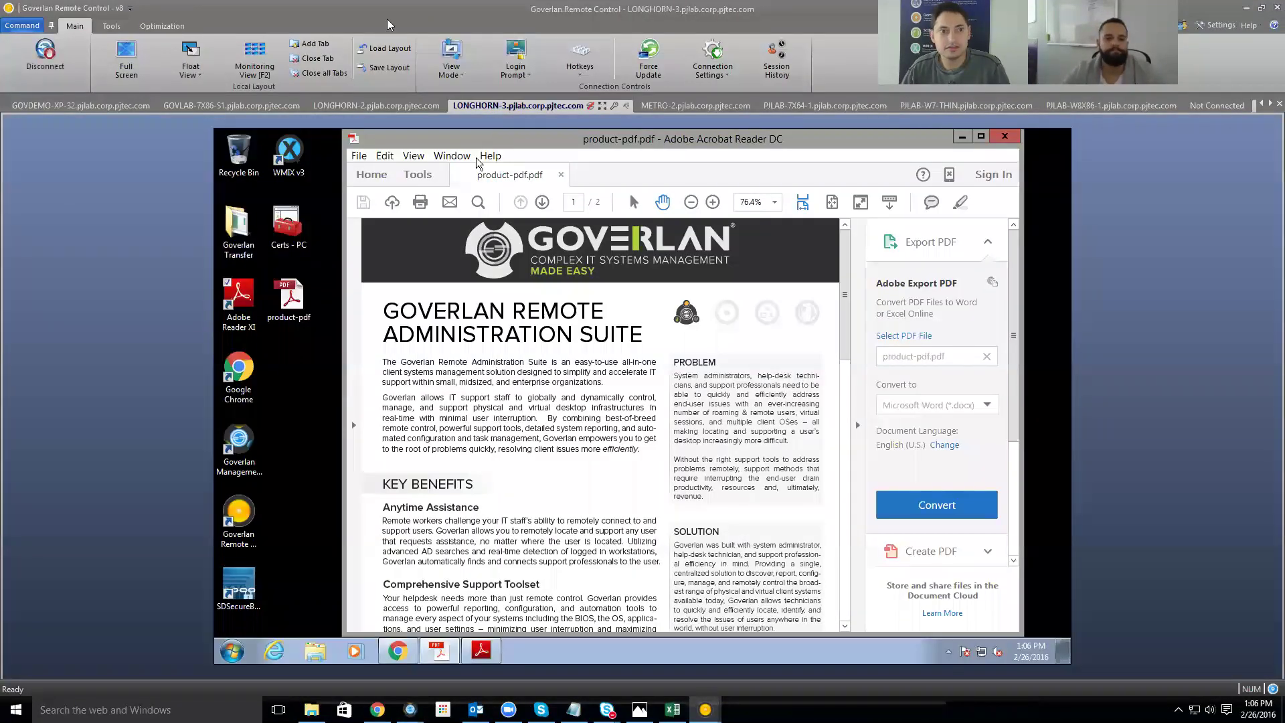
- Review the video capture settings and the recording's save dialog for the LONGHORN-3 session, cancelling both
left_click(111, 26)
left_click(562, 71)
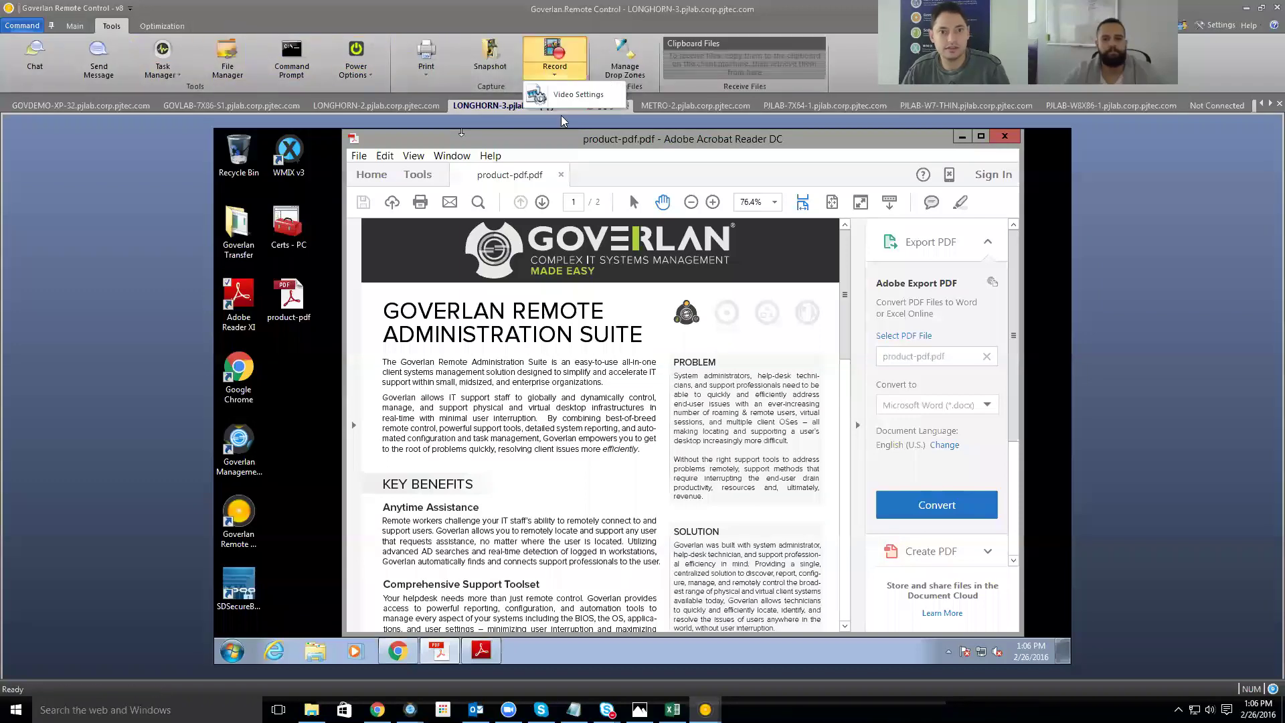
left_click(565, 93)
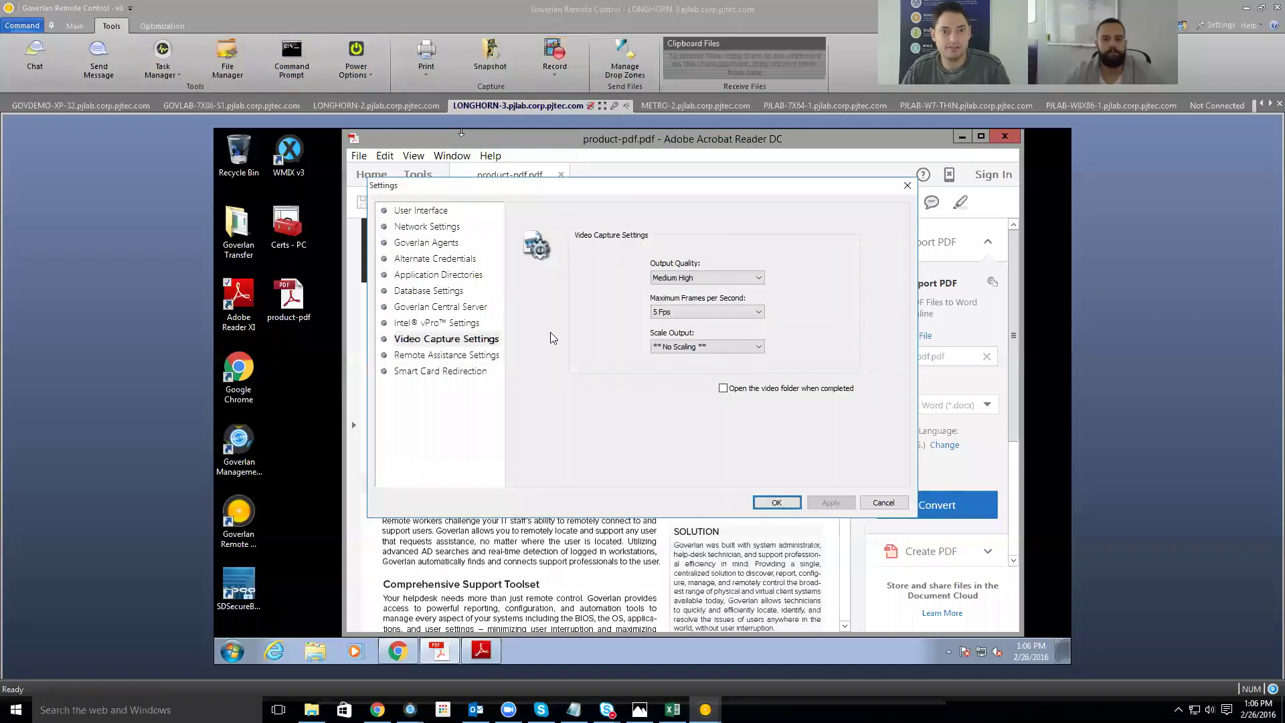
left_click(883, 502)
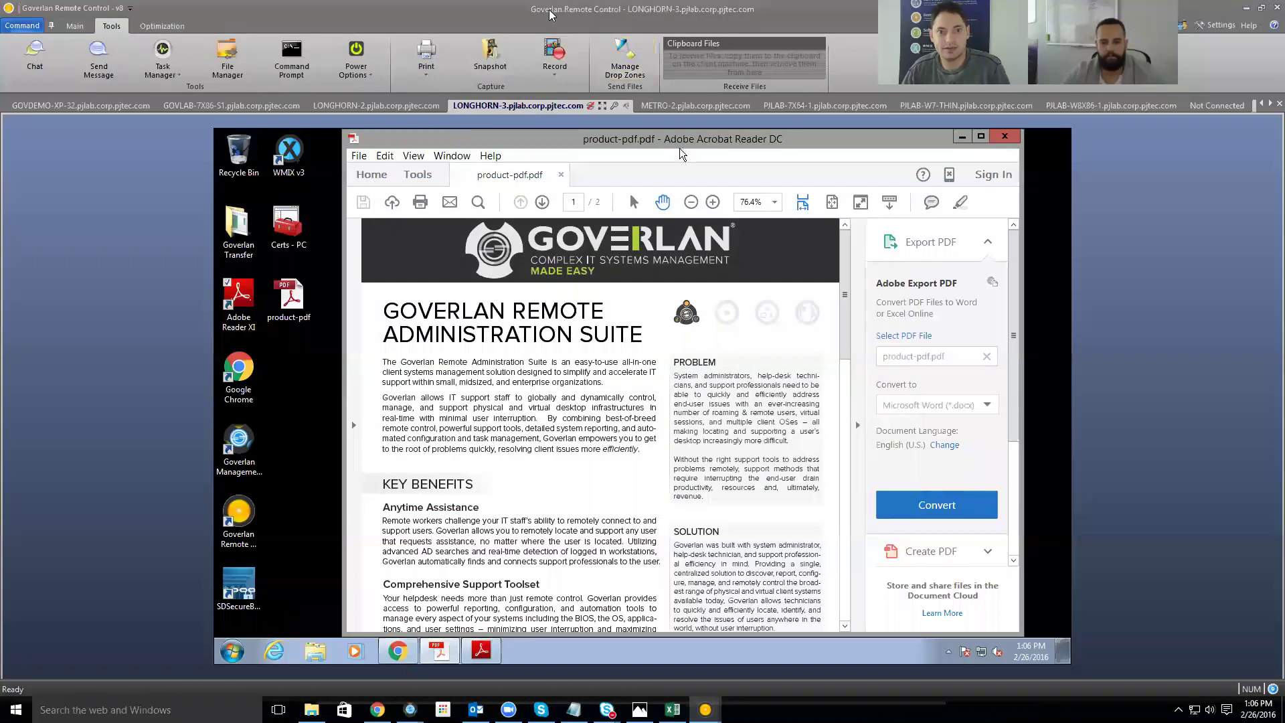
left_click(554, 52)
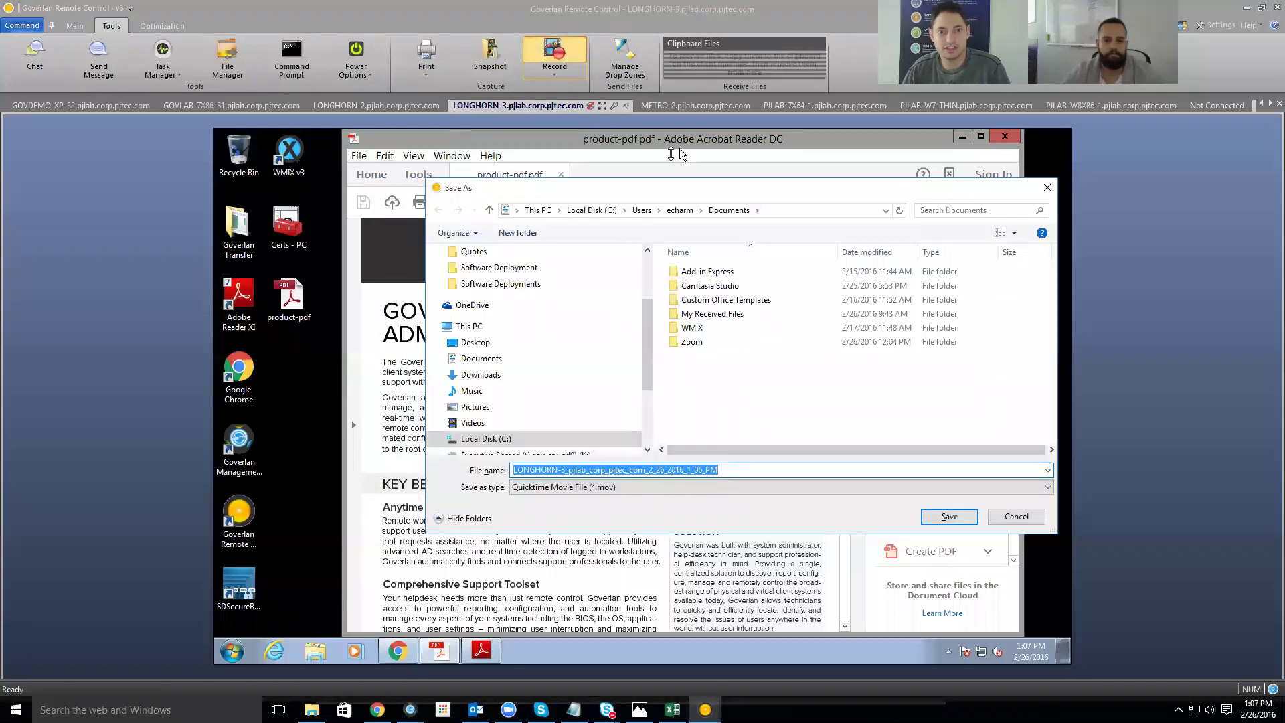
left_click(1031, 521)
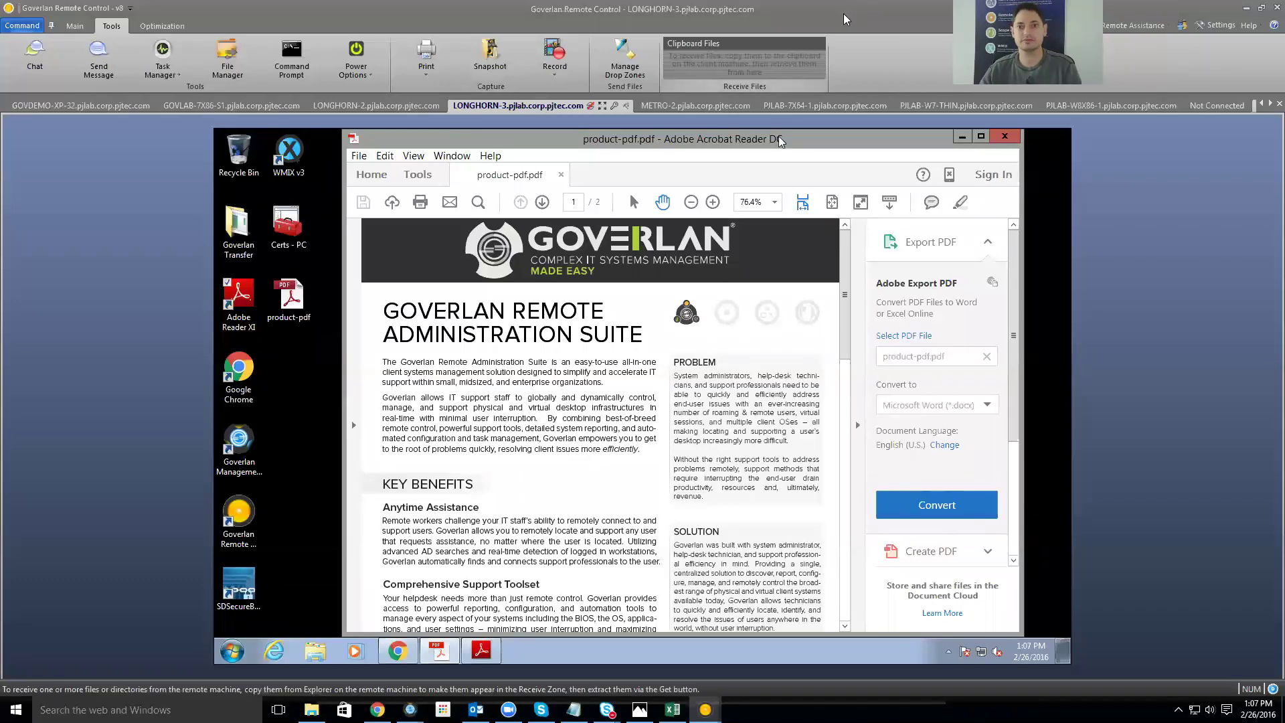
left_click(885, 180)
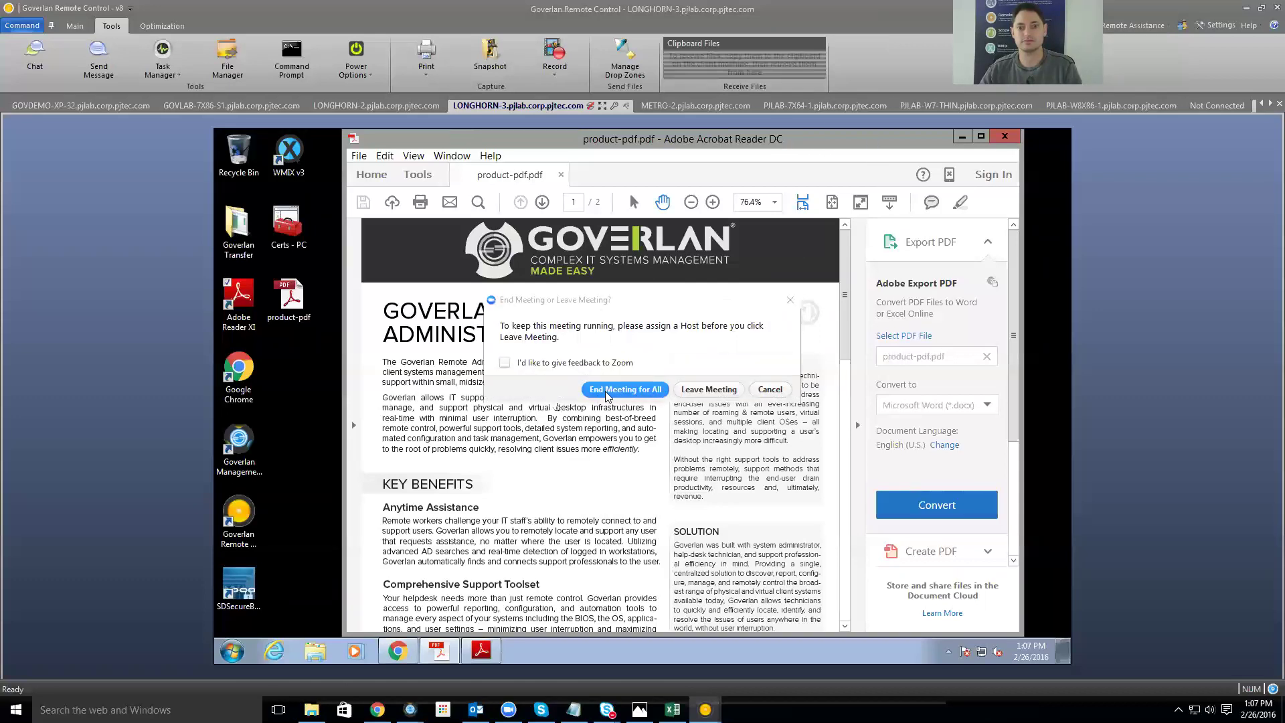